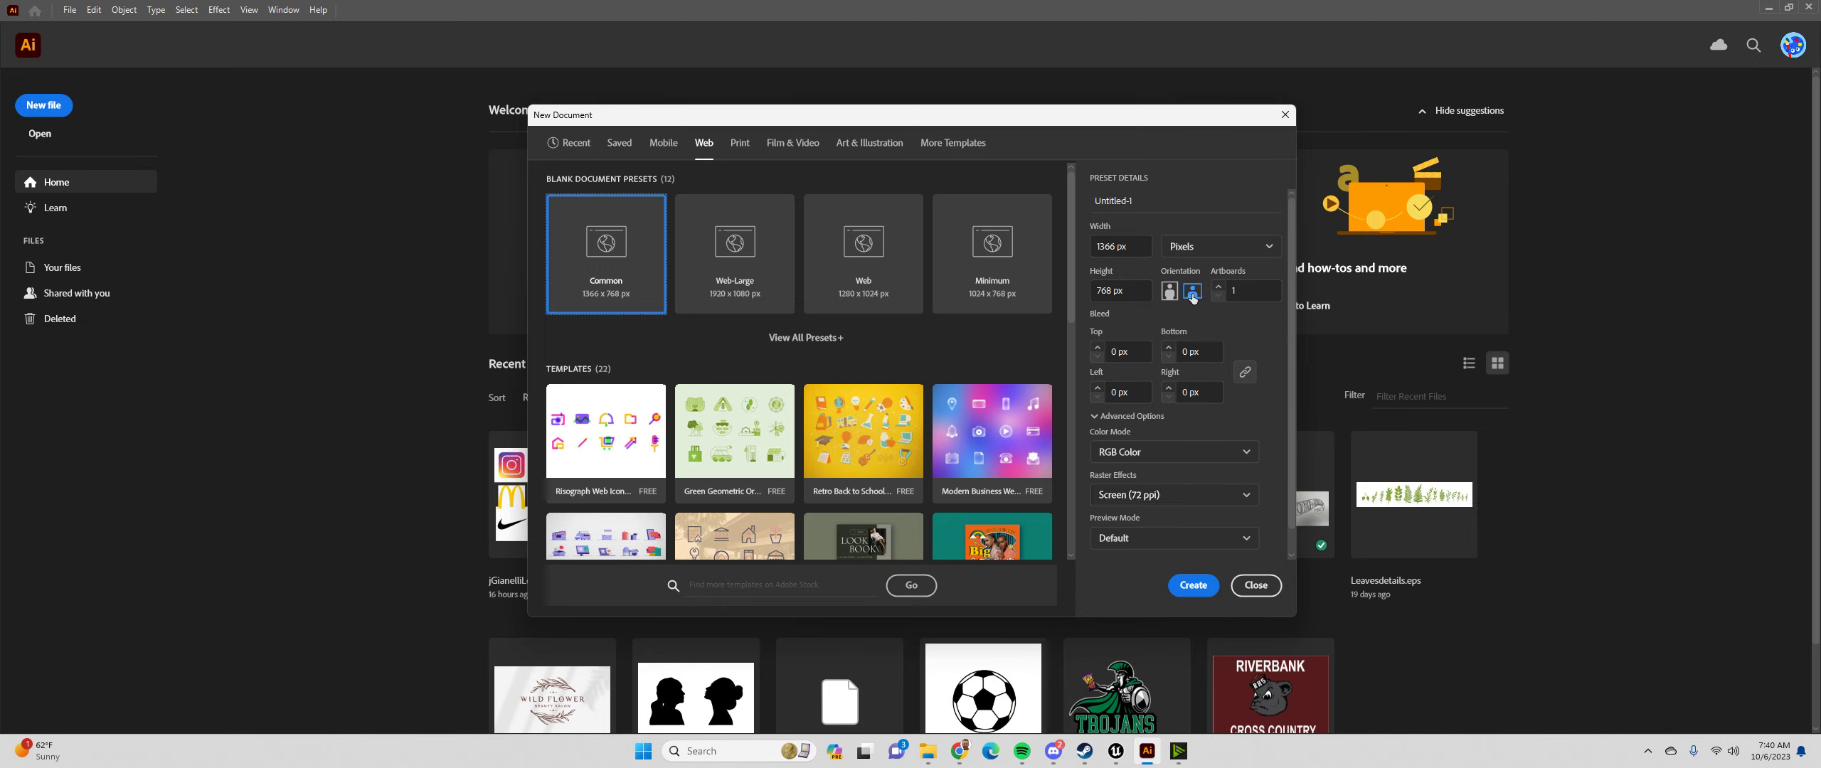
Create a 1366 x 768 px landscape RGB web document and rename its layer as Space
{"action": "left_click", "coordinate": [1203, 586]}
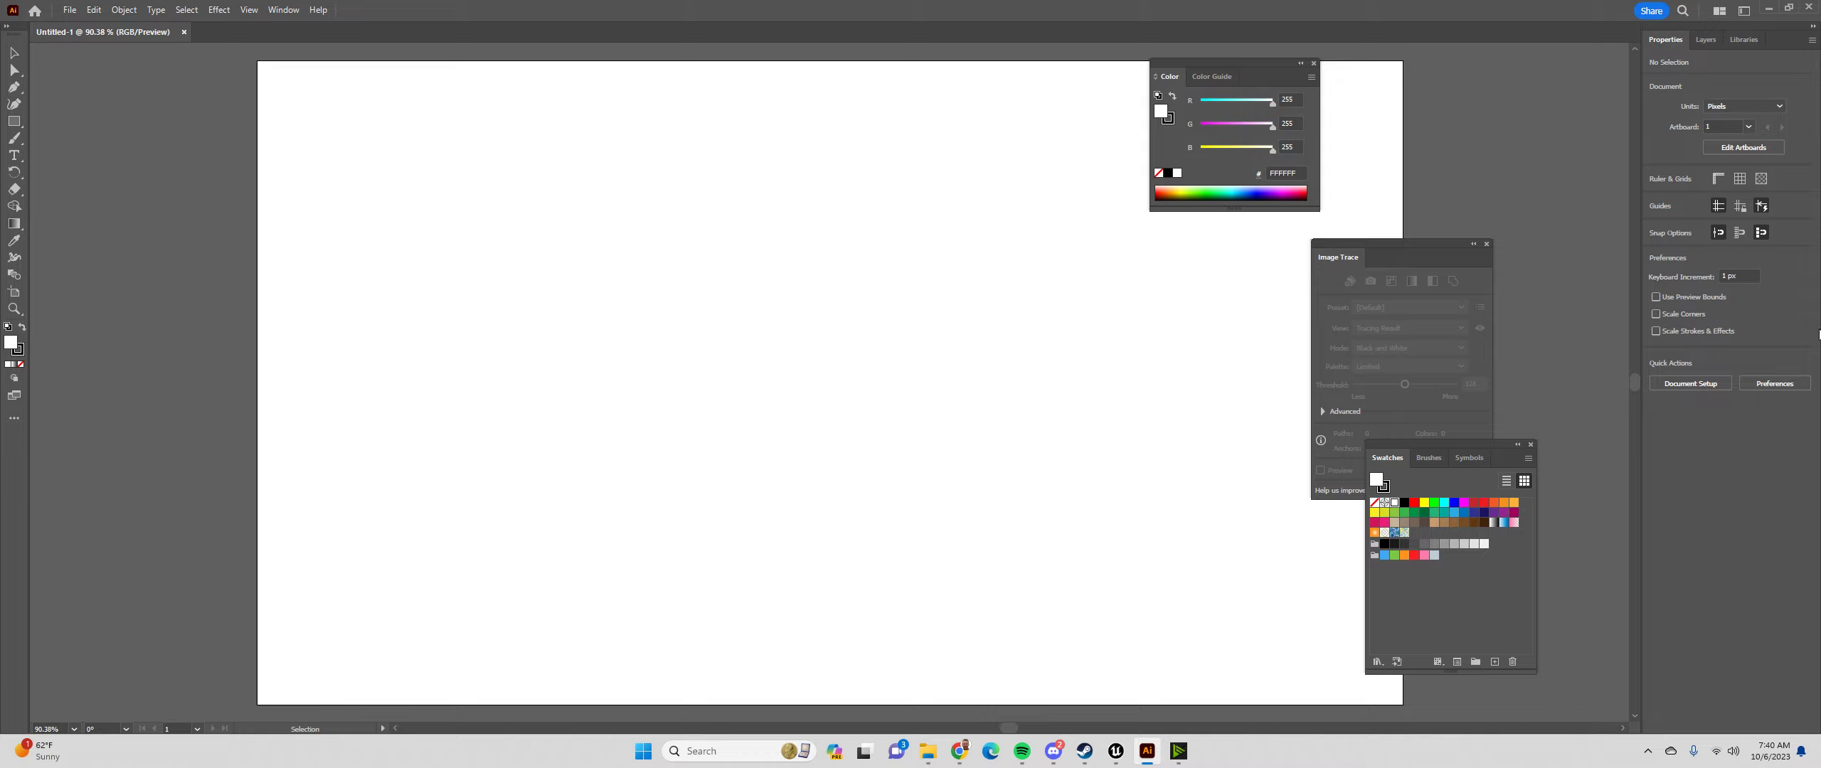
{"action": "left_click", "coordinate": [1707, 40]}
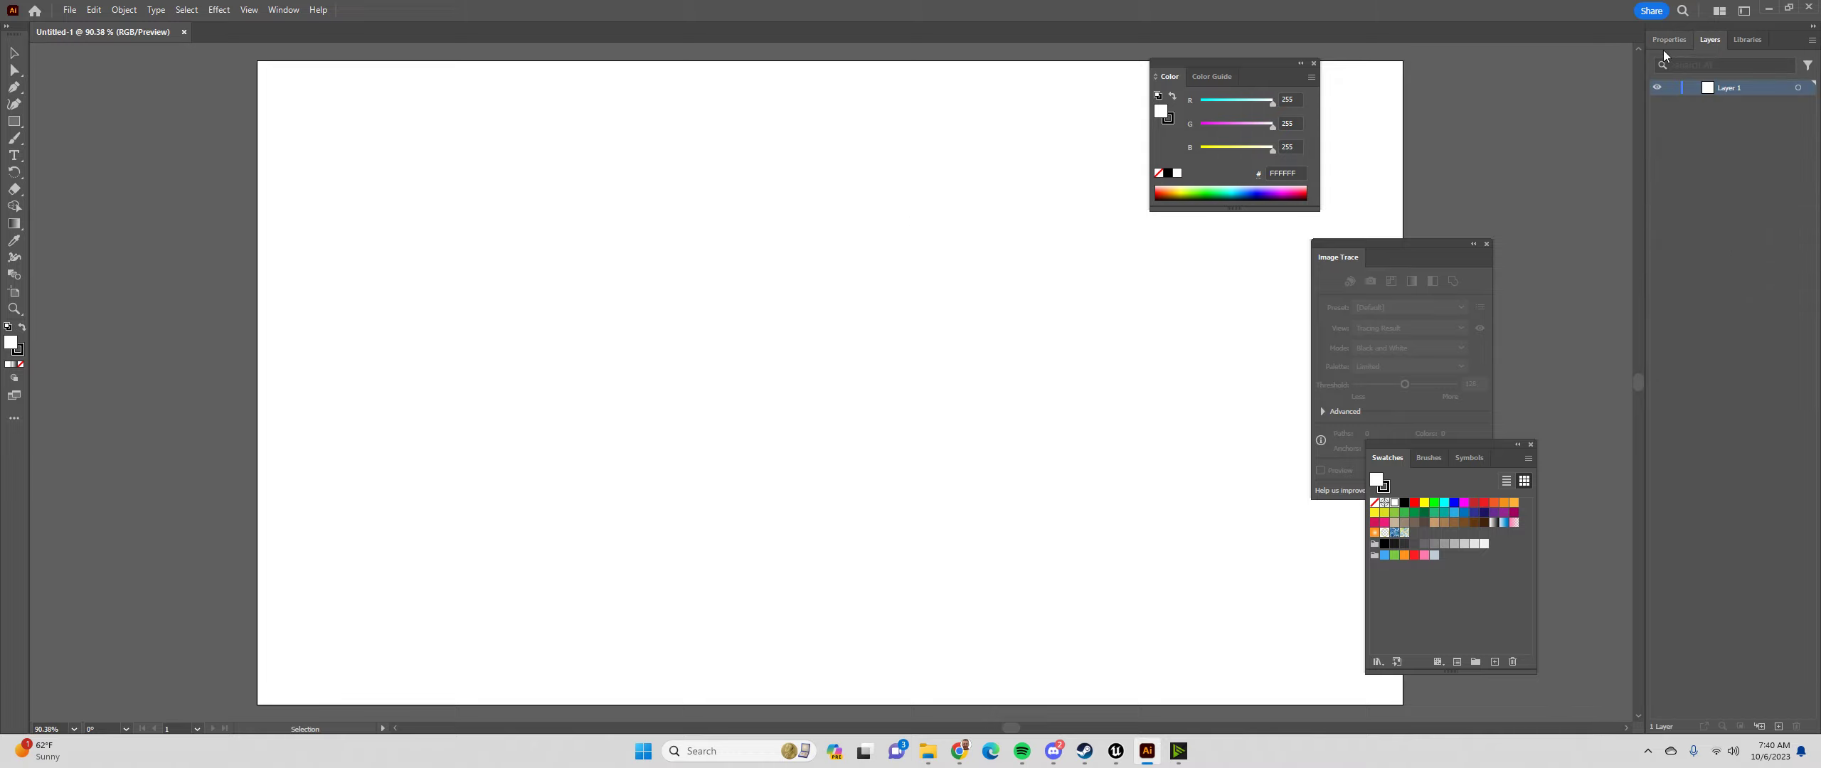
{"action": "double_click", "coordinate": [1725, 89]}
{"action": "key", "text": "BackSpace"}
{"action": "type", "text": "Space"}
{"action": "key", "text": "Return"}
Cover the whole artboard with a rectangle, give it a black fill and no stroke, and lock it
{"action": "left_click", "coordinate": [14, 121]}
{"action": "left_click_drag", "start_coordinate": [258, 68], "coordinate": [1402, 704]}
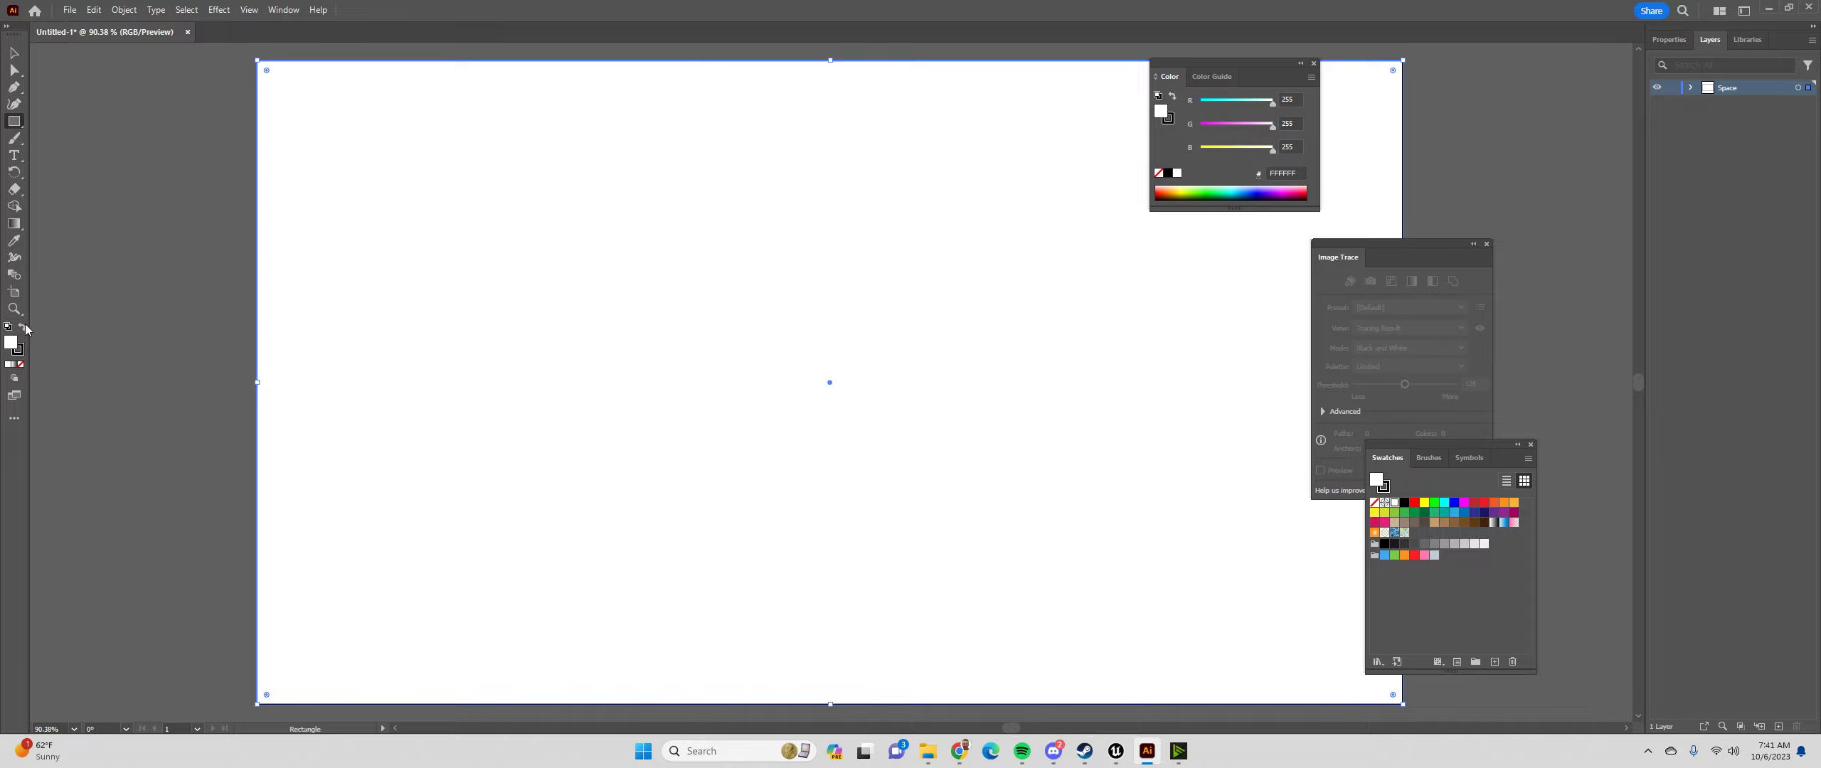
{"action": "left_click", "coordinate": [25, 328]}
{"action": "left_click", "coordinate": [18, 354]}
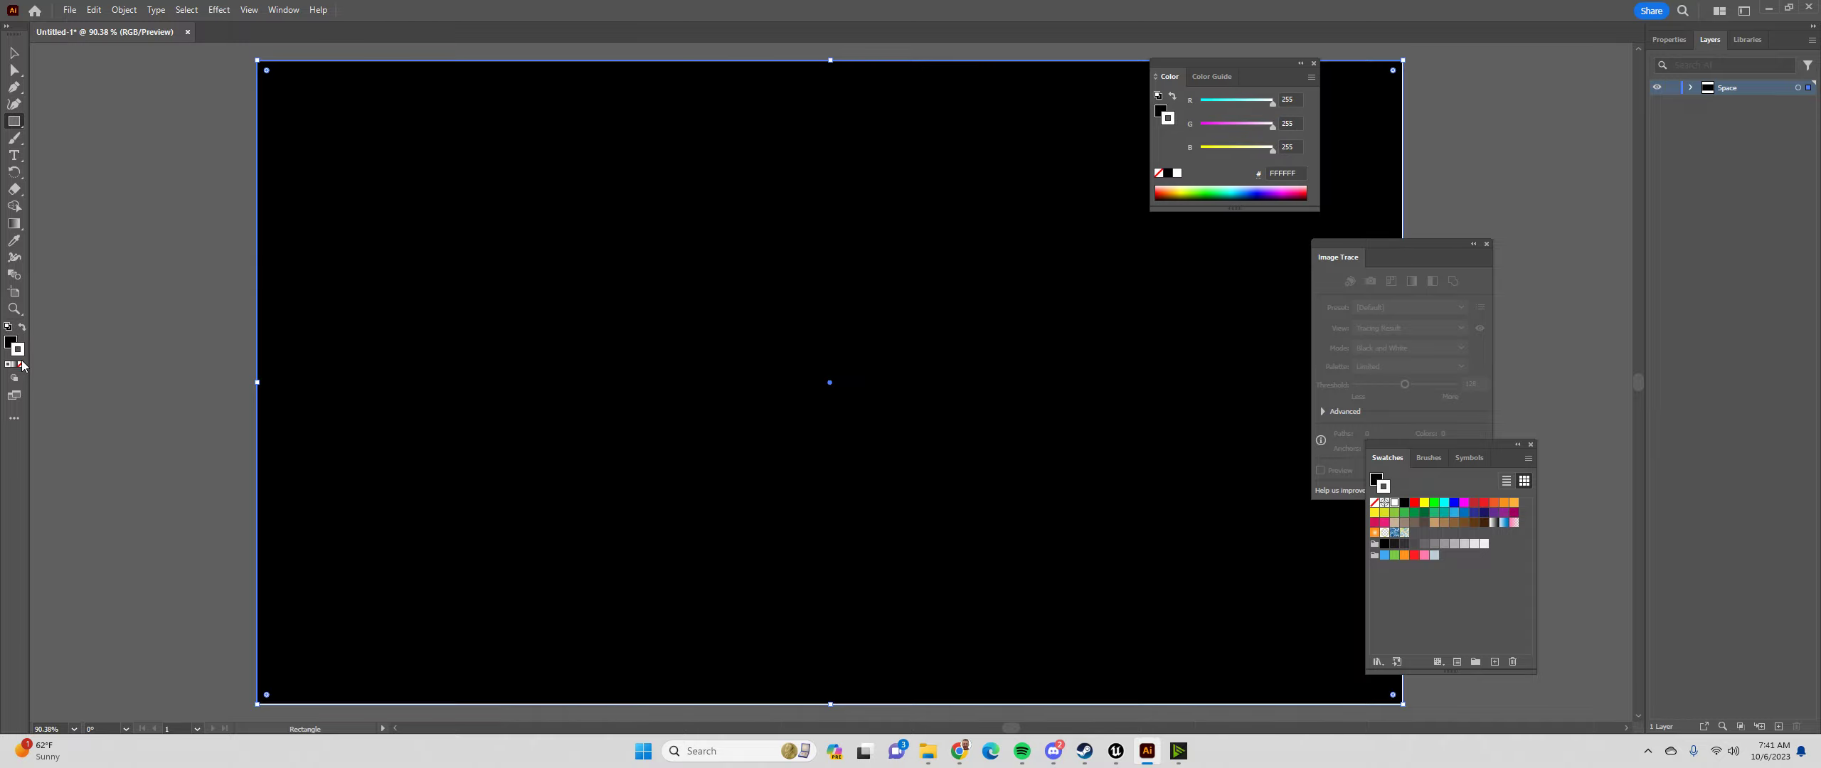
{"action": "left_click", "coordinate": [22, 365]}
{"action": "left_click", "coordinate": [11, 343]}
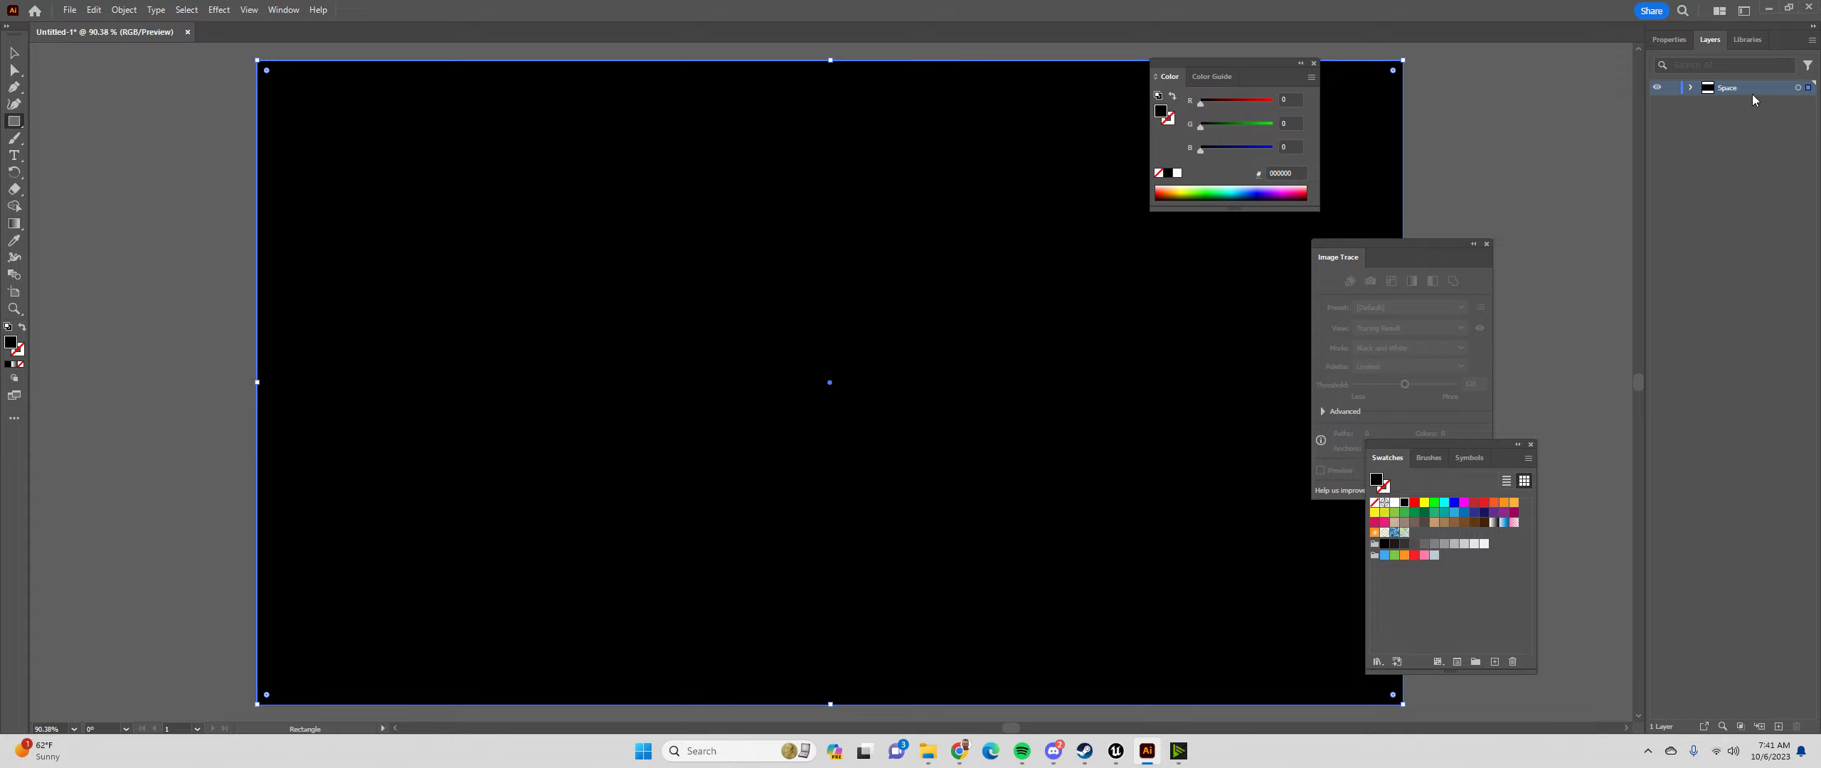
{"action": "left_click", "coordinate": [1690, 88]}
{"action": "key", "text": "ctrl+2"}
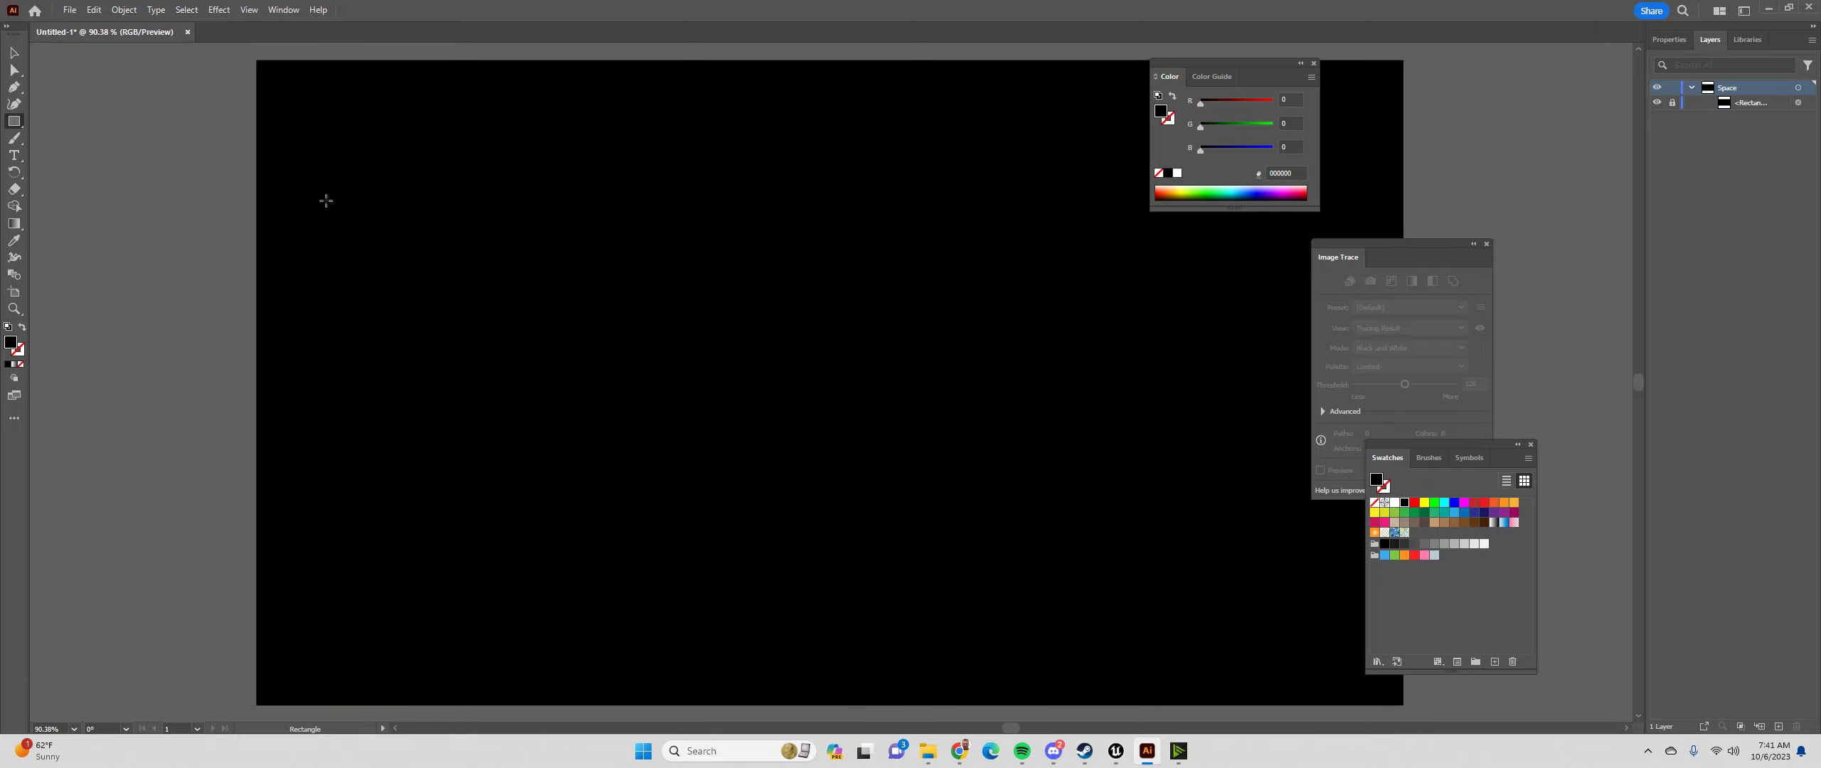
Choose the Ellipse tool and set the fill colour to white (ffffff)
{"action": "left_click", "coordinate": [15, 124]}
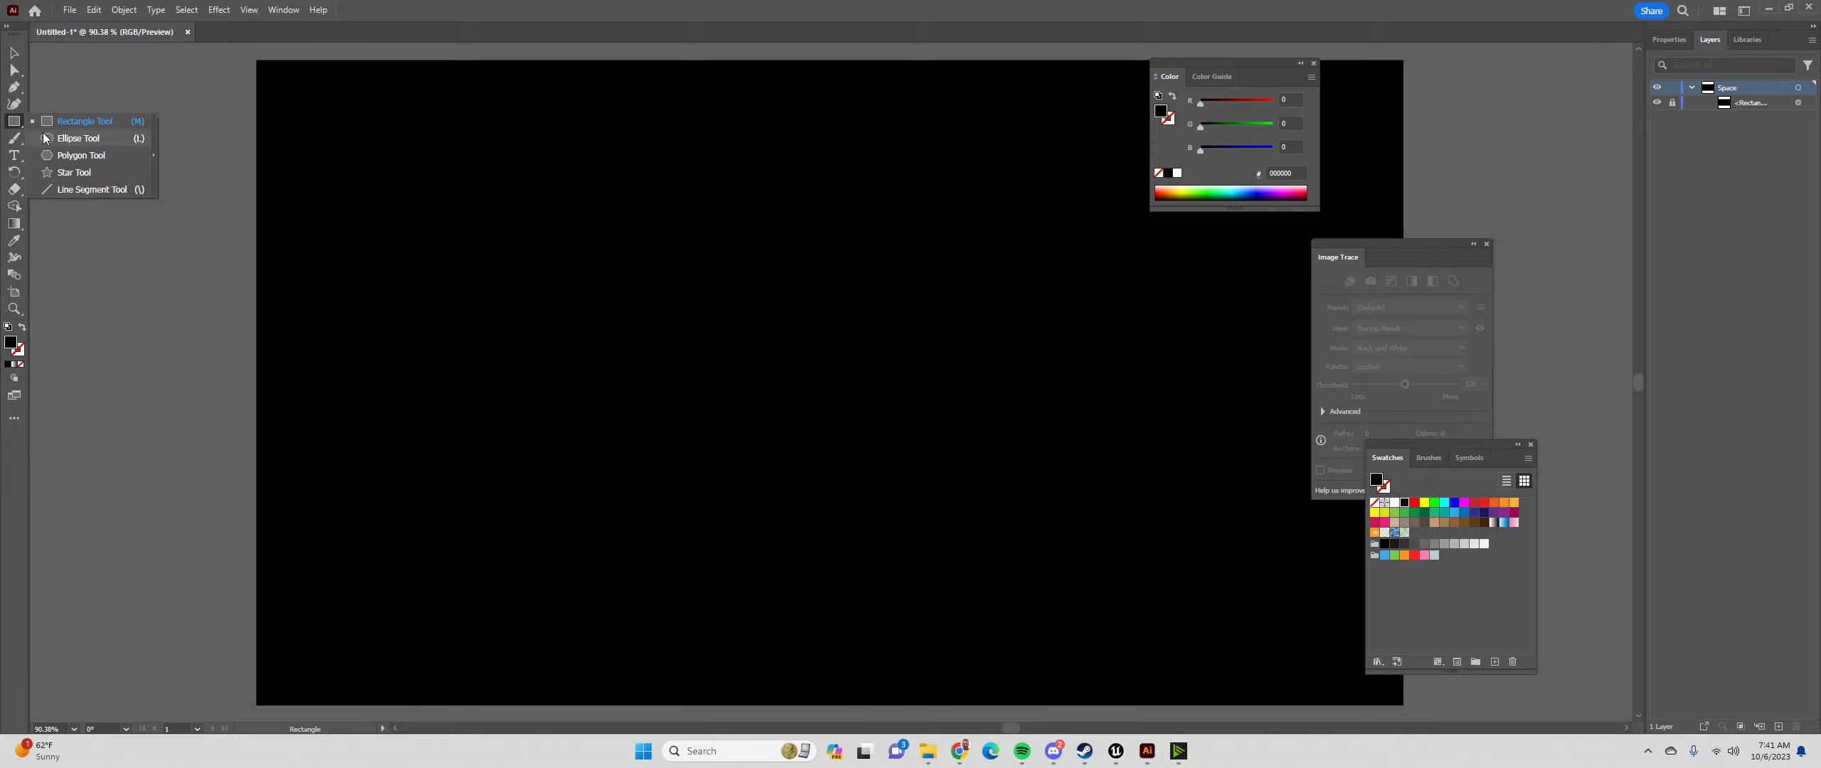
{"action": "left_click", "coordinate": [75, 138]}
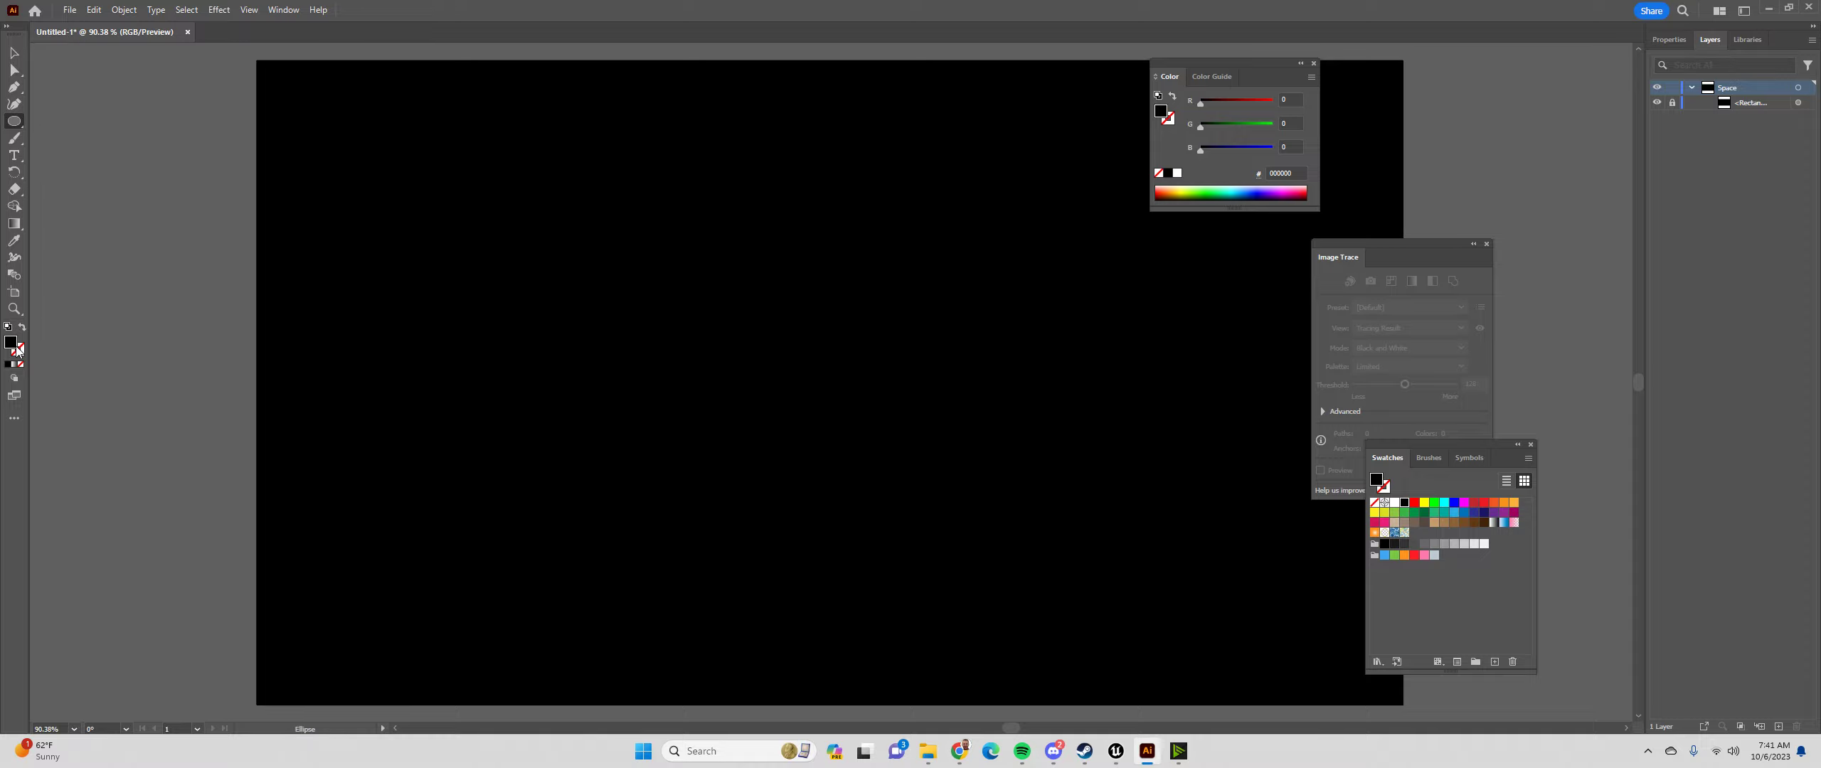
{"action": "double_click", "coordinate": [14, 344]}
{"action": "type", "text": "ffffff"}
{"action": "left_click", "coordinate": [1060, 288]}
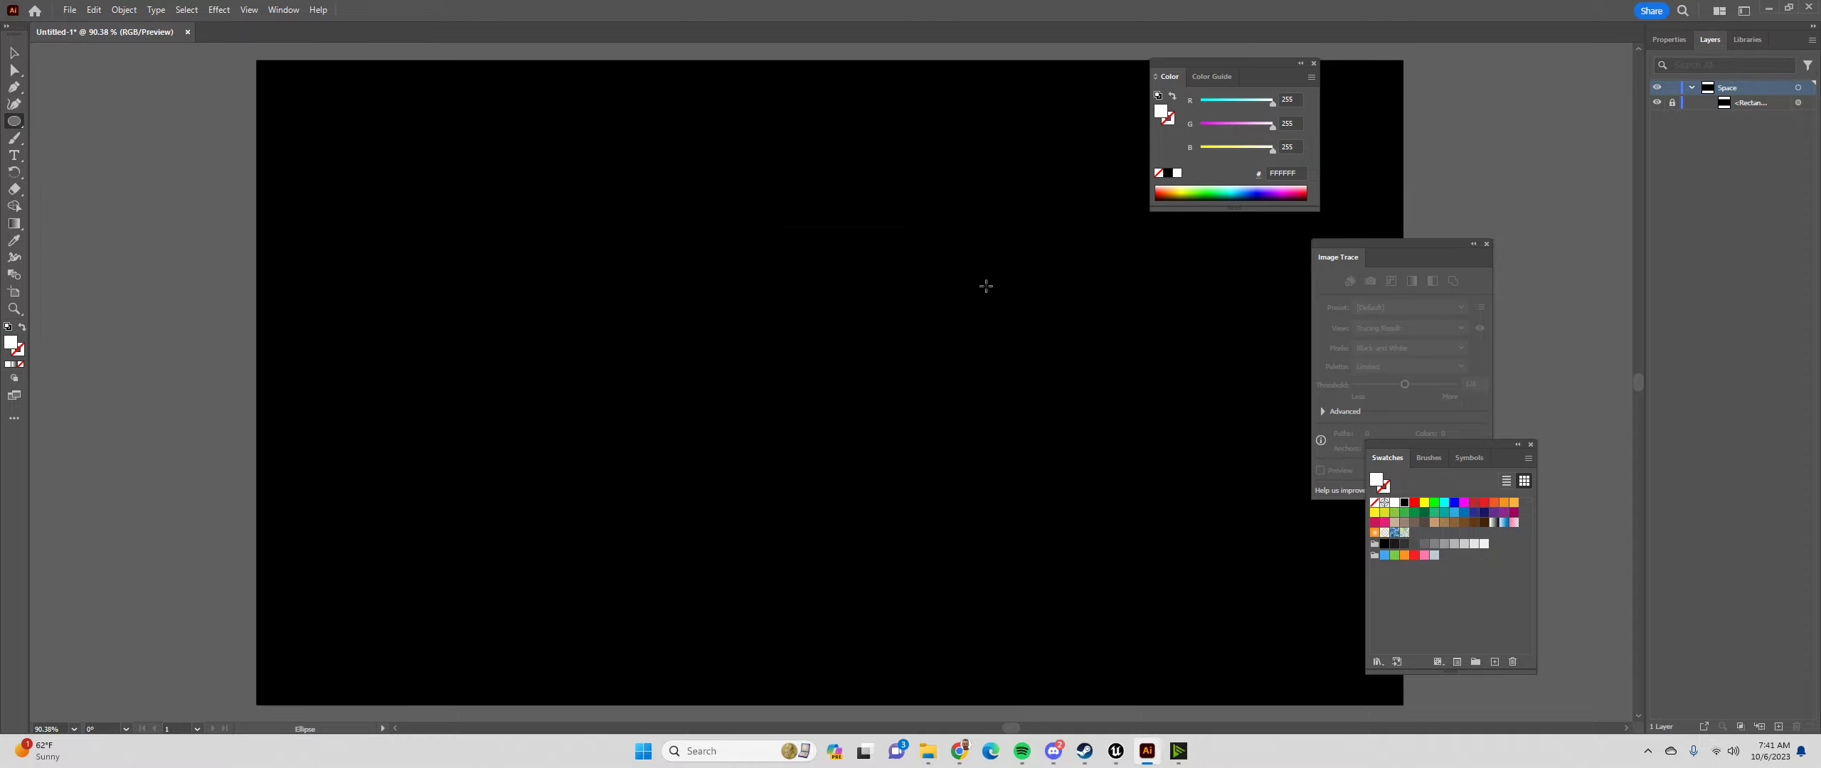
Try a tiny freehand white circle about 8 px wide in the artboard's upper-left area, then delete it
{"action": "left_click", "coordinate": [18, 127]}
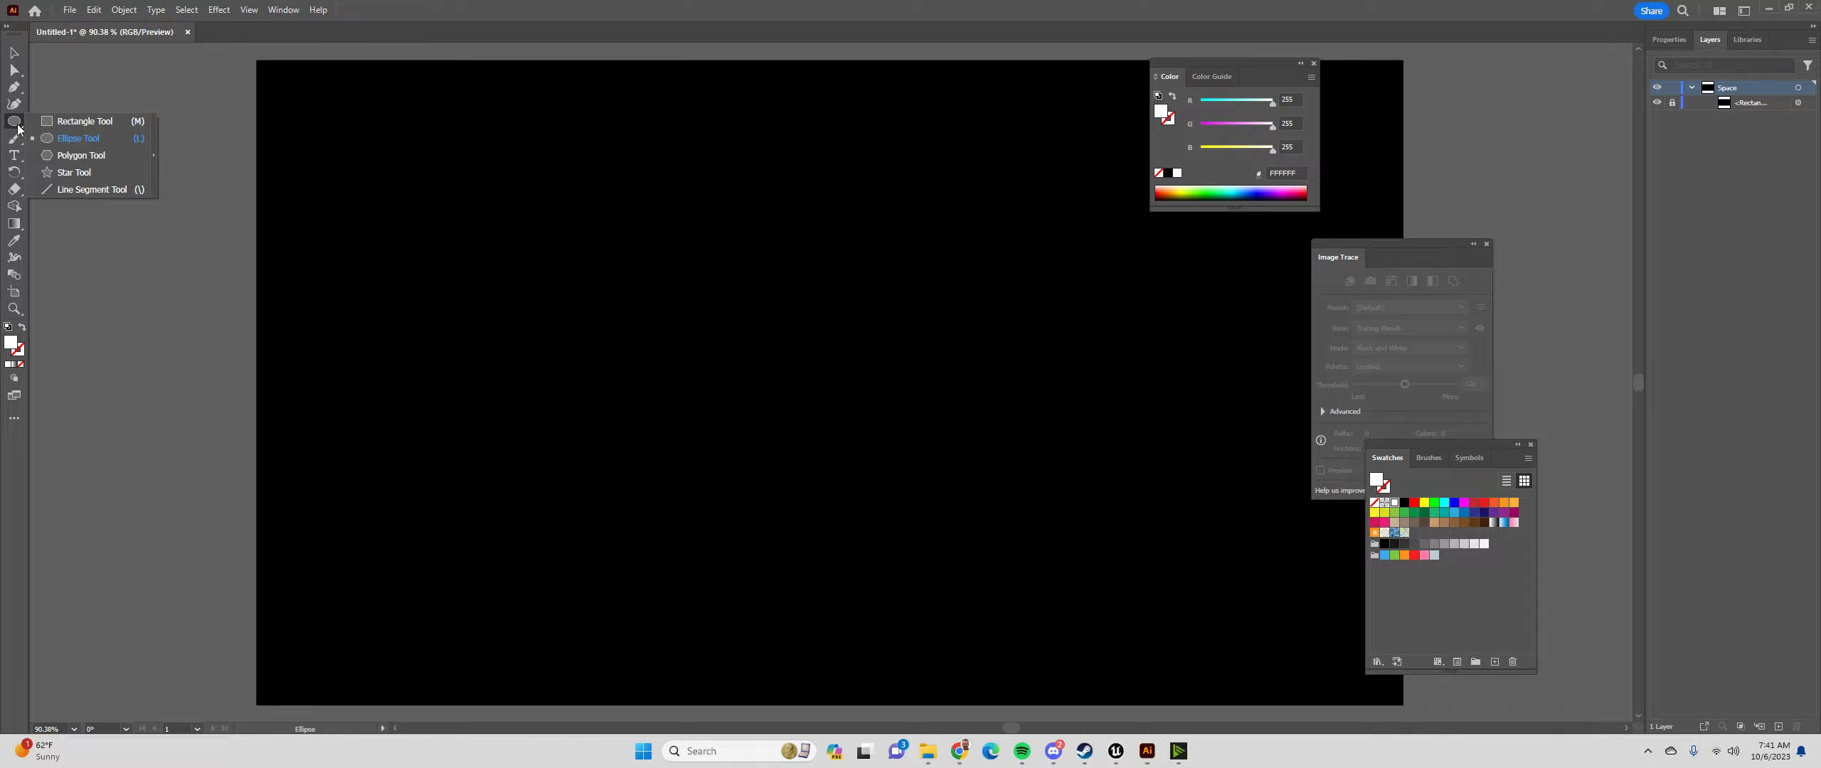
{"action": "left_click", "coordinate": [78, 138]}
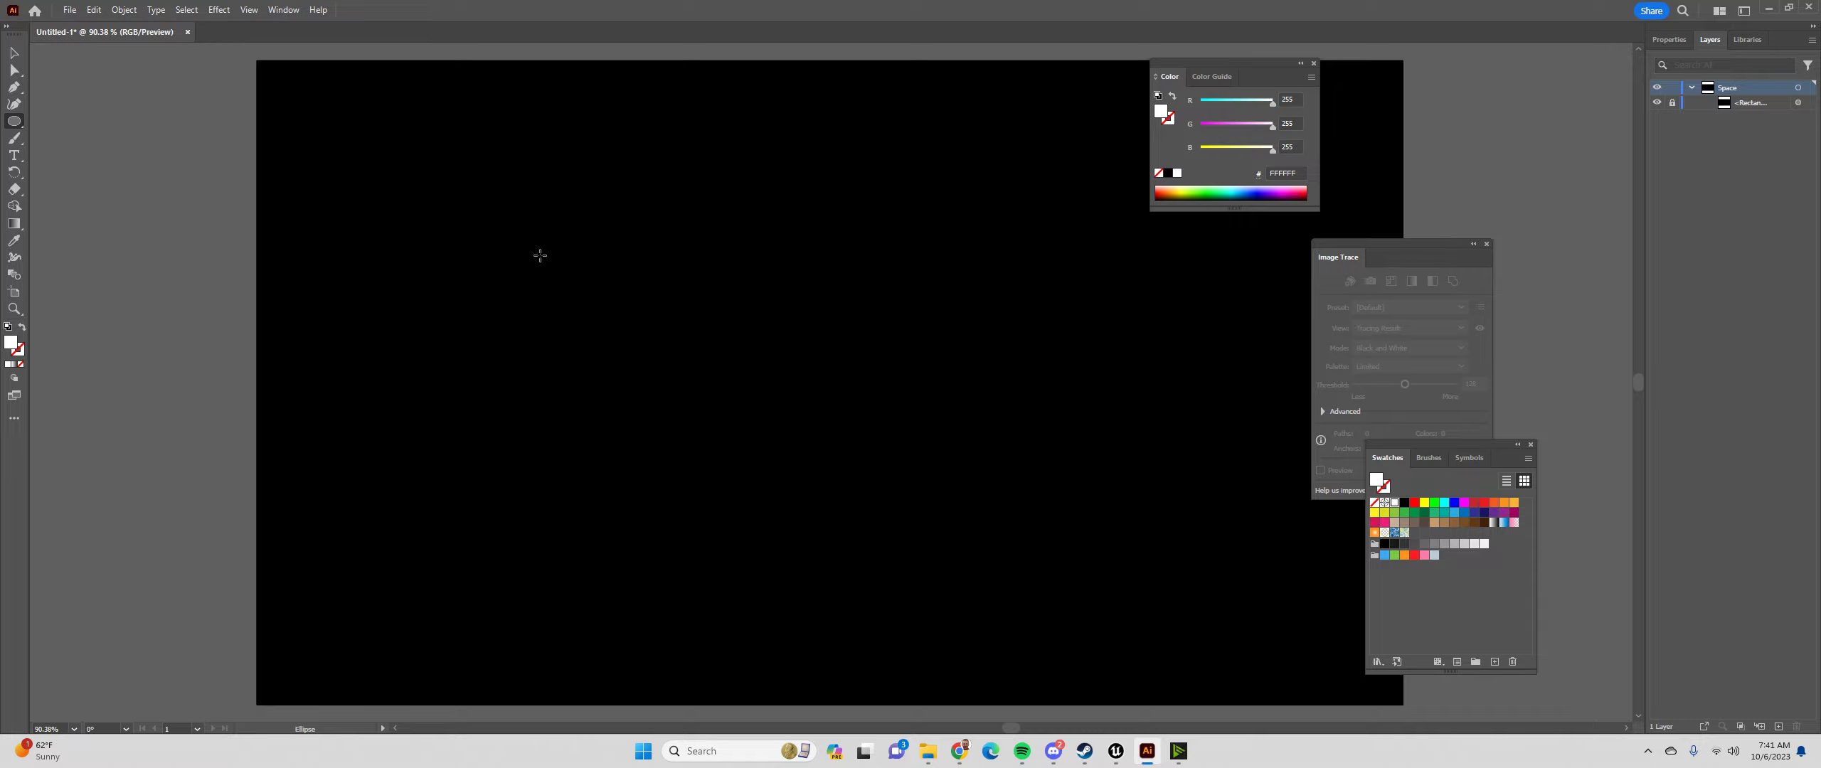
{"action": "left_click_drag", "start_coordinate": [538, 257], "coordinate": [546, 266]}
{"action": "scroll", "coordinate": [560, 262], "scroll_direction": "up", "scroll_amount": 9}
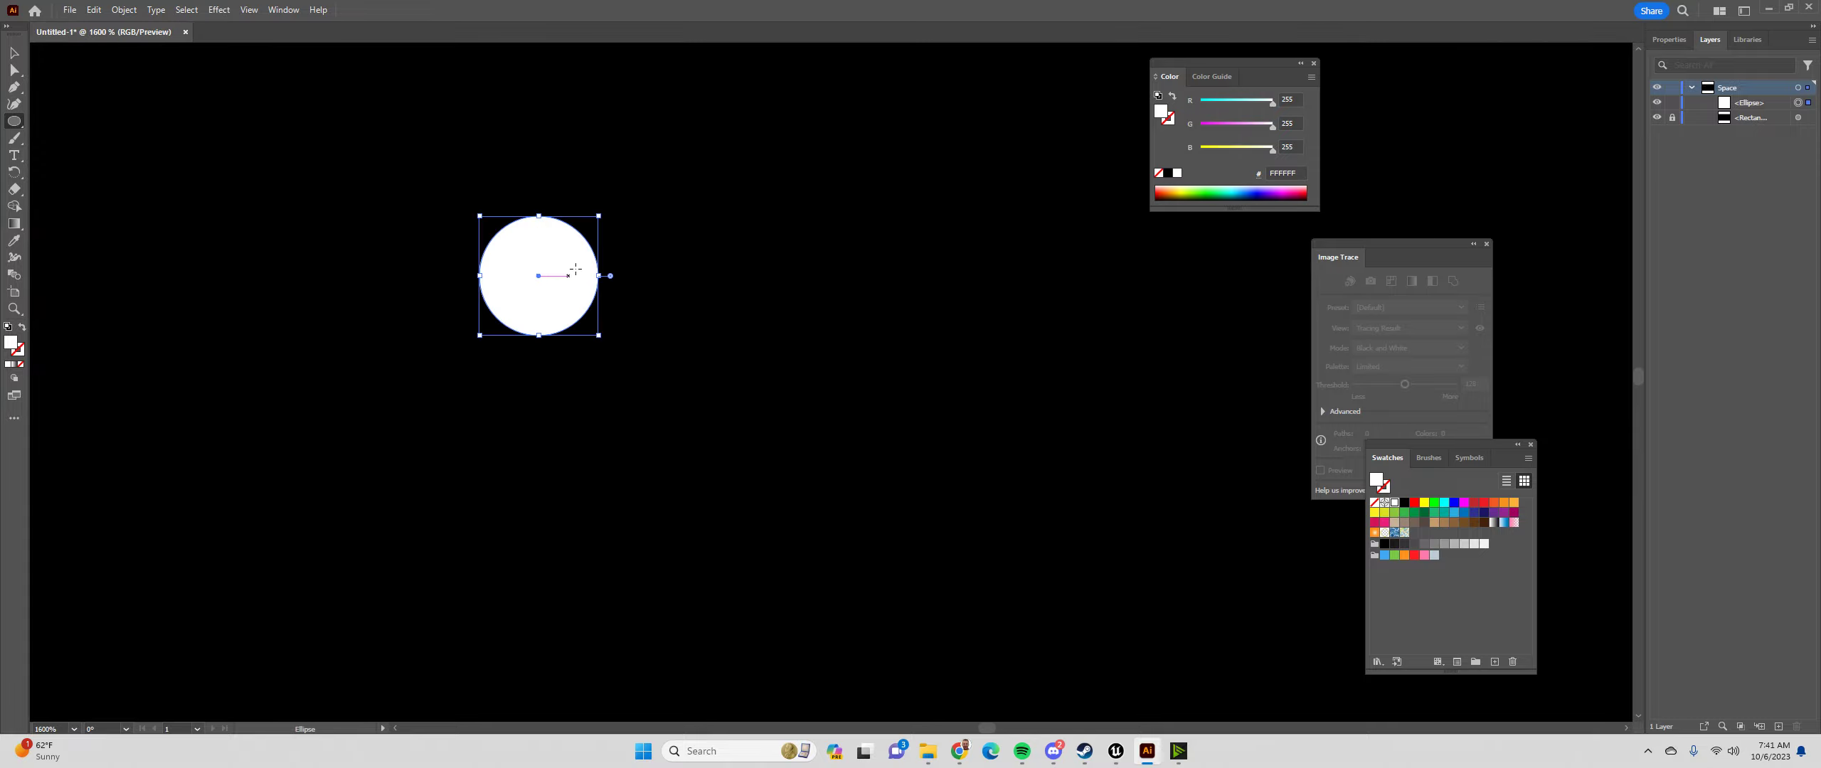
{"action": "key", "text": "Delete"}
{"action": "scroll", "coordinate": [593, 235], "scroll_direction": "down", "scroll_amount": 10}
{"action": "scroll", "coordinate": [593, 242], "scroll_direction": "up", "scroll_amount": 5}
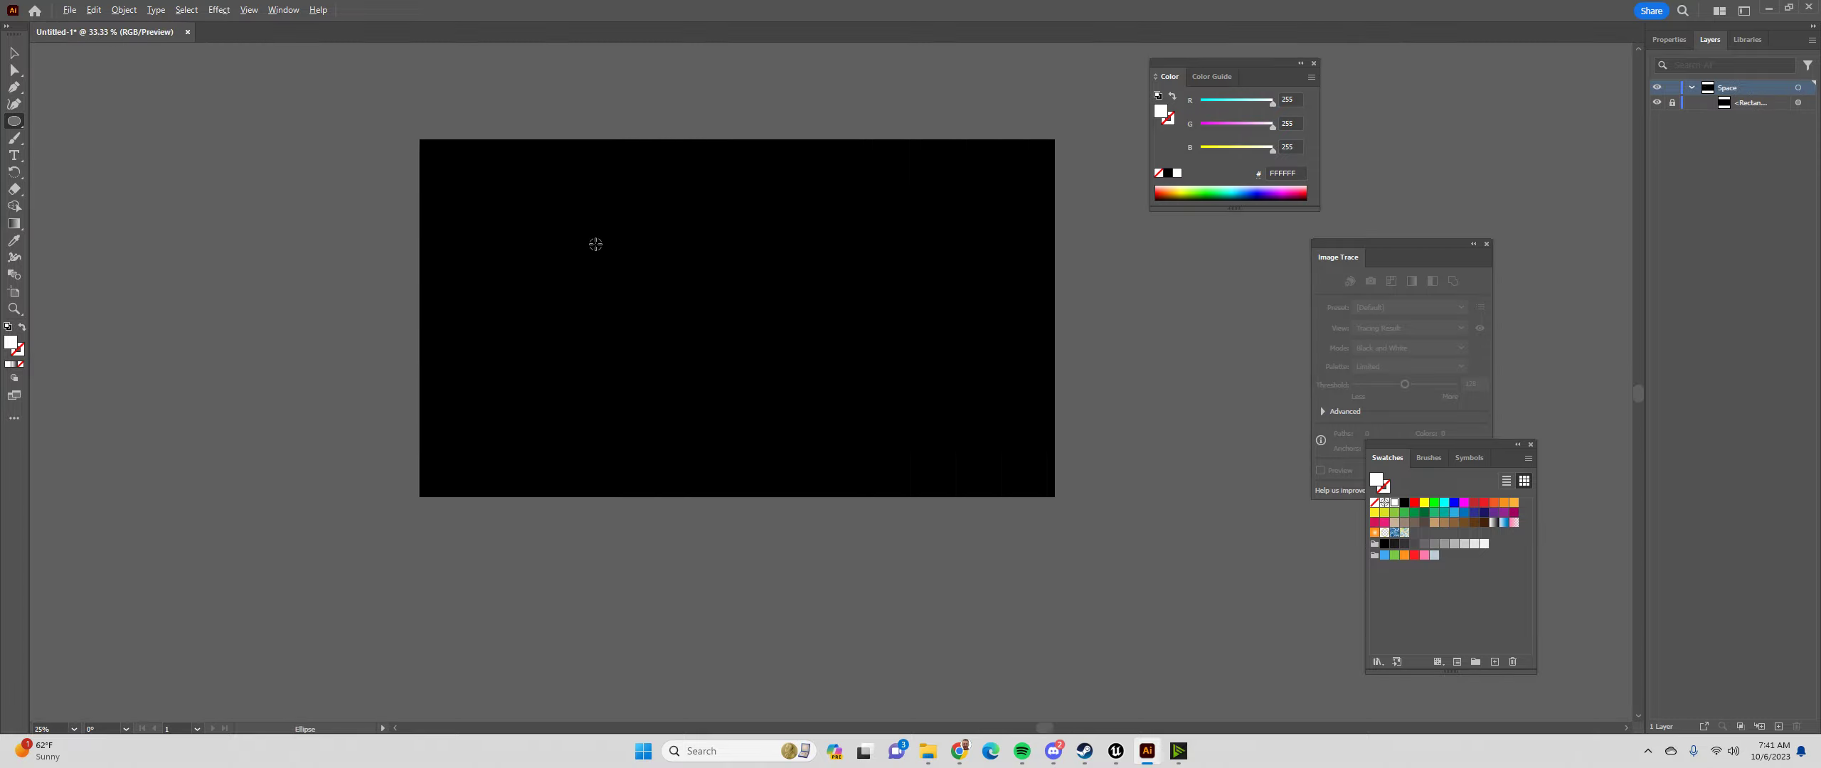
Place a white 8 x 8 px circle in the artboard's upper-left area and deselect it
{"action": "left_click", "coordinate": [576, 271]}
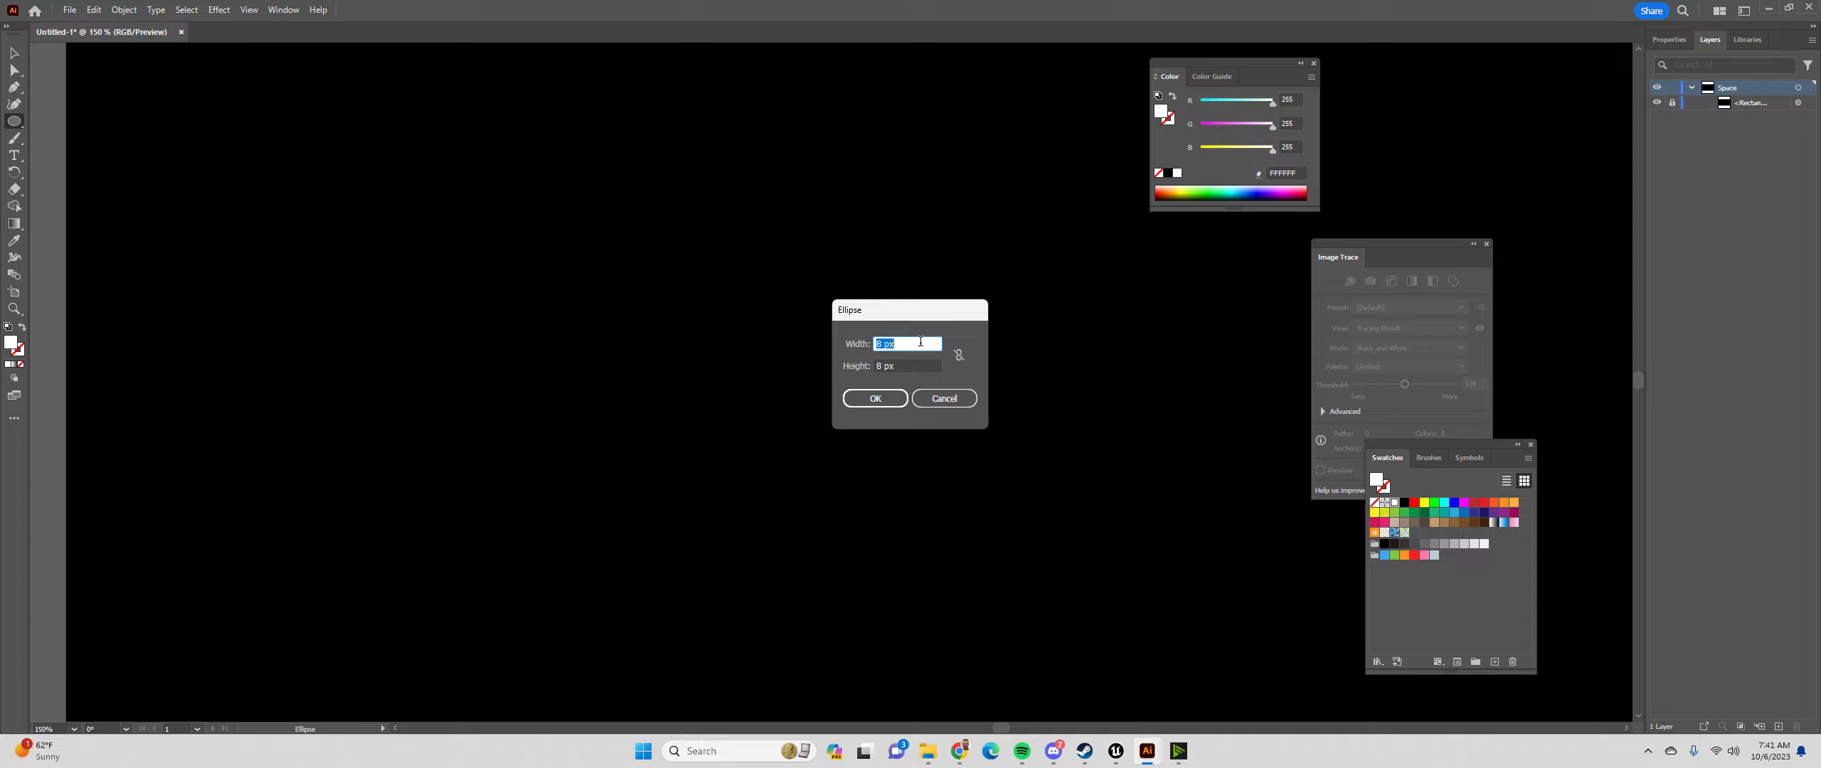
{"action": "left_click", "coordinate": [864, 398]}
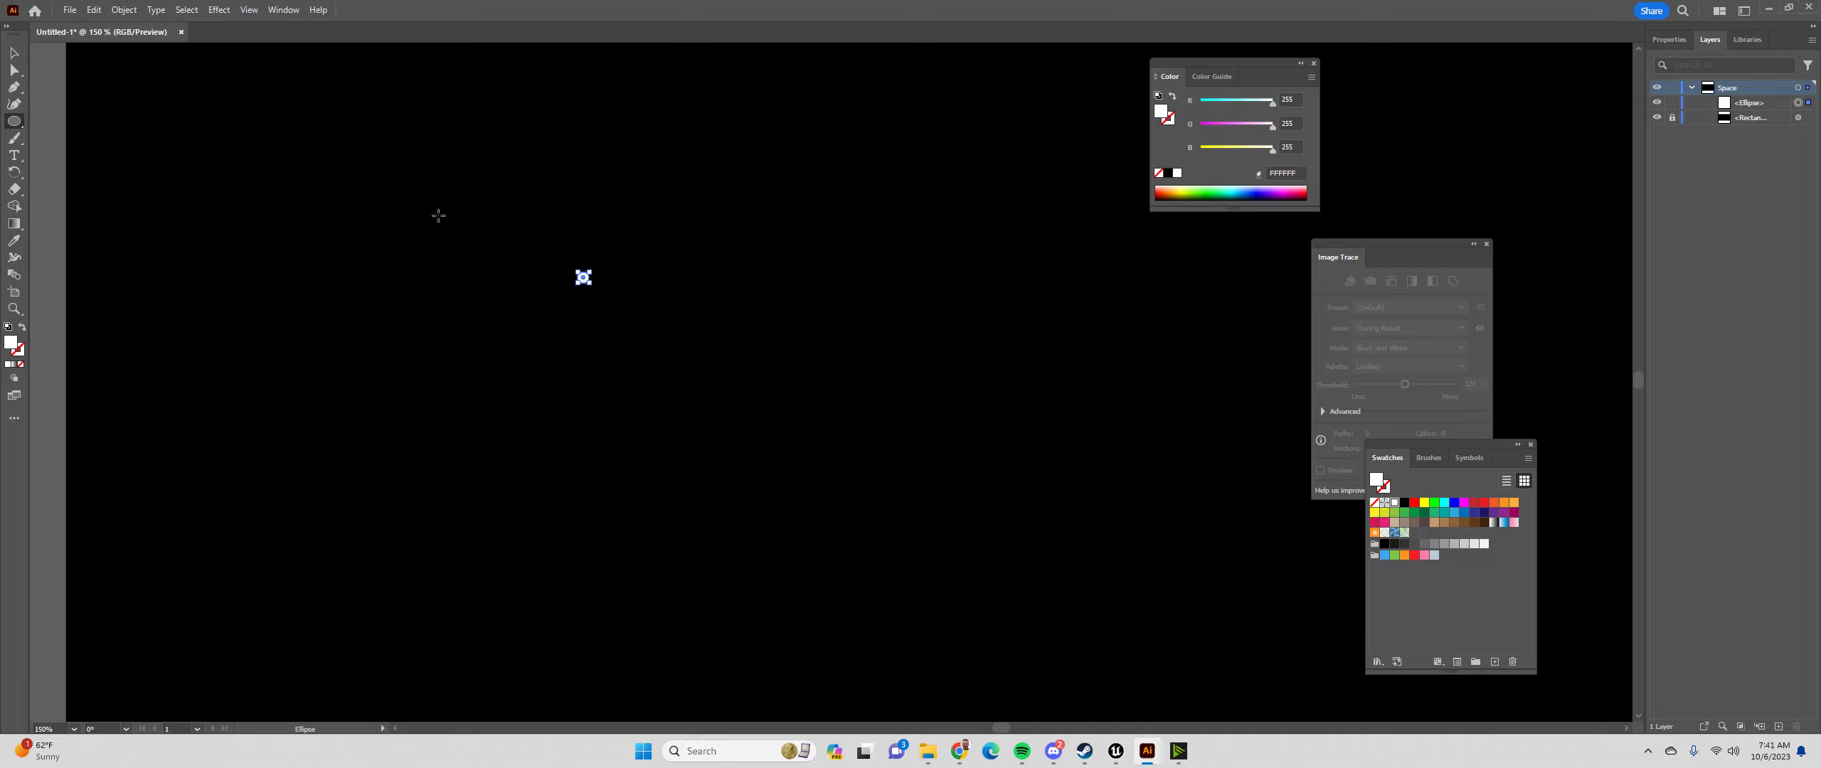
{"action": "left_click", "coordinate": [347, 159]}
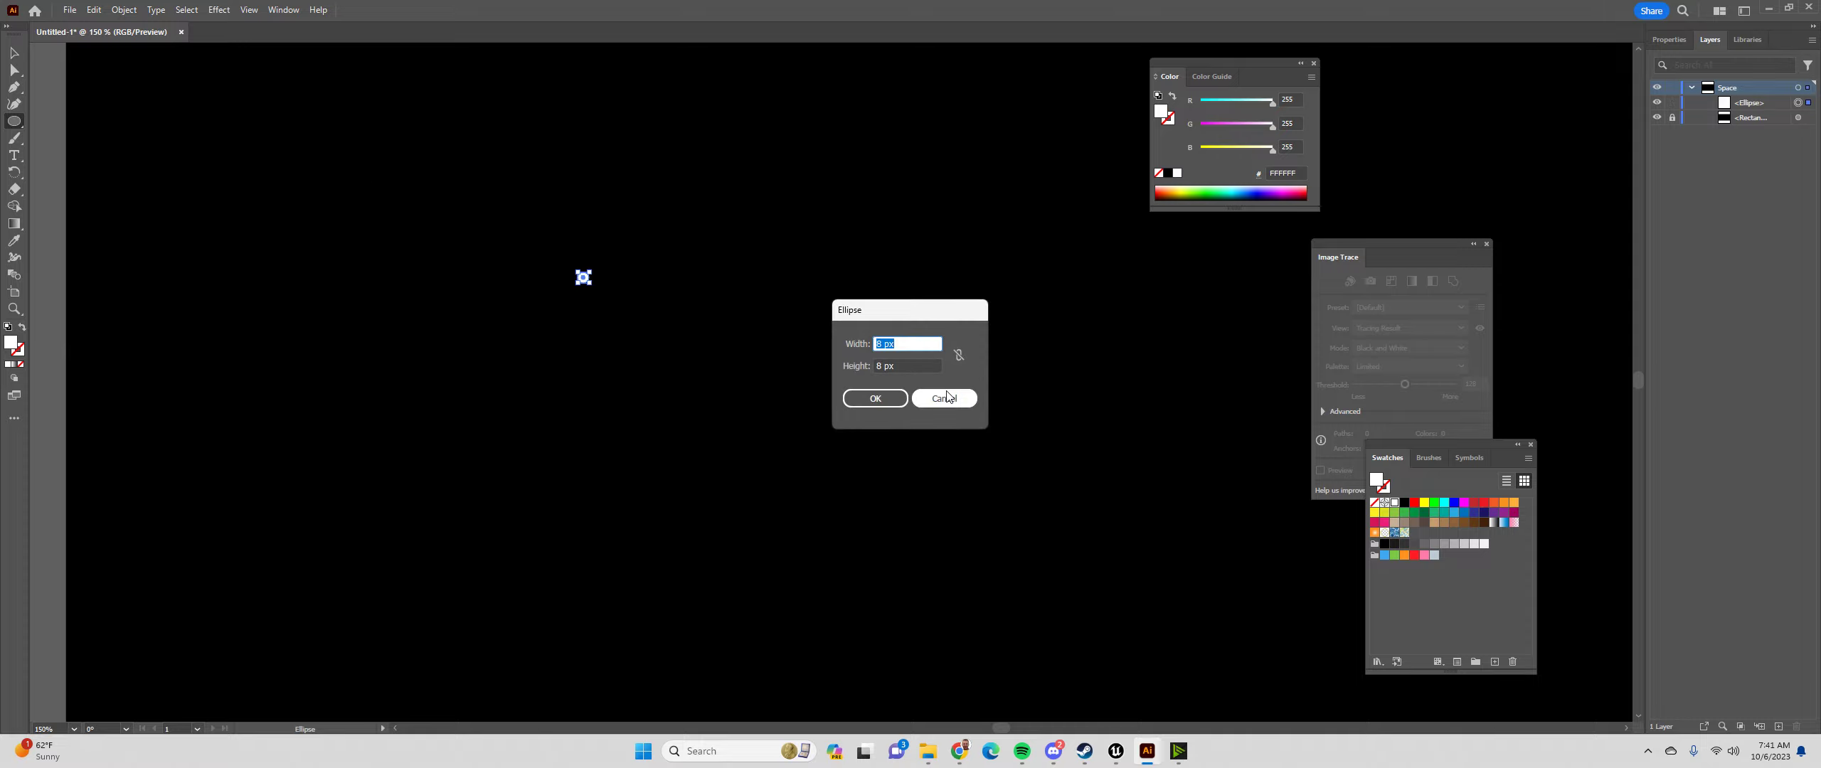
{"action": "left_click", "coordinate": [943, 398]}
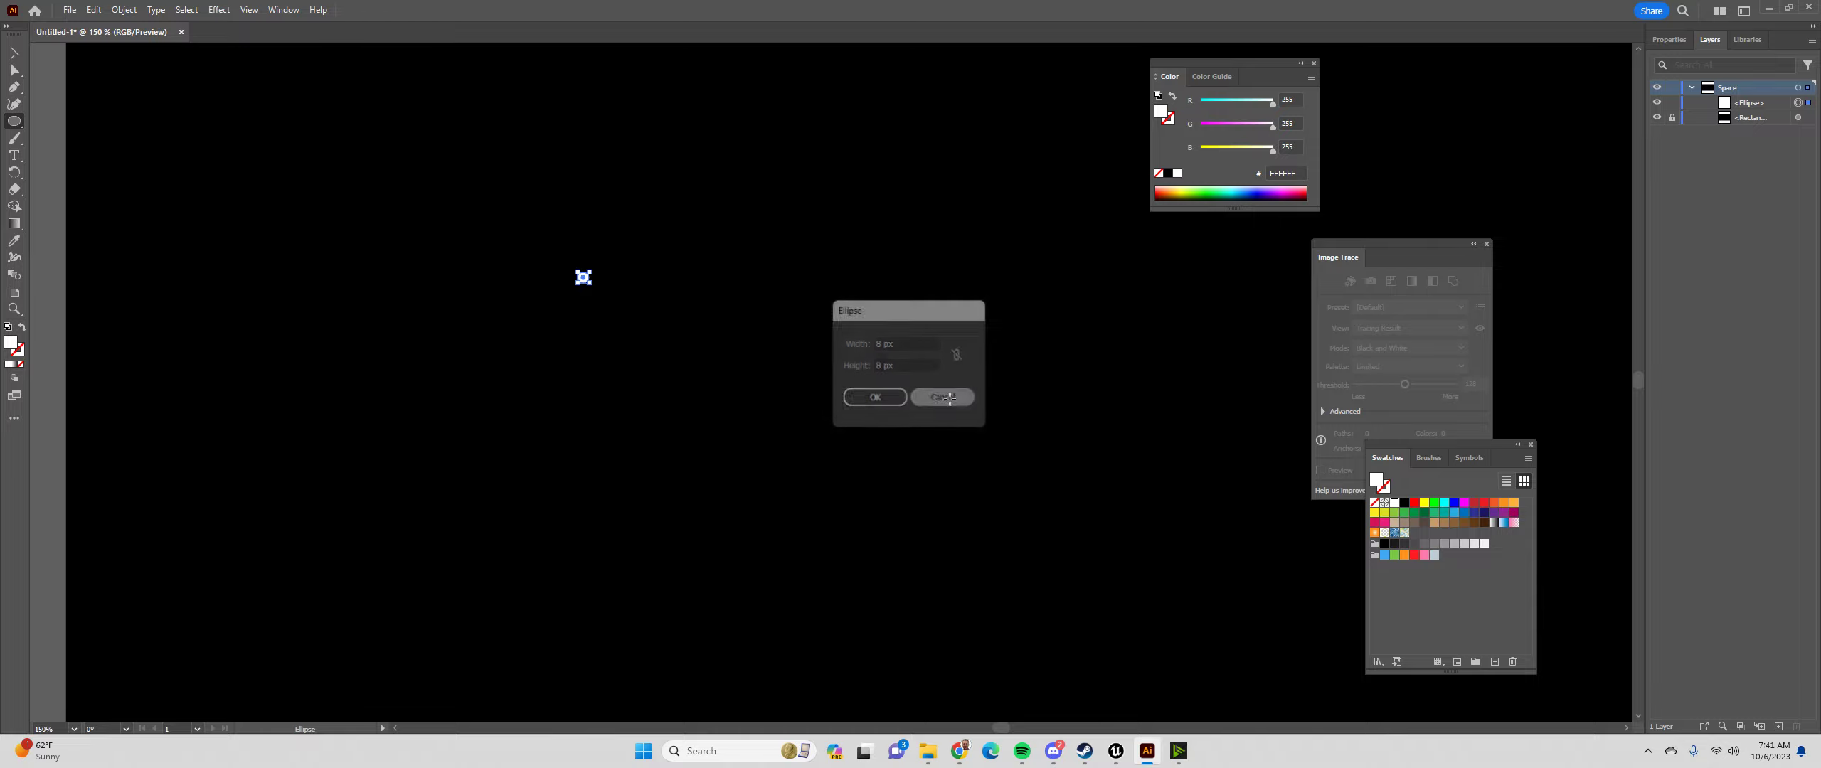
{"action": "left_click", "coordinate": [14, 53]}
{"action": "left_click", "coordinate": [348, 184]}
Select the small white circle and check the available distort effects, its fill and stroke, and its width and height
{"action": "scroll", "coordinate": [349, 184], "scroll_direction": "down", "scroll_amount": 3}
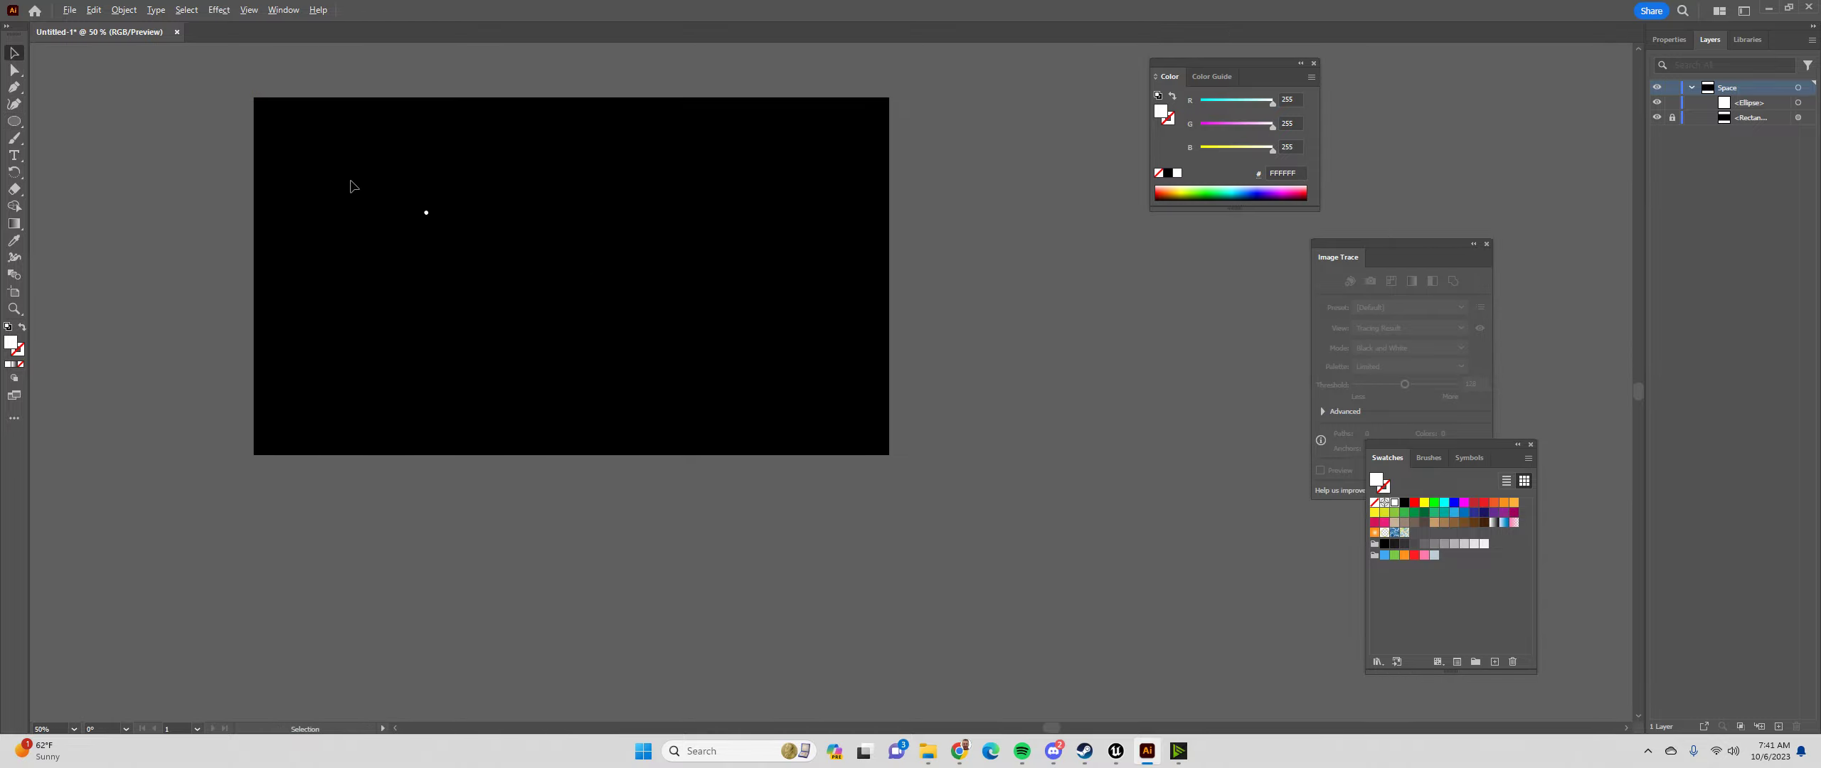
{"action": "scroll", "coordinate": [350, 184], "scroll_direction": "up", "scroll_amount": 1}
{"action": "scroll", "coordinate": [419, 192], "scroll_direction": "up", "scroll_amount": 1}
{"action": "scroll", "coordinate": [427, 193], "scroll_direction": "down", "scroll_amount": 1}
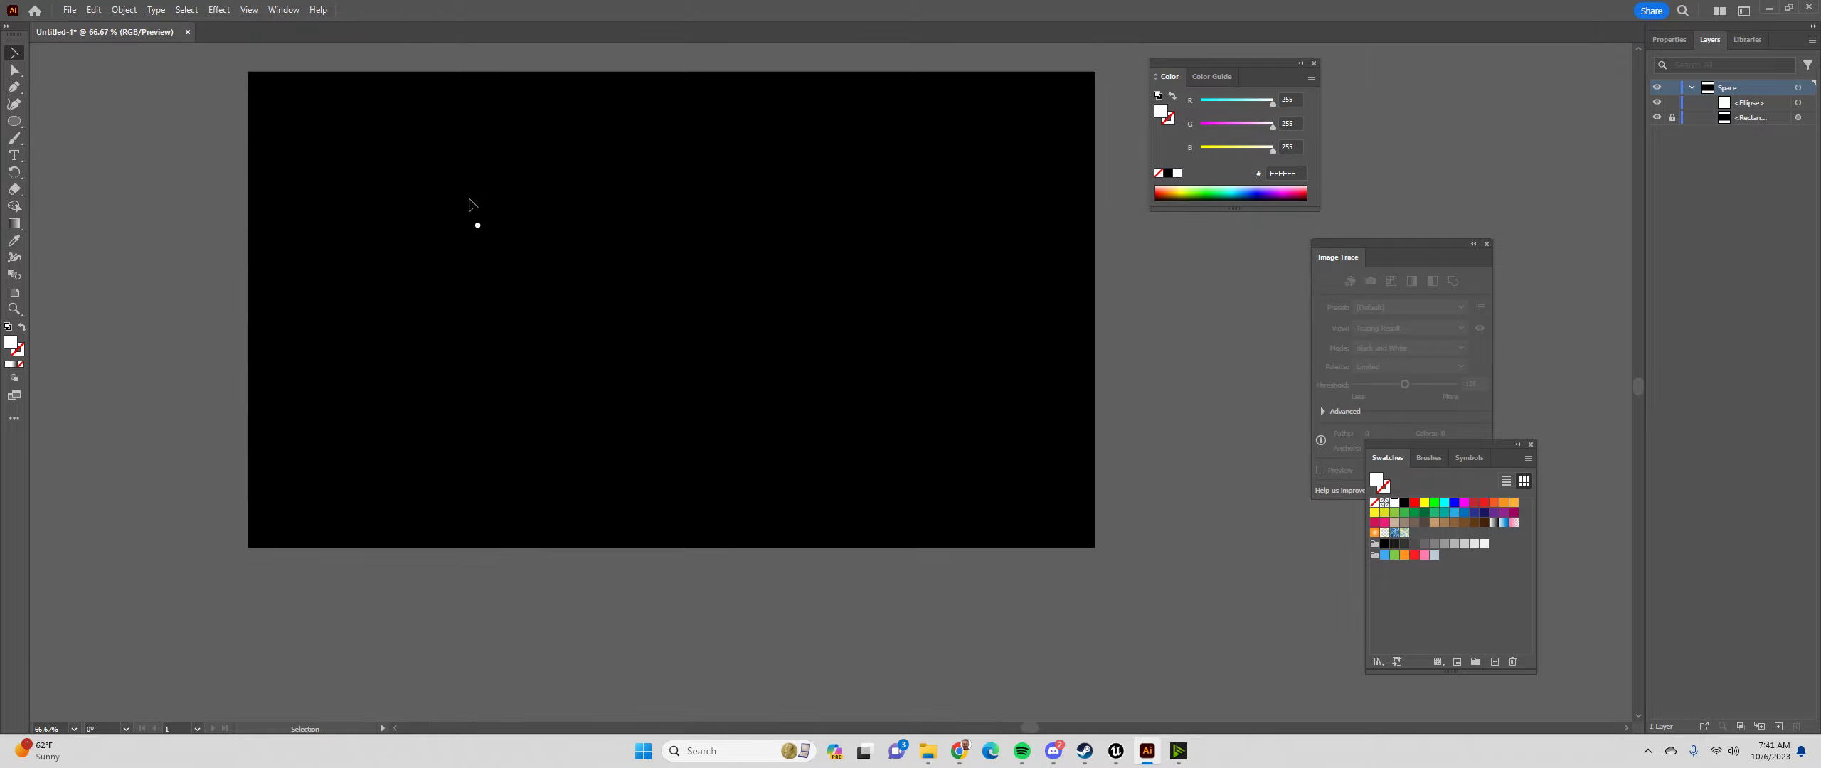
{"action": "scroll", "coordinate": [470, 203], "scroll_direction": "up", "scroll_amount": 4}
{"action": "scroll", "coordinate": [541, 298], "scroll_direction": "up", "scroll_amount": 3}
{"action": "left_click", "coordinate": [601, 487]}
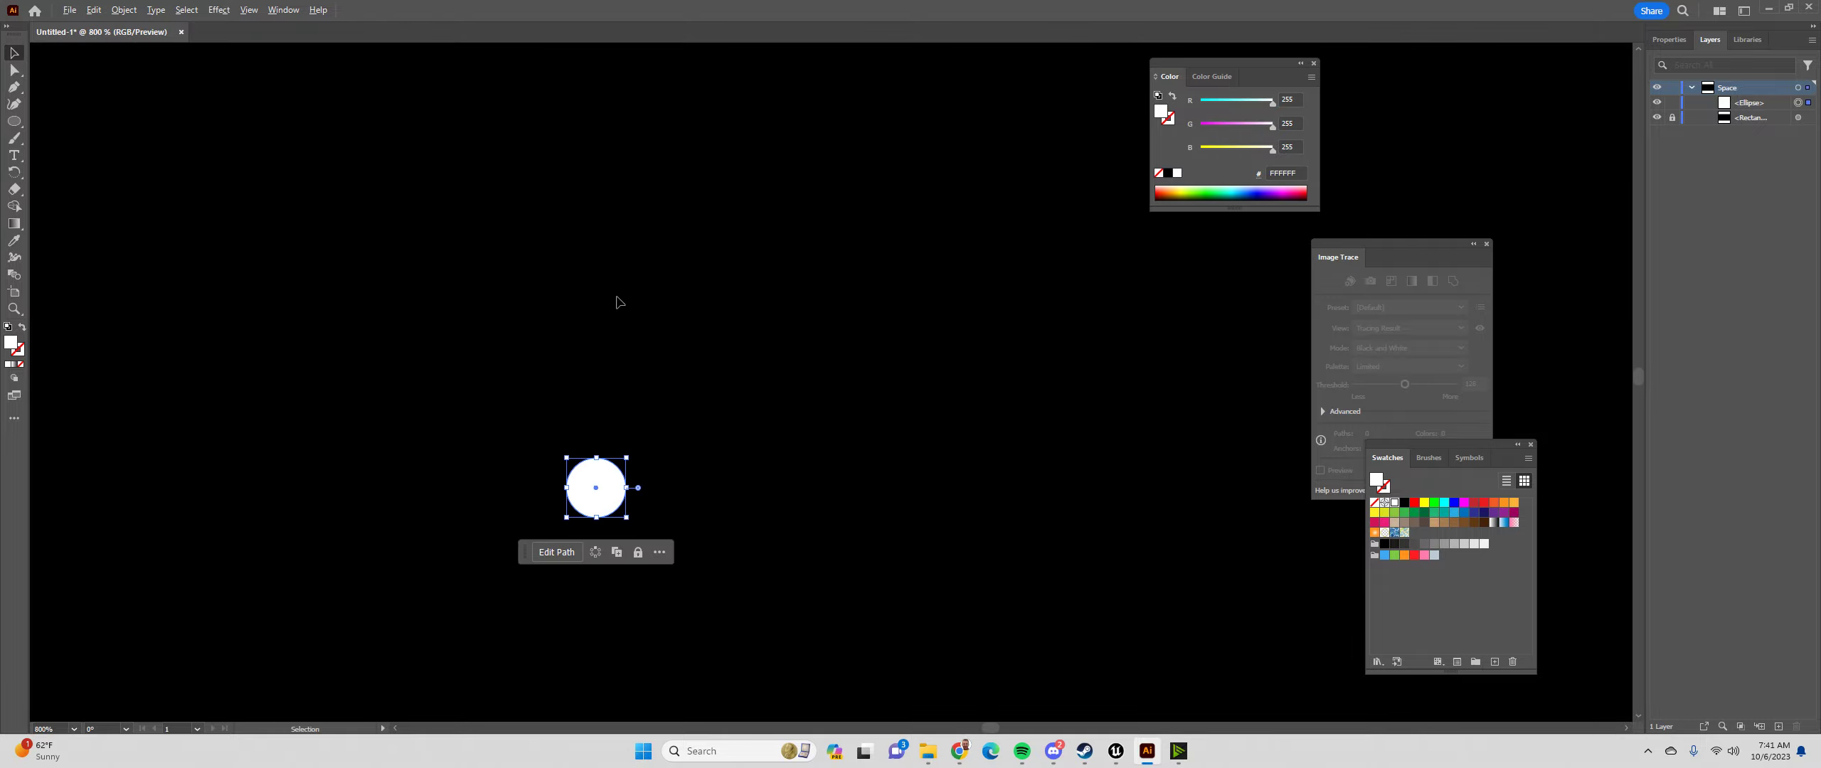
{"action": "scroll", "coordinate": [618, 301], "scroll_direction": "down", "scroll_amount": 2}
{"action": "scroll", "coordinate": [646, 402], "scroll_direction": "up", "scroll_amount": 5}
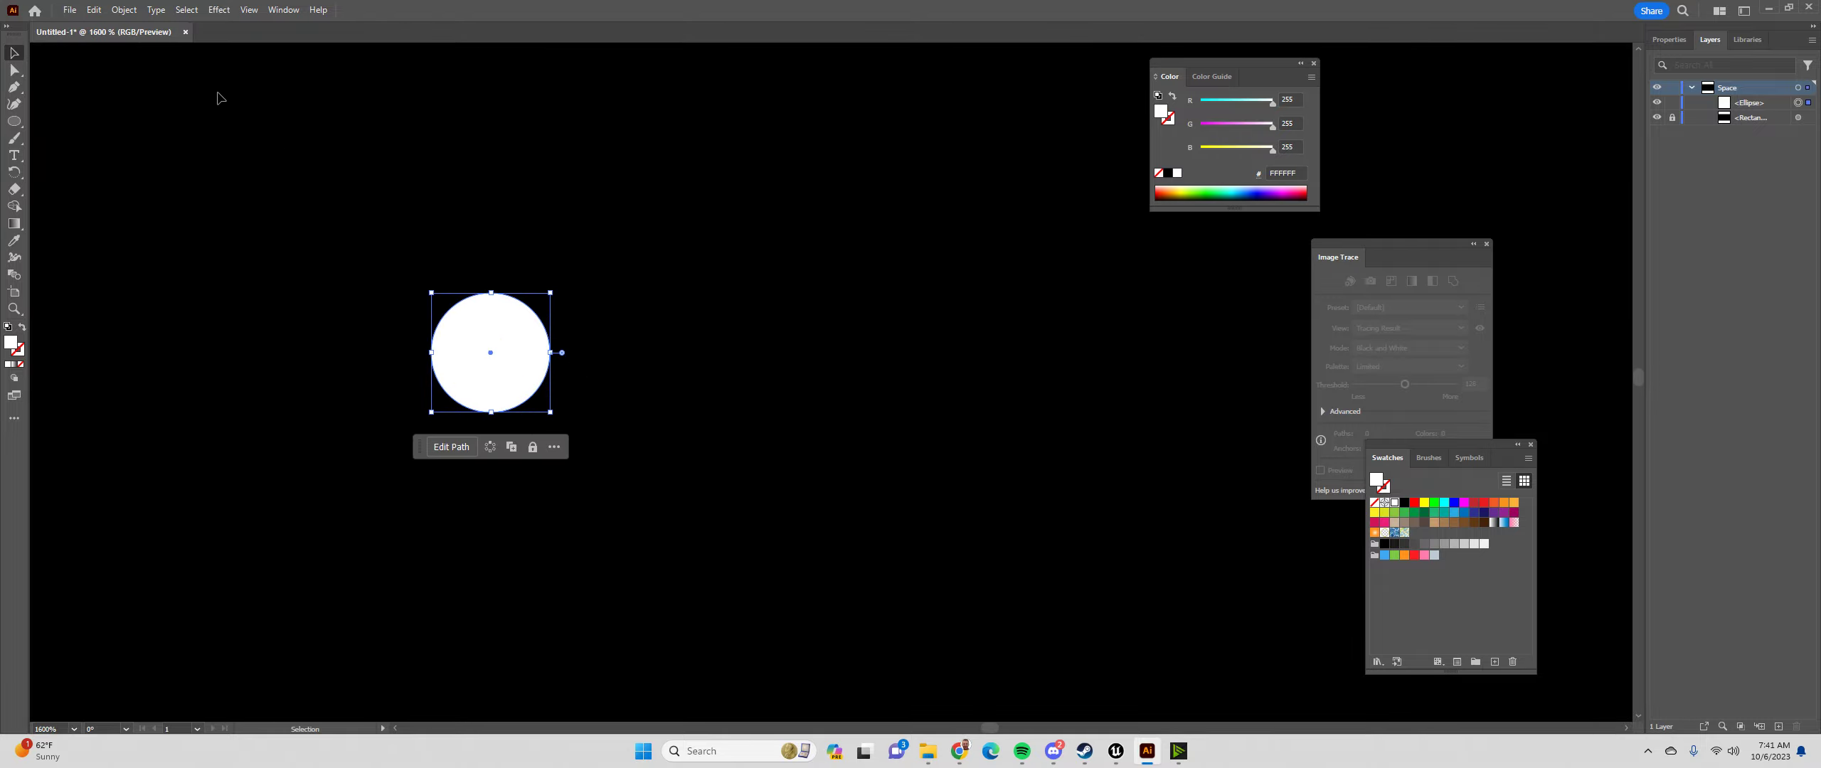
{"action": "left_click", "coordinate": [219, 9]}
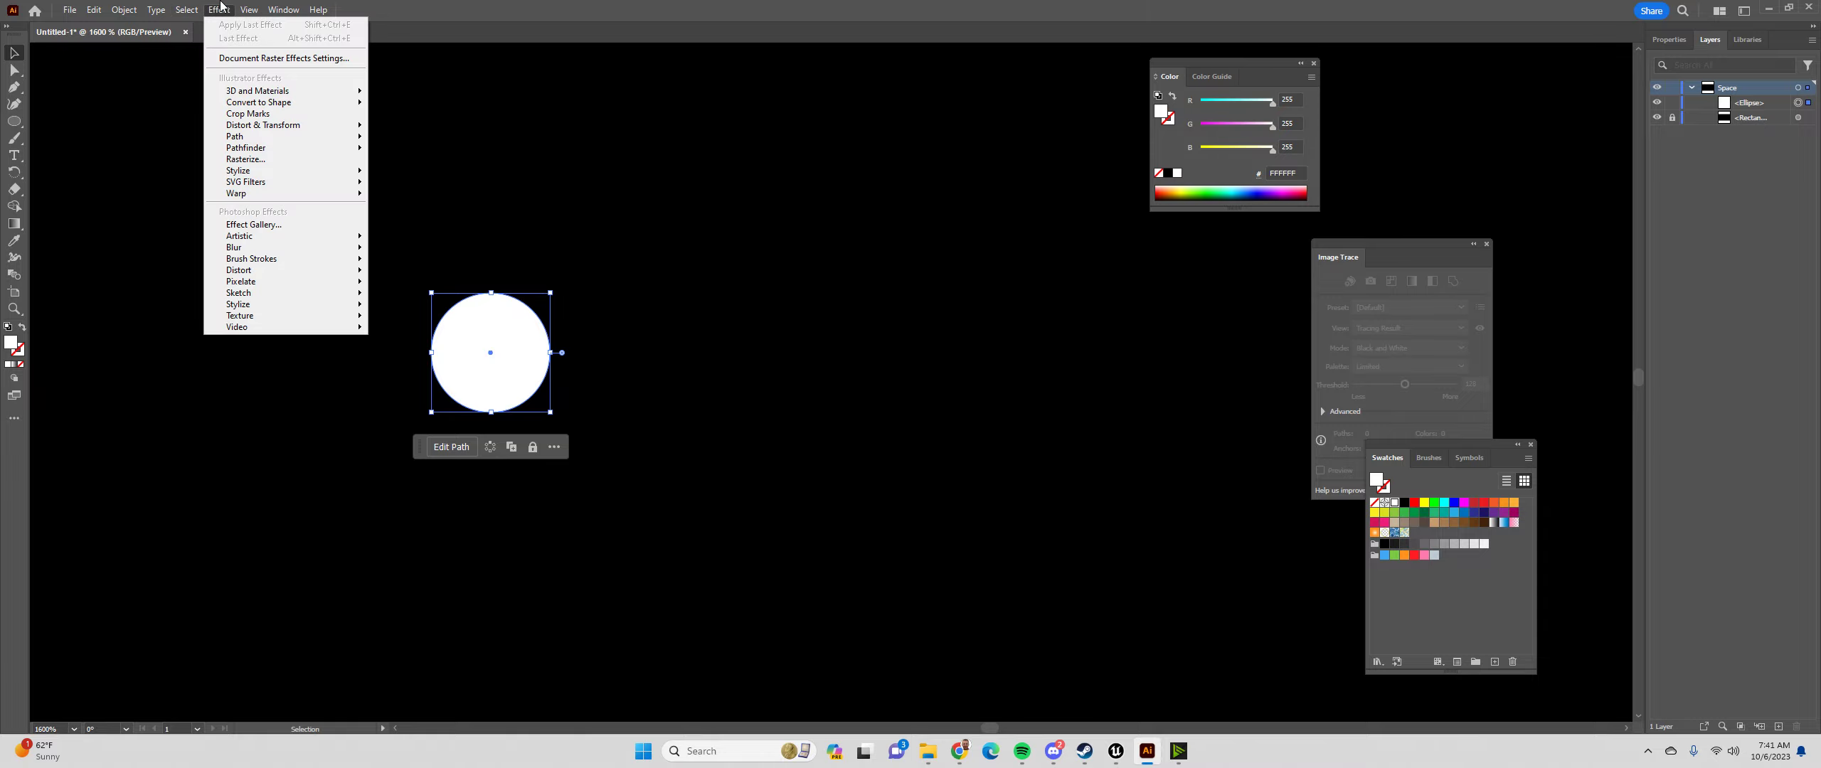
{"action": "mouse_move", "coordinate": [297, 127]}
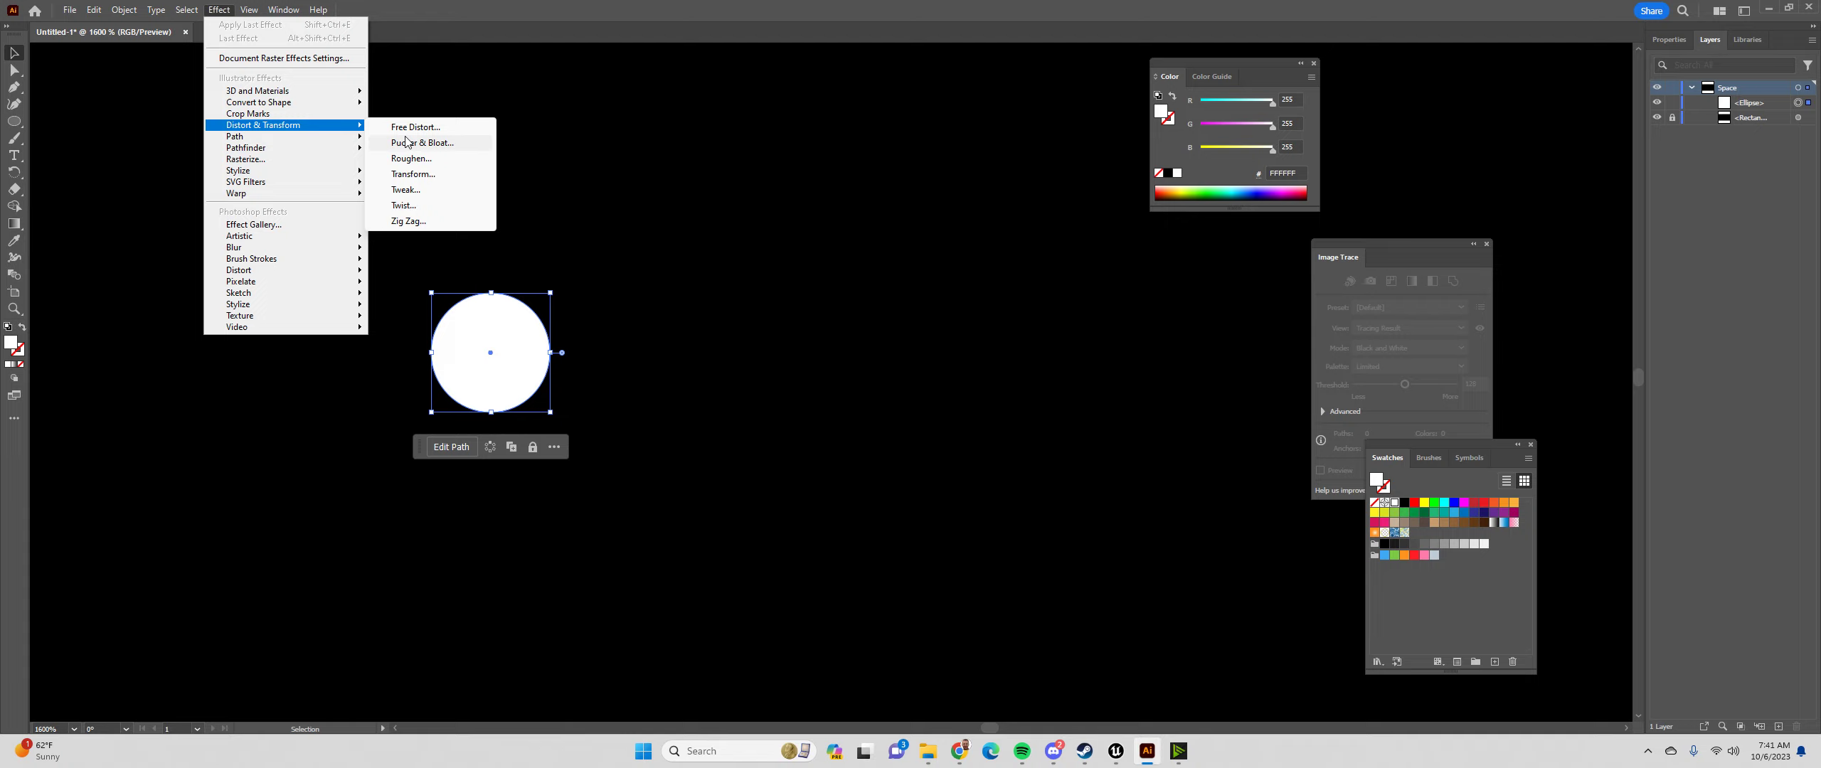
{"action": "left_click", "coordinate": [444, 83]}
{"action": "left_click", "coordinate": [493, 303]}
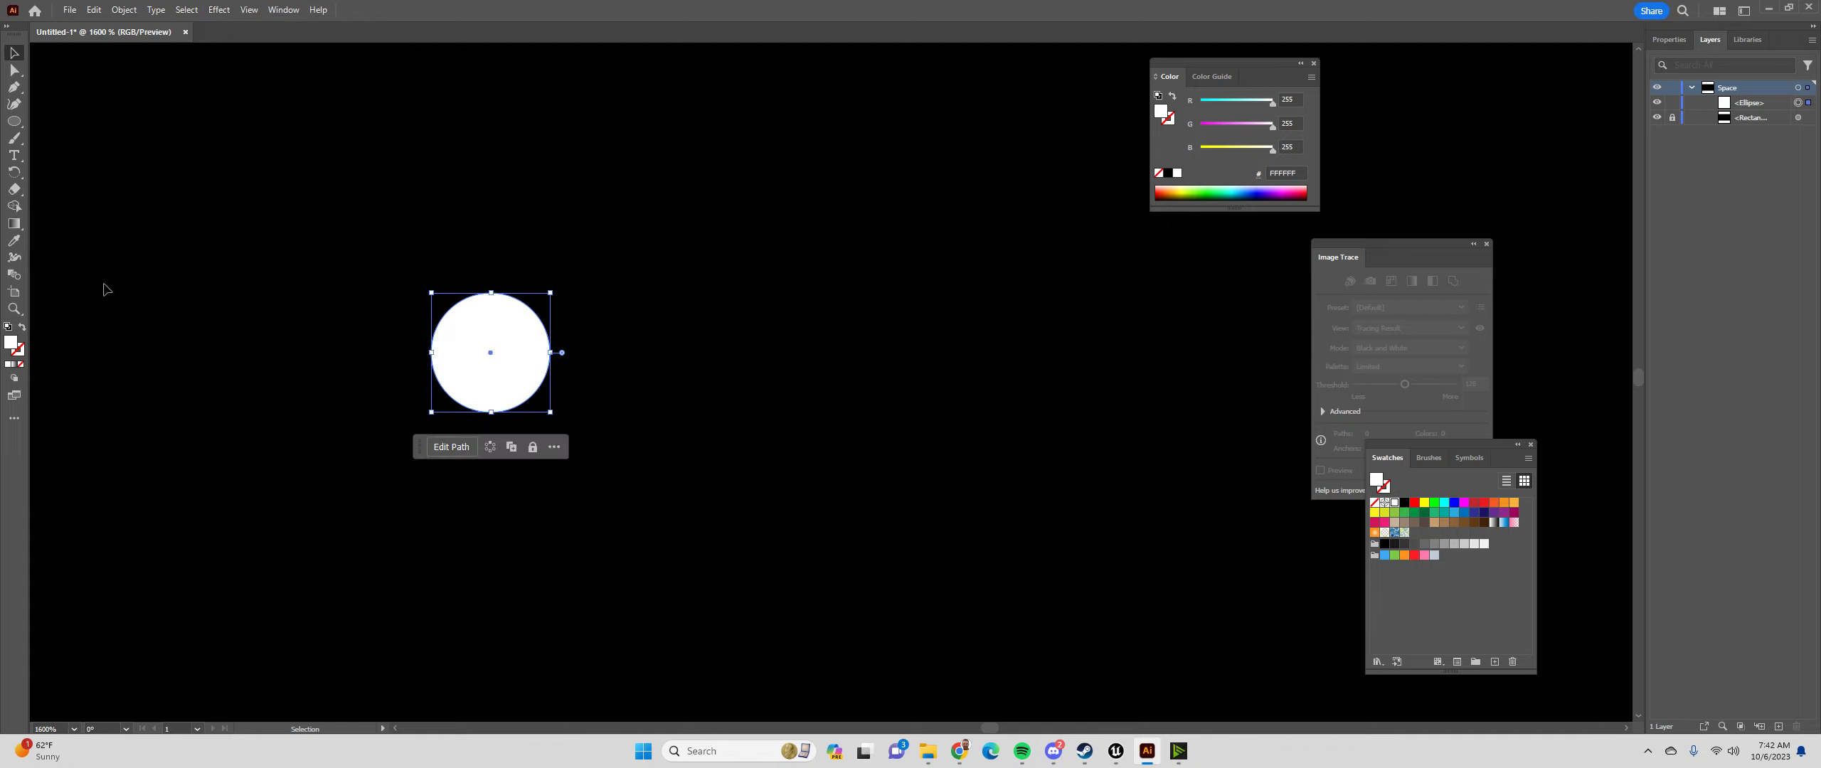
{"action": "left_click", "coordinate": [17, 349]}
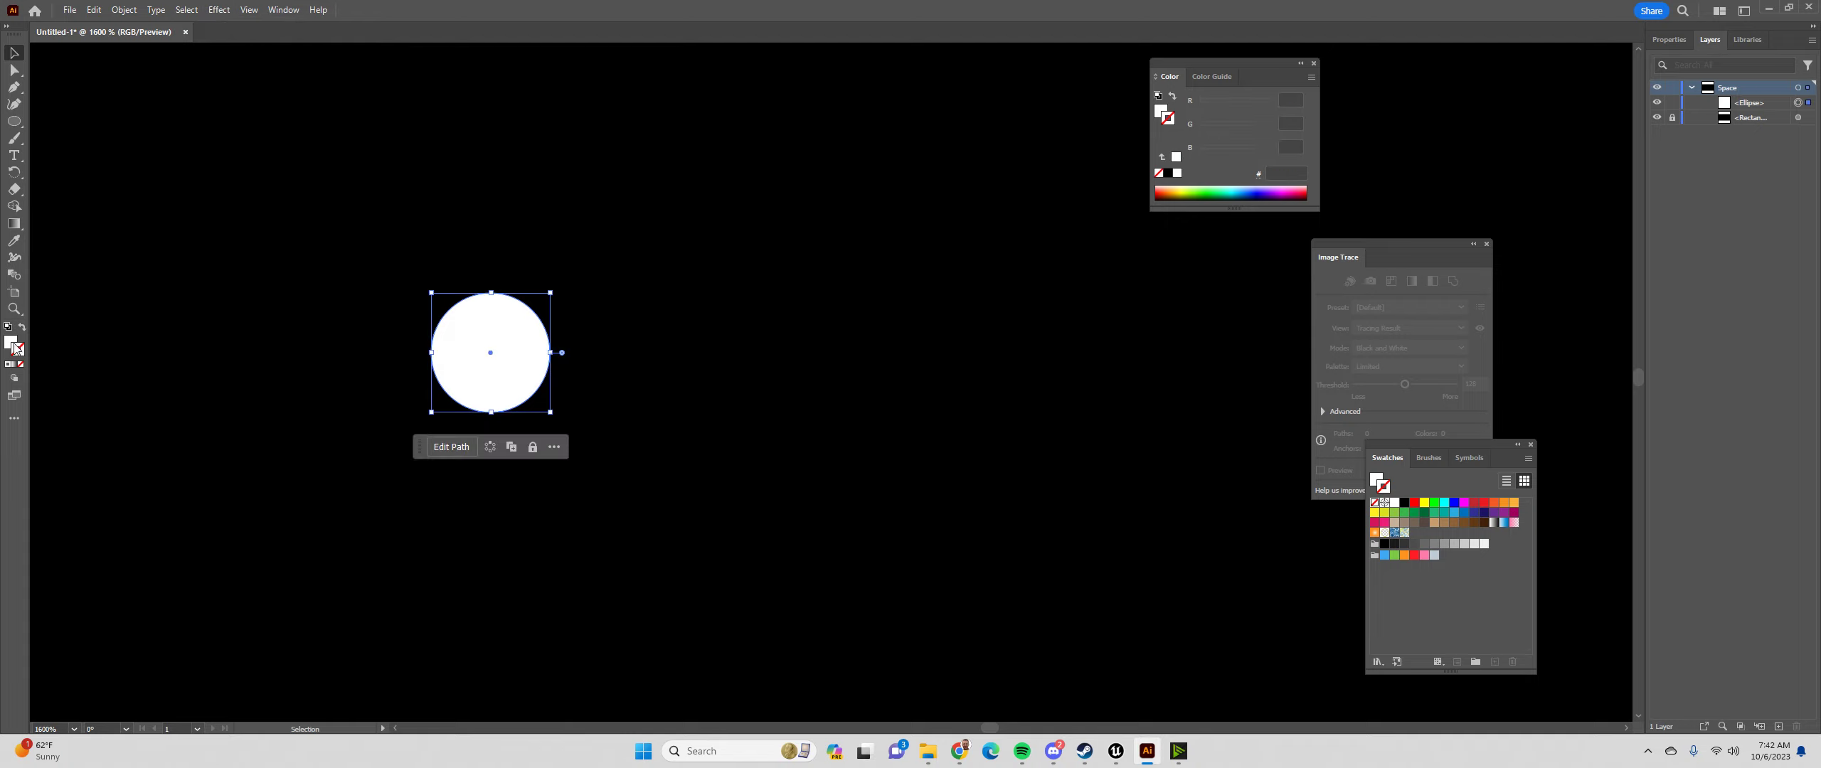
{"action": "left_click", "coordinate": [11, 342]}
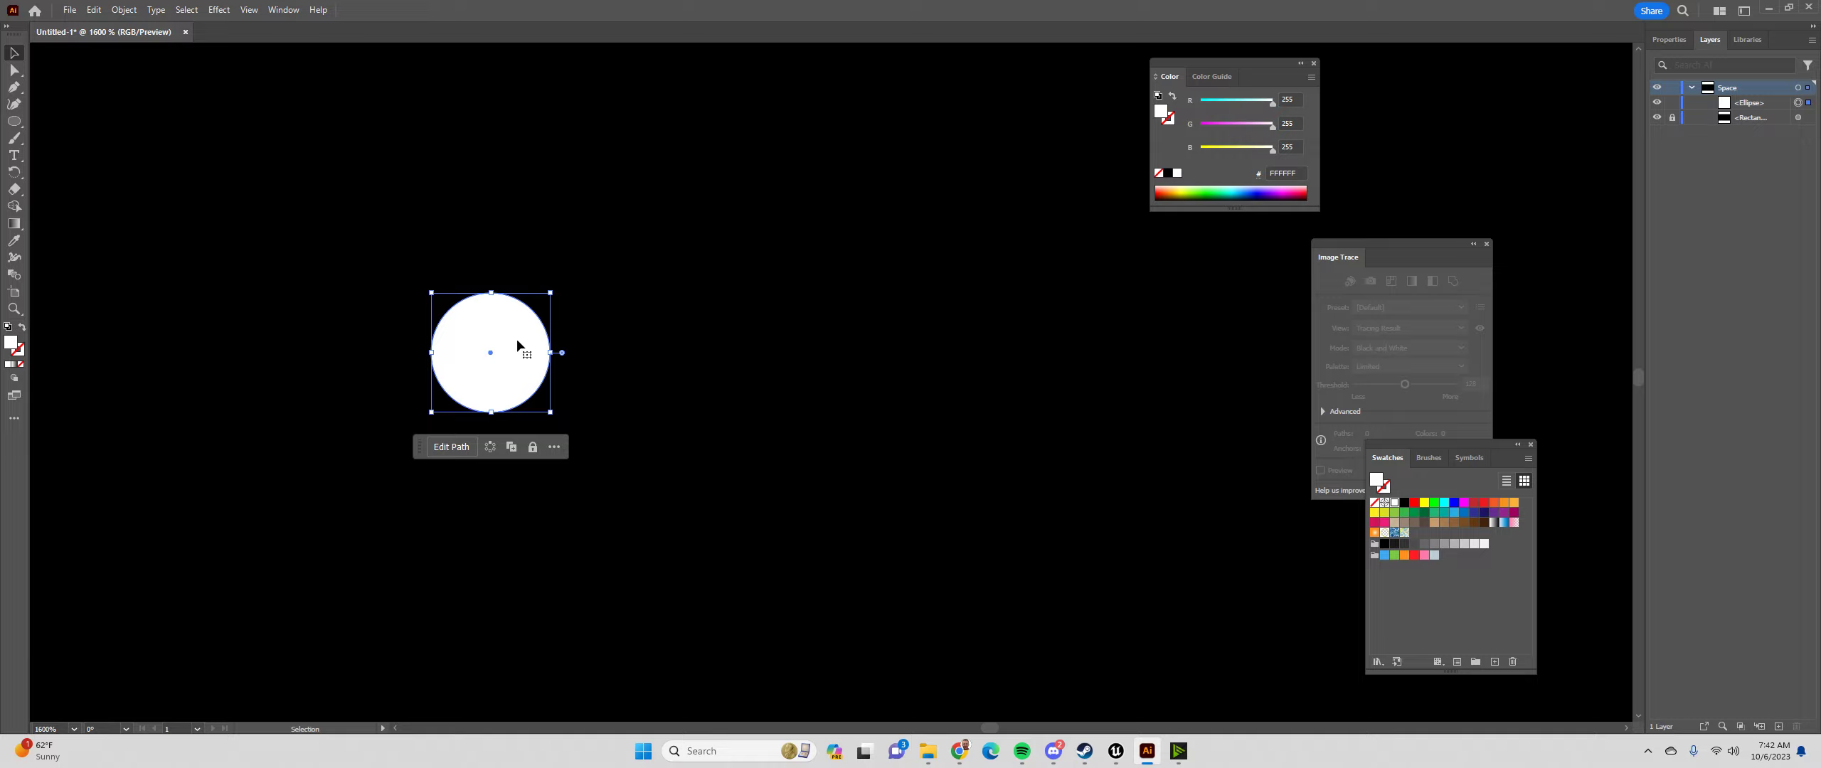
{"action": "left_click", "coordinate": [1679, 40]}
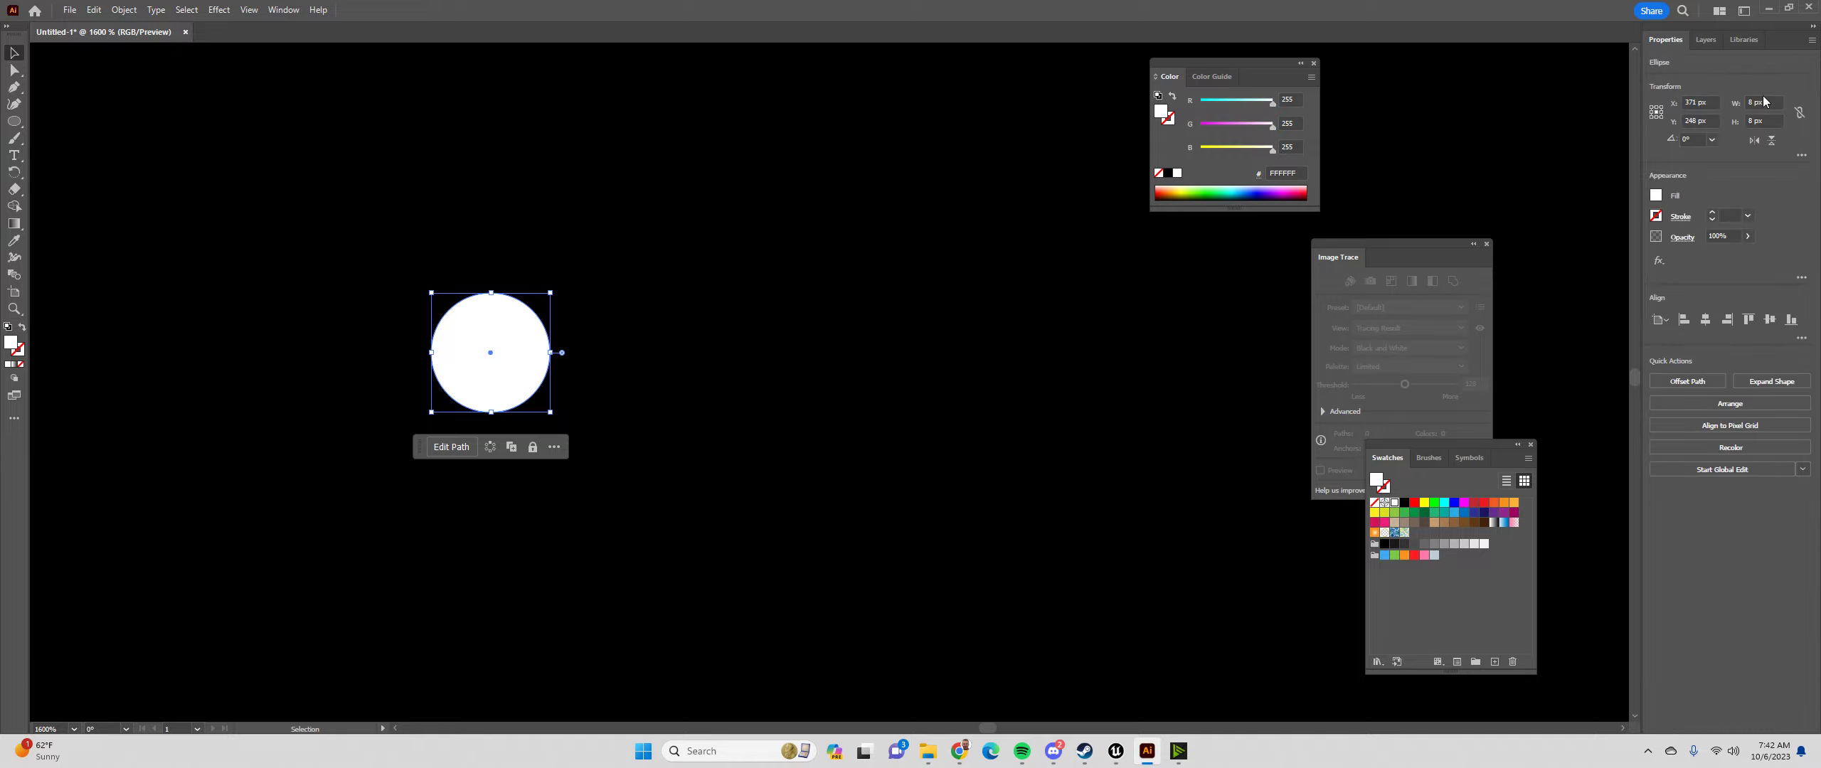
{"action": "left_click_drag", "start_coordinate": [1767, 102], "coordinate": [1680, 57]}
{"action": "left_click", "coordinate": [1777, 119]}
{"action": "left_click", "coordinate": [1760, 120]}
Apply the Pucker & Bloat effect to the white circle at -95% to form a four-pointed star, and deselect it
{"action": "left_click", "coordinate": [213, 9]}
{"action": "mouse_move", "coordinate": [331, 133]}
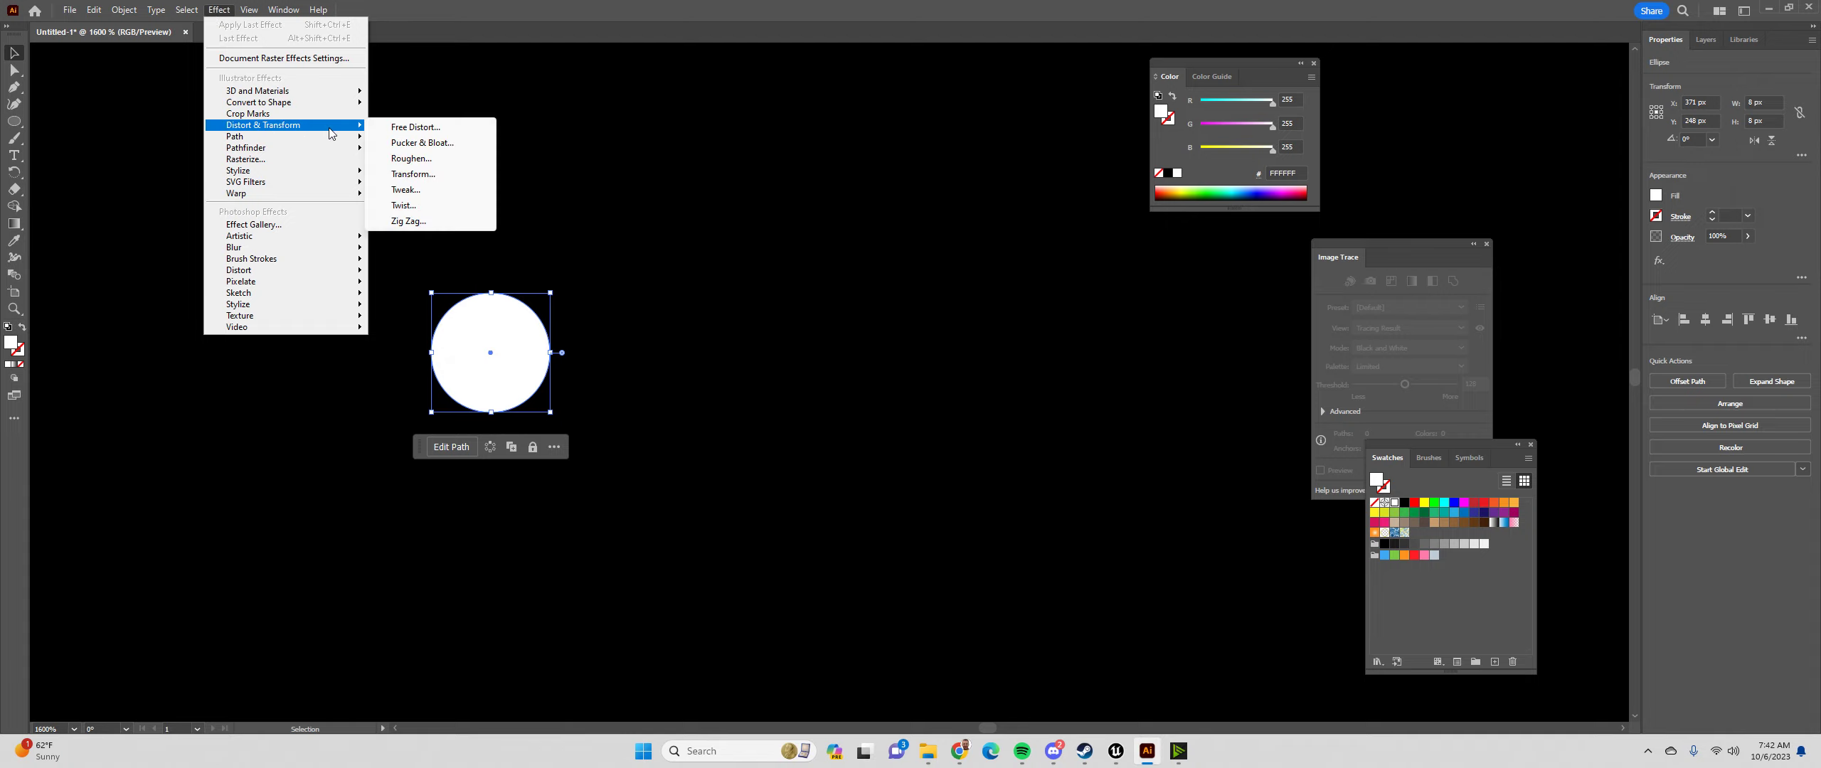
{"action": "left_click", "coordinate": [422, 143]}
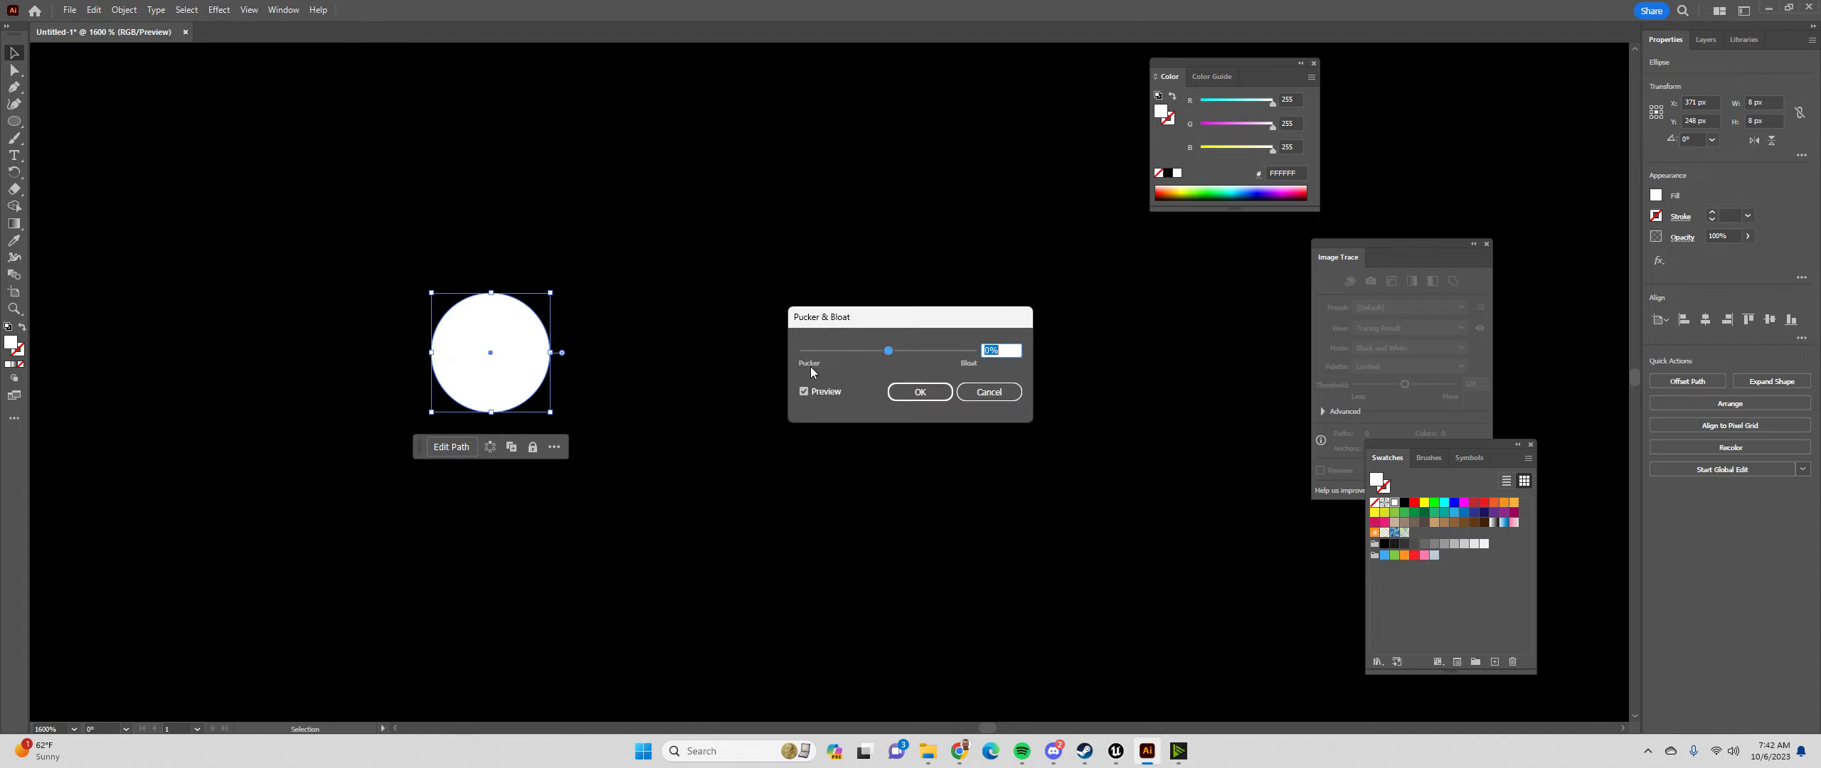
{"action": "left_click_drag", "start_coordinate": [885, 350], "coordinate": [847, 350]}
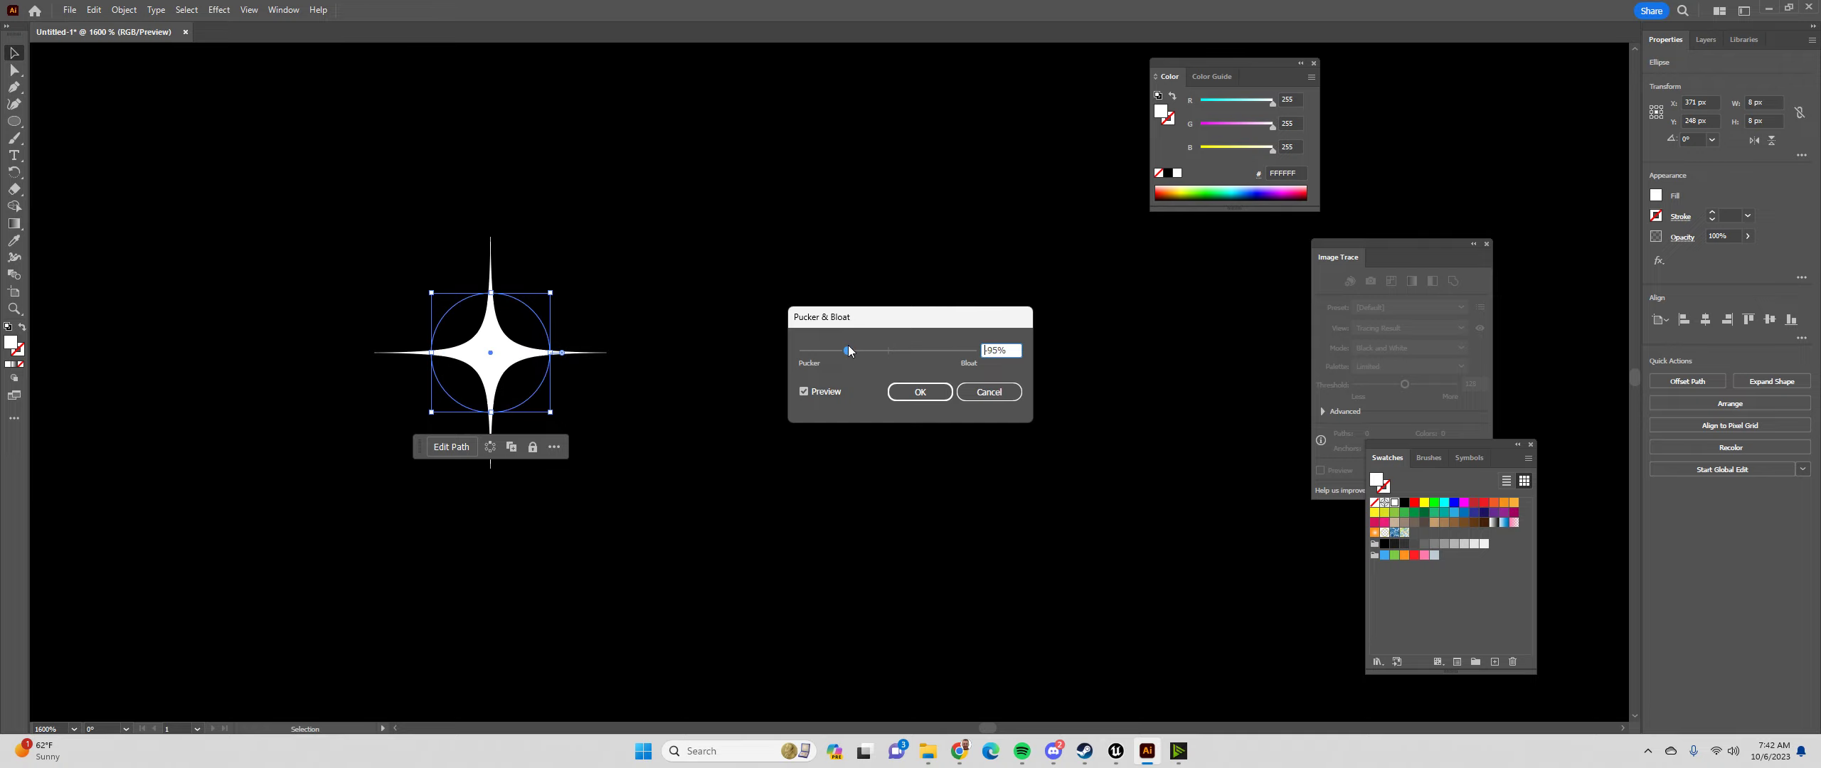
{"action": "left_click", "coordinate": [920, 391]}
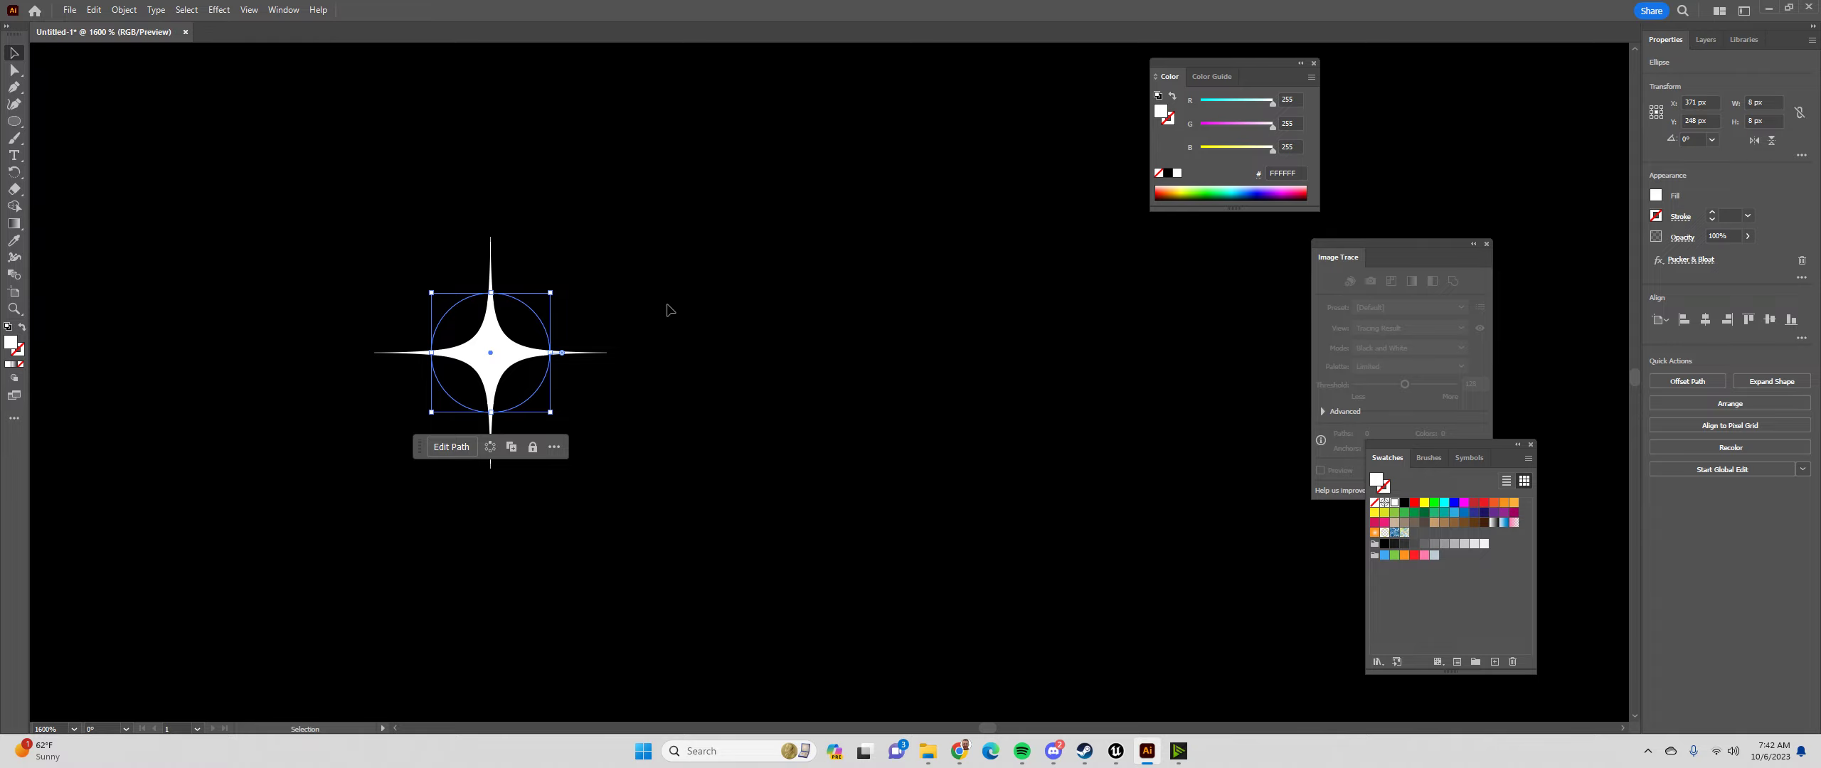
{"action": "scroll", "coordinate": [669, 310], "scroll_direction": "down", "scroll_amount": 6}
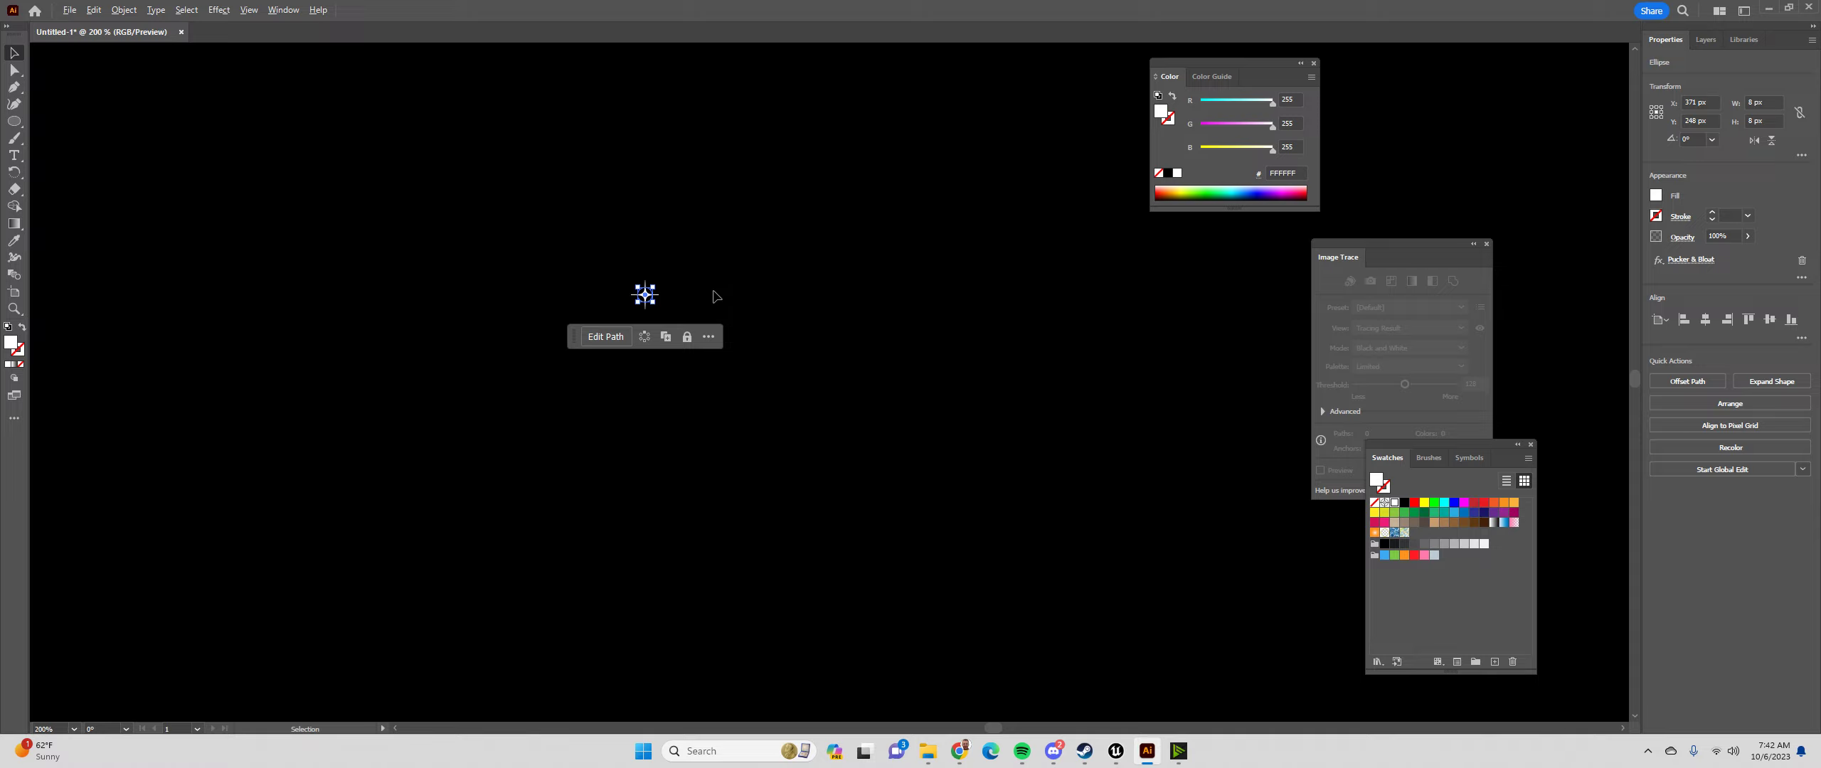
{"action": "scroll", "coordinate": [716, 296], "scroll_direction": "down", "scroll_amount": 3}
{"action": "left_click", "coordinate": [782, 304]}
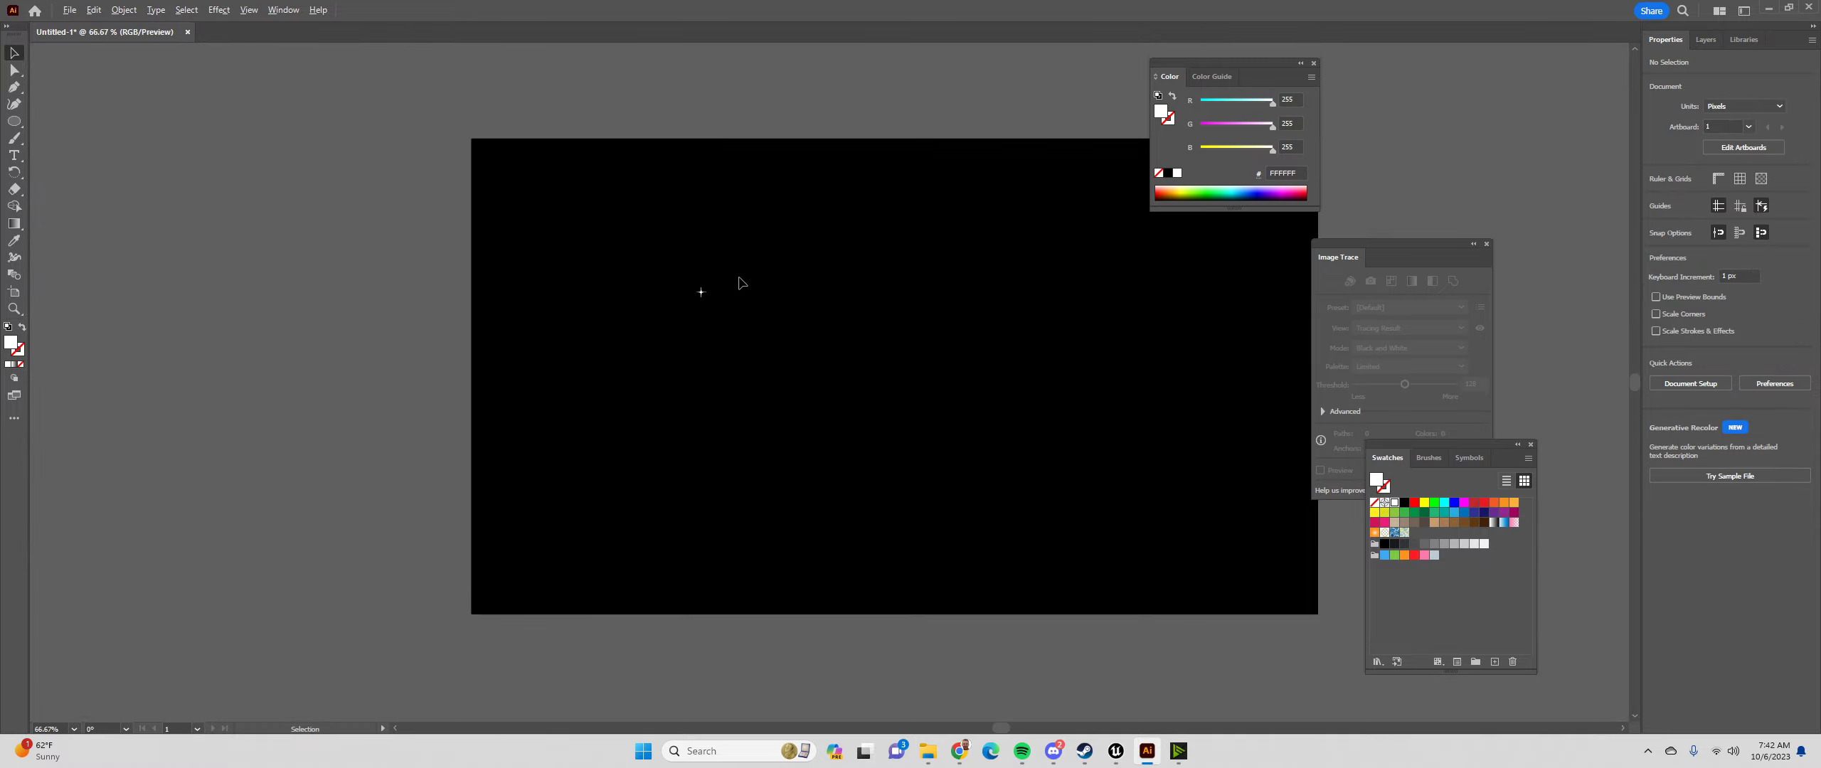
Fill the four-pointed star with pale yellow FFFBD2 and deselect it
{"action": "scroll", "coordinate": [723, 297], "scroll_direction": "up", "scroll_amount": 6}
{"action": "left_click", "coordinate": [535, 299]}
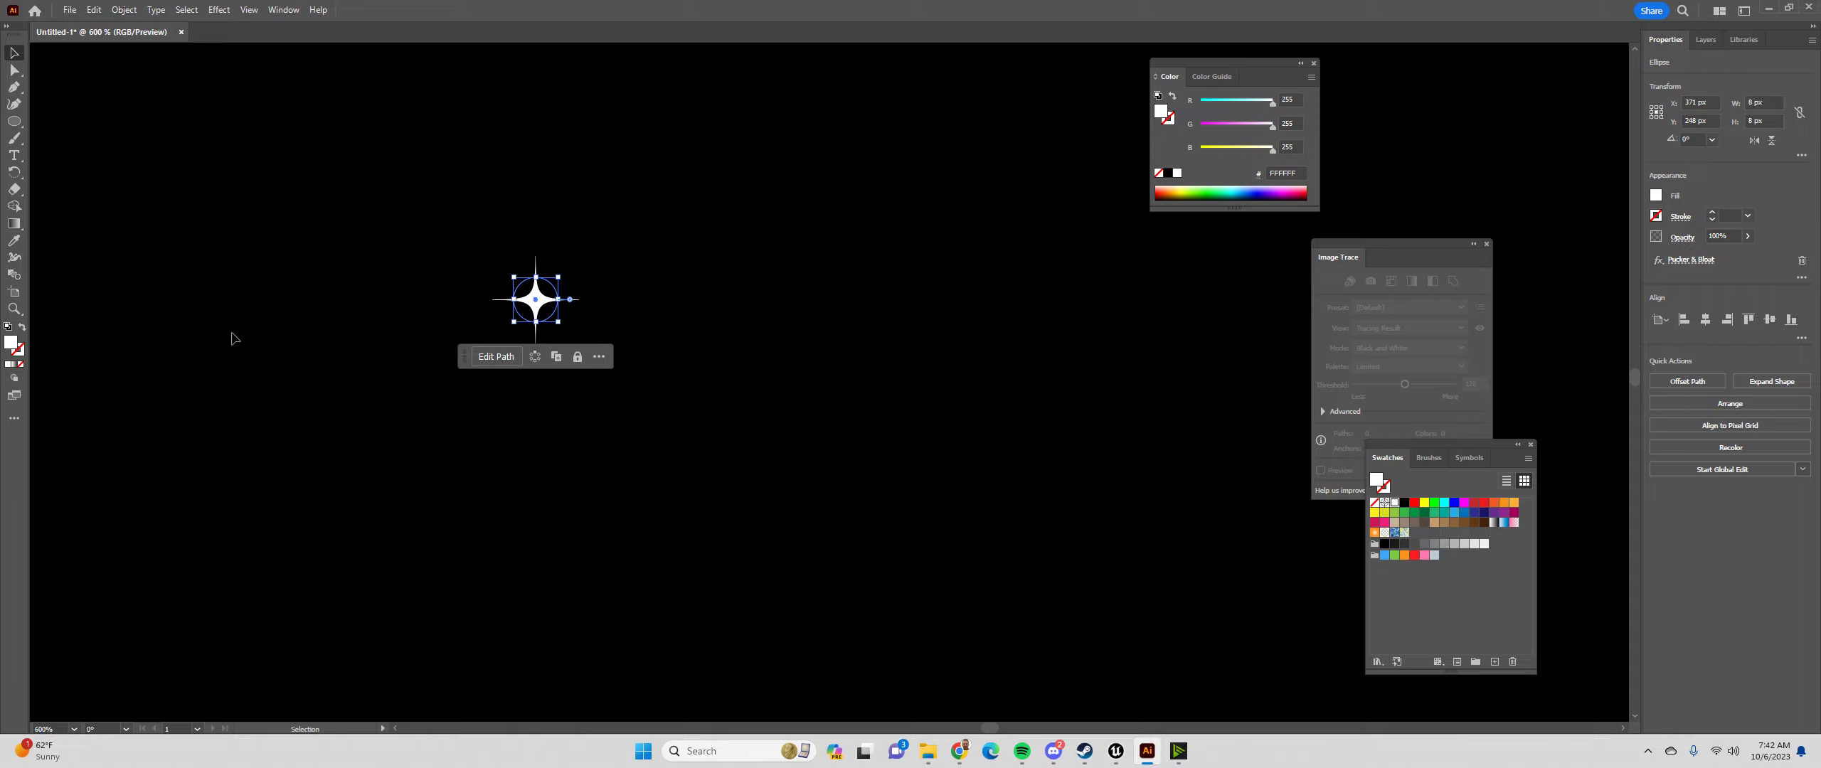
{"action": "double_click", "coordinate": [12, 345]}
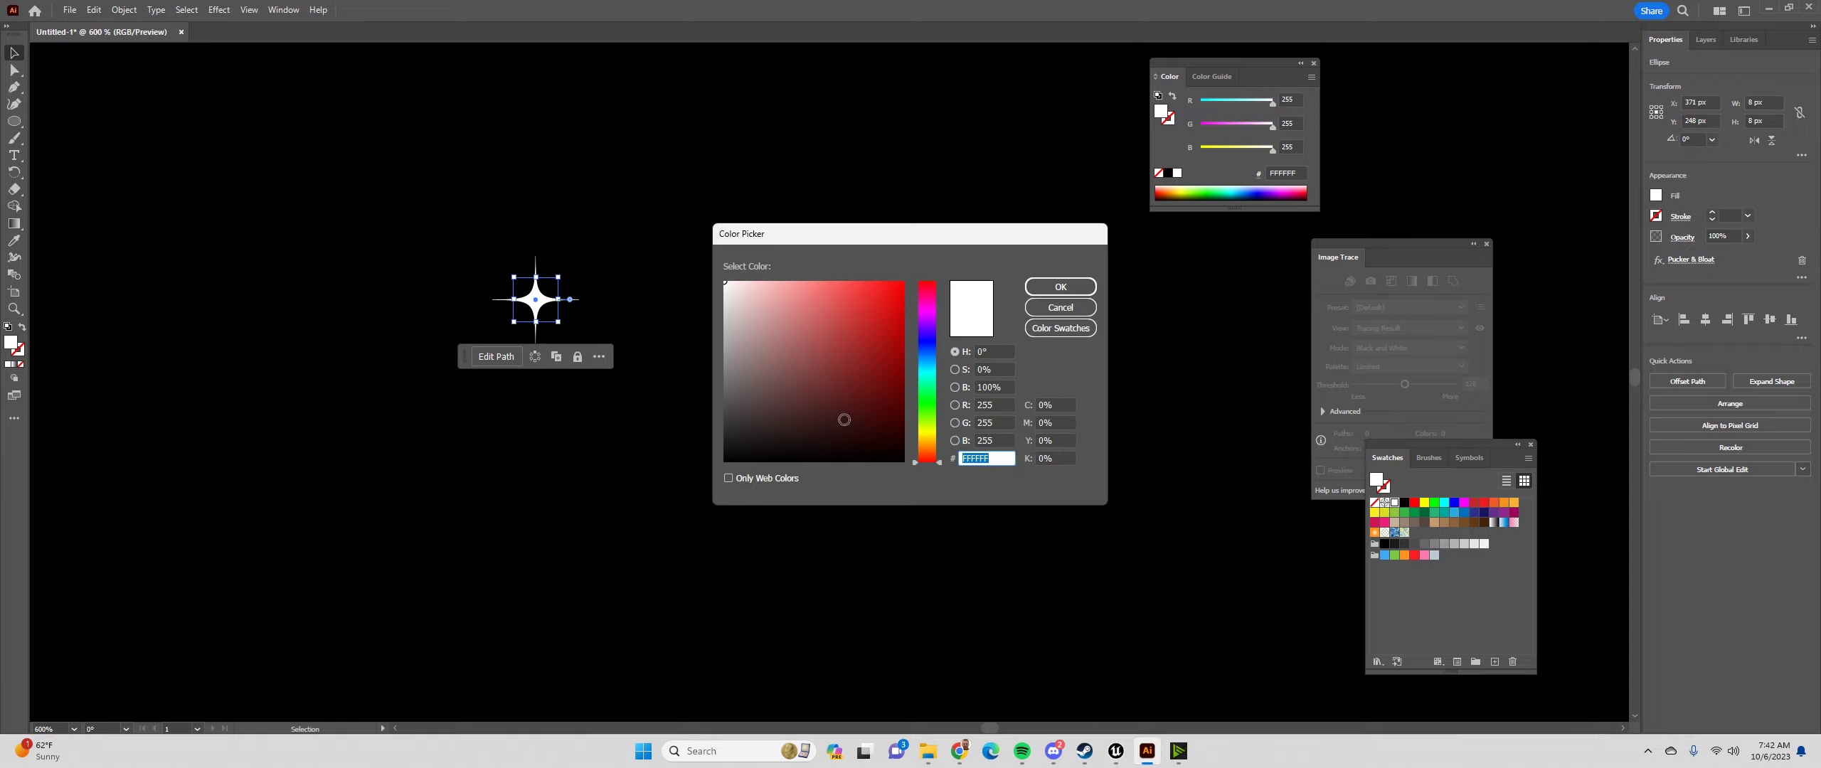
{"action": "left_click_drag", "start_coordinate": [927, 441], "coordinate": [929, 440]}
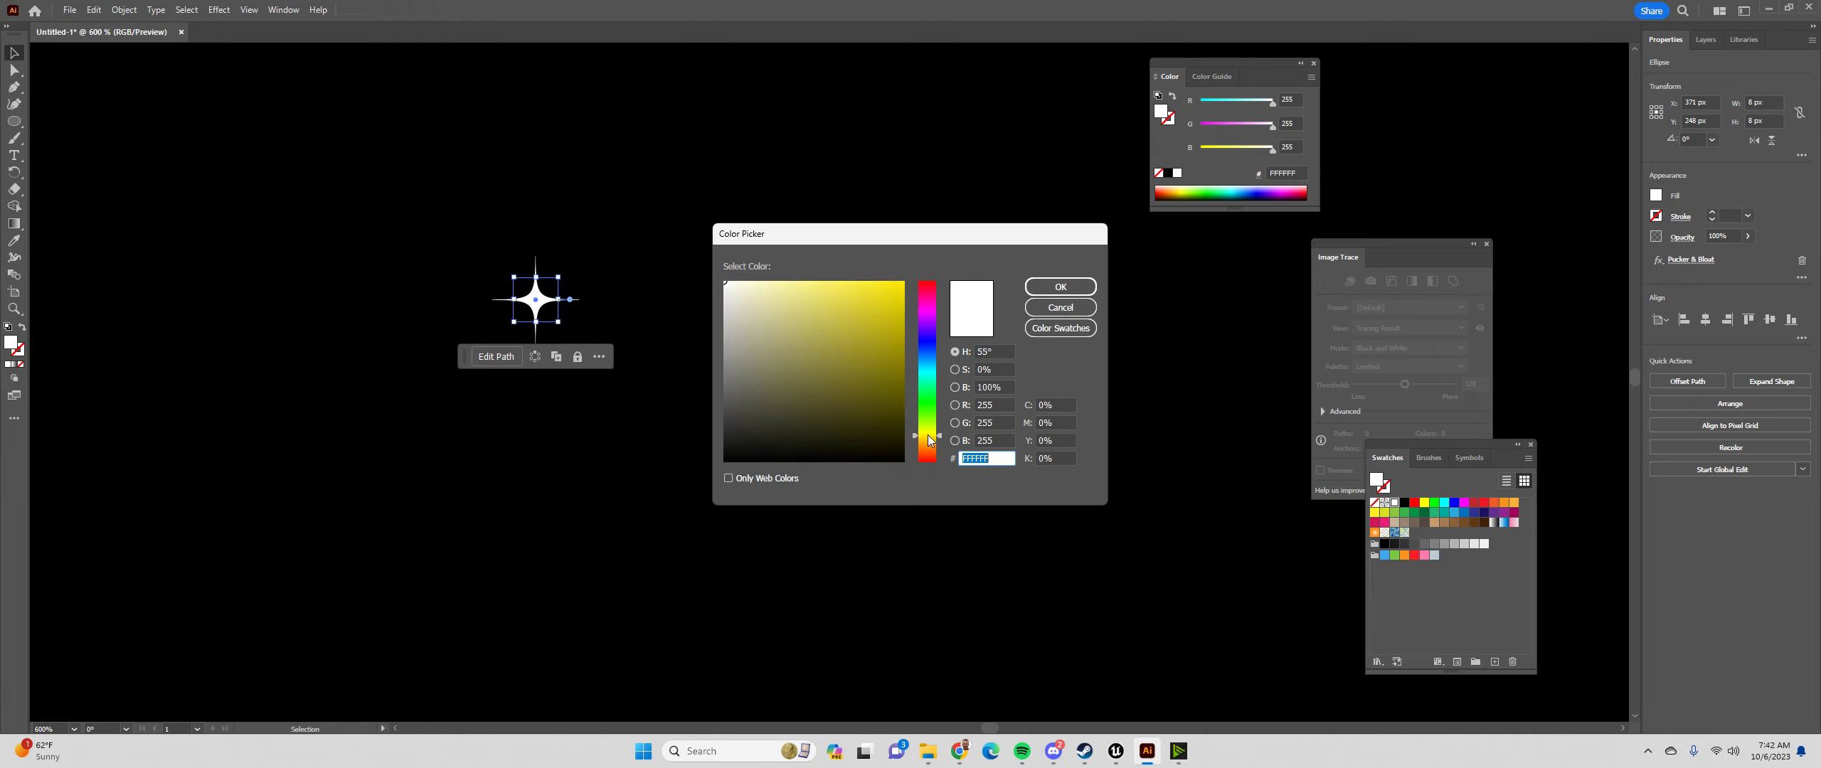
{"action": "left_click_drag", "start_coordinate": [730, 290], "coordinate": [754, 266]}
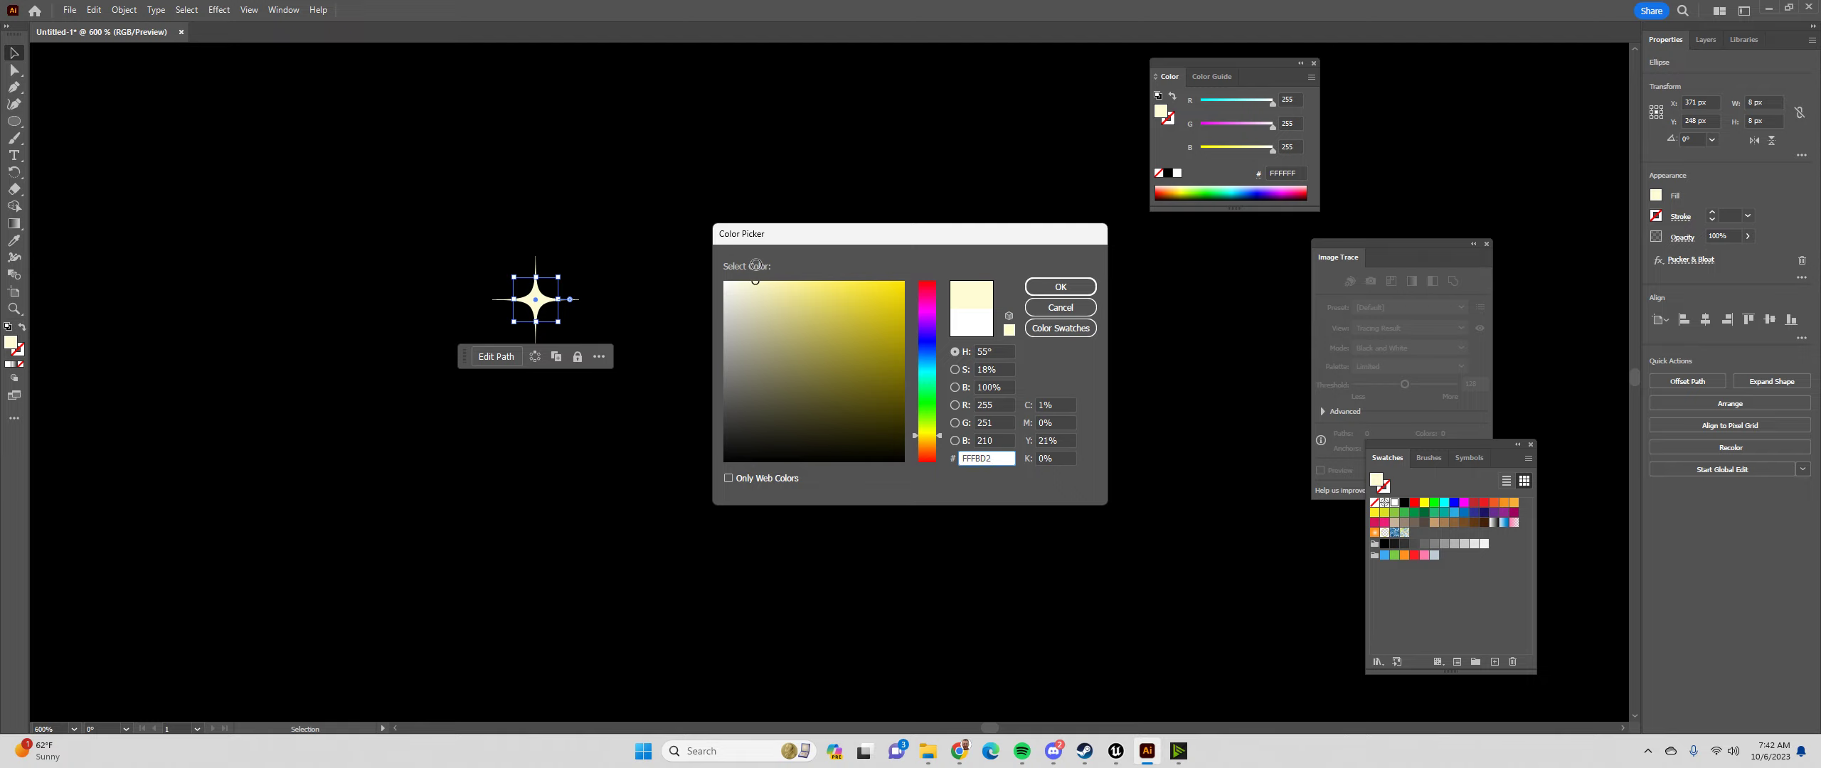
{"action": "left_click", "coordinate": [1038, 285]}
{"action": "left_click", "coordinate": [647, 271]}
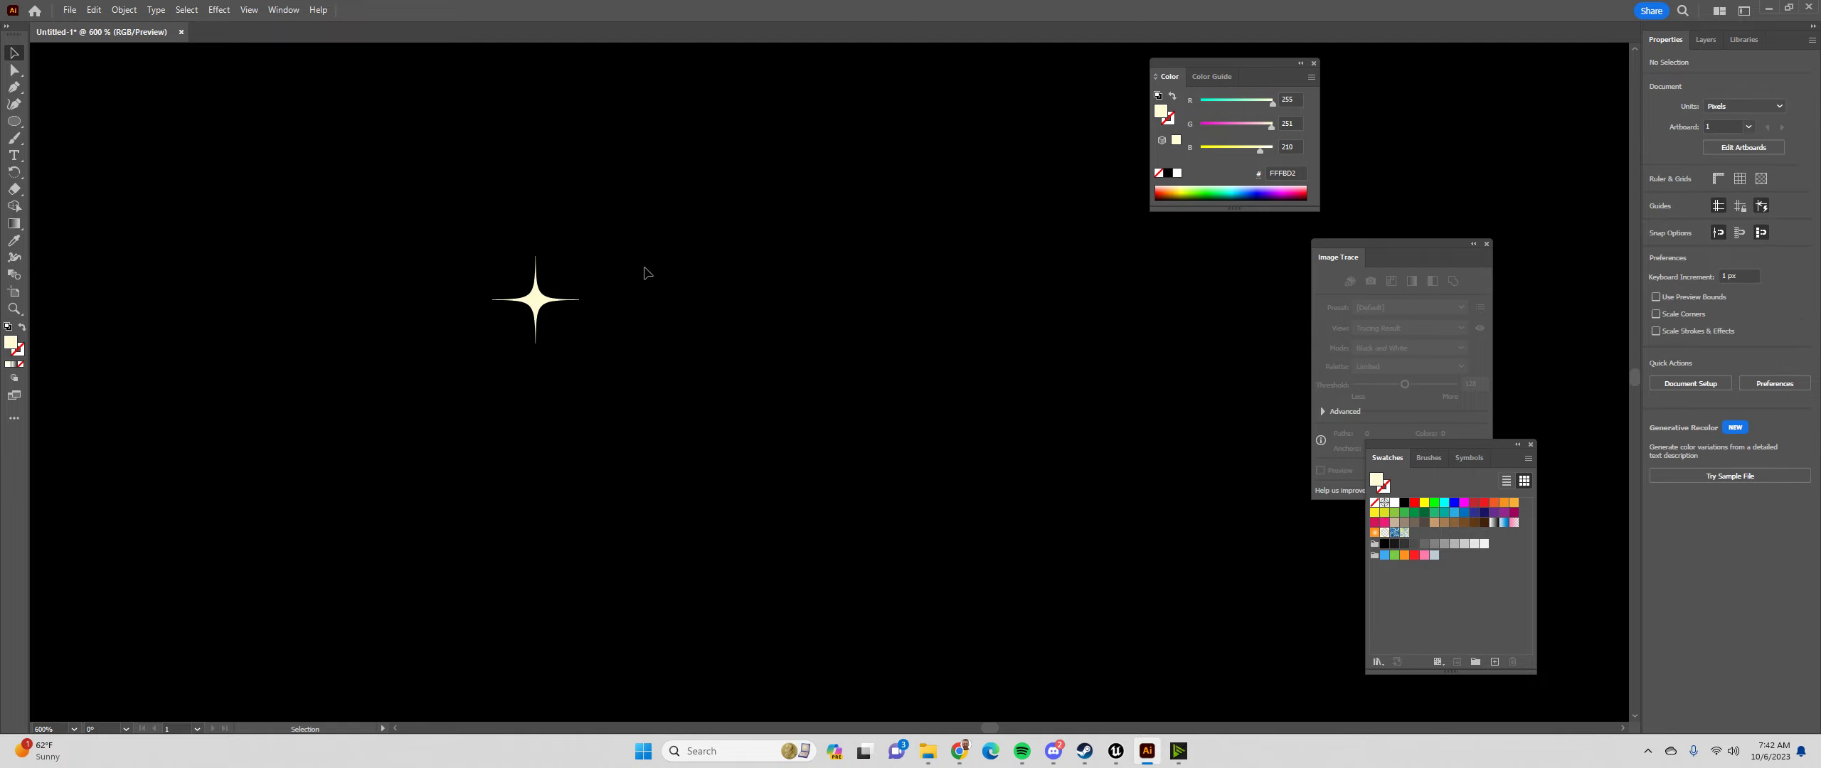
Select the pale yellow star and display the available brushes next to it
{"action": "scroll", "coordinate": [739, 278], "scroll_direction": "down", "scroll_amount": 7}
{"action": "scroll", "coordinate": [811, 239], "scroll_direction": "up", "scroll_amount": 3}
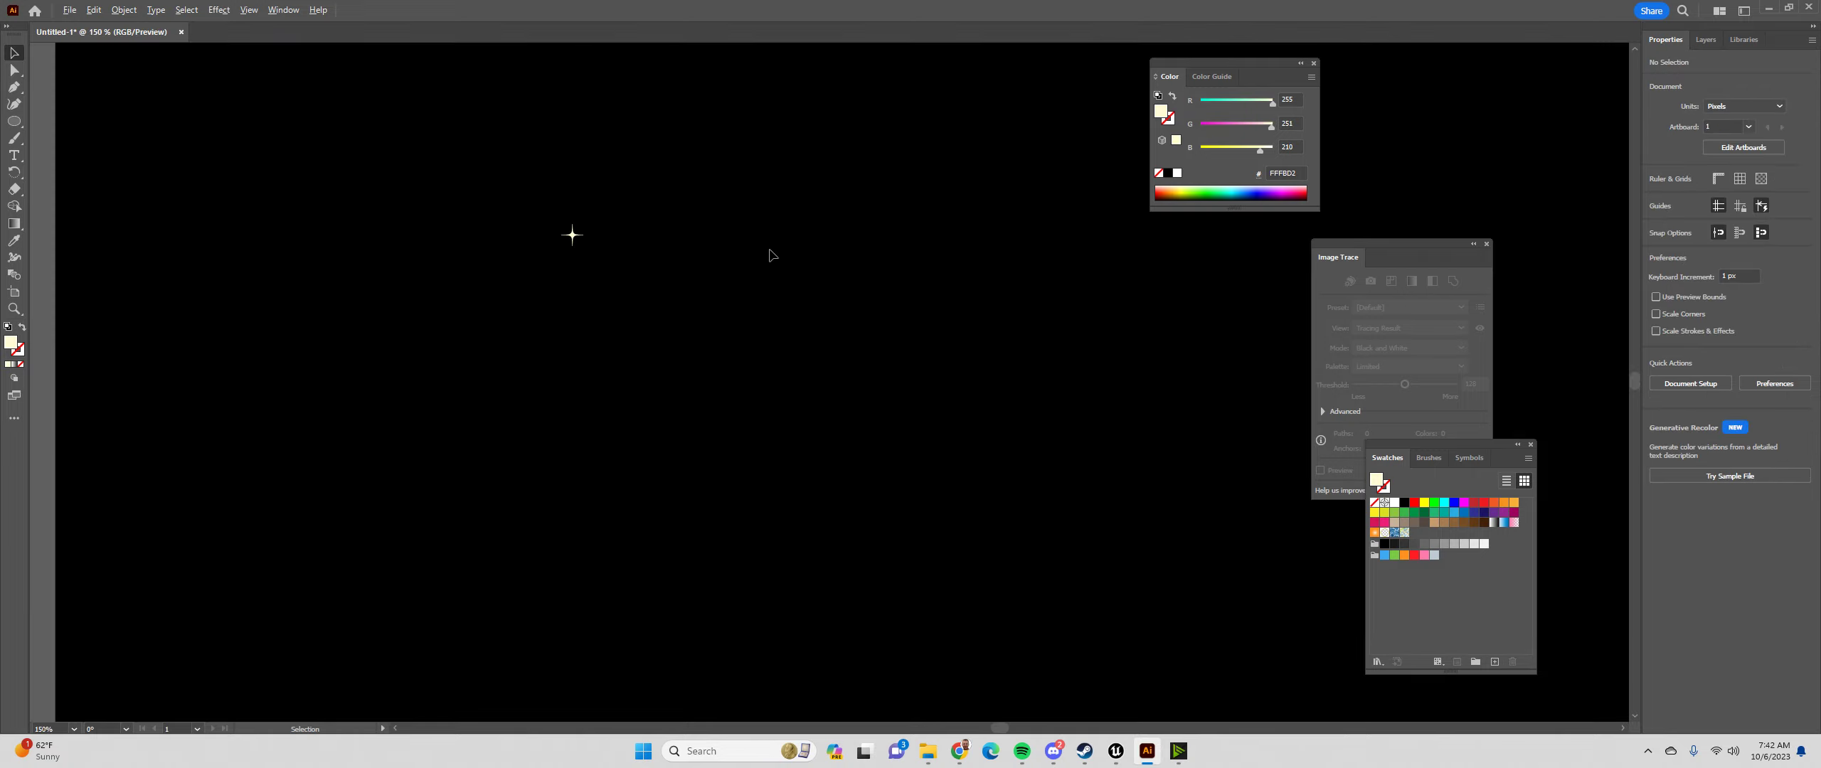
{"action": "left_click", "coordinate": [573, 234]}
{"action": "scroll", "coordinate": [631, 229], "scroll_direction": "up", "scroll_amount": 2}
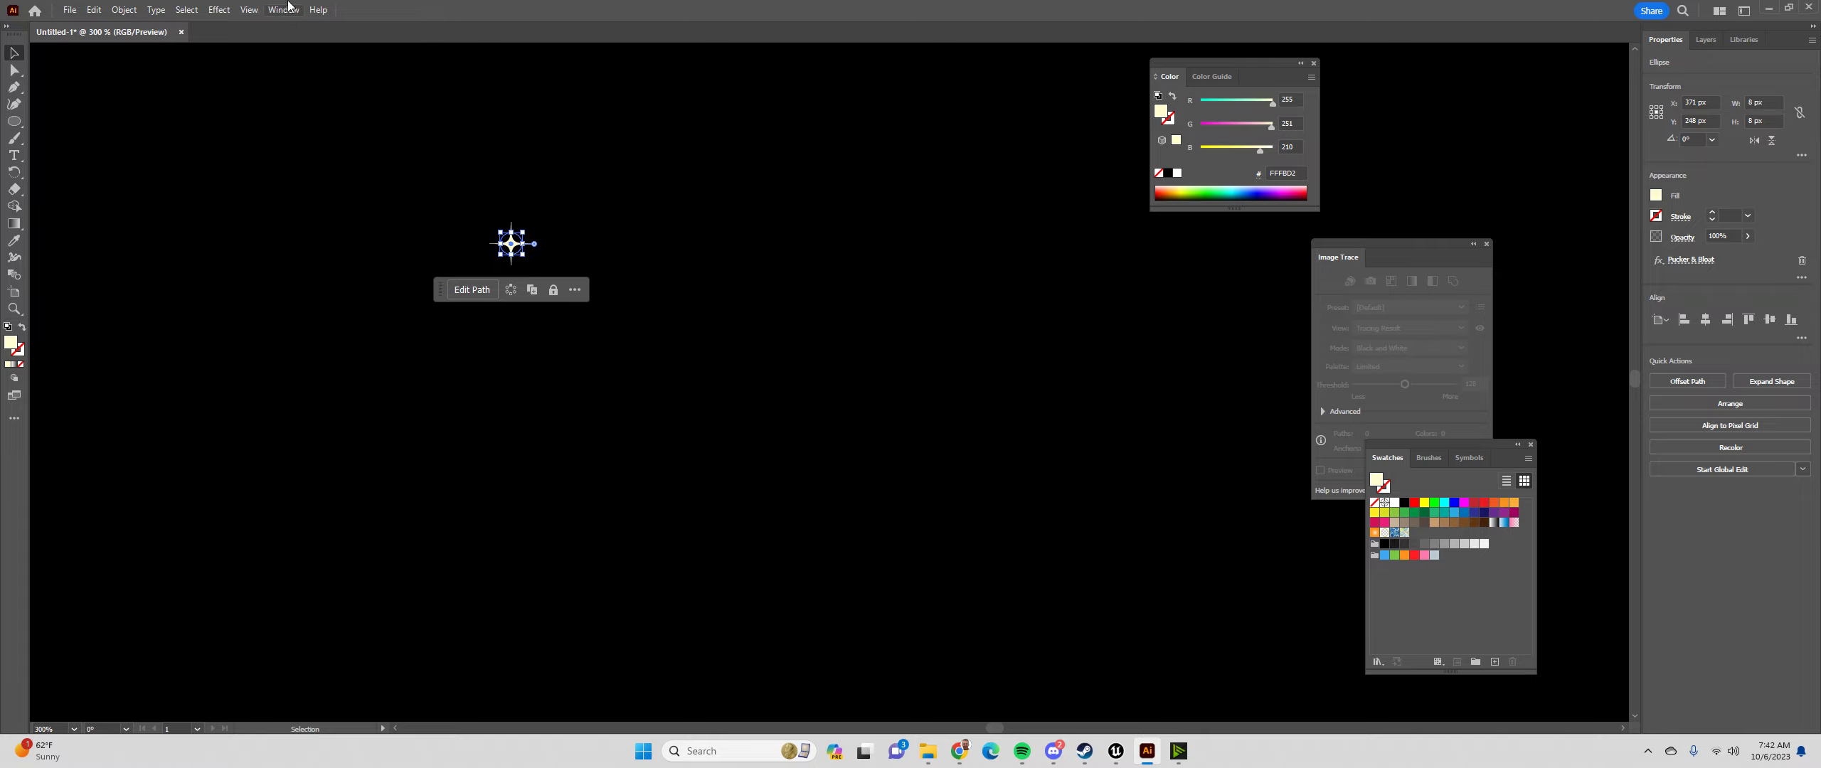
{"action": "right_click", "coordinate": [517, 250]}
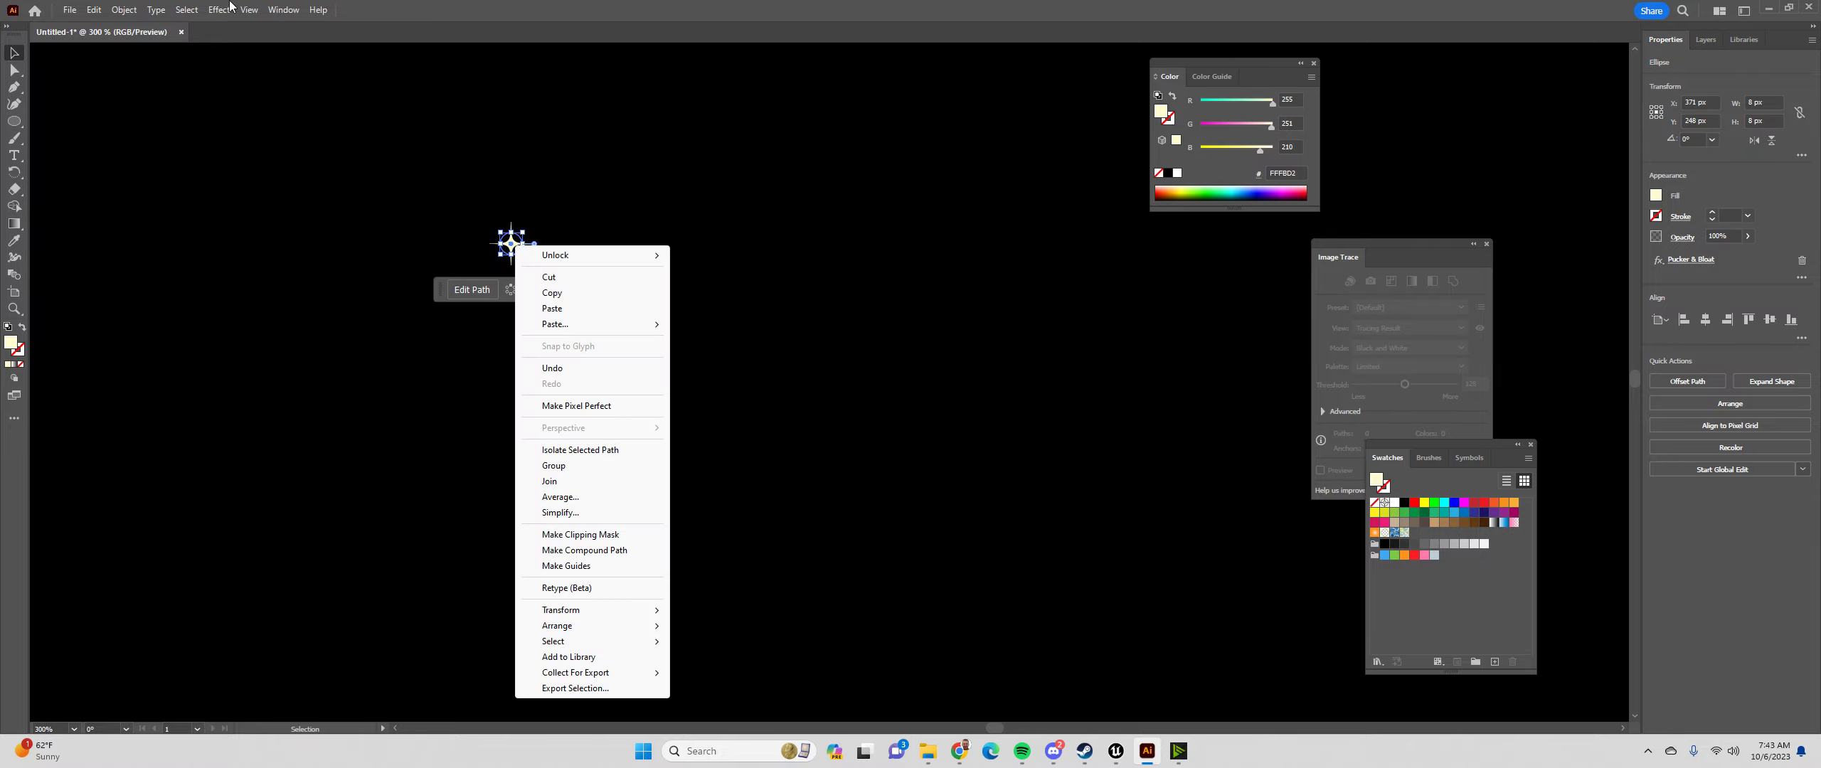
{"action": "left_click", "coordinate": [187, 9]}
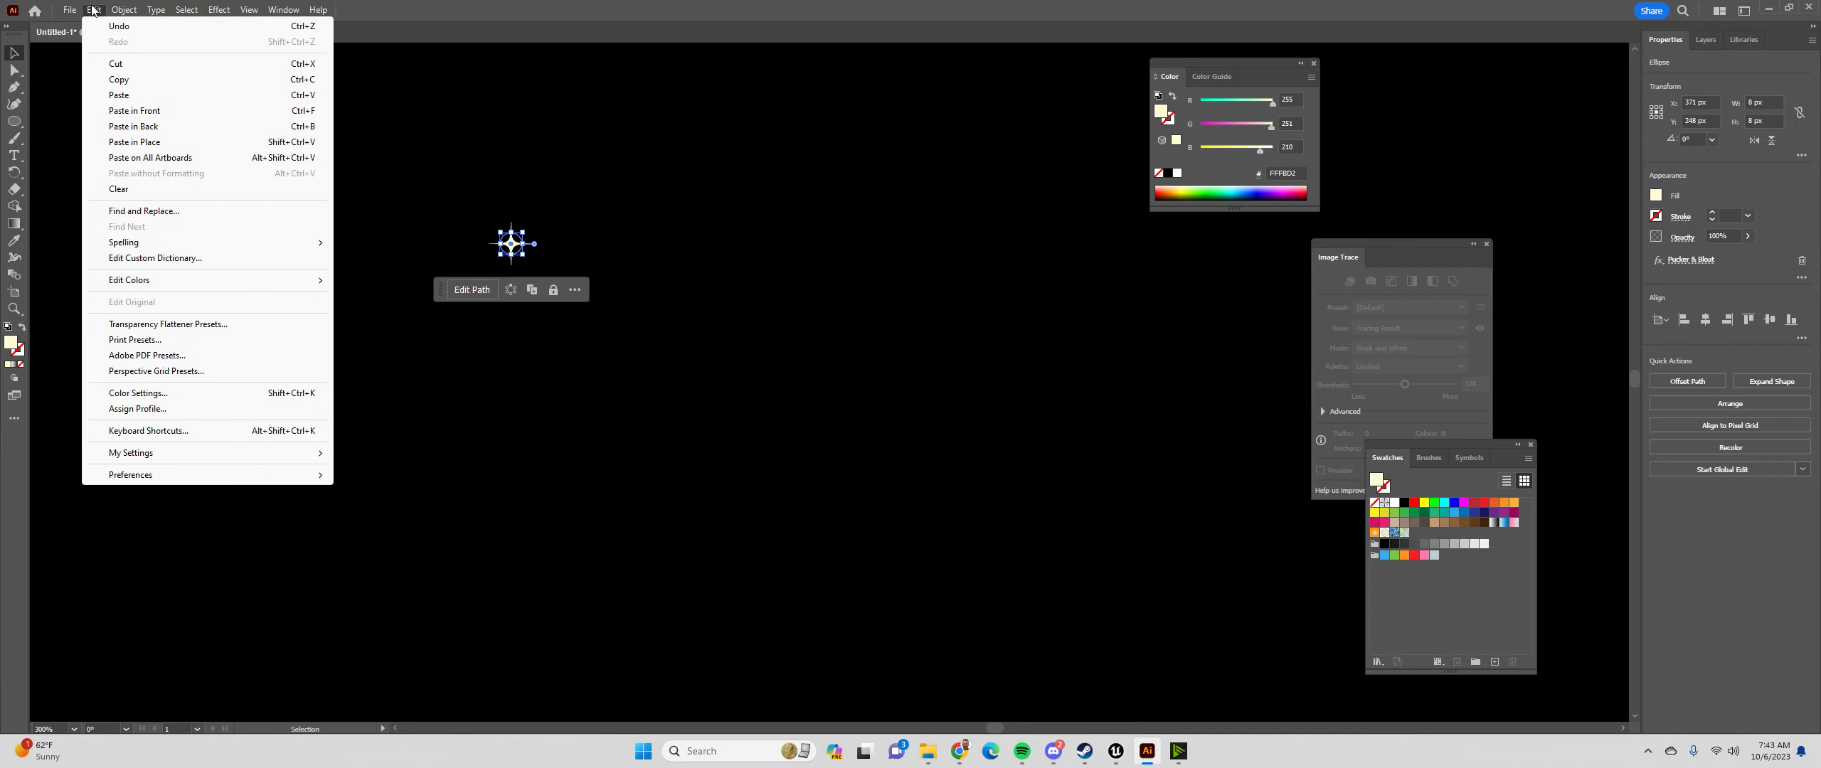
{"action": "left_click", "coordinate": [283, 9]}
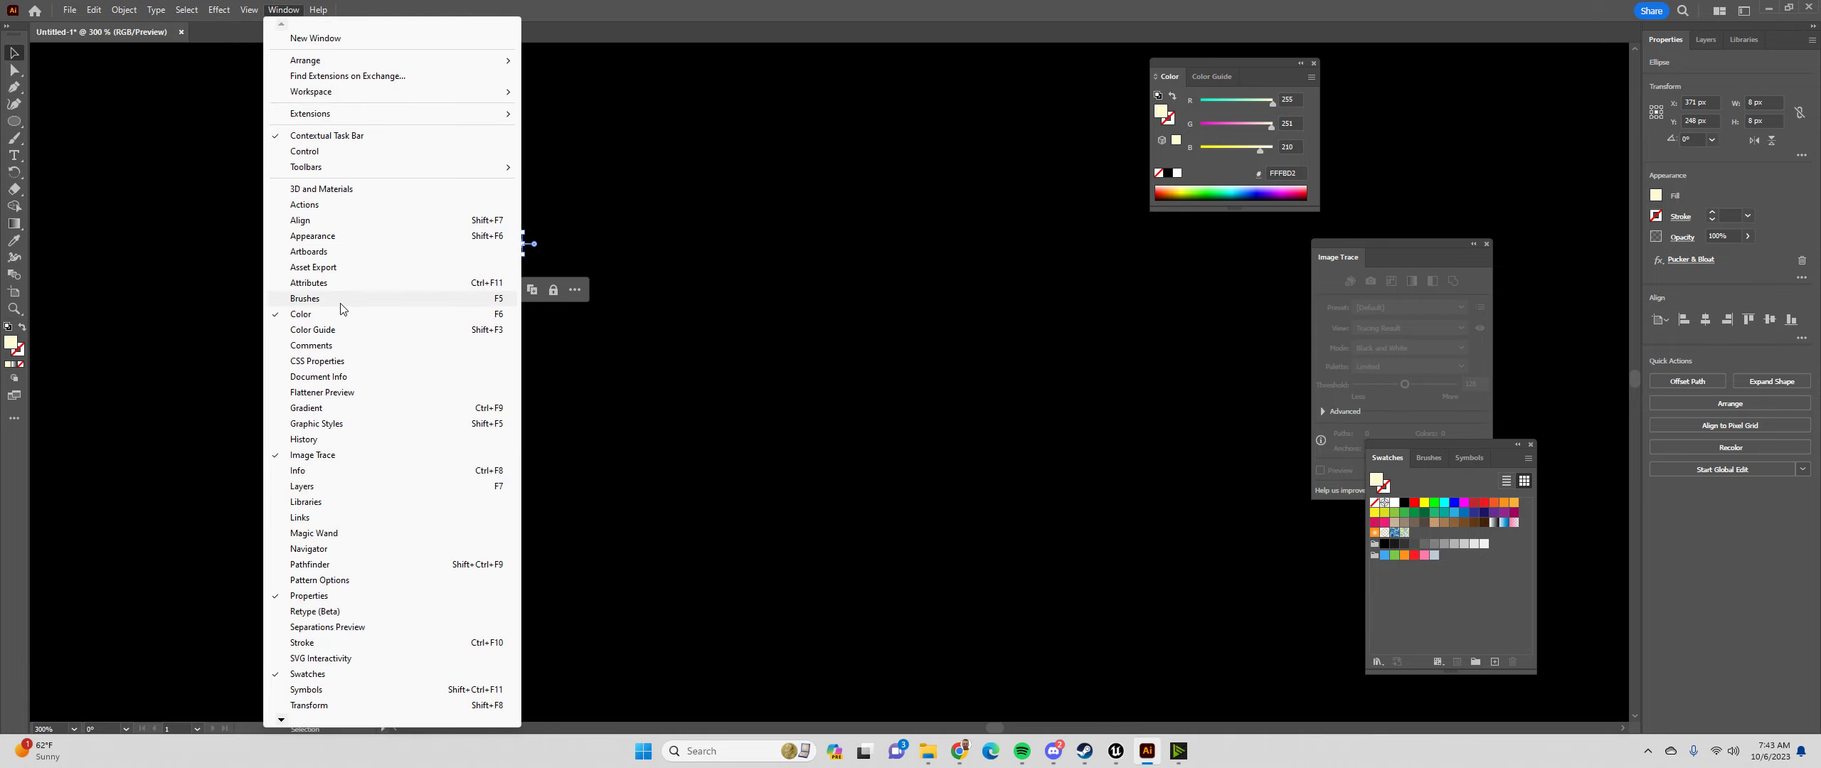
{"action": "left_click", "coordinate": [306, 298]}
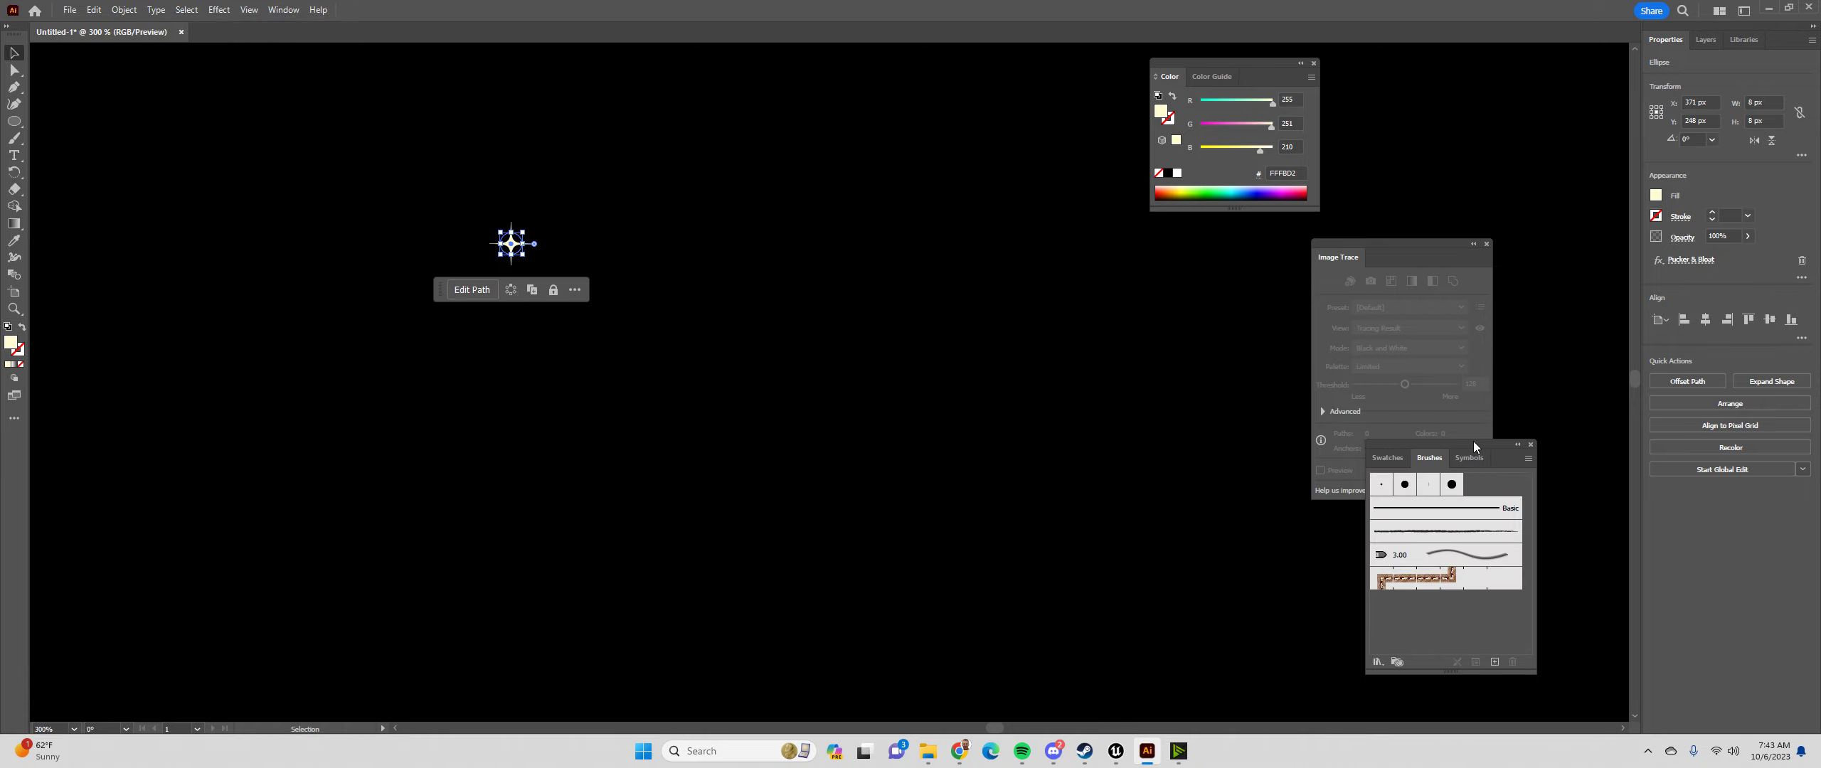
{"action": "left_click_drag", "start_coordinate": [1474, 441], "coordinate": [735, 146]}
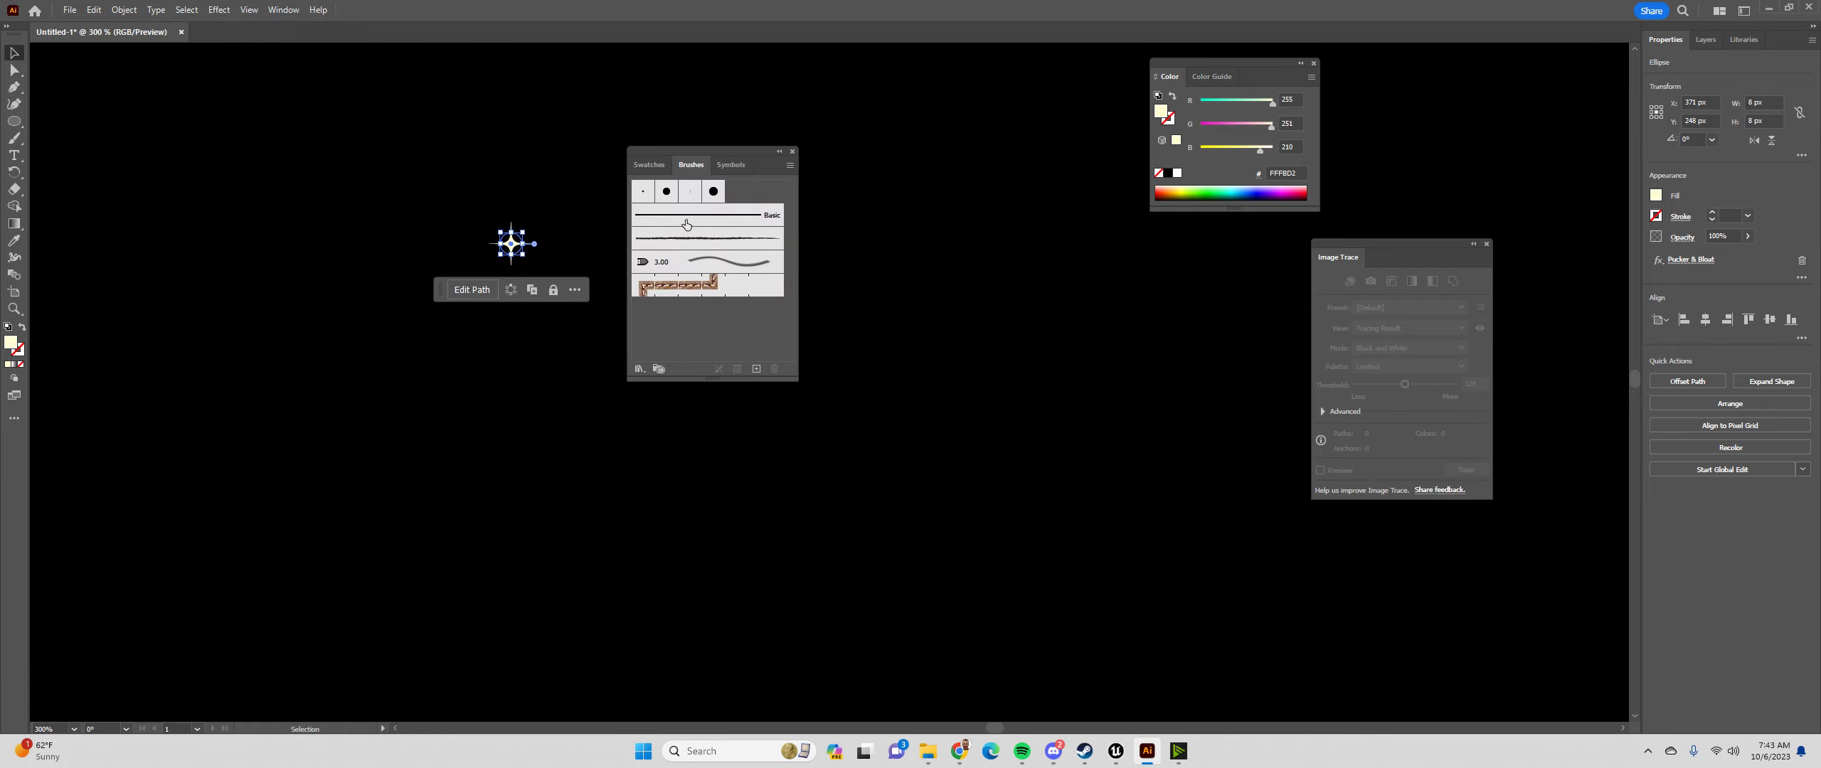
Create a scatter brush named Stars from the selected star, with size, spacing and scatter all set to Random
{"action": "left_click", "coordinate": [758, 367]}
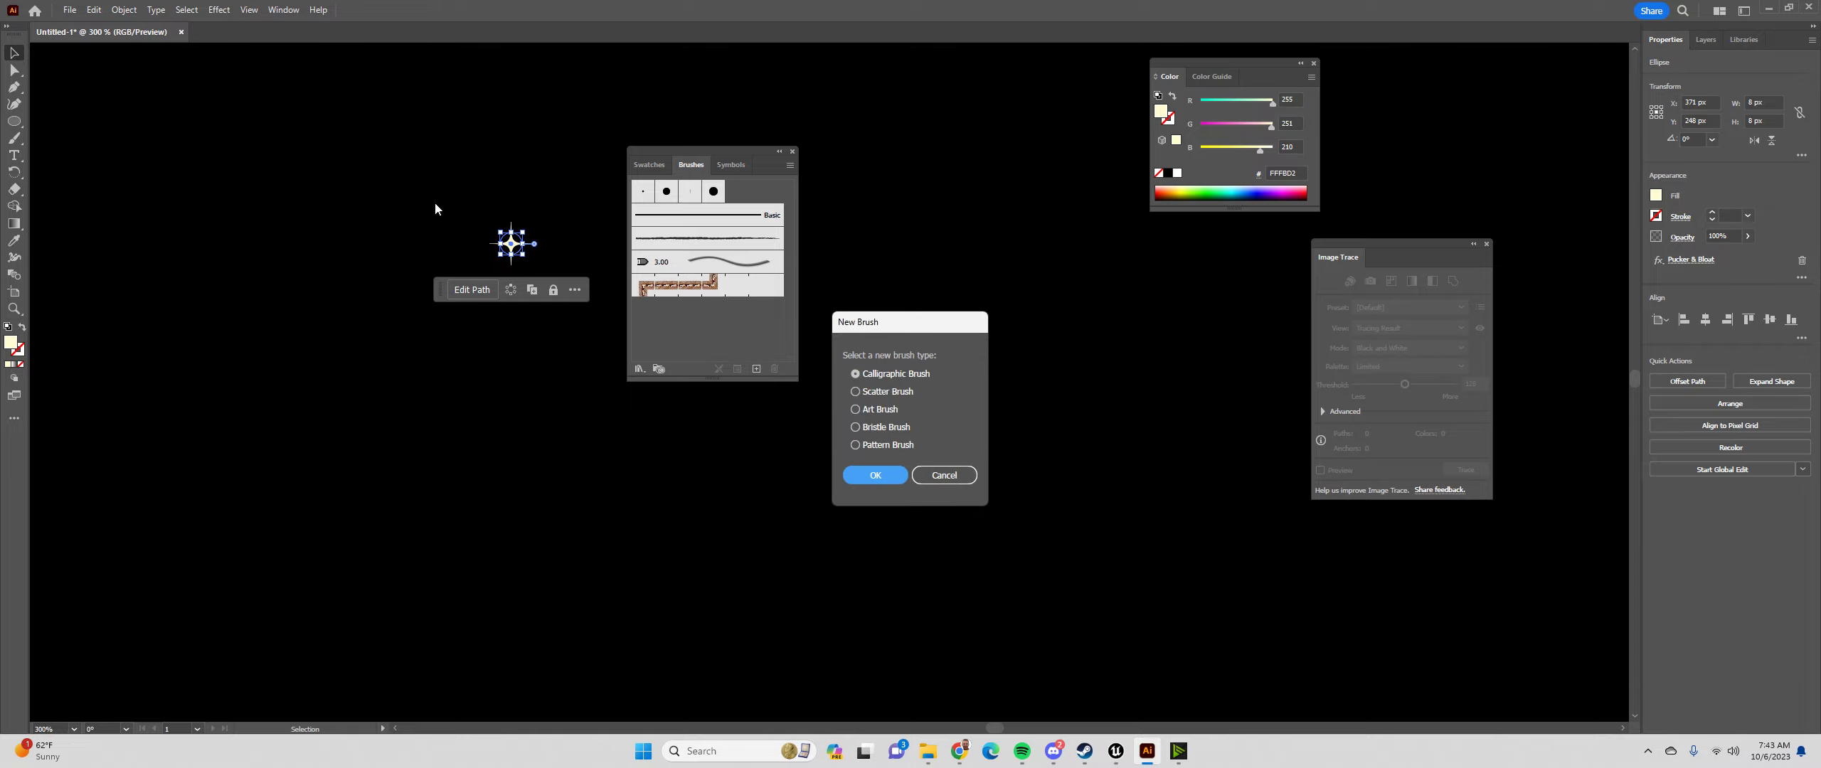
{"action": "left_click", "coordinate": [876, 477]}
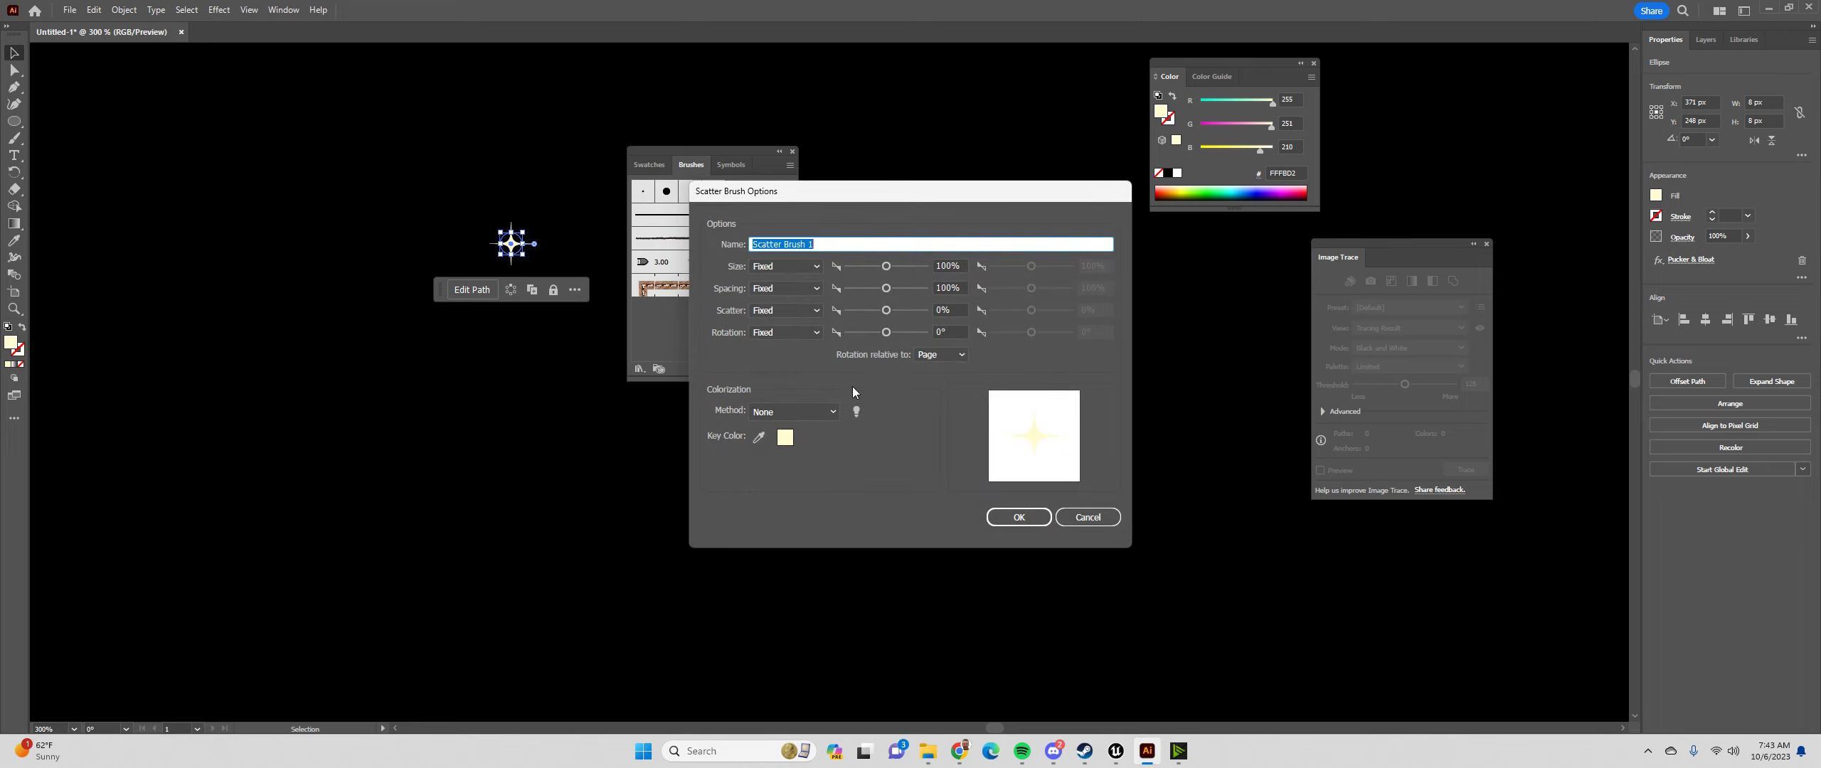
{"action": "type", "text": "Stars"}
{"action": "left_click", "coordinate": [785, 266]}
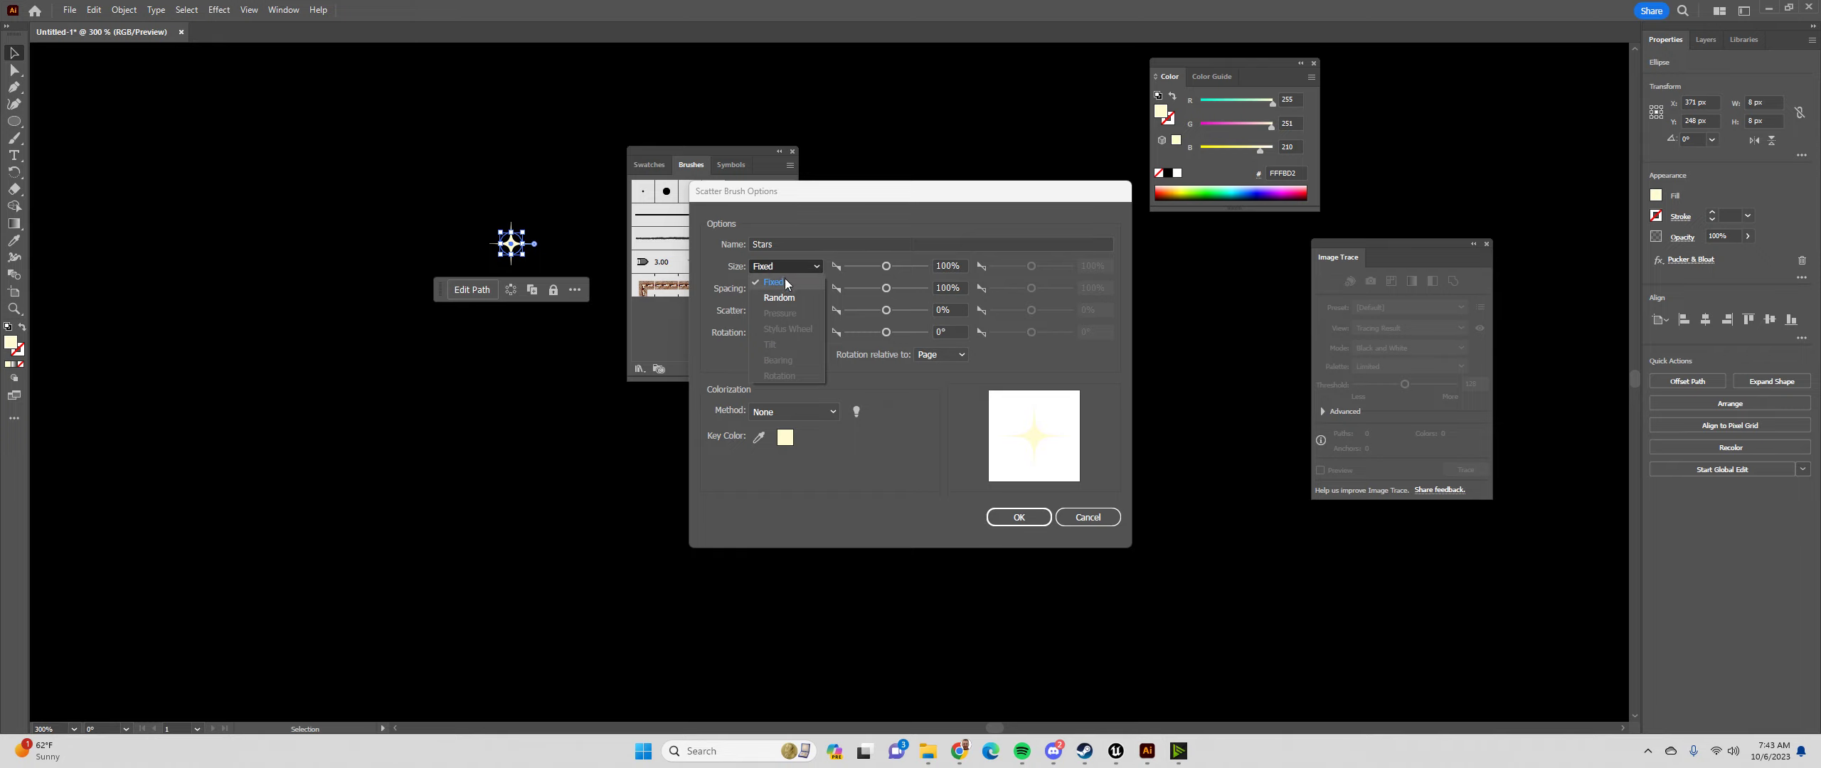
{"action": "left_click", "coordinate": [778, 297]}
{"action": "left_click", "coordinate": [788, 288]}
{"action": "left_click", "coordinate": [783, 317]}
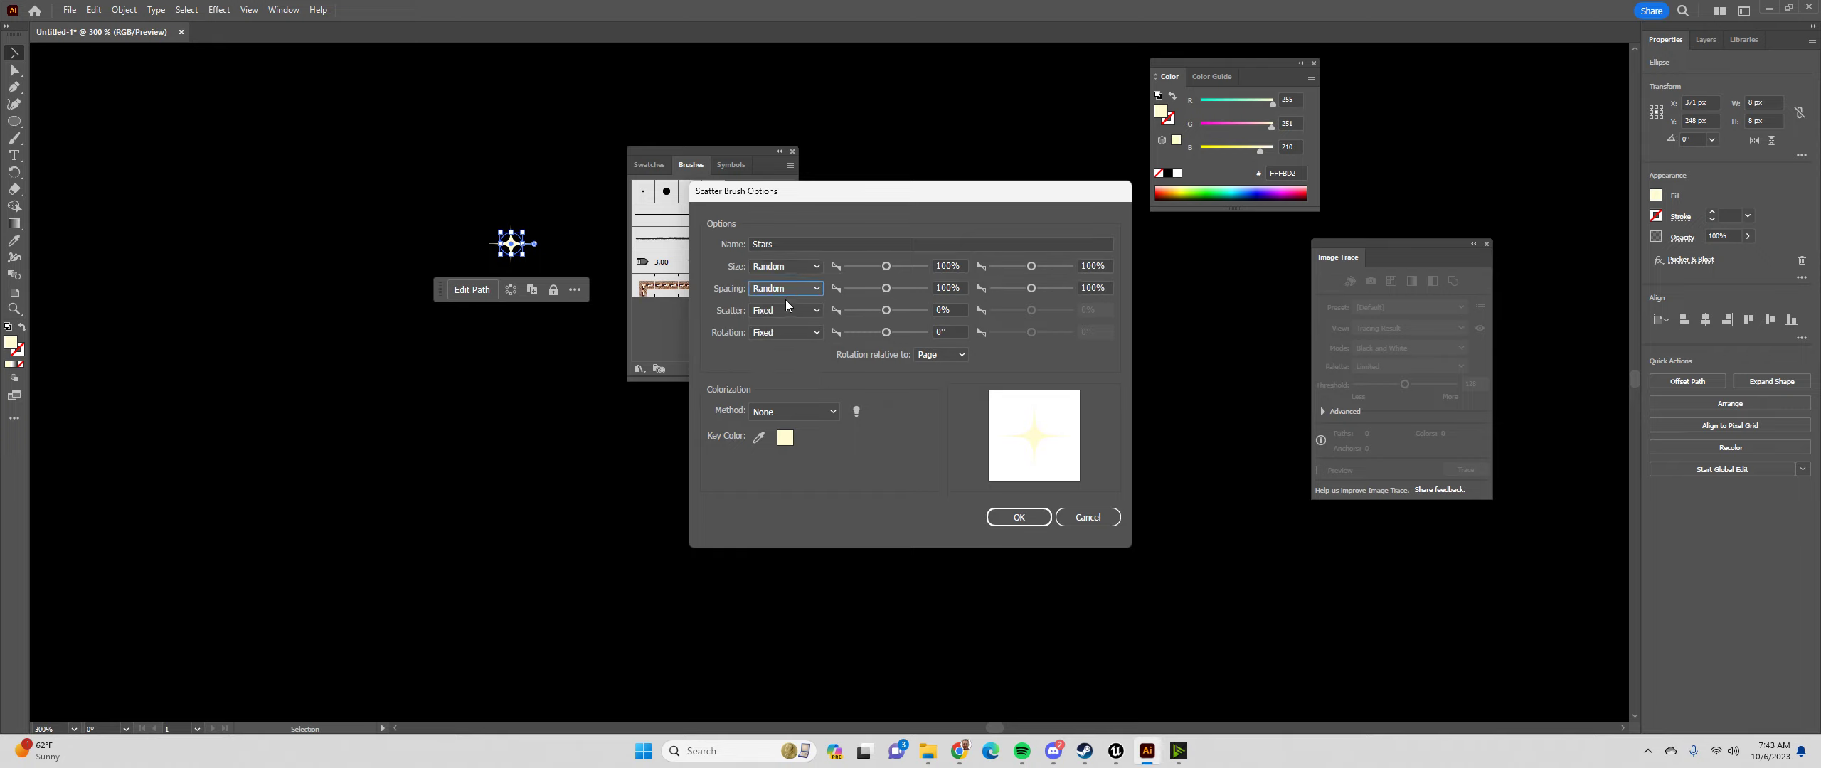
{"action": "left_click", "coordinate": [785, 310]}
{"action": "left_click", "coordinate": [785, 343]}
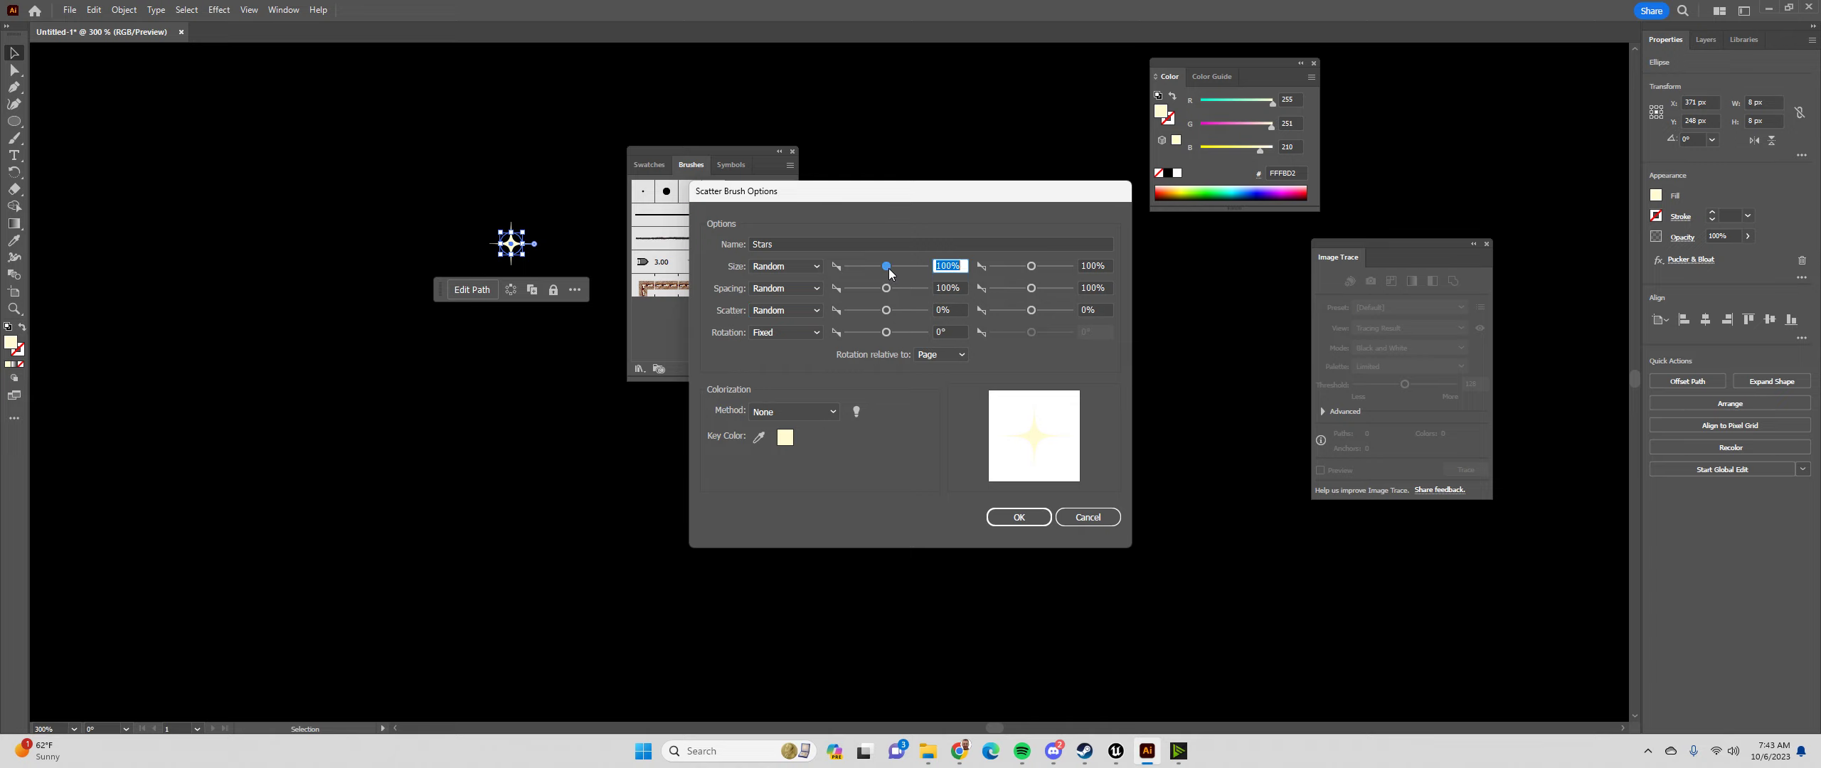
Set the brush's random ranges: size from 10%, spacing 10% to 1000%, and scatter -1000% to 1000%
{"action": "left_click_drag", "start_coordinate": [887, 268], "coordinate": [844, 267]}
{"action": "left_click_drag", "start_coordinate": [886, 288], "coordinate": [840, 310]}
{"action": "left_click_drag", "start_coordinate": [1031, 288], "coordinate": [1071, 310]}
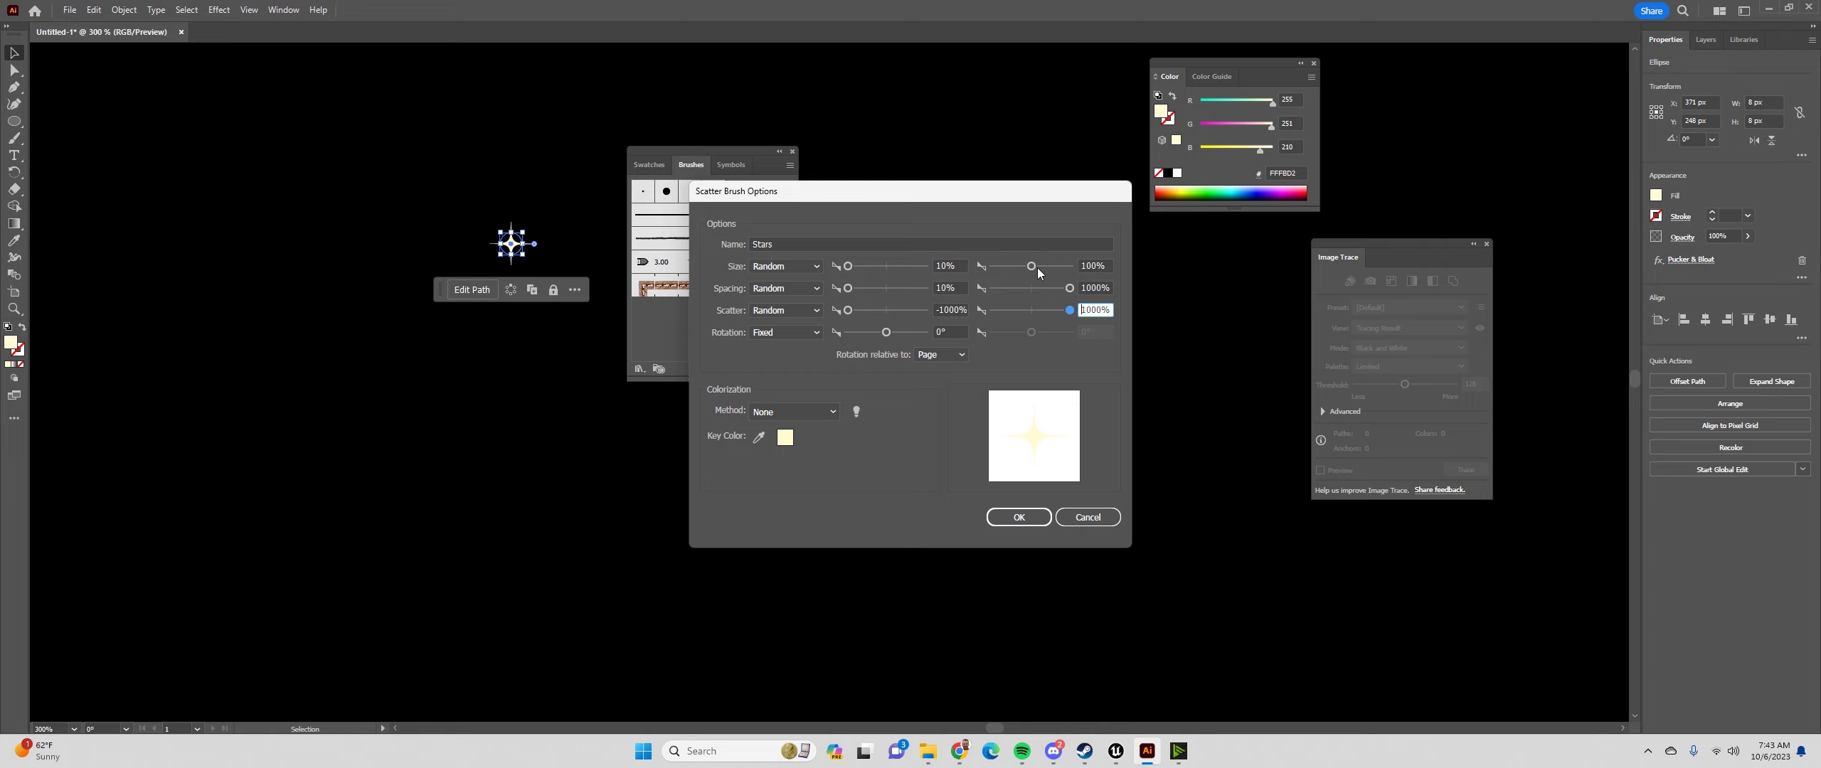
Set the Stars brush's colorization method to Hue Shift and accept the brush options
{"action": "left_click", "coordinate": [805, 410]}
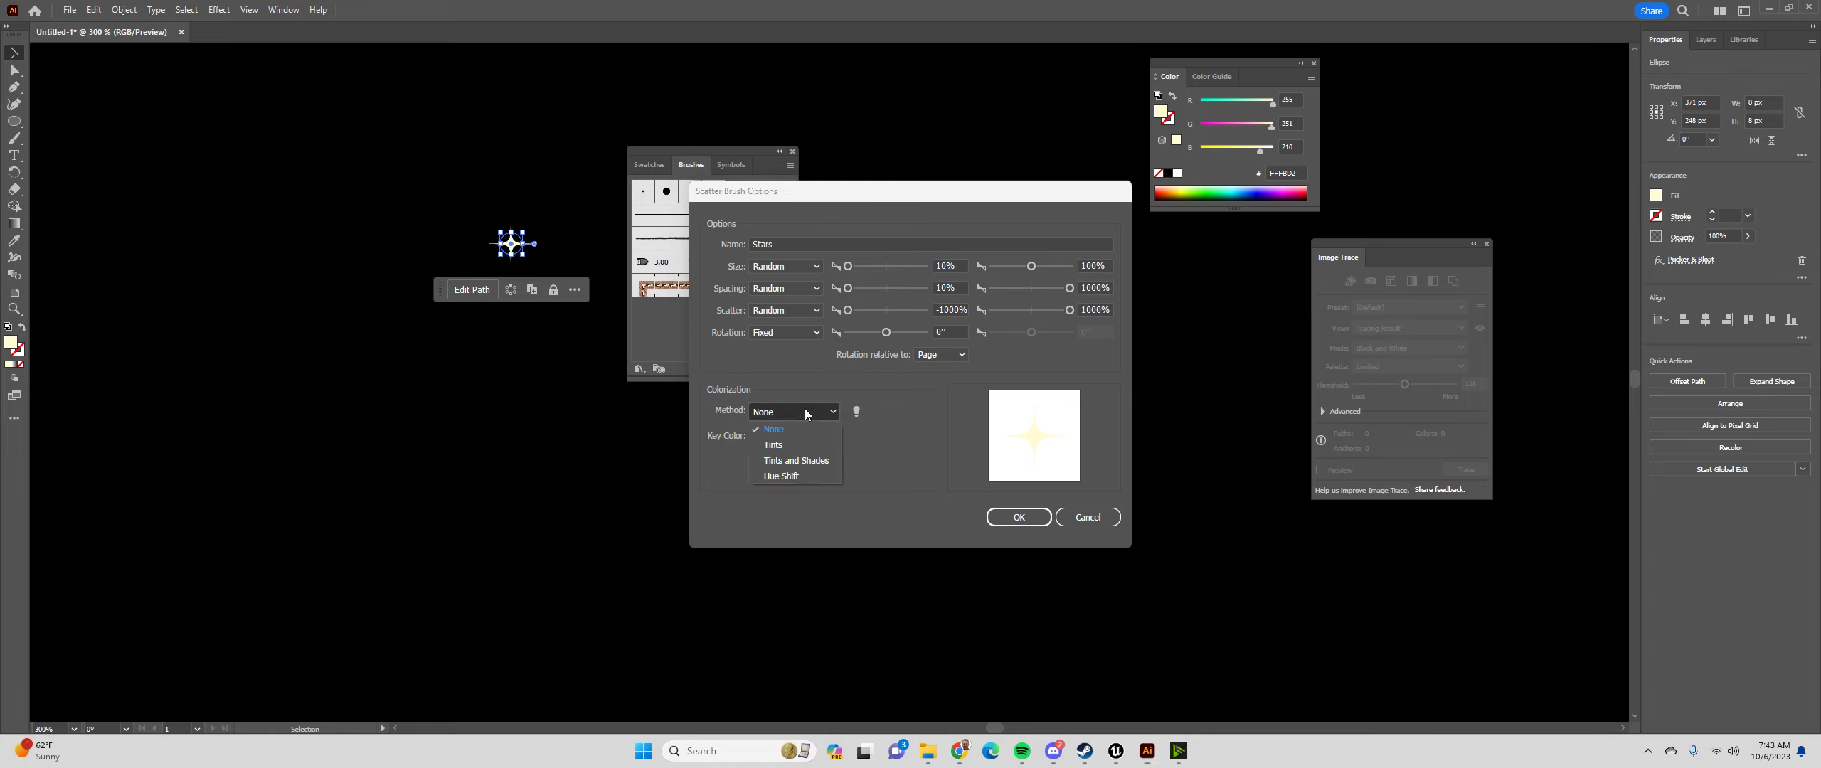
{"action": "left_click", "coordinate": [807, 474]}
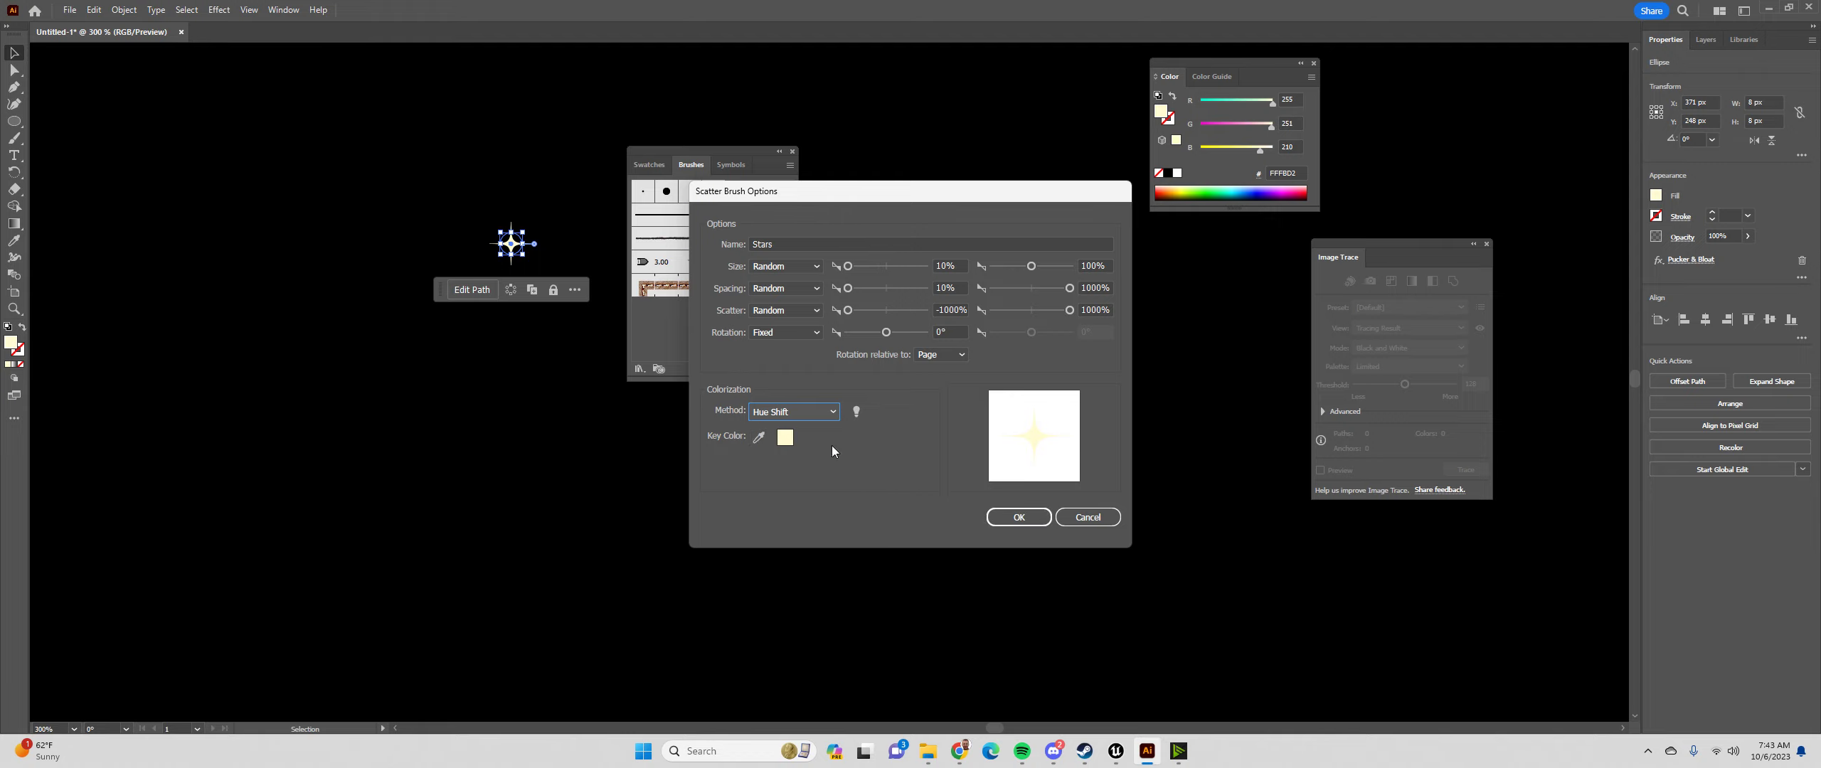
{"action": "left_click", "coordinate": [783, 413]}
{"action": "left_click", "coordinate": [790, 411]}
{"action": "left_click", "coordinate": [1019, 518]}
Paint a long Paintbrush stroke of scattered pale yellow stars across the whole artboard, from the upper left to the lower right
{"action": "scroll", "coordinate": [927, 315], "scroll_direction": "down", "scroll_amount": 5}
{"action": "left_click_drag", "start_coordinate": [1031, 330], "coordinate": [947, 357]}
{"action": "left_click_drag", "start_coordinate": [680, 151], "coordinate": [446, 141]}
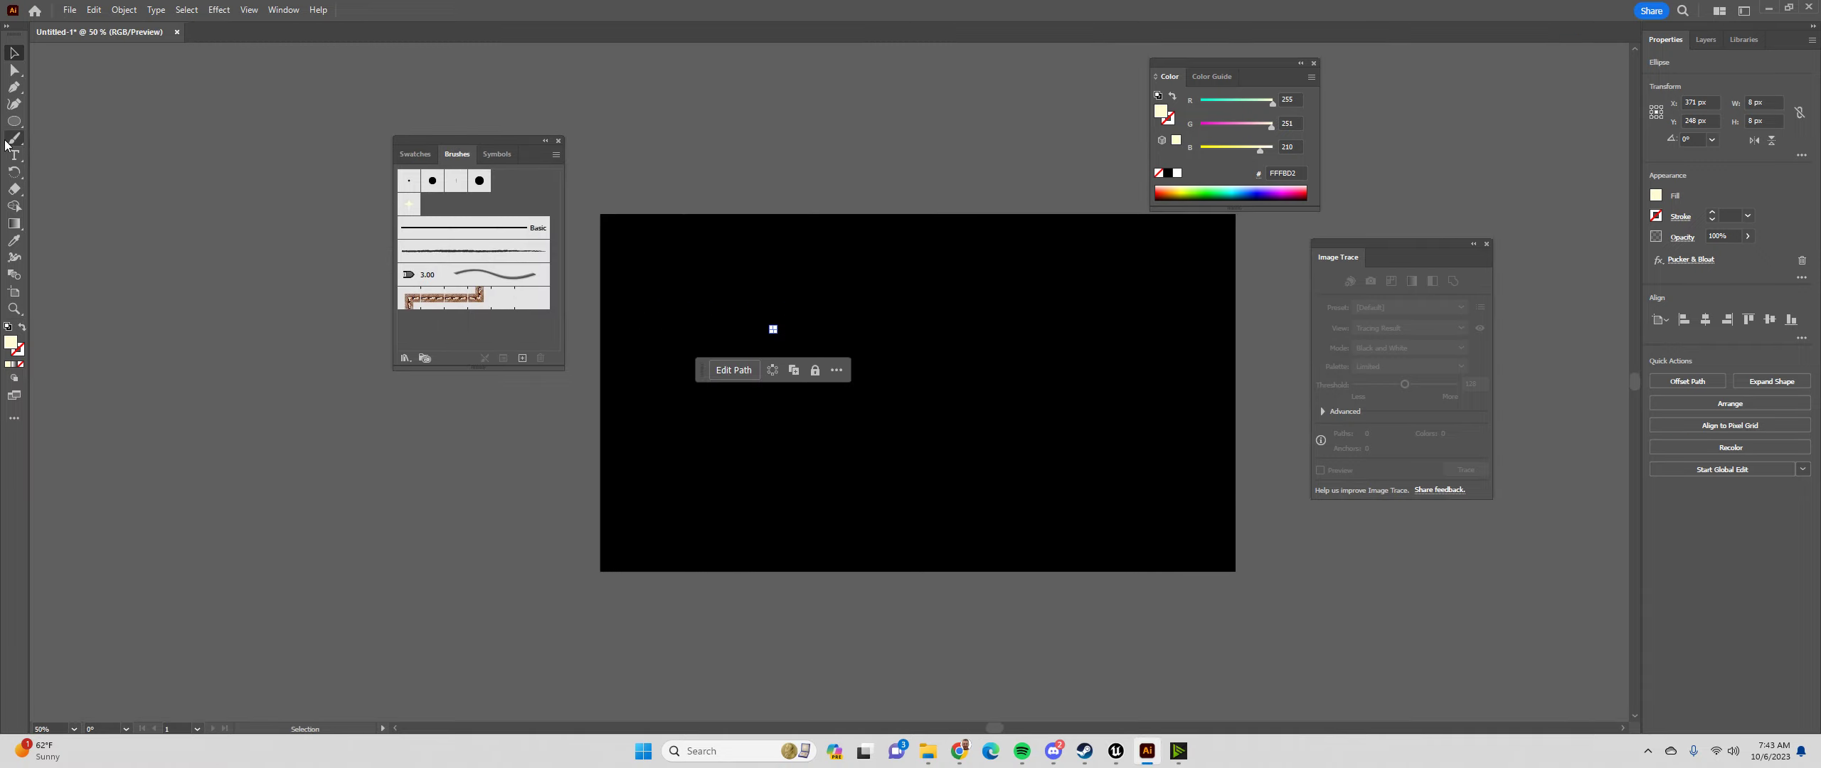
{"action": "left_click", "coordinate": [13, 138]}
{"action": "mouse_move", "coordinate": [616, 251]}
{"action": "left_mouse_down"}
{"action": "mouse_move", "coordinate": [790, 239]}
{"action": "mouse_move", "coordinate": [1161, 304]}
{"action": "mouse_move", "coordinate": [692, 303]}
{"action": "mouse_move", "coordinate": [684, 371]}
{"action": "mouse_move", "coordinate": [1133, 444]}
{"action": "mouse_move", "coordinate": [667, 502]}
{"action": "mouse_move", "coordinate": [1140, 538]}
{"action": "left_mouse_up"}
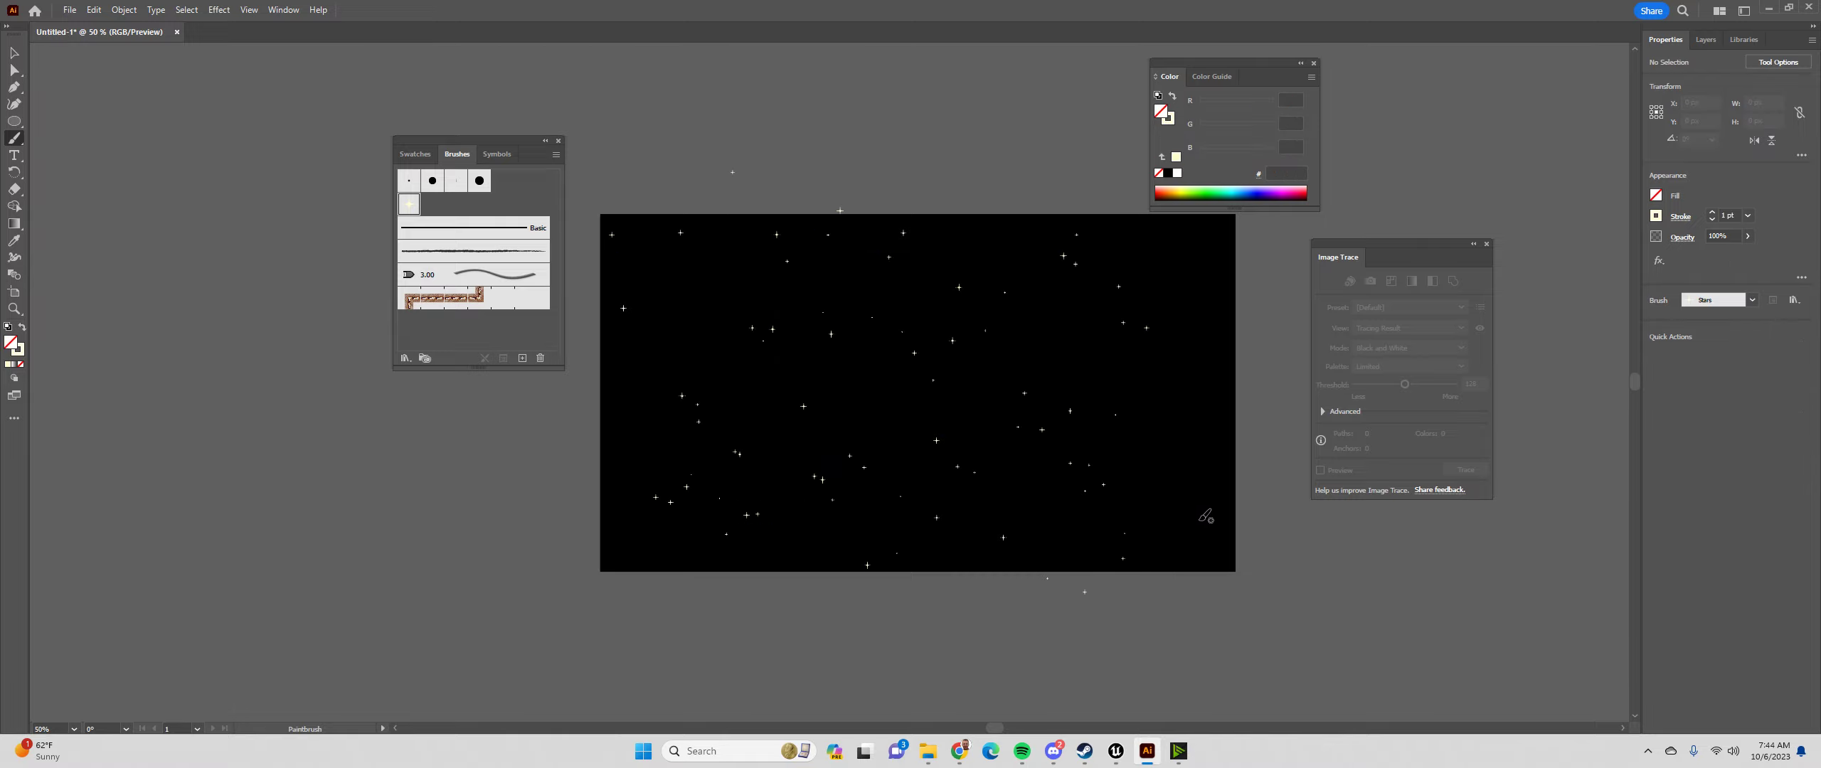
{"action": "scroll", "coordinate": [1051, 404], "scroll_direction": "up", "scroll_amount": 3}
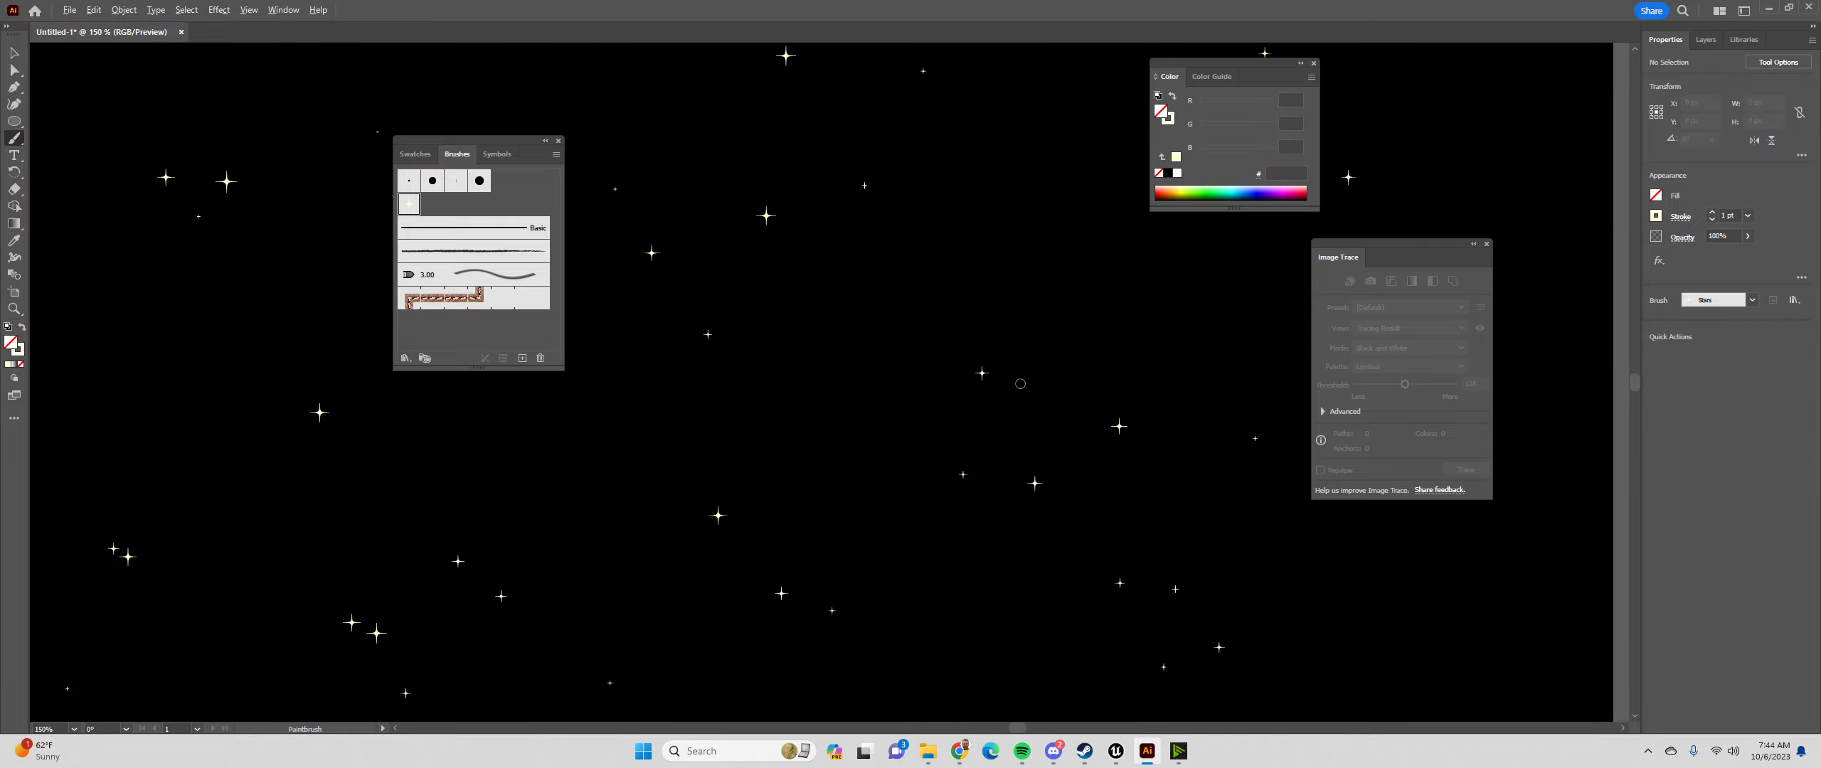
{"action": "scroll", "coordinate": [1020, 384], "scroll_direction": "down", "scroll_amount": 3, "text": "alt"}
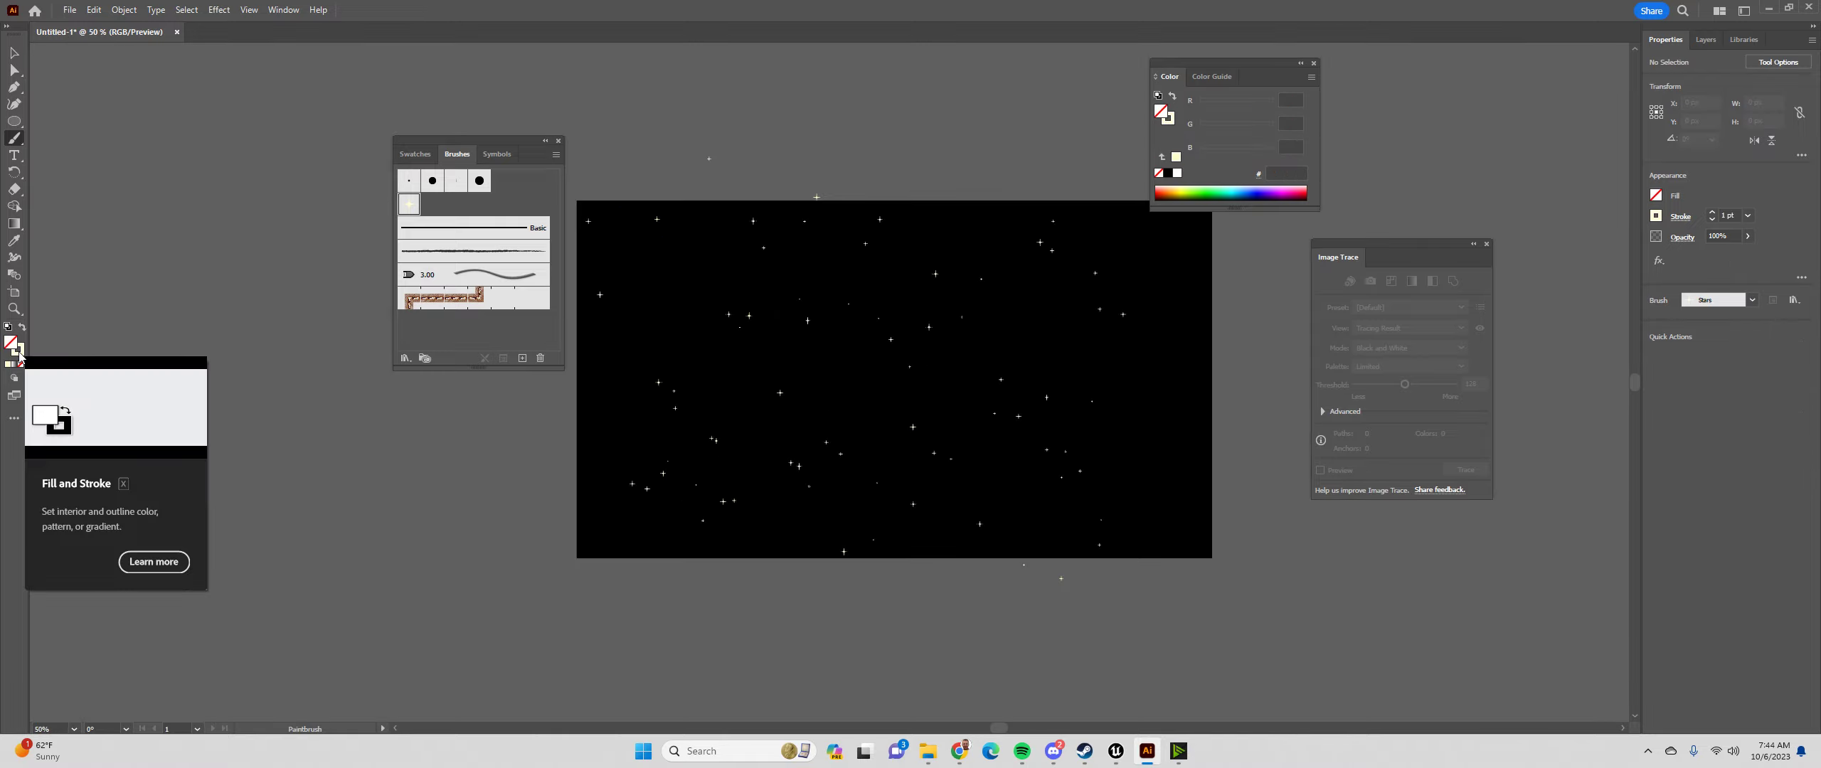
Set the stroke color to light blue B8CBFF and paint more stars across the artboard from the upper right to the lower left
{"action": "double_click", "coordinate": [19, 353]}
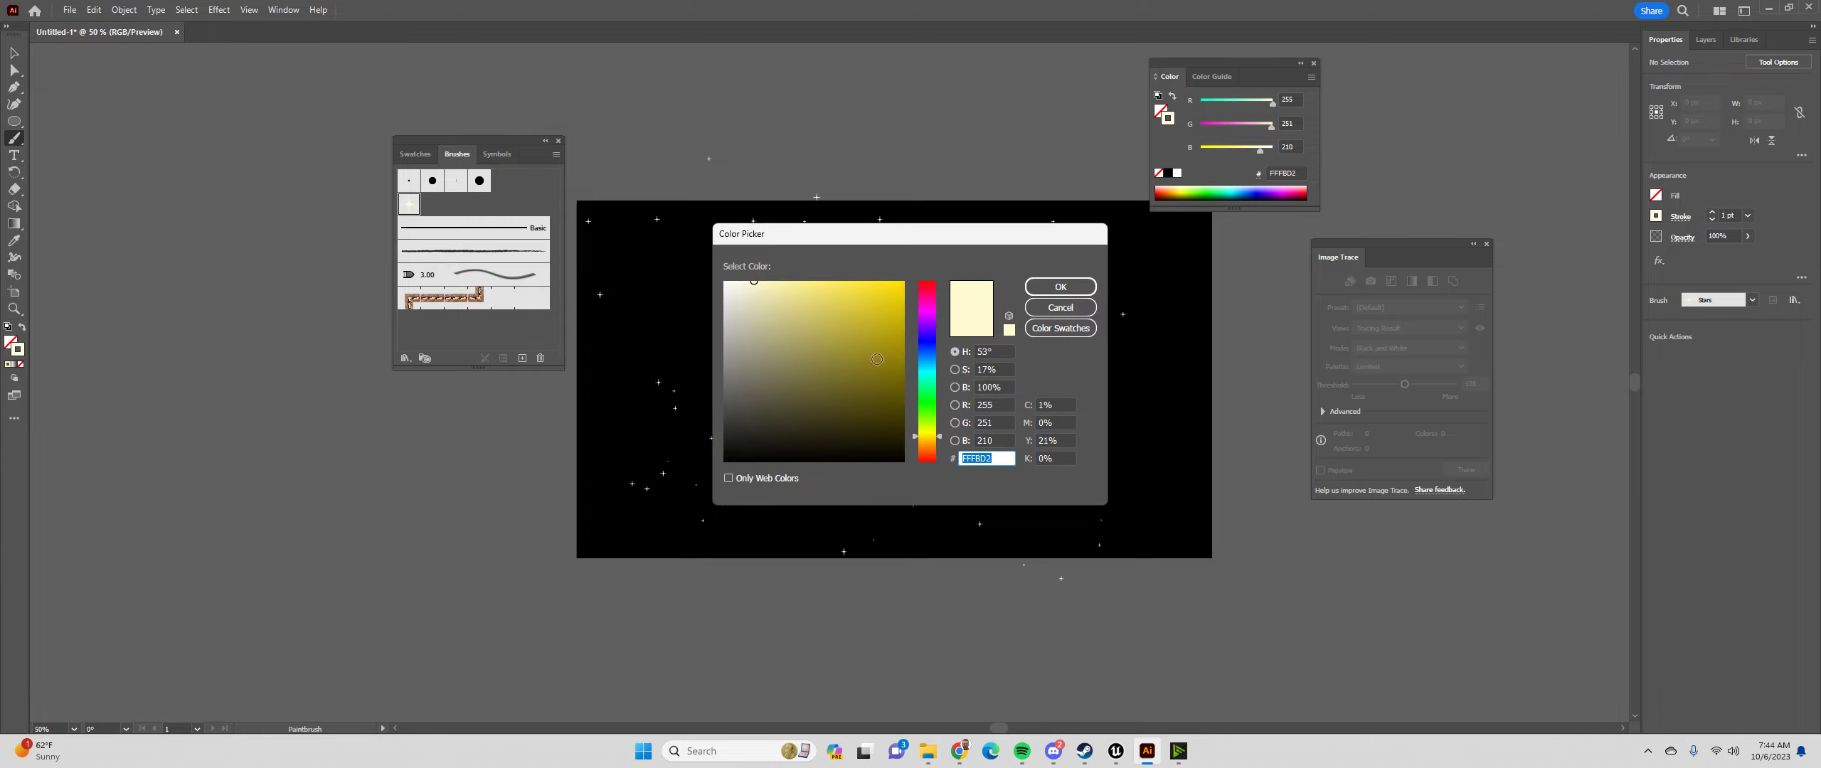
{"action": "left_click", "coordinate": [928, 350]}
{"action": "left_click", "coordinate": [773, 281]}
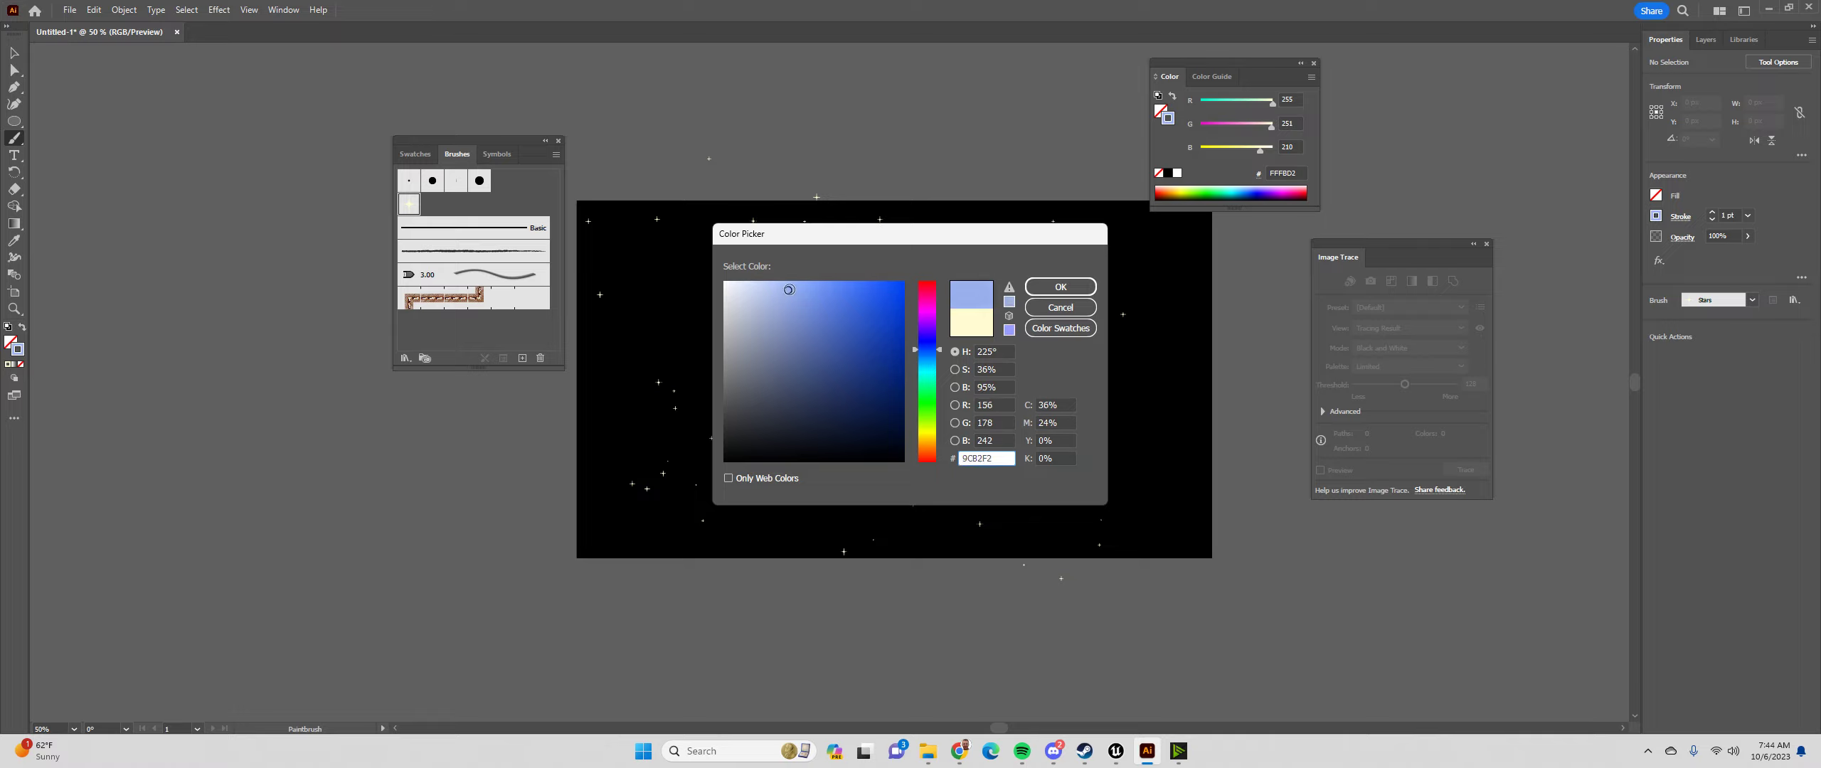
{"action": "left_click", "coordinate": [1060, 287]}
{"action": "mouse_move", "coordinate": [1136, 248]}
{"action": "left_mouse_down"}
{"action": "mouse_move", "coordinate": [732, 246]}
{"action": "mouse_move", "coordinate": [969, 346]}
{"action": "mouse_move", "coordinate": [1052, 444]}
{"action": "mouse_move", "coordinate": [704, 513]}
{"action": "mouse_move", "coordinate": [630, 504]}
{"action": "left_mouse_up"}
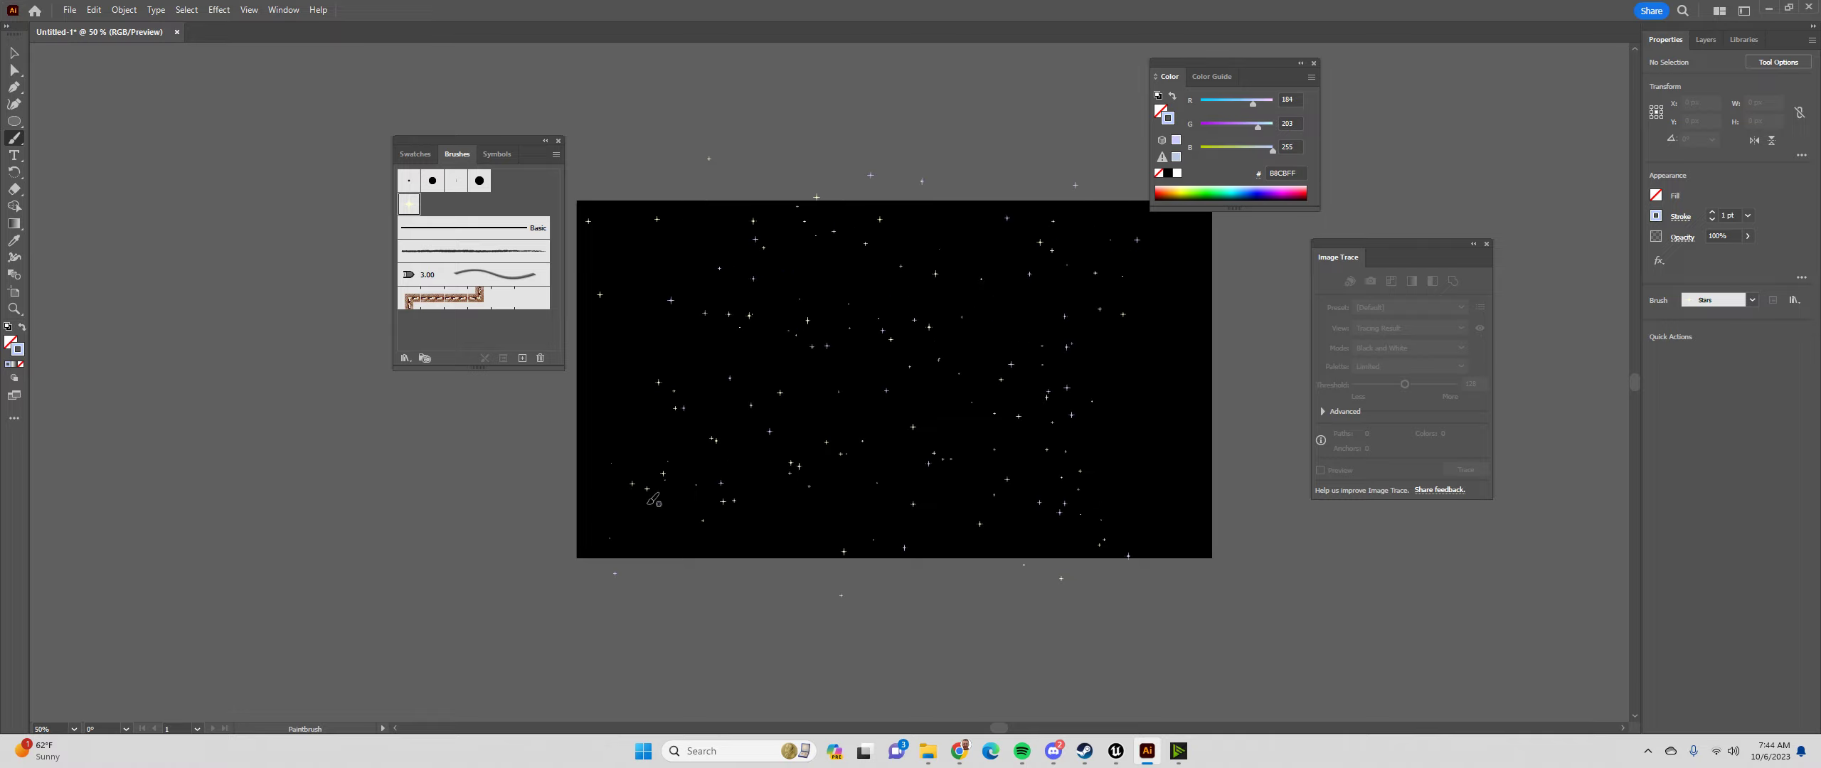
{"action": "scroll", "coordinate": [894, 432], "scroll_direction": "up", "scroll_amount": 3}
{"action": "scroll", "coordinate": [889, 424], "scroll_direction": "down", "scroll_amount": 2}
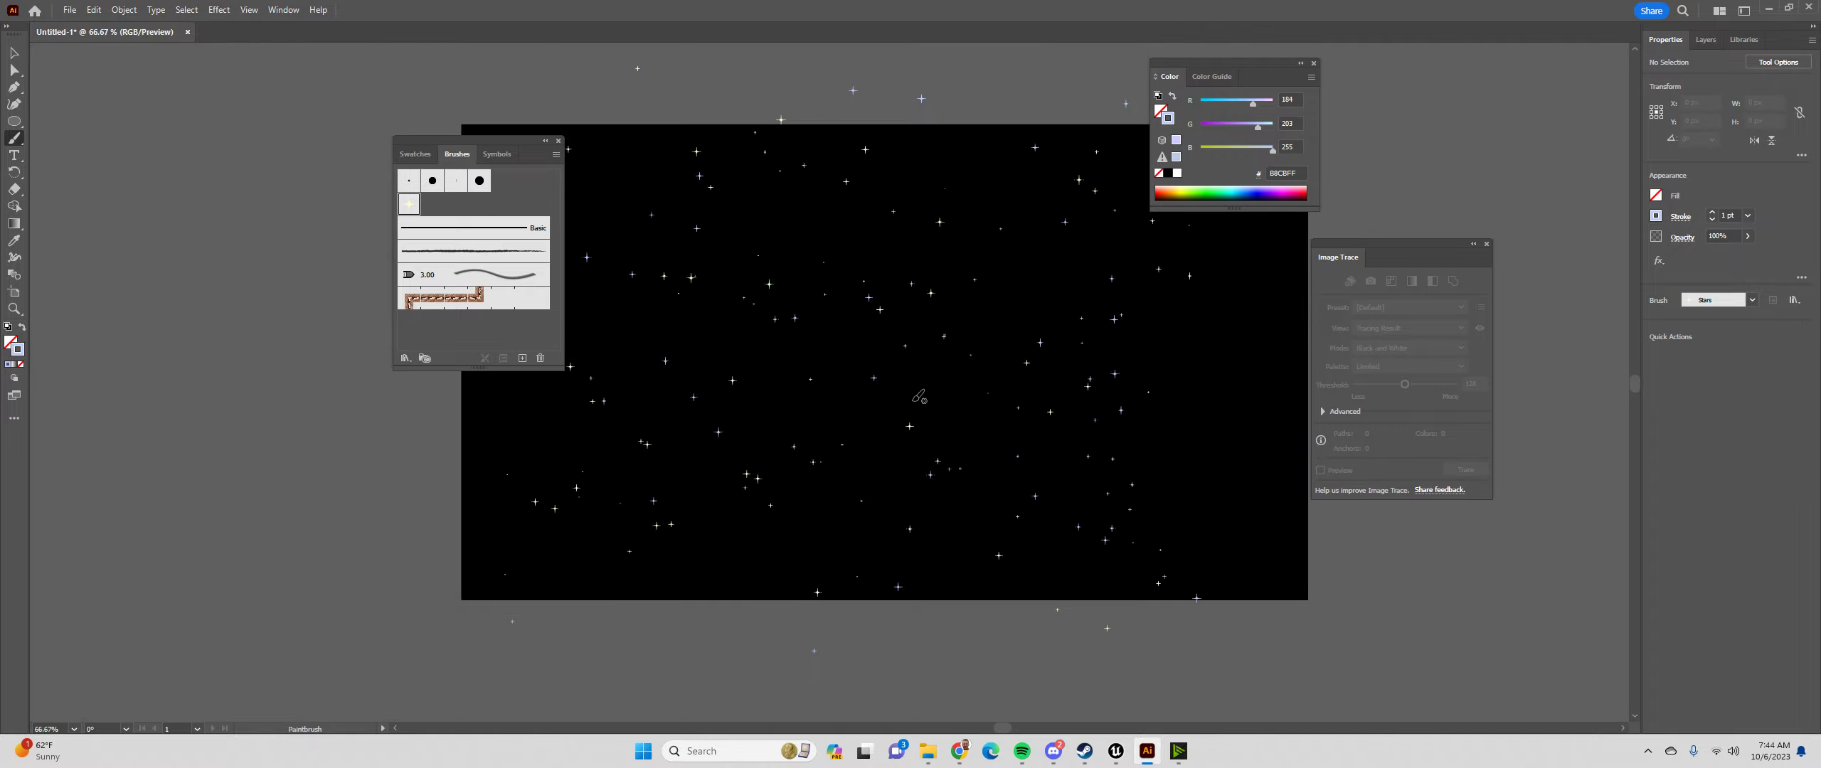
{"action": "scroll", "coordinate": [929, 365], "scroll_direction": "down", "scroll_amount": 2}
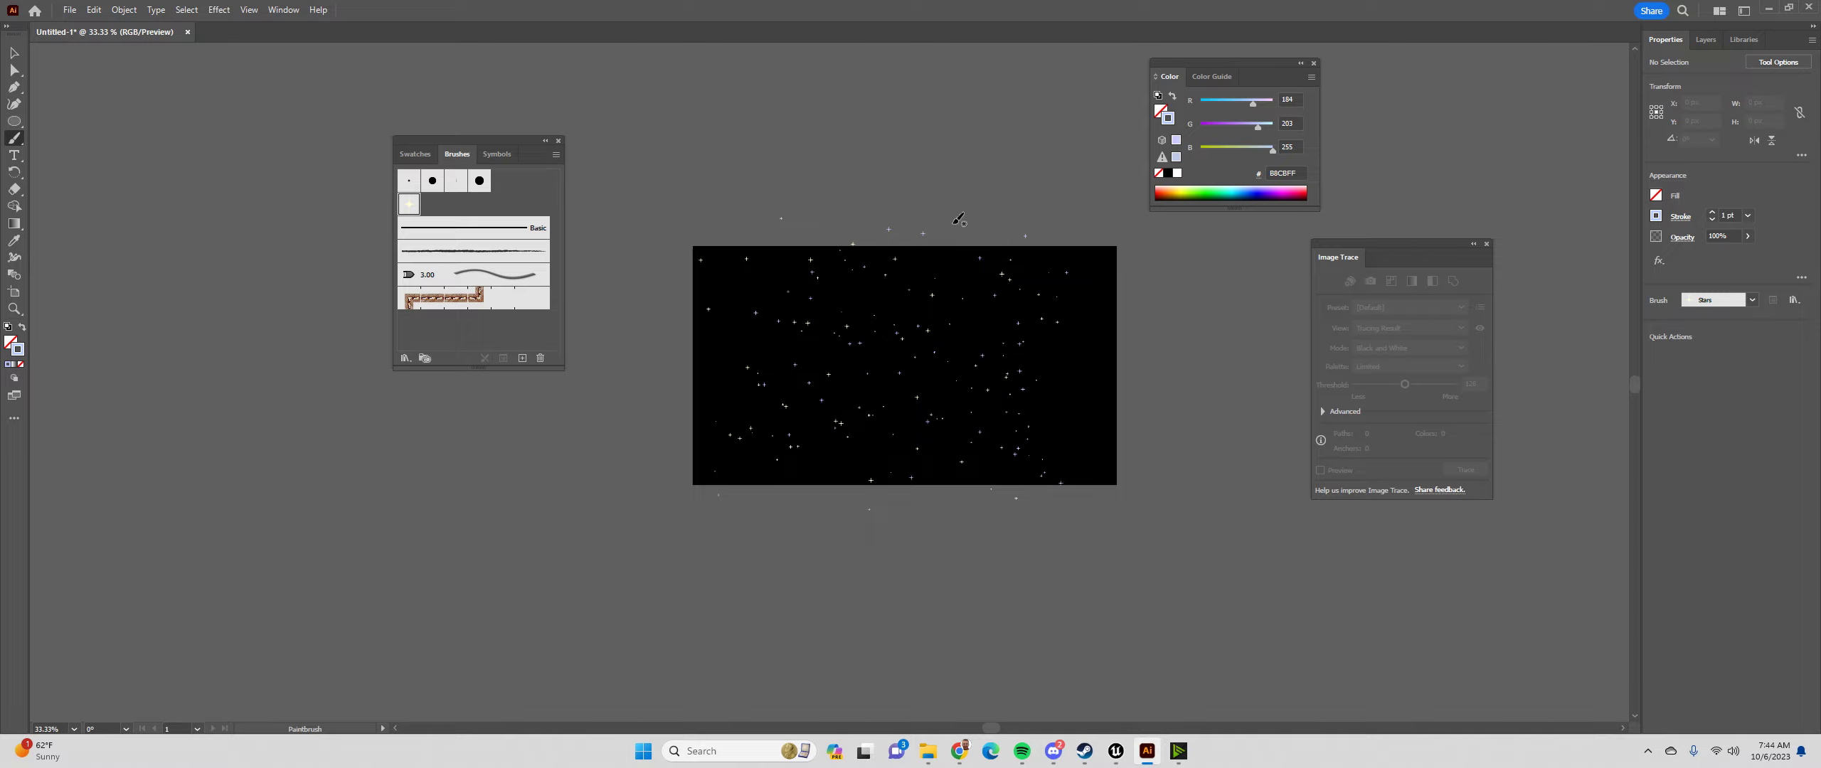
Paint more star strokes near the artboard's left and right edges, switching the stroke color to bright yellow FFFB17
{"action": "mouse_move", "coordinate": [1099, 273]}
{"action": "left_mouse_down"}
{"action": "mouse_move", "coordinate": [1045, 376]}
{"action": "mouse_move", "coordinate": [1072, 458]}
{"action": "mouse_move", "coordinate": [1114, 391]}
{"action": "mouse_move", "coordinate": [1116, 352]}
{"action": "left_mouse_up"}
{"action": "left_click_drag", "start_coordinate": [707, 262], "coordinate": [720, 387]}
{"action": "left_click", "coordinate": [1184, 189]}
{"action": "left_click_drag", "start_coordinate": [1067, 249], "coordinate": [1111, 418]}
{"action": "scroll", "coordinate": [921, 306], "scroll_direction": "up", "scroll_amount": 1}
{"action": "scroll", "coordinate": [910, 318], "scroll_direction": "up", "scroll_amount": 1}
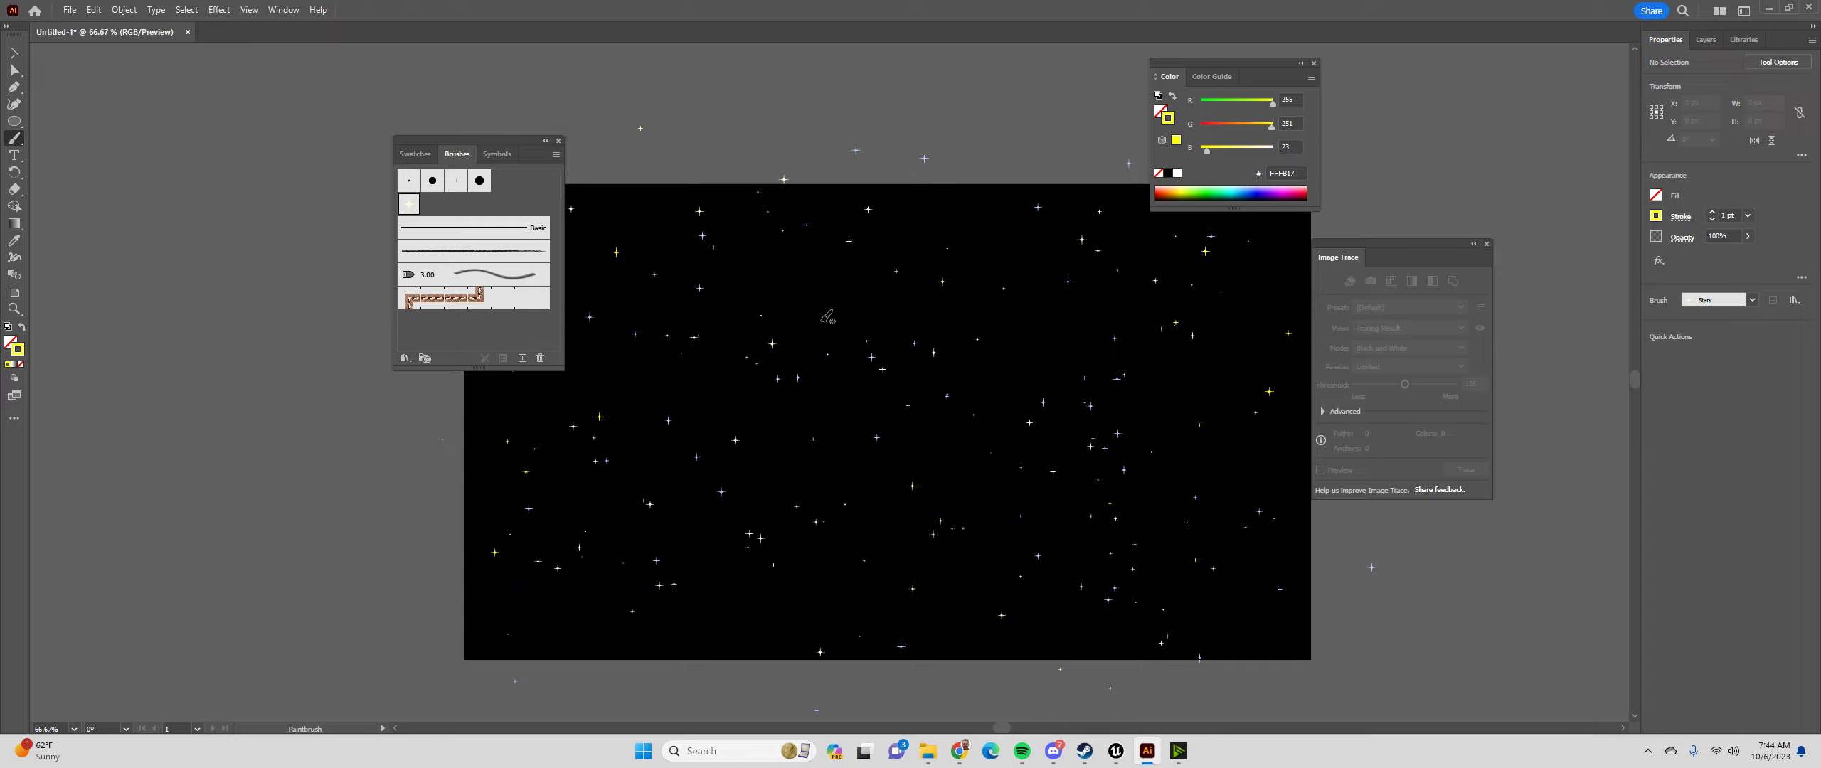
Collapse and lock the Space layer, and add a new layer above it
{"action": "left_click", "coordinate": [1707, 41]}
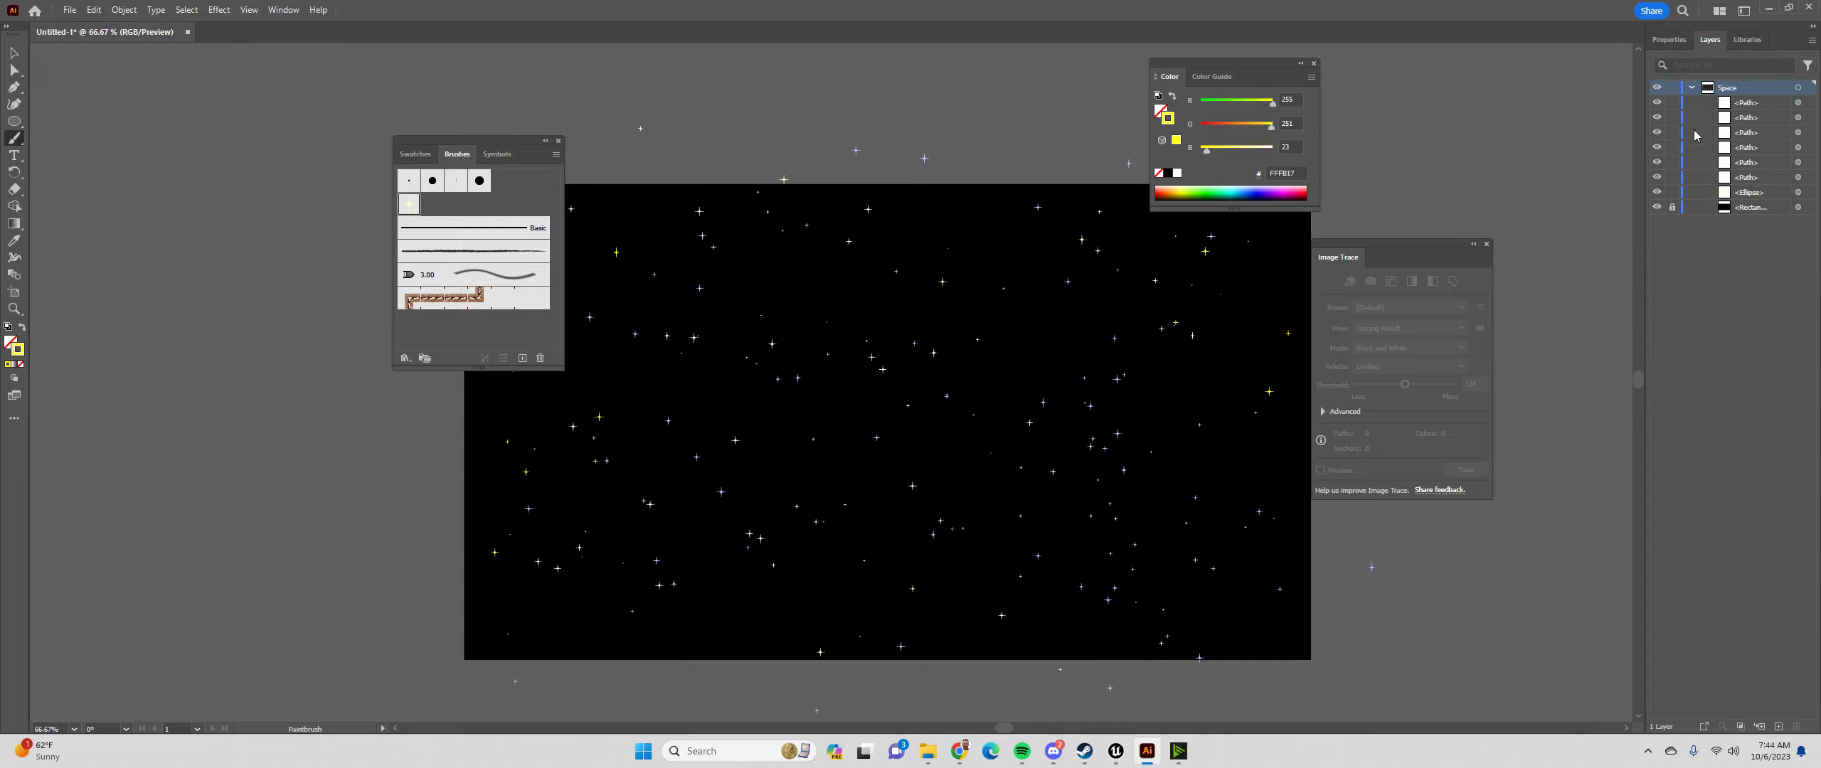
{"action": "left_click", "coordinate": [1750, 194]}
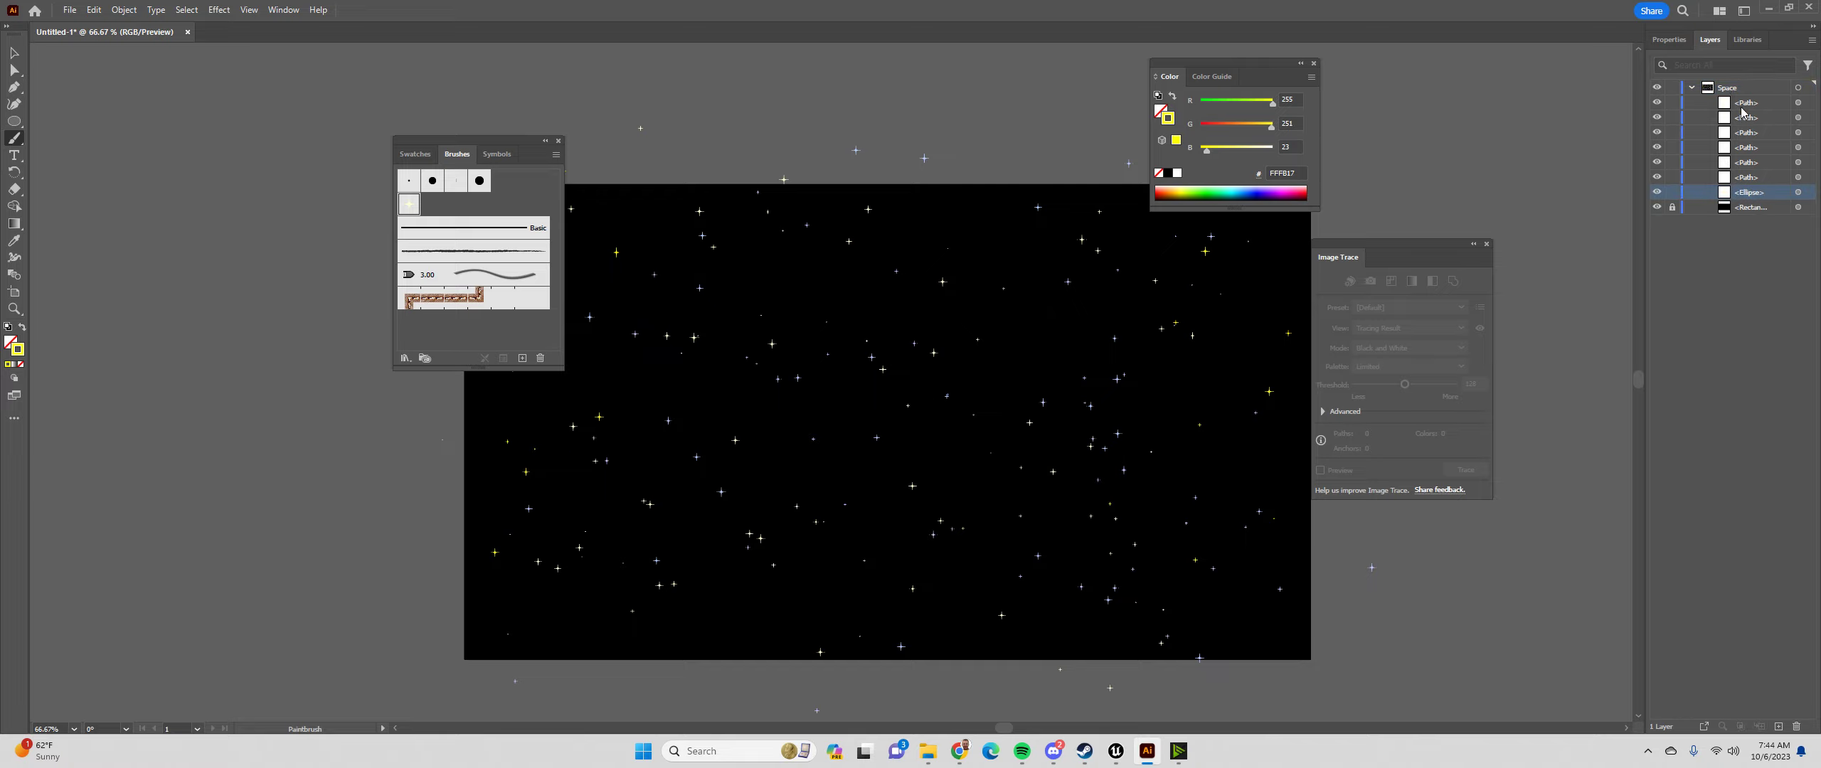
{"action": "left_click", "coordinate": [1741, 108], "text": "shift"}
{"action": "left_click", "coordinate": [1698, 102]}
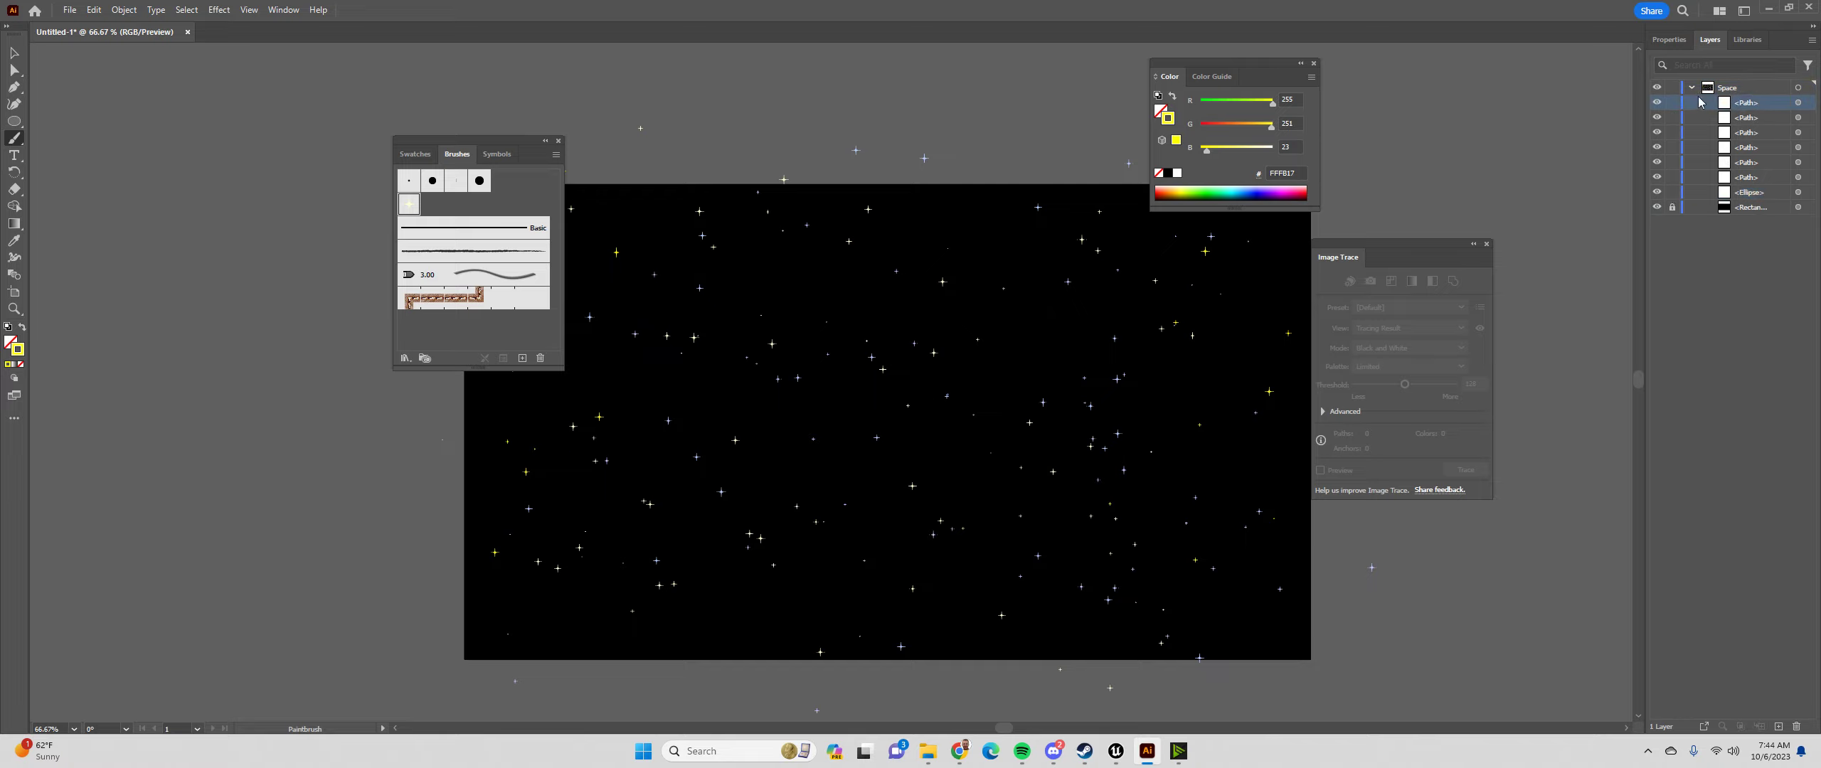
{"action": "left_click", "coordinate": [1692, 88]}
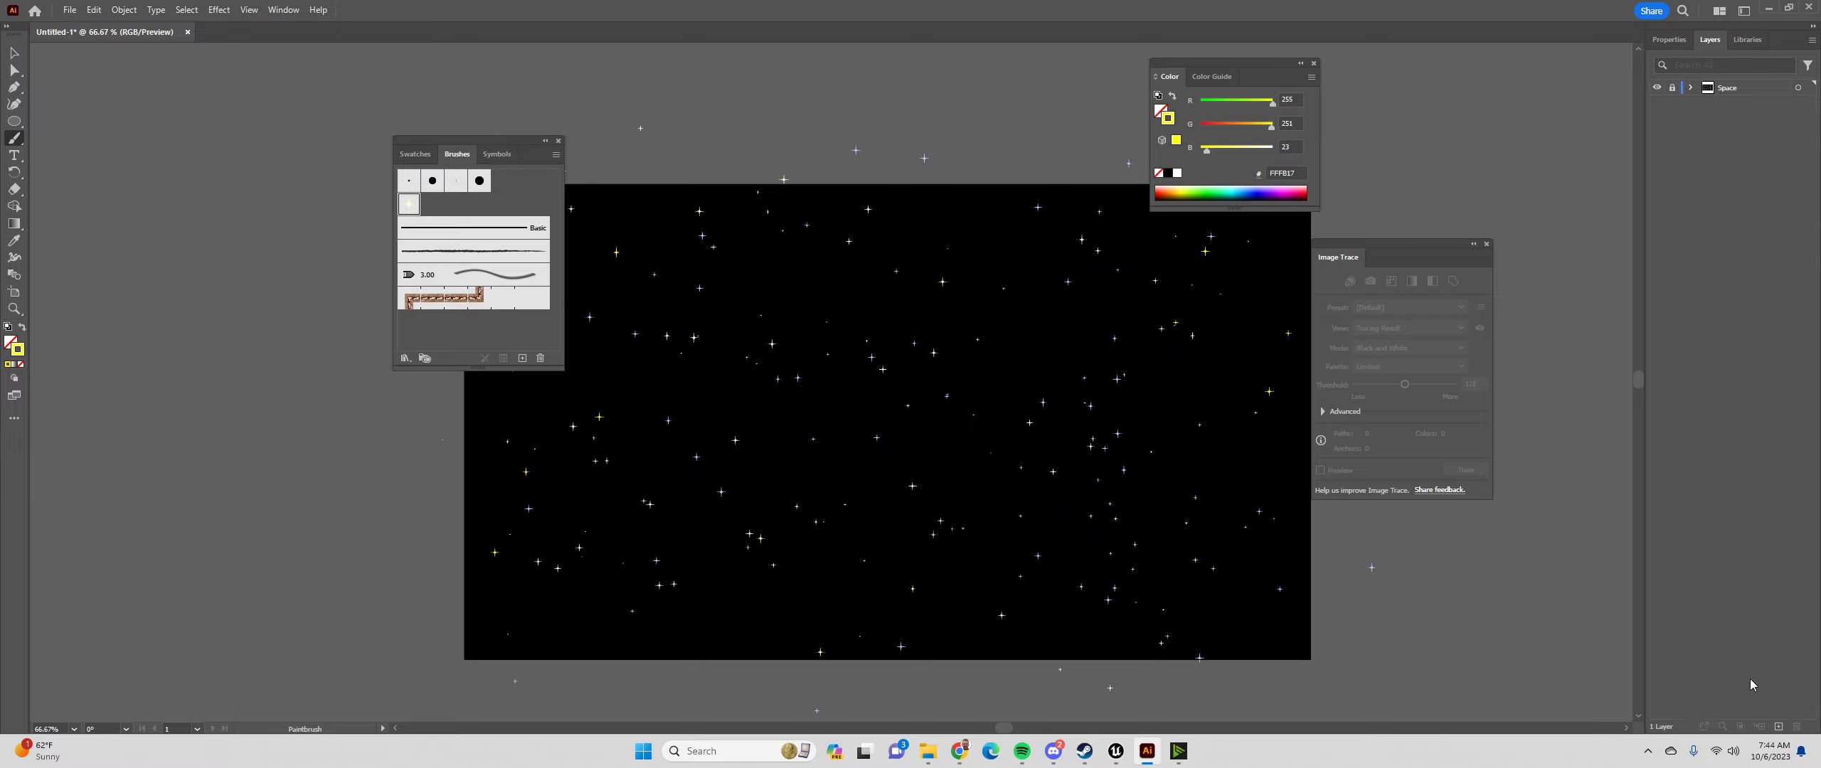
{"action": "left_click", "coordinate": [1778, 726]}
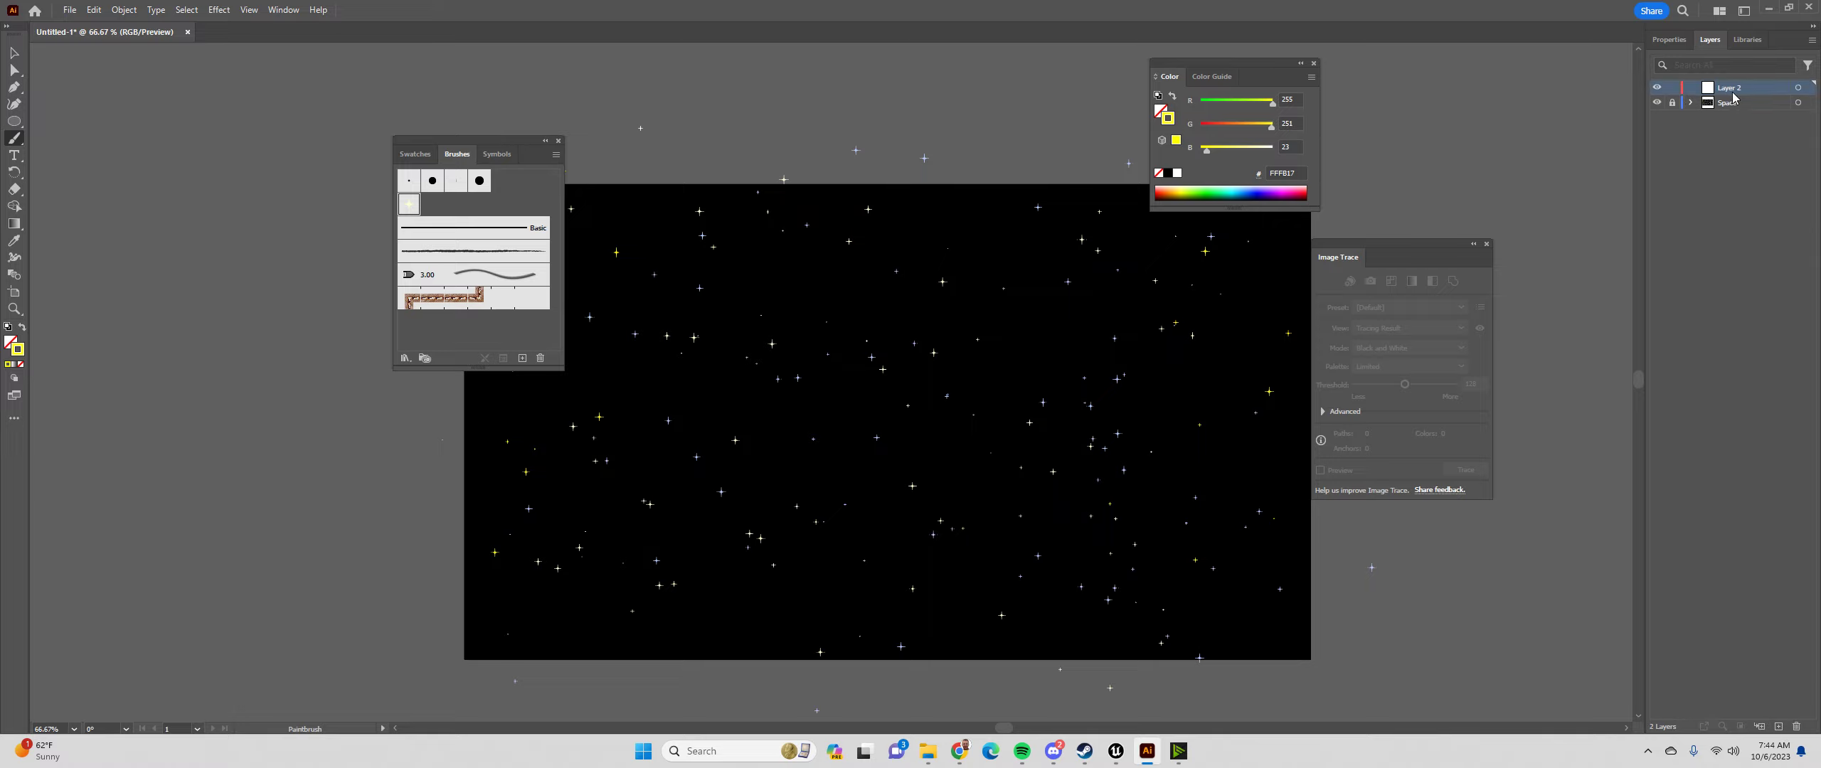
Rename the new layer to Shapes and close the floating Brushes palette
{"action": "double_click", "coordinate": [1721, 87]}
{"action": "type", "text": "D"}
{"action": "type", "text": "hapes"}
{"action": "key", "text": "Return"}
{"action": "left_click_drag", "start_coordinate": [505, 152], "coordinate": [365, 135]}
{"action": "left_click", "coordinate": [419, 124]}
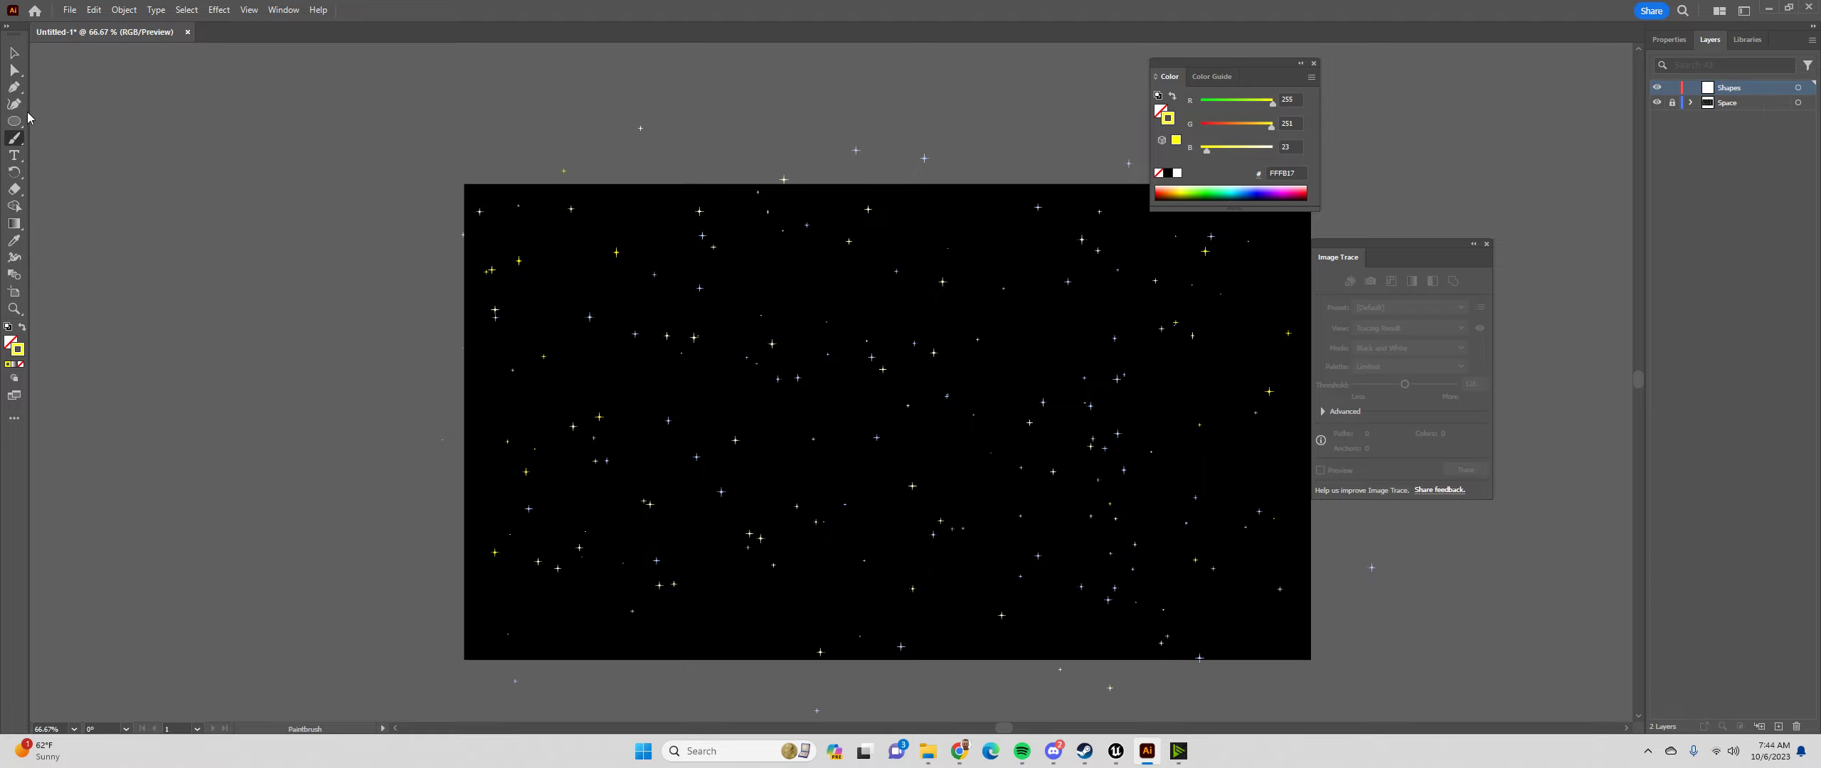
Draw a circle in the artboard's upper-left area and give it a yellow FFFB17 fill with no stroke
{"action": "key", "text": "l"}
{"action": "left_click_drag", "start_coordinate": [498, 253], "coordinate": [673, 397]}
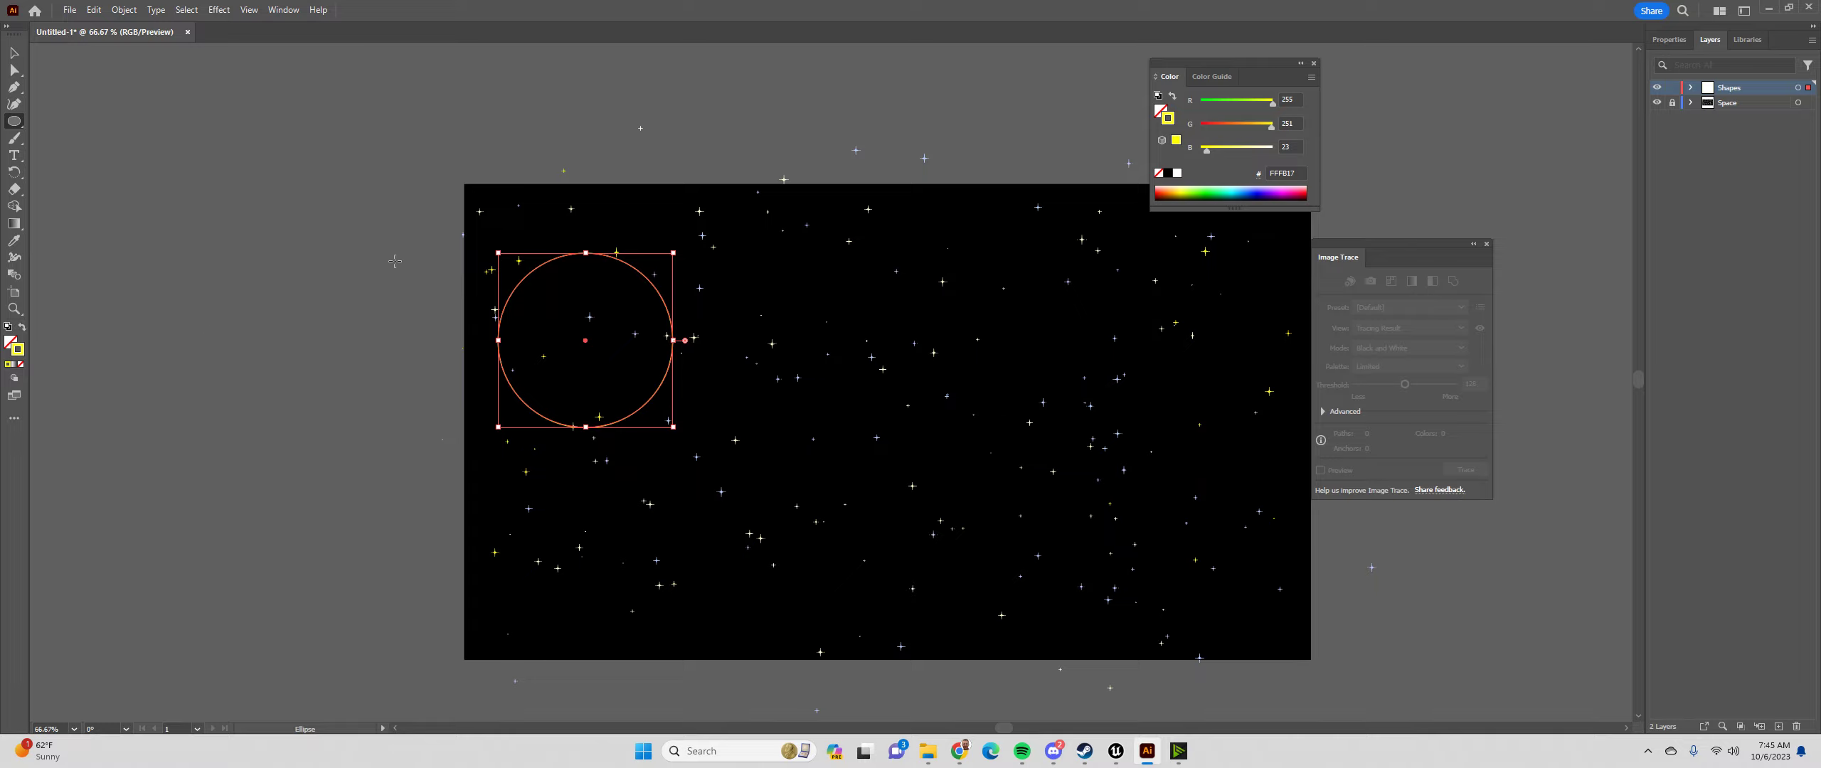
{"action": "left_click", "coordinate": [23, 334]}
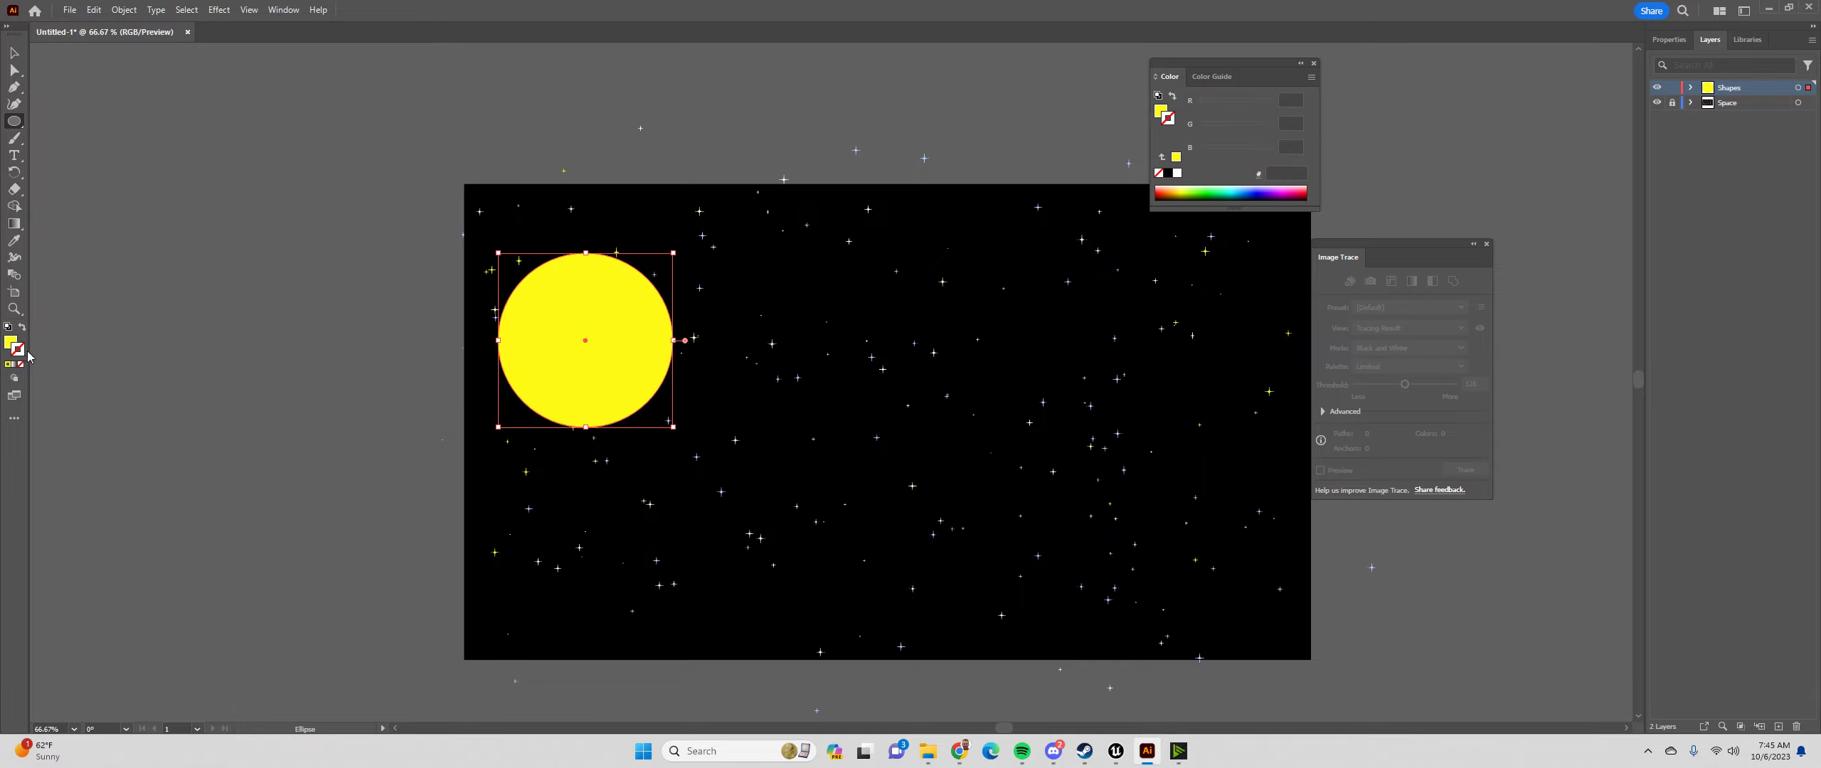
{"action": "left_click", "coordinate": [9, 345]}
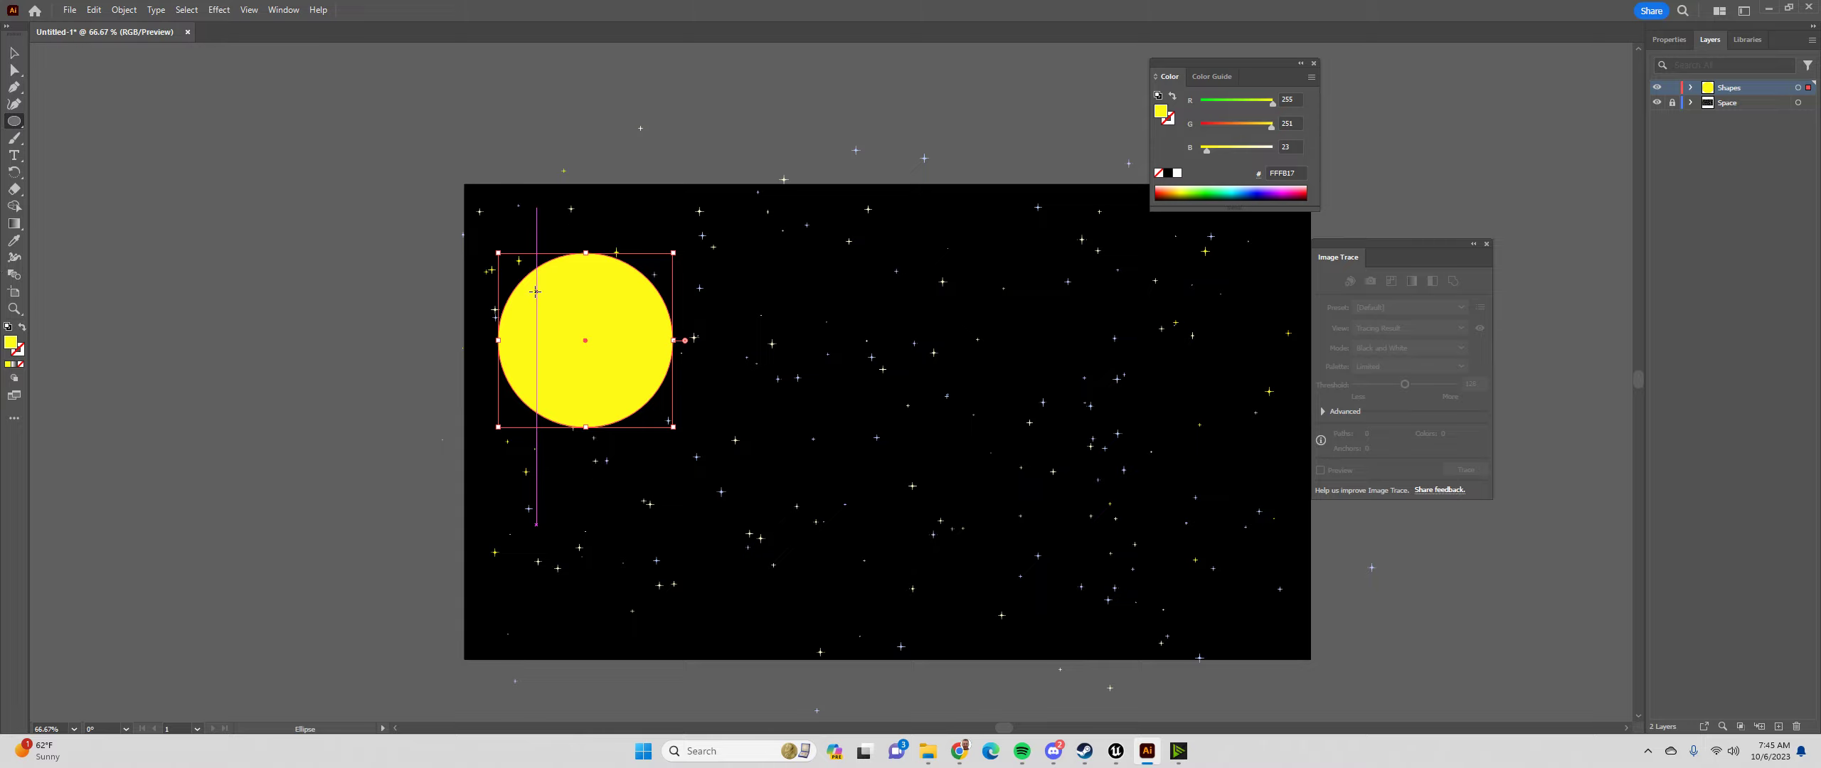
Fill the circle with a radial white-to-black gradient, shift its highlight toward the circle's lower right and enlarge the gradient radius
{"action": "left_click", "coordinate": [16, 225]}
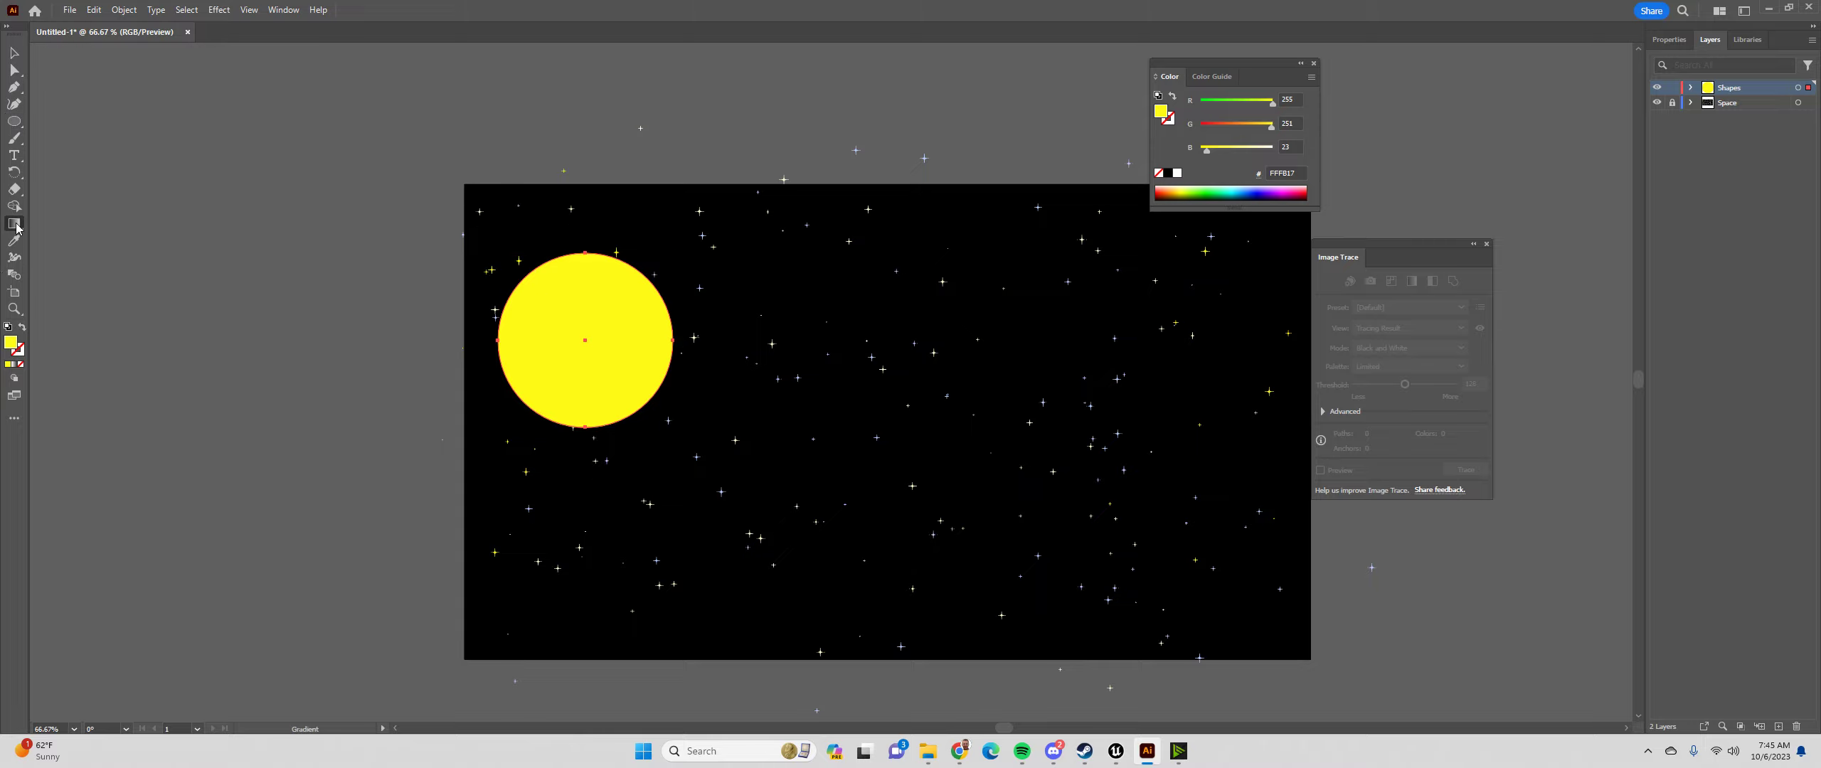
{"action": "left_click", "coordinate": [548, 310]}
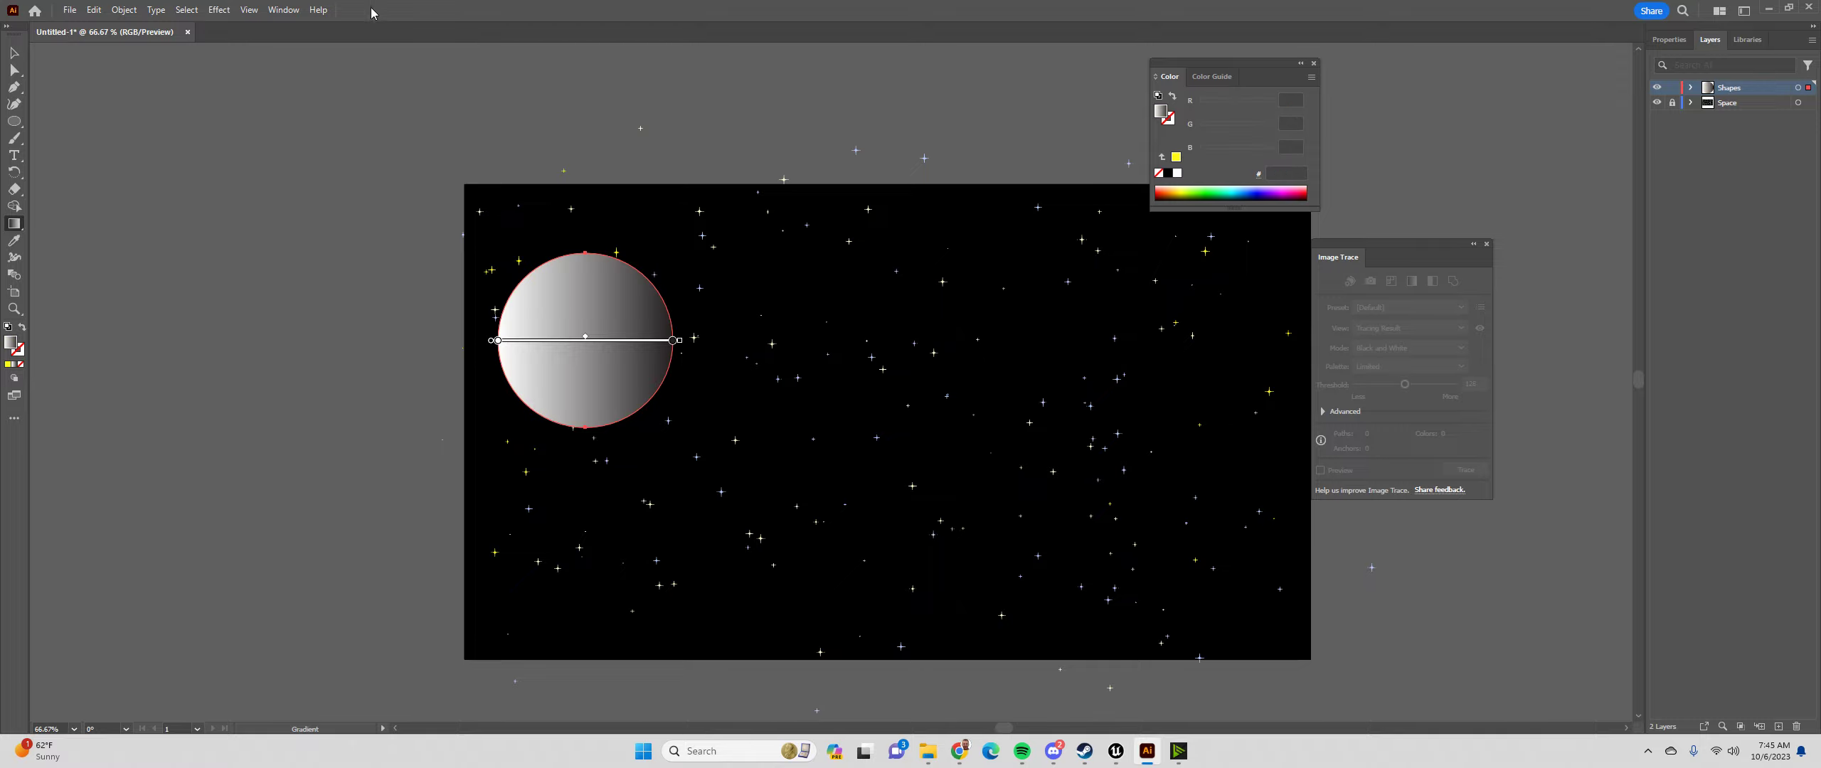
{"action": "left_click", "coordinate": [283, 9]}
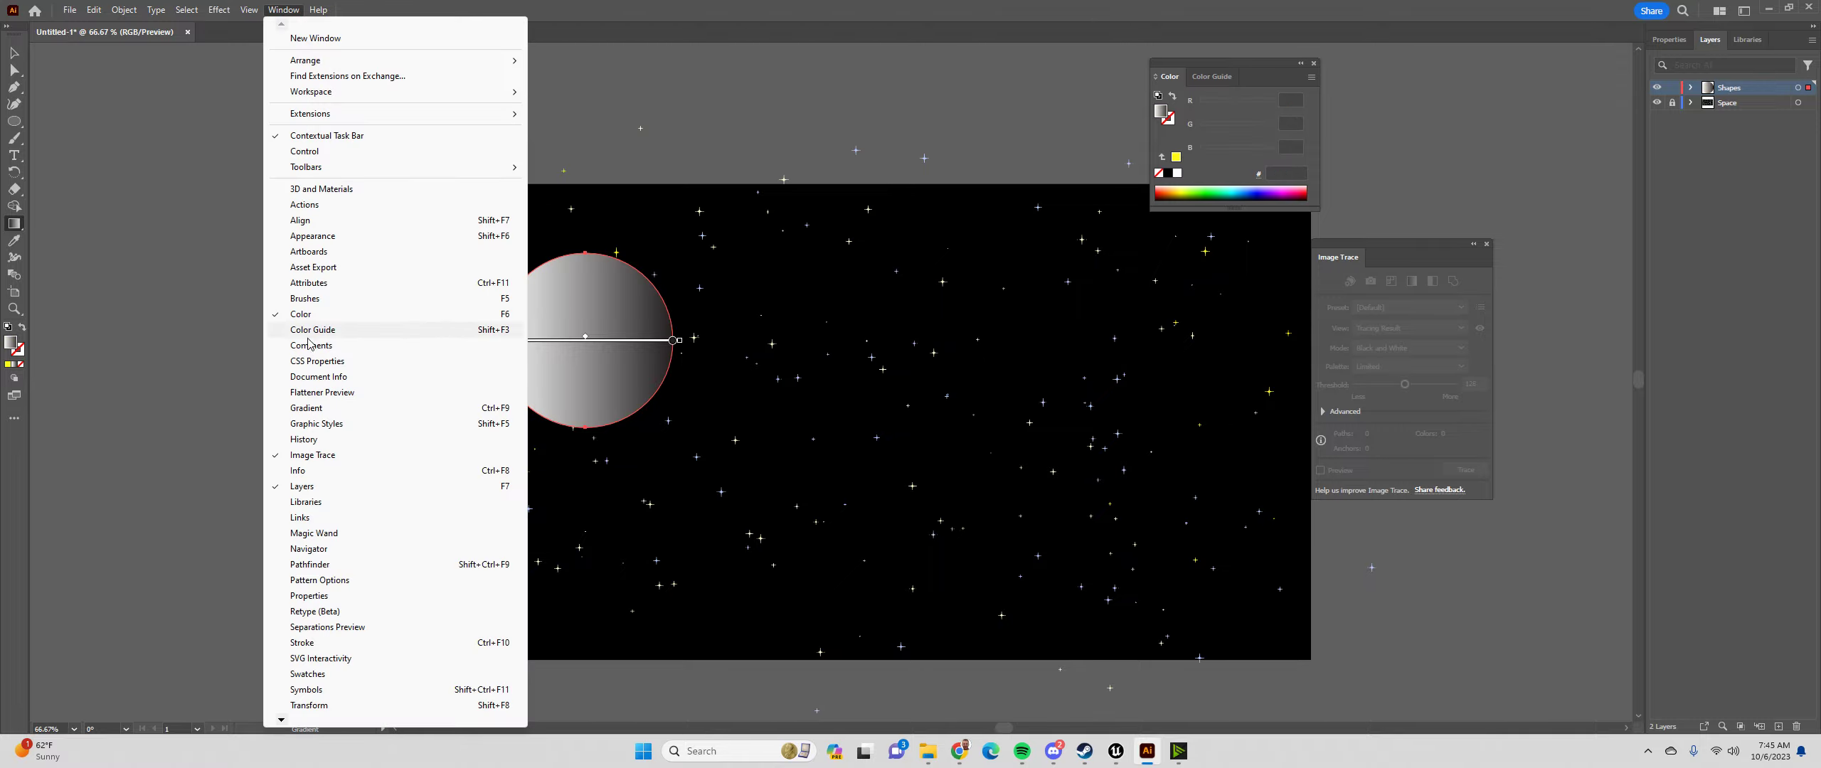
{"action": "left_click", "coordinate": [316, 408]}
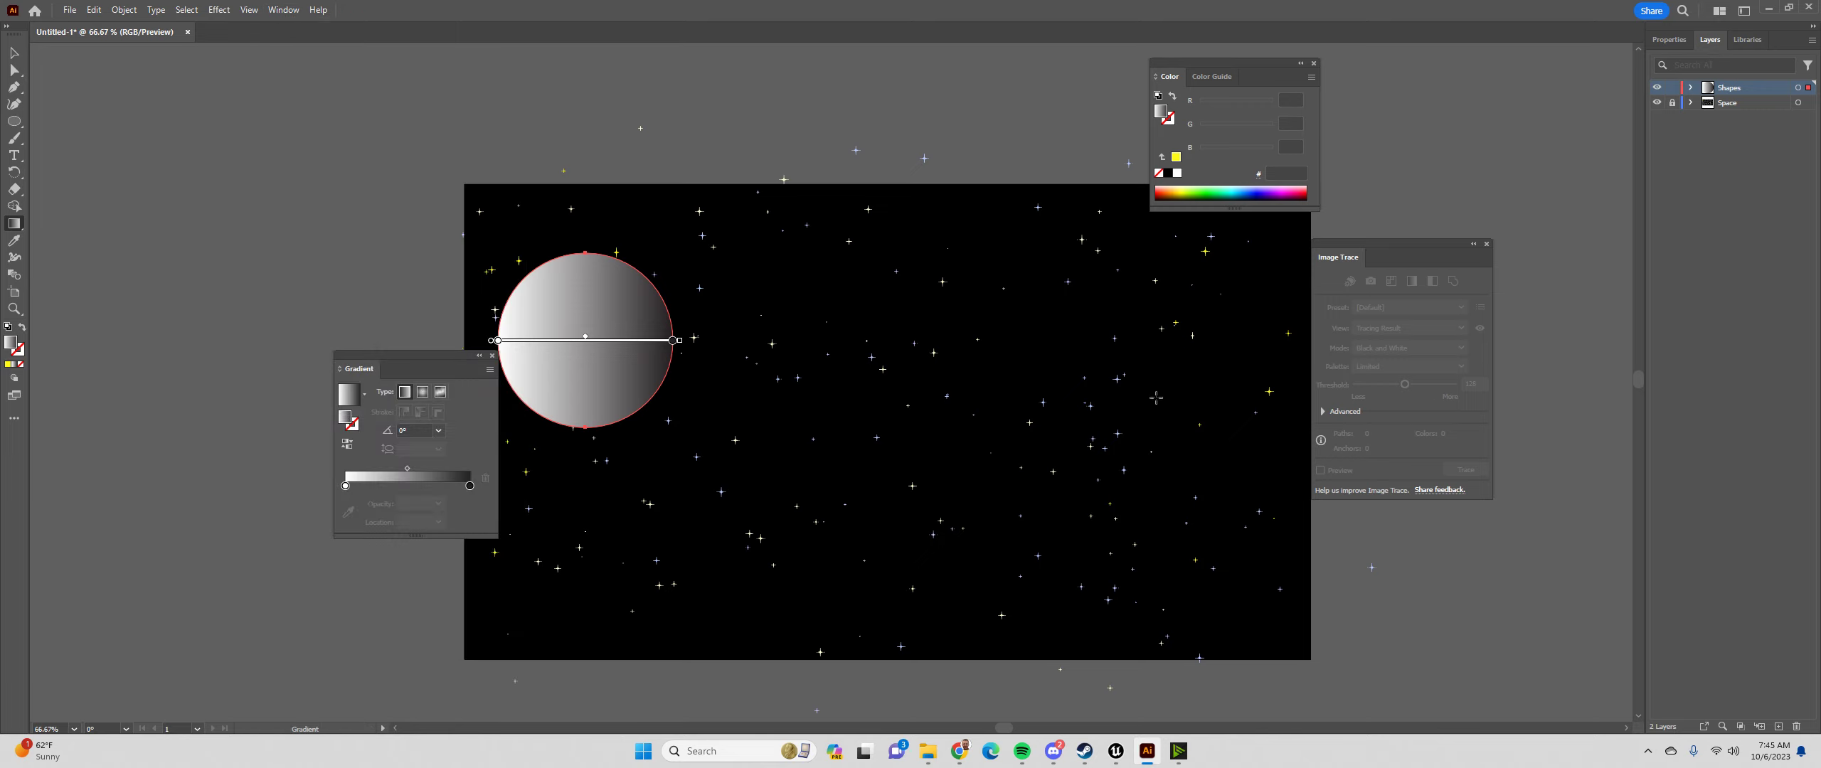
{"action": "left_click", "coordinate": [421, 394]}
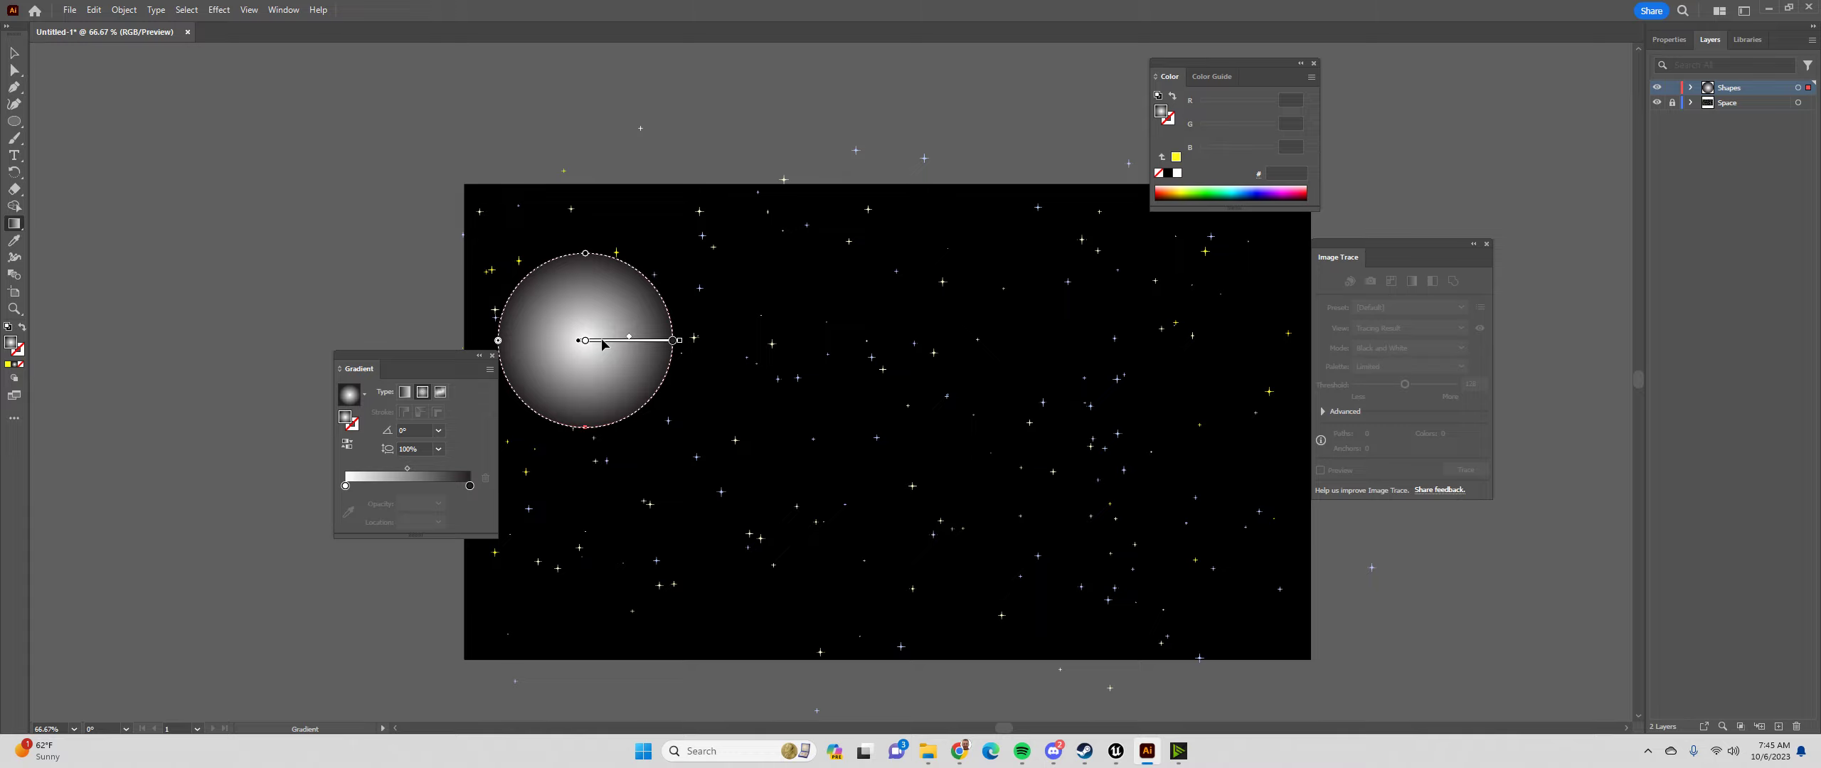
{"action": "left_click_drag", "start_coordinate": [602, 344], "coordinate": [637, 366]}
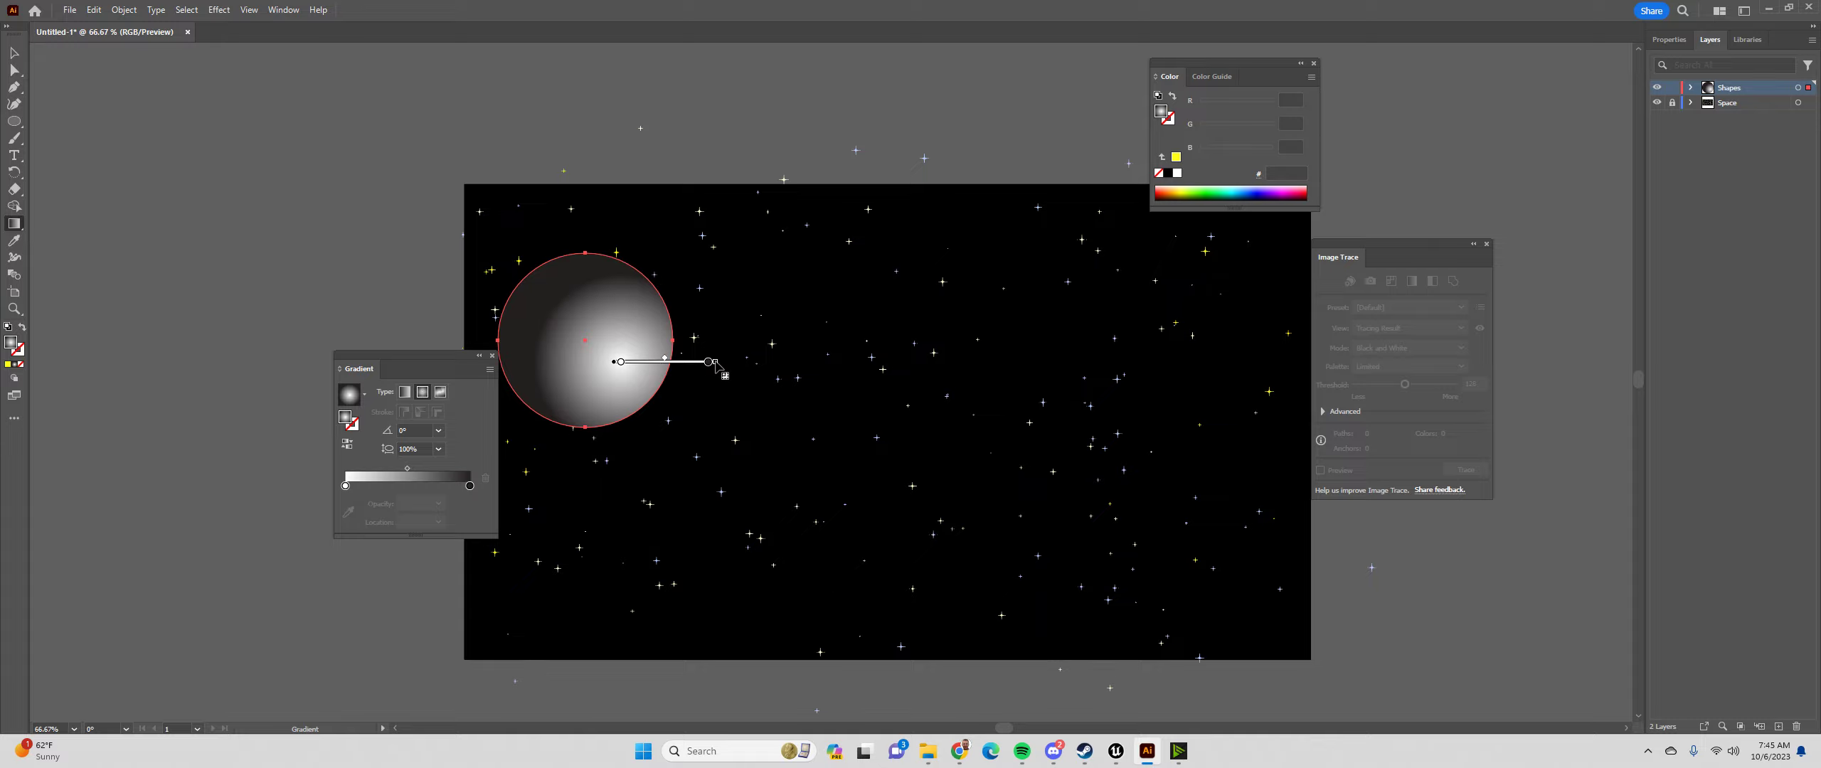
{"action": "left_click_drag", "start_coordinate": [715, 363], "coordinate": [732, 377]}
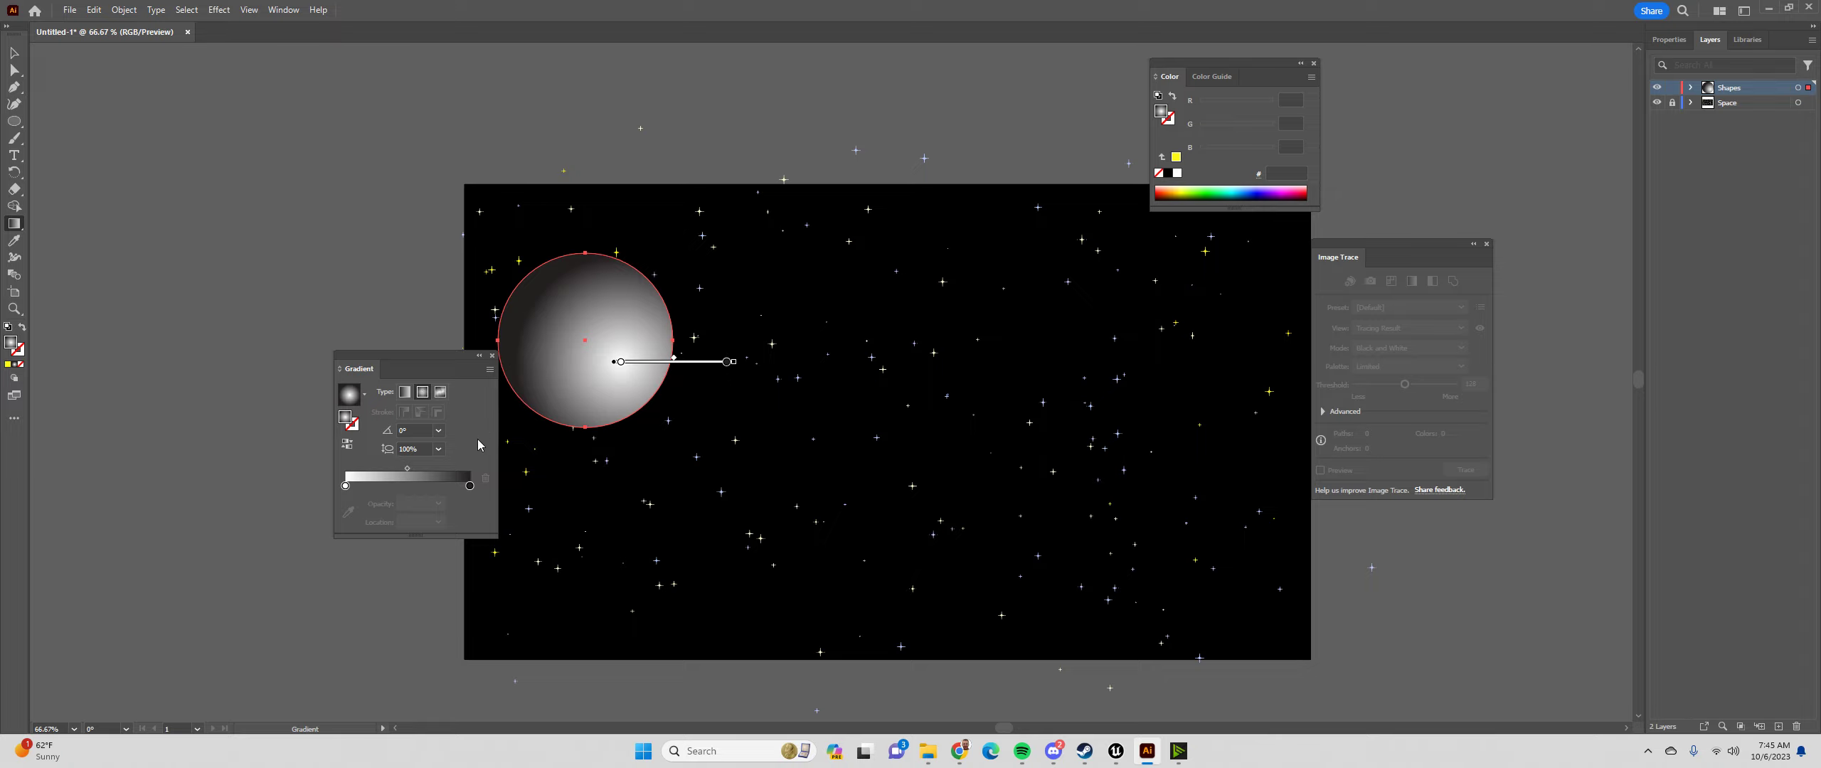
Set the outer stop of the circle's gradient to pure black
{"action": "double_click", "coordinate": [469, 485]}
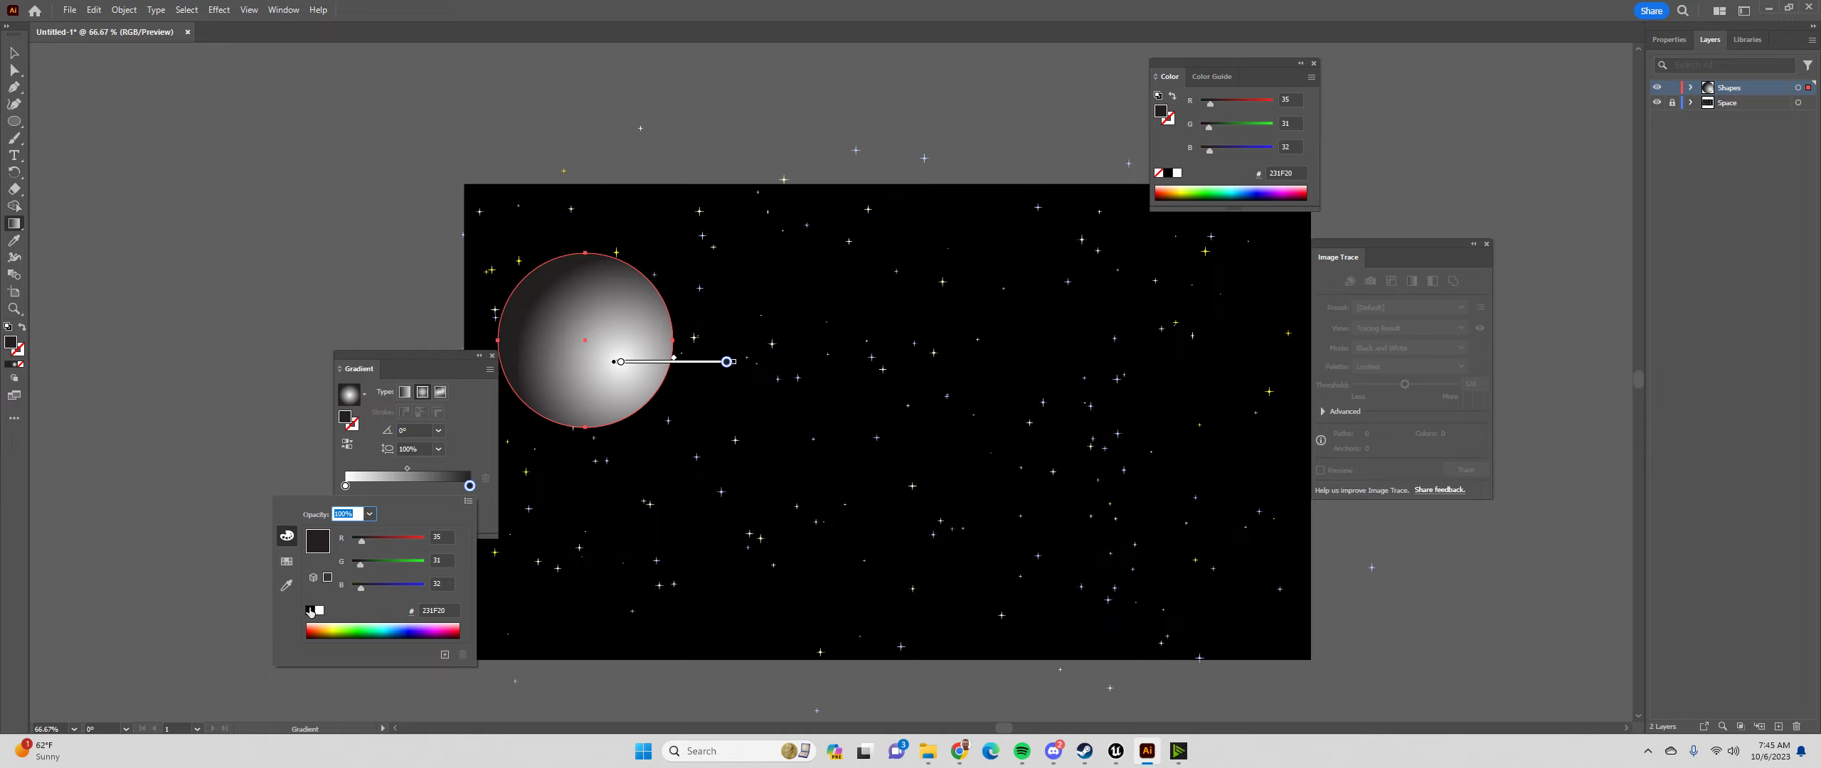
{"action": "left_click", "coordinate": [310, 610]}
{"action": "left_click", "coordinate": [467, 416]}
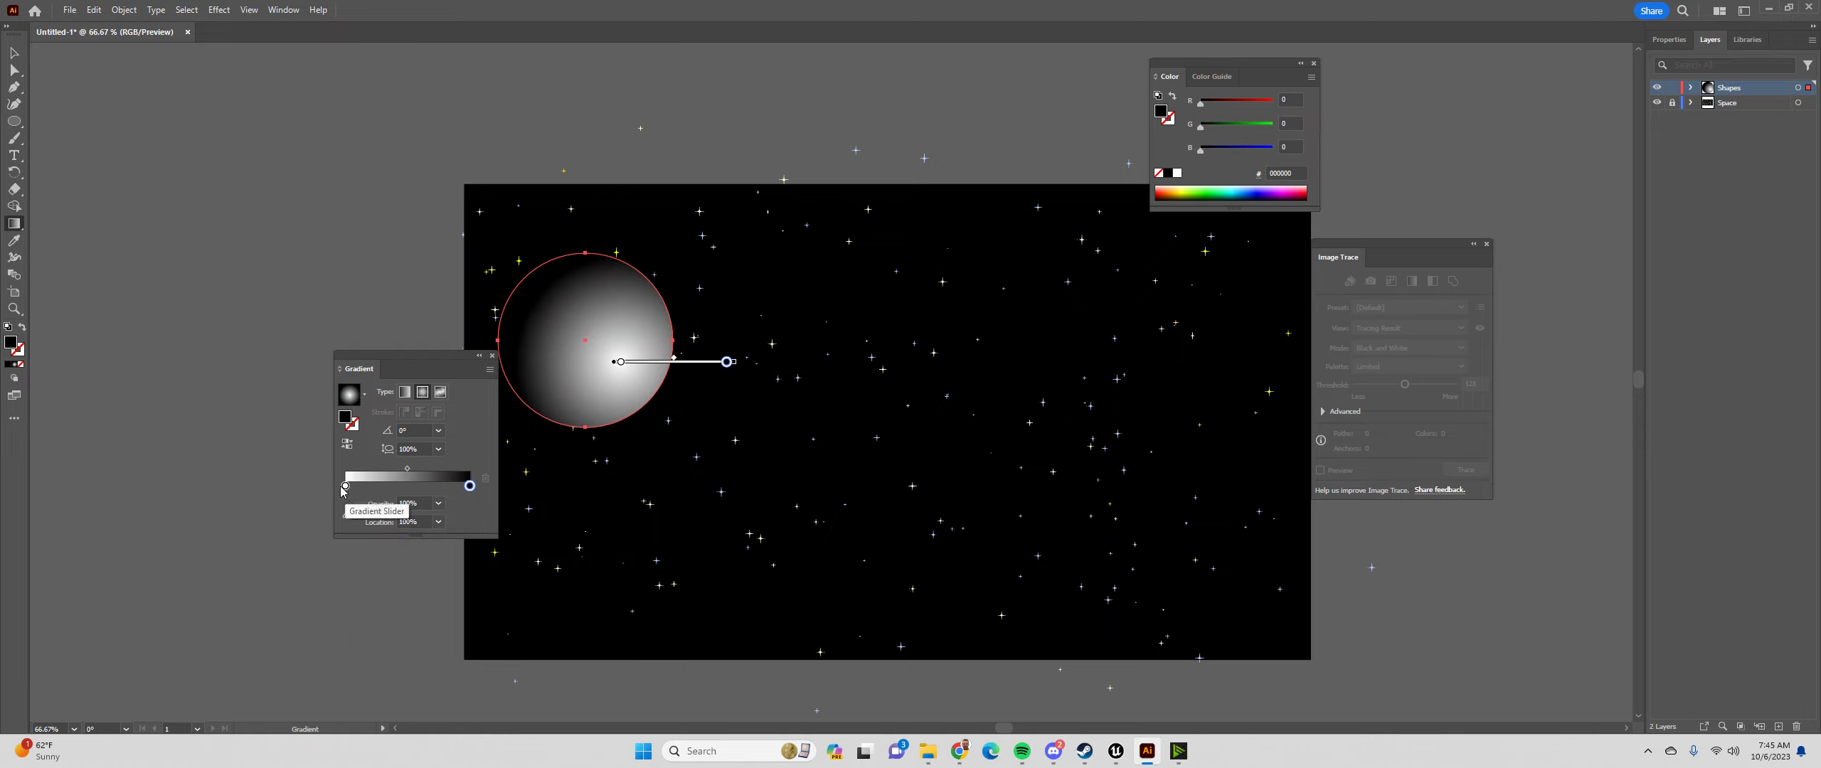
Add a gradient stop at 50% between the white and black stops, color it blue 007BFF, and deselect the circle
{"action": "double_click", "coordinate": [407, 486]}
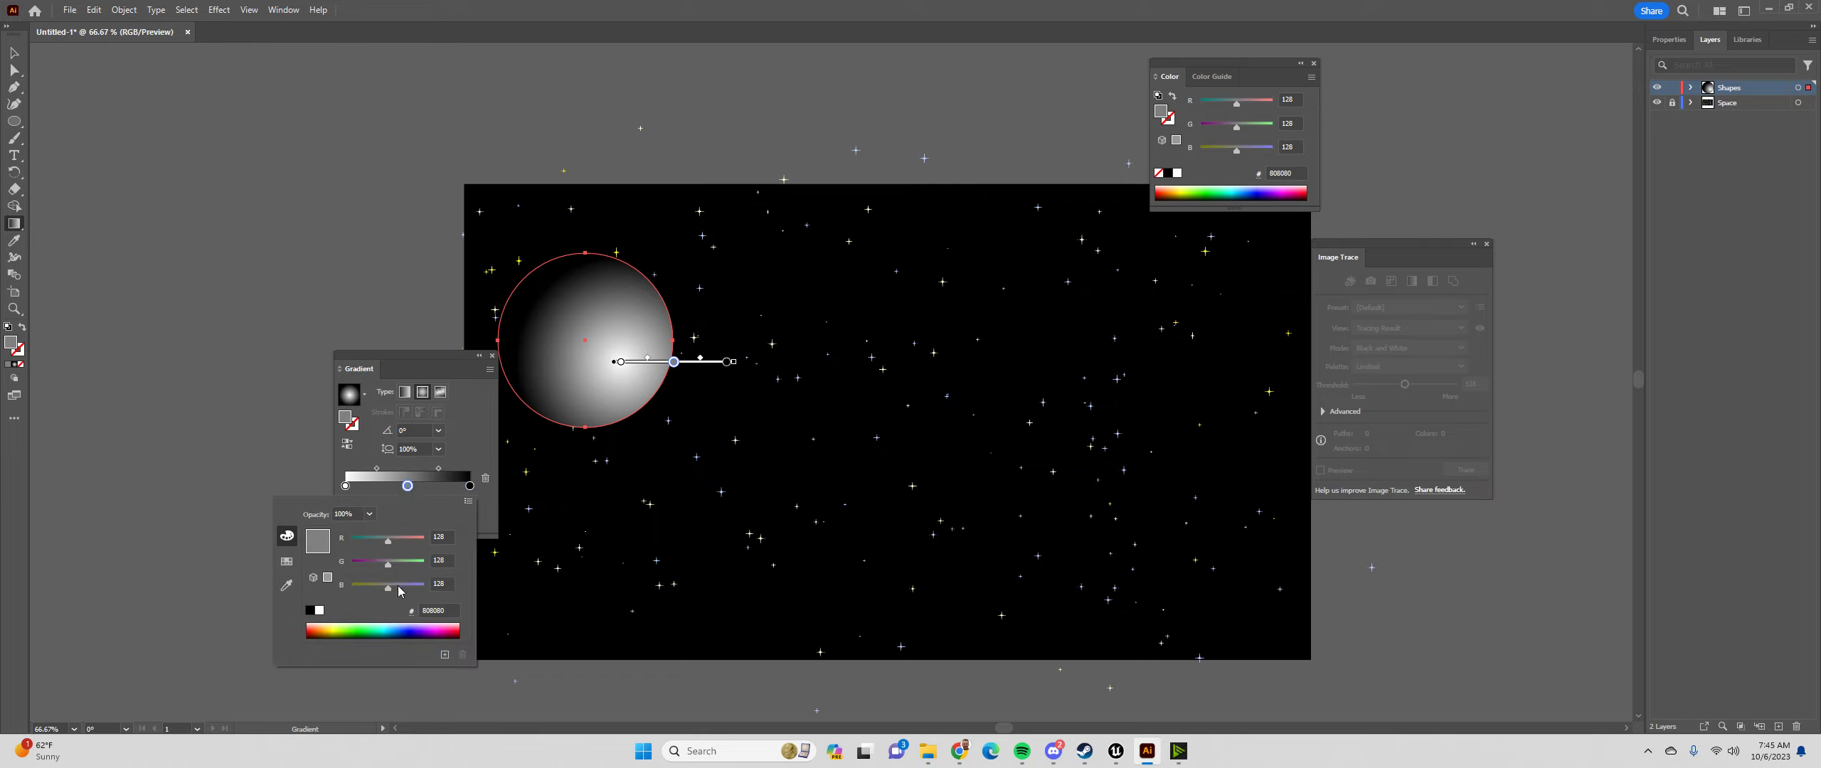
{"action": "left_click", "coordinate": [404, 627]}
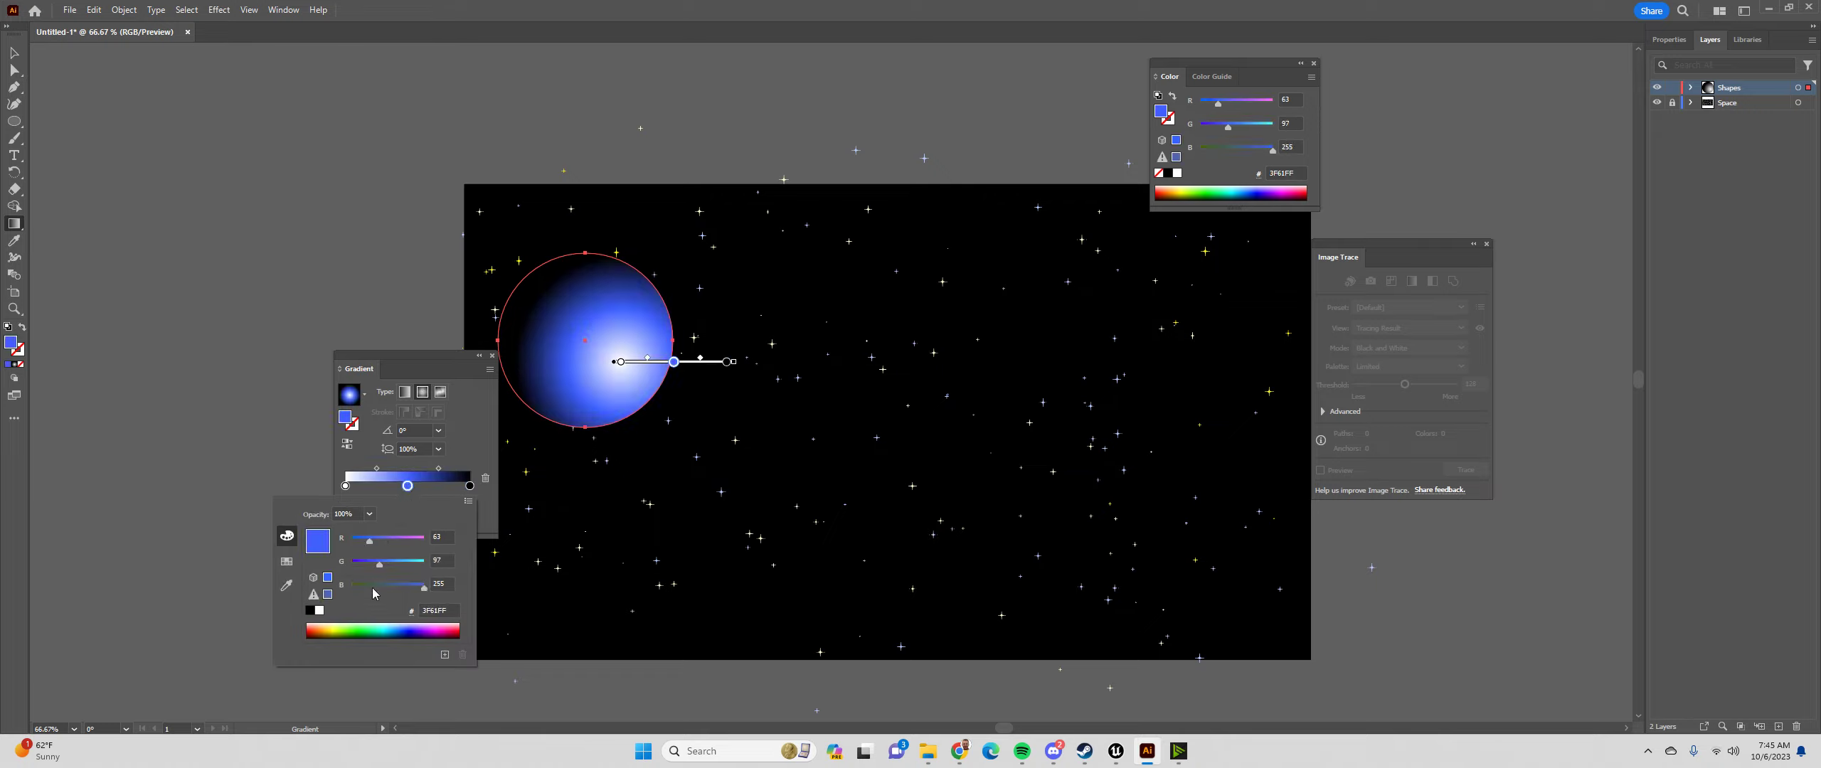
{"action": "left_click", "coordinate": [399, 628]}
{"action": "left_click", "coordinate": [456, 453]}
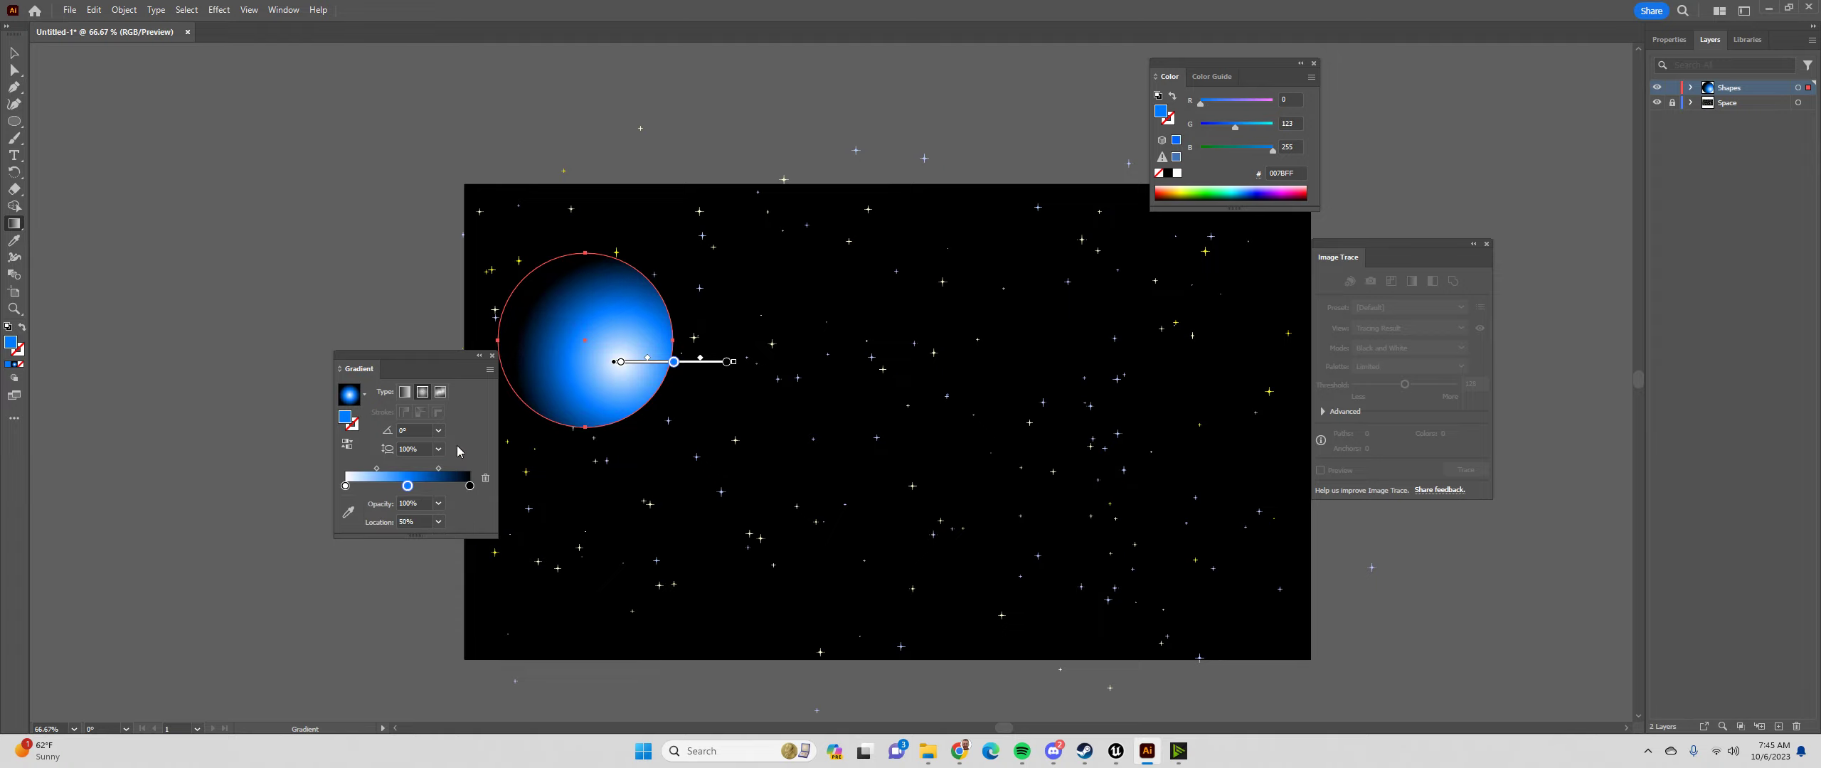
{"action": "left_click", "coordinate": [14, 53]}
{"action": "left_click", "coordinate": [193, 160]}
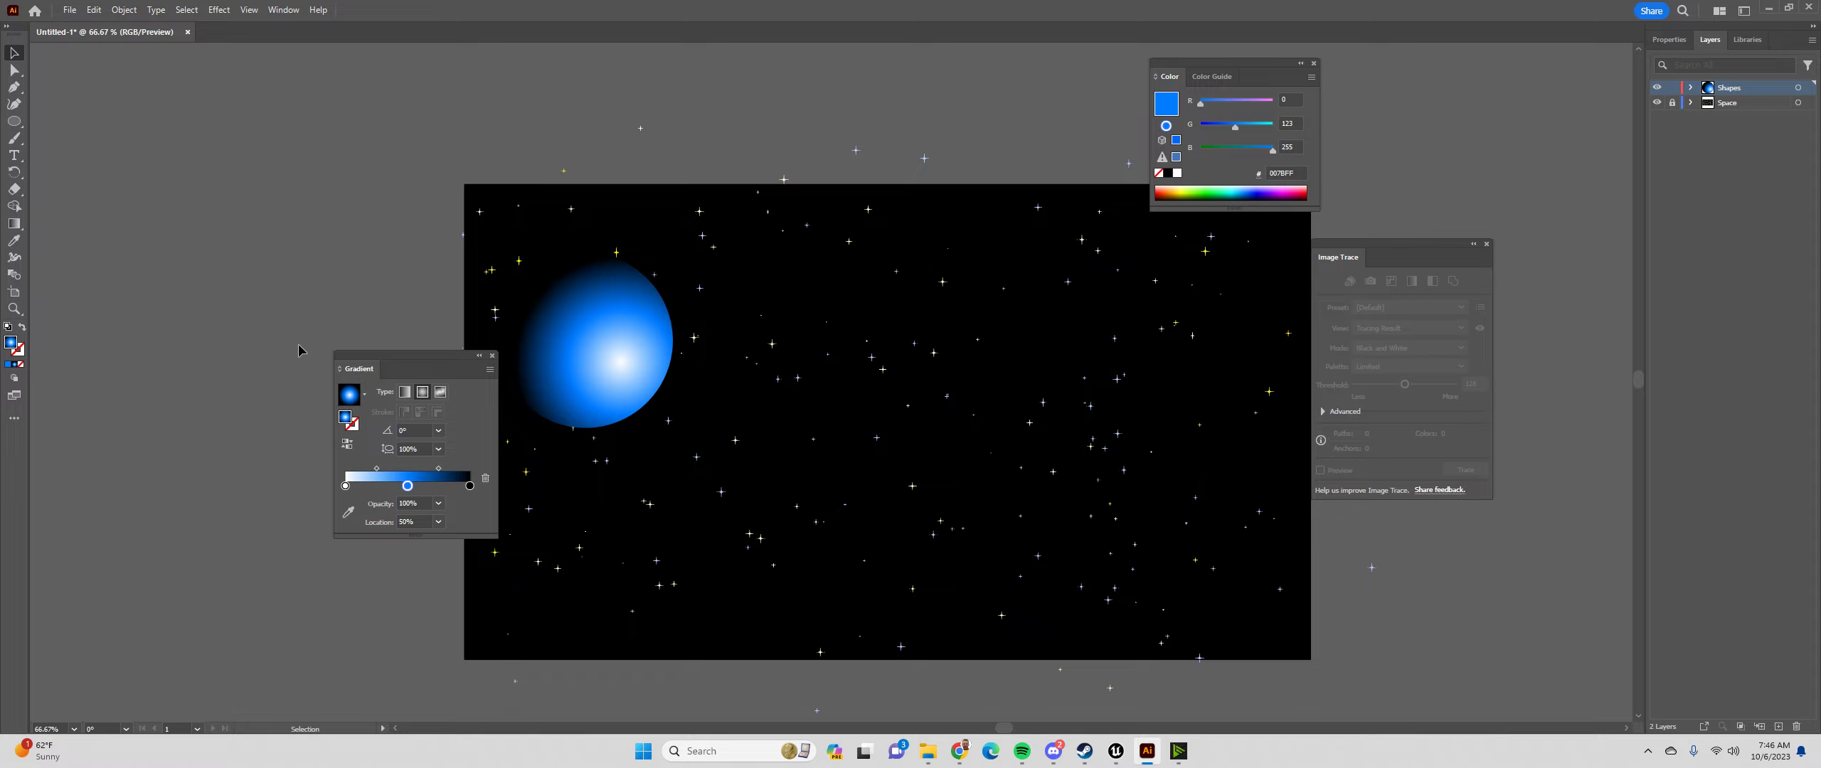
Duplicate the blue planet, scale the copy to less than half its size, and place it in the artboard's upper-right area
{"action": "left_click_drag", "start_coordinate": [412, 361], "coordinate": [279, 345]}
{"action": "left_click_drag", "start_coordinate": [627, 360], "coordinate": [859, 435]}
{"action": "left_click_drag", "start_coordinate": [904, 328], "coordinate": [1052, 350]}
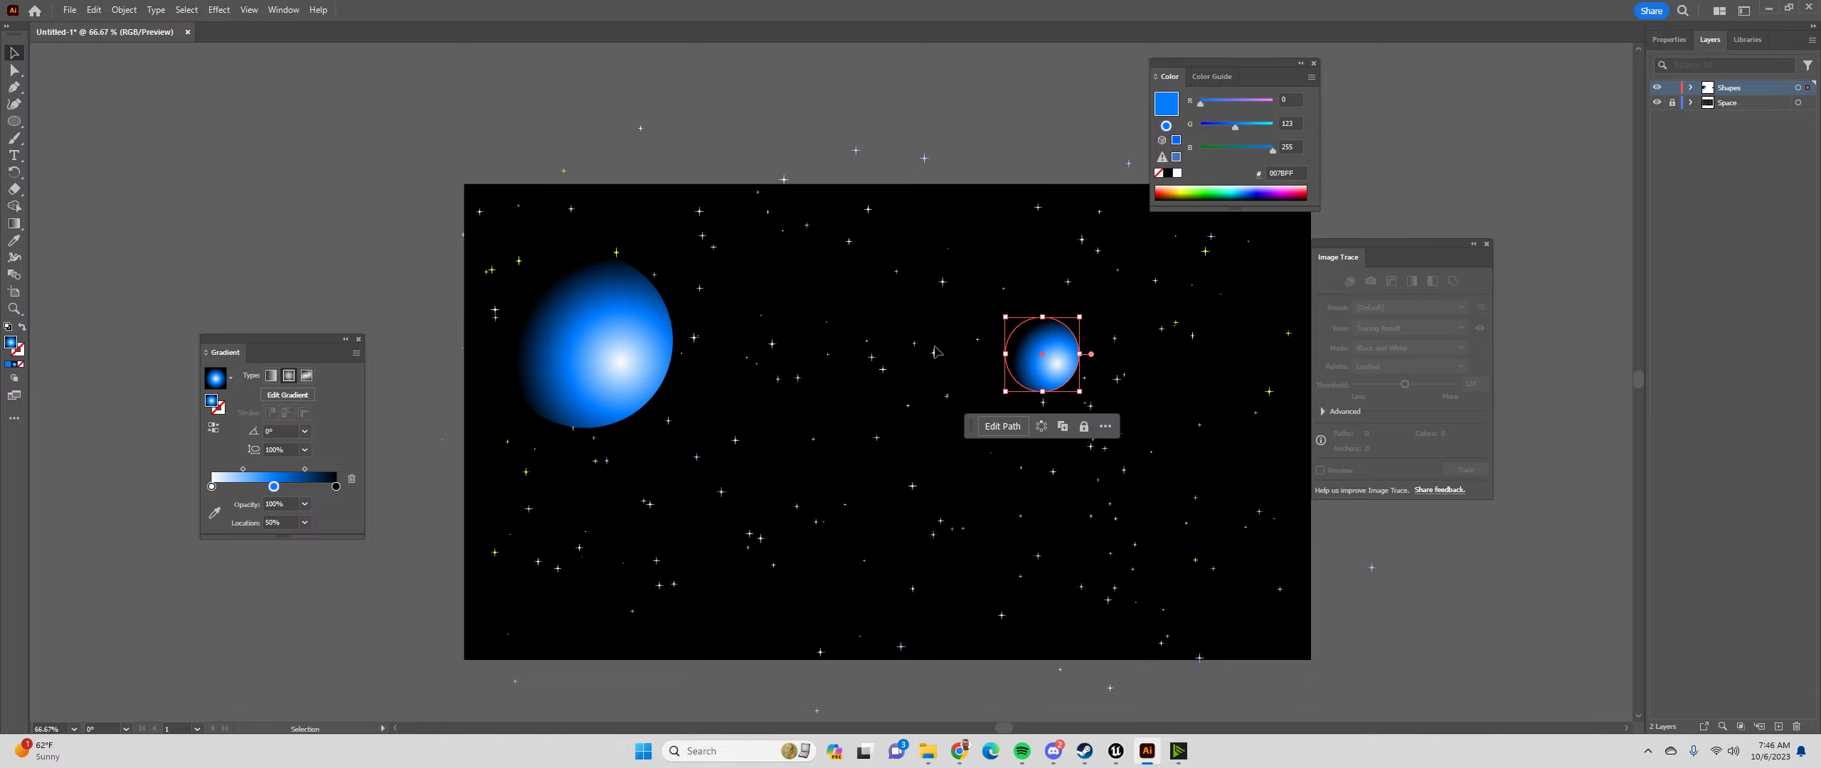
Change the small planet's middle gradient stop to pinkish red FF154F and deselect the planet
{"action": "double_click", "coordinate": [273, 486]}
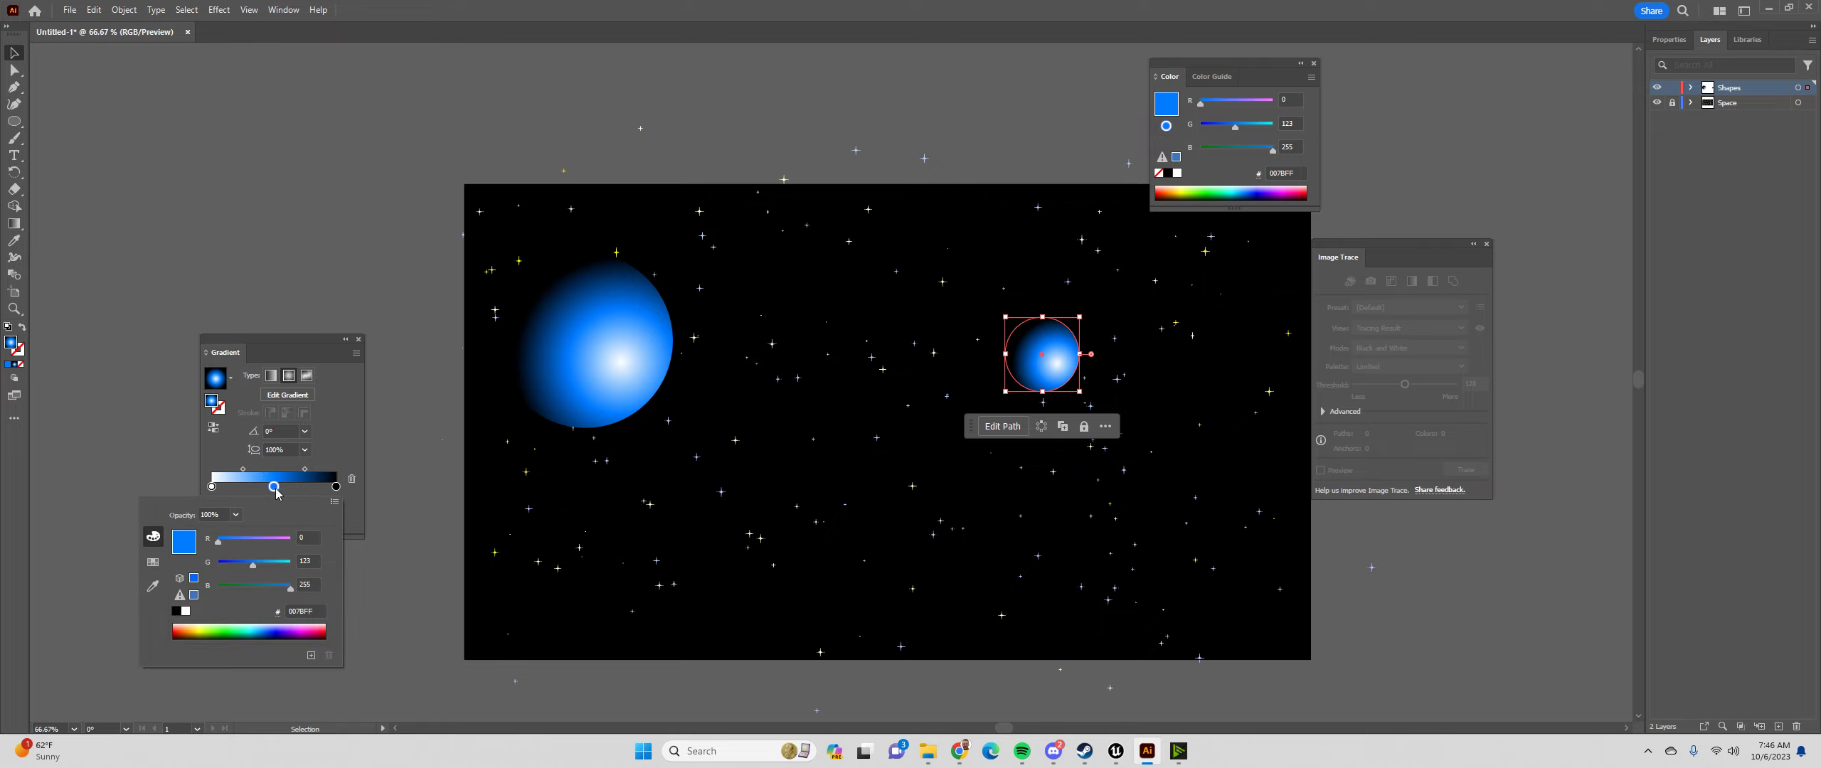
{"action": "left_click", "coordinate": [318, 629]}
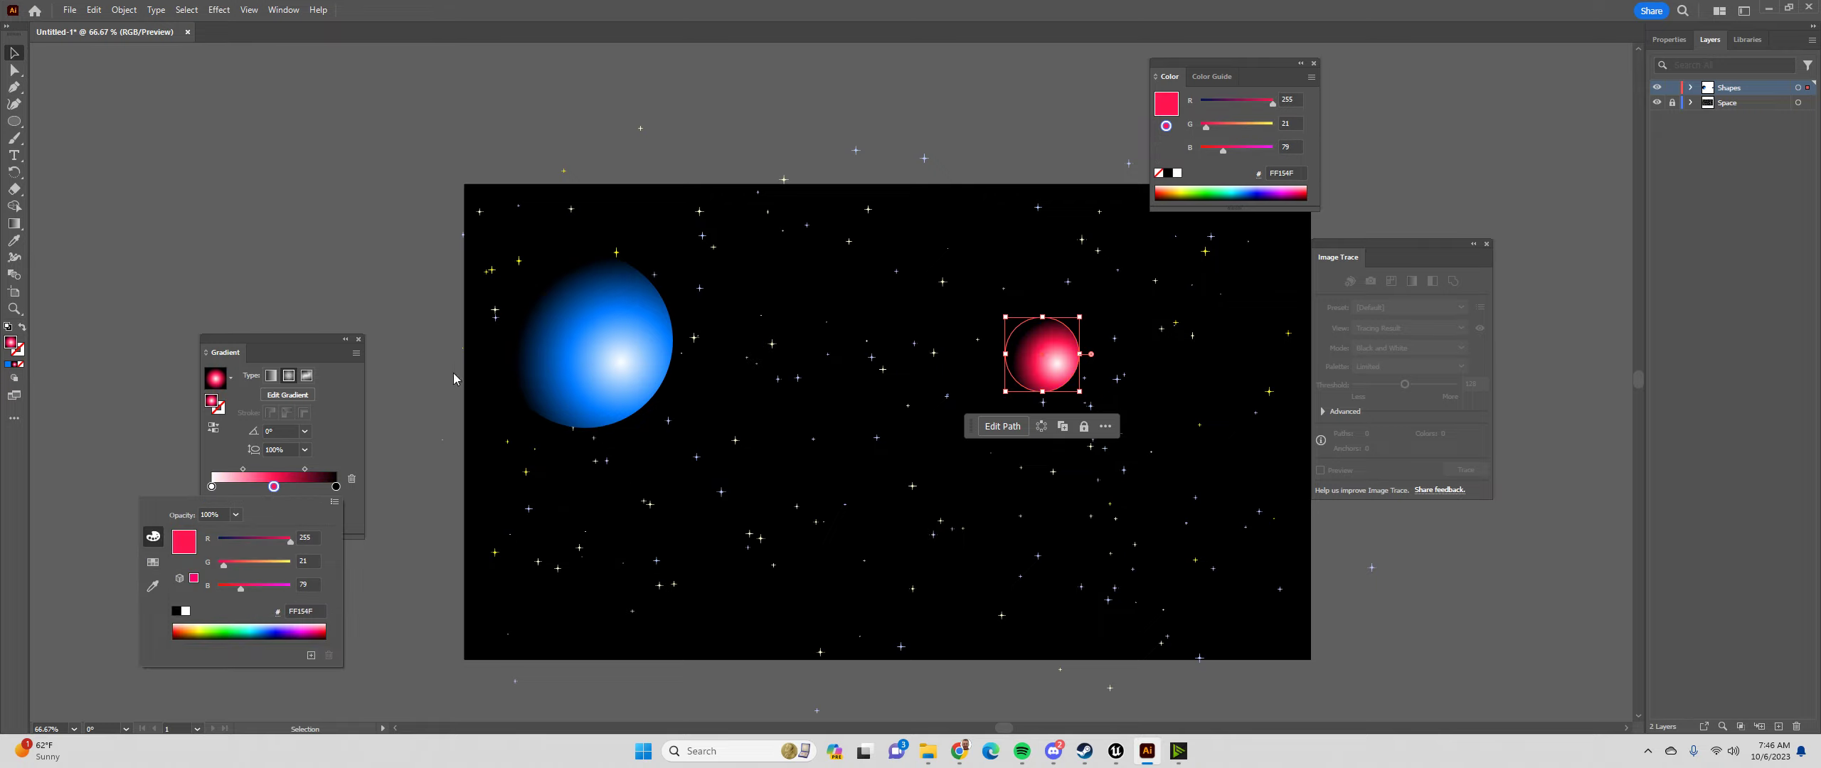
{"action": "left_click", "coordinate": [187, 145]}
{"action": "left_click", "coordinate": [189, 148]}
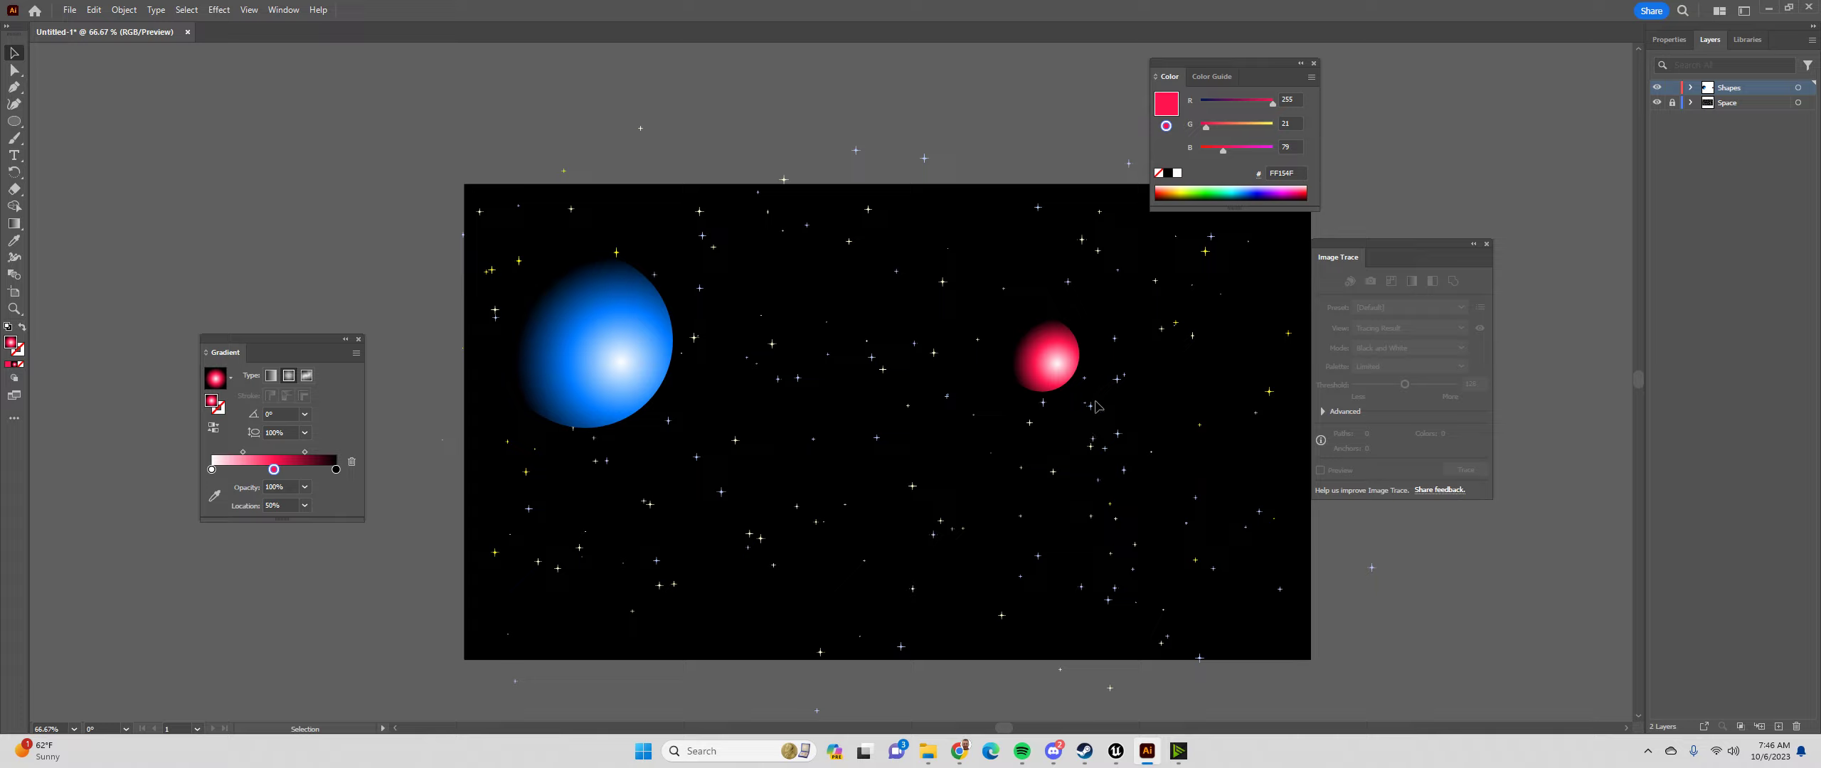
{"action": "left_click", "coordinate": [1045, 369]}
{"action": "left_click", "coordinate": [240, 274]}
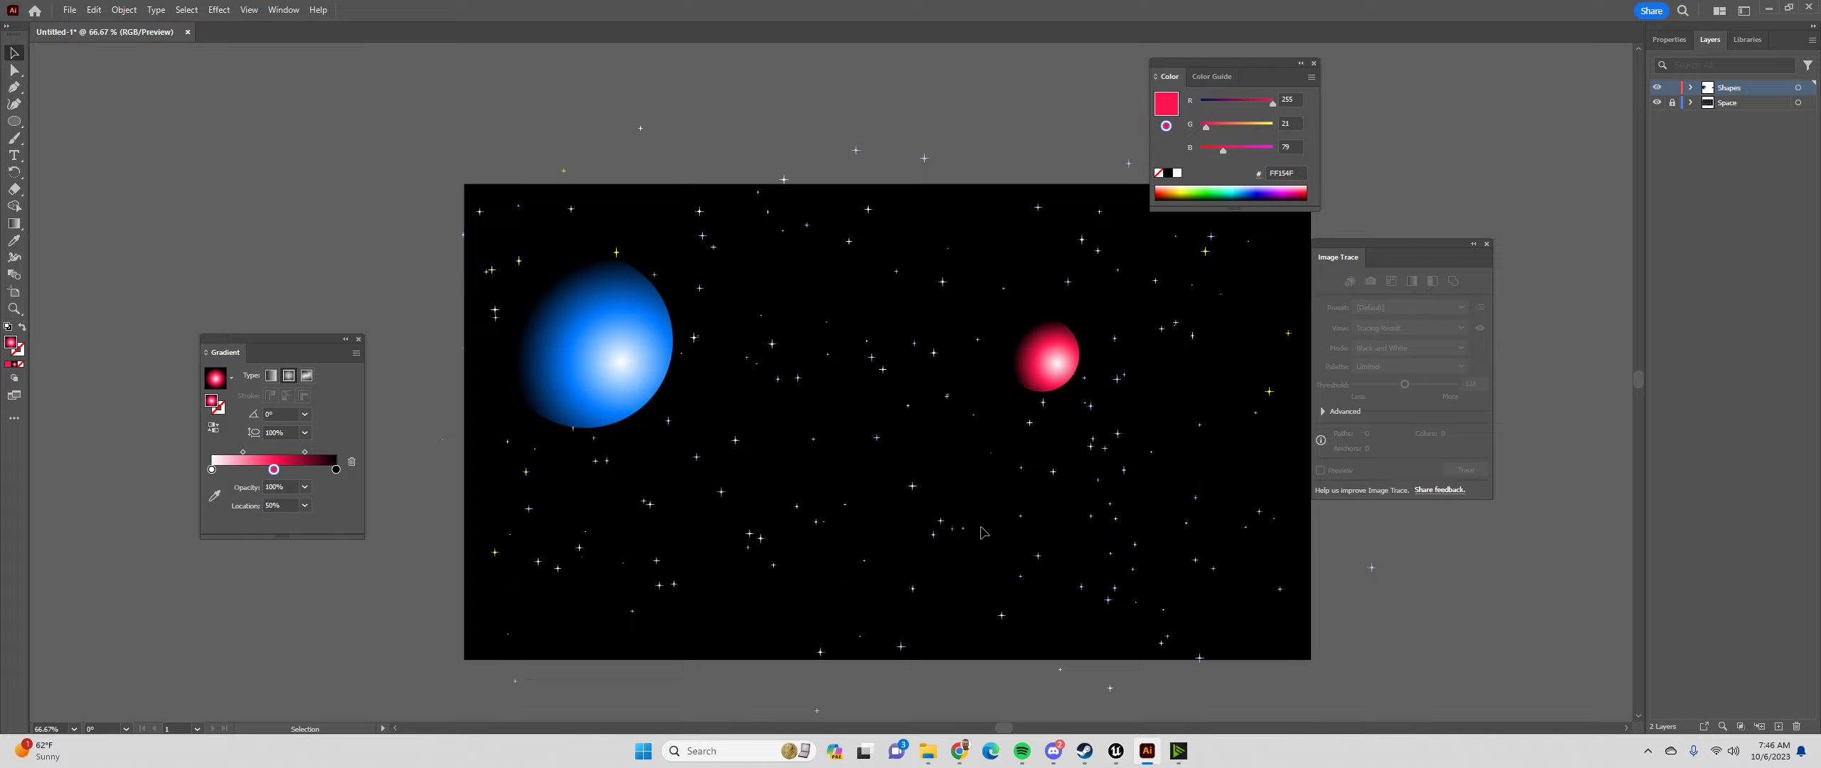
Draw a large circle about 516 px wide over the artboard's lower-right corner, extending past its edges
{"action": "left_click", "coordinate": [14, 120]}
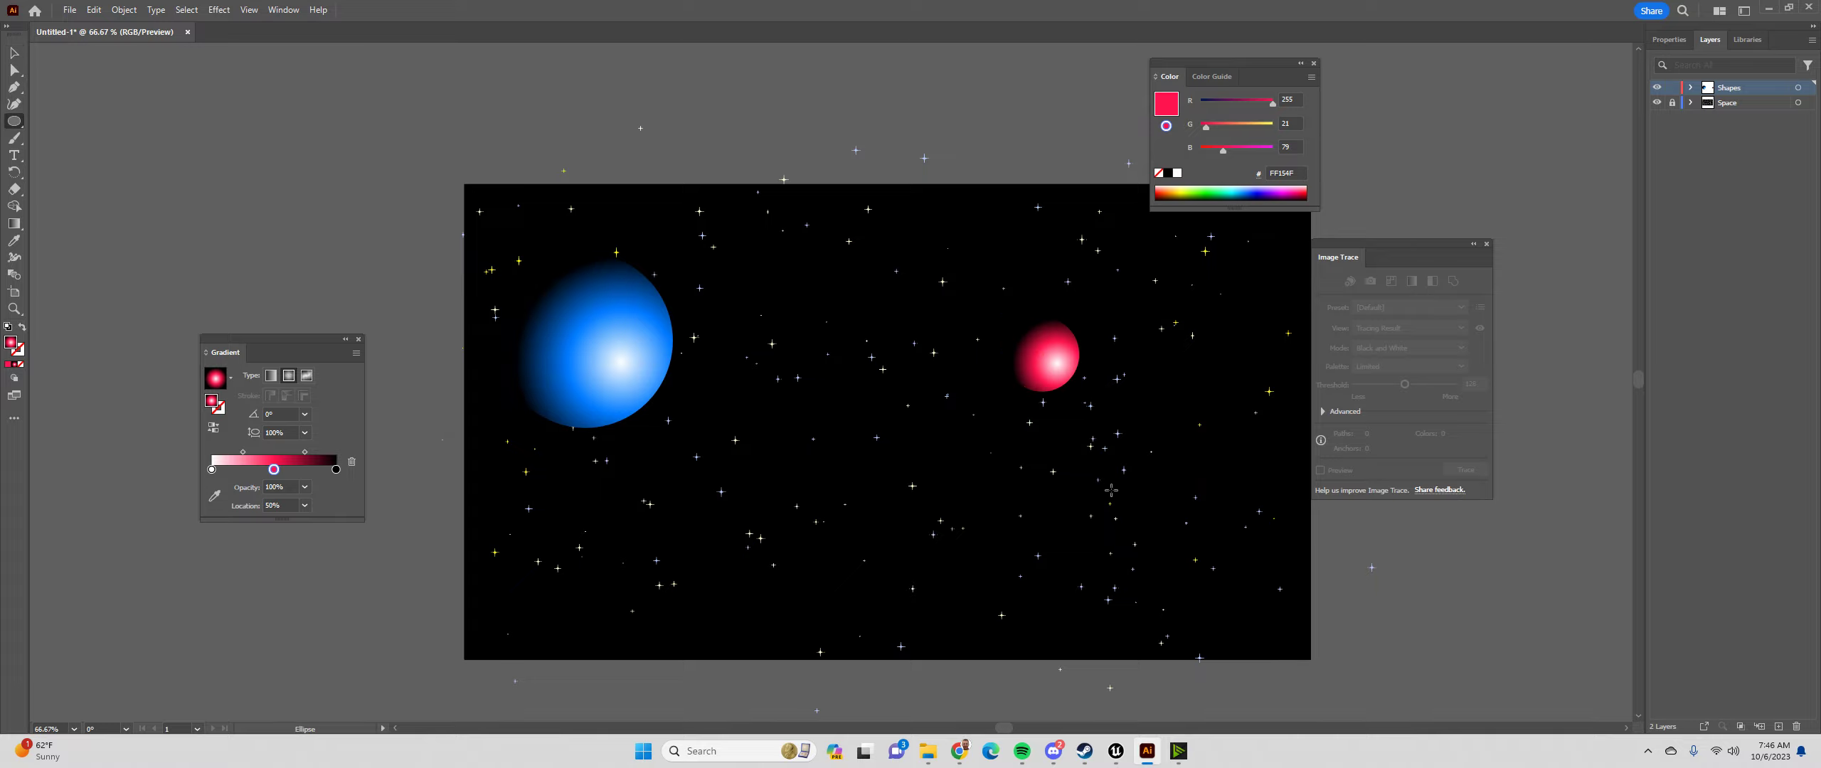
{"action": "left_click_drag", "start_coordinate": [1074, 487], "coordinate": [1393, 721]}
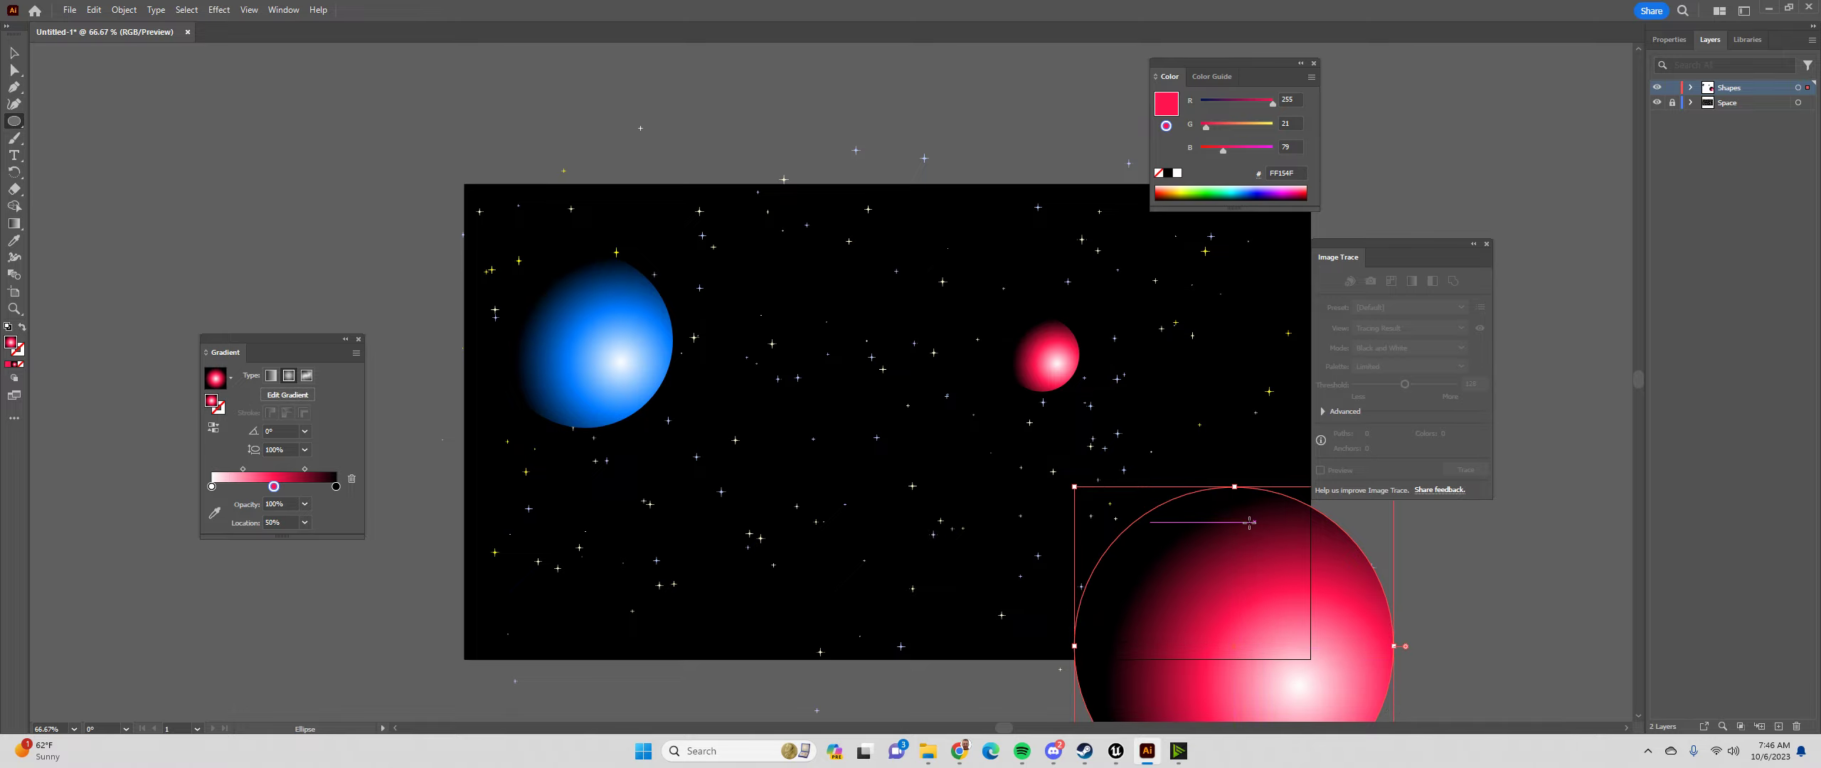
{"action": "scroll", "coordinate": [1231, 543], "scroll_direction": "down", "scroll_amount": 1}
{"action": "scroll", "coordinate": [1232, 542], "scroll_direction": "up", "scroll_amount": 1}
{"action": "scroll", "coordinate": [1241, 511], "scroll_direction": "down", "scroll_amount": 2}
{"action": "scroll", "coordinate": [1241, 511], "scroll_direction": "right", "scroll_amount": 3}
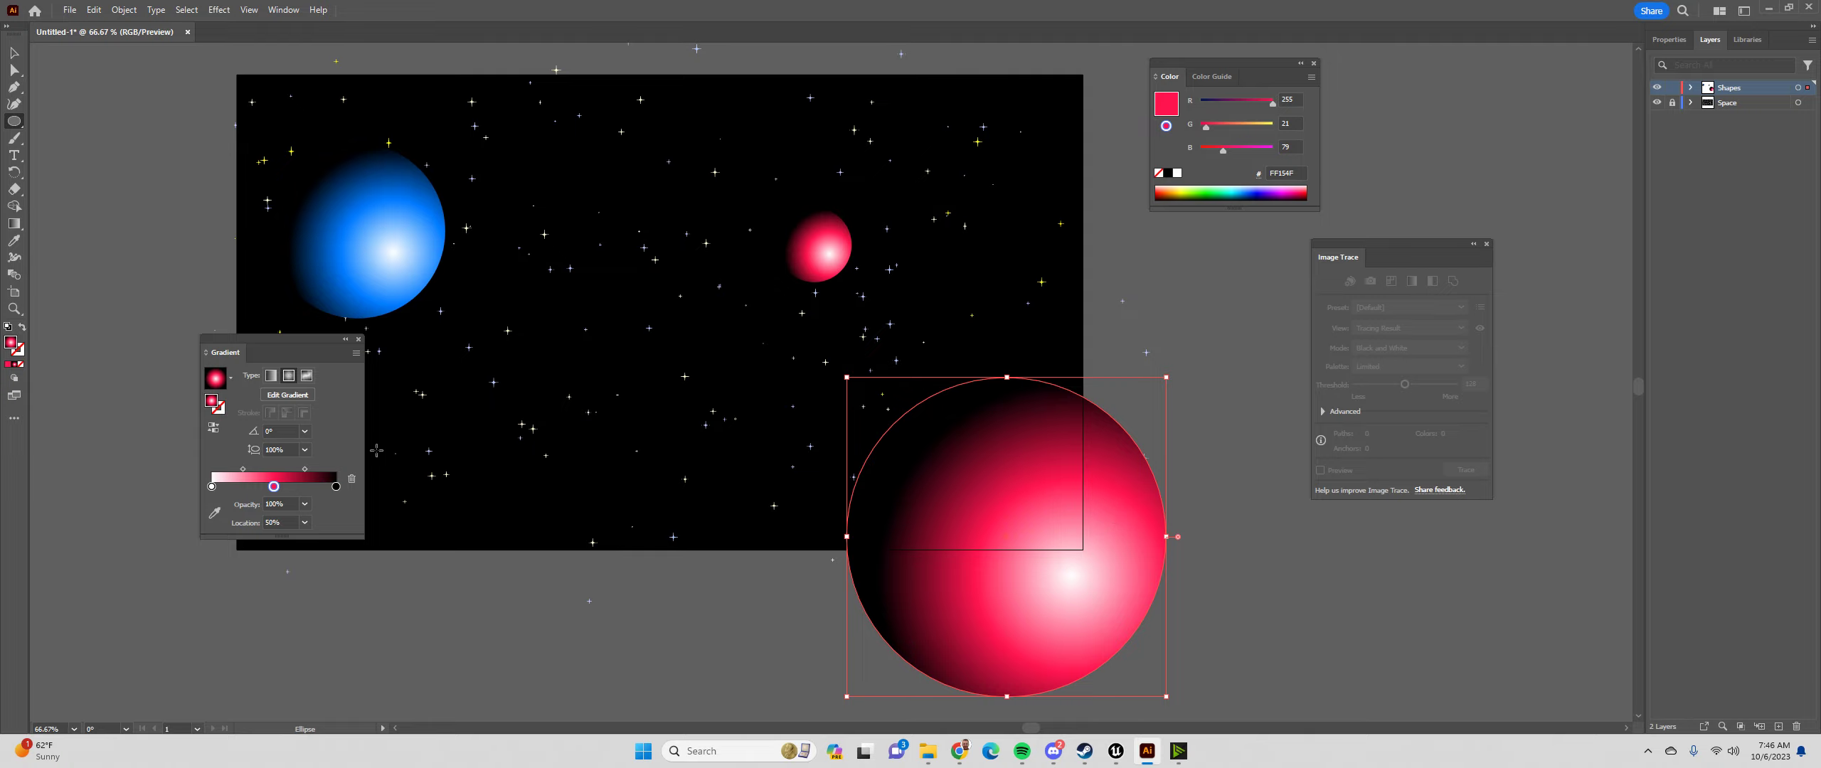
{"action": "left_click", "coordinate": [275, 486]}
{"action": "left_click", "coordinate": [999, 546]}
{"action": "left_click", "coordinate": [944, 404]}
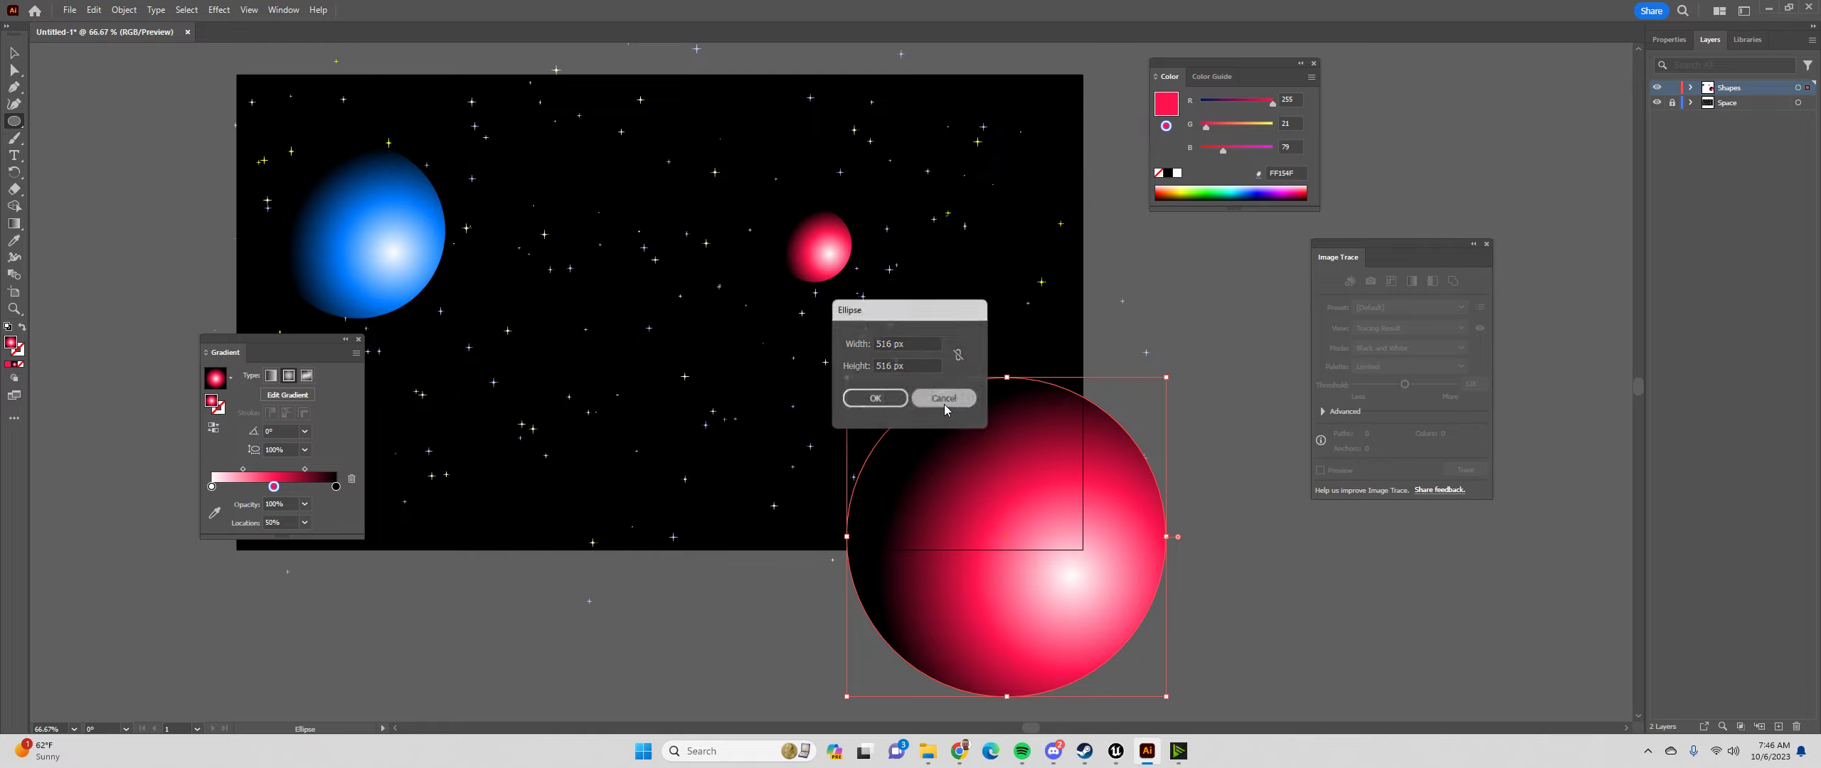
Redraw the large circle's radial gradient so it starts at the circle's center and ends at its right edge
{"action": "key", "text": "g"}
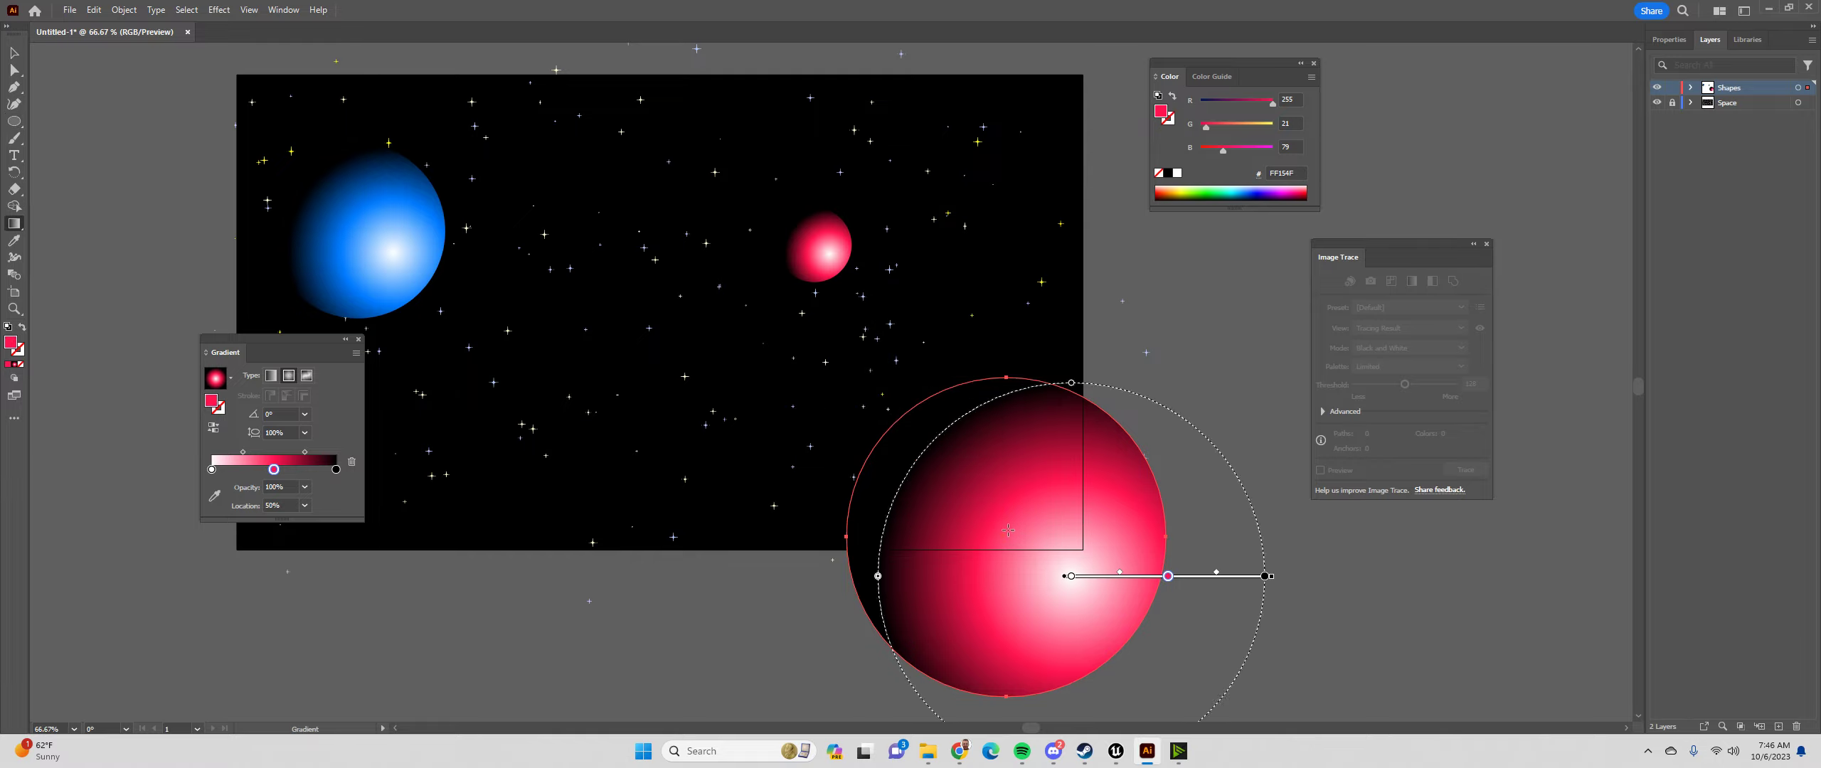
{"action": "mouse_move", "coordinate": [943, 535]}
{"action": "left_mouse_down"}
{"action": "mouse_move", "coordinate": [1260, 630]}
{"action": "mouse_move", "coordinate": [901, 522]}
{"action": "mouse_move", "coordinate": [1141, 530]}
{"action": "left_mouse_up"}
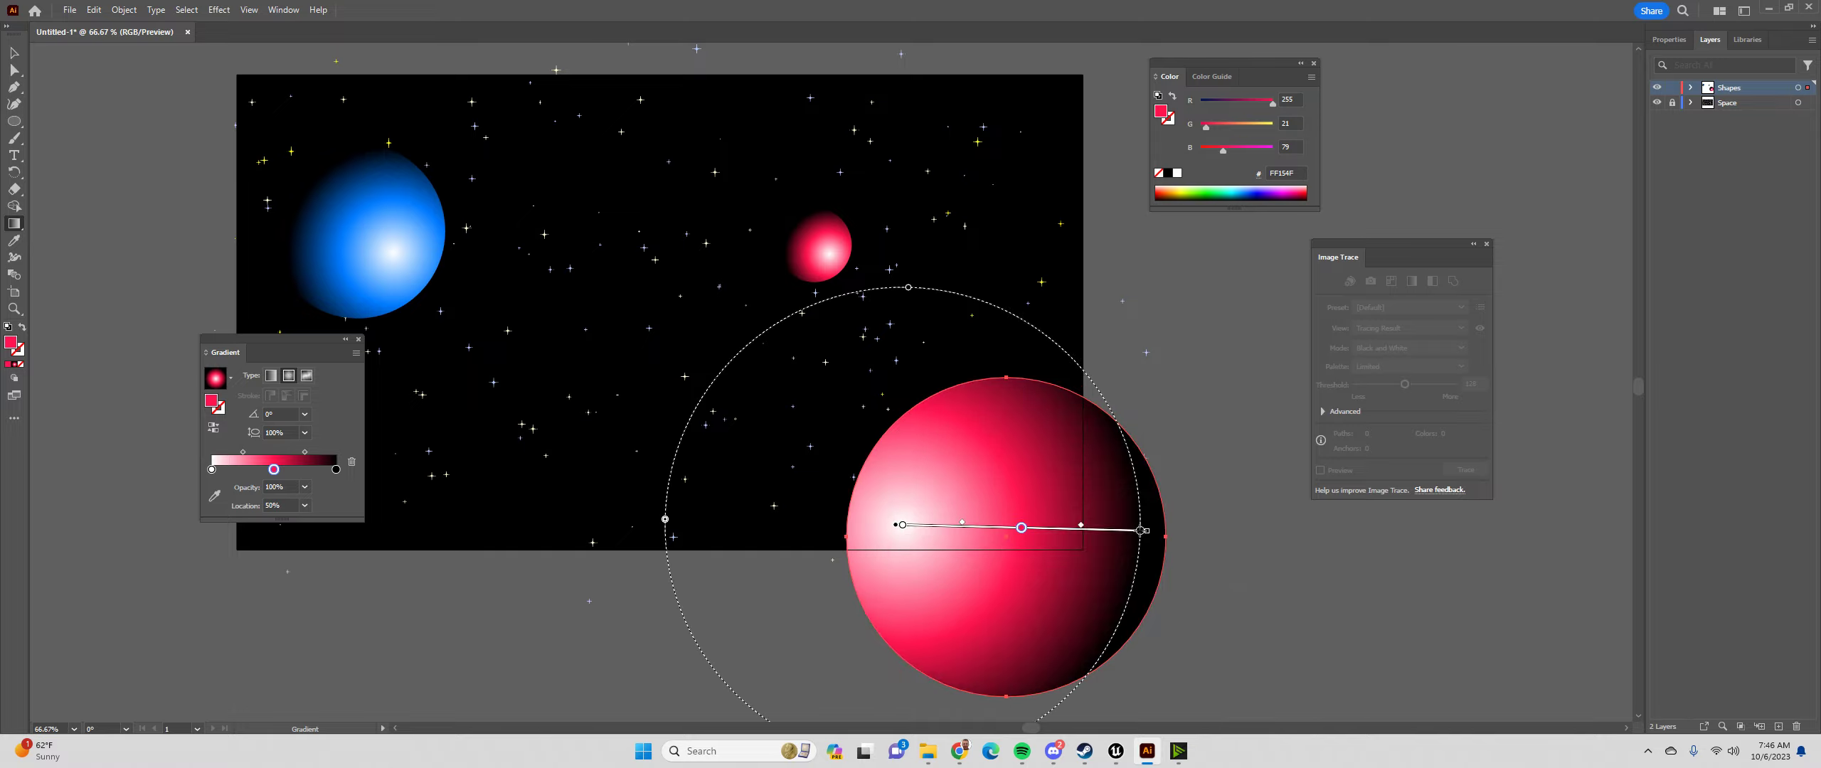
{"action": "mouse_move", "coordinate": [1018, 546]}
{"action": "left_mouse_down"}
{"action": "mouse_move", "coordinate": [1175, 551]}
{"action": "mouse_move", "coordinate": [1111, 543]}
{"action": "left_mouse_up"}
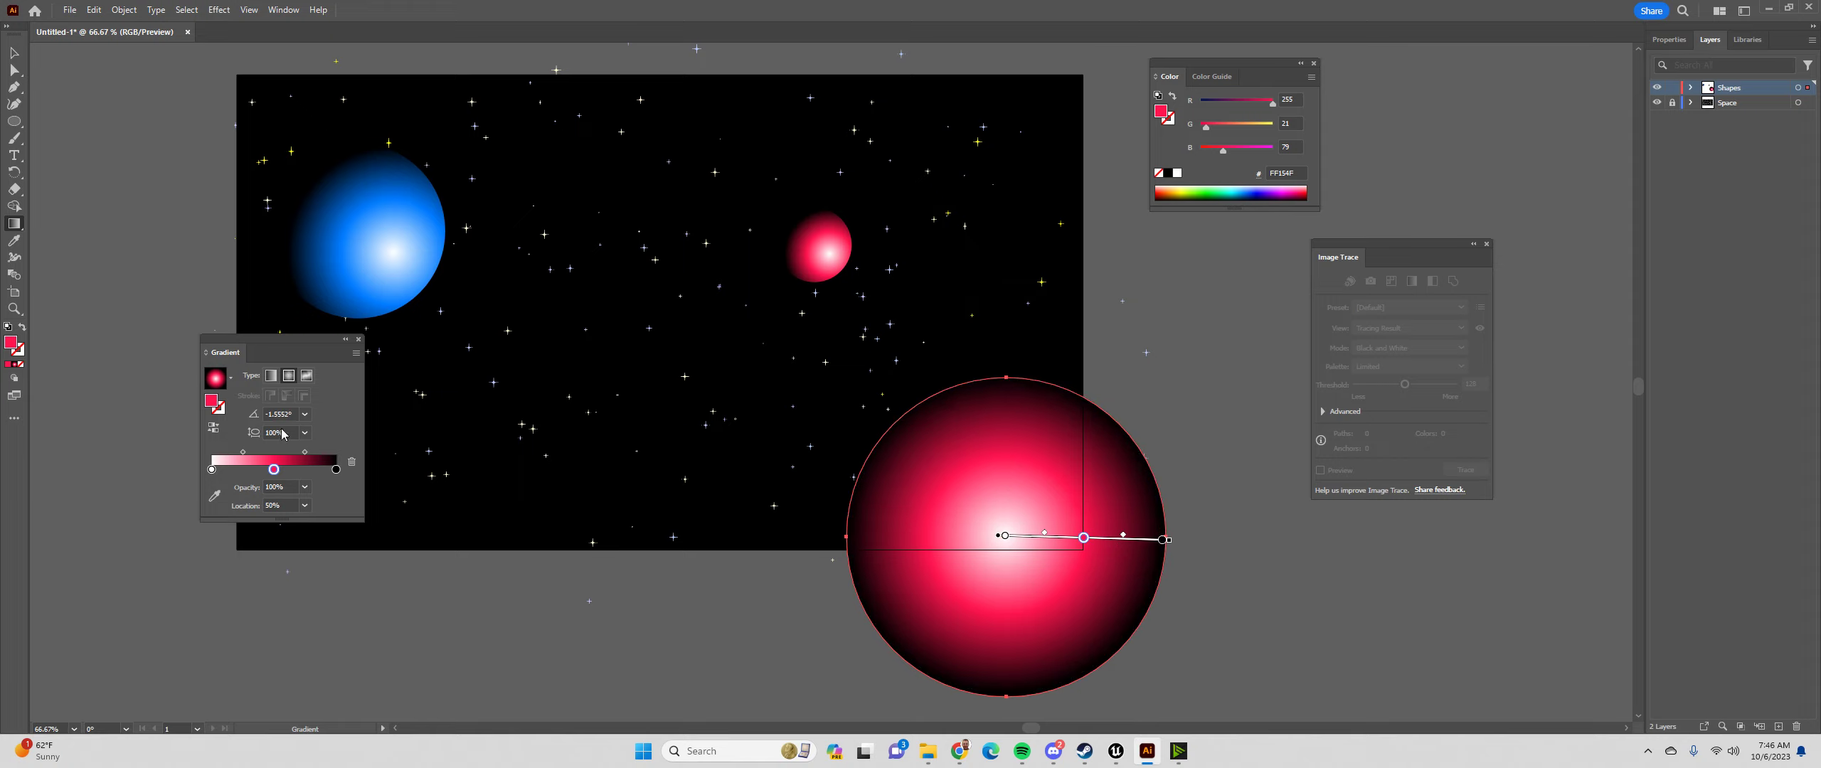
Set the large circle's outer gradient stop to yellow FFF315 and move the red middle stop to about 54%
{"action": "left_click_drag", "start_coordinate": [335, 469], "coordinate": [336, 469]}
{"action": "double_click", "coordinate": [336, 469]}
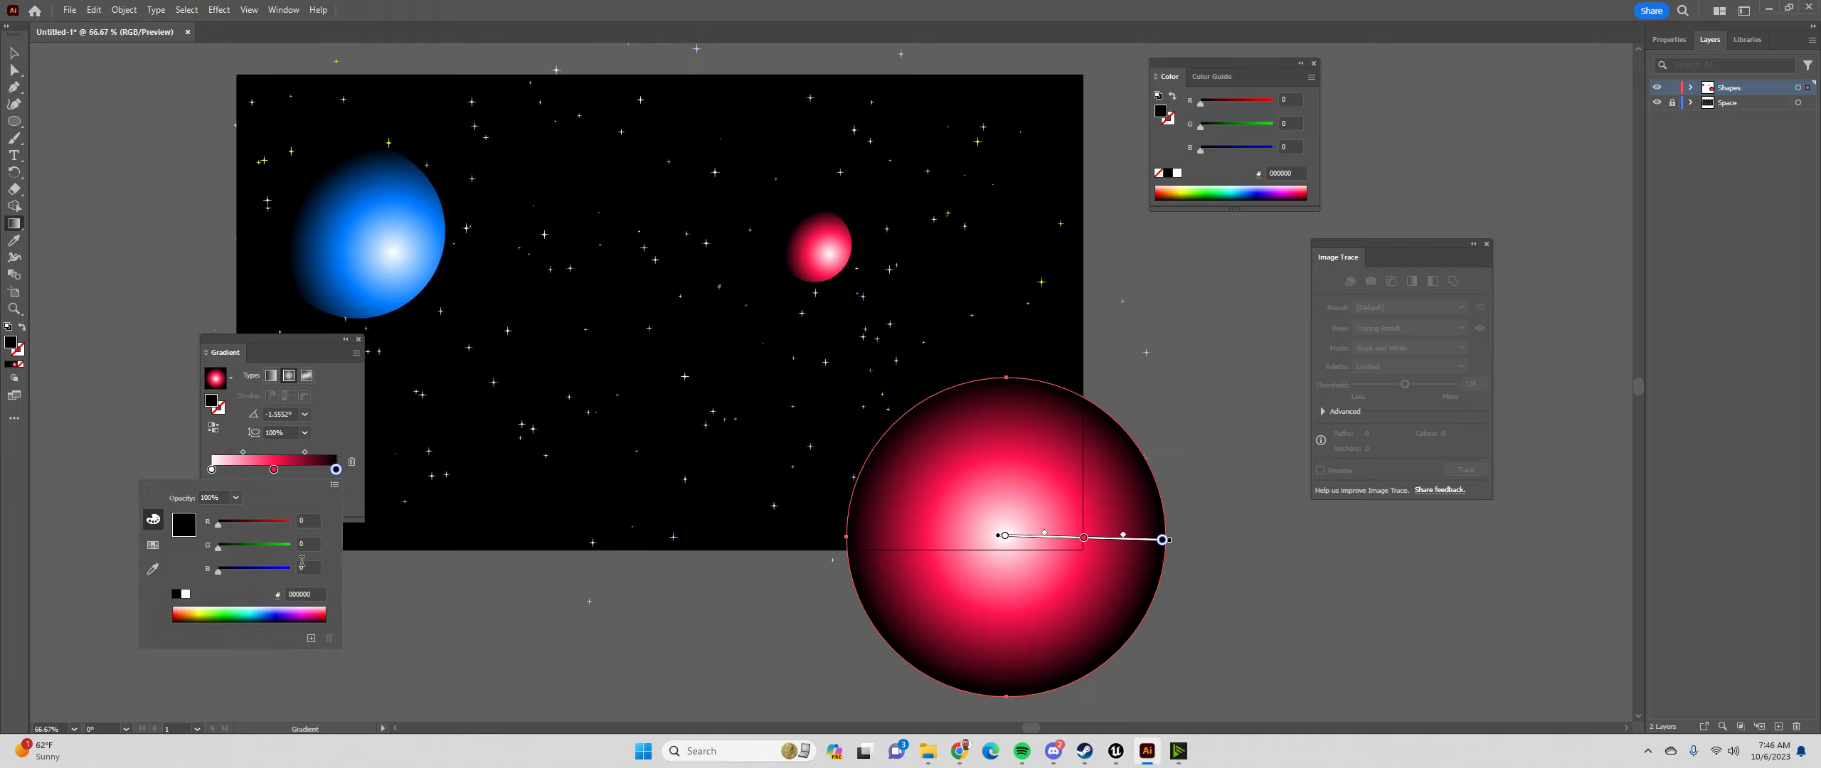
{"action": "left_click", "coordinate": [199, 609]}
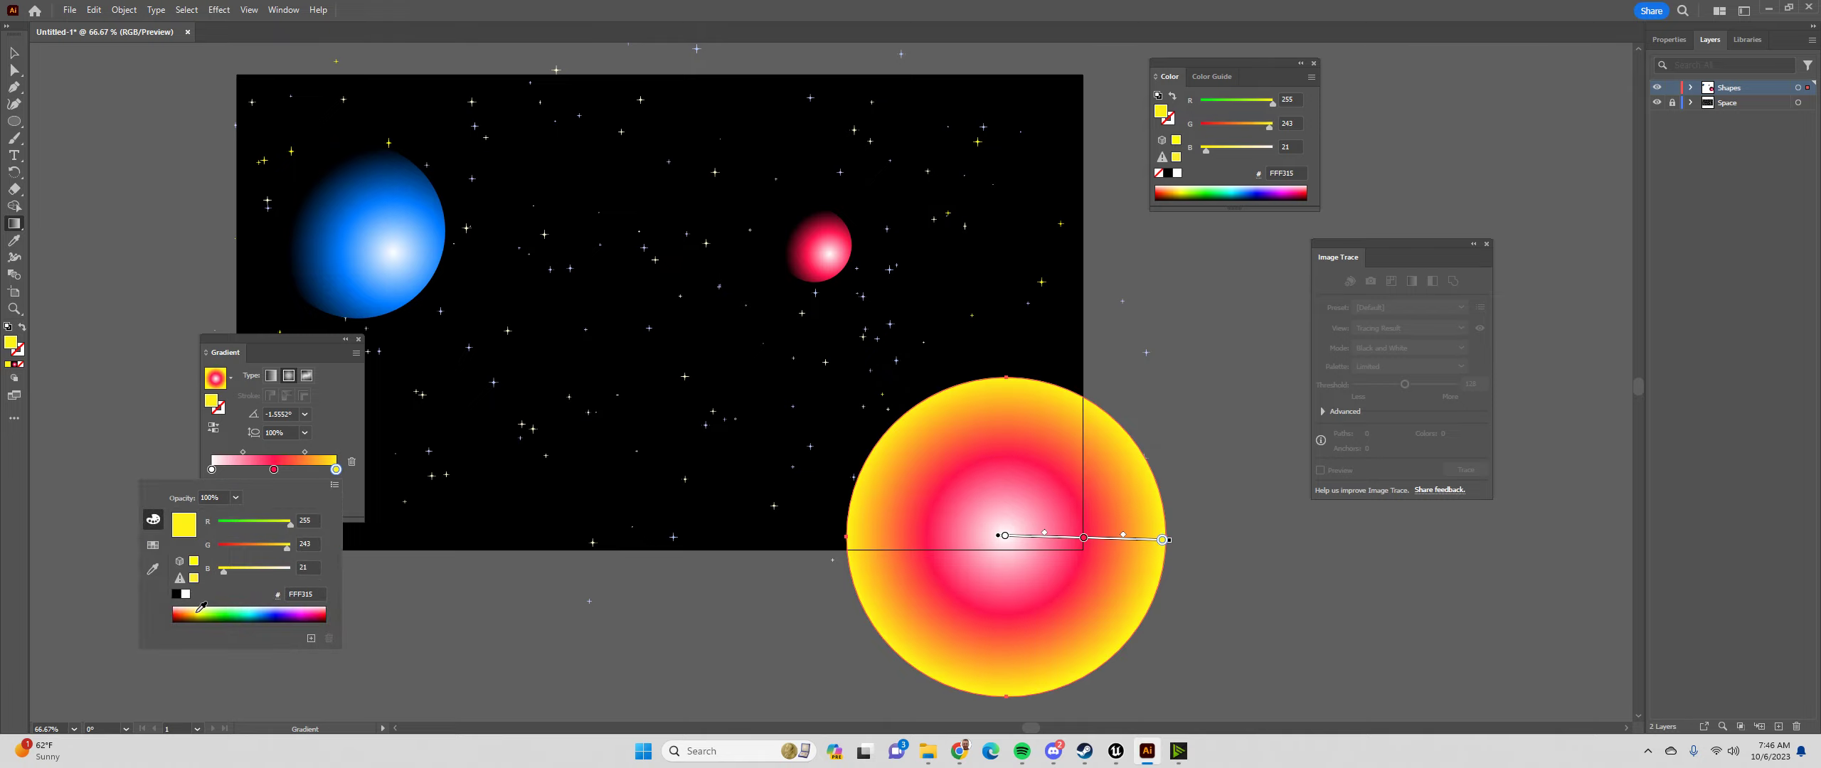
{"action": "left_click", "coordinate": [273, 472]}
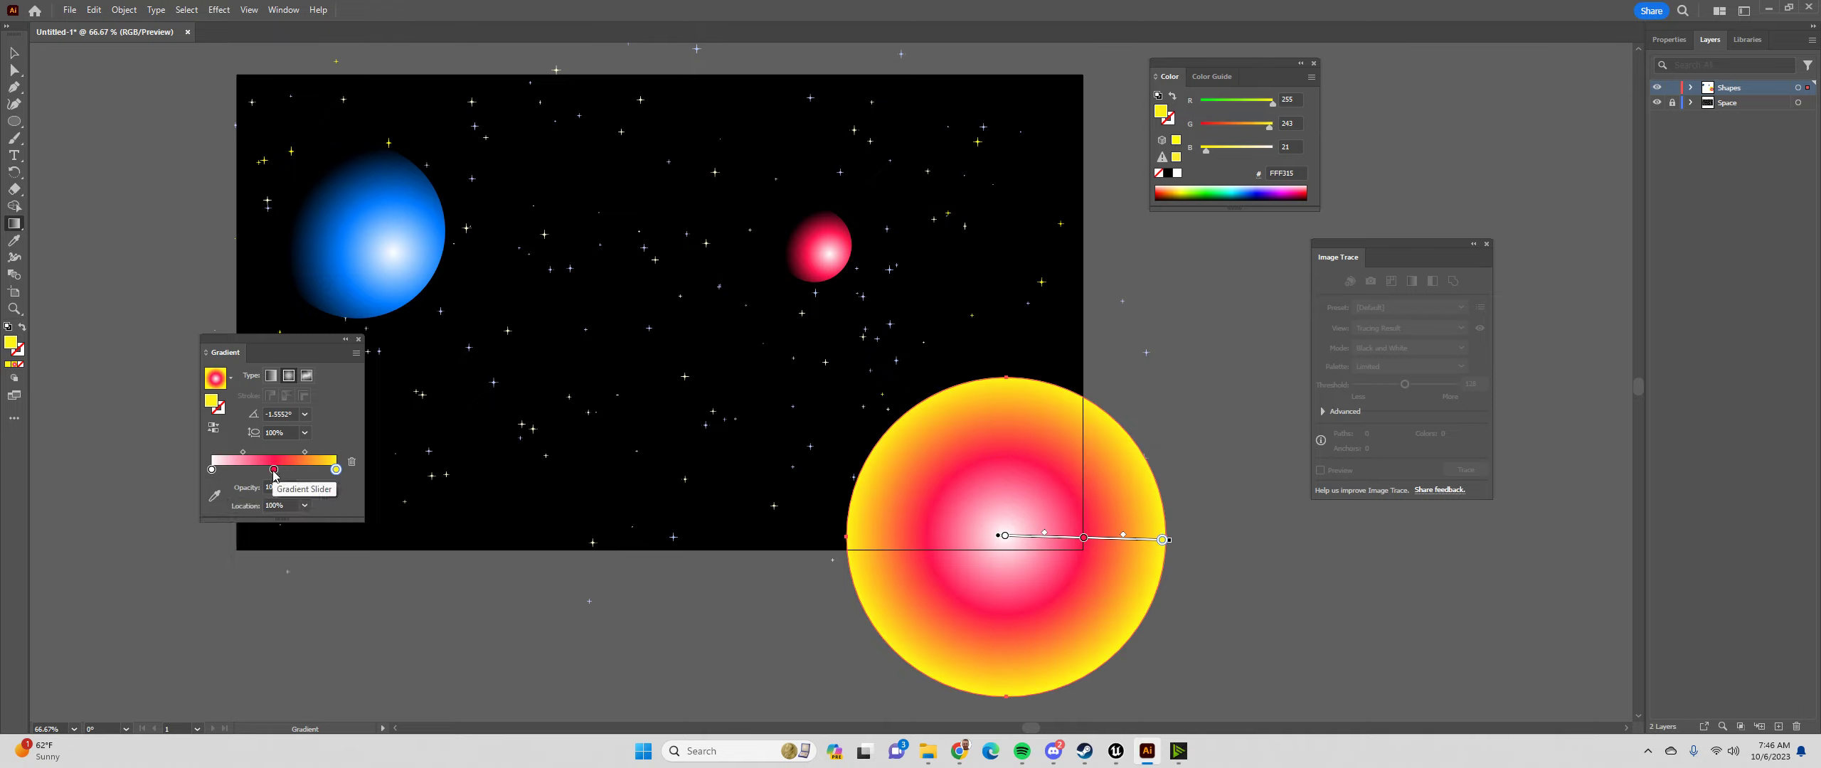
{"action": "mouse_move", "coordinate": [274, 472]}
{"action": "left_mouse_down"}
{"action": "mouse_move", "coordinate": [324, 471]}
{"action": "mouse_move", "coordinate": [259, 475]}
{"action": "mouse_move", "coordinate": [278, 472]}
{"action": "left_mouse_up"}
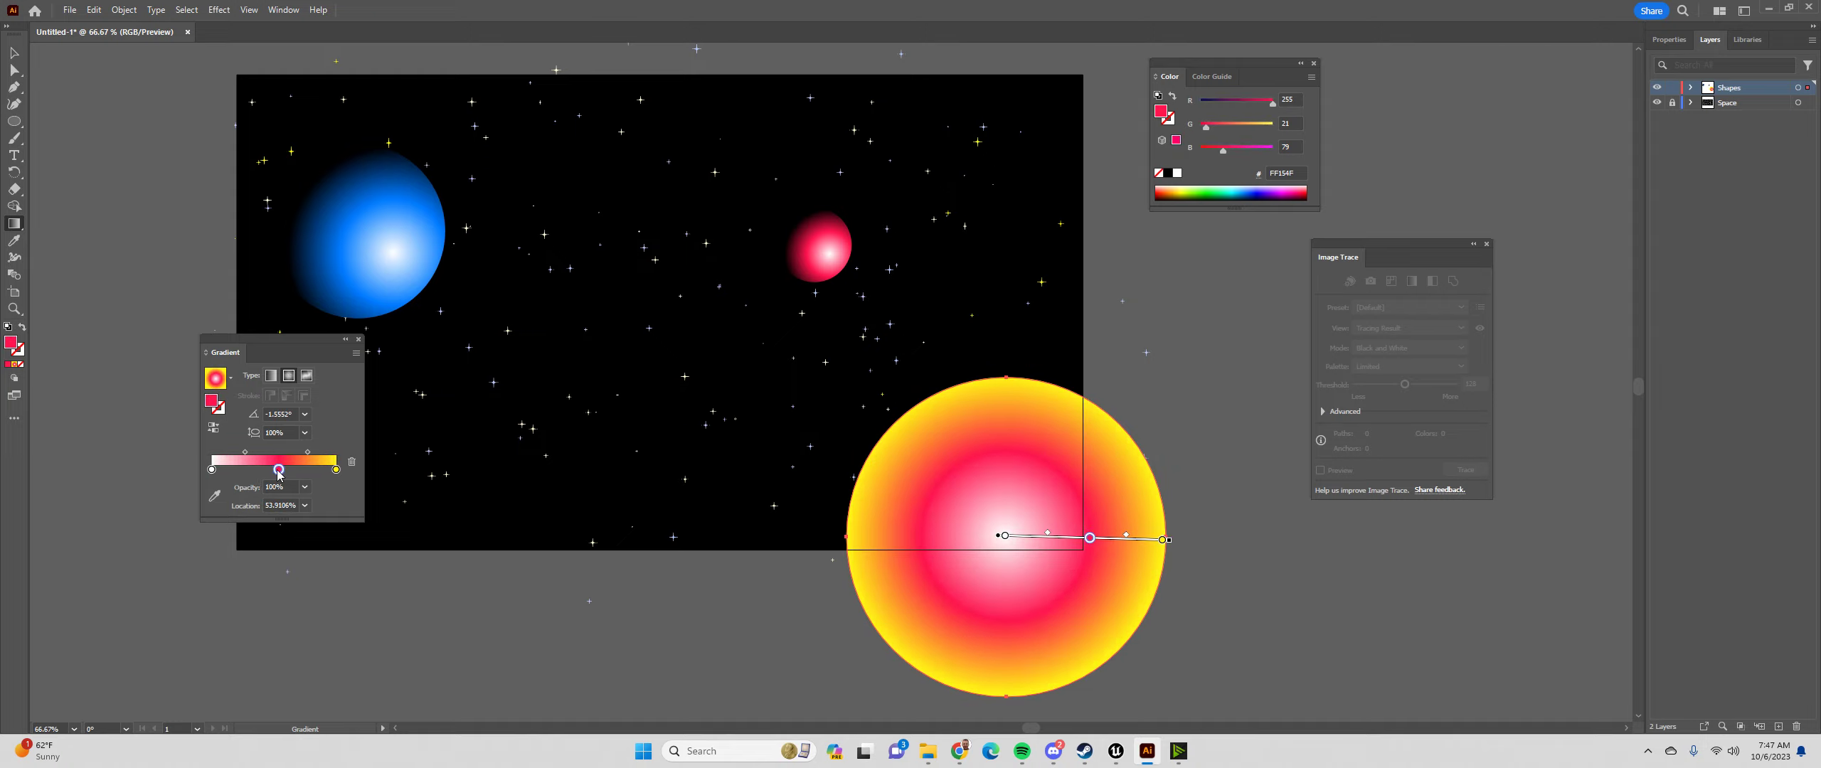
Add an orange-red FF592A stop between the large circle's red and yellow stops, and an orange FFA900 stop at about 20%
{"action": "double_click", "coordinate": [314, 471]}
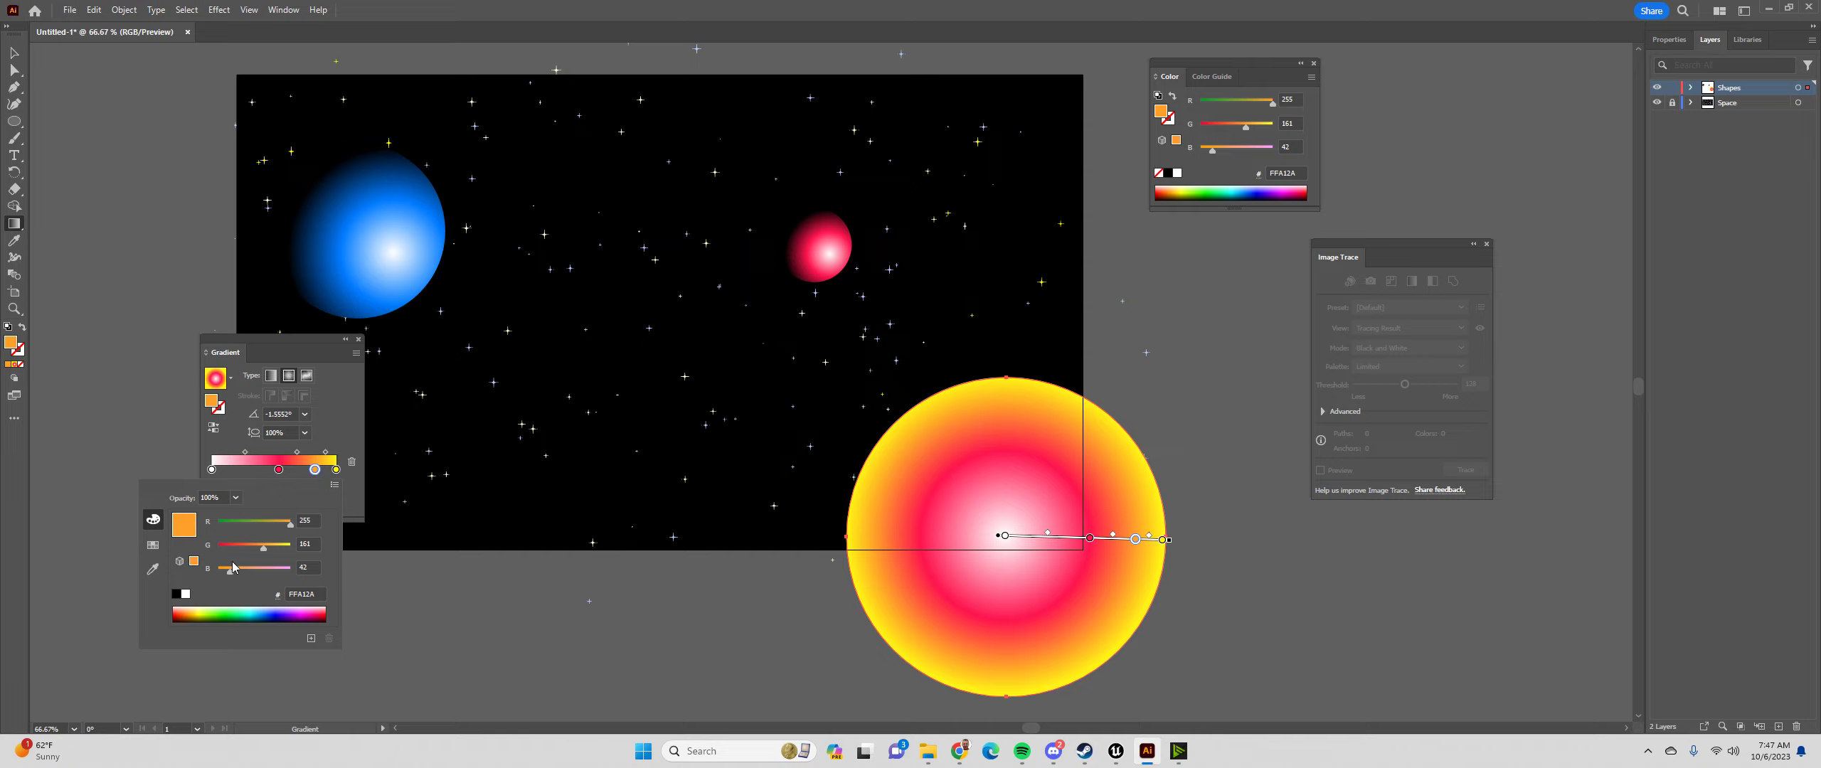
{"action": "left_click_drag", "start_coordinate": [257, 551], "coordinate": [239, 550]}
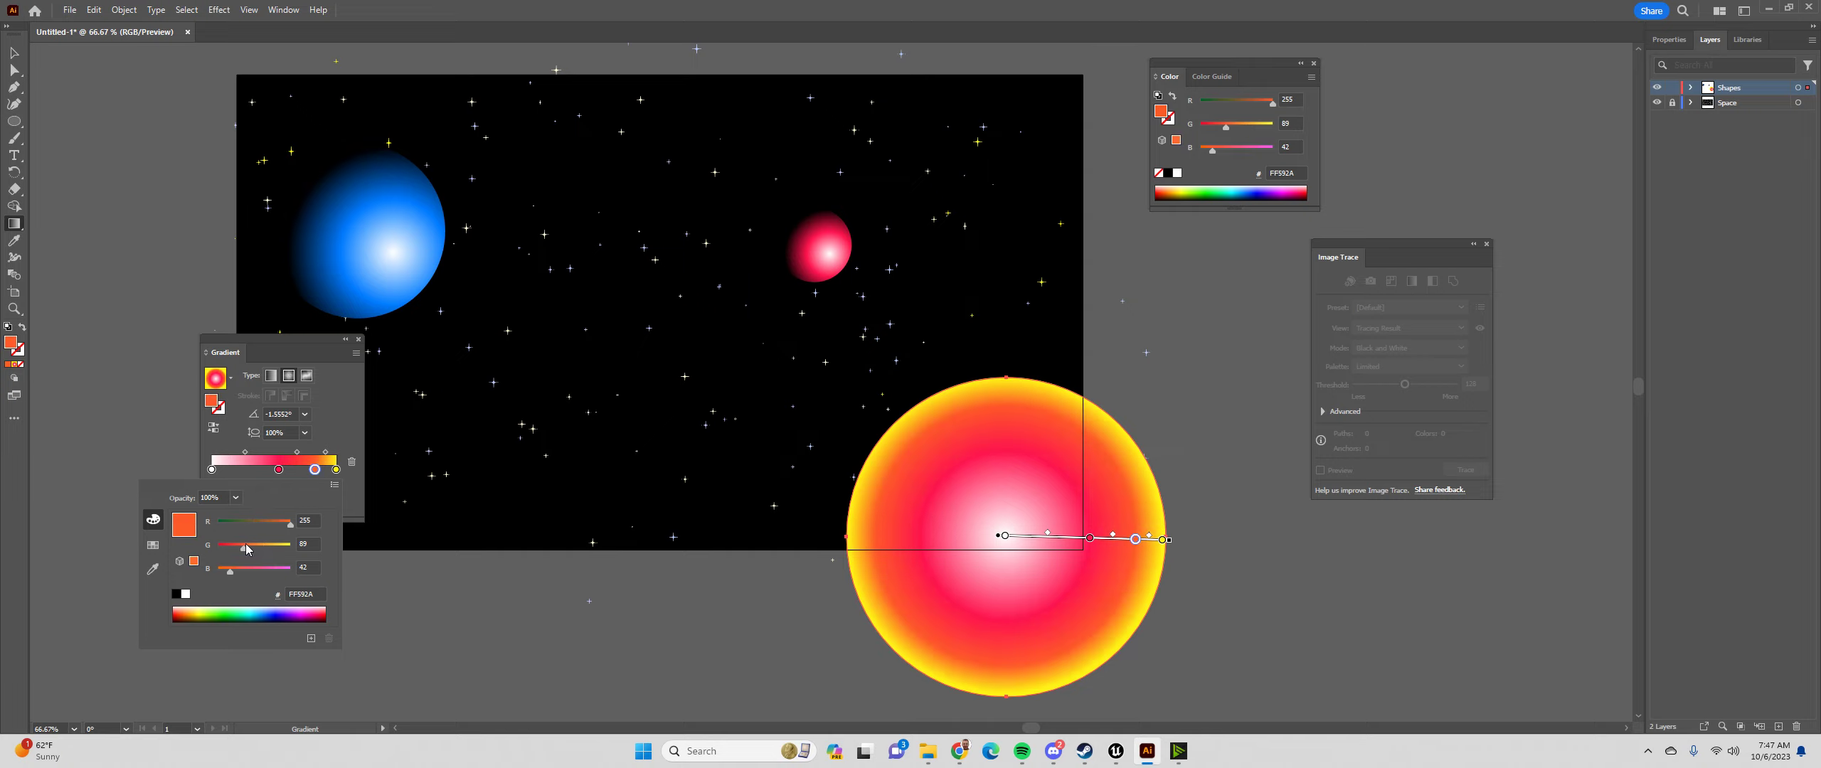
{"action": "double_click", "coordinate": [212, 472]}
{"action": "left_click", "coordinate": [244, 474]}
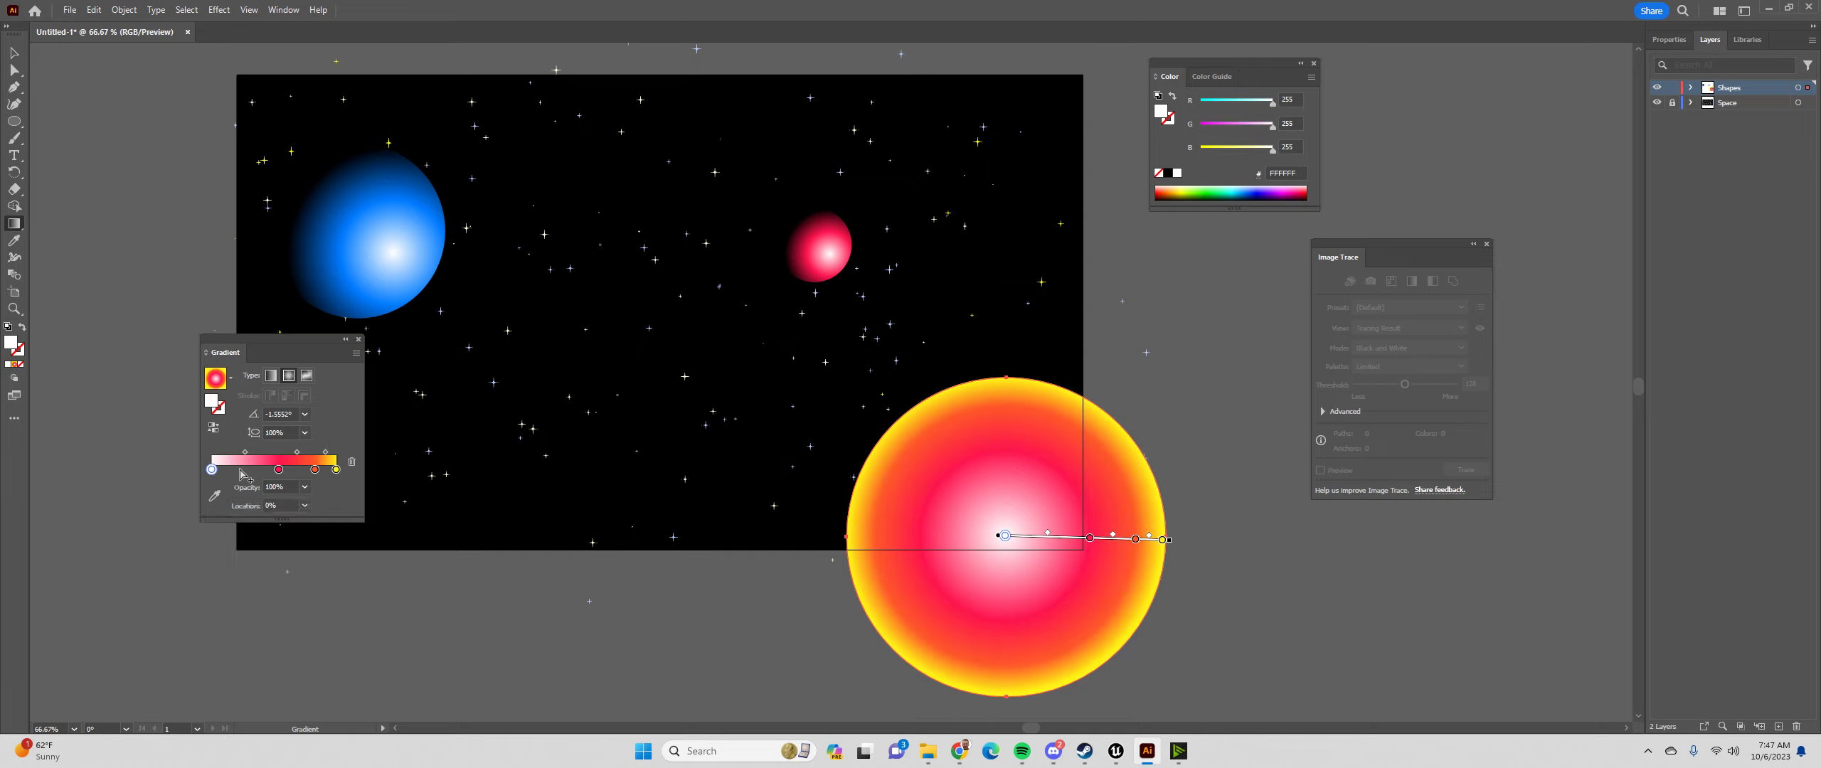
{"action": "left_click", "coordinate": [236, 474]}
{"action": "double_click", "coordinate": [236, 474]}
{"action": "left_click_drag", "start_coordinate": [249, 578], "coordinate": [216, 576]}
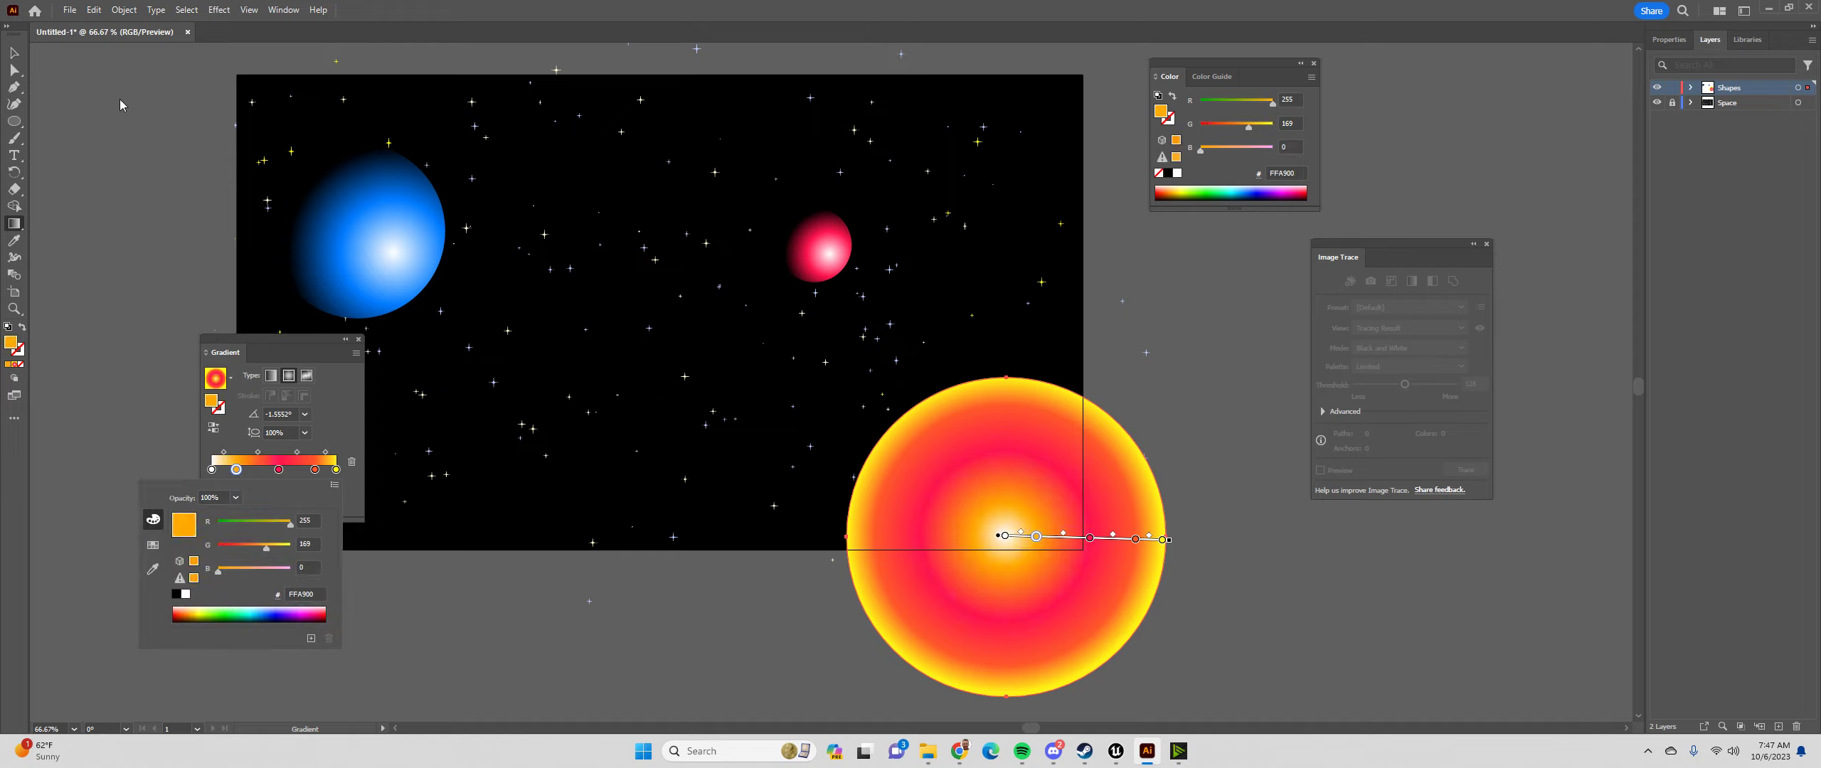
{"action": "left_click", "coordinate": [15, 54]}
{"action": "left_click_drag", "start_coordinate": [850, 470], "coordinate": [1160, 591]}
{"action": "key", "text": "ctrl+z"}
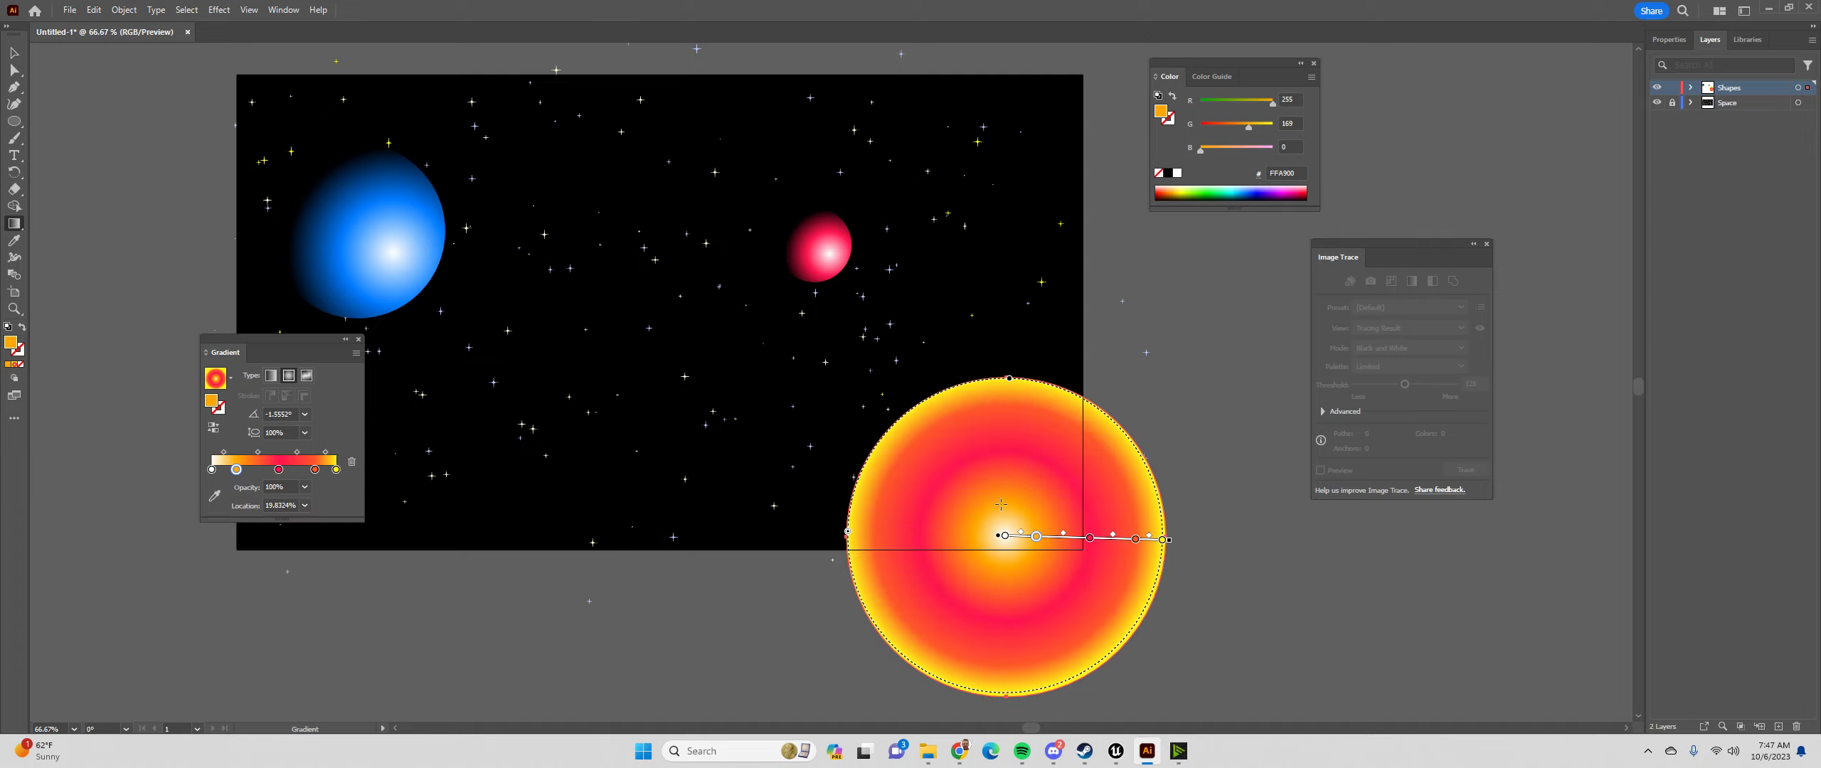
Reselect the large circle as an object and give it an orange FFA900 stroke 26 pt wide
{"action": "left_click", "coordinate": [14, 52]}
{"action": "left_click", "coordinate": [131, 129]}
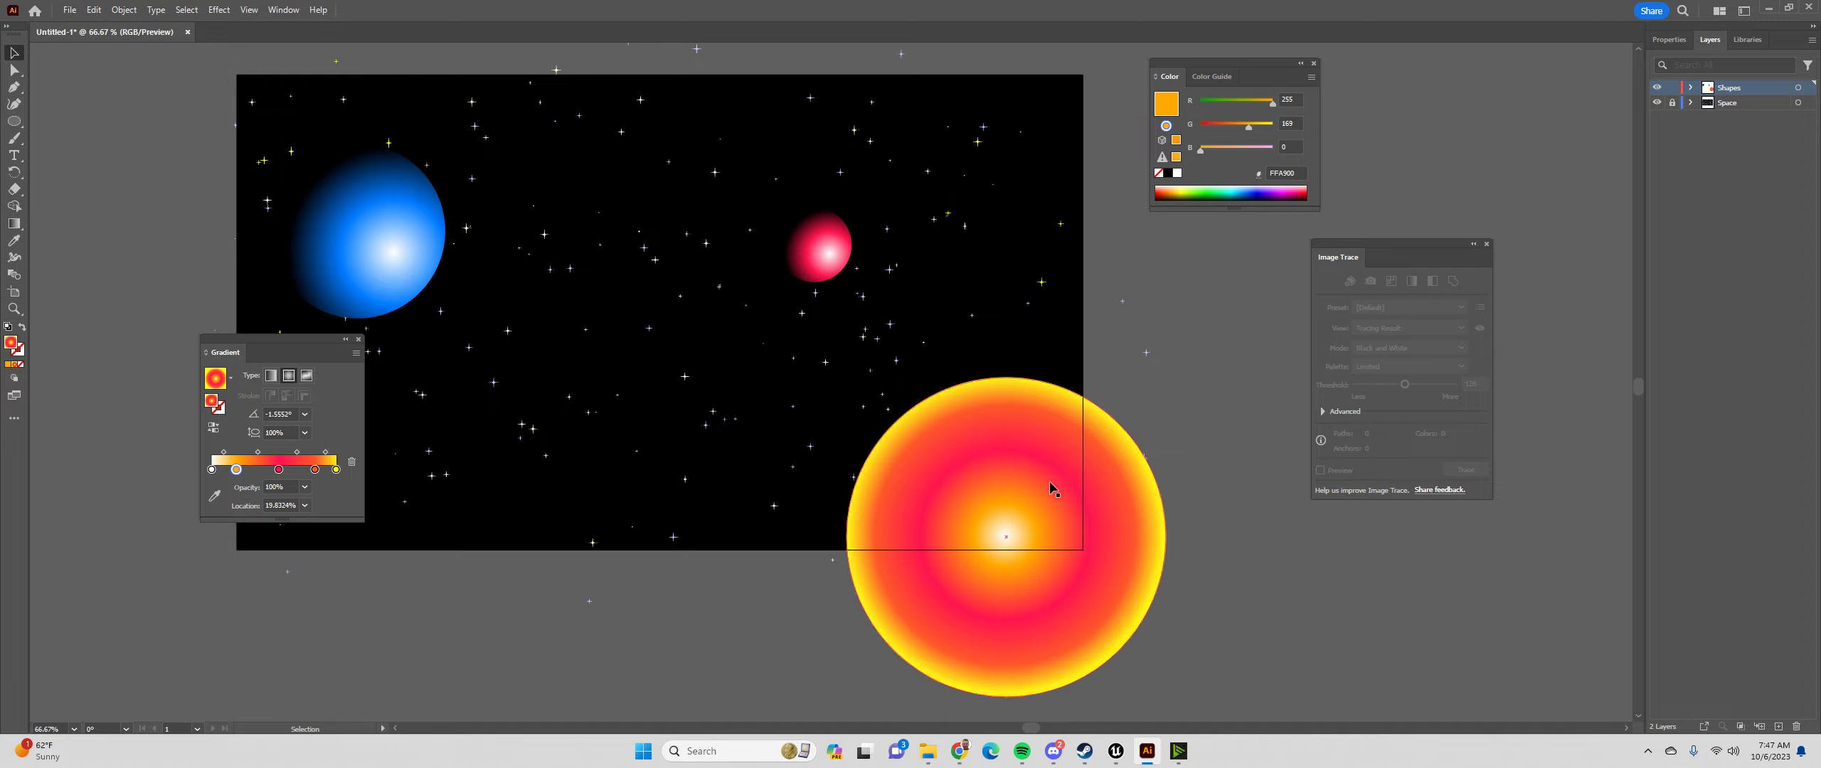
{"action": "left_click", "coordinate": [1066, 462]}
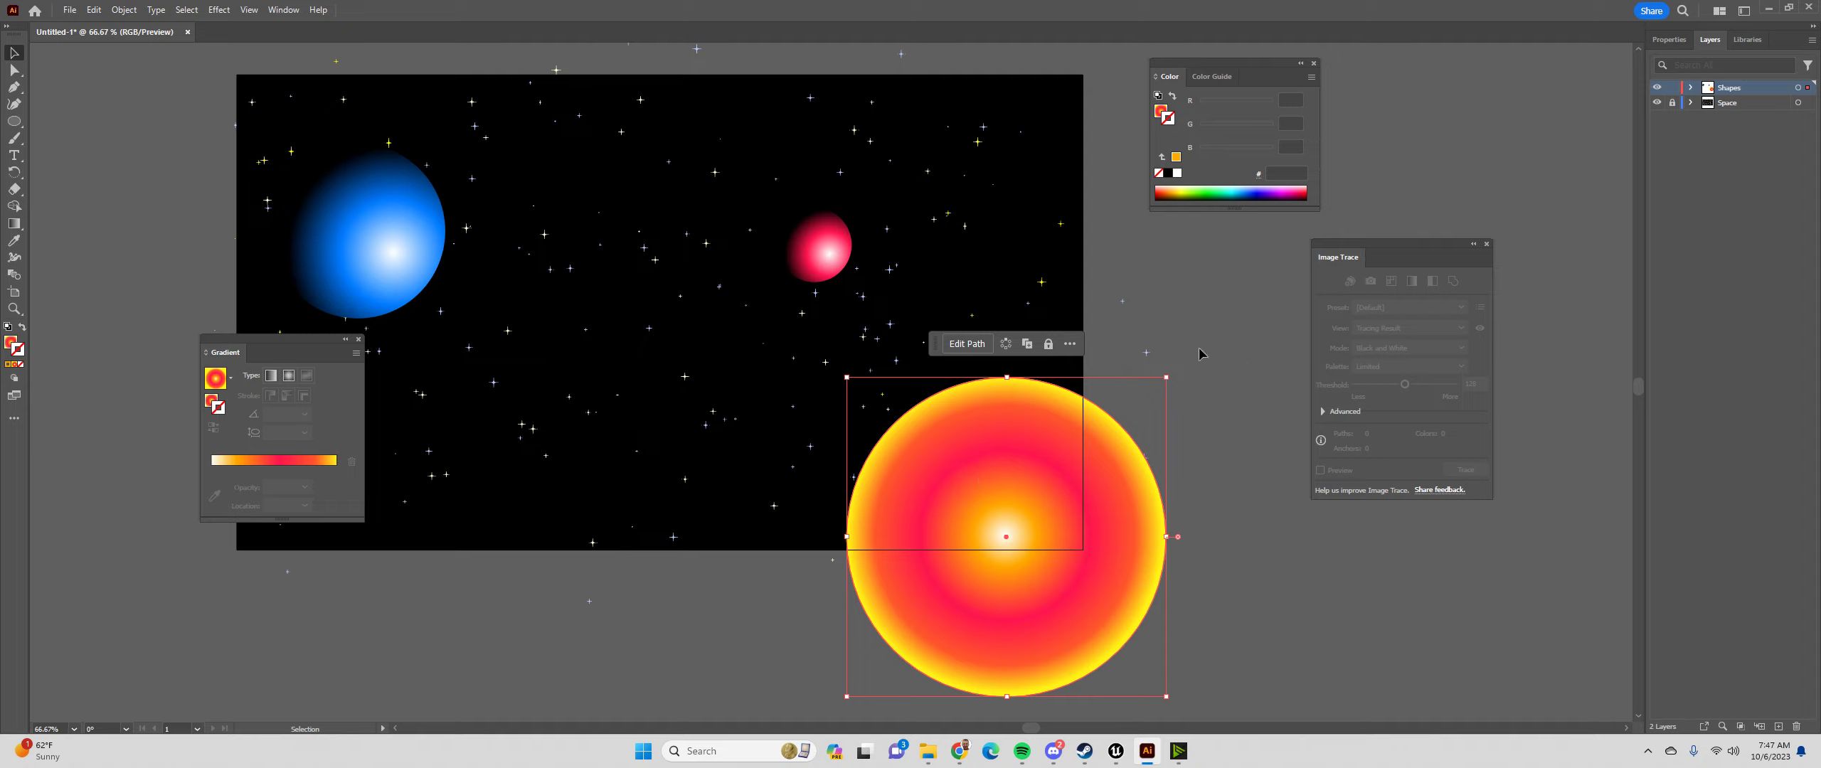
{"action": "left_click", "coordinate": [1175, 158]}
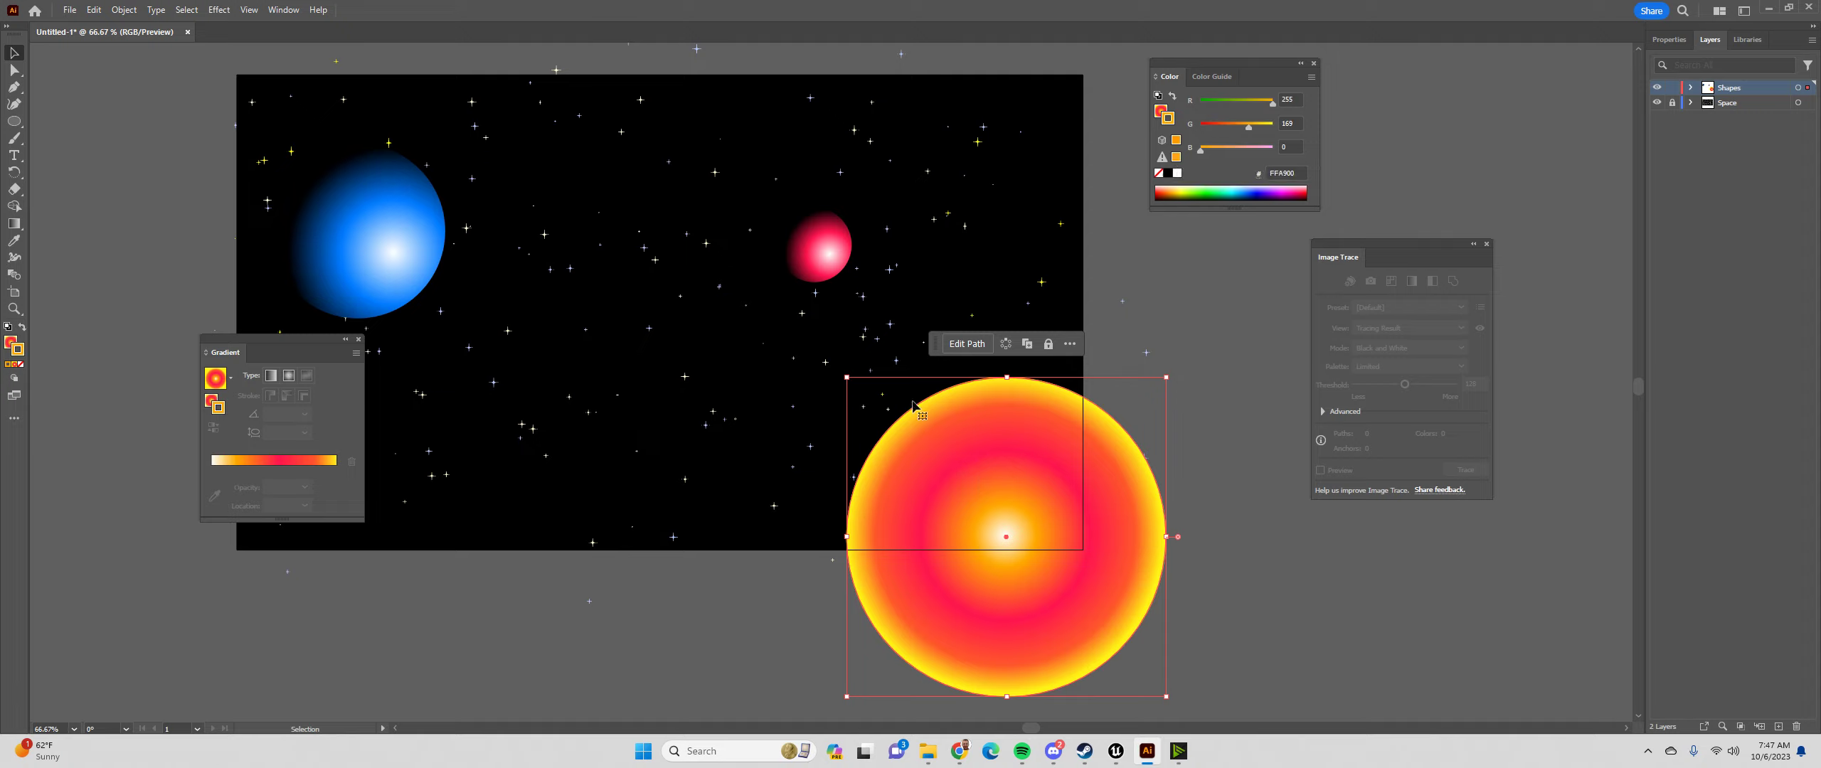
{"action": "left_click", "coordinate": [1671, 40]}
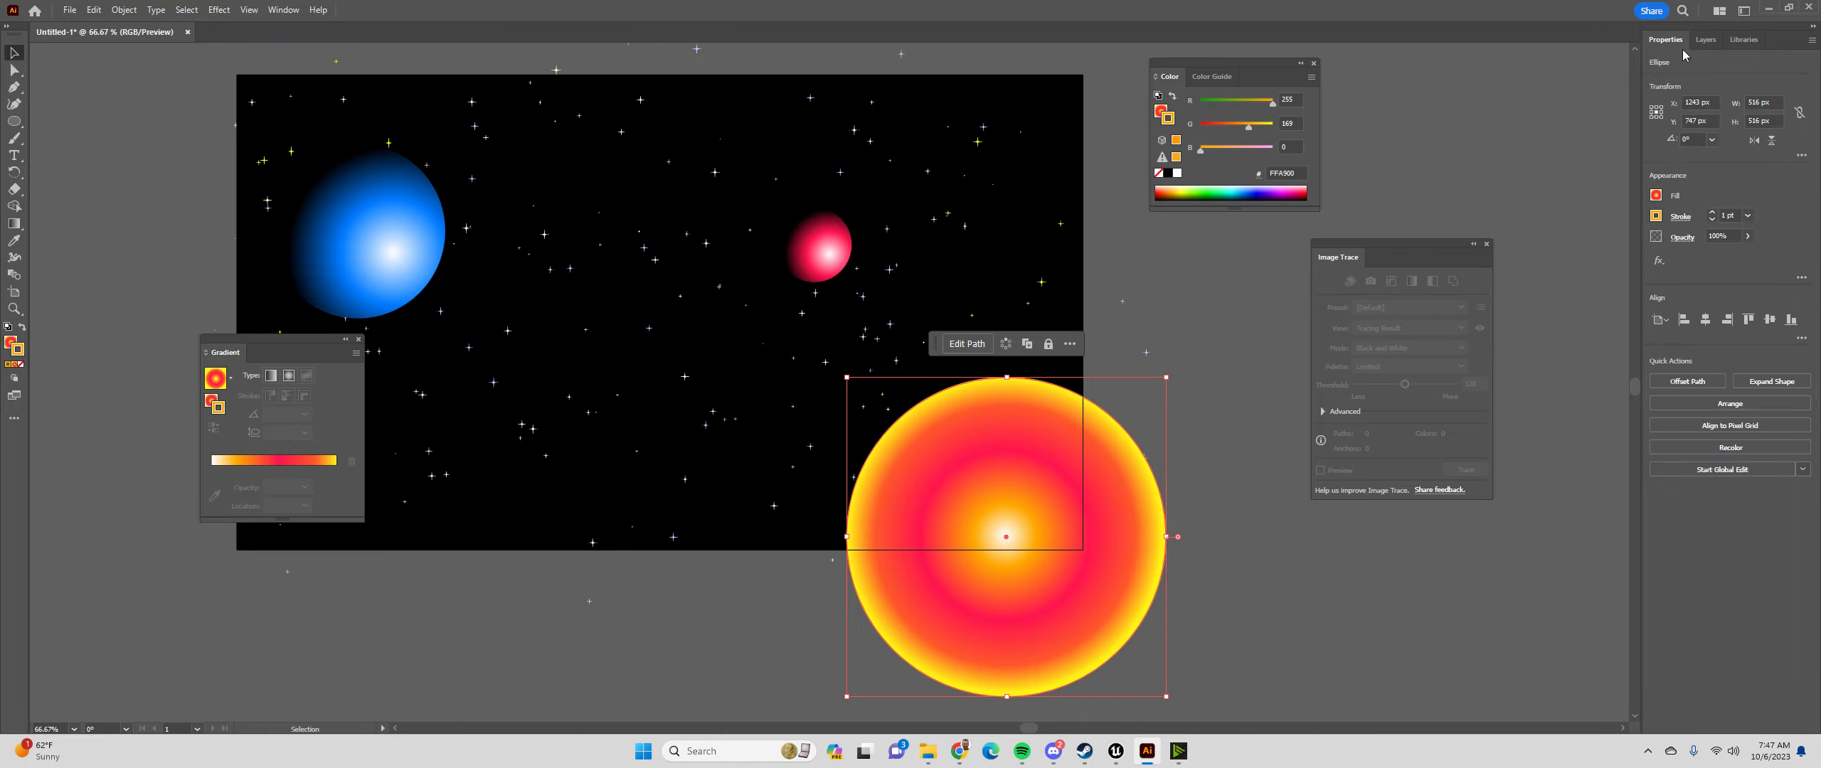
{"action": "left_click", "coordinate": [1711, 213]}
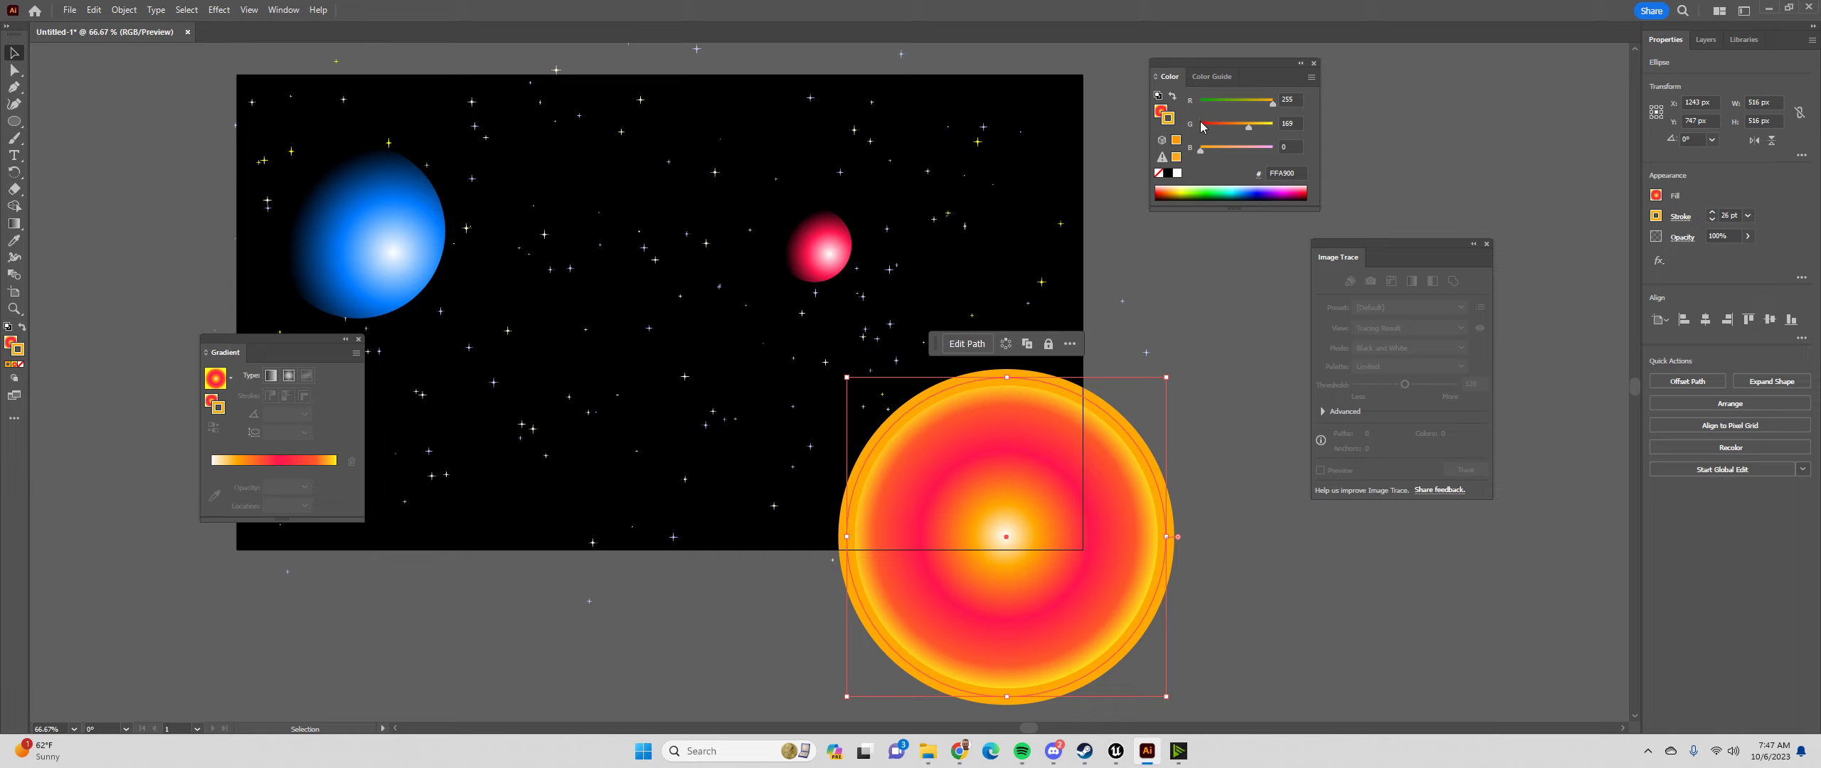
Change the large circle's stroke color to golden yellow FFCE00
{"action": "double_click", "coordinate": [20, 349]}
{"action": "left_click_drag", "start_coordinate": [954, 239], "coordinate": [652, 214]}
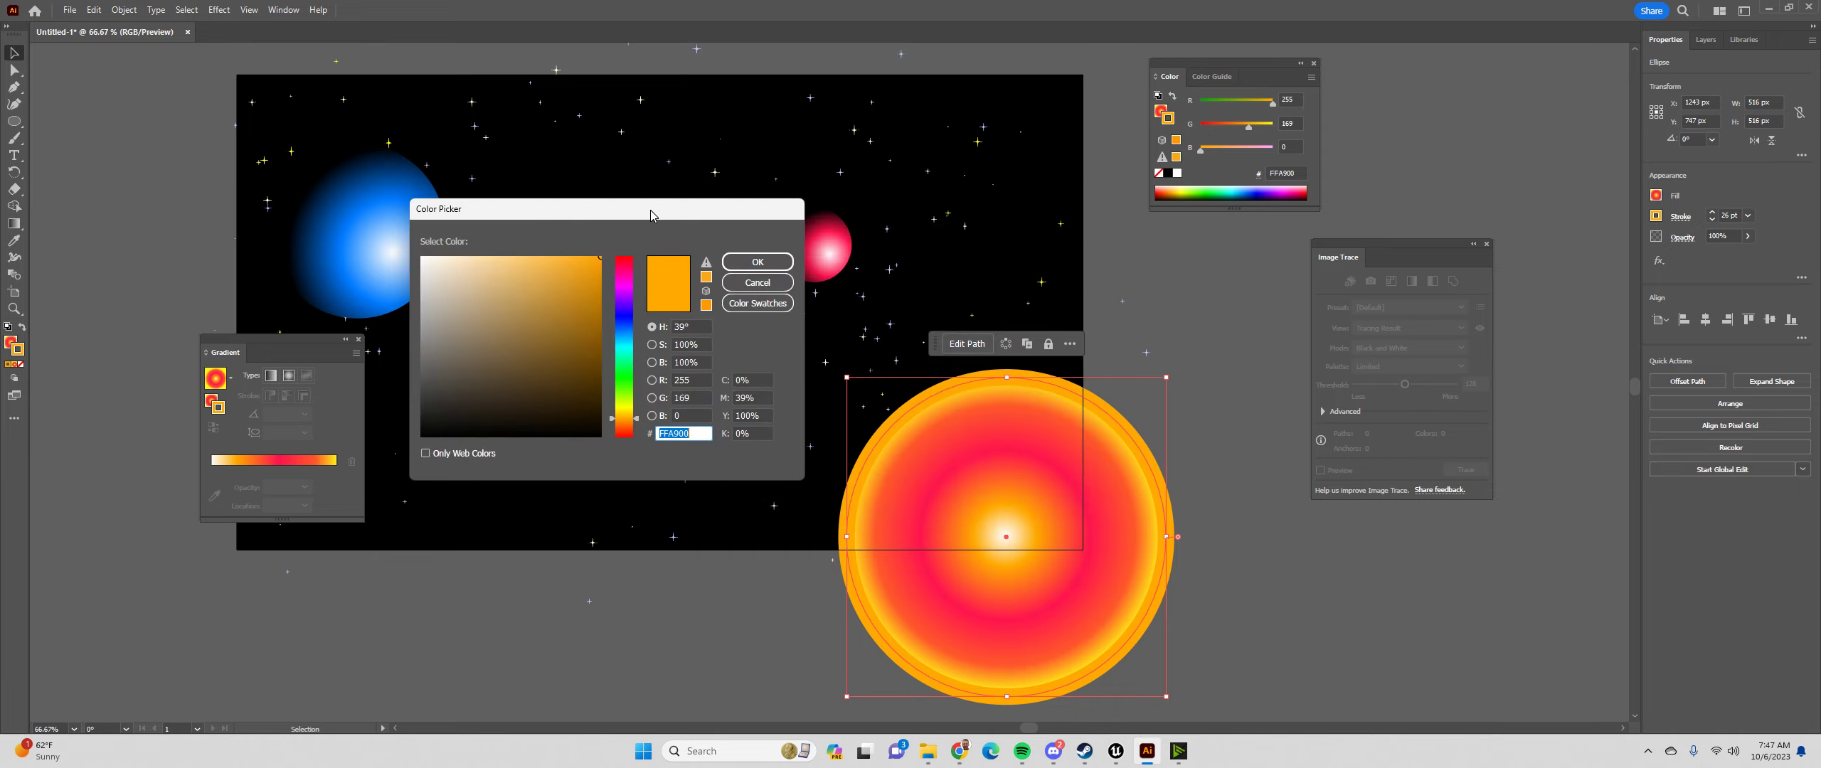
{"action": "left_click", "coordinate": [622, 414]}
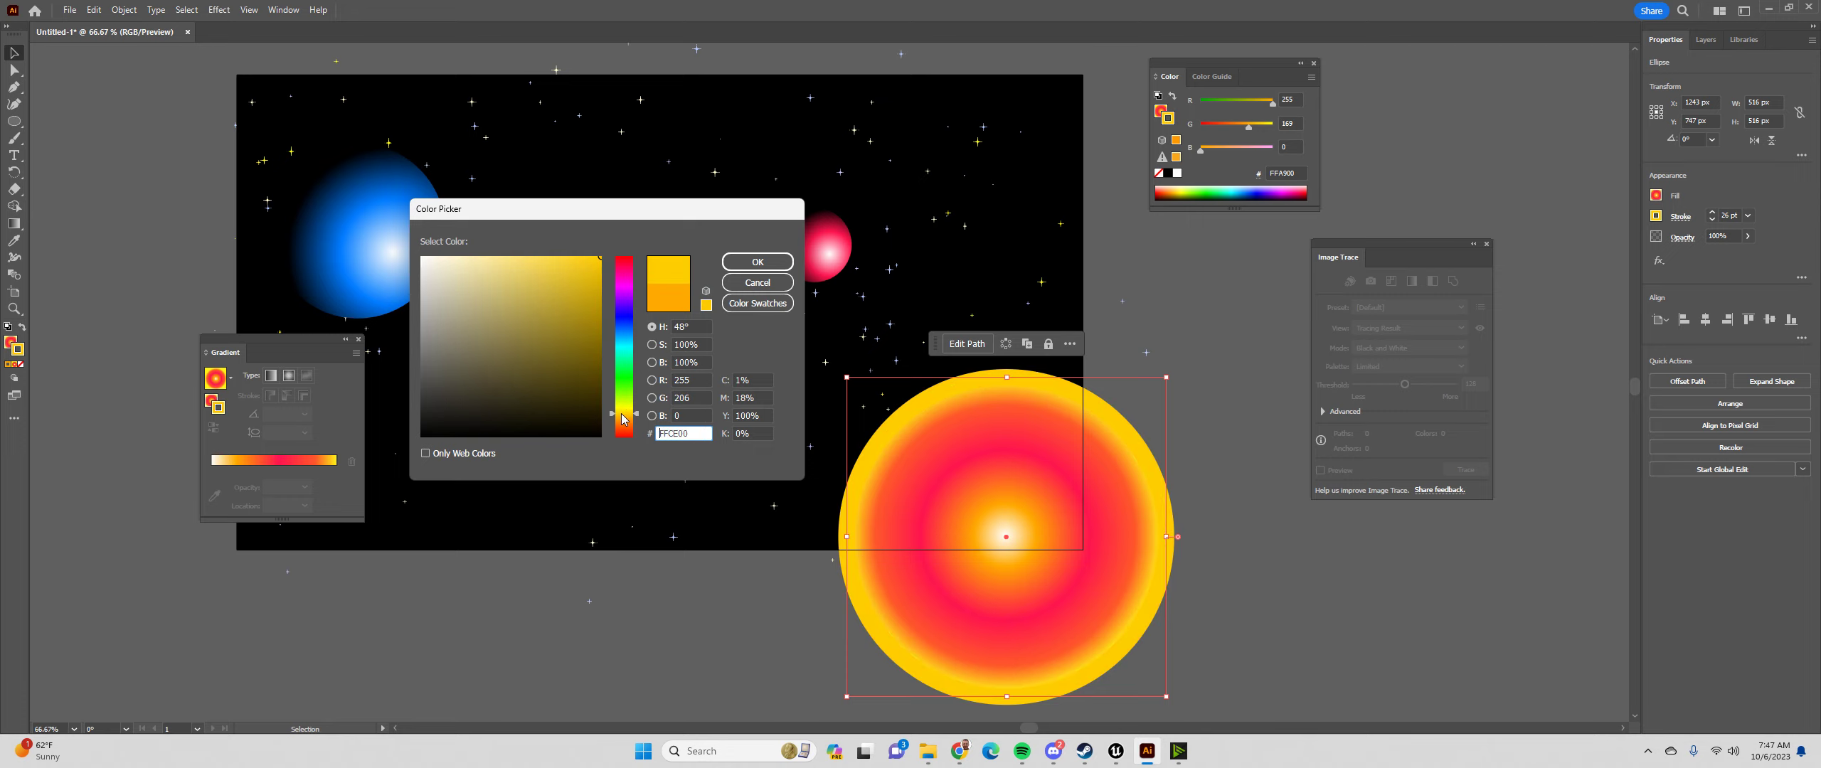
{"action": "left_click", "coordinate": [753, 262]}
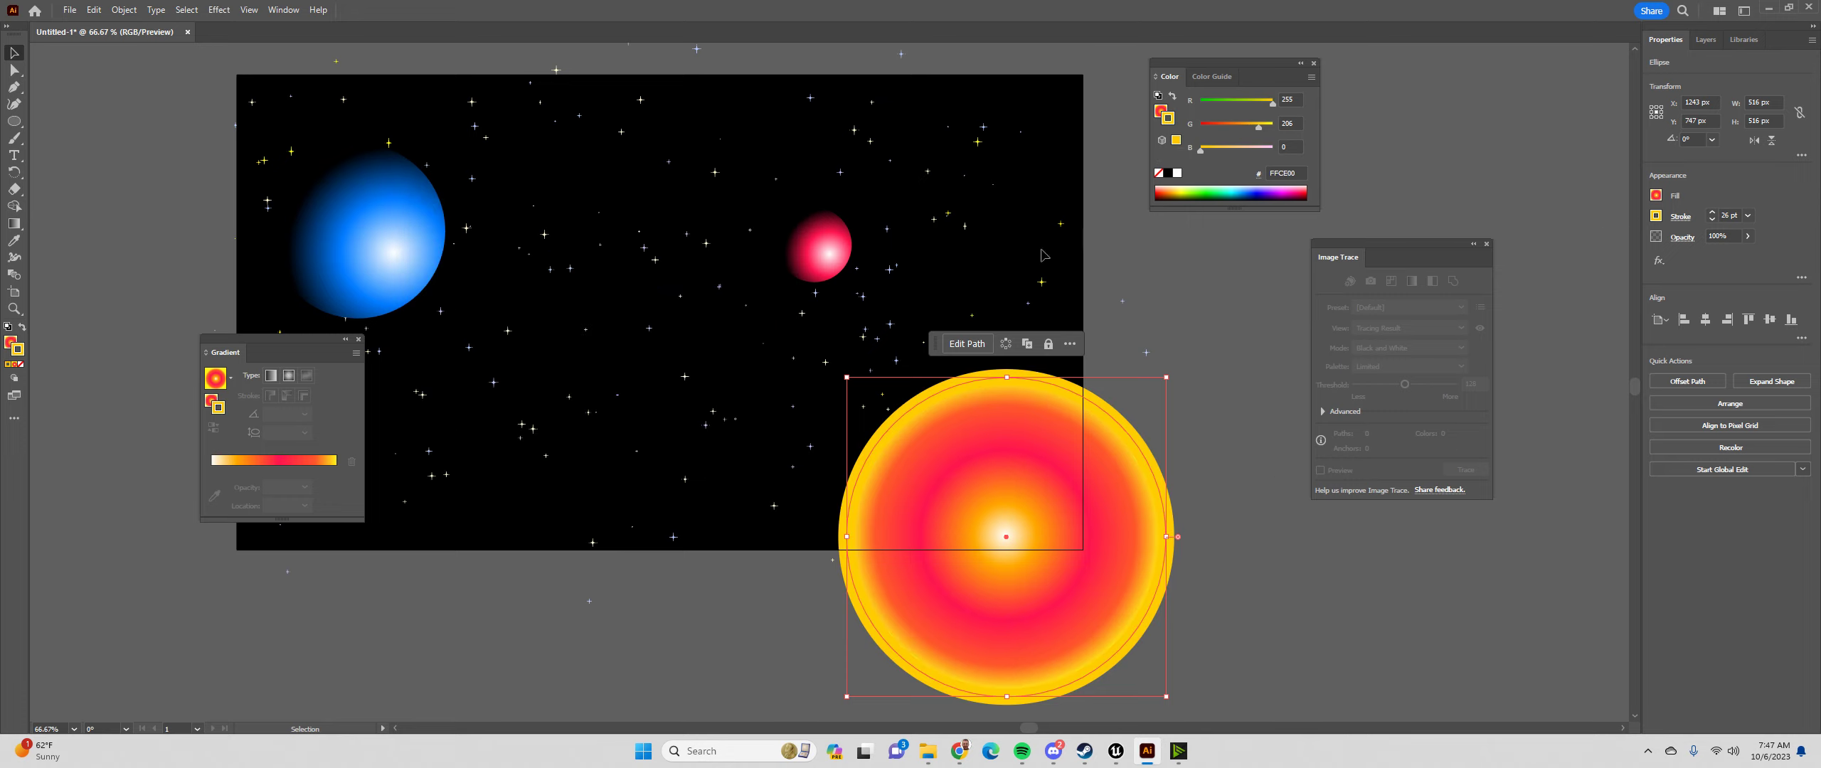
Apply the rough charcoal-style art brush to the large circle's stroke
{"action": "left_click", "coordinate": [283, 10]}
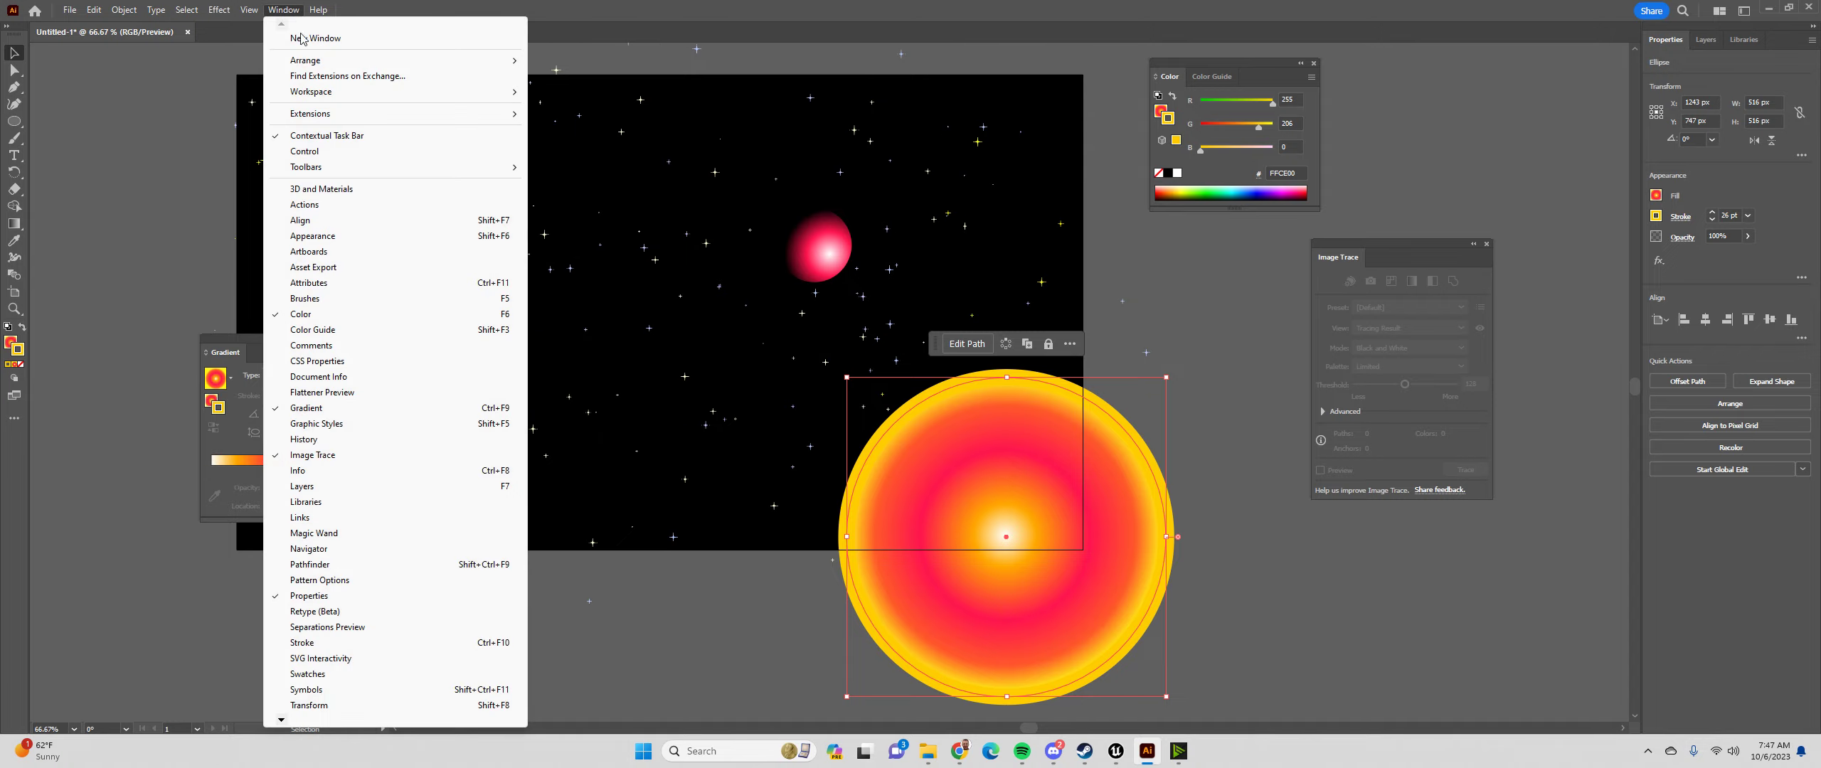
{"action": "left_click", "coordinate": [342, 299]}
{"action": "left_click", "coordinate": [353, 235]}
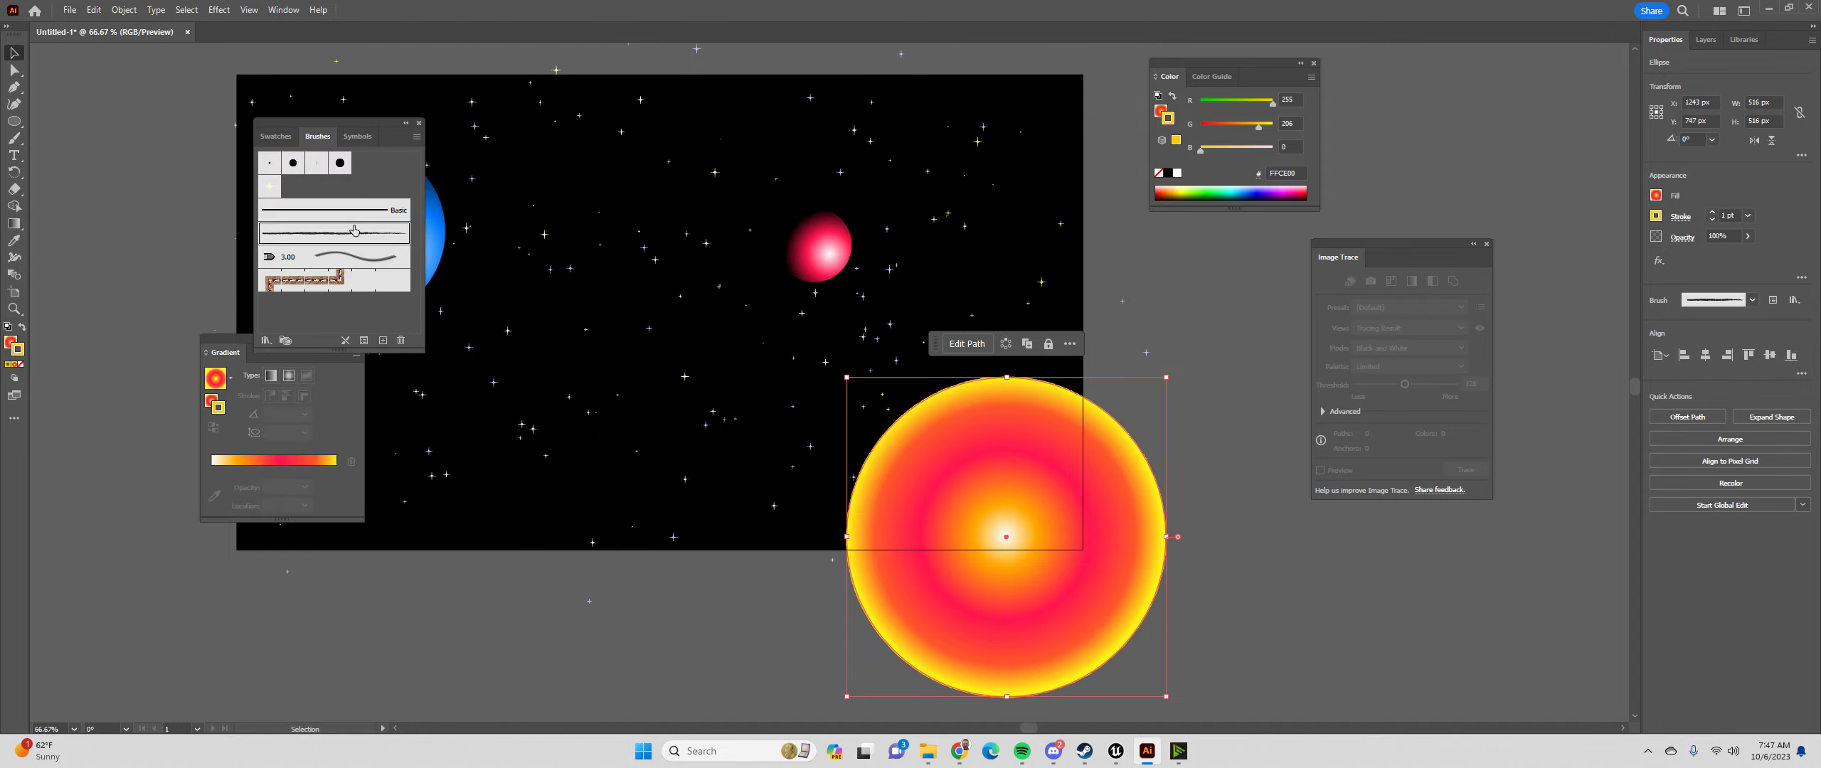
Increase the large circle's brushed stroke weight to 17 pt and deselect the circle
{"action": "left_click", "coordinate": [1712, 211]}
{"action": "left_click", "coordinate": [1712, 211]}
{"action": "left_click", "coordinate": [1712, 211]}
{"action": "left_click", "coordinate": [1712, 211]}
{"action": "left_click", "coordinate": [1712, 211]}
{"action": "left_click", "coordinate": [1712, 211]}
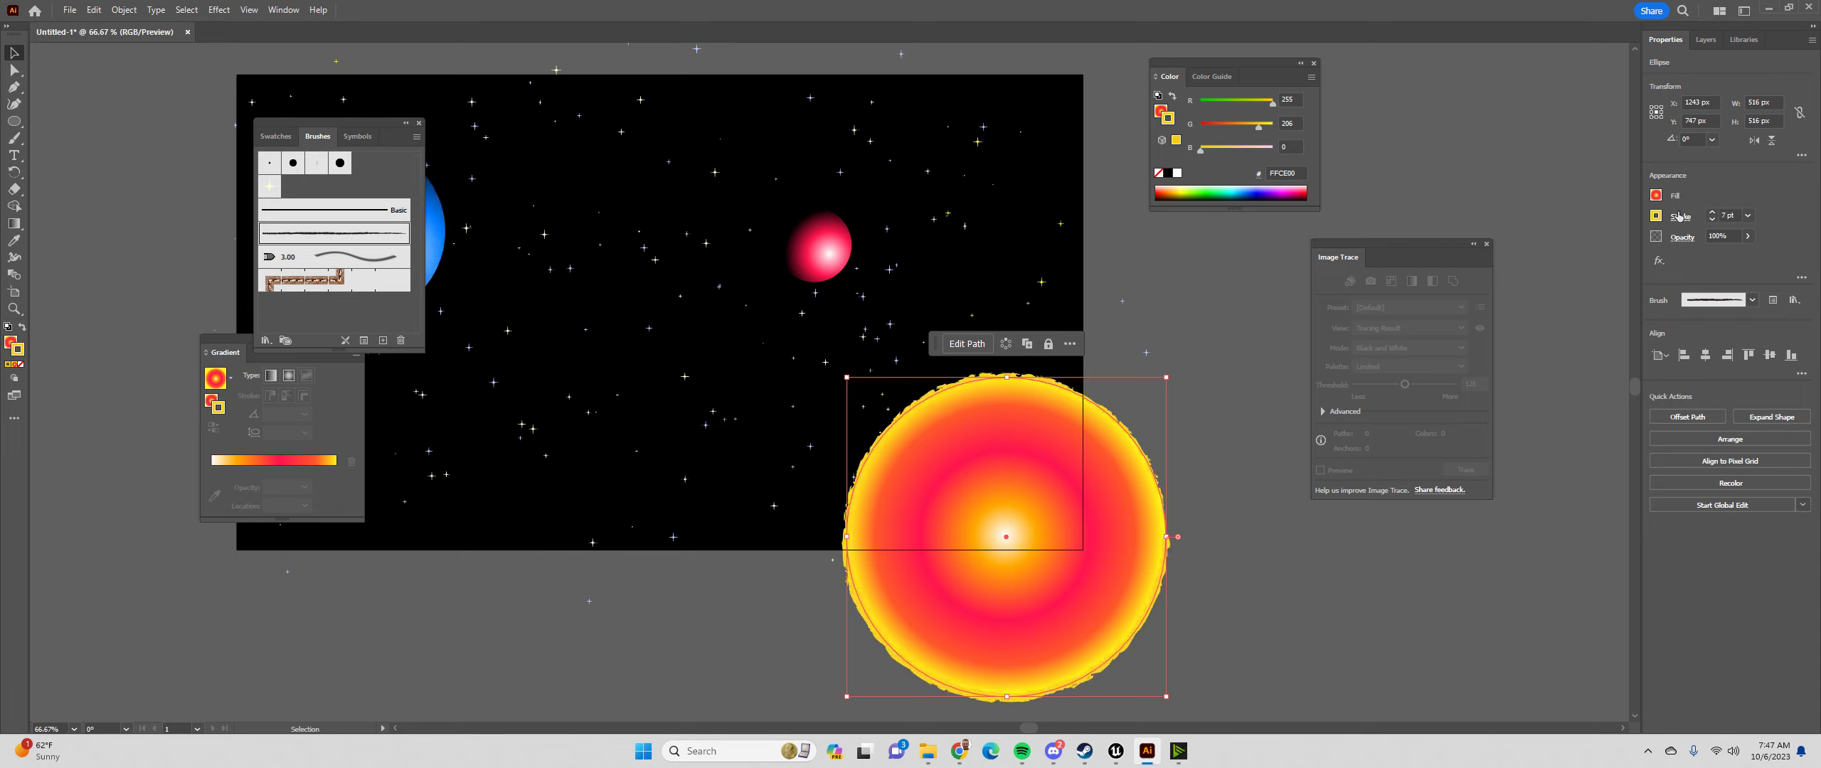
{"action": "left_click", "coordinate": [1712, 212]}
{"action": "left_click", "coordinate": [1712, 212]}
{"action": "left_click", "coordinate": [1712, 212]}
{"action": "left_click", "coordinate": [1712, 212]}
{"action": "left_click", "coordinate": [1711, 212]}
{"action": "left_click", "coordinate": [1711, 212]}
{"action": "left_click", "coordinate": [1711, 212]}
{"action": "left_click", "coordinate": [1712, 212]}
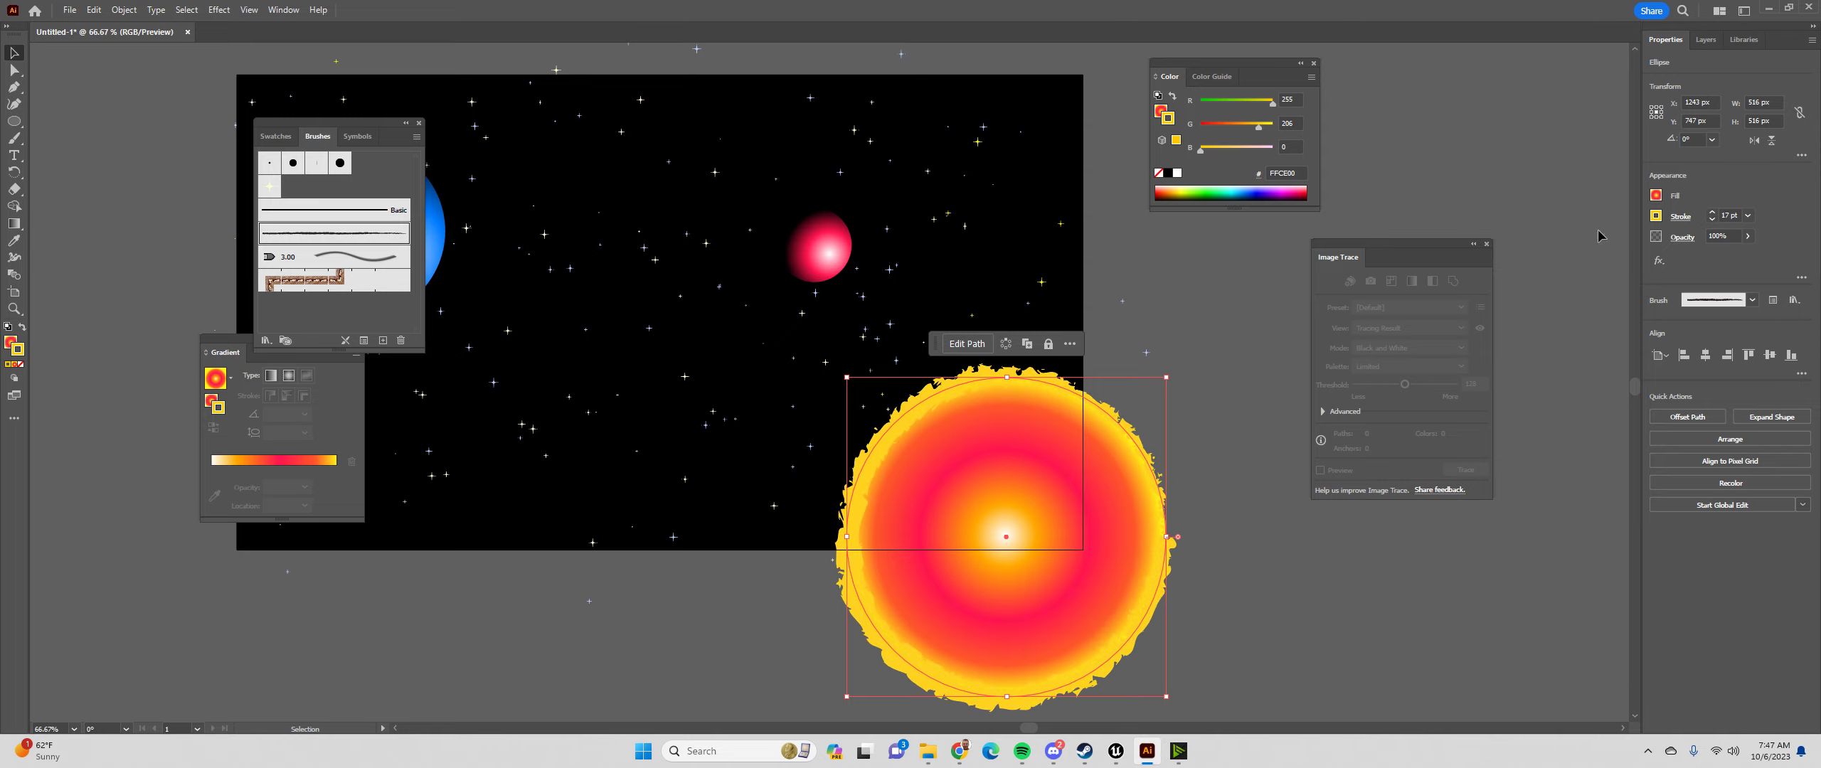
{"action": "left_click", "coordinate": [1236, 357]}
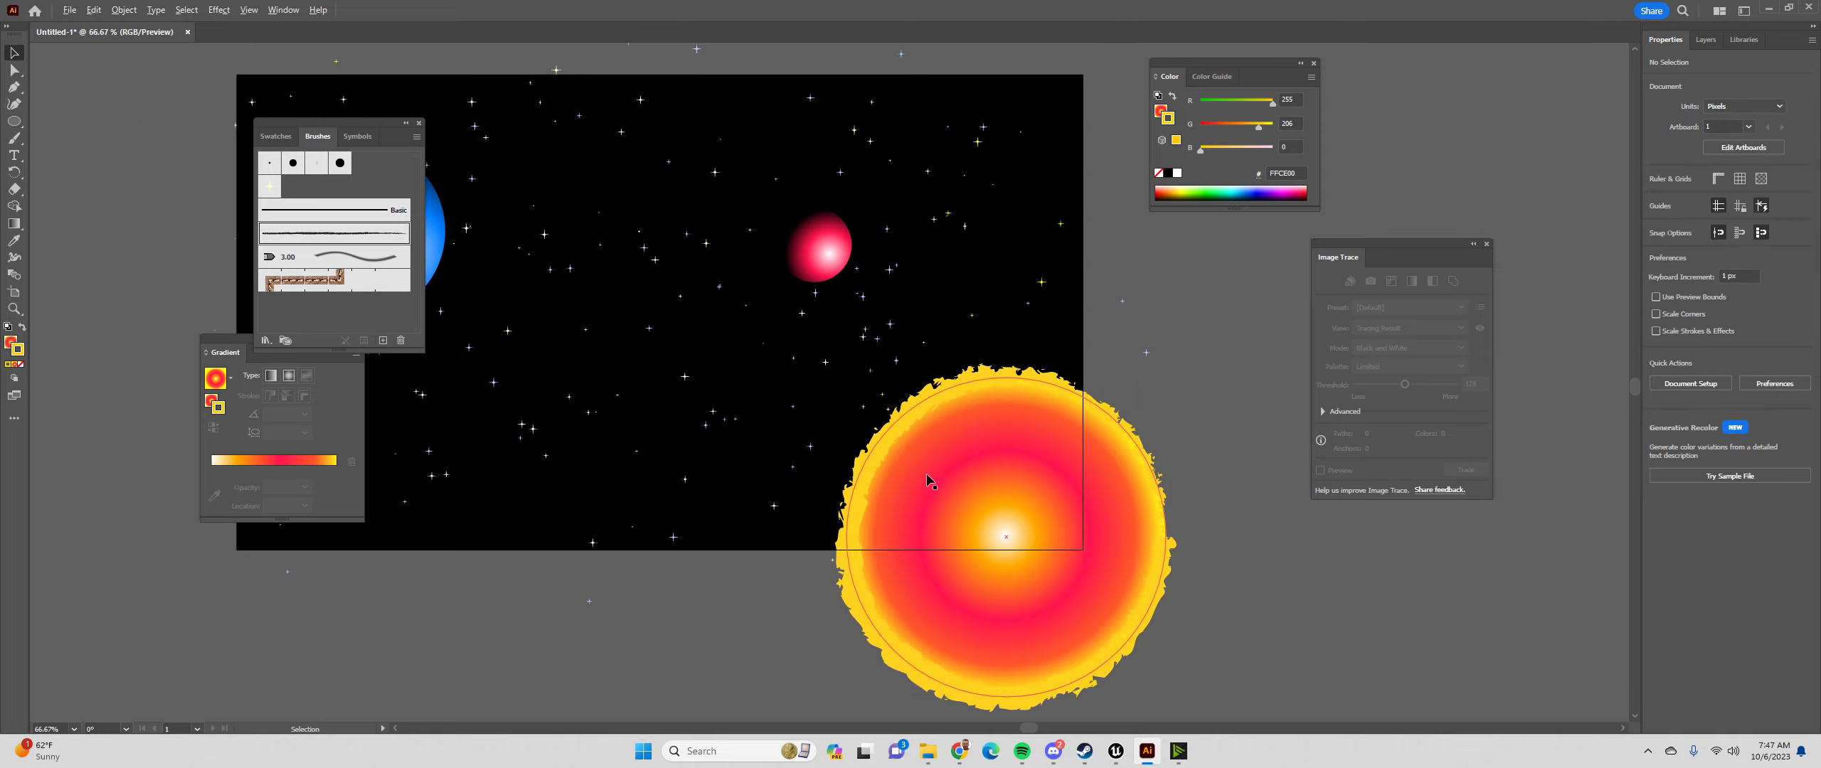
Duplicate the blue planet and shrink the copy to a 32 px moon placed just beside the planet's right edge
{"action": "scroll", "coordinate": [925, 473], "scroll_direction": "up", "scroll_amount": 4}
{"action": "scroll", "coordinate": [883, 426], "scroll_direction": "down", "scroll_amount": 3}
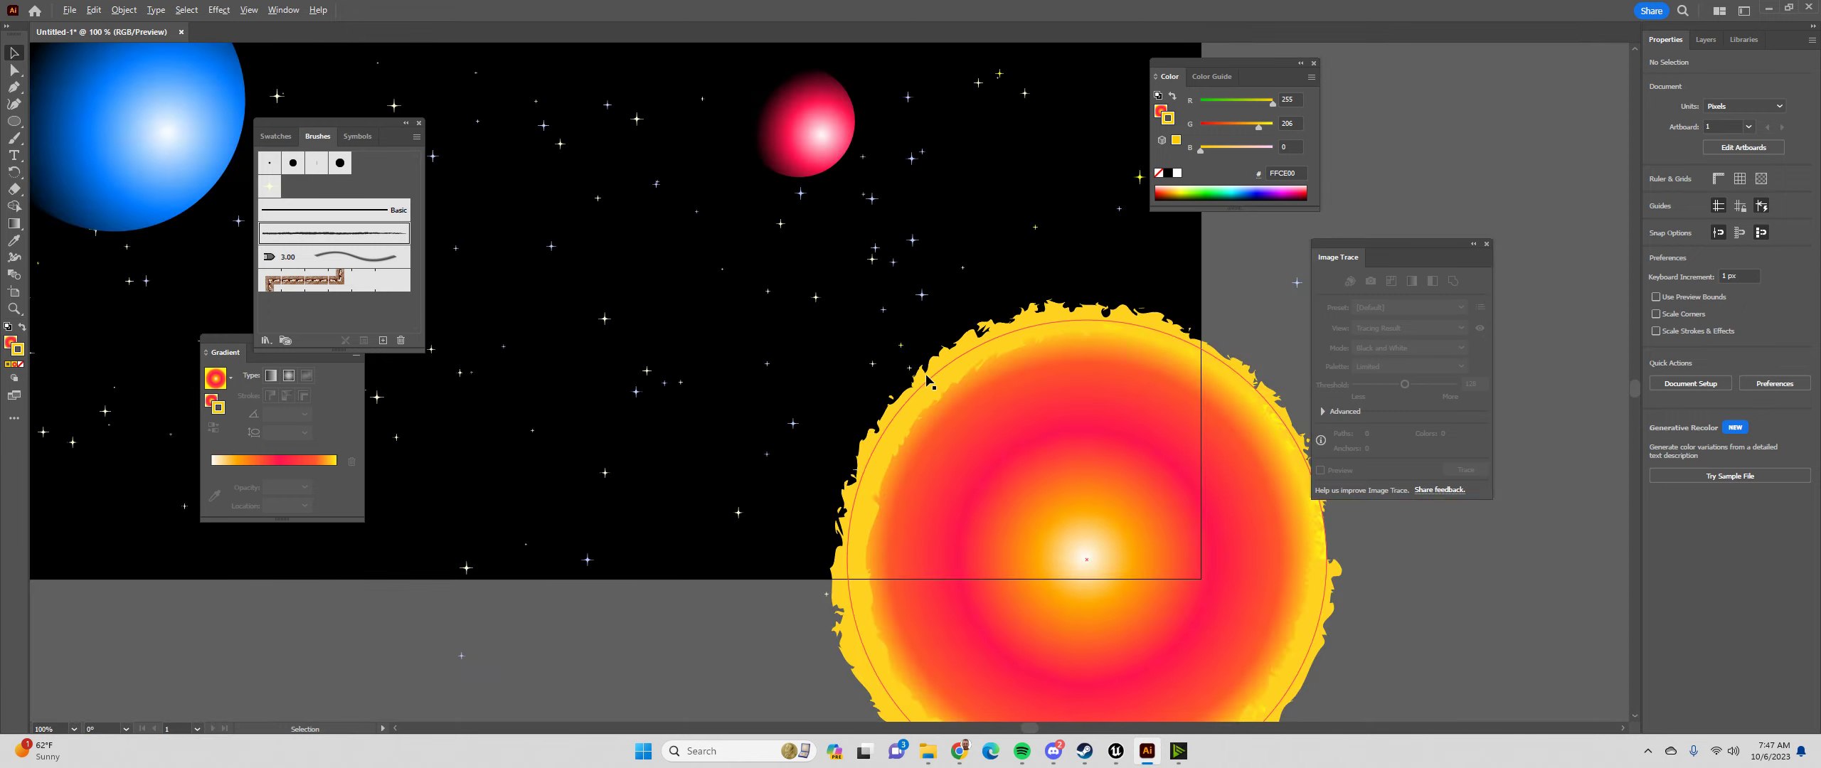
{"action": "key", "text": "space"}
{"action": "left_click_drag", "start_coordinate": [810, 309], "coordinate": [979, 367]}
{"action": "key", "text": "space"}
{"action": "left_click_drag", "start_coordinate": [882, 300], "coordinate": [1043, 411]}
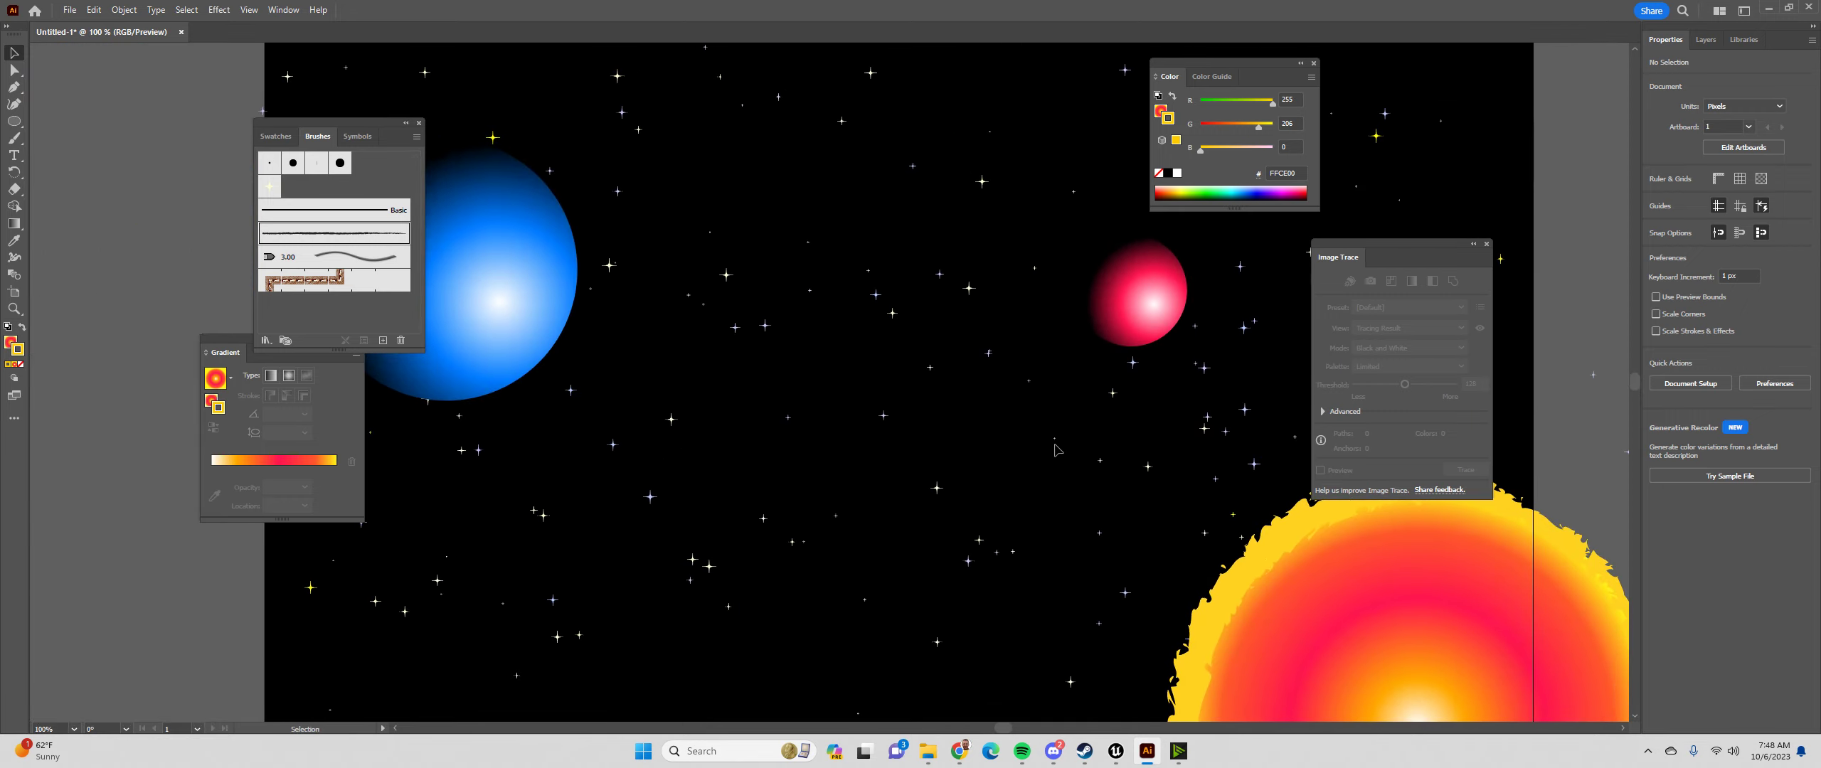
{"action": "key", "text": "space"}
{"action": "left_click_drag", "start_coordinate": [906, 308], "coordinate": [995, 361]}
{"action": "left_click", "coordinate": [590, 323]}
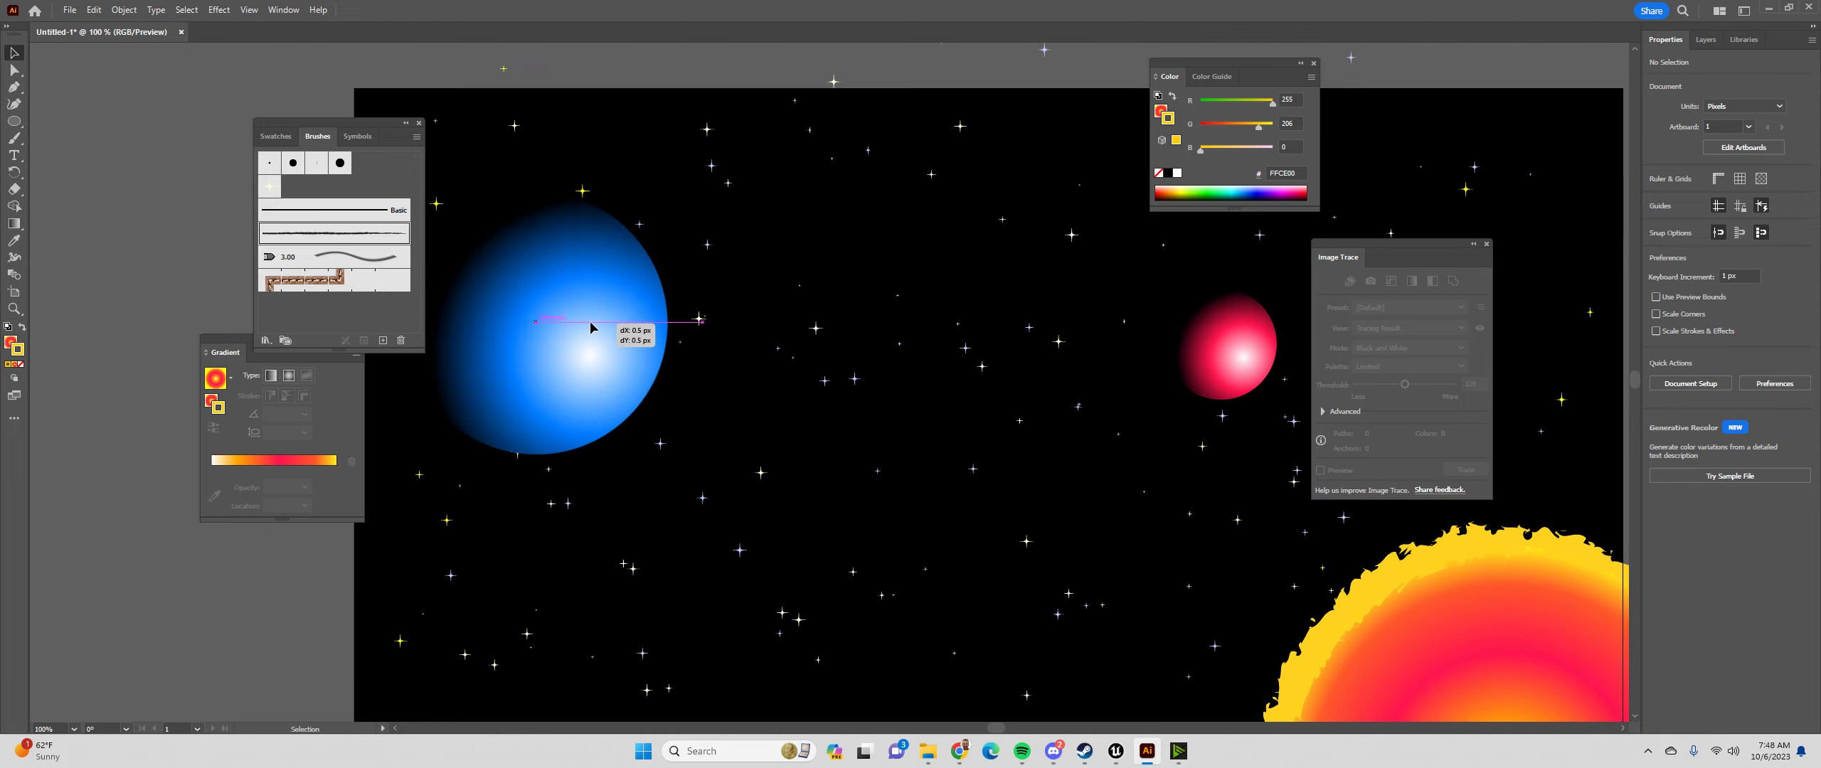
{"action": "left_click_drag", "start_coordinate": [602, 310], "coordinate": [870, 330]}
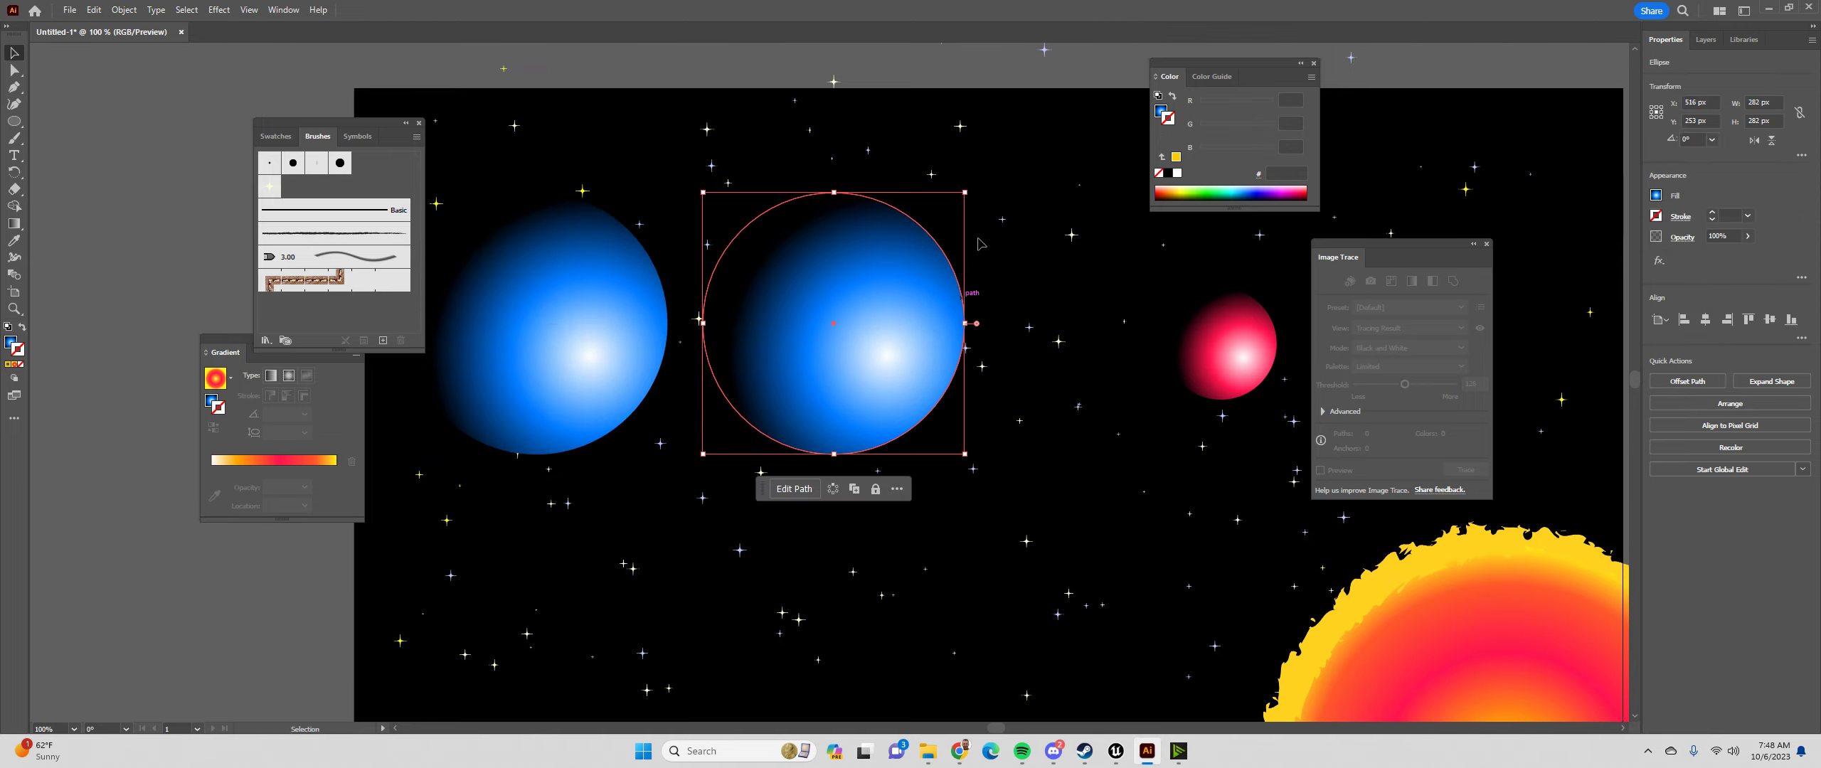
{"action": "left_click_drag", "start_coordinate": [965, 192], "coordinate": [710, 321]}
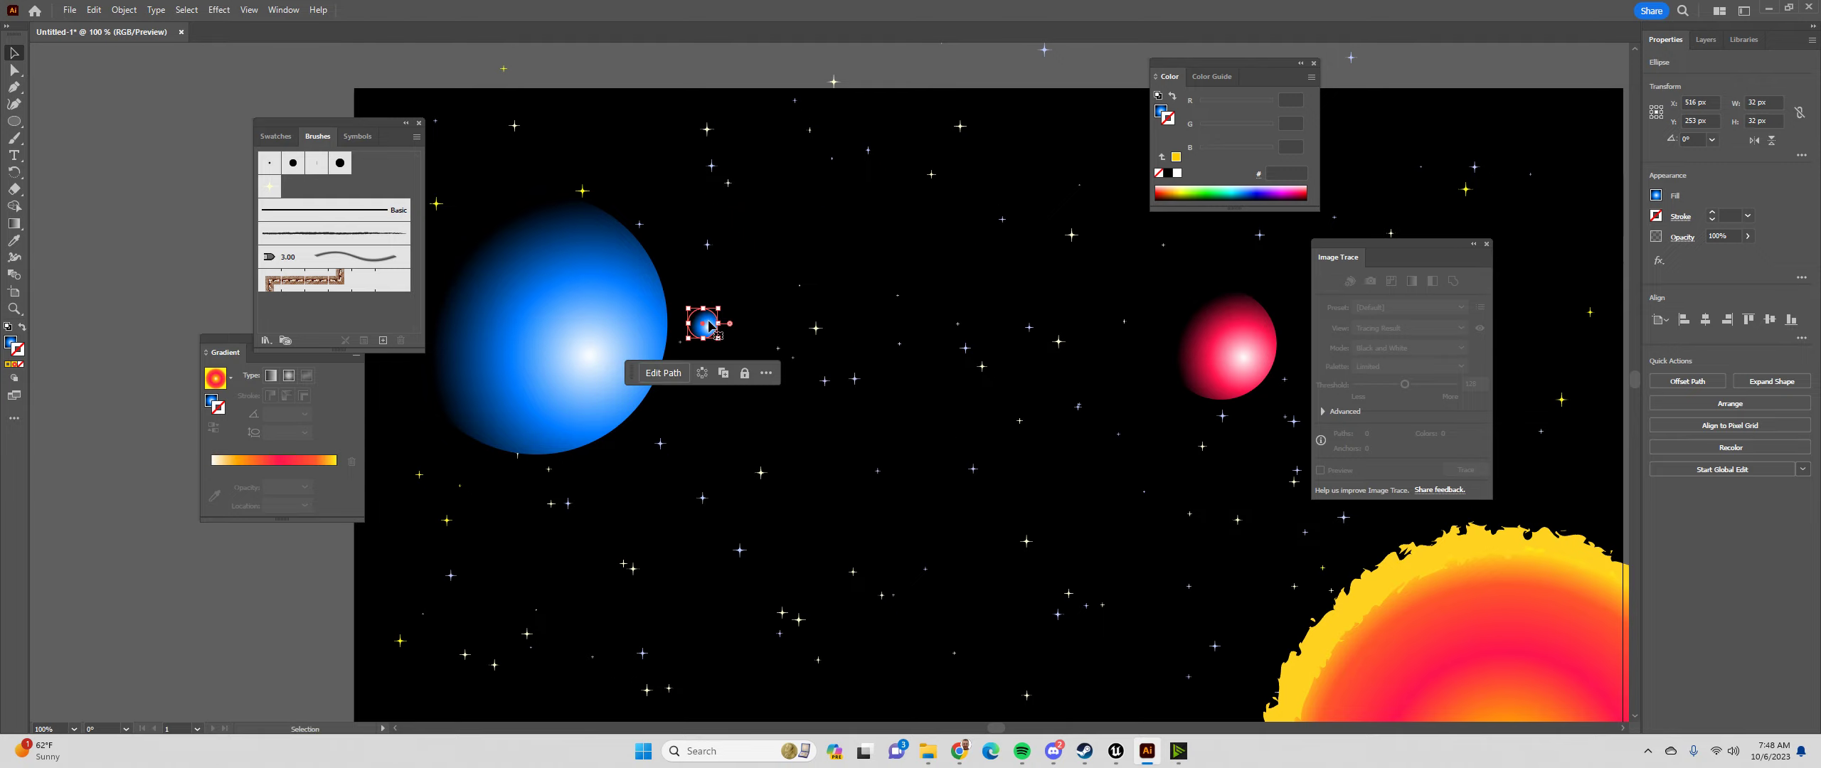
Reverse the moon's radial gradient so it runs from black at the center to white outside, and extend it well beyond the moon
{"action": "left_click", "coordinate": [14, 223]}
{"action": "scroll", "coordinate": [684, 329], "scroll_direction": "up", "scroll_amount": 5}
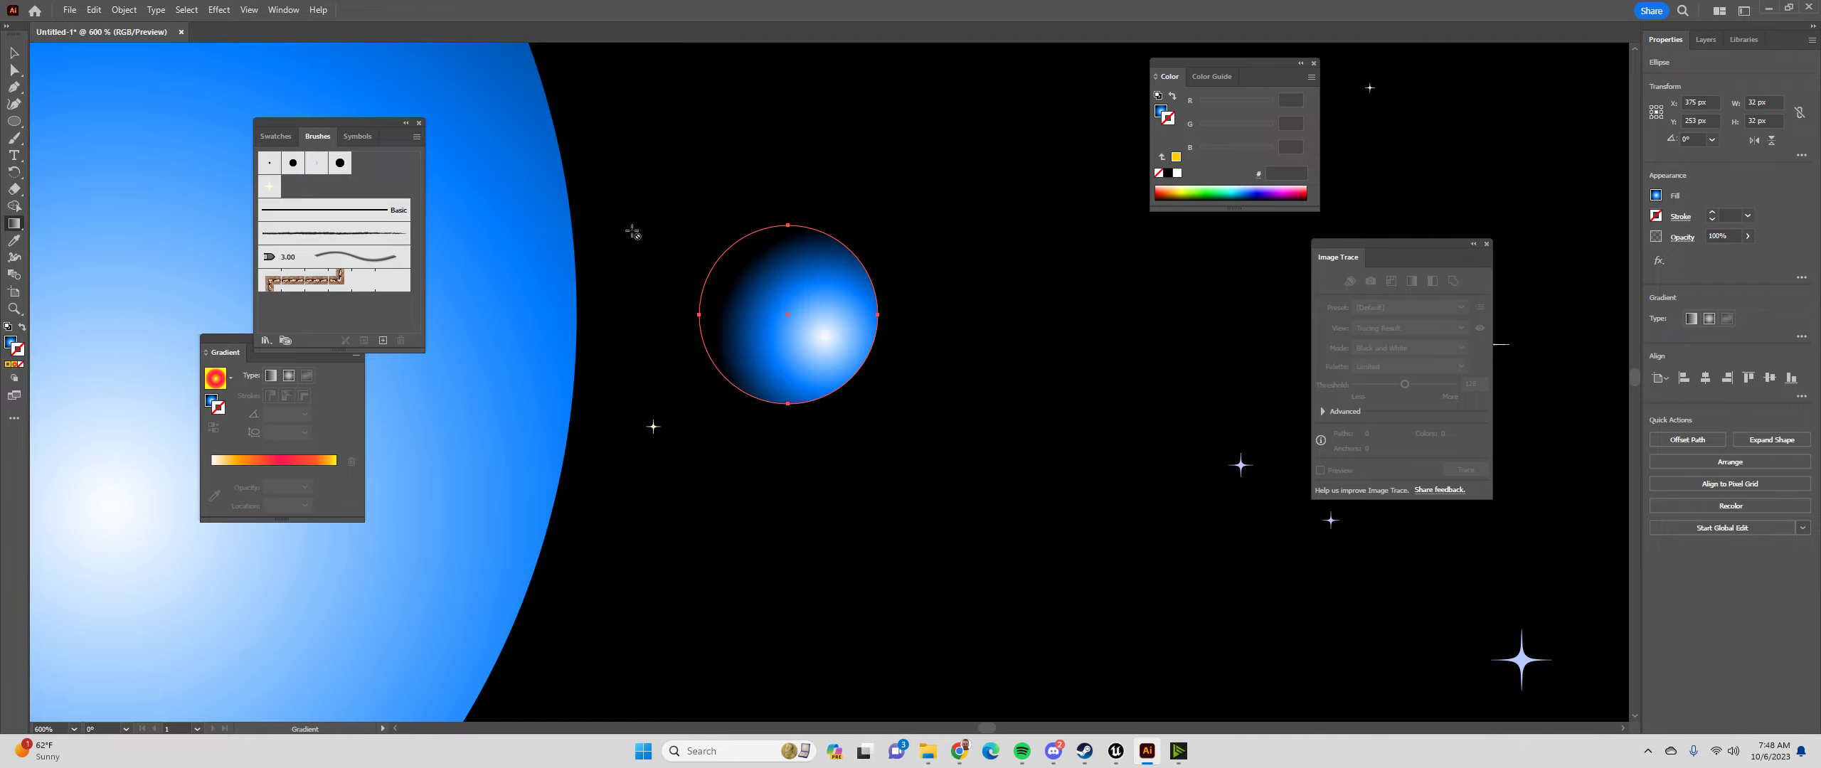
{"action": "left_click", "coordinate": [12, 344]}
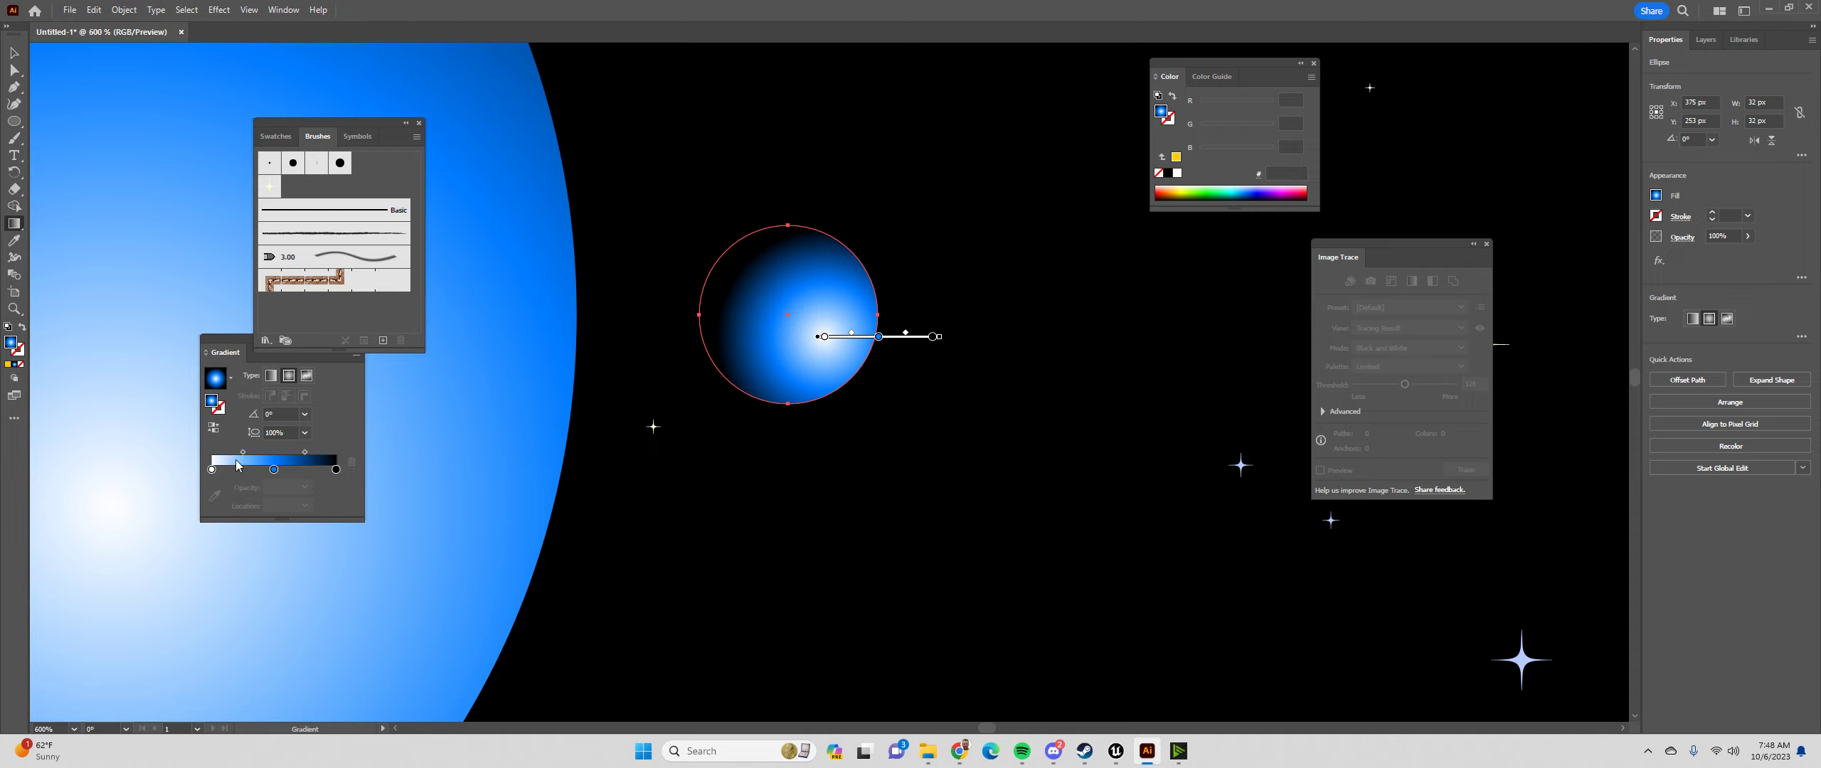
{"action": "left_click_drag", "start_coordinate": [211, 470], "coordinate": [336, 469]}
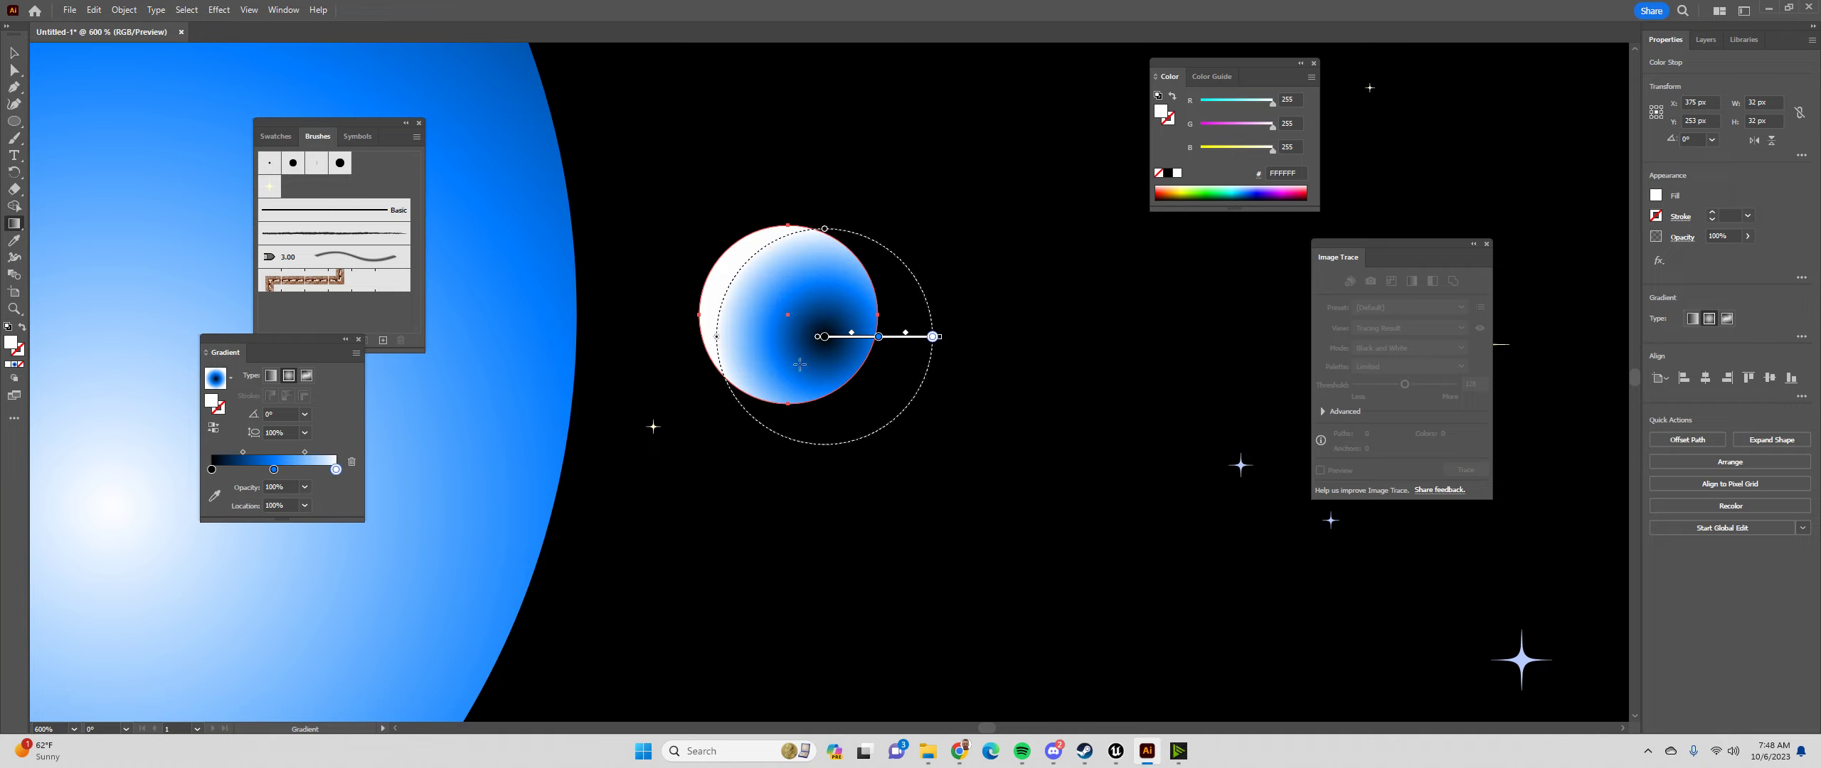
{"action": "left_click_drag", "start_coordinate": [937, 337], "coordinate": [1133, 347]}
{"action": "key", "text": "ctrl+z"}
Place a black stop at about 70% of the moon's gradient, before the blue and white stops
{"action": "mouse_move", "coordinate": [274, 470]}
{"action": "left_mouse_down"}
{"action": "mouse_move", "coordinate": [320, 470]}
{"action": "mouse_move", "coordinate": [298, 470]}
{"action": "left_mouse_up"}
{"action": "double_click", "coordinate": [298, 470]}
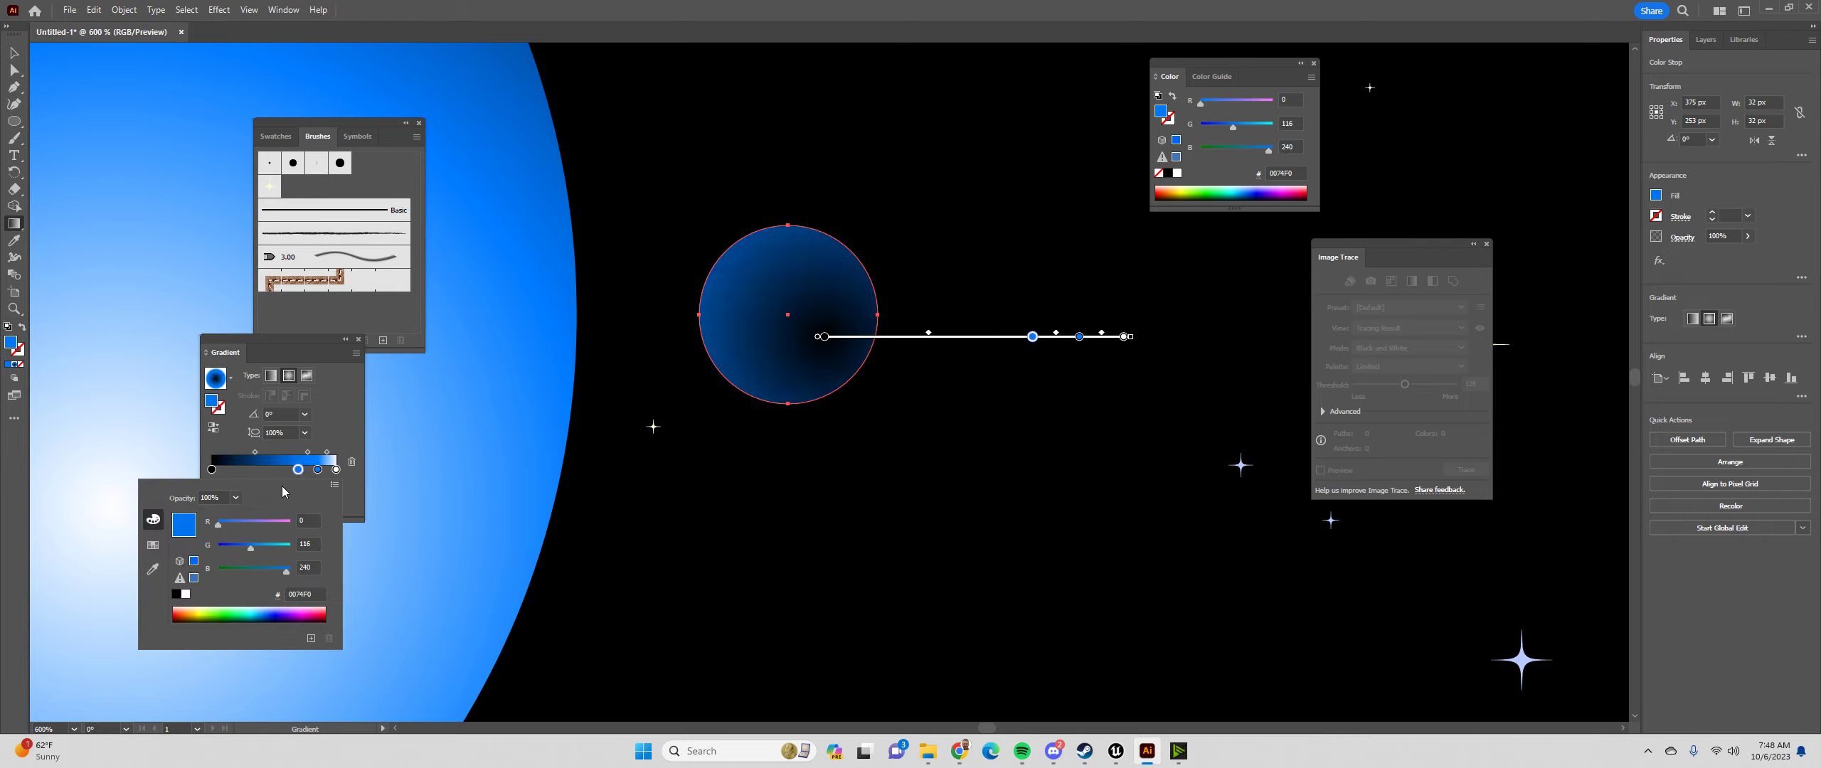
{"action": "left_click", "coordinate": [176, 594]}
{"action": "left_click", "coordinate": [332, 425]}
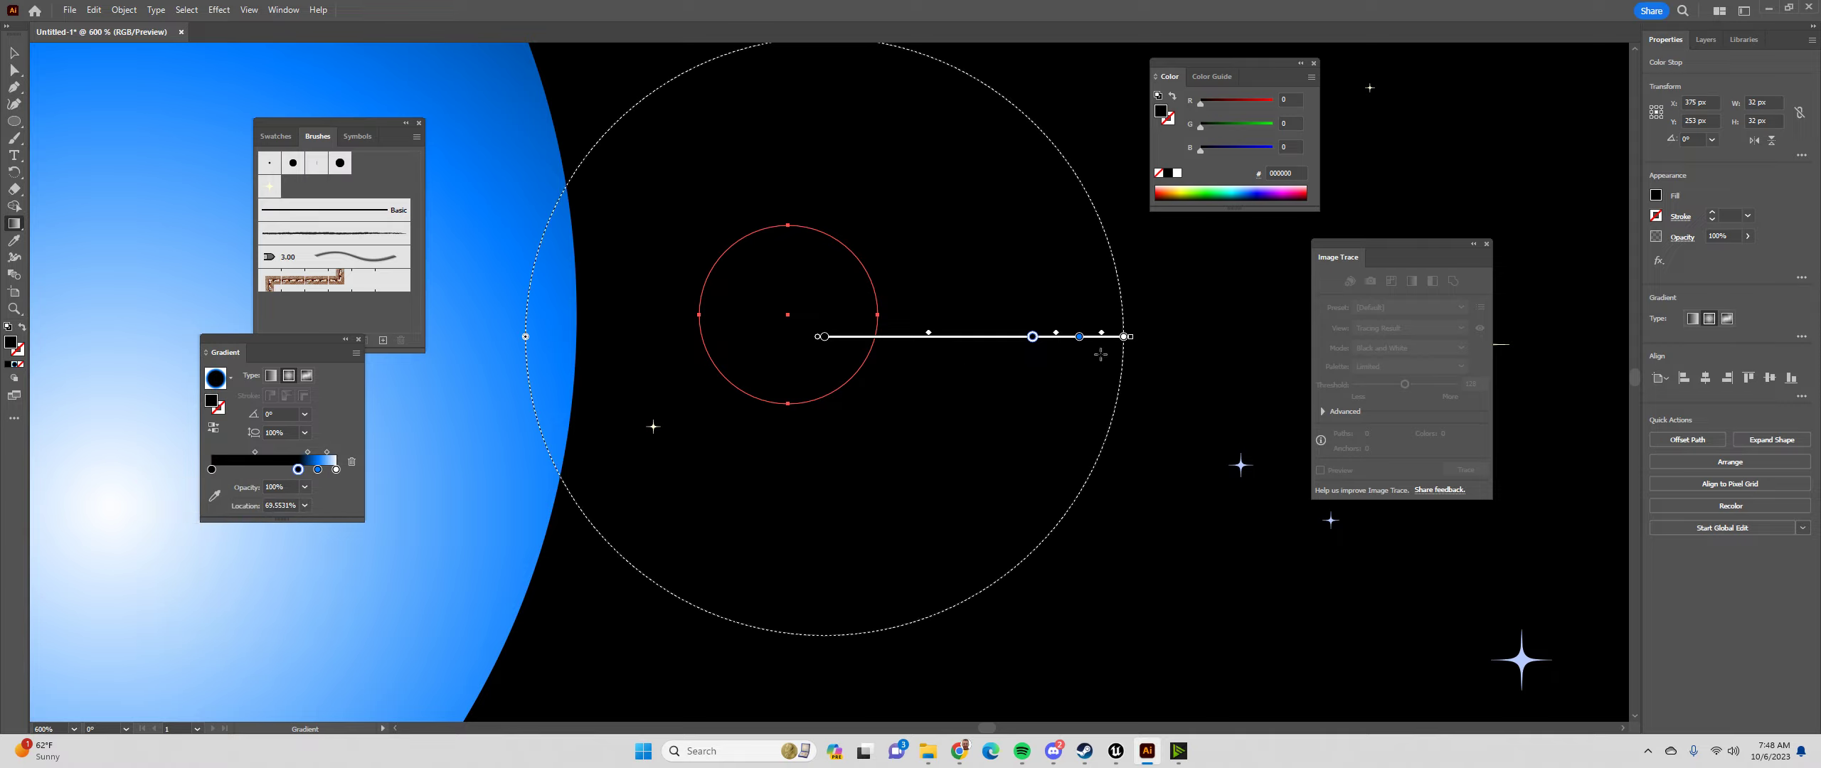
Shrink and reposition the moon's gradient to light only a crescent along its right edge, and deselect the moon
{"action": "mouse_move", "coordinate": [1132, 342]}
{"action": "left_mouse_down"}
{"action": "mouse_move", "coordinate": [969, 373]}
{"action": "mouse_move", "coordinate": [809, 299]}
{"action": "left_mouse_up"}
{"action": "key", "text": "v"}
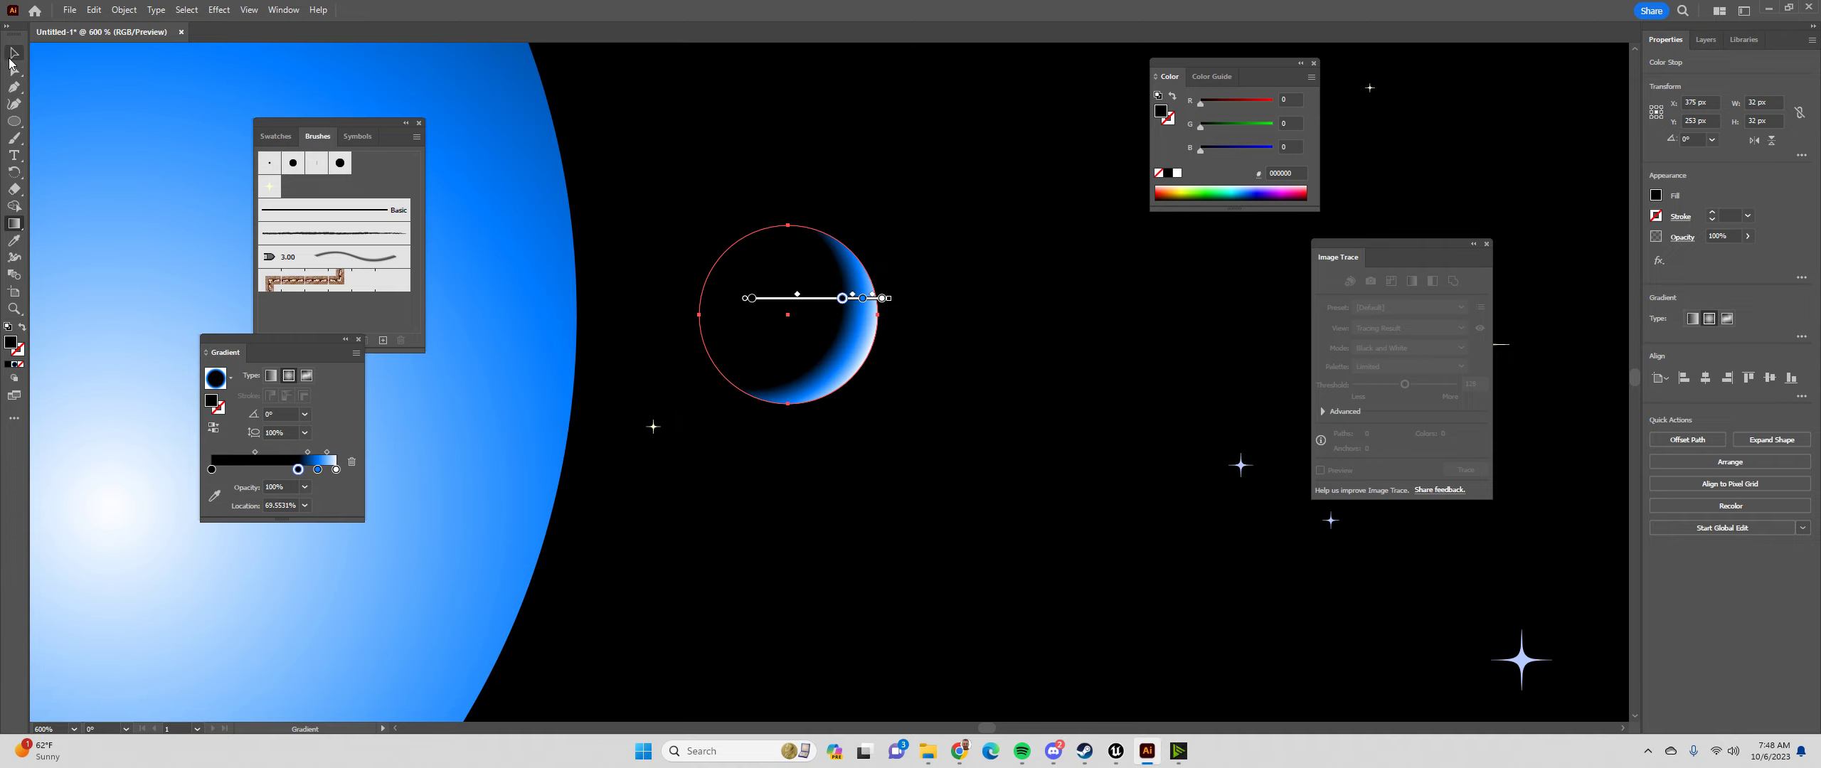
{"action": "left_click", "coordinate": [845, 111]}
Change the blue stop in the moon's gradient to dark yellow D3D400
{"action": "scroll", "coordinate": [921, 327], "scroll_direction": "down", "scroll_amount": 4}
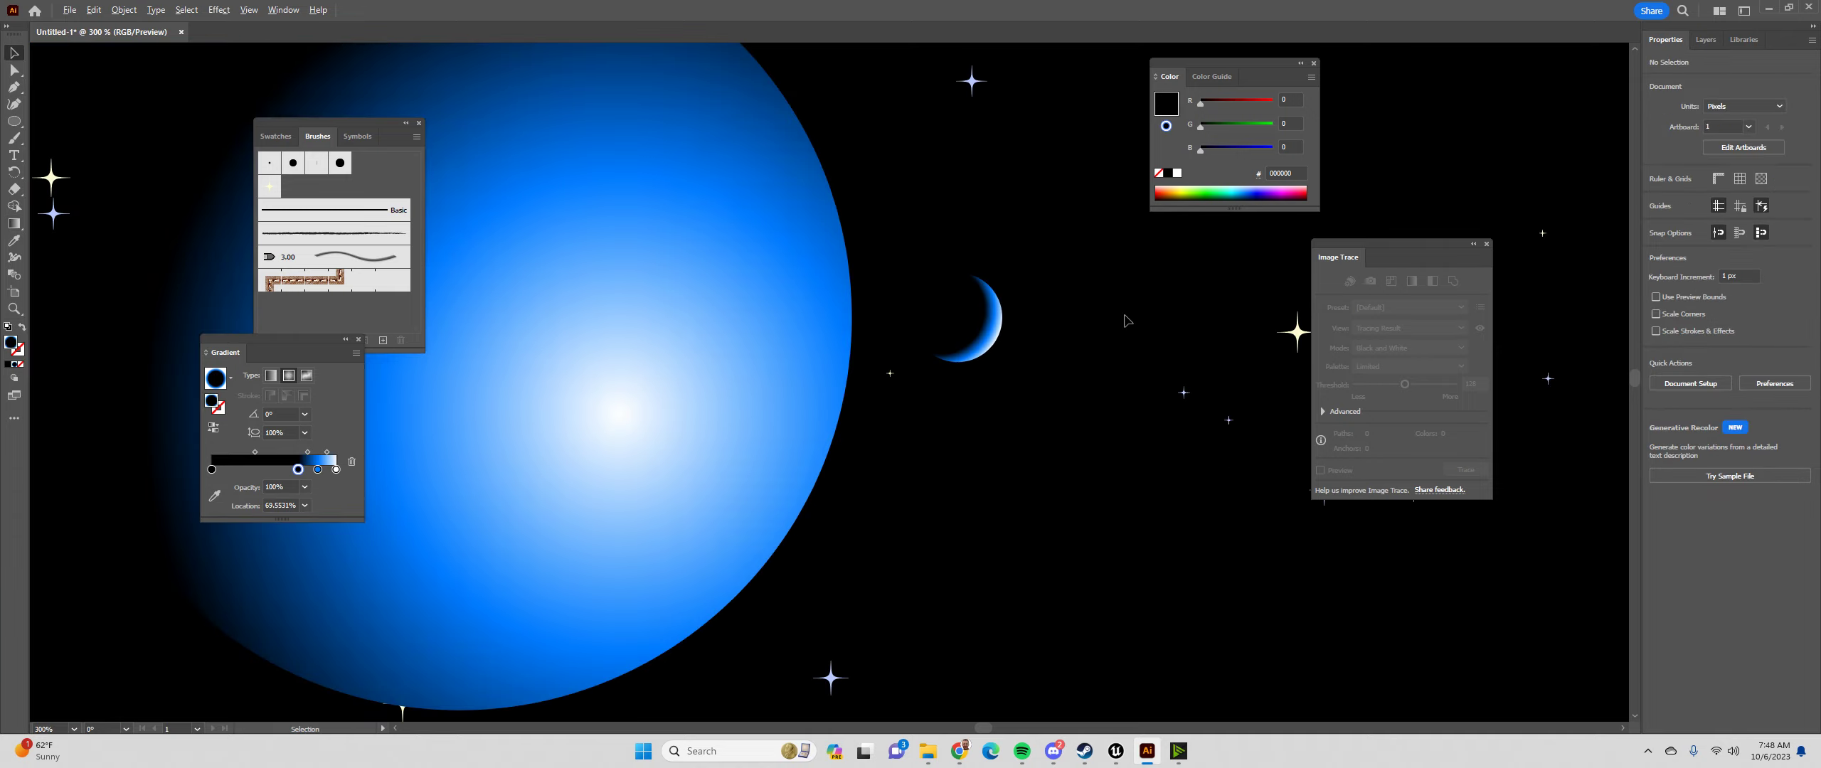
{"action": "left_click", "coordinate": [882, 326]}
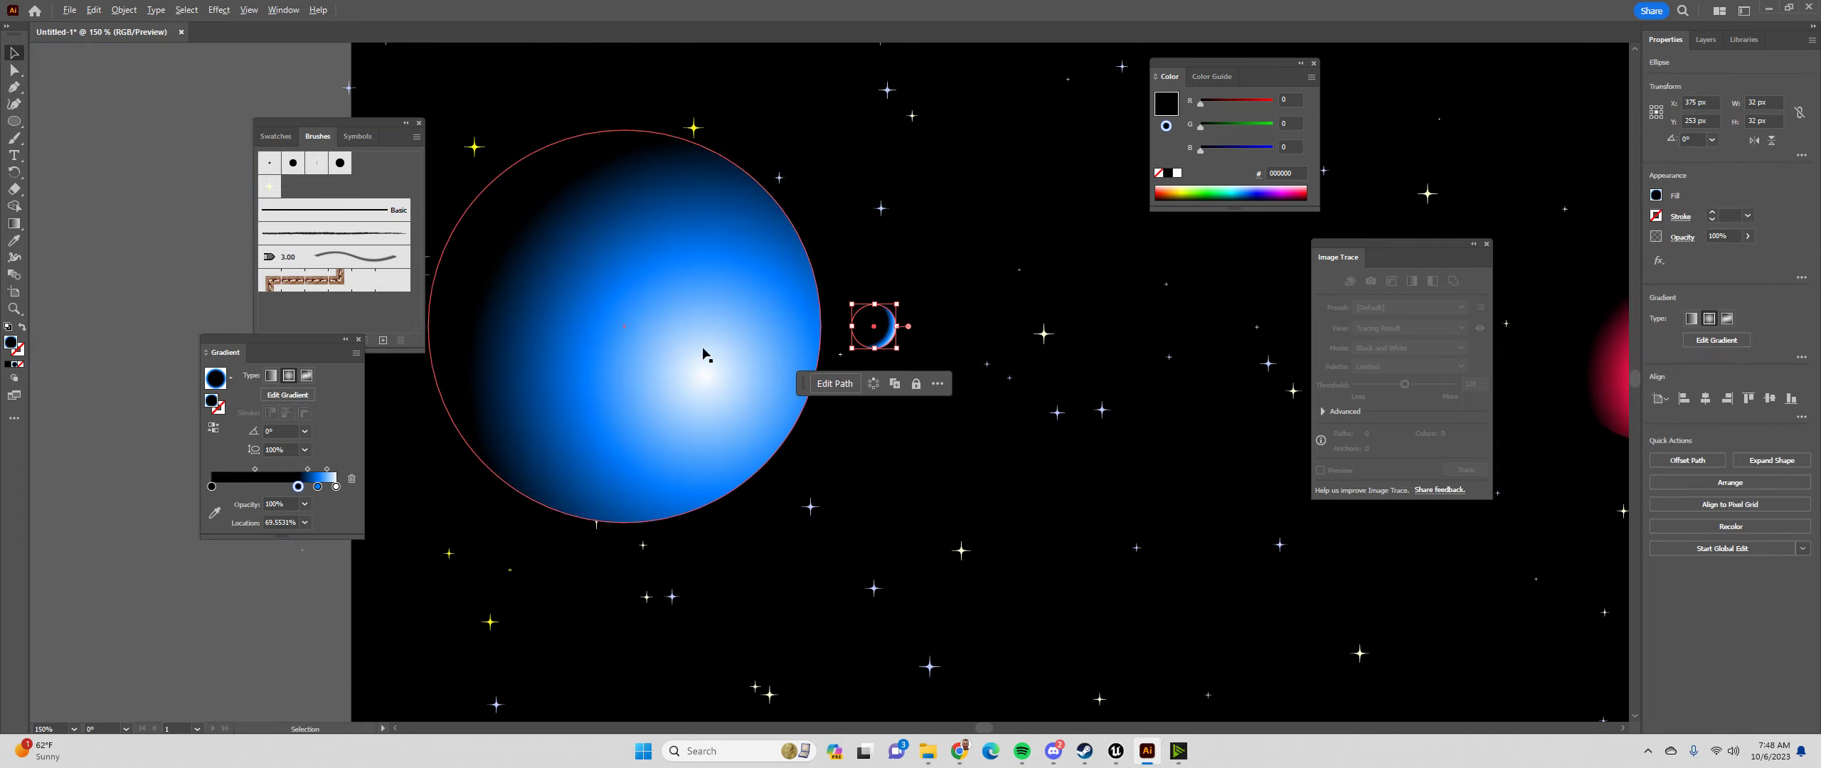
{"action": "scroll", "coordinate": [953, 354], "scroll_direction": "up", "scroll_amount": 3}
{"action": "double_click", "coordinate": [316, 488]}
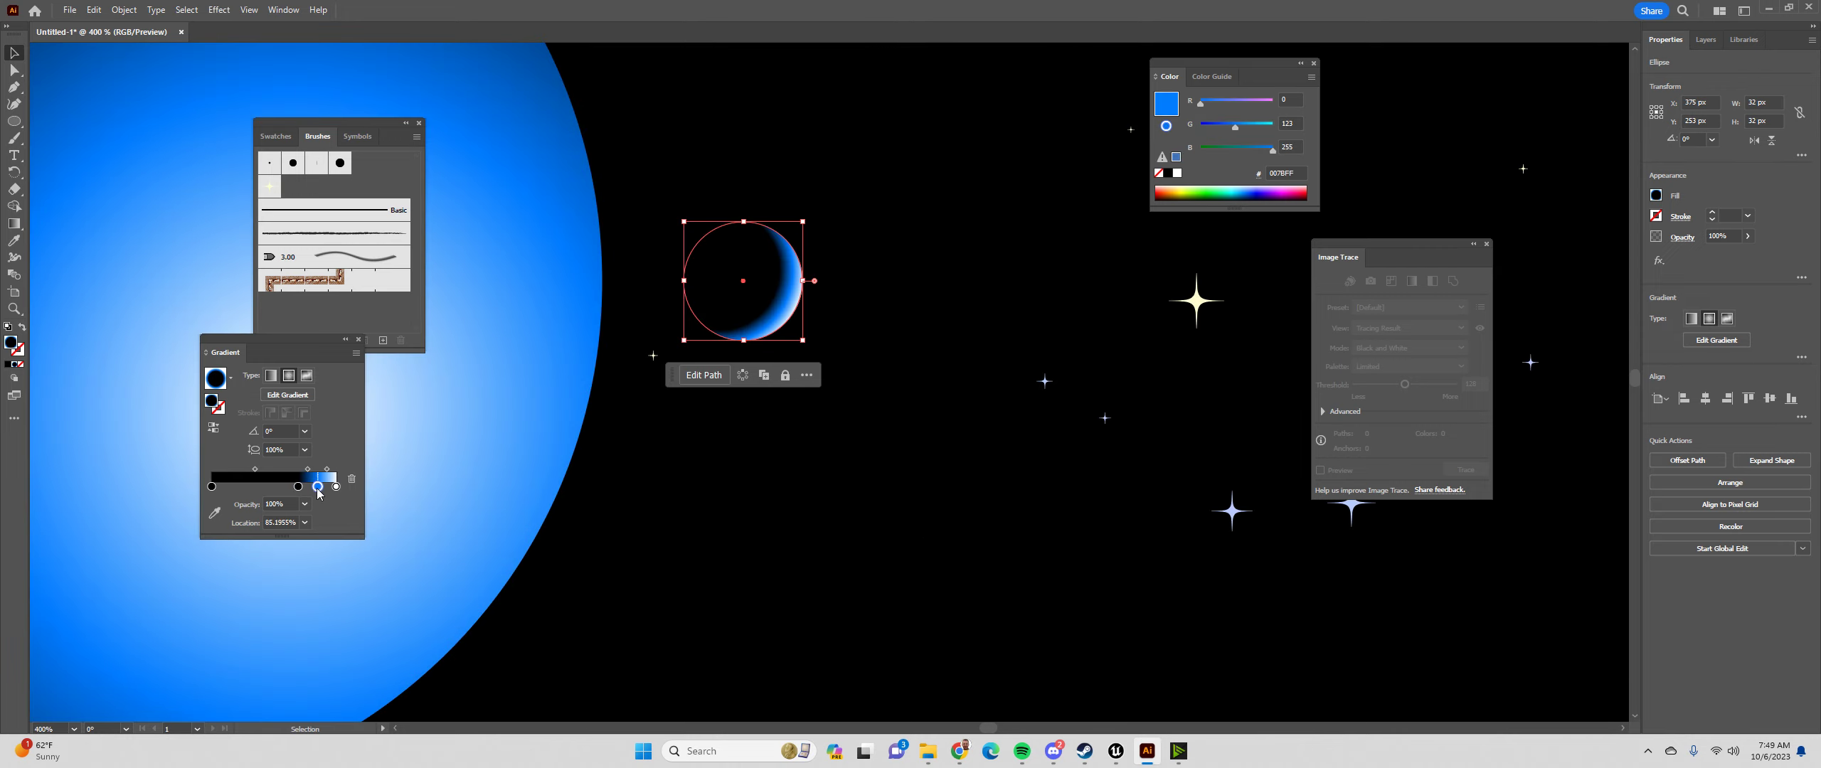
{"action": "left_click", "coordinate": [204, 626]}
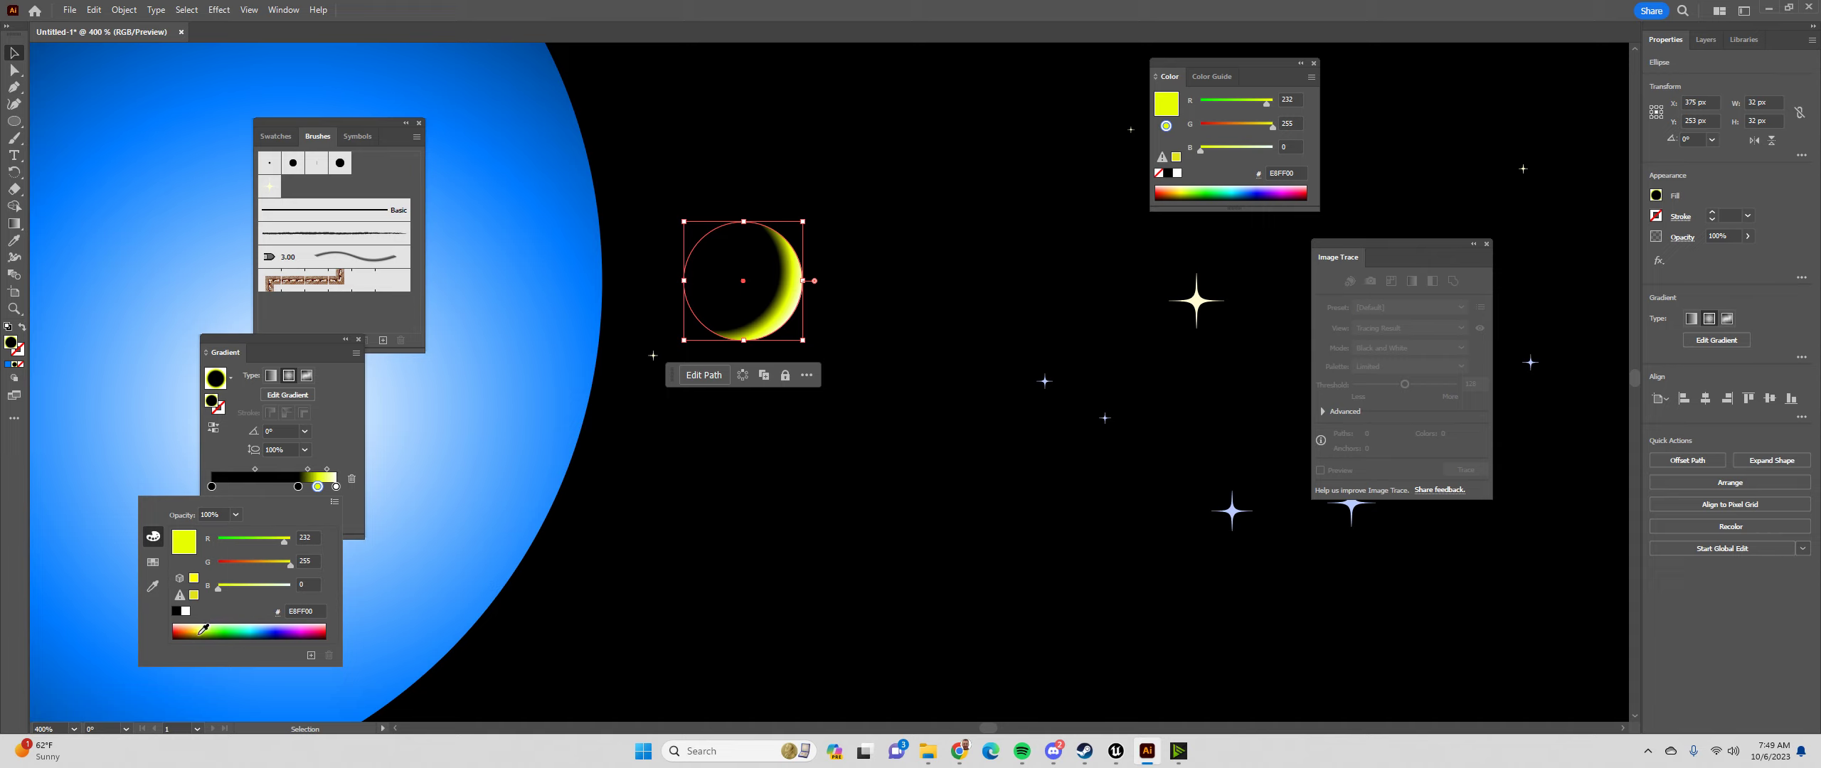
{"action": "left_click", "coordinate": [202, 630]}
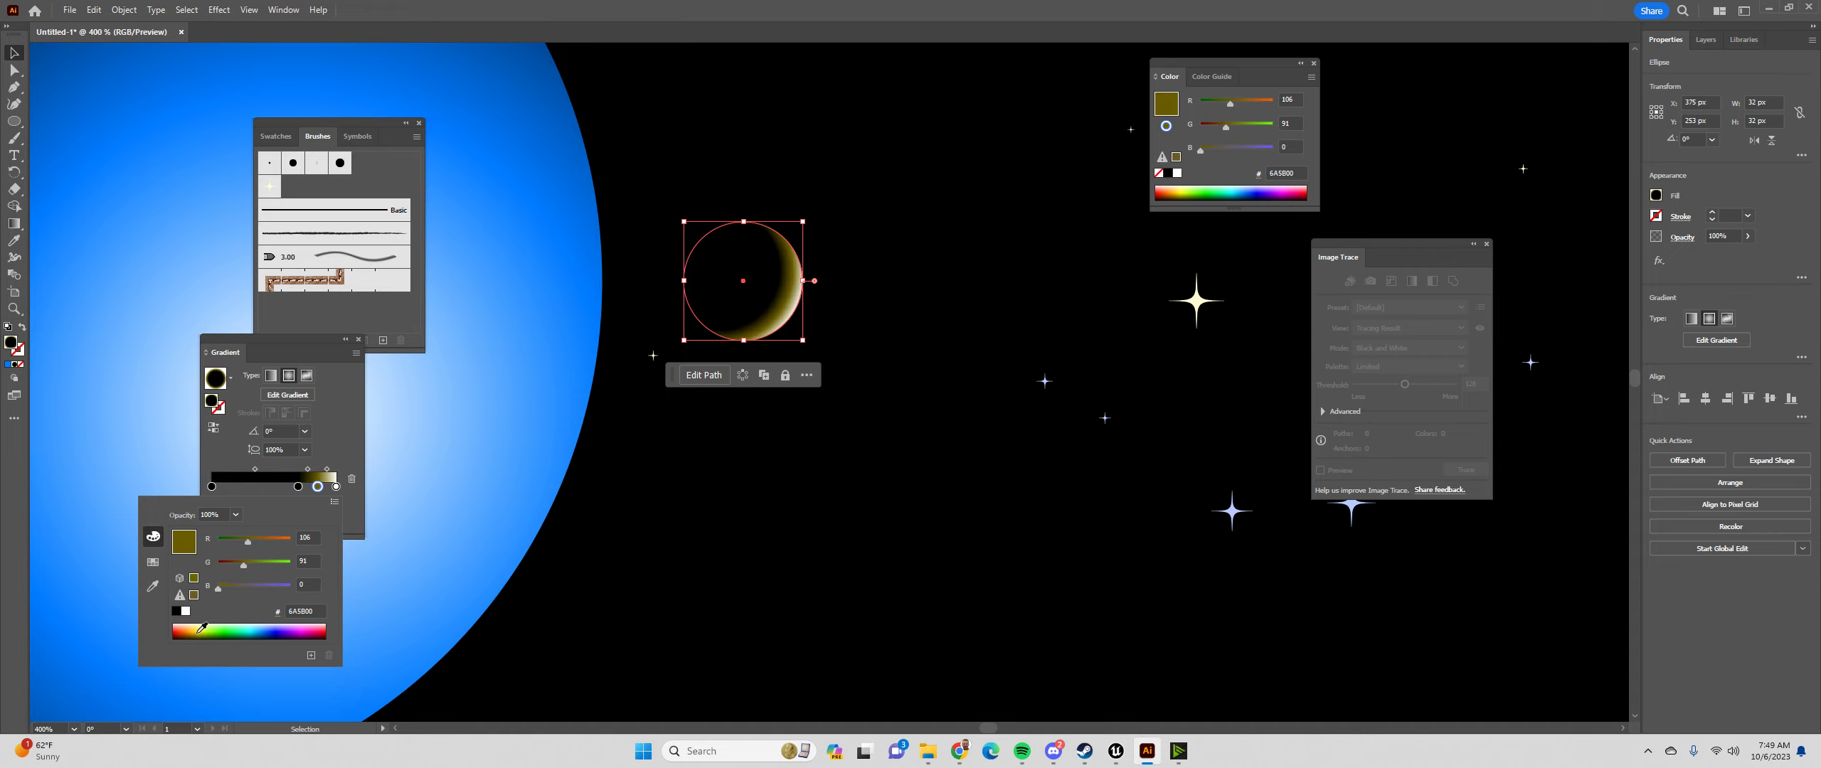
{"action": "left_click", "coordinate": [202, 627]}
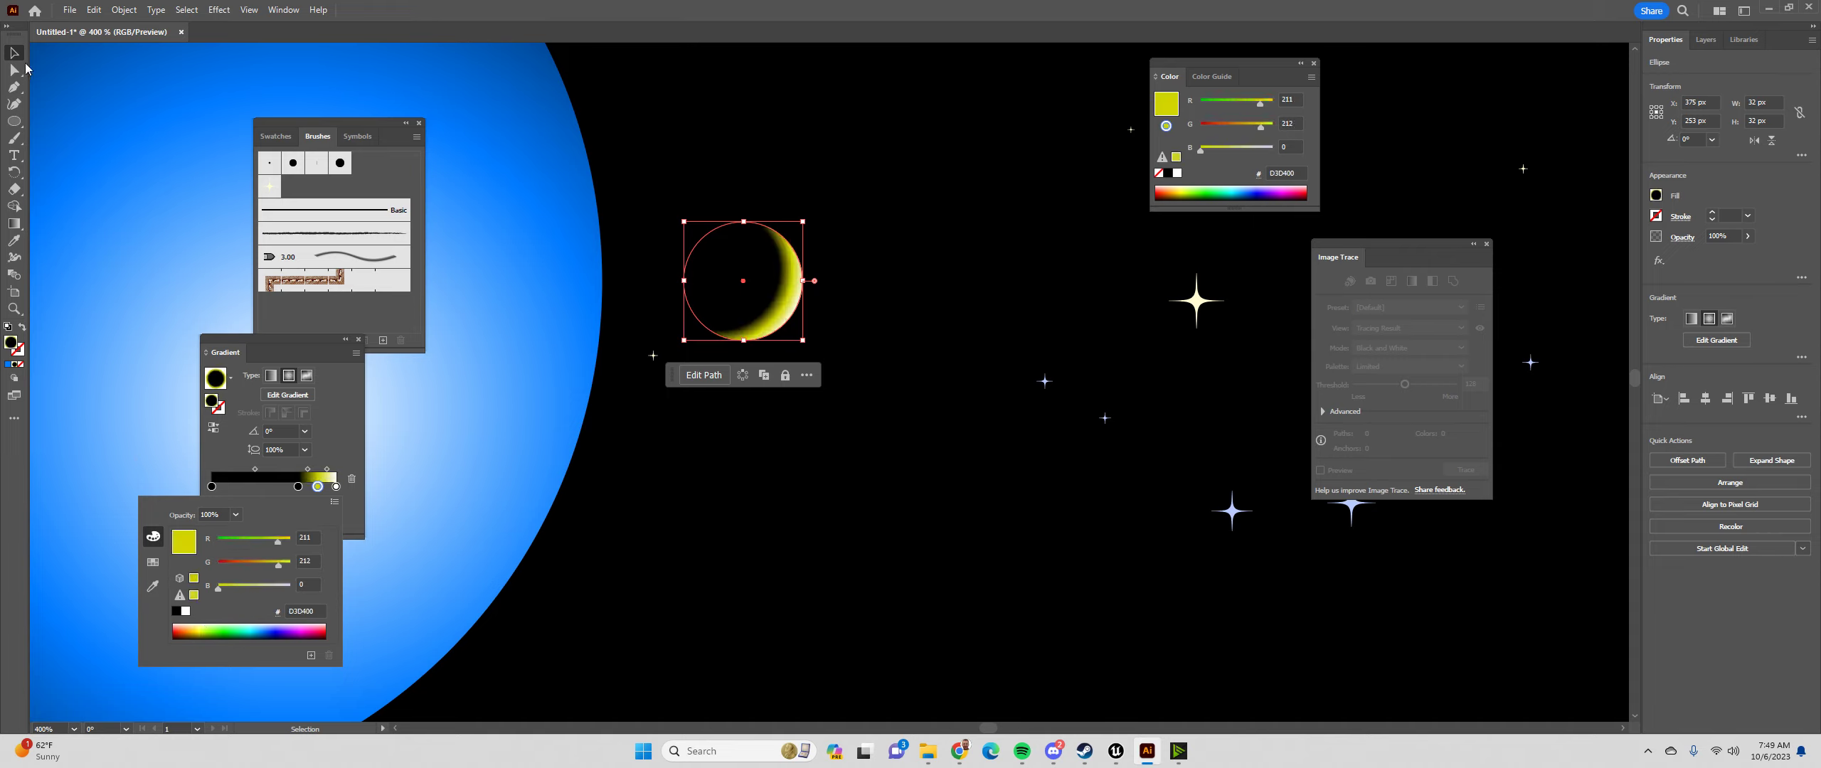
Deselect the moon and check the whole space scene
{"action": "left_click", "coordinate": [16, 56]}
{"action": "left_click", "coordinate": [797, 164]}
{"action": "scroll", "coordinate": [836, 275], "scroll_direction": "down", "scroll_amount": 5}
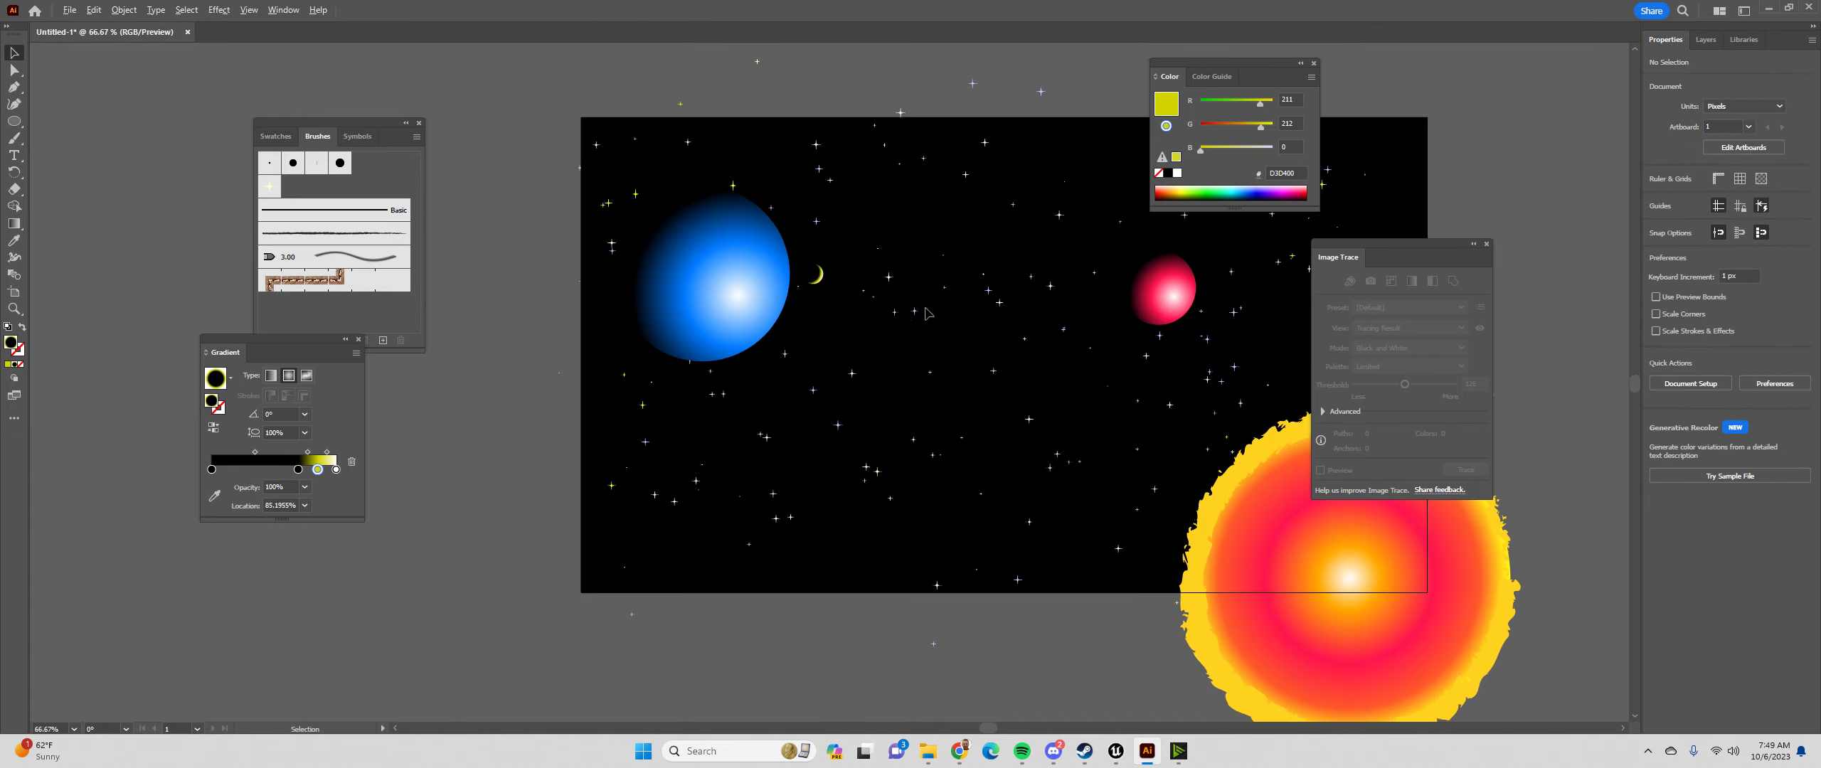
{"action": "scroll", "coordinate": [927, 313], "scroll_direction": "up", "scroll_amount": 1}
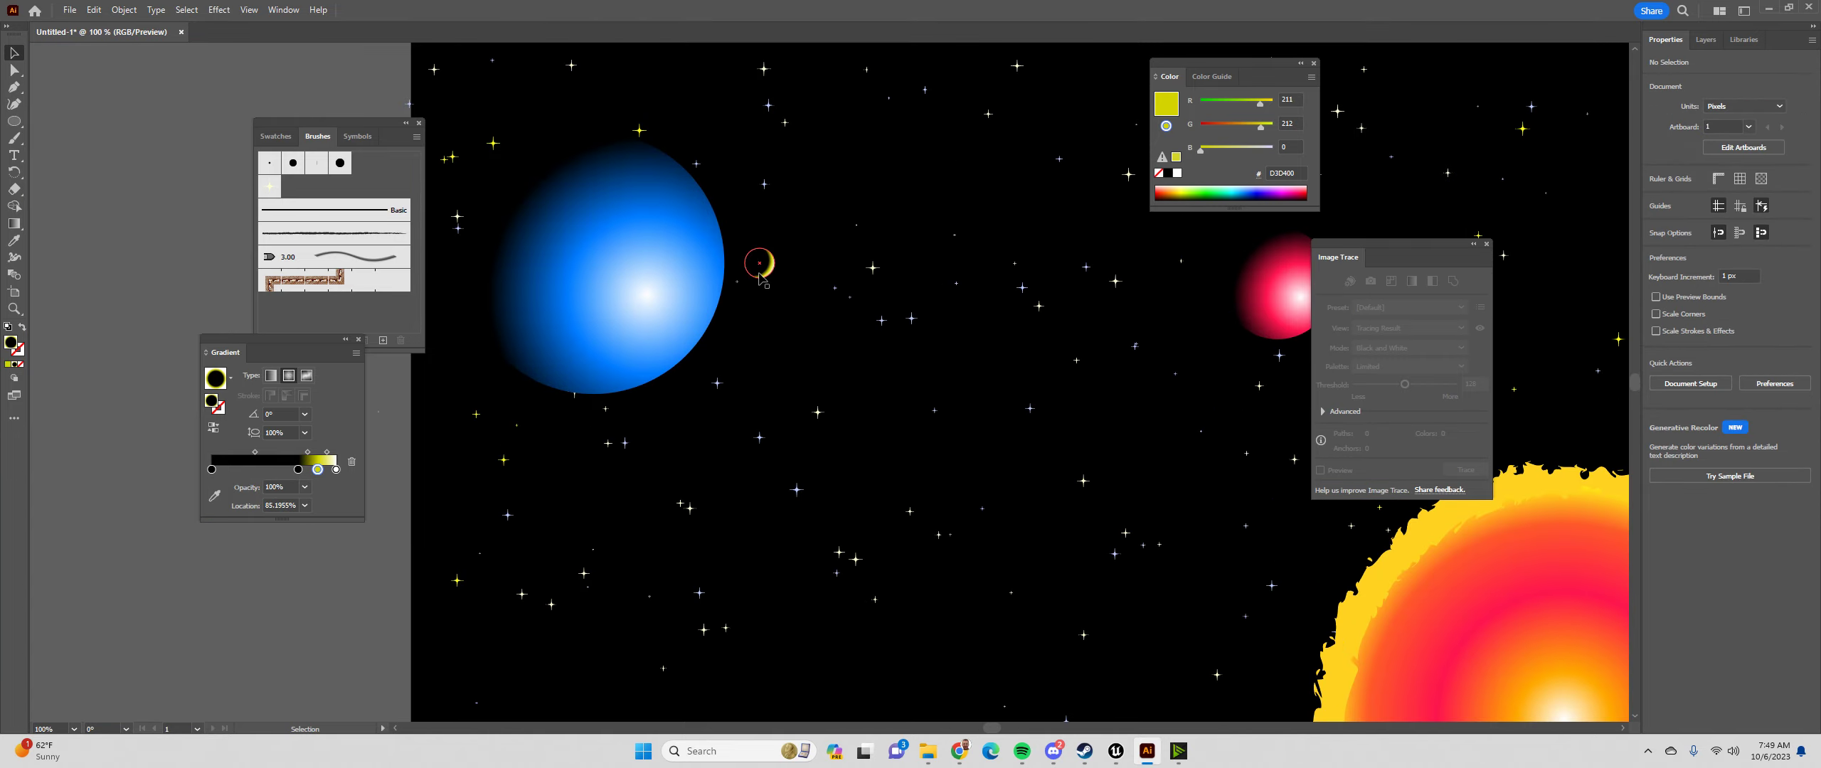
{"action": "left_click_drag", "start_coordinate": [968, 296], "coordinate": [904, 304]}
{"action": "scroll", "coordinate": [900, 297], "scroll_direction": "down", "scroll_amount": 1}
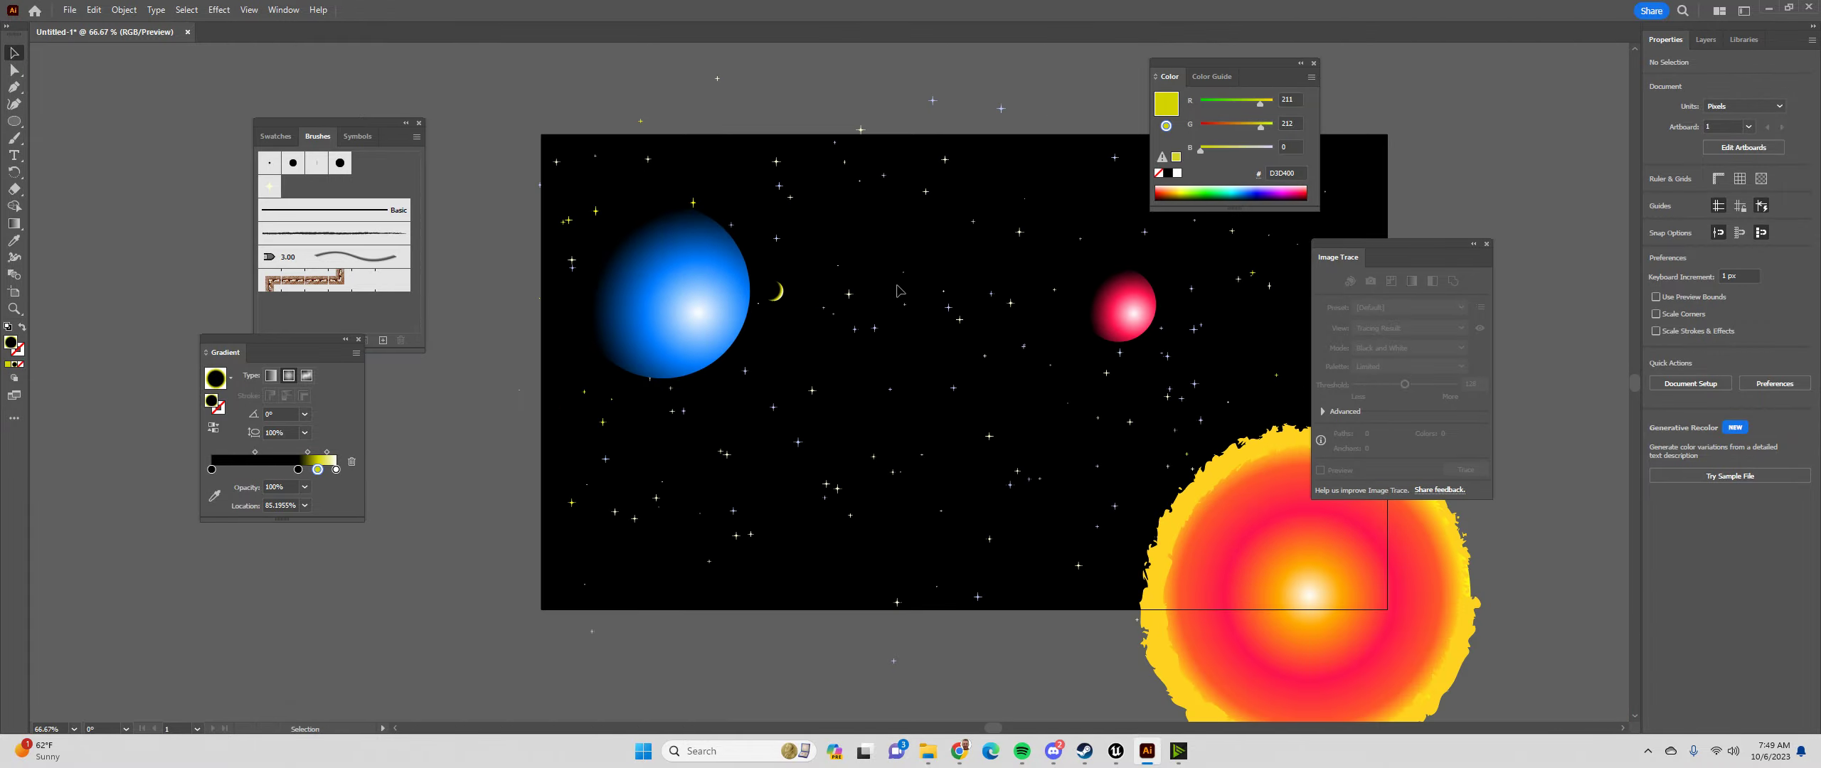
{"action": "left_click_drag", "start_coordinate": [930, 353], "coordinate": [862, 374]}
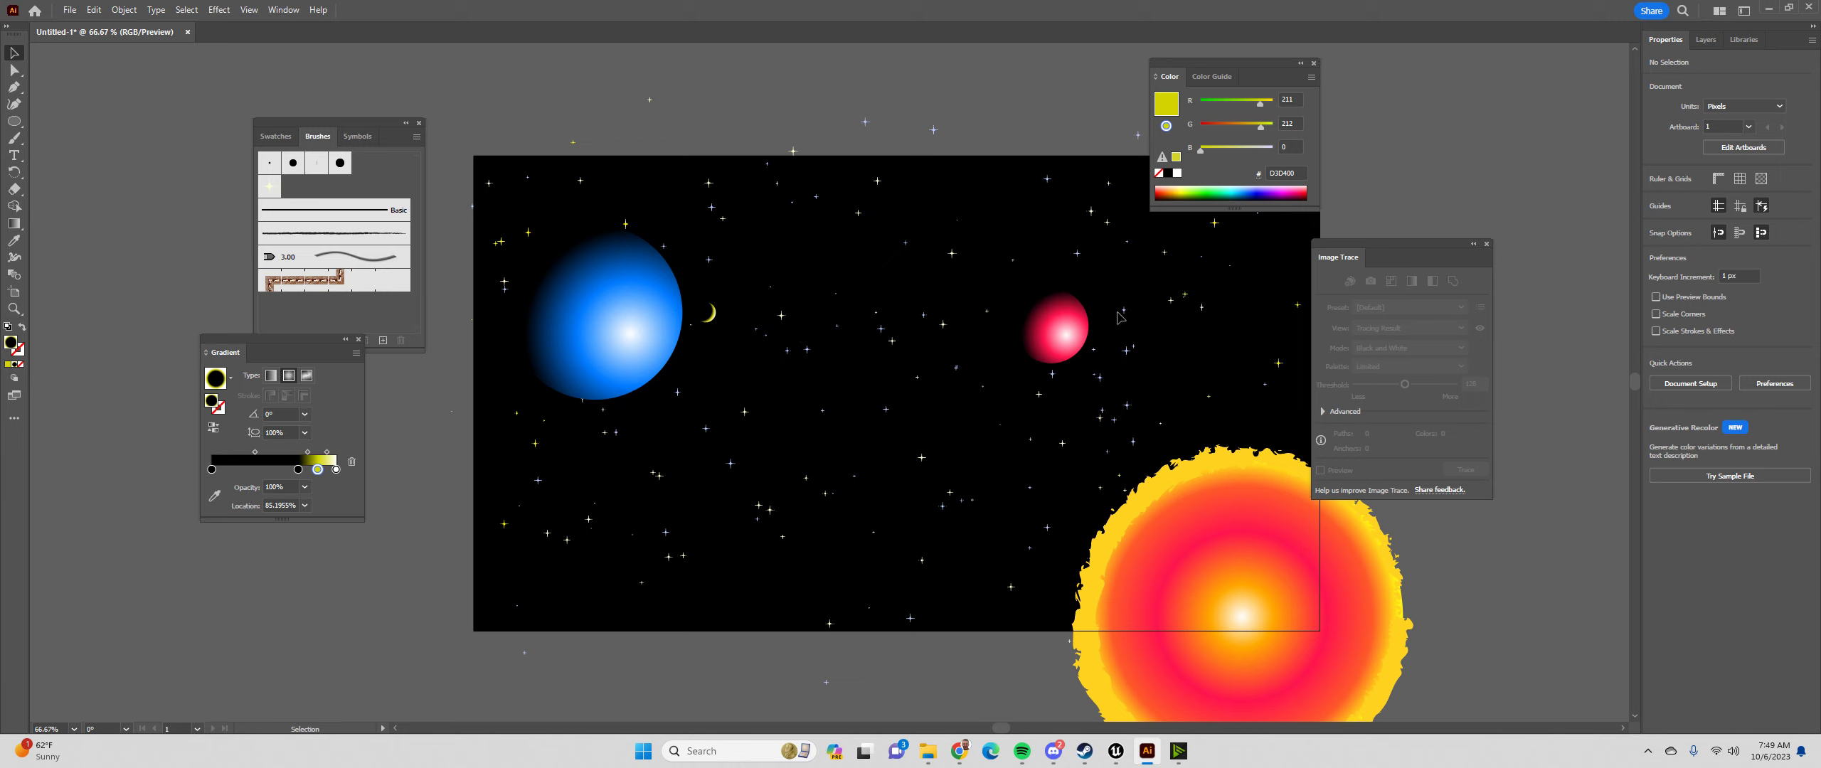
Add a stop at about 73% of the small red planet's gradient, try coloring it green 87A92A, and deselect the planet
{"action": "left_click", "coordinate": [1040, 336]}
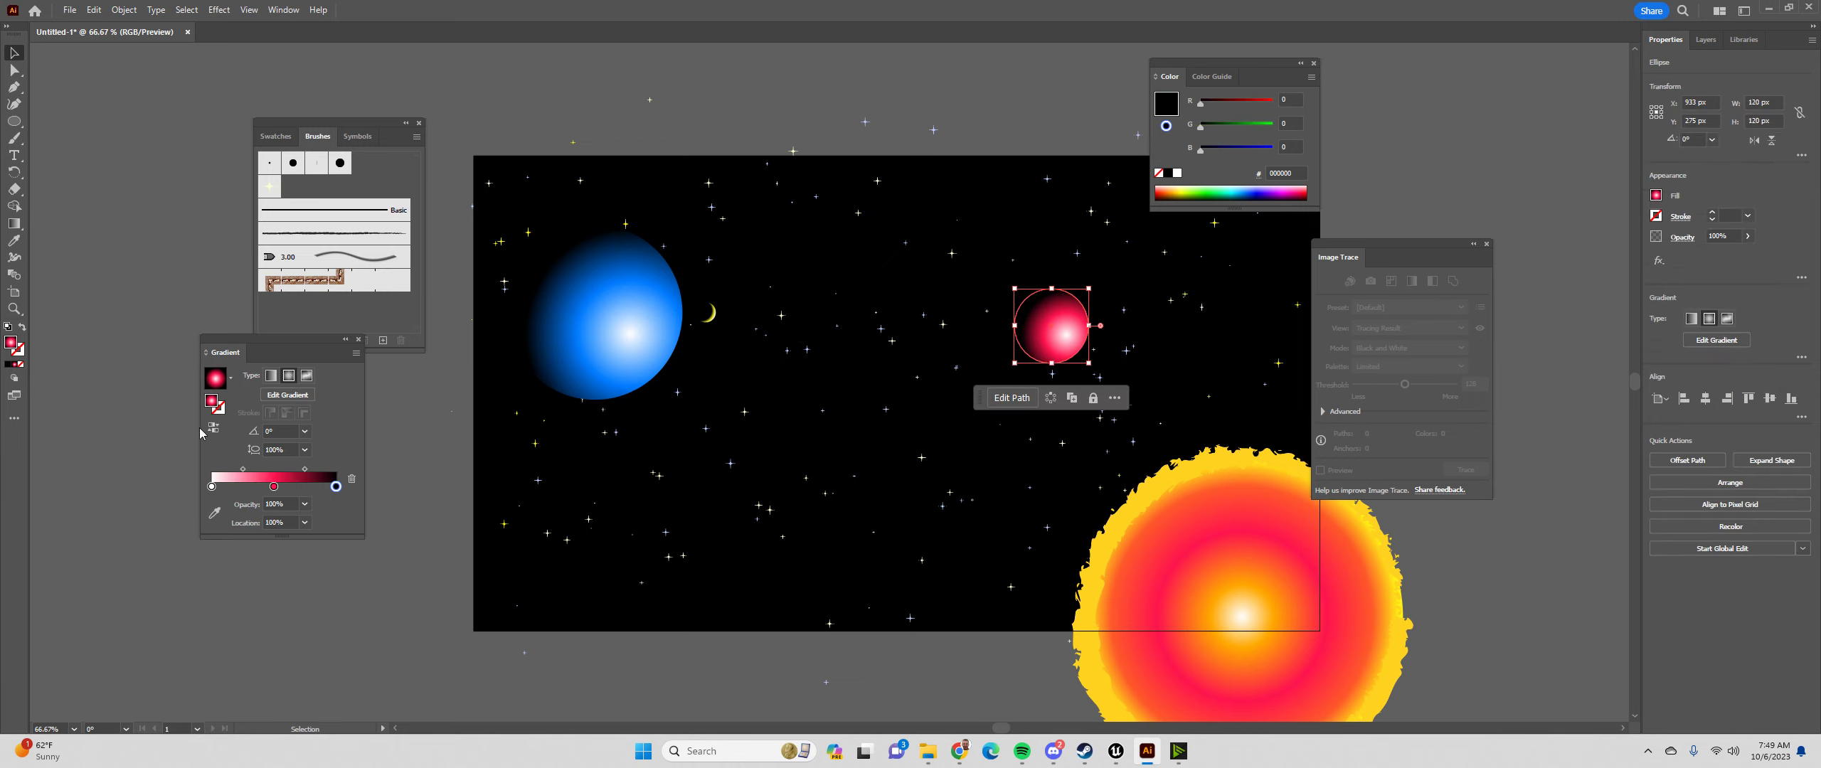
{"action": "left_click", "coordinate": [303, 486]}
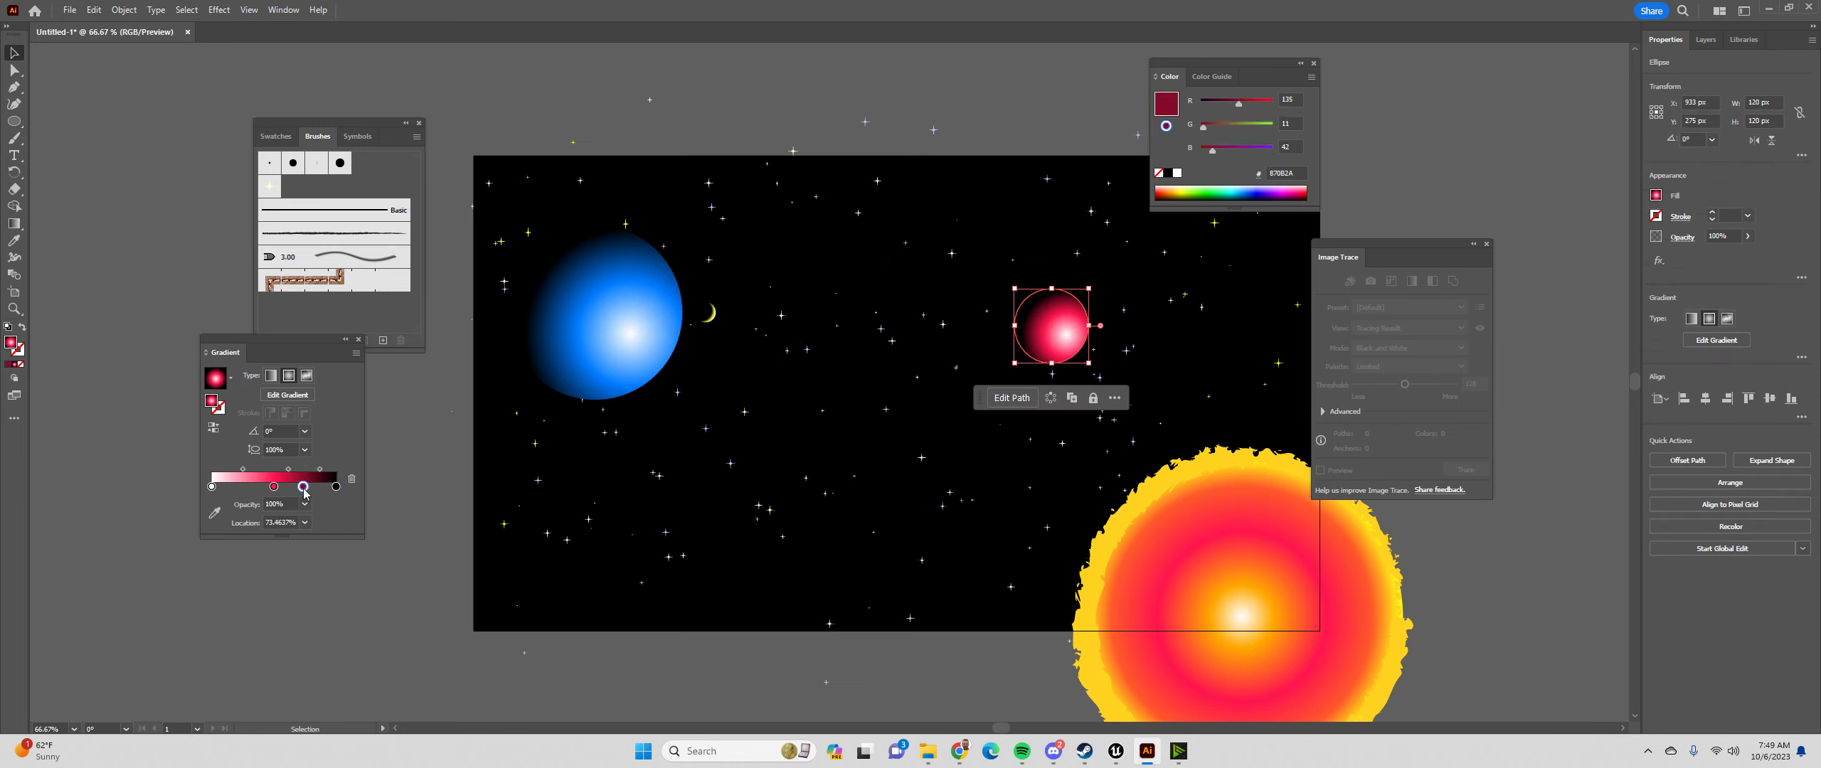
{"action": "double_click", "coordinate": [303, 486]}
{"action": "left_click_drag", "start_coordinate": [252, 566], "coordinate": [268, 569]}
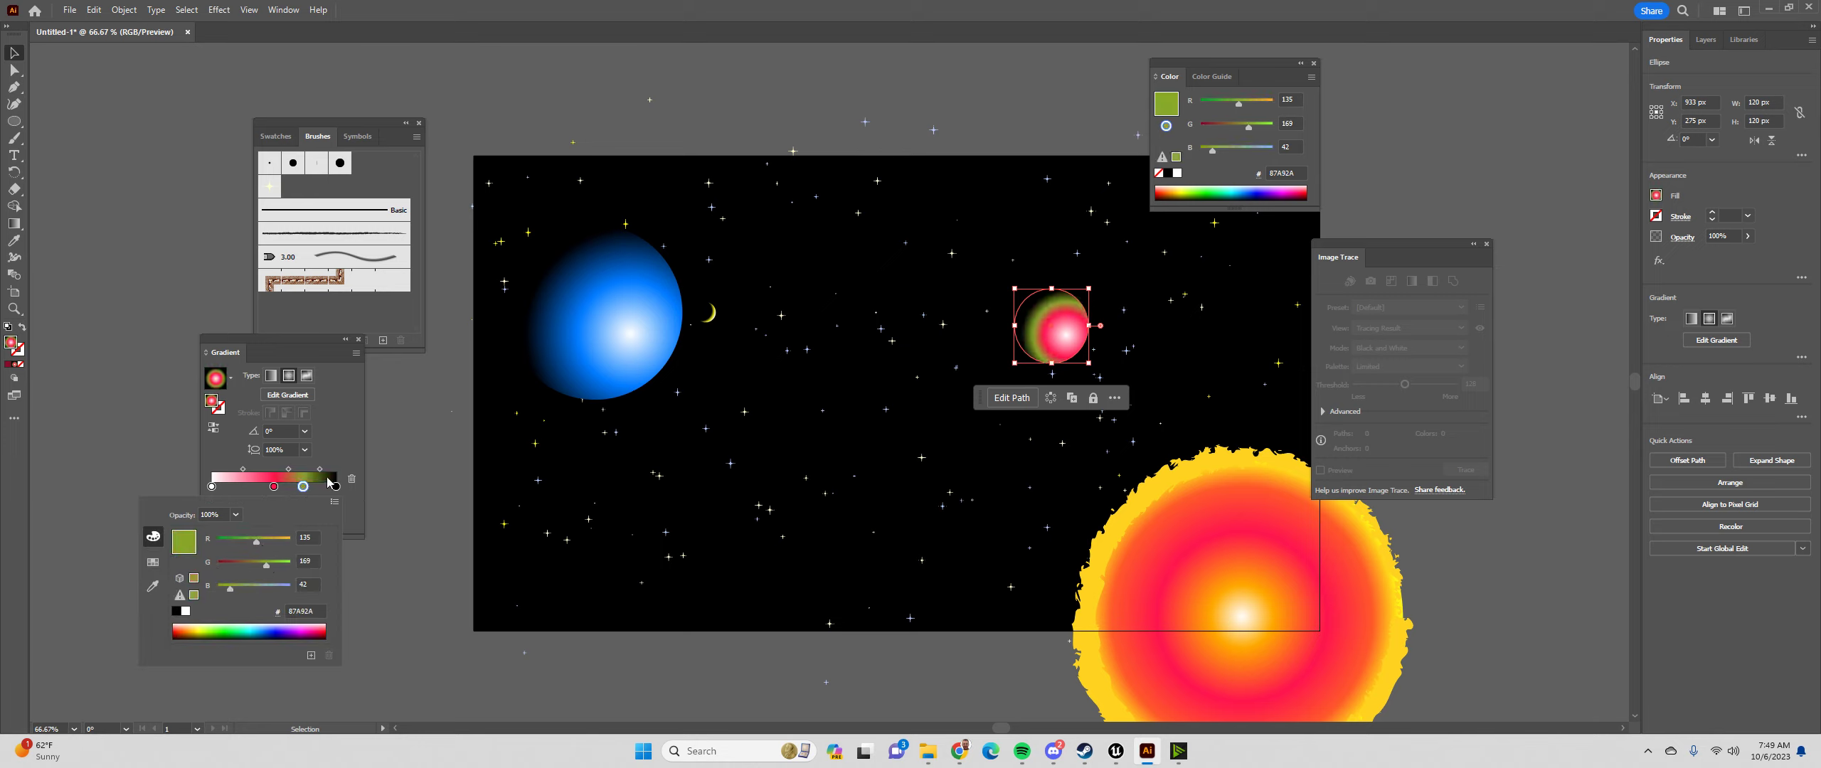
{"action": "key", "text": "Escape"}
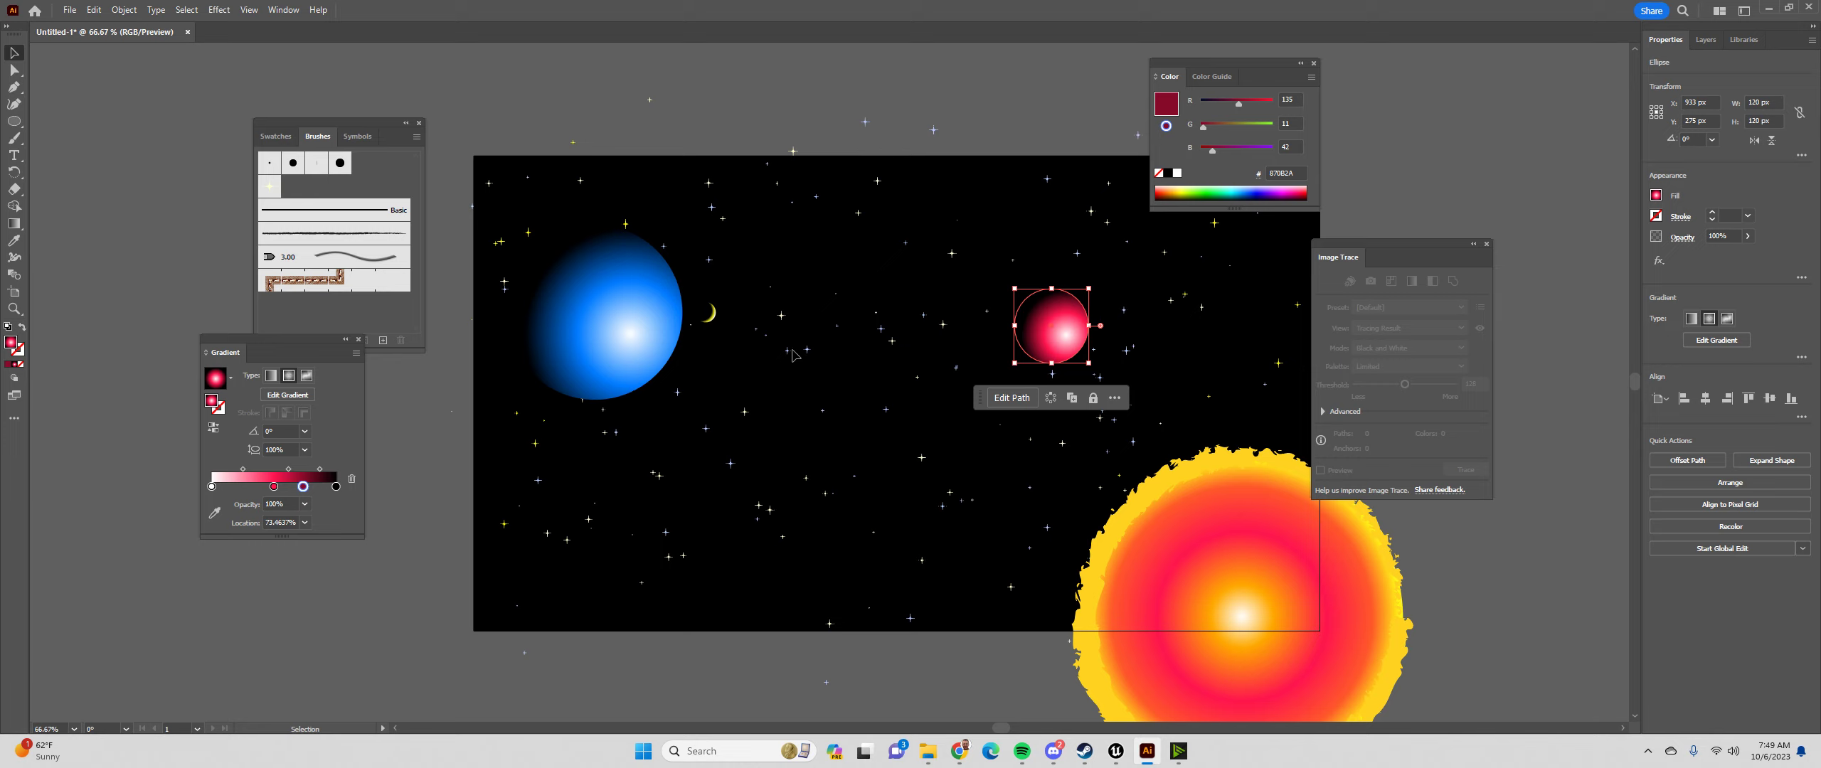
{"action": "left_click", "coordinate": [816, 321]}
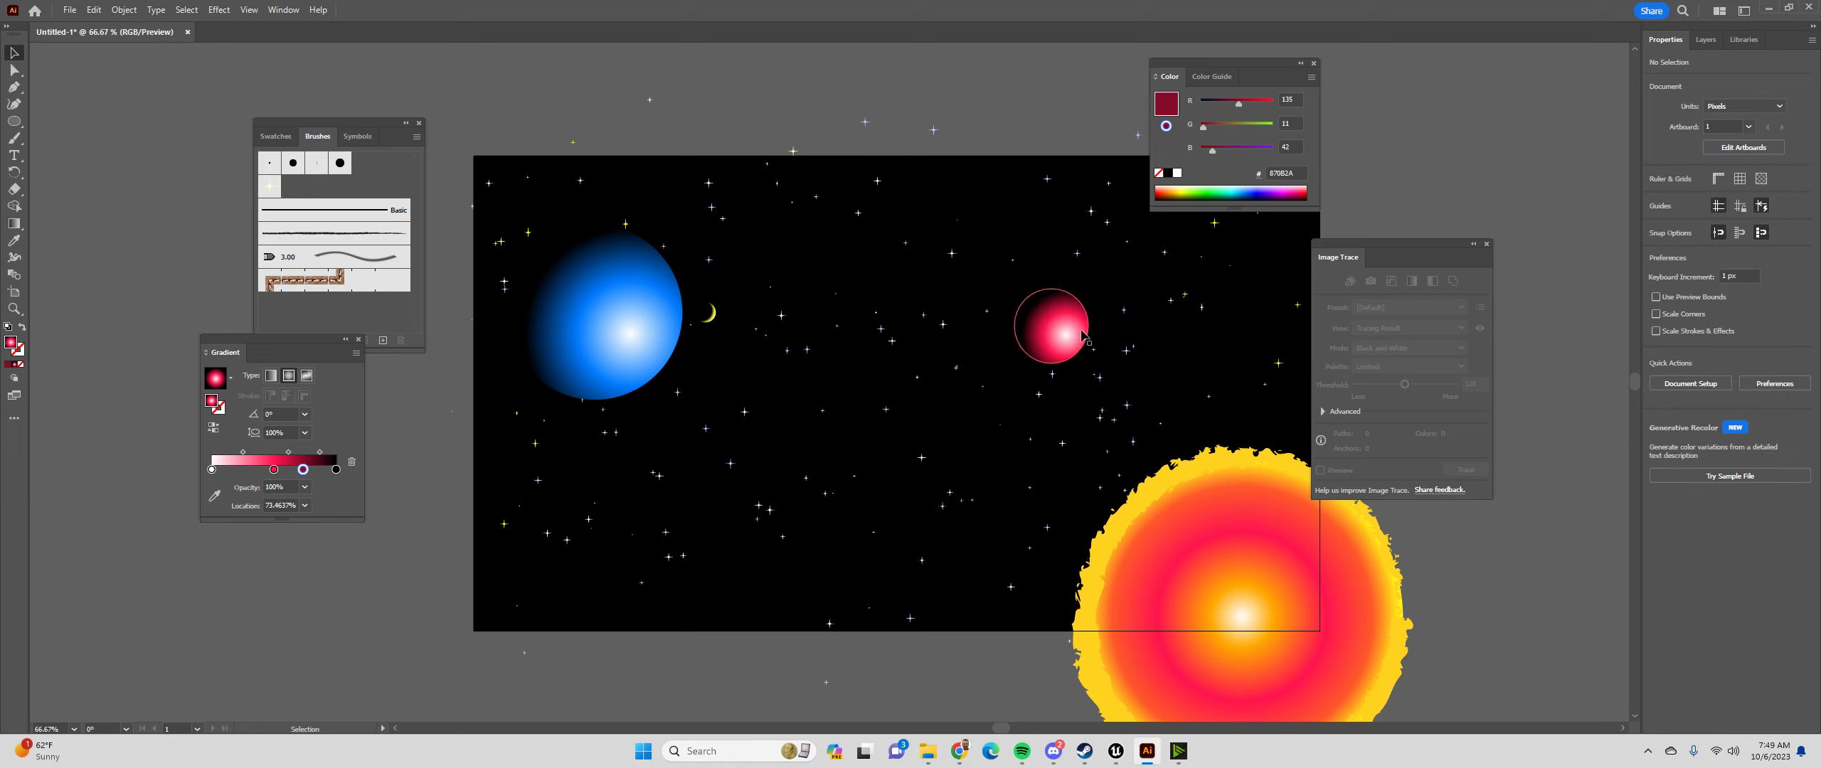
Draw a flat ellipse about 230 by 43 px across the small red planet and fill it with magenta FF00FF
{"action": "left_click", "coordinate": [15, 122]}
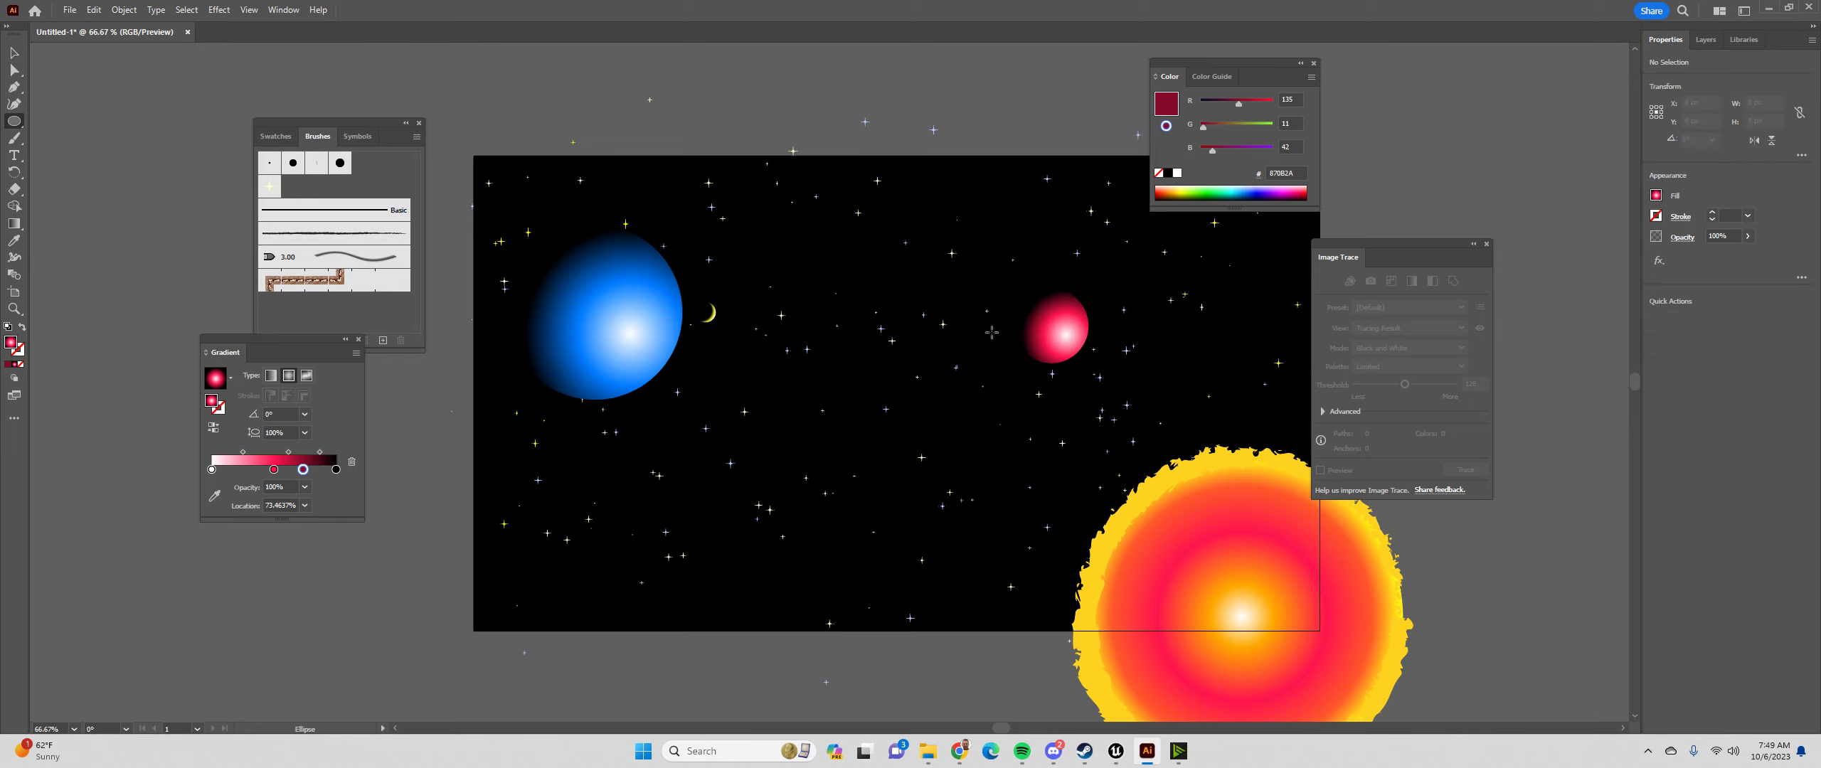
{"action": "left_click_drag", "start_coordinate": [984, 316], "coordinate": [1127, 342]}
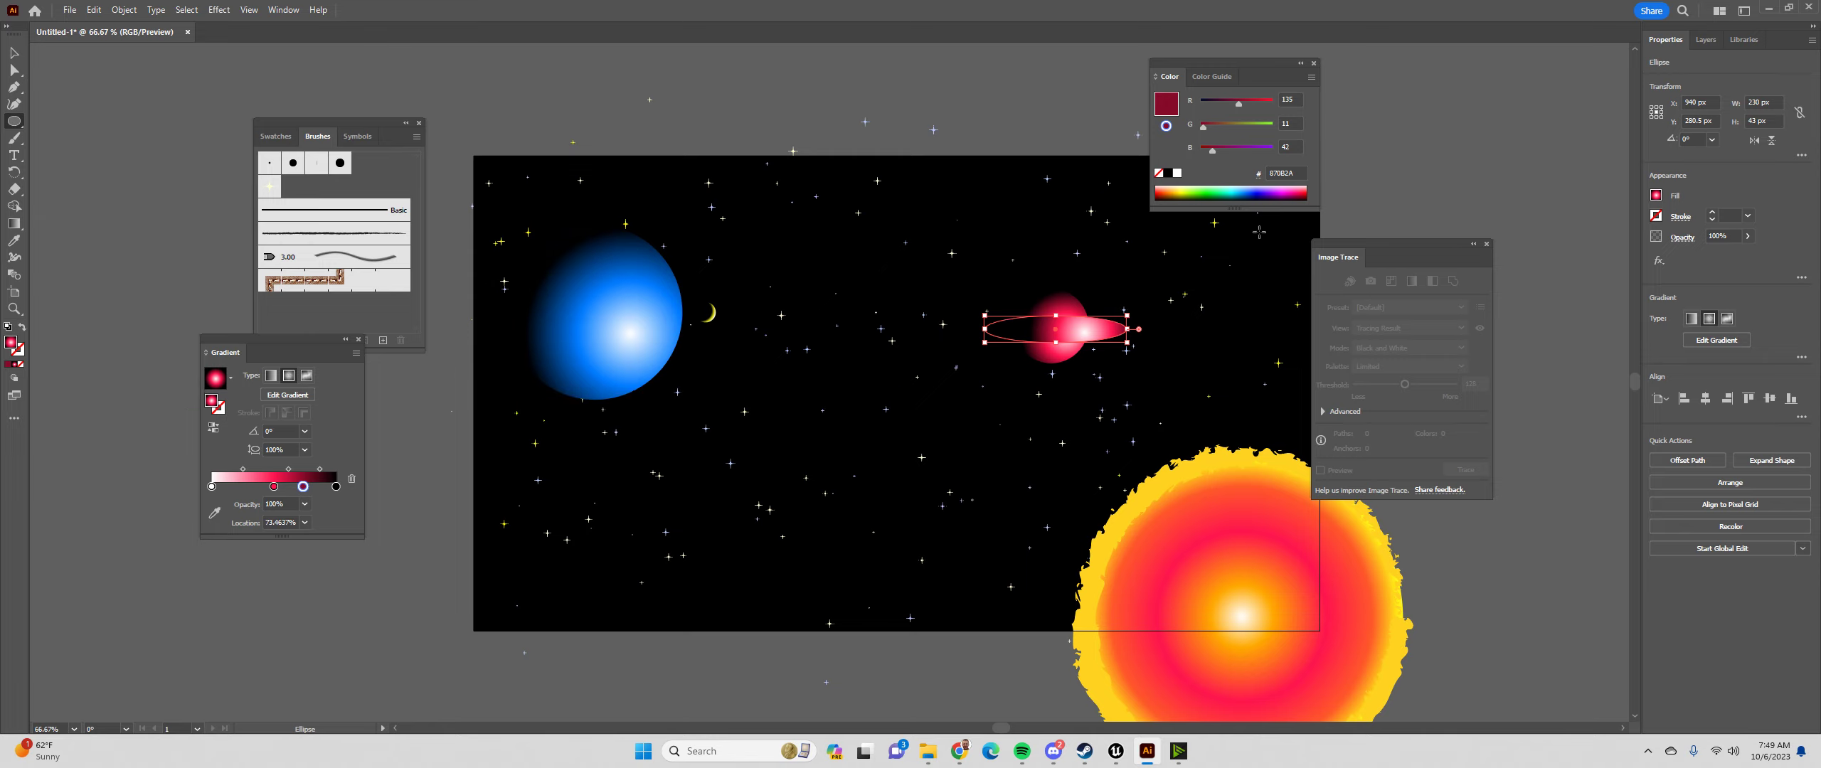
{"action": "double_click", "coordinate": [11, 345]}
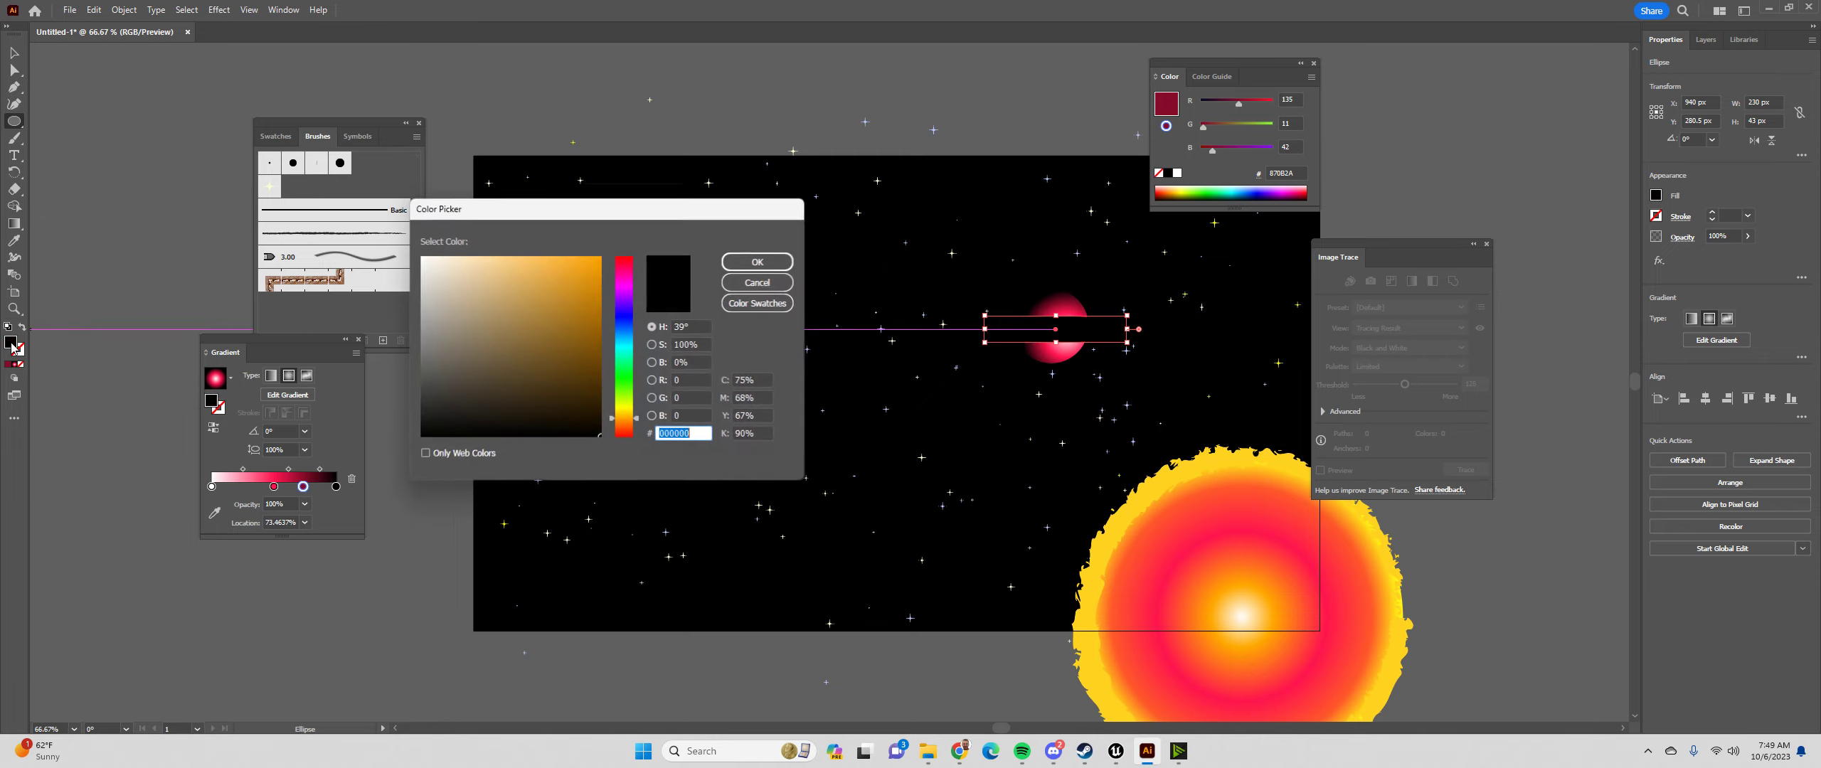
{"action": "left_click", "coordinate": [757, 261]}
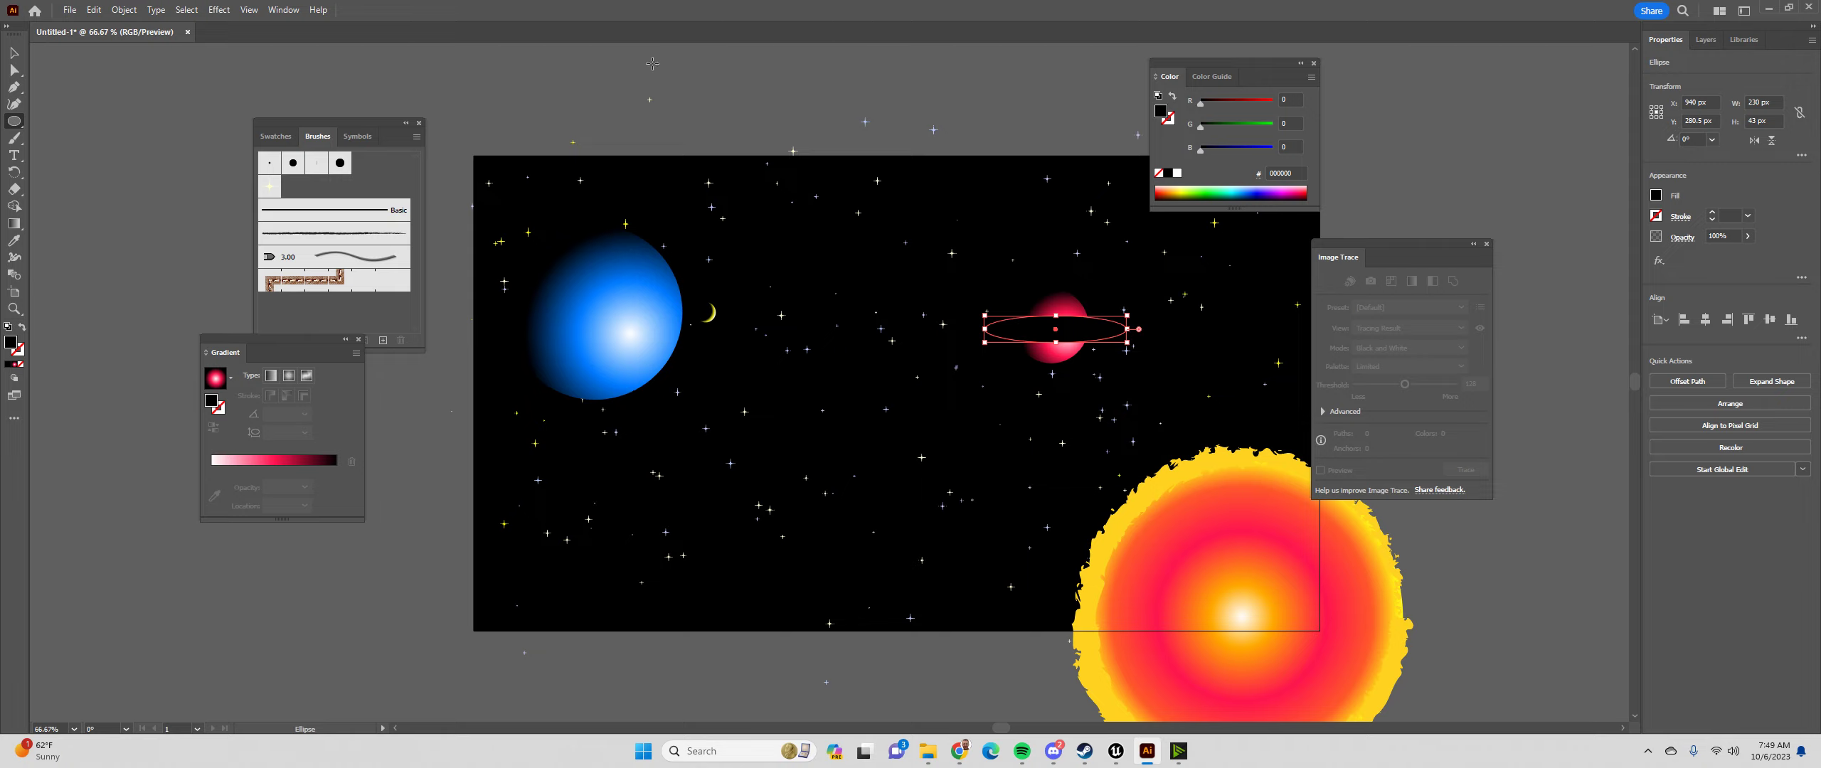
{"action": "left_click", "coordinate": [283, 9]}
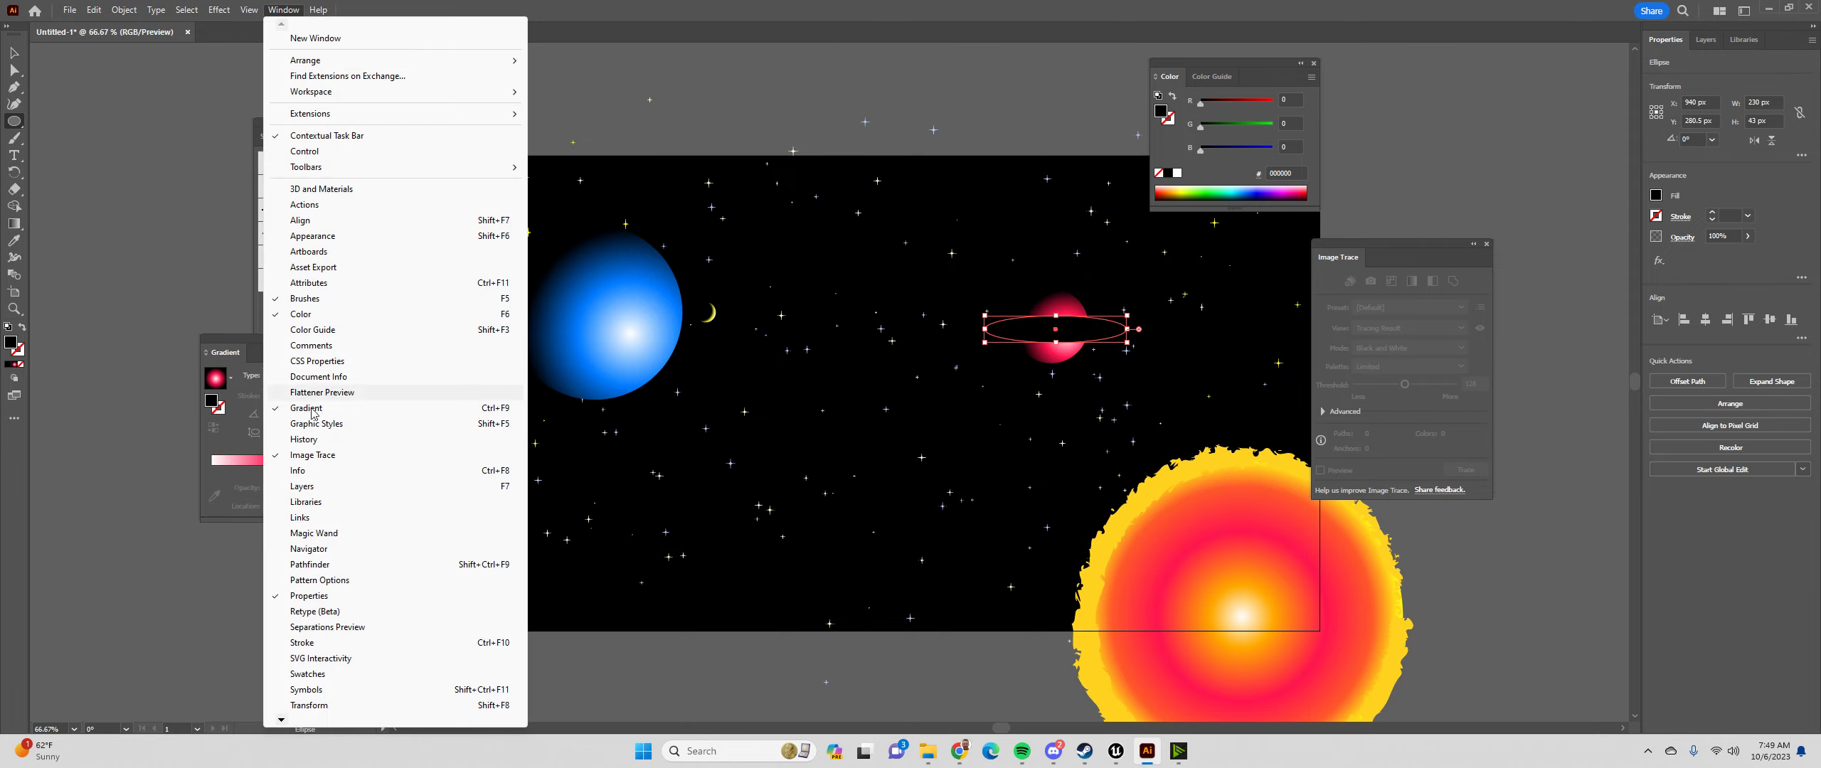
{"action": "left_click", "coordinate": [310, 673]}
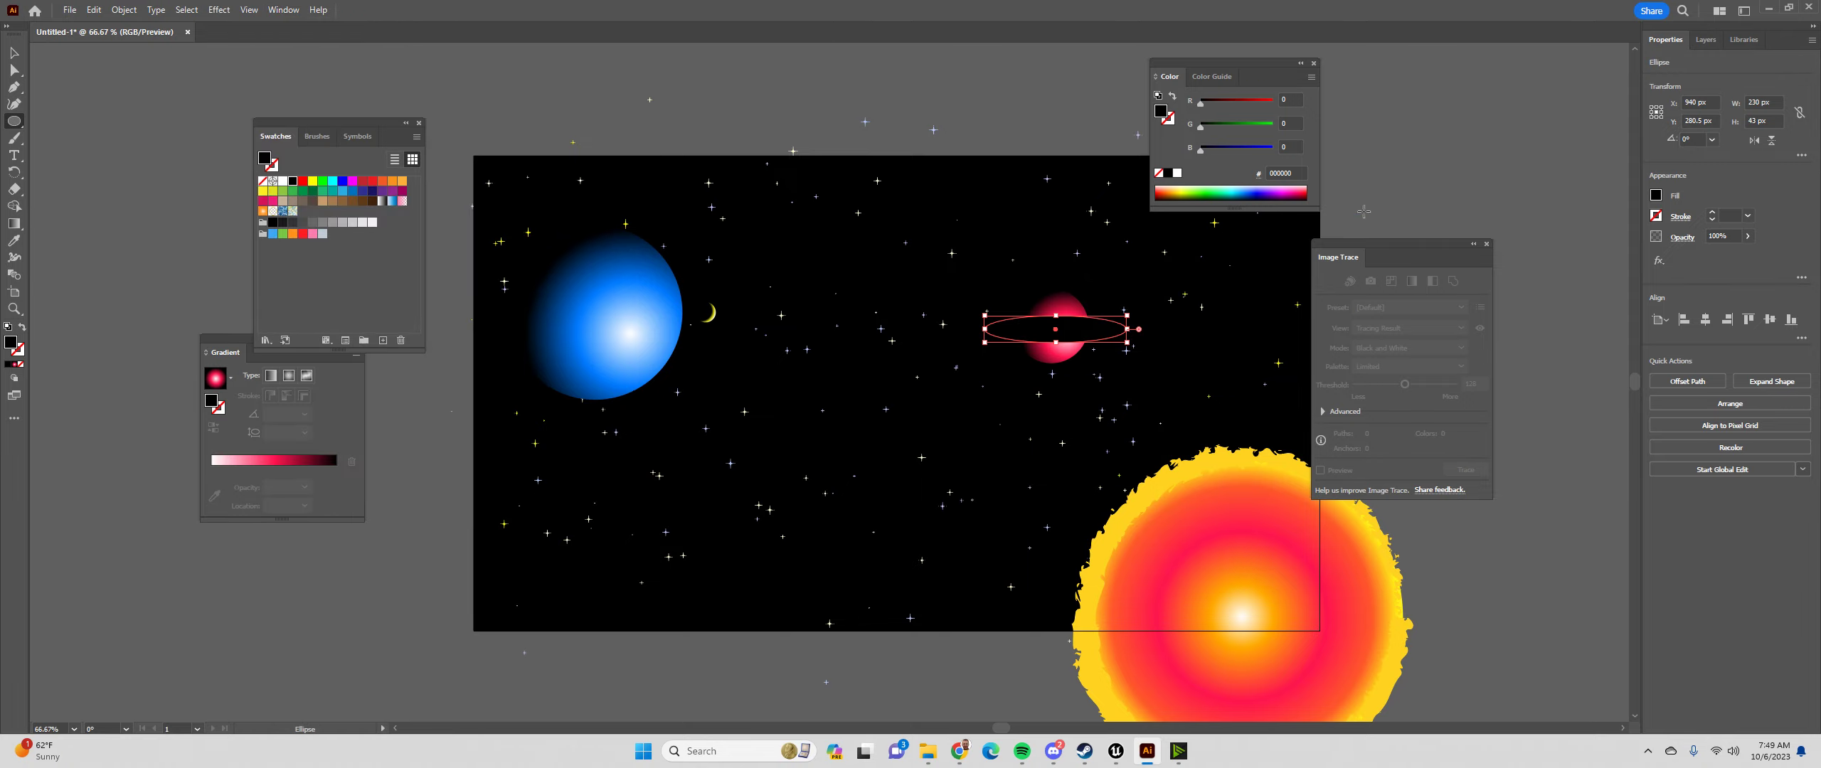
{"action": "left_click", "coordinate": [351, 182]}
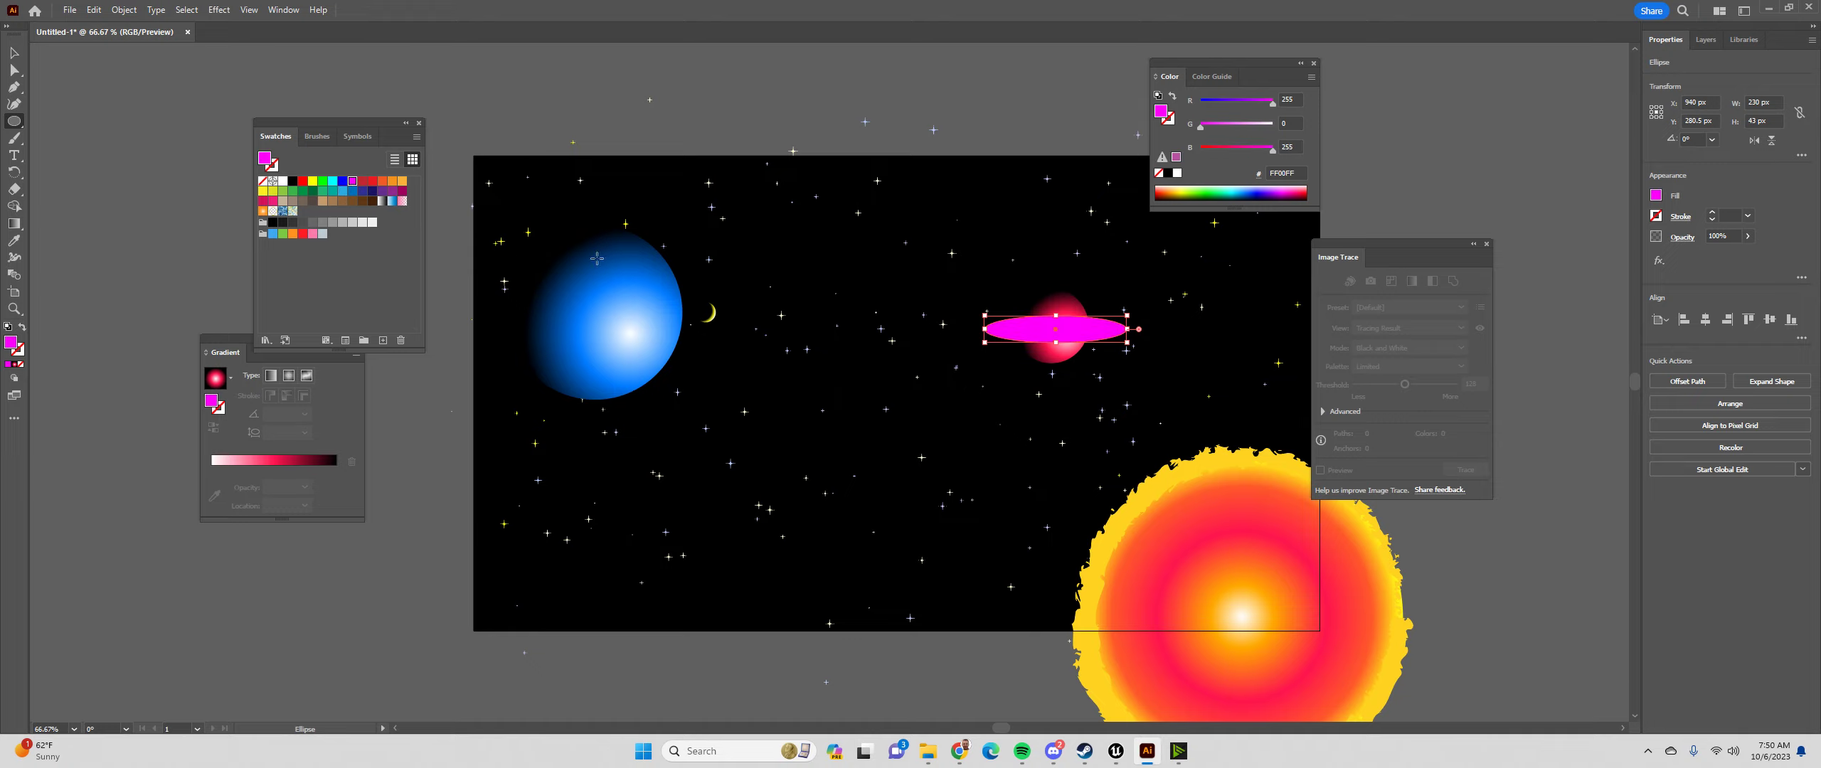
Enlarge the magenta ellipse proportionally from its center to about 280 by 52 px and deselect it
{"action": "left_click", "coordinate": [13, 54]}
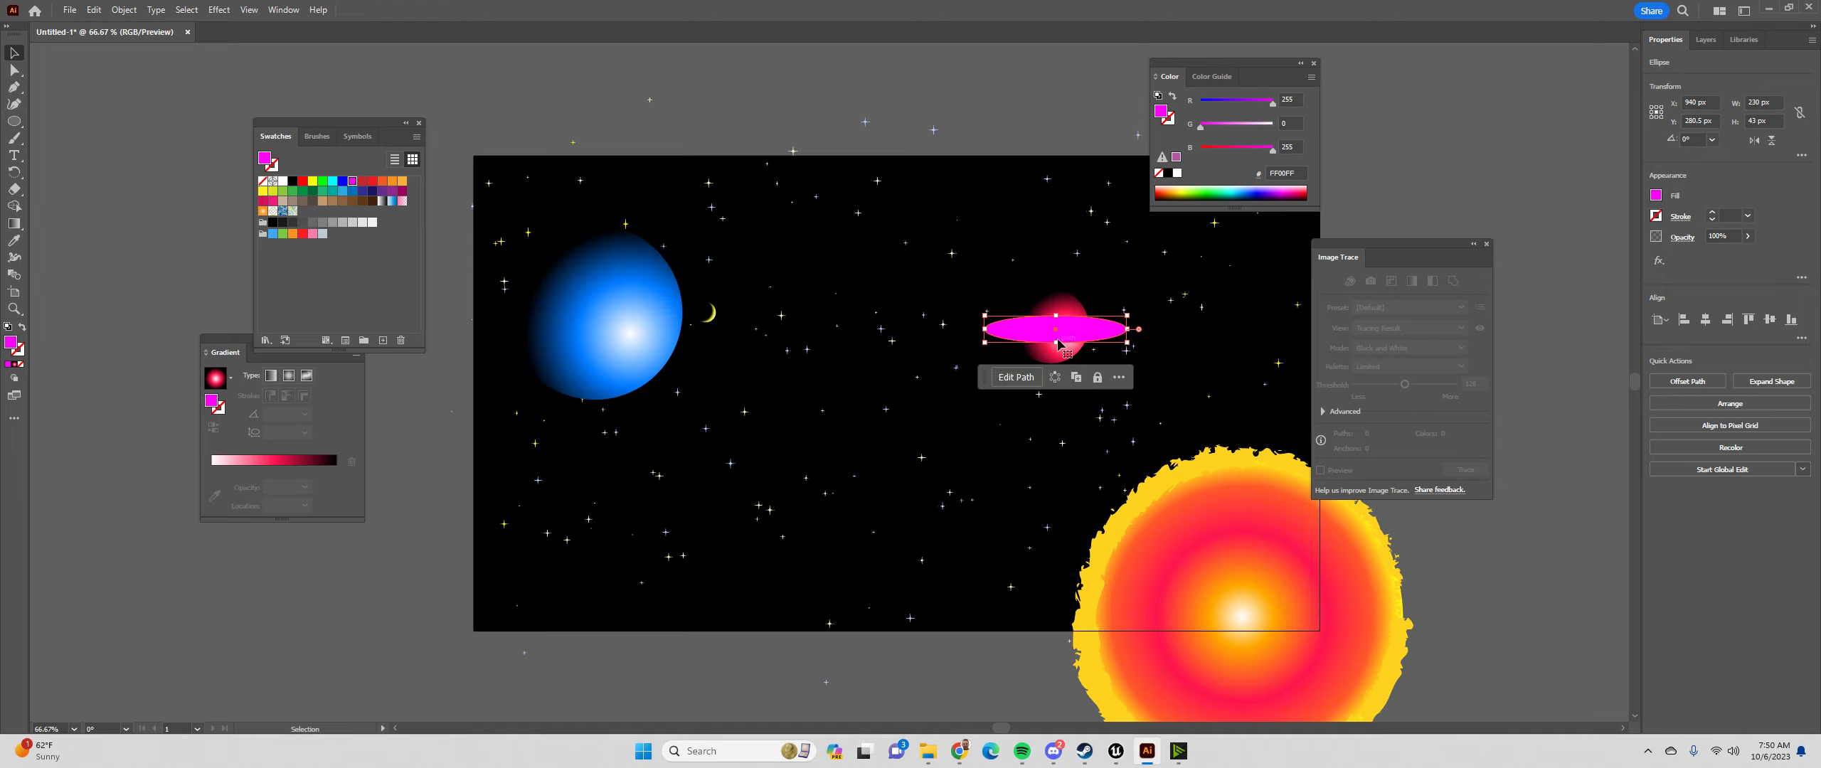
{"action": "scroll", "coordinate": [1099, 327], "scroll_direction": "up", "scroll_amount": 5}
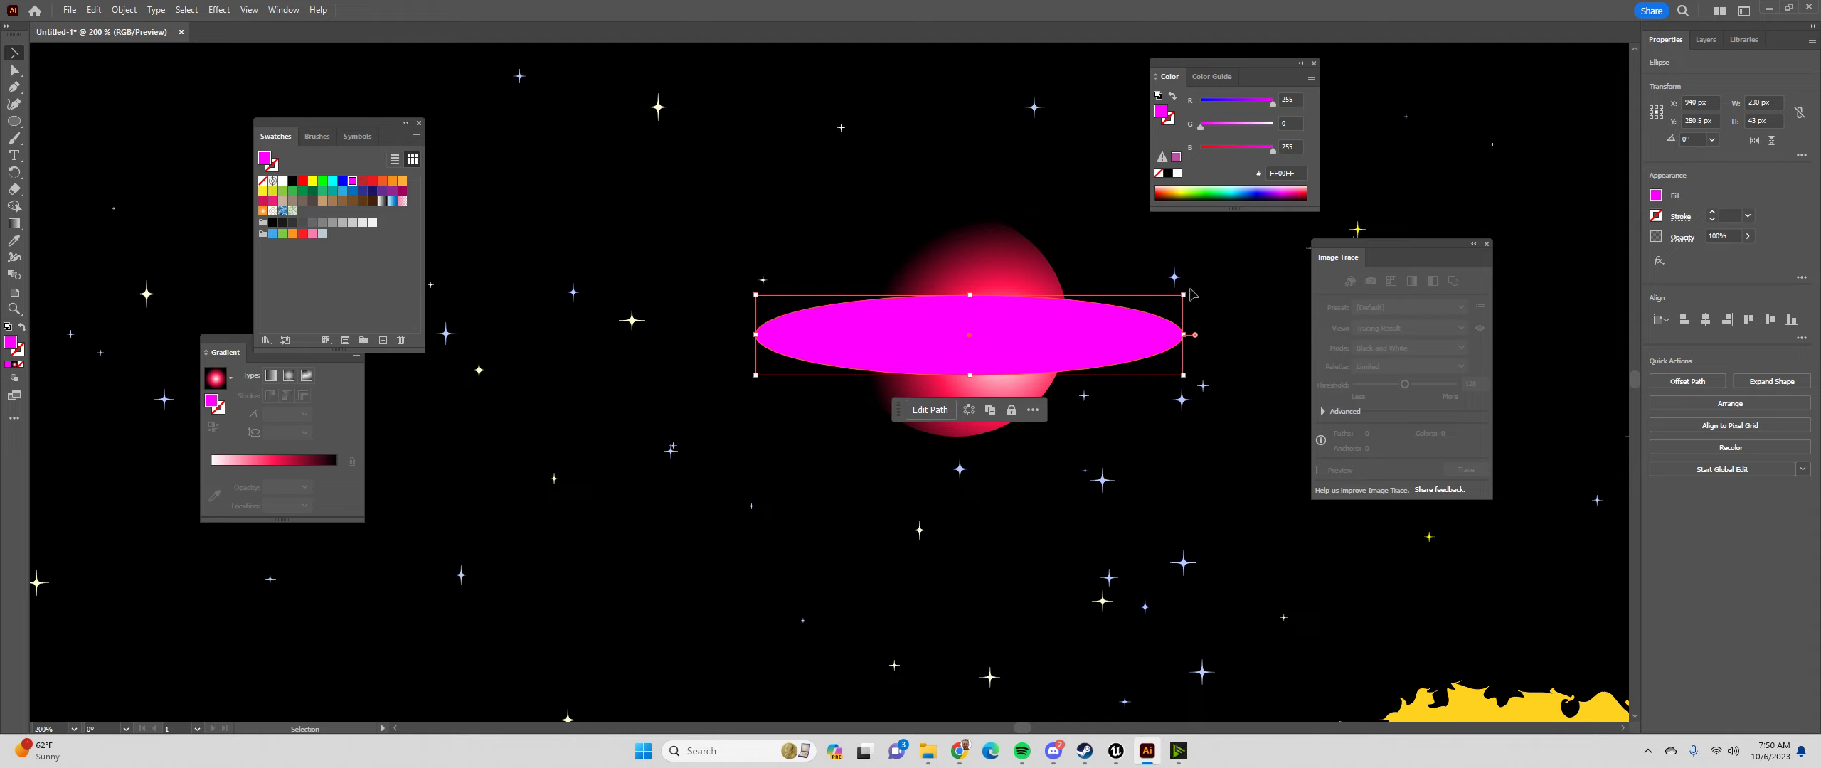
{"action": "left_click_drag", "start_coordinate": [1183, 295], "coordinate": [1229, 286]}
{"action": "left_click", "coordinate": [1057, 327], "text": "shift"}
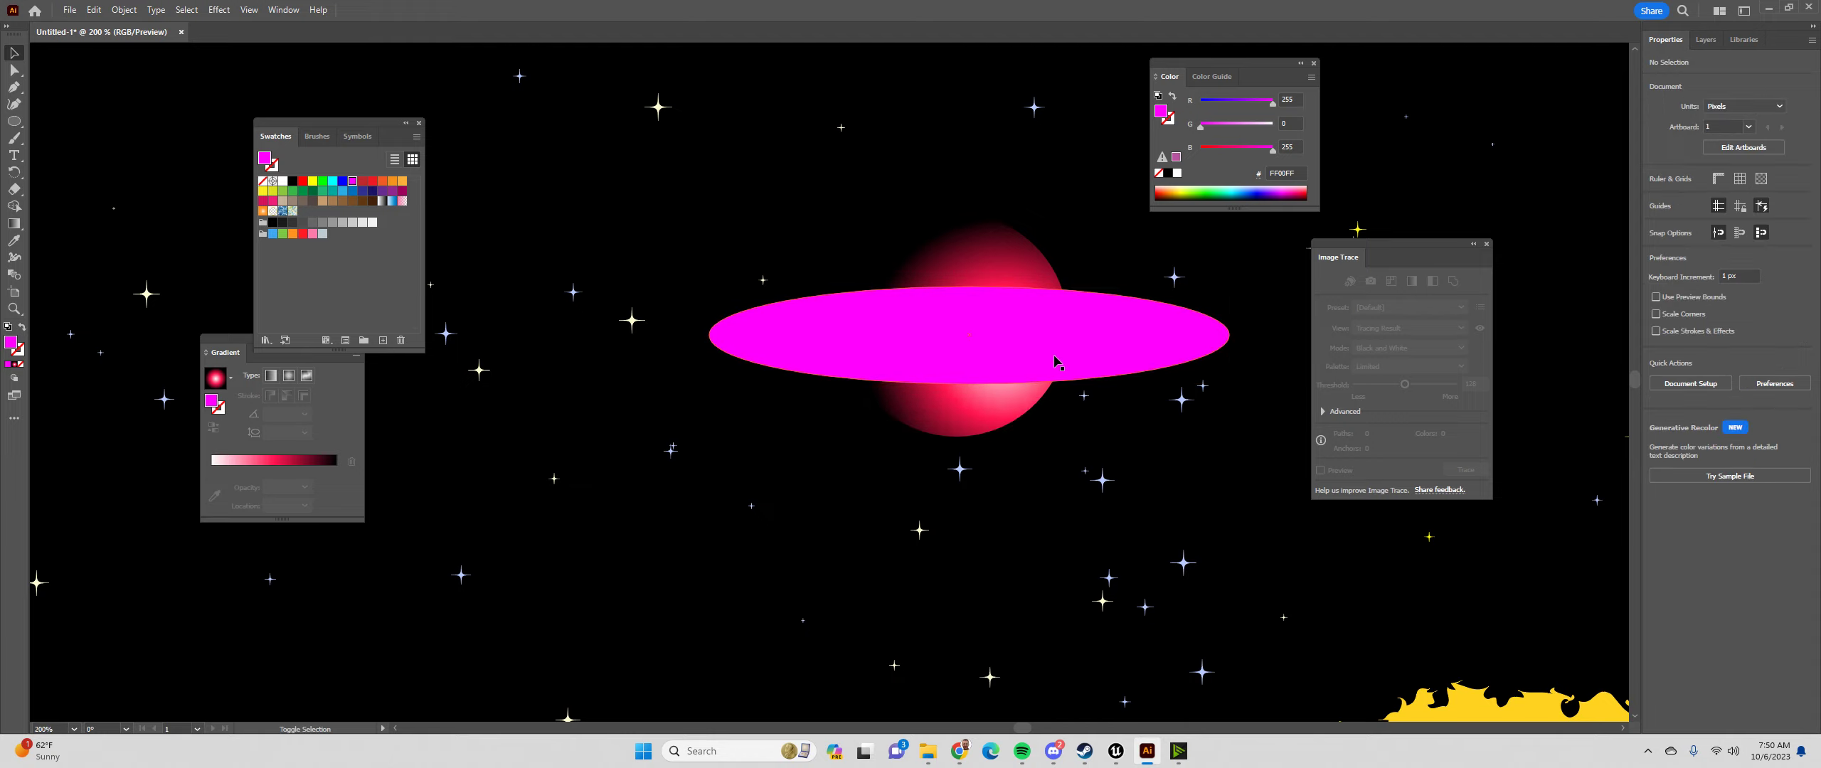
Place a pinkish-red FF0060 copy of the ellipse, resized to about 260 by 22 px, inside the magenta ellipse
{"action": "left_click_drag", "start_coordinate": [1060, 343], "coordinate": [1101, 495], "text": "alt"}
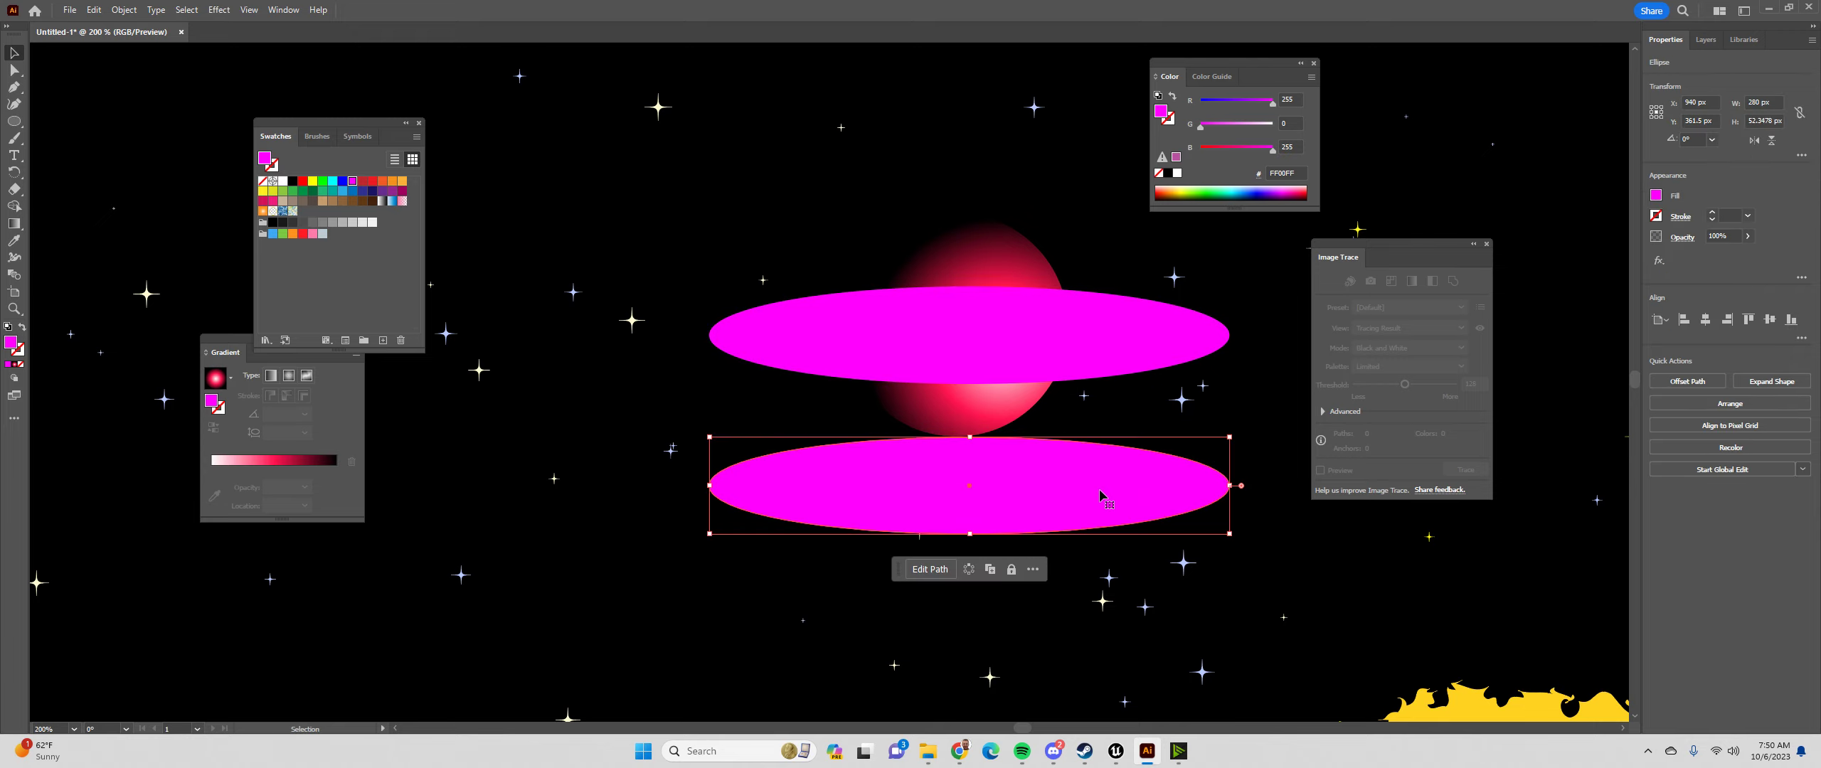
{"action": "left_click", "coordinate": [1227, 148]}
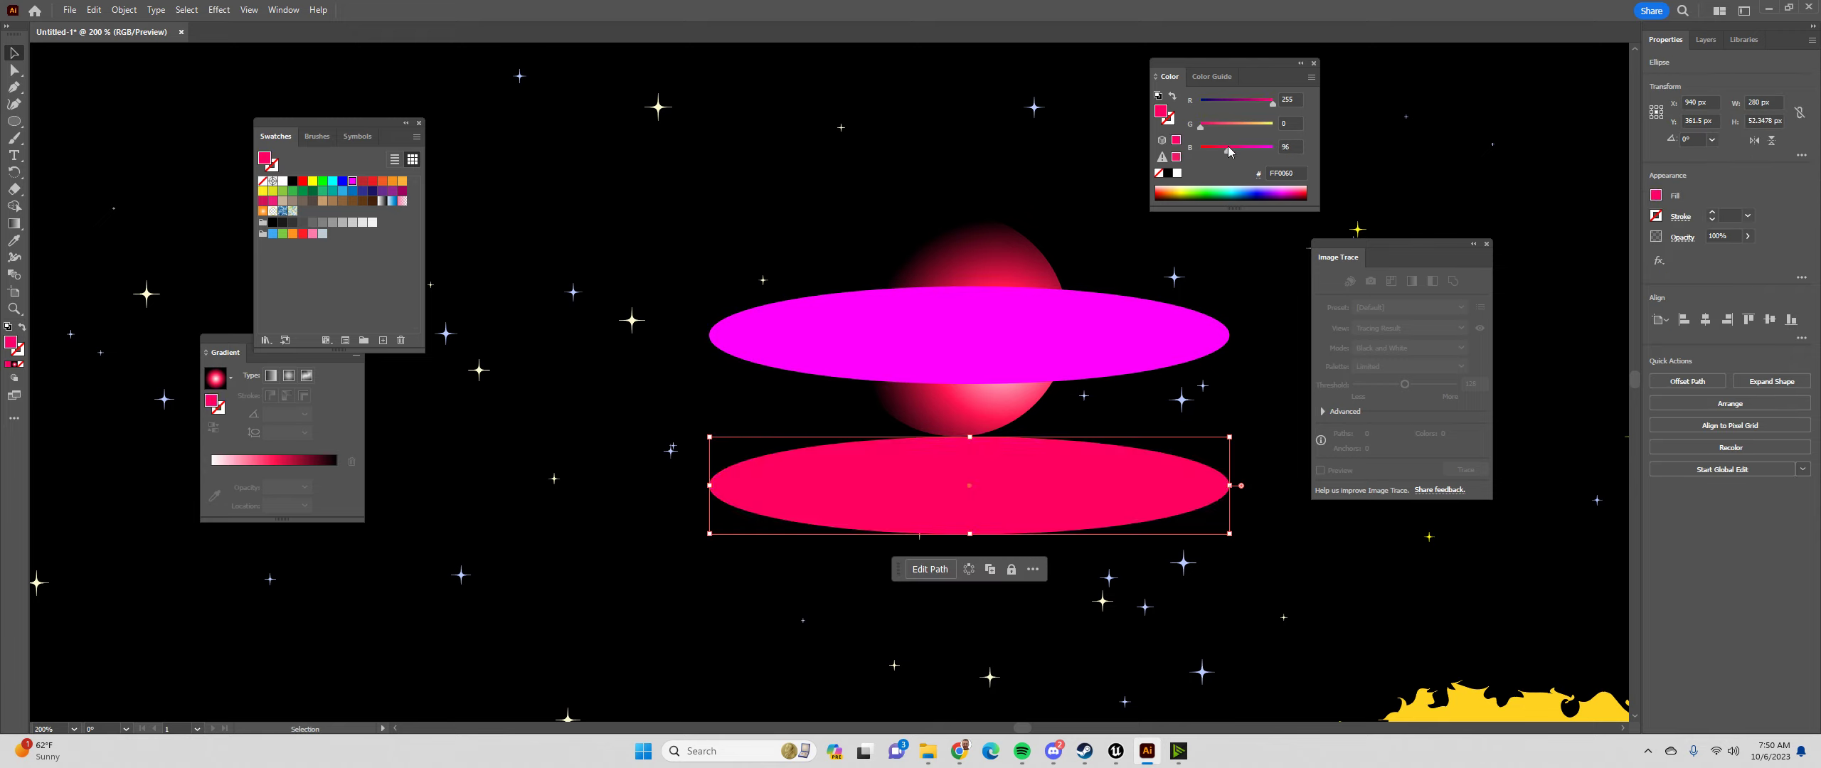
{"action": "left_click_drag", "start_coordinate": [1229, 438], "coordinate": [1189, 463]}
{"action": "left_click_drag", "start_coordinate": [1047, 474], "coordinate": [1030, 332]}
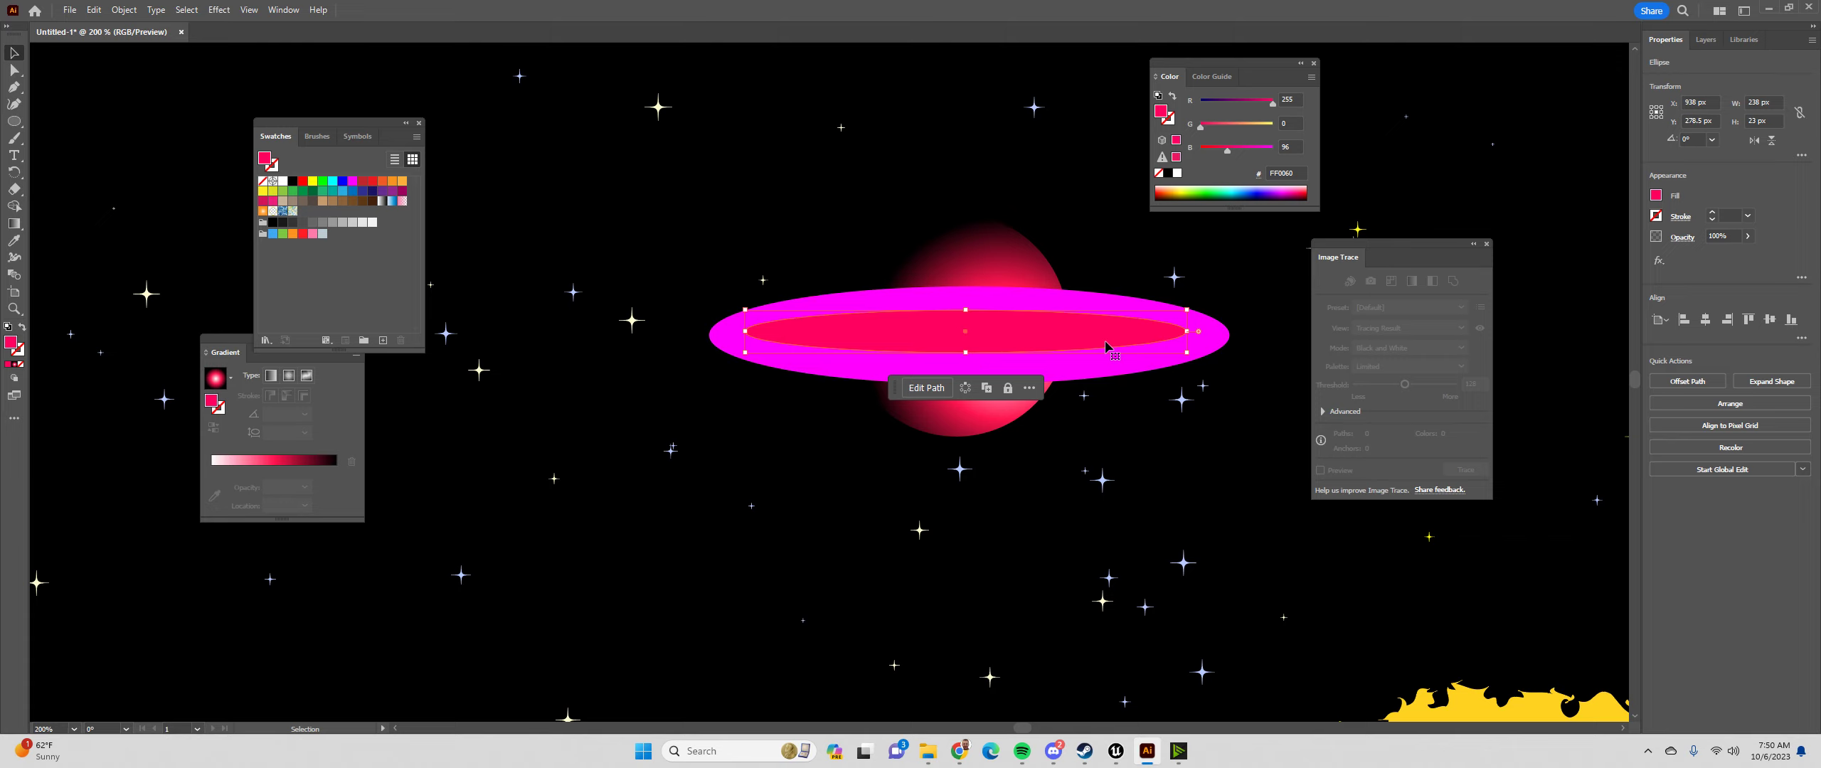
{"action": "mouse_move", "coordinate": [1186, 332]}
{"action": "left_mouse_down"}
{"action": "mouse_move", "coordinate": [1255, 324]}
{"action": "mouse_move", "coordinate": [1208, 331]}
{"action": "left_mouse_up"}
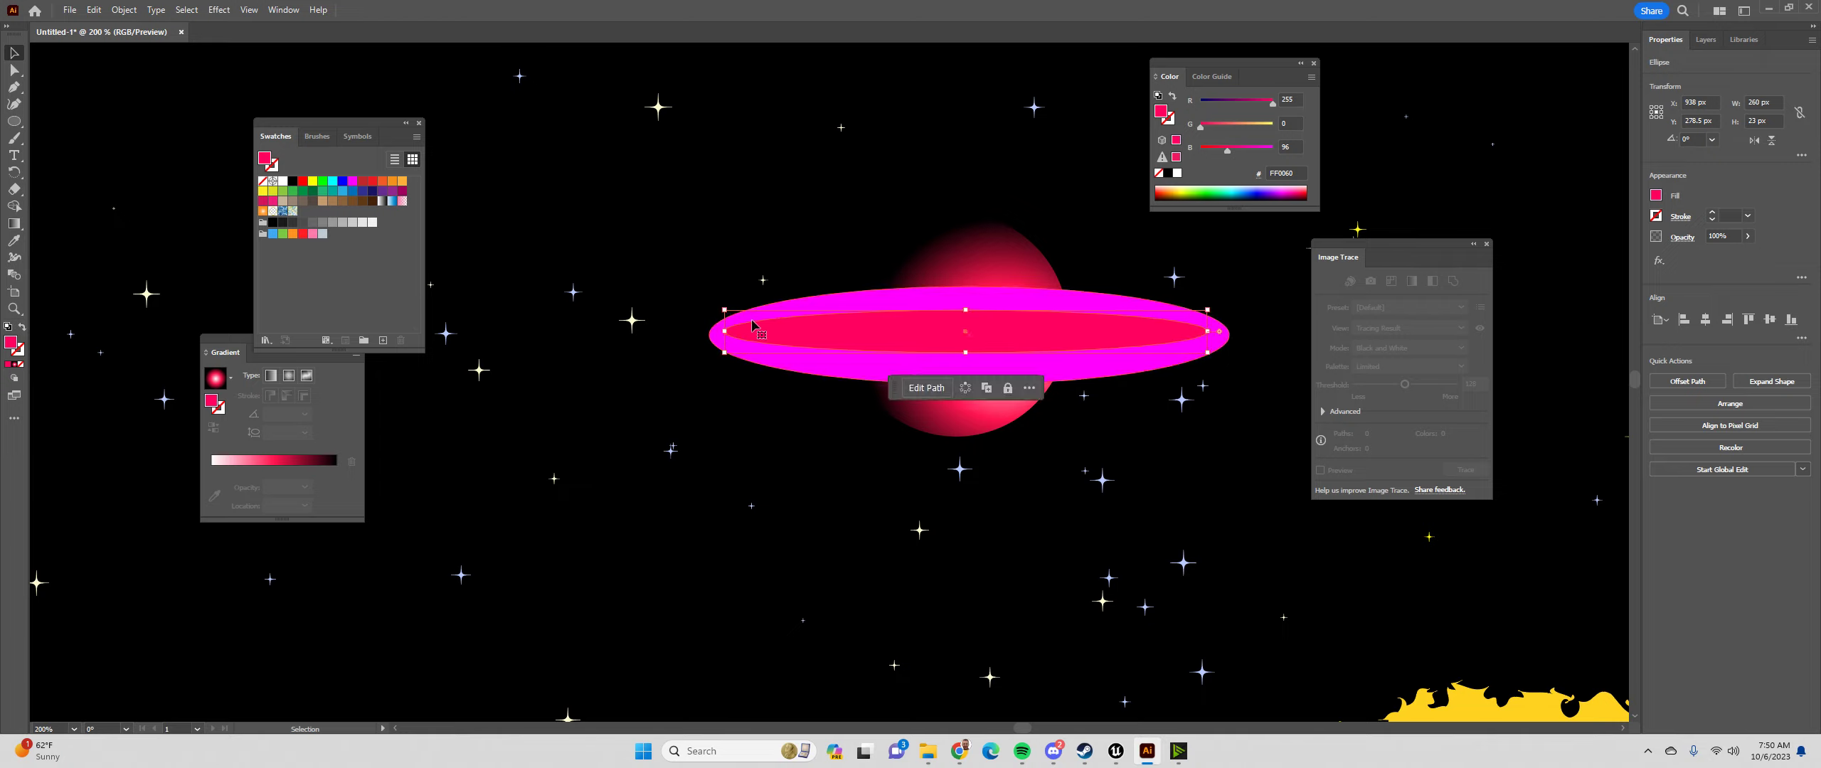
Subtract the inner pinkish-red ellipse from the magenta ellipse to form a ring around the red planet
{"action": "left_click", "coordinate": [1081, 300]}
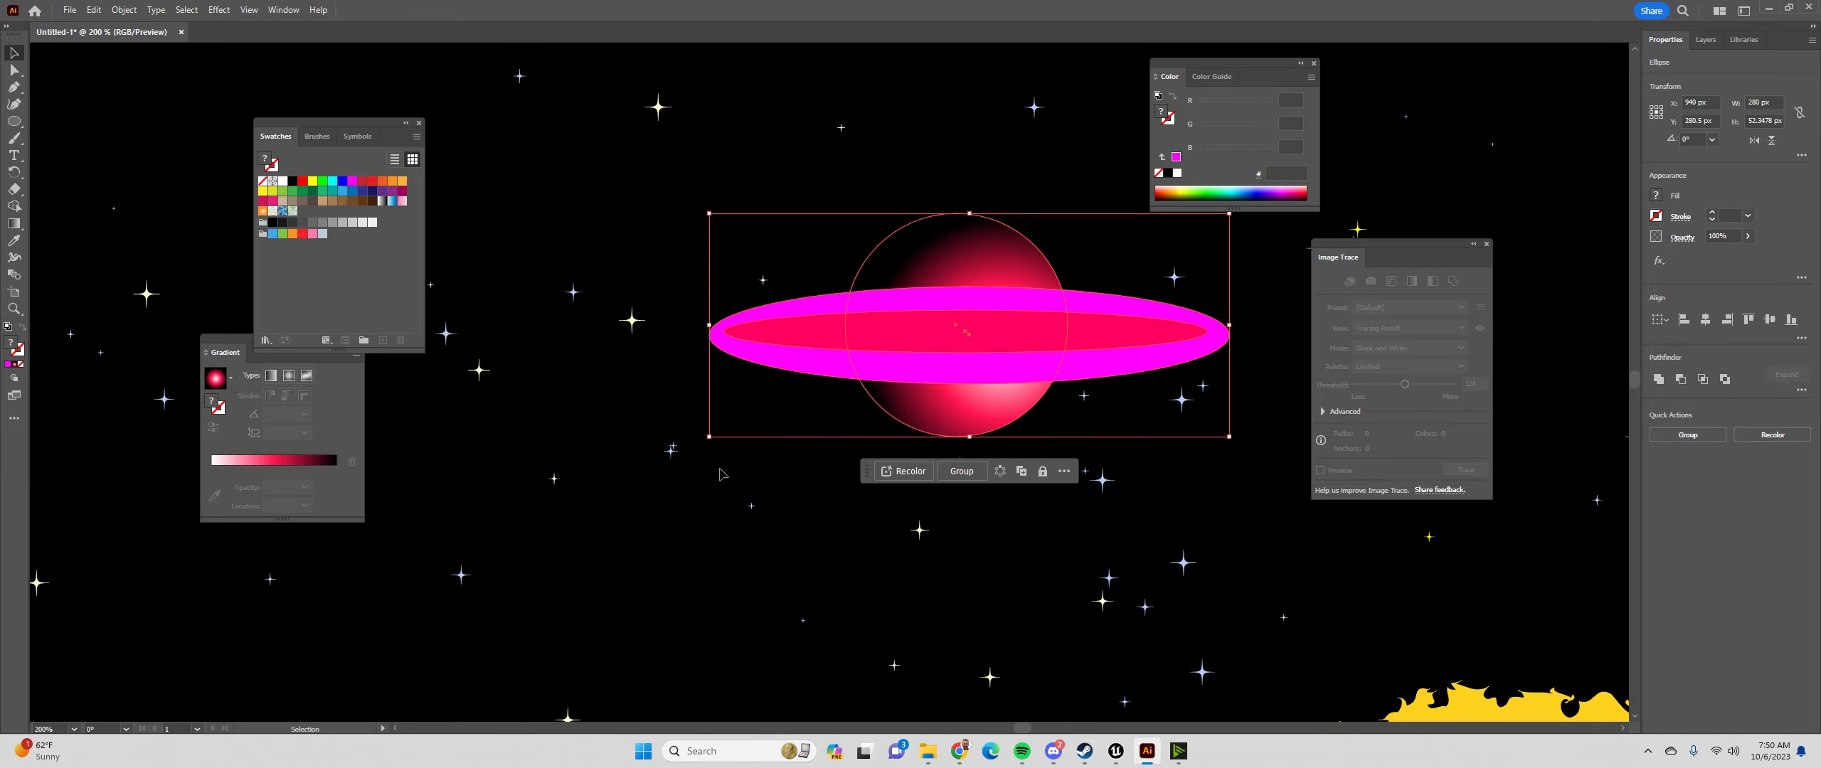
{"action": "left_click", "coordinate": [950, 265], "text": "shift"}
{"action": "left_click", "coordinate": [1101, 327]}
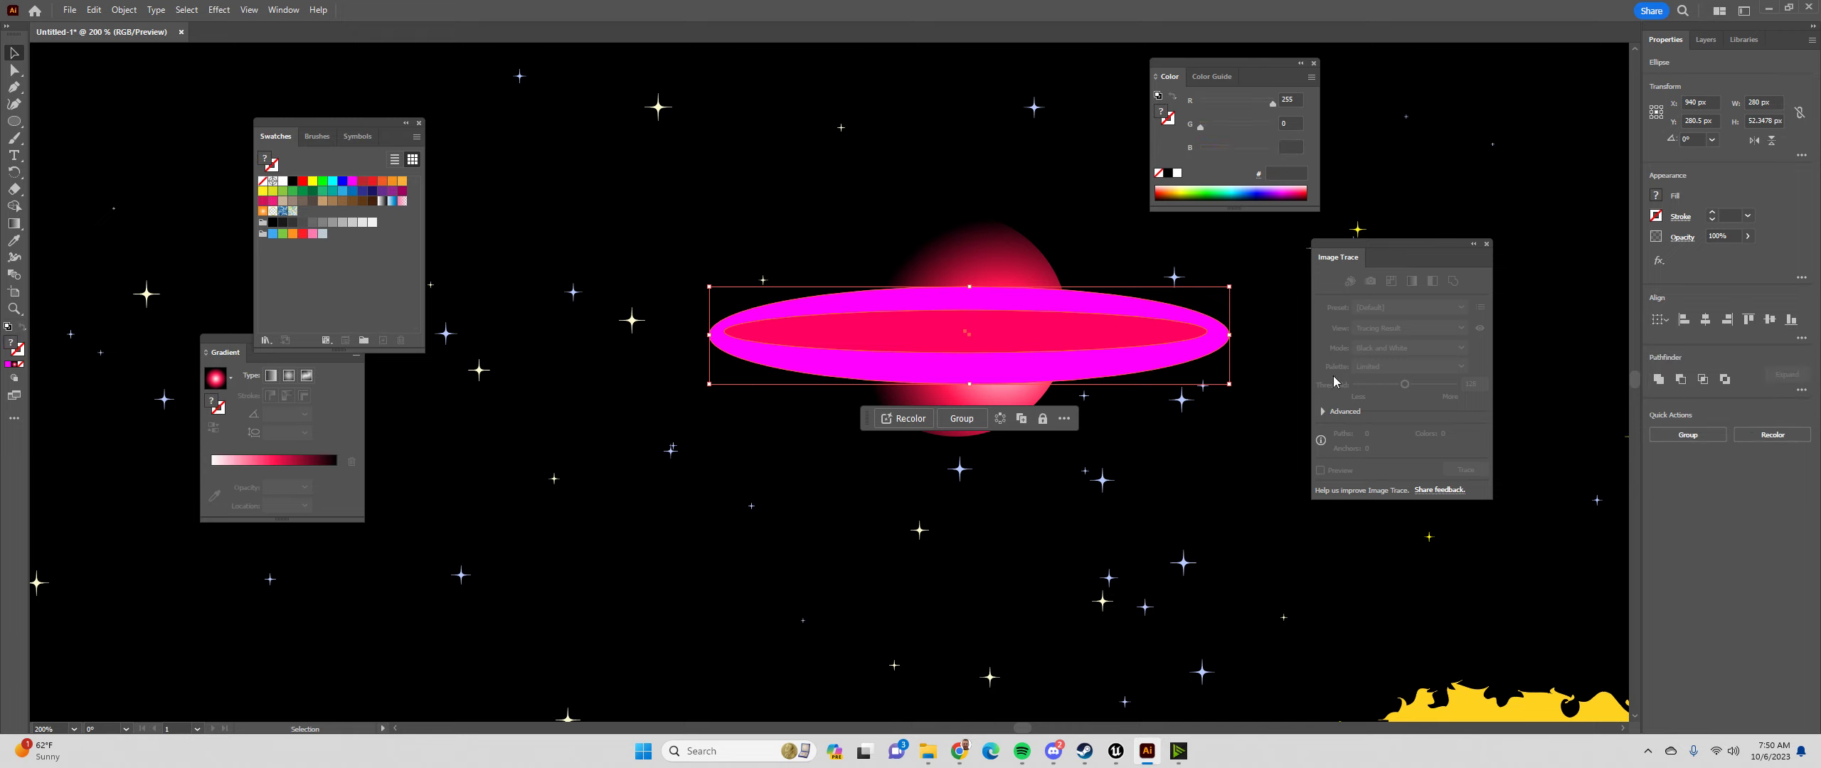
{"action": "left_click", "coordinate": [1681, 381]}
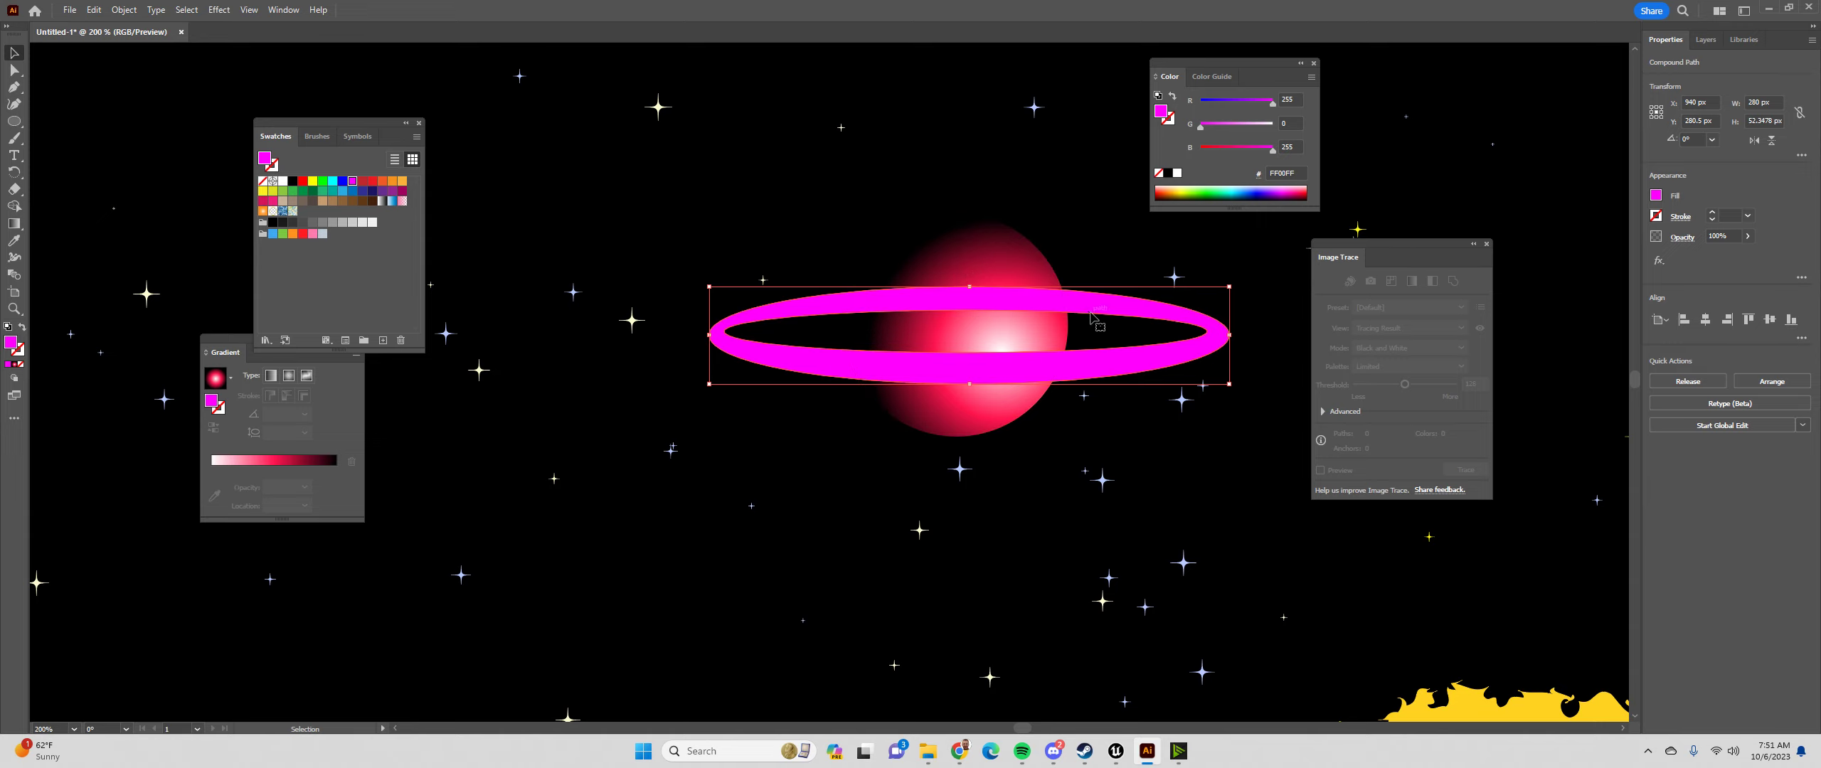
Try joining the ring's side and front segments across the red planet with the Shape Builder
{"action": "left_click", "coordinate": [1006, 265], "text": "shift"}
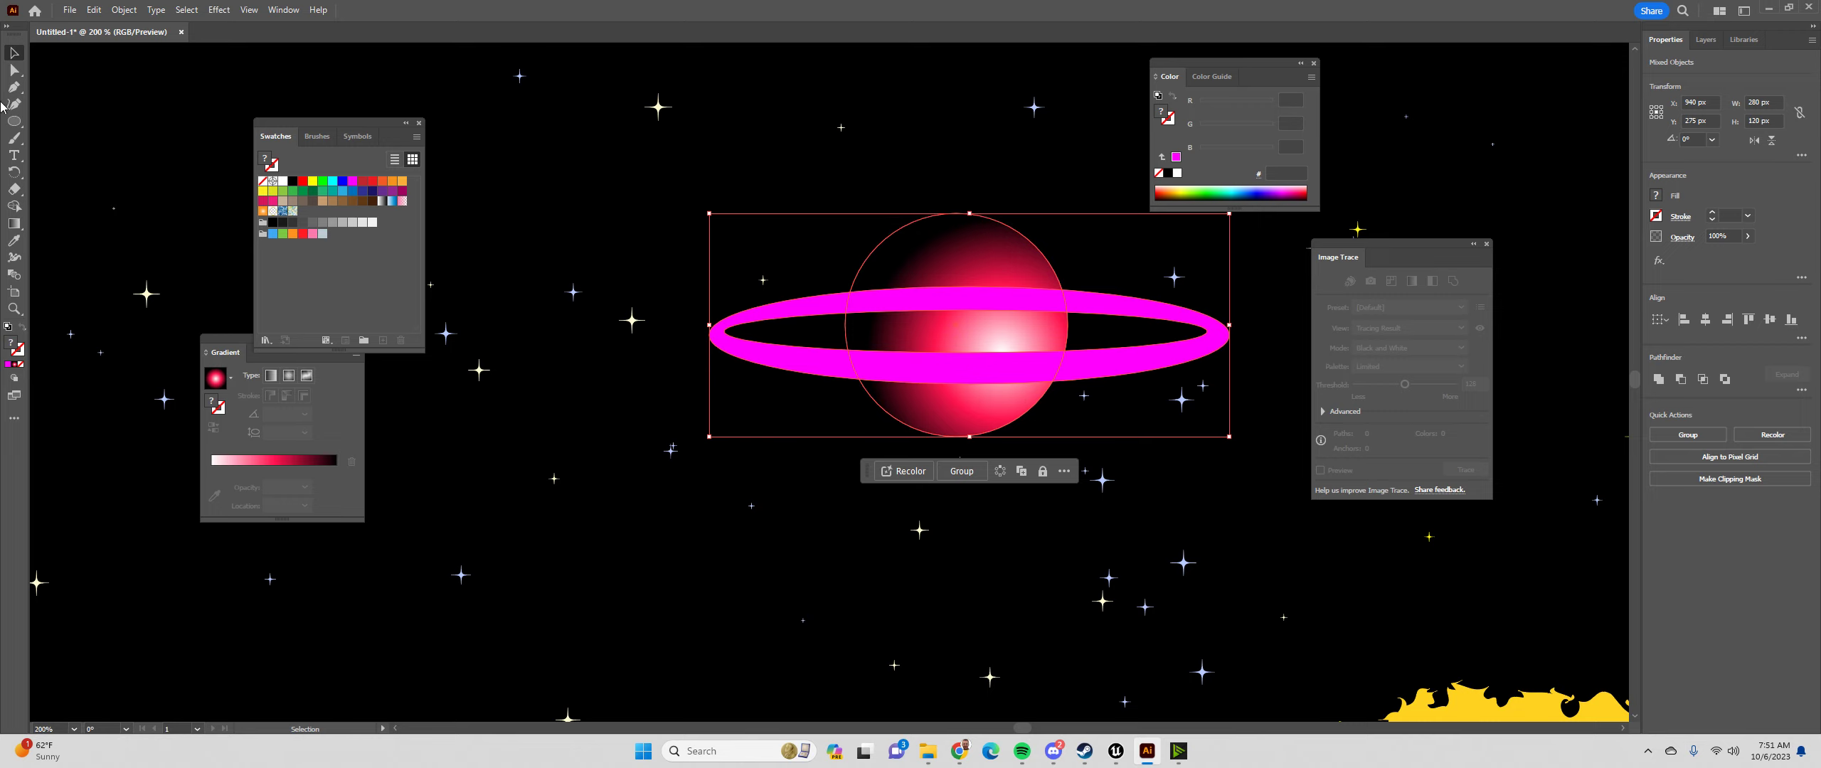
{"action": "left_click", "coordinate": [15, 206]}
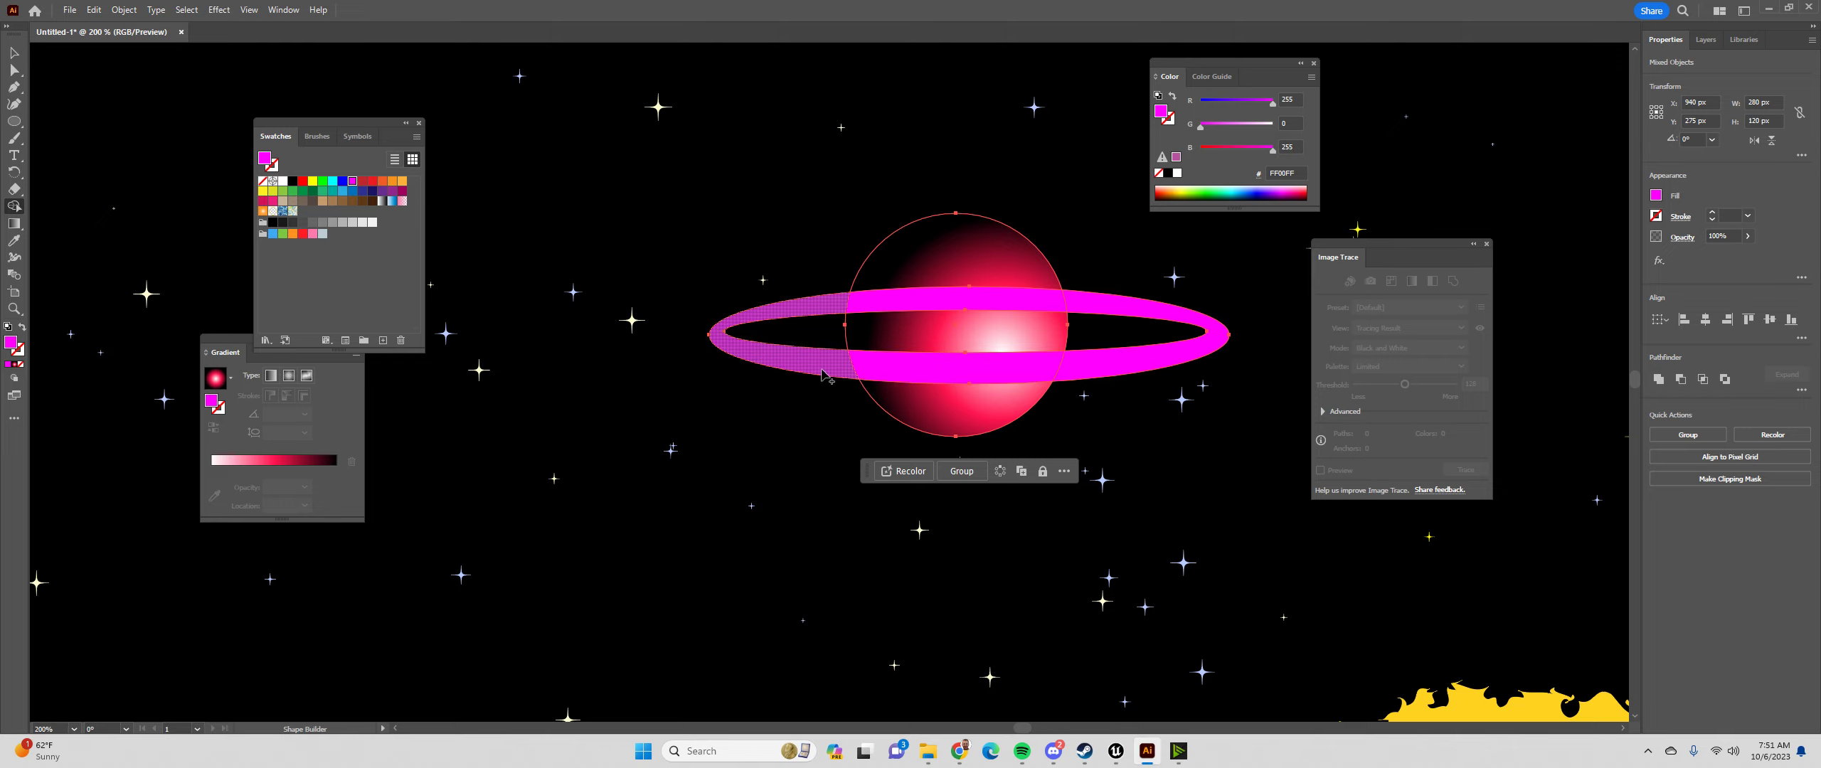
{"action": "left_click_drag", "start_coordinate": [822, 368], "coordinate": [893, 373]}
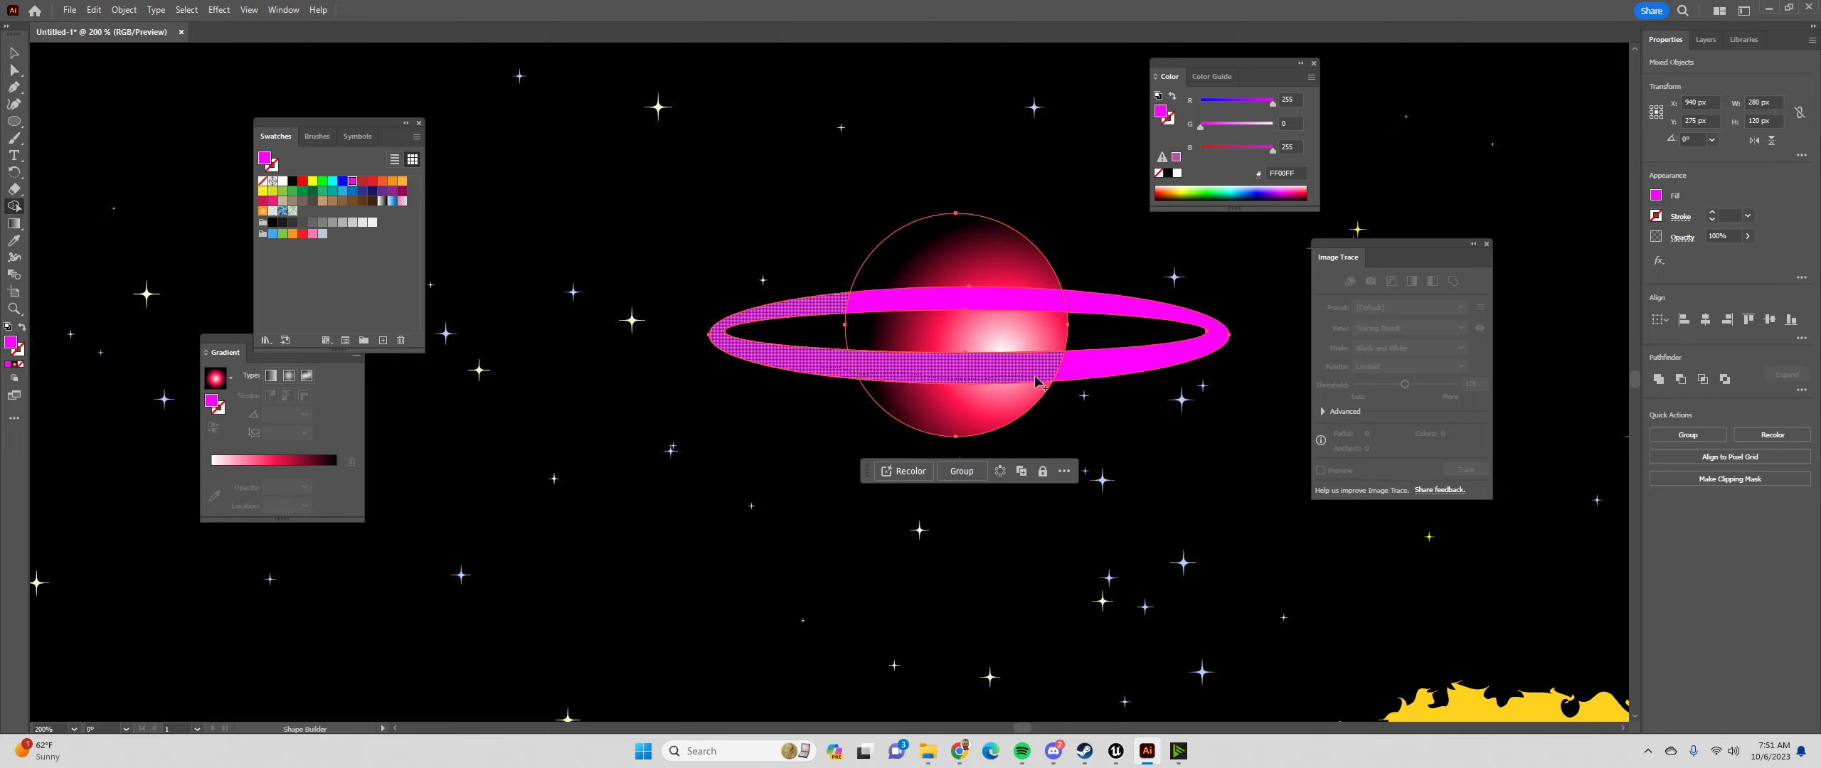
{"action": "left_click_drag", "start_coordinate": [1035, 382], "coordinate": [1078, 381]}
{"action": "key", "text": "v"}
{"action": "key", "text": "ctrl+shift+a"}
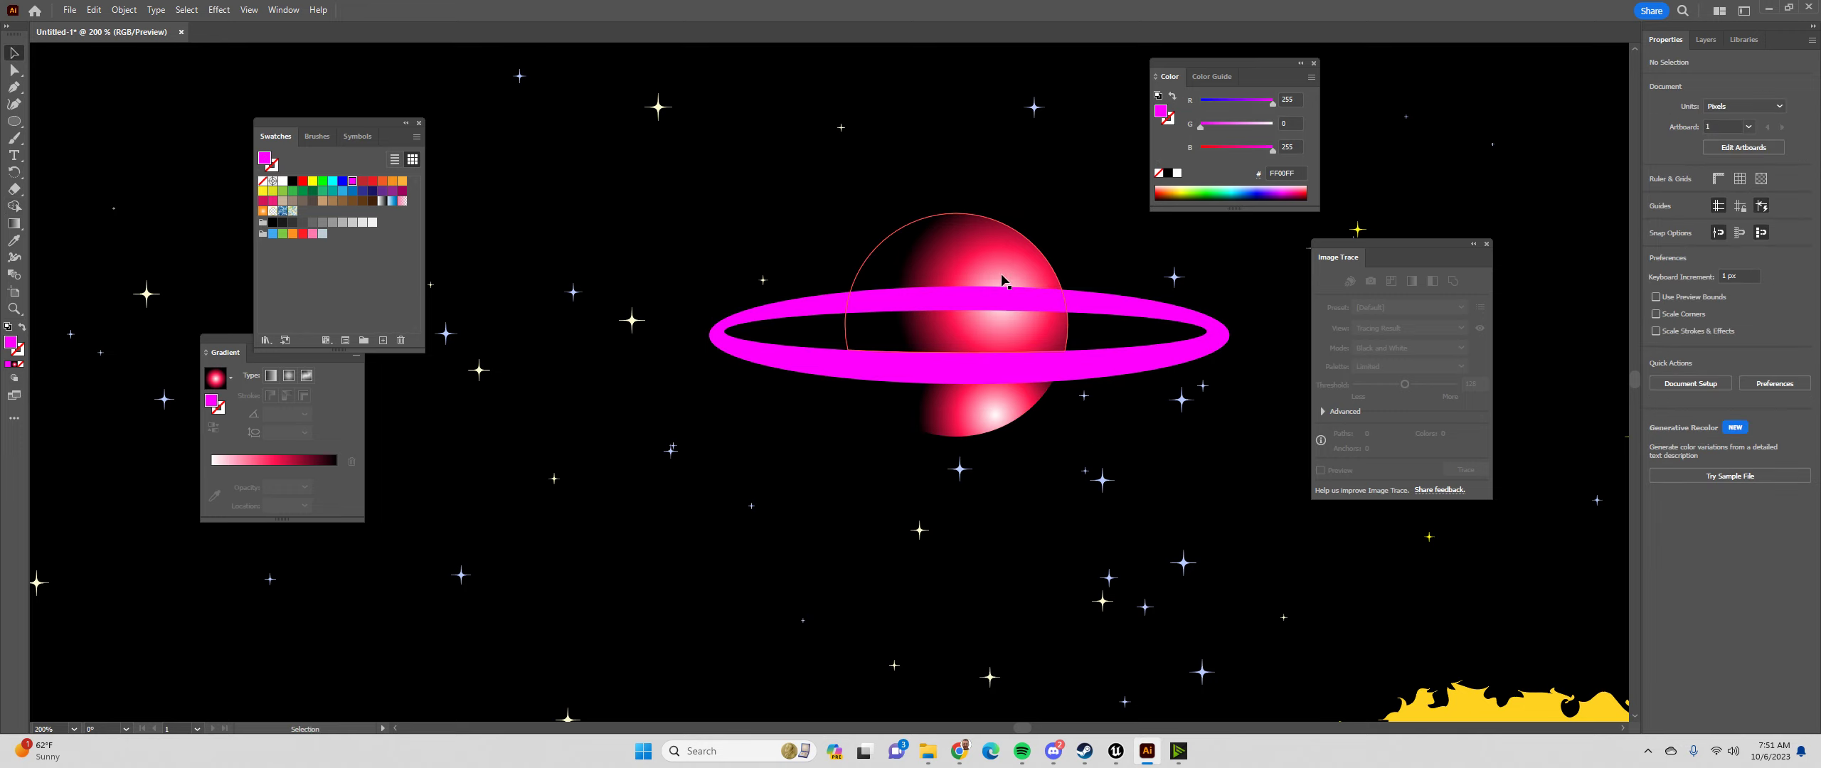
Try deleting the ring segment that passes behind the planet and moving the joined ring upward
{"action": "left_click", "coordinate": [974, 296]}
{"action": "key", "text": "Delete"}
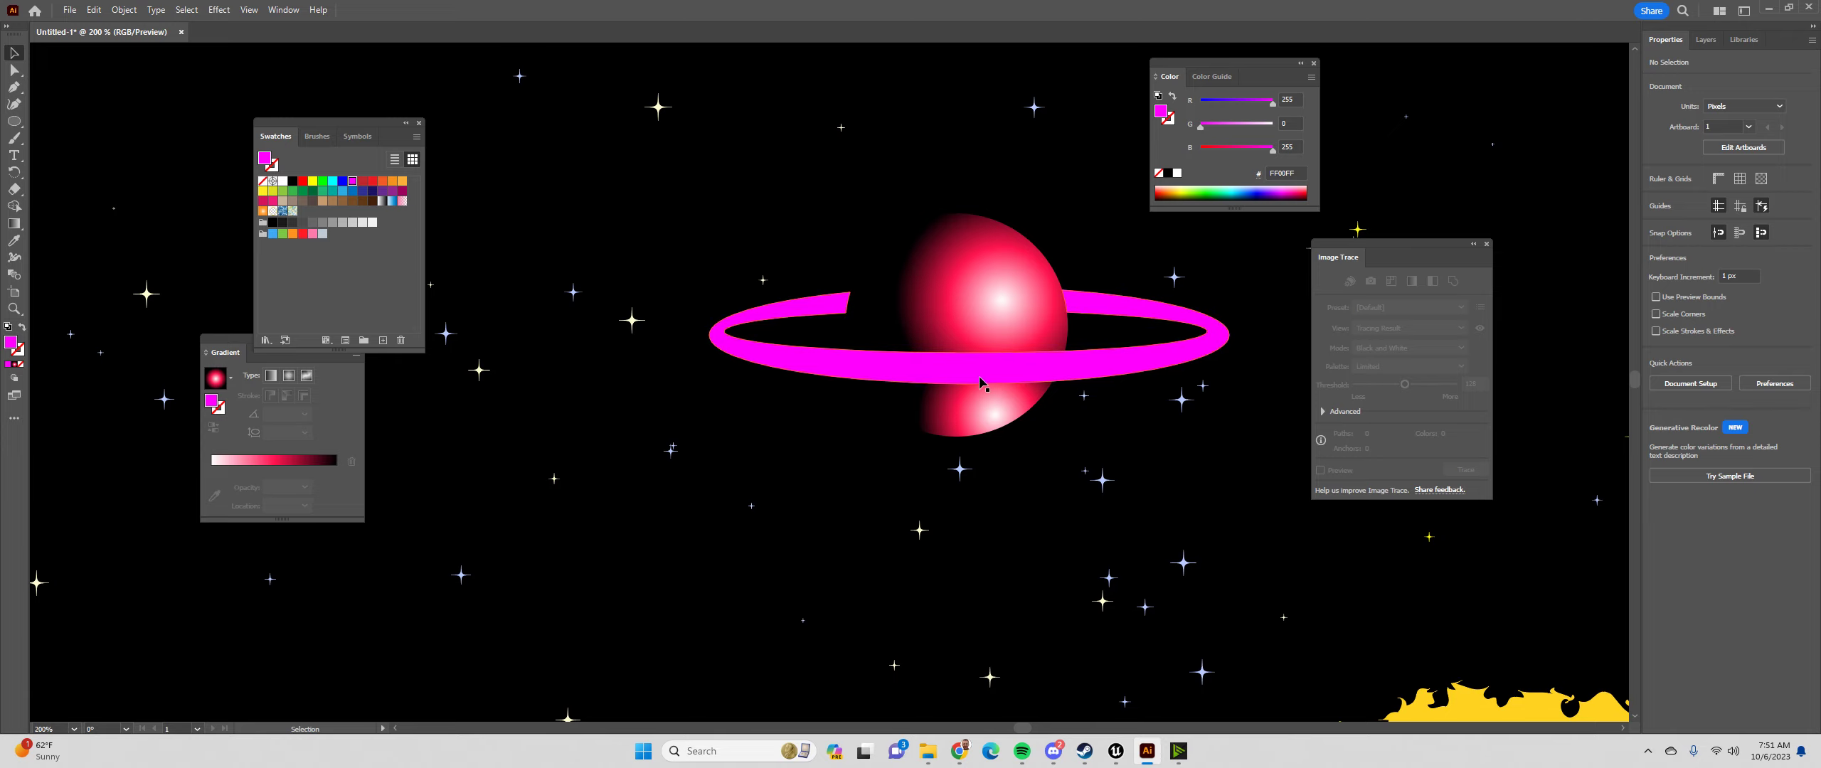
{"action": "left_click_drag", "start_coordinate": [980, 376], "coordinate": [968, 193]}
Undo the ring move, the segment deletion and the Shape Builder edits, and clear the selection
{"action": "key", "text": "ctrl+z"}
{"action": "key", "text": "ctrl+z"}
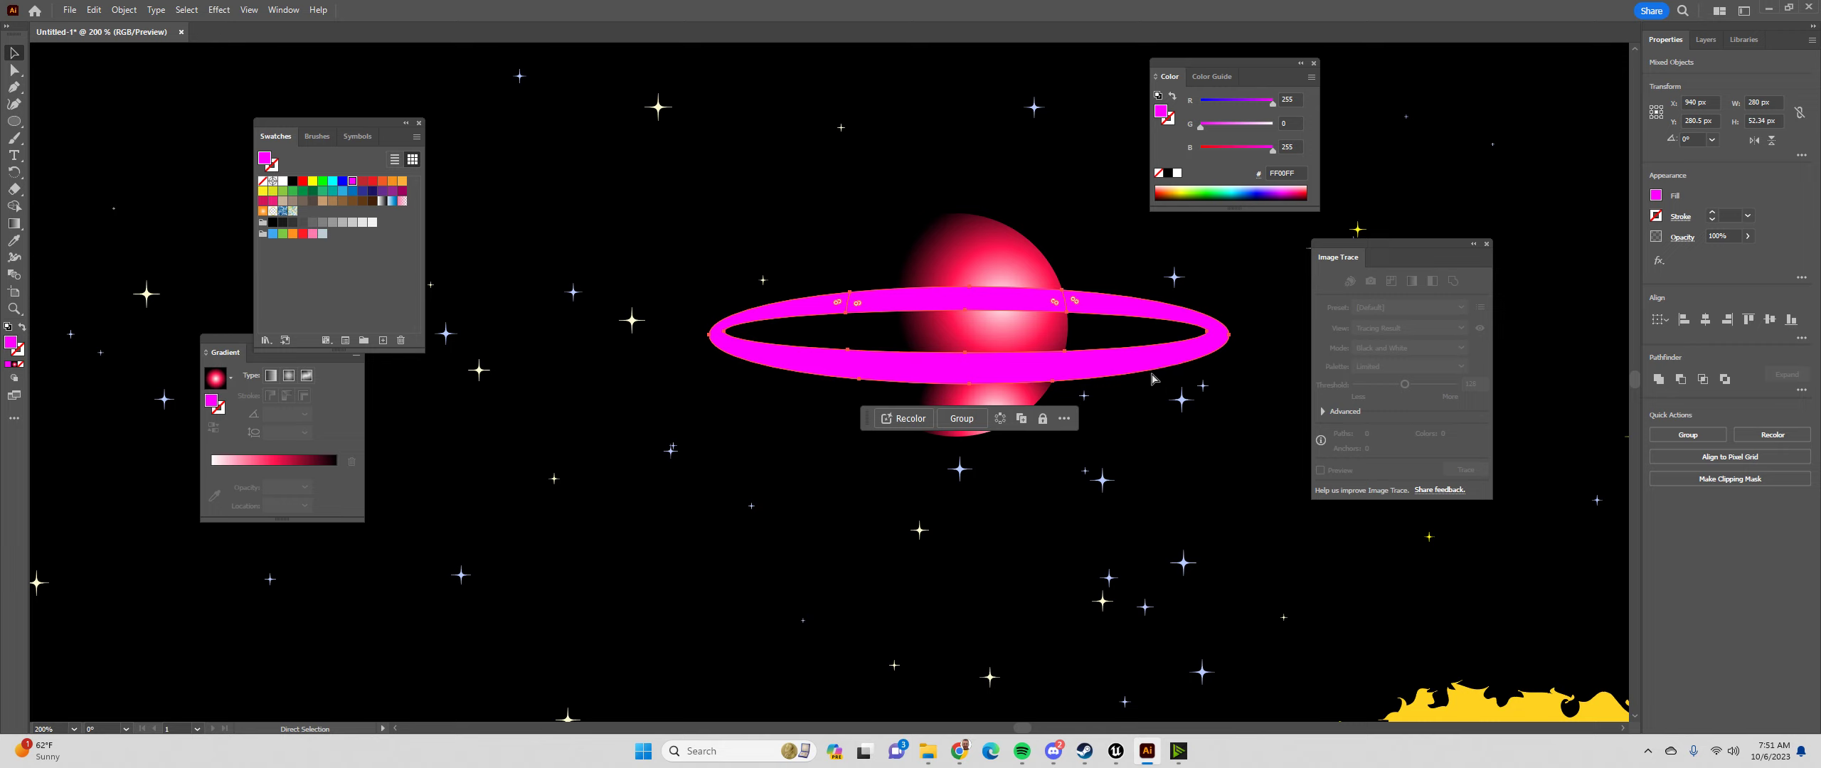
{"action": "key", "text": "ctrl+z"}
{"action": "key", "text": "v"}
{"action": "left_click", "coordinate": [1103, 427]}
Try joining the ring's segments with the Shape Builder so the rear band crosses the red planet, and undo the edits
{"action": "left_click", "coordinate": [1086, 368]}
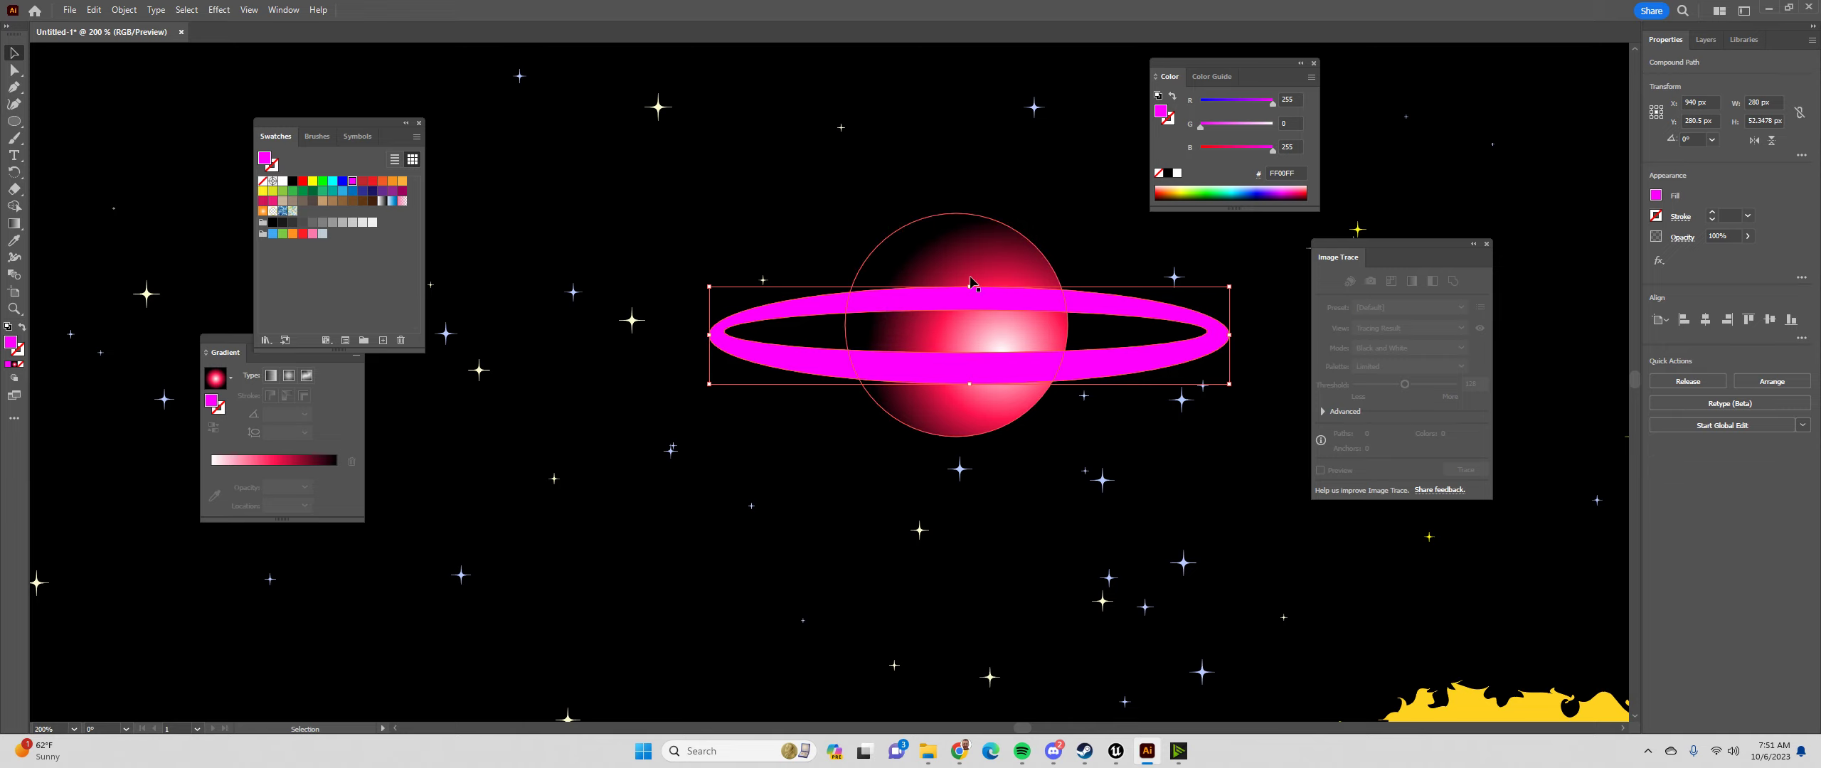
{"action": "left_click", "coordinate": [924, 279], "text": "shift"}
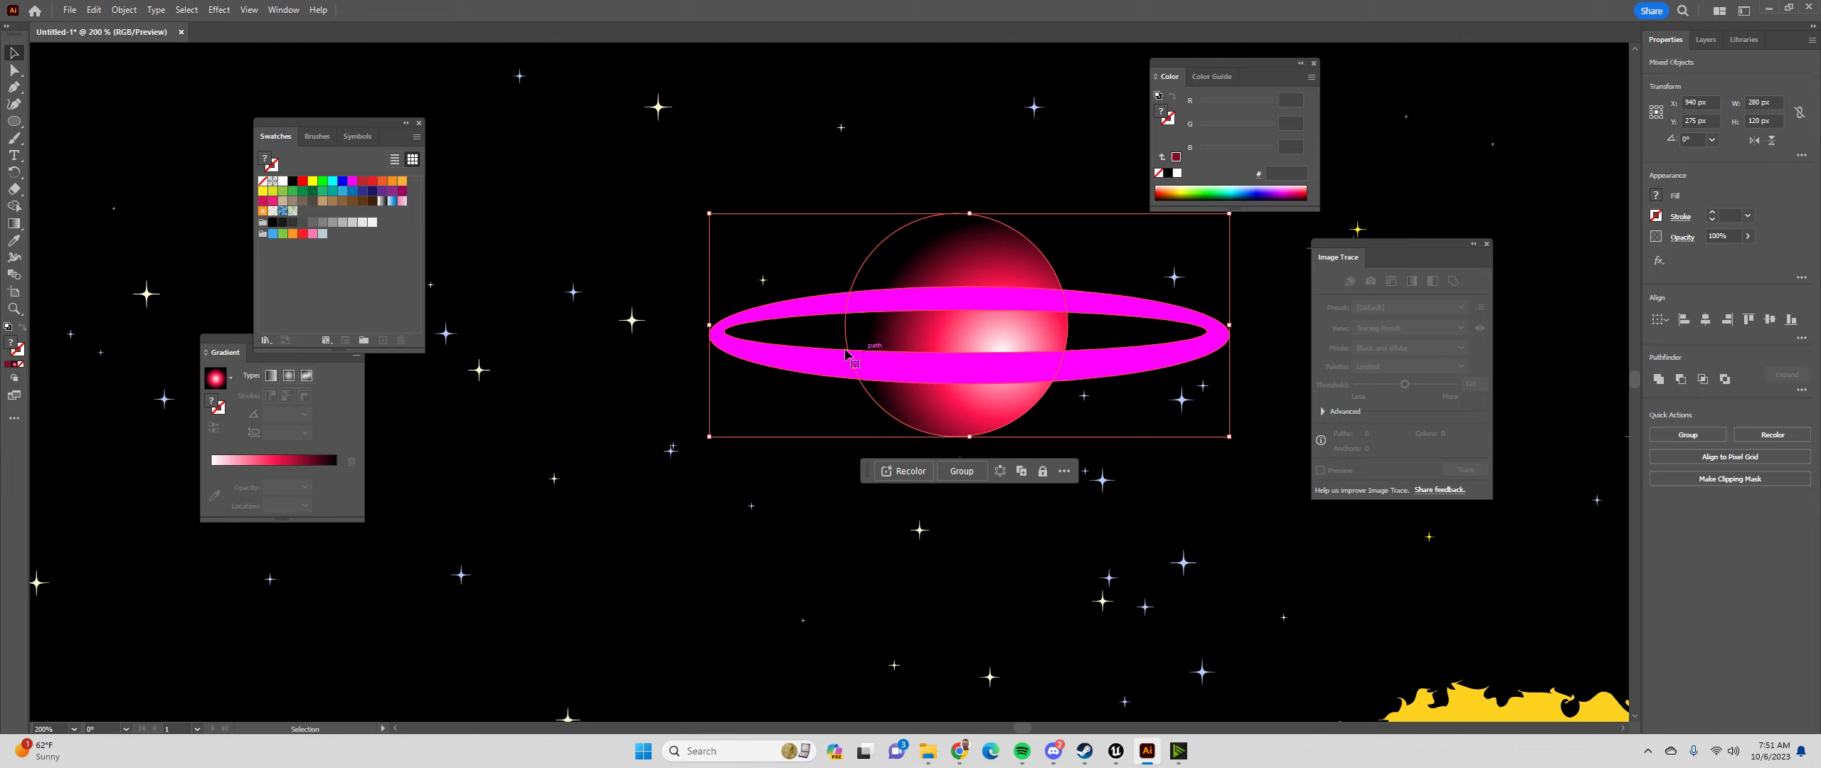
{"action": "left_click", "coordinate": [14, 206]}
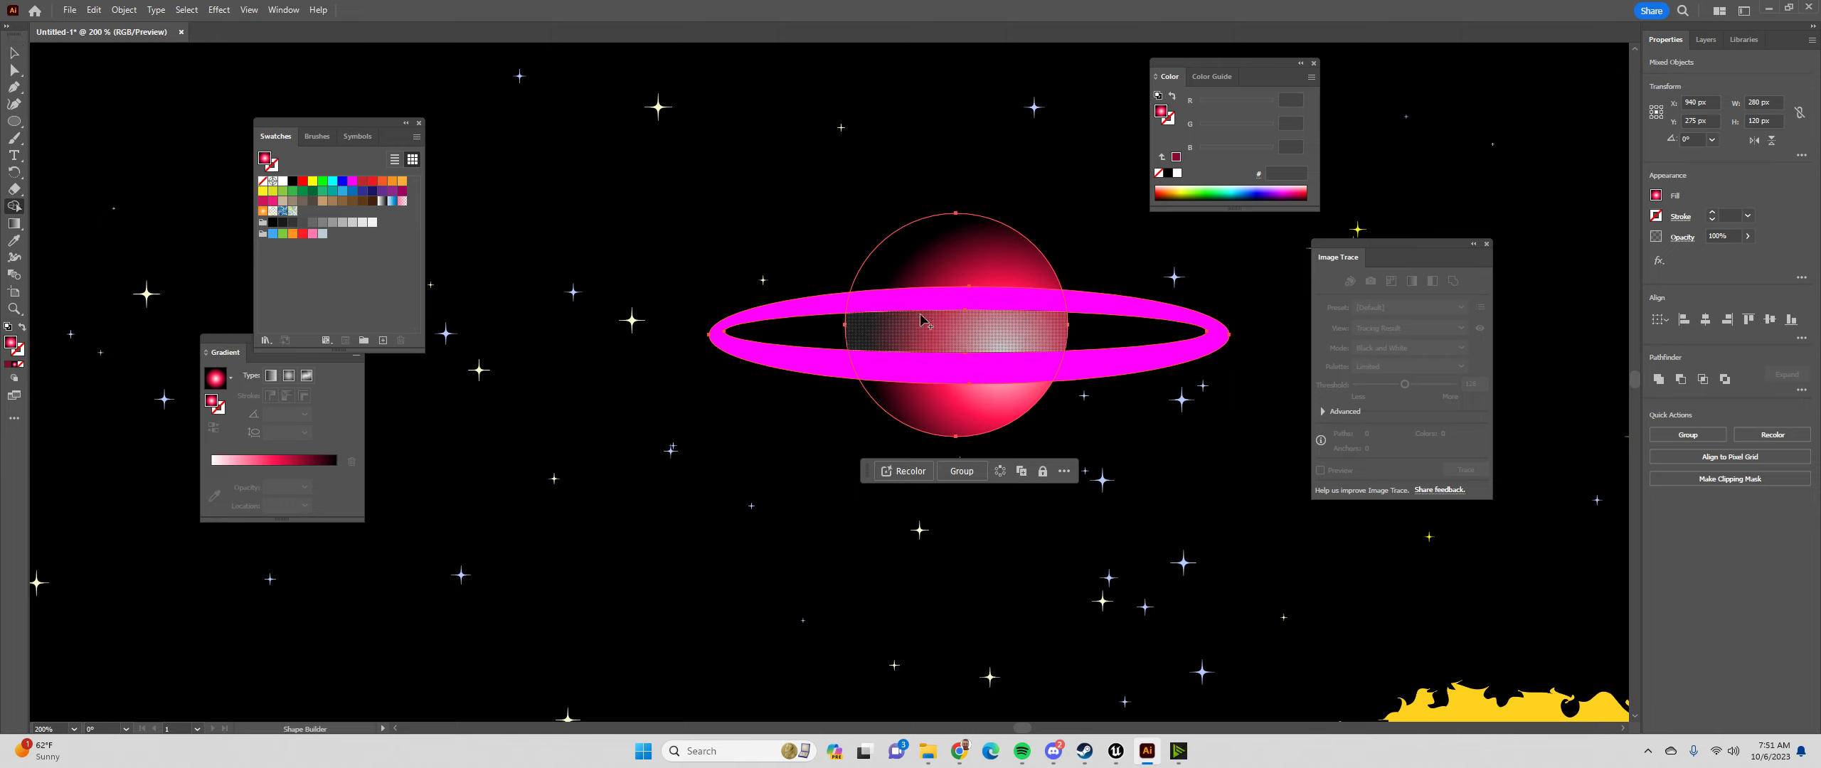
{"action": "left_click_drag", "start_coordinate": [830, 312], "coordinate": [885, 306]}
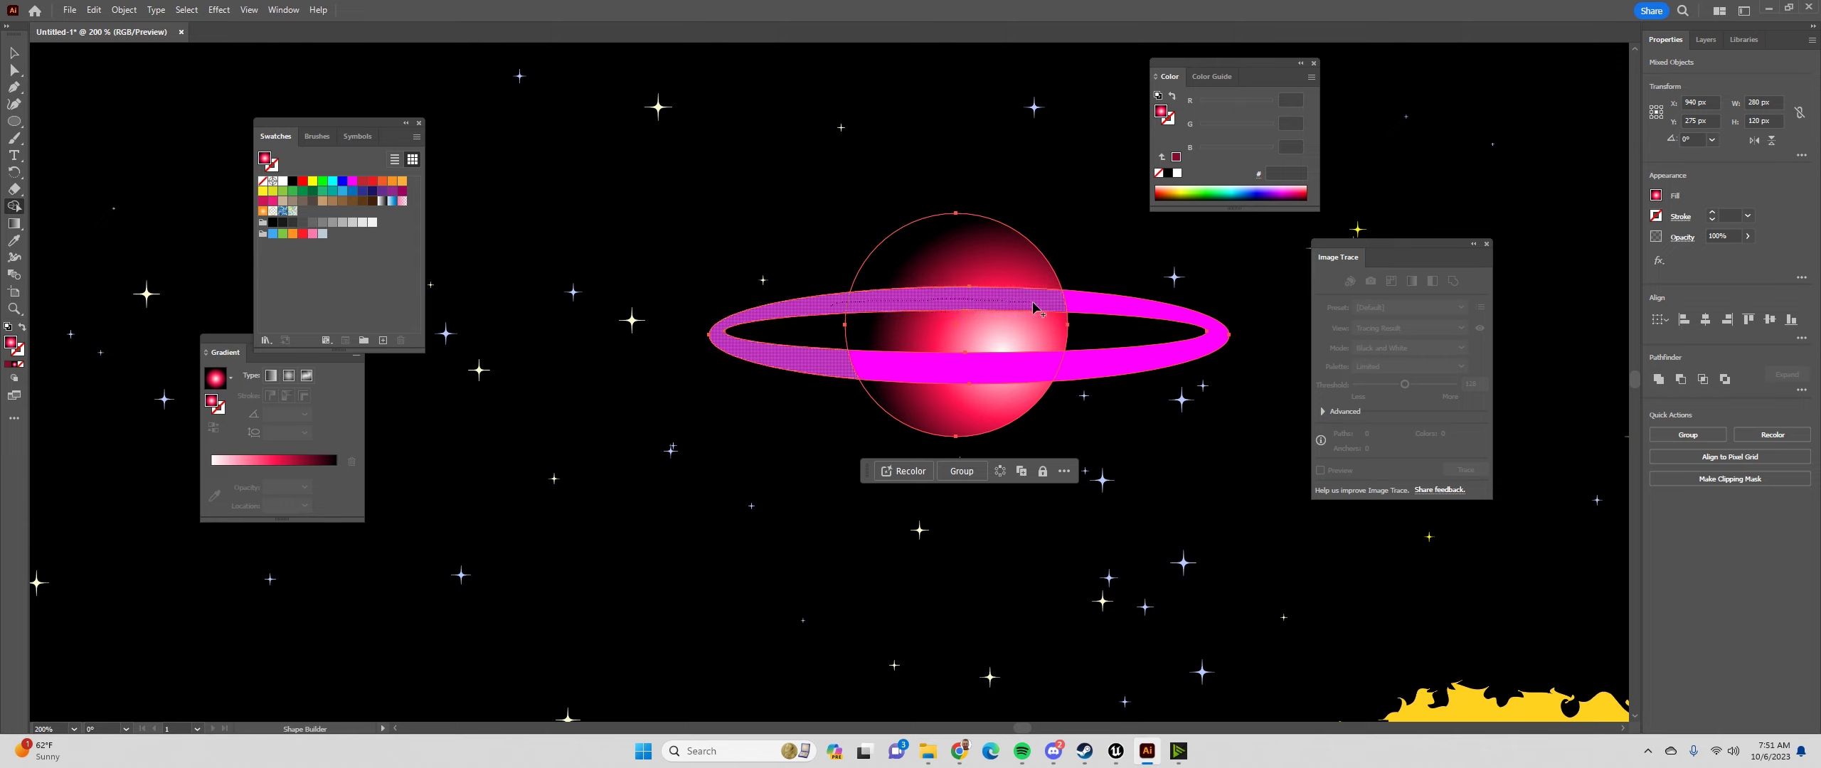
{"action": "left_click_drag", "start_coordinate": [1034, 307], "coordinate": [1037, 307]}
{"action": "left_click", "coordinate": [977, 276], "text": "ctrl"}
{"action": "left_click", "coordinate": [968, 336], "text": "ctrl"}
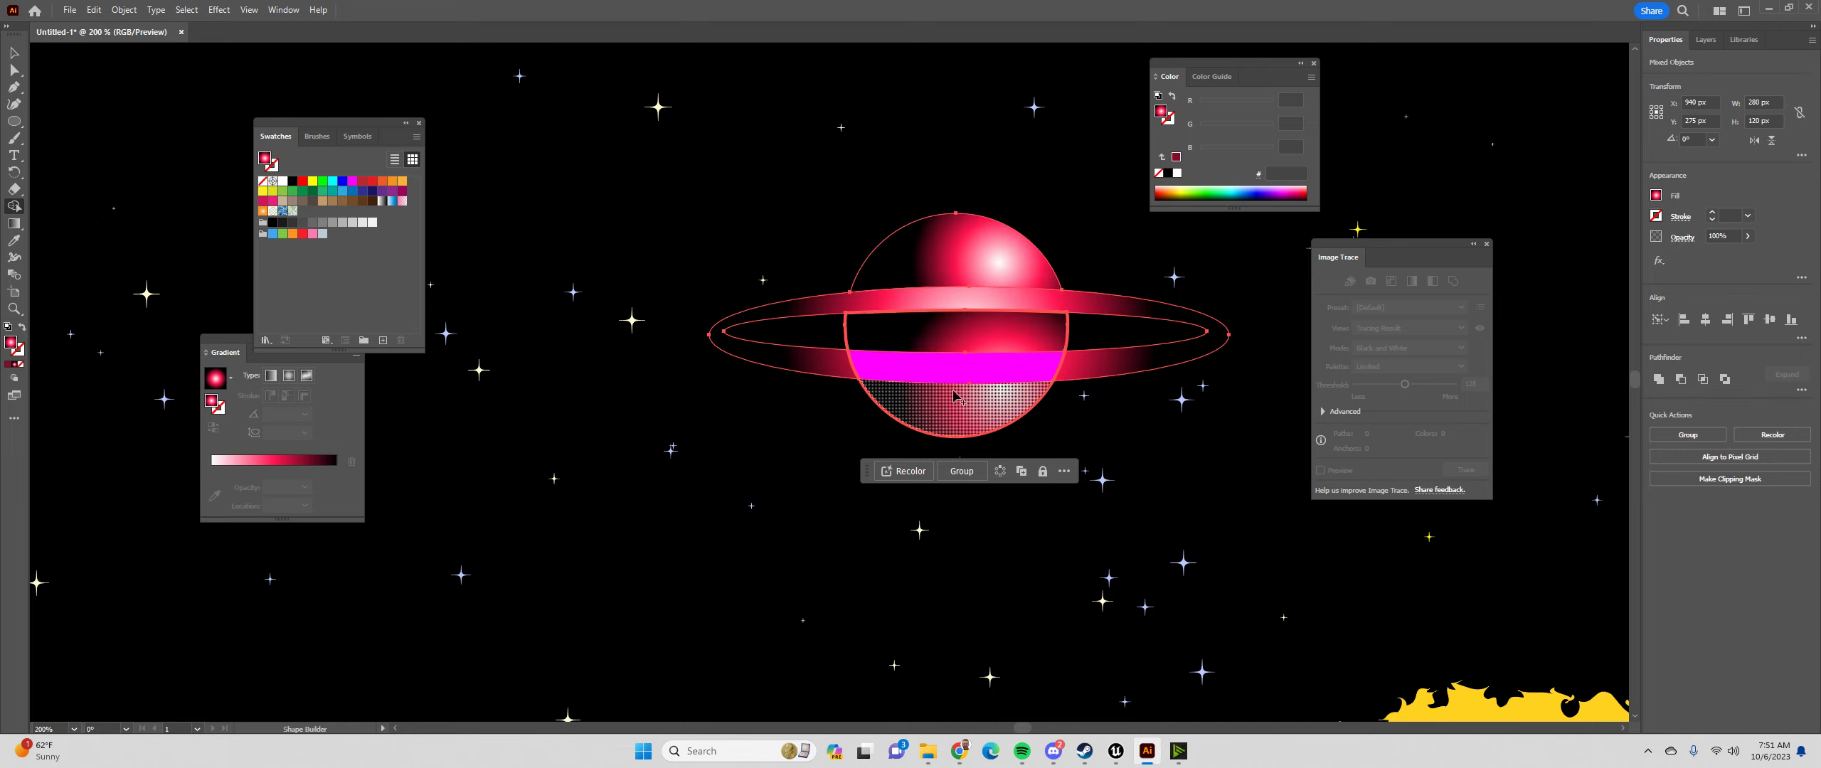
{"action": "left_click", "coordinate": [15, 52]}
{"action": "key", "text": "ctrl+z"}
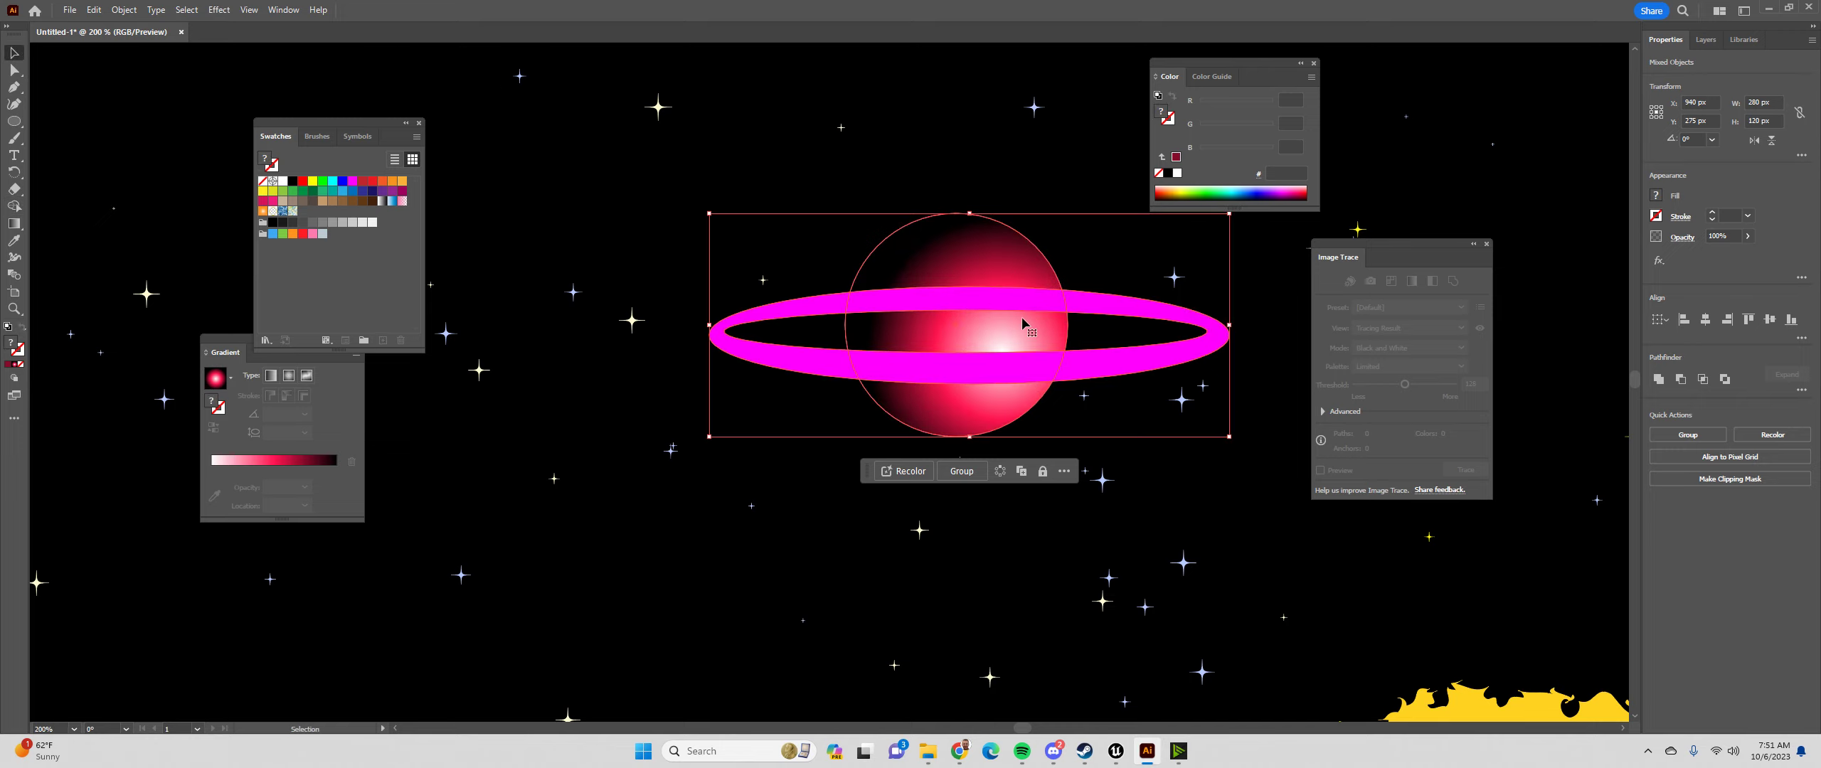
Try joining the ring's side and front segments with the Shape Builder and pulling the ring and the planet pieces apart
{"action": "left_click", "coordinate": [13, 207]}
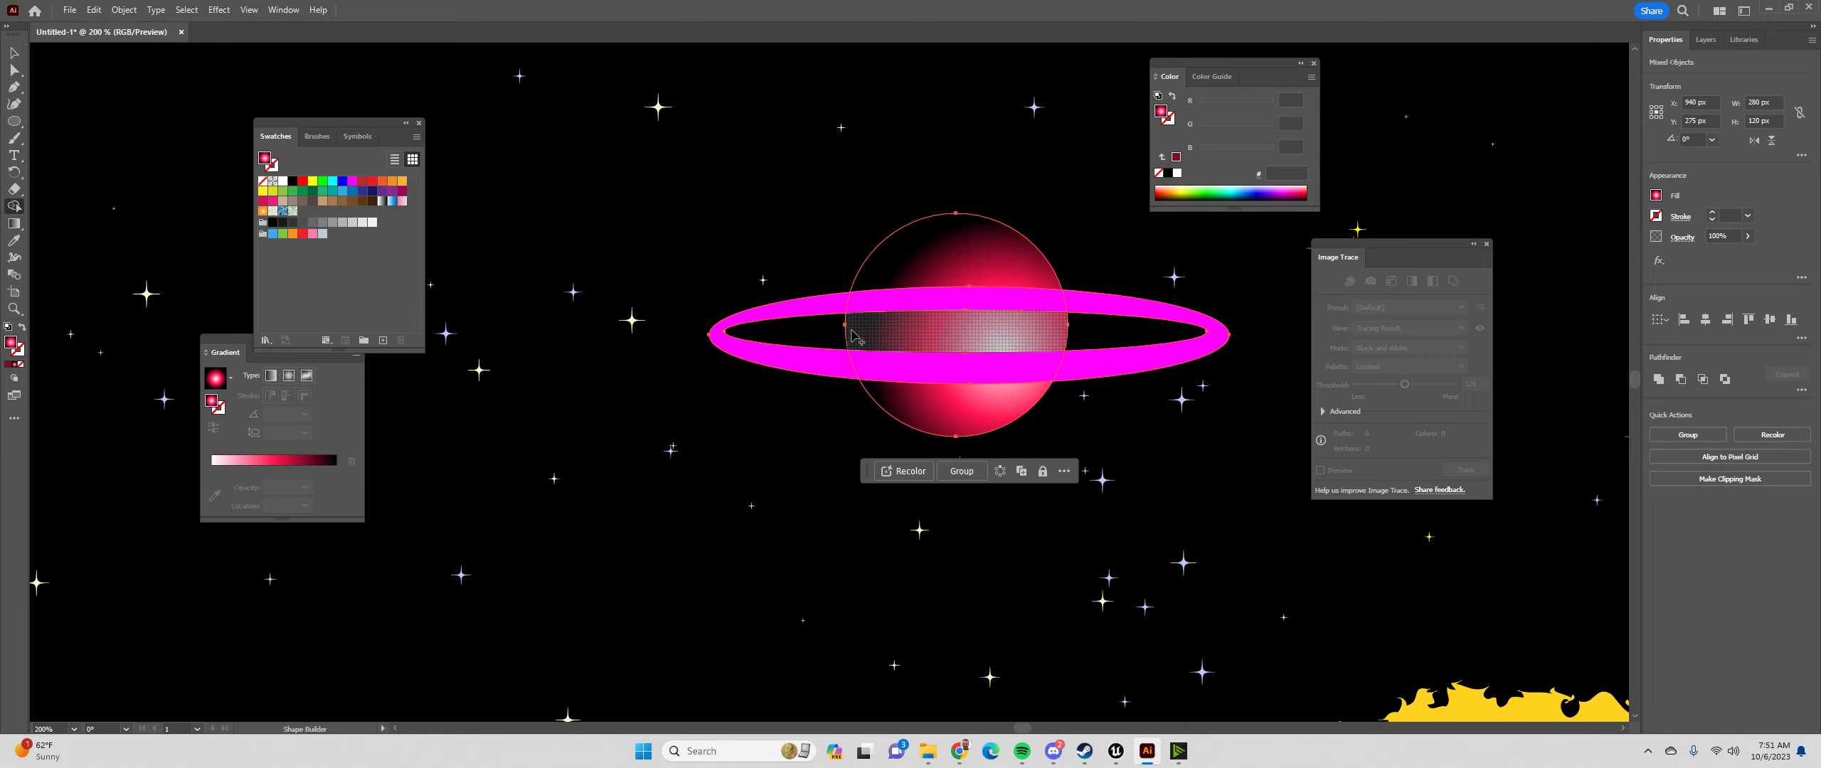
{"action": "key", "text": "v"}
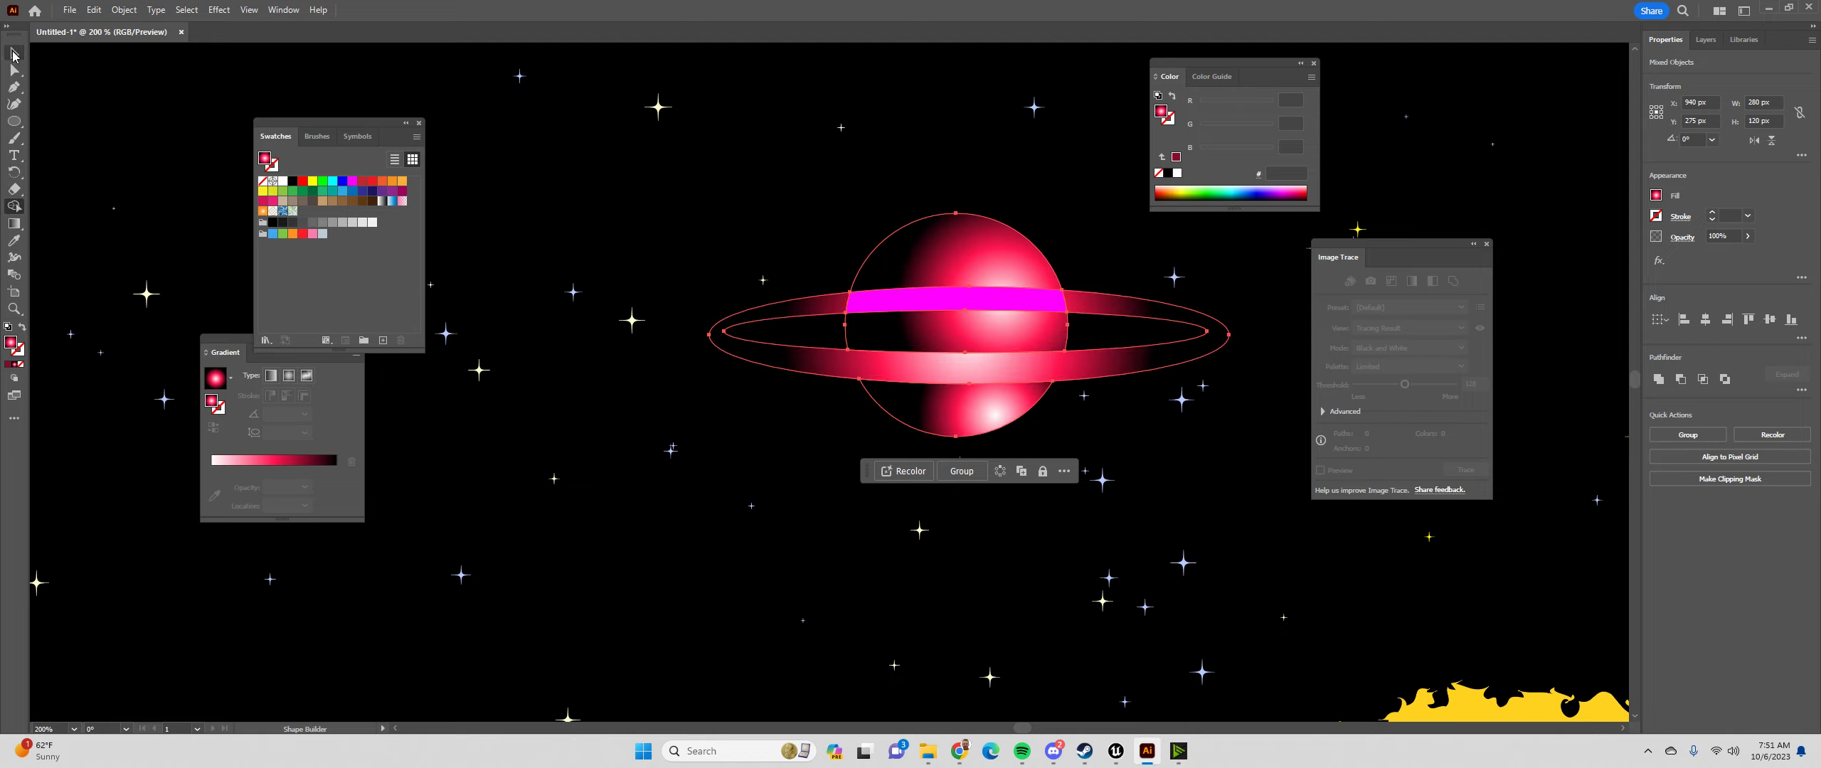
{"action": "left_click_drag", "start_coordinate": [1114, 331], "coordinate": [876, 563]}
{"action": "left_click", "coordinate": [1168, 430]}
{"action": "left_click", "coordinate": [1137, 343]}
{"action": "left_click_drag", "start_coordinate": [1029, 160], "coordinate": [904, 370]}
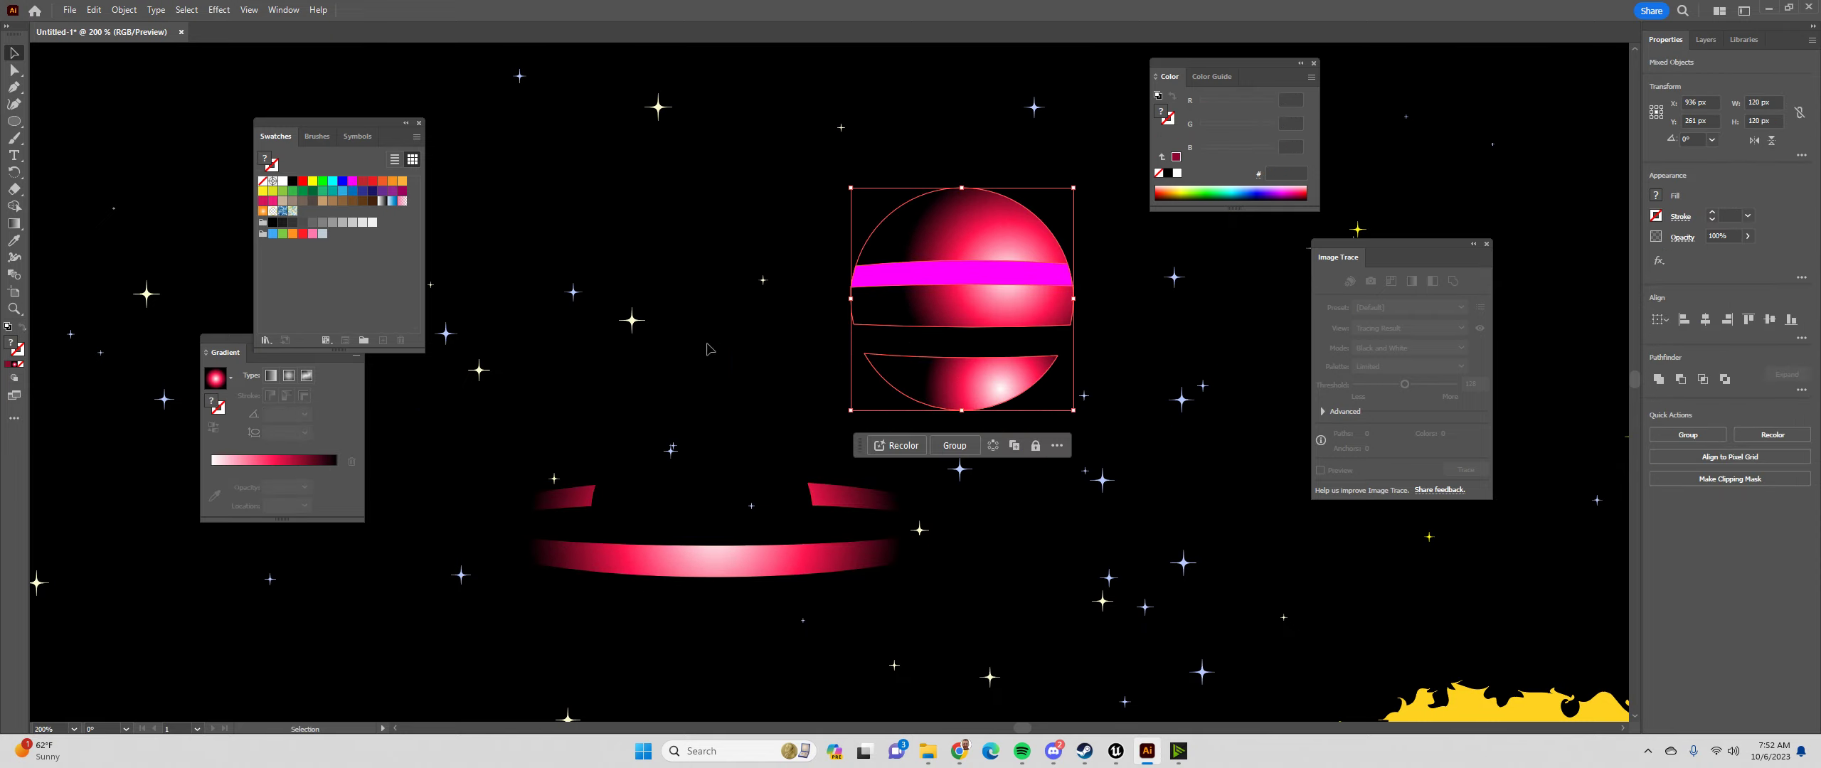
Try merging the sliced planet pieces with the Shape Builder, and undo back to the intact planet and magenta ring
{"action": "left_click", "coordinate": [14, 206]}
{"action": "left_click_drag", "start_coordinate": [964, 235], "coordinate": [976, 384]}
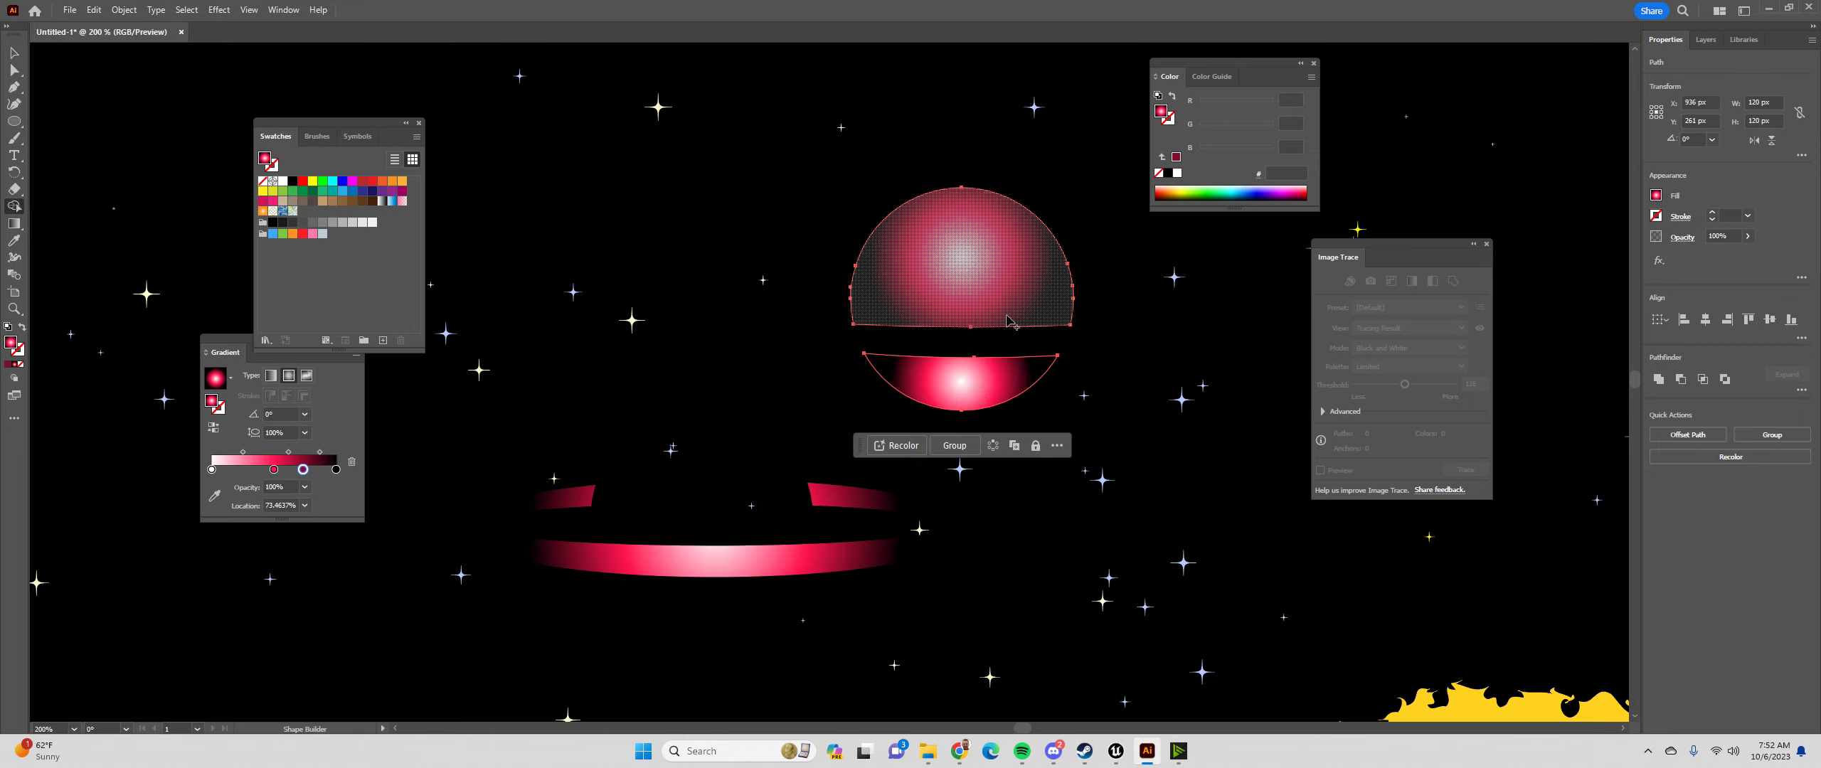
{"action": "key", "text": "ctrl+z"}
{"action": "key", "text": "ctrl+z"}
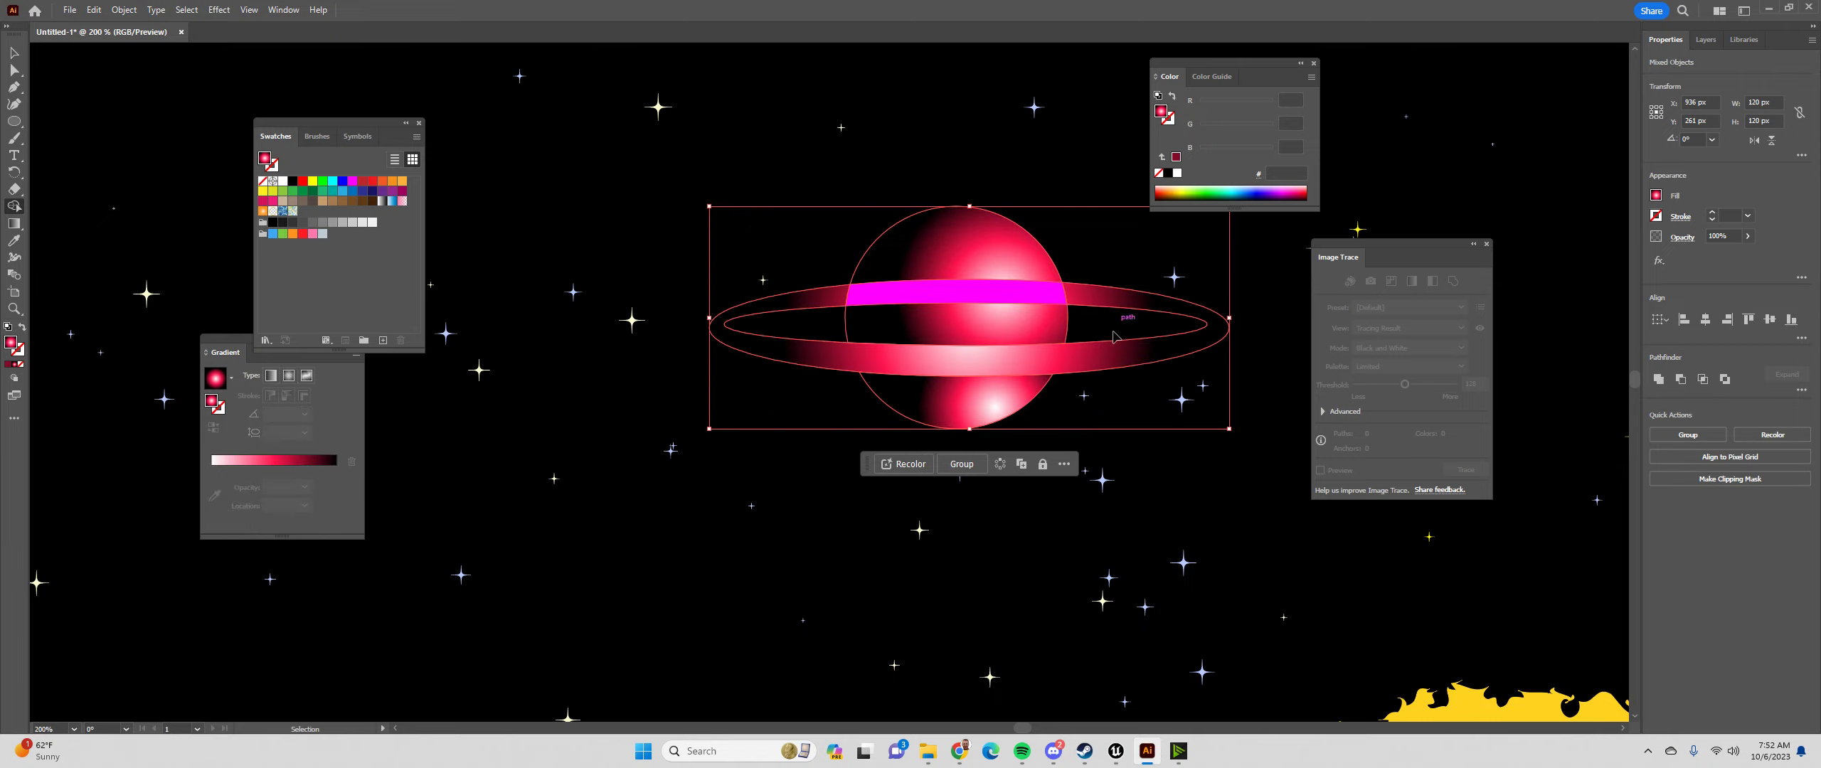
{"action": "key", "text": "ctrl+z"}
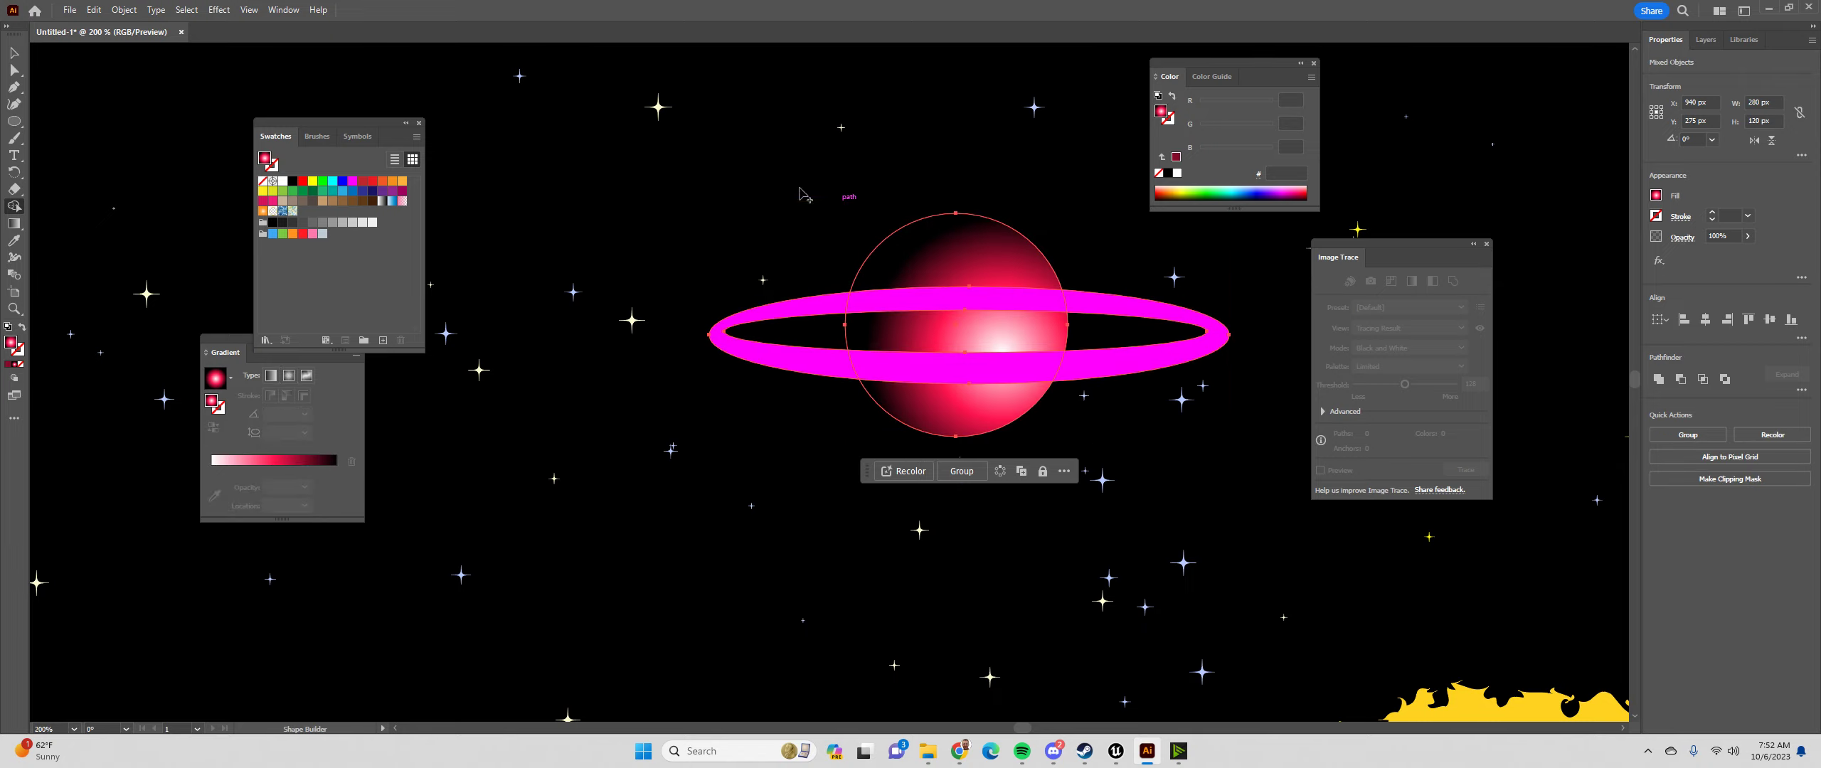
Move the red planet and its magenta ring together slightly upward and clear the selection
{"action": "left_click", "coordinate": [14, 54]}
{"action": "left_click_drag", "start_coordinate": [1022, 312], "coordinate": [1018, 245]}
{"action": "key", "text": "ctrl+shift+a"}
Duplicate the ringed planet below the original and delete the ring from the upper planet
{"action": "left_click_drag", "start_coordinate": [831, 112], "coordinate": [1027, 341]}
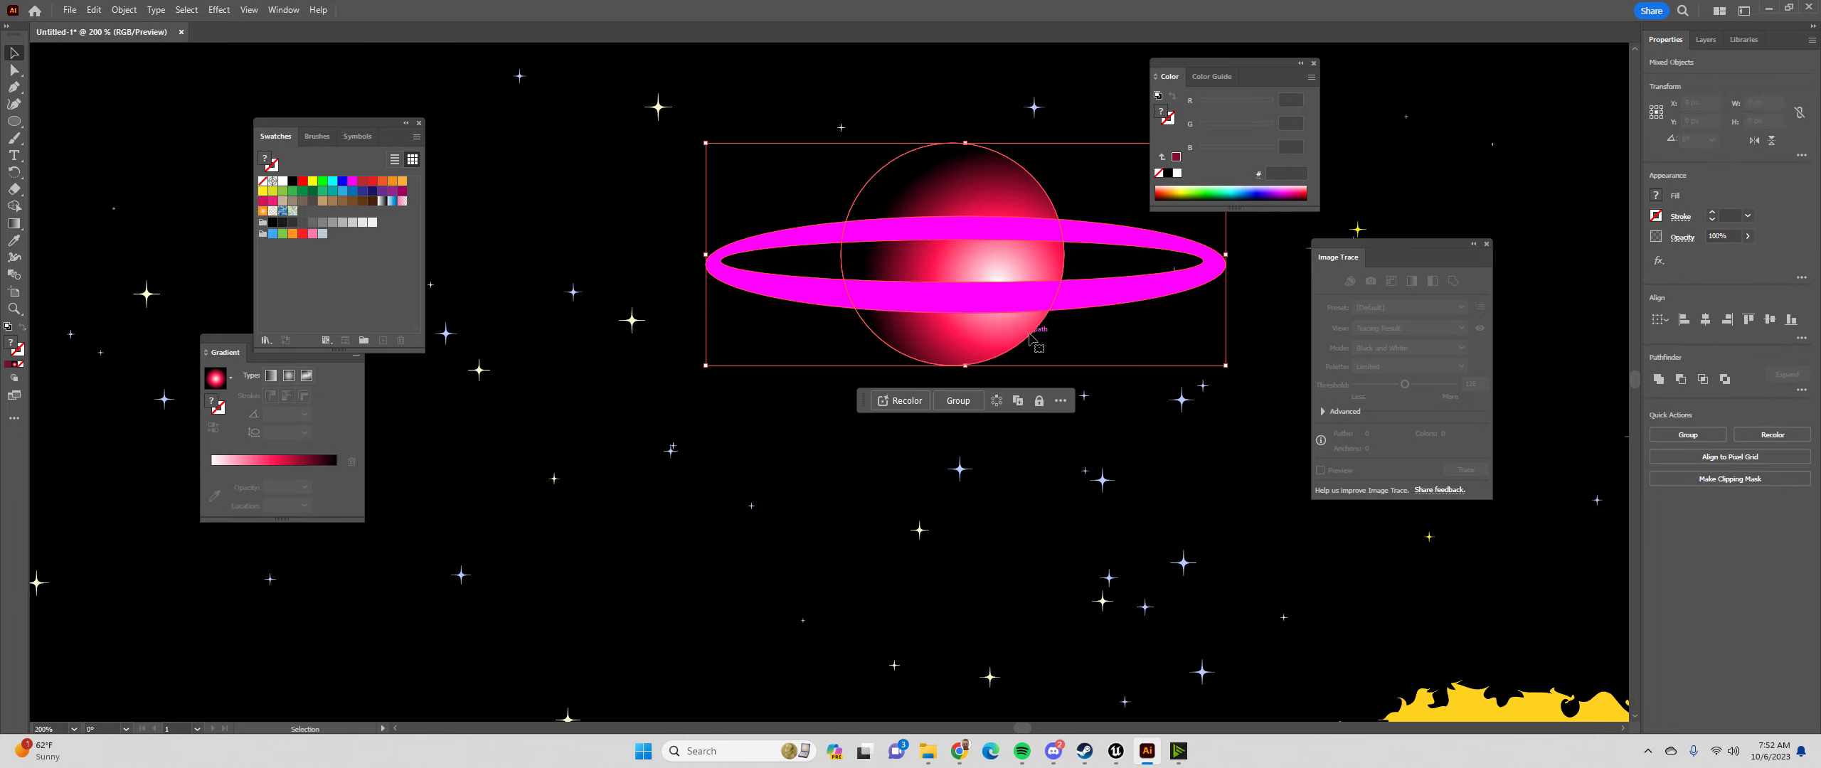
{"action": "left_click_drag", "start_coordinate": [977, 231], "coordinate": [850, 503]}
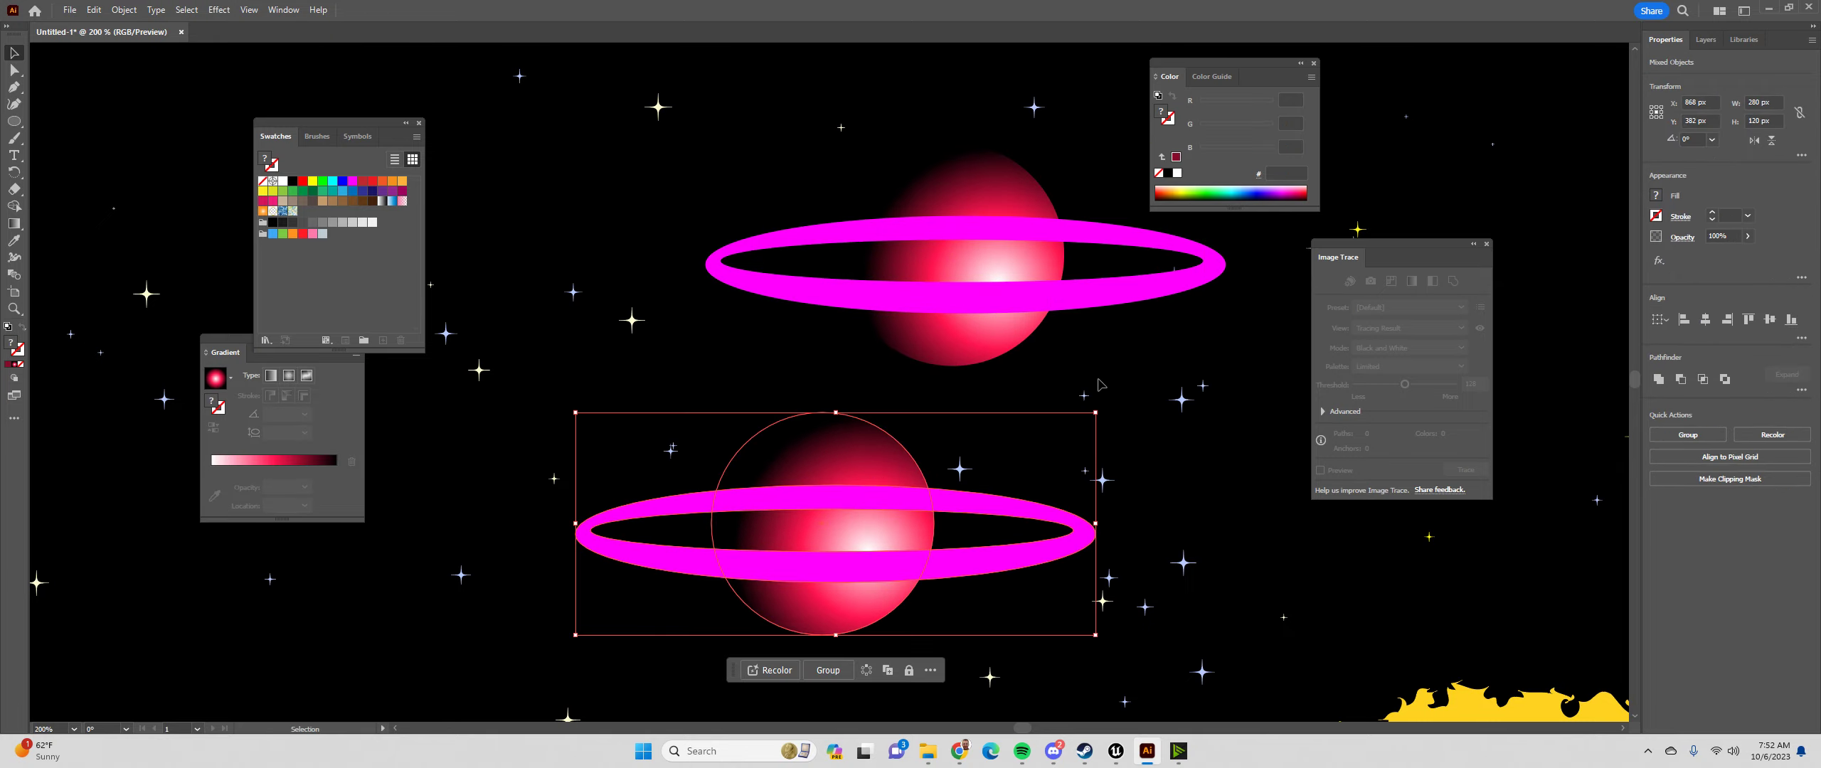
{"action": "left_click", "coordinate": [1131, 307]}
{"action": "key", "text": "Delete"}
Join the lower ring's side and front segments with the Shape Builder and position the joined ring around the upper planet
{"action": "left_click_drag", "start_coordinate": [993, 413], "coordinate": [725, 605]}
{"action": "left_click", "coordinate": [13, 206]}
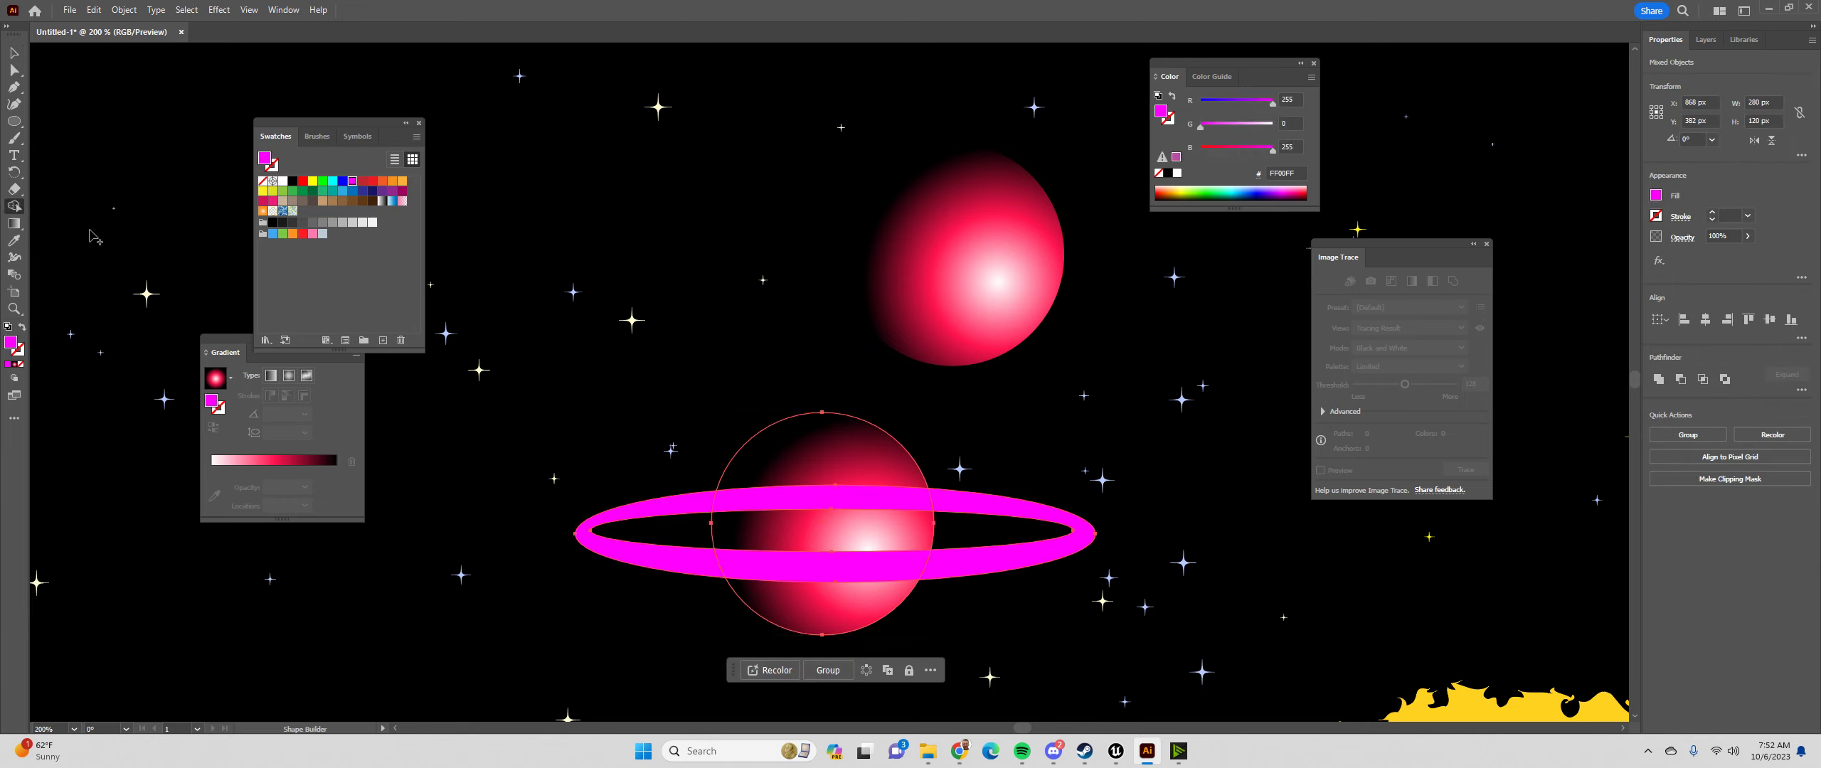
{"action": "mouse_move", "coordinate": [631, 578]}
{"action": "left_mouse_down"}
{"action": "mouse_move", "coordinate": [1074, 549]}
{"action": "mouse_move", "coordinate": [1031, 426]}
{"action": "mouse_move", "coordinate": [1117, 286]}
{"action": "left_mouse_up"}
{"action": "left_click", "coordinate": [13, 52]}
{"action": "key", "text": "Left"}
{"action": "key", "text": "Down"}
{"action": "key", "text": "Right"}
{"action": "key", "text": "Up"}
Delete the leftover sliced planet pieces and magenta band below the ringed planet
{"action": "left_click", "coordinate": [818, 463]}
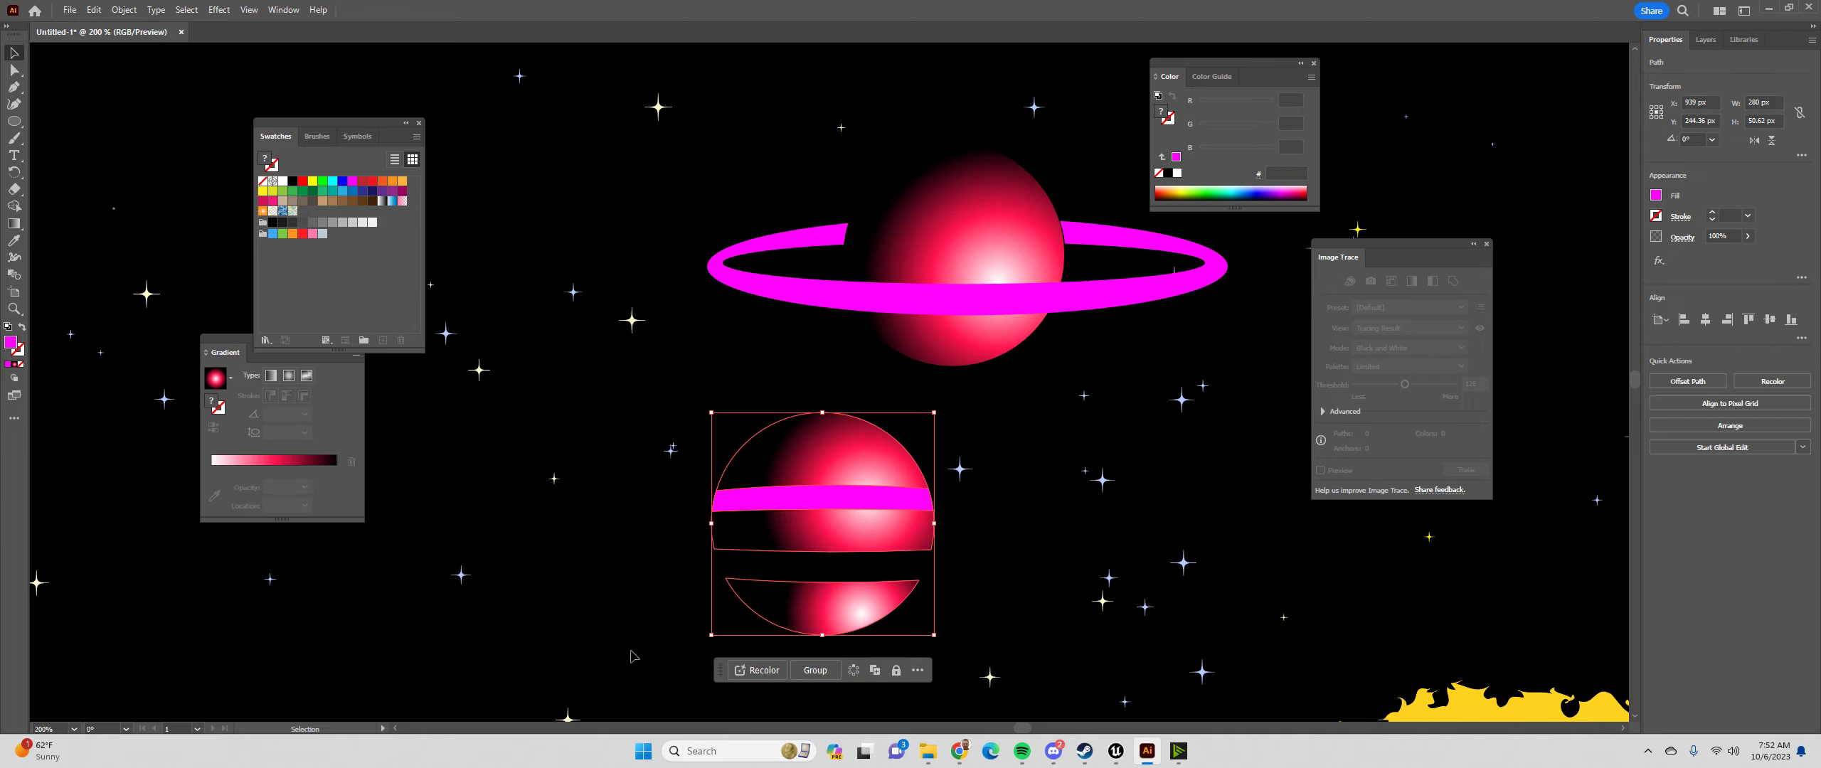
{"action": "key", "text": "Delete"}
{"action": "scroll", "coordinate": [797, 364], "scroll_direction": "down", "scroll_amount": 3}
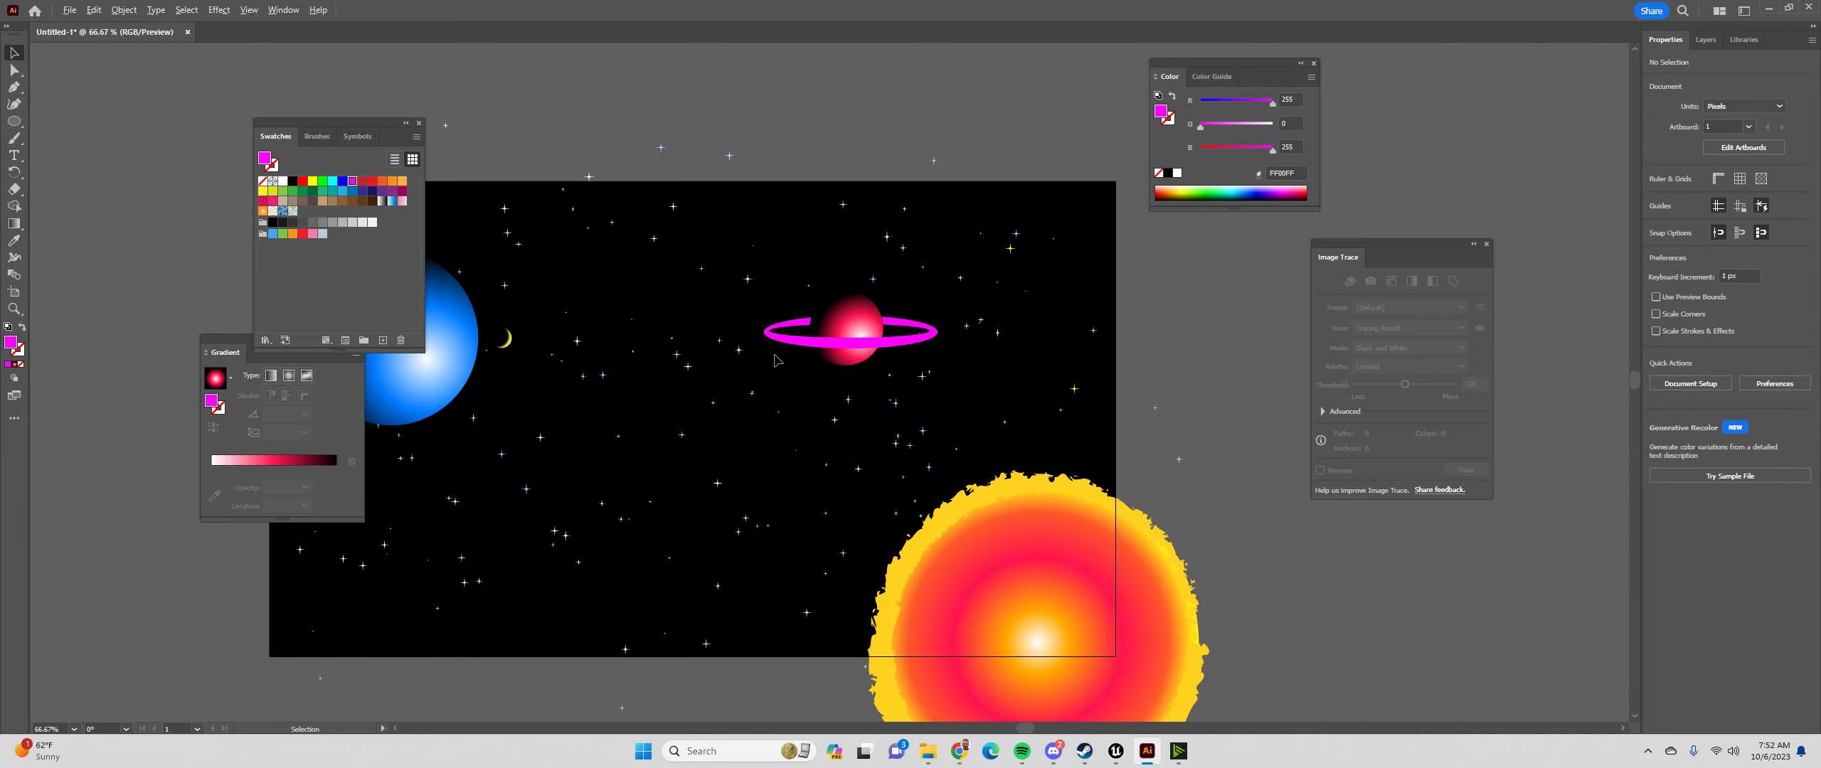
Fill the magenta ring with the red planet's radial gradient using the Gradient tool
{"action": "left_click", "coordinate": [855, 346]}
{"action": "scroll", "coordinate": [854, 346], "scroll_direction": "up", "scroll_amount": 3}
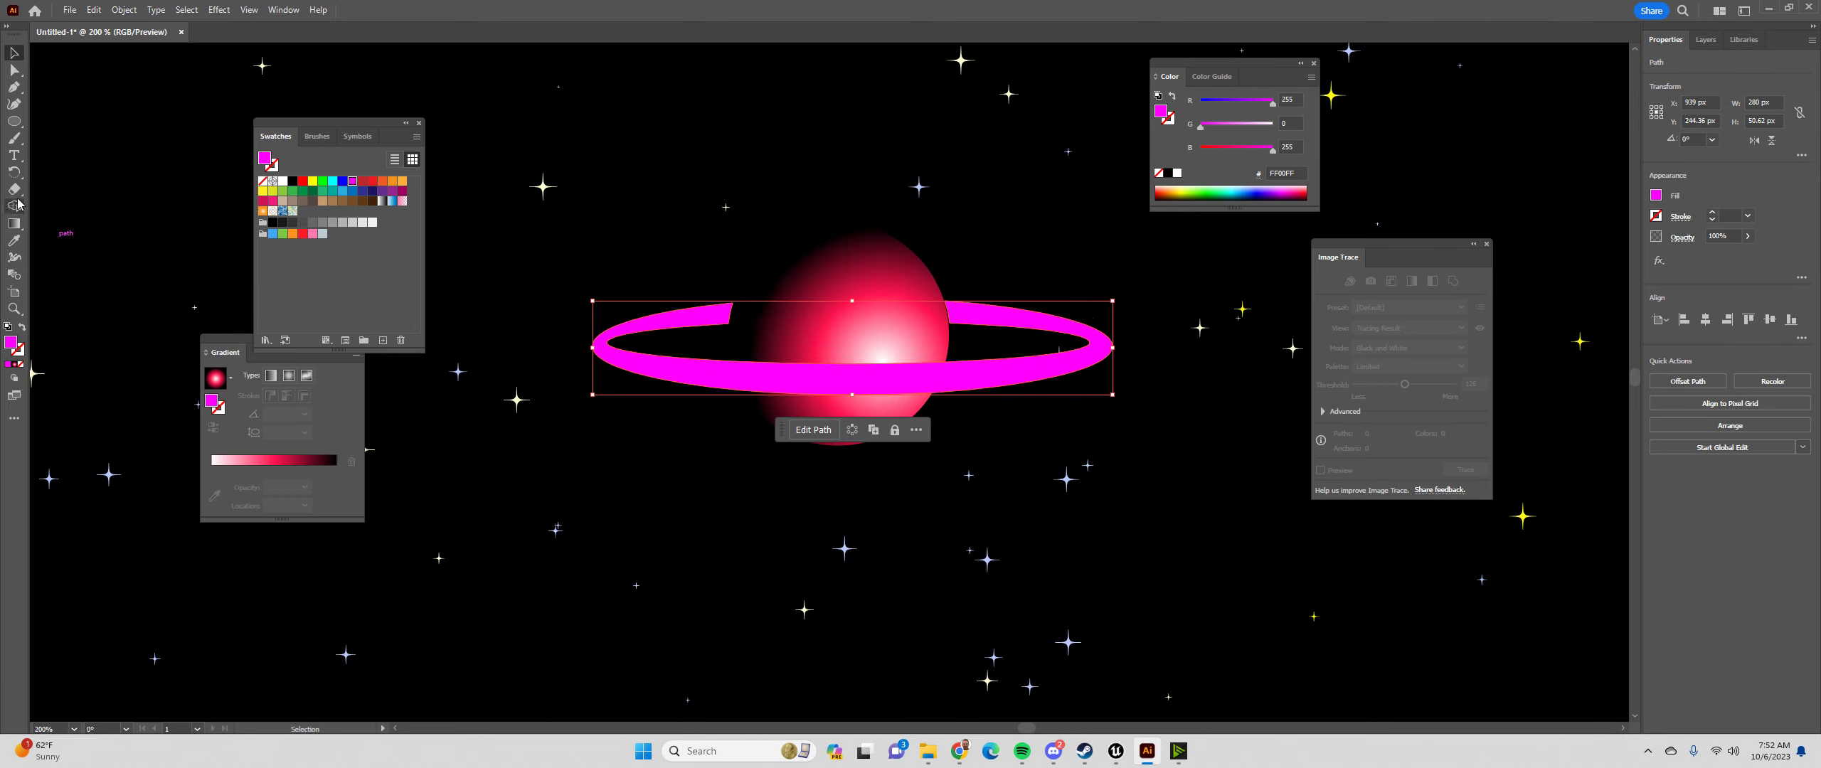
{"action": "left_click", "coordinate": [14, 223]}
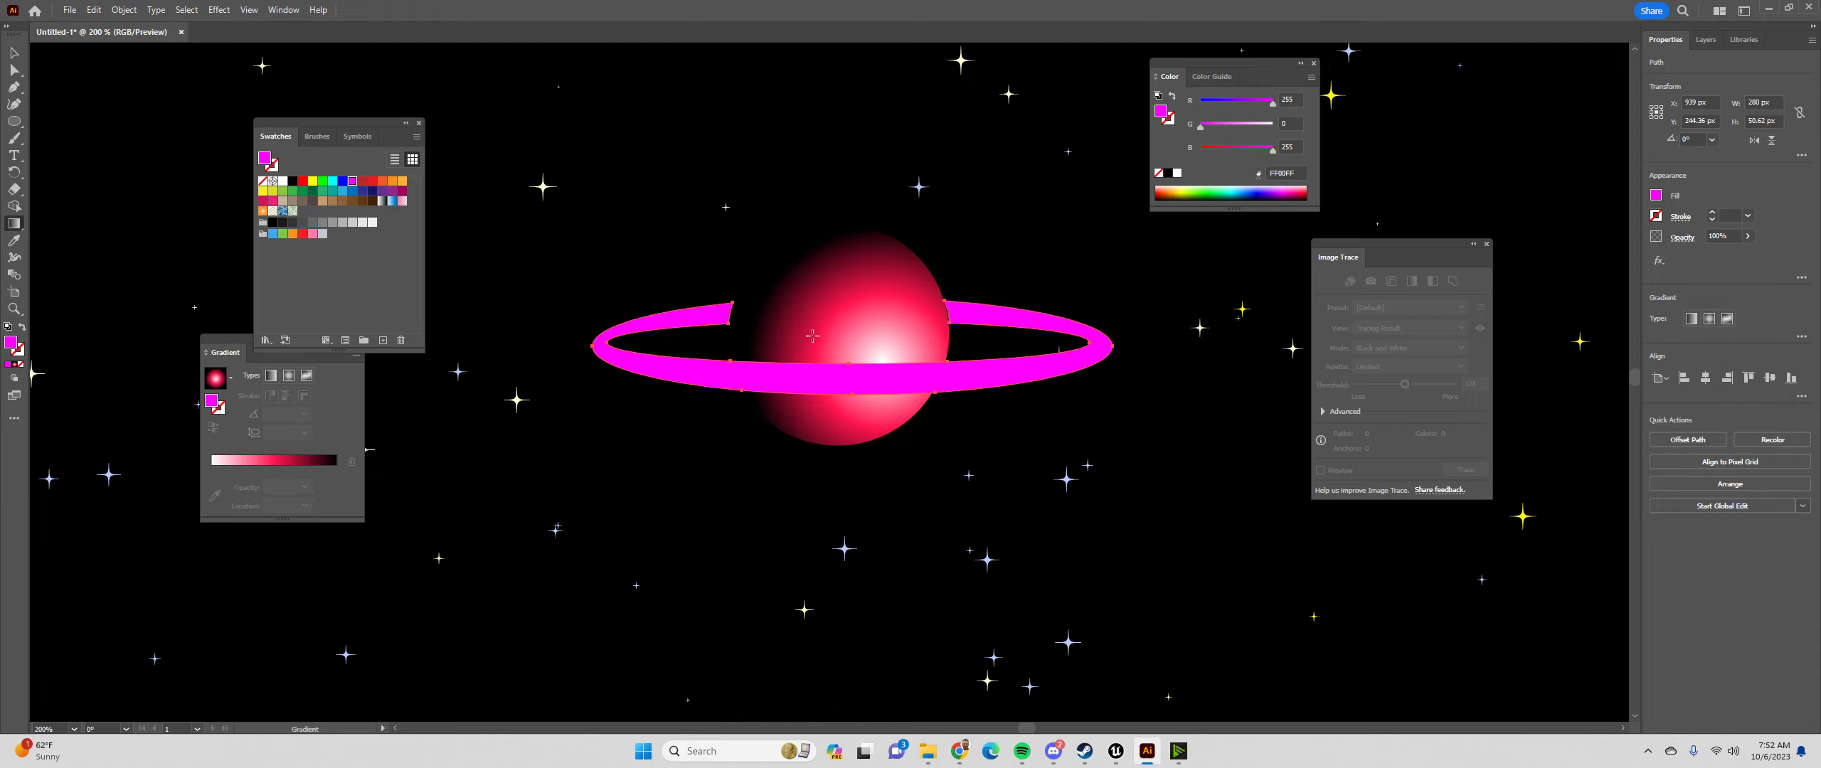
{"action": "left_click", "coordinate": [829, 380]}
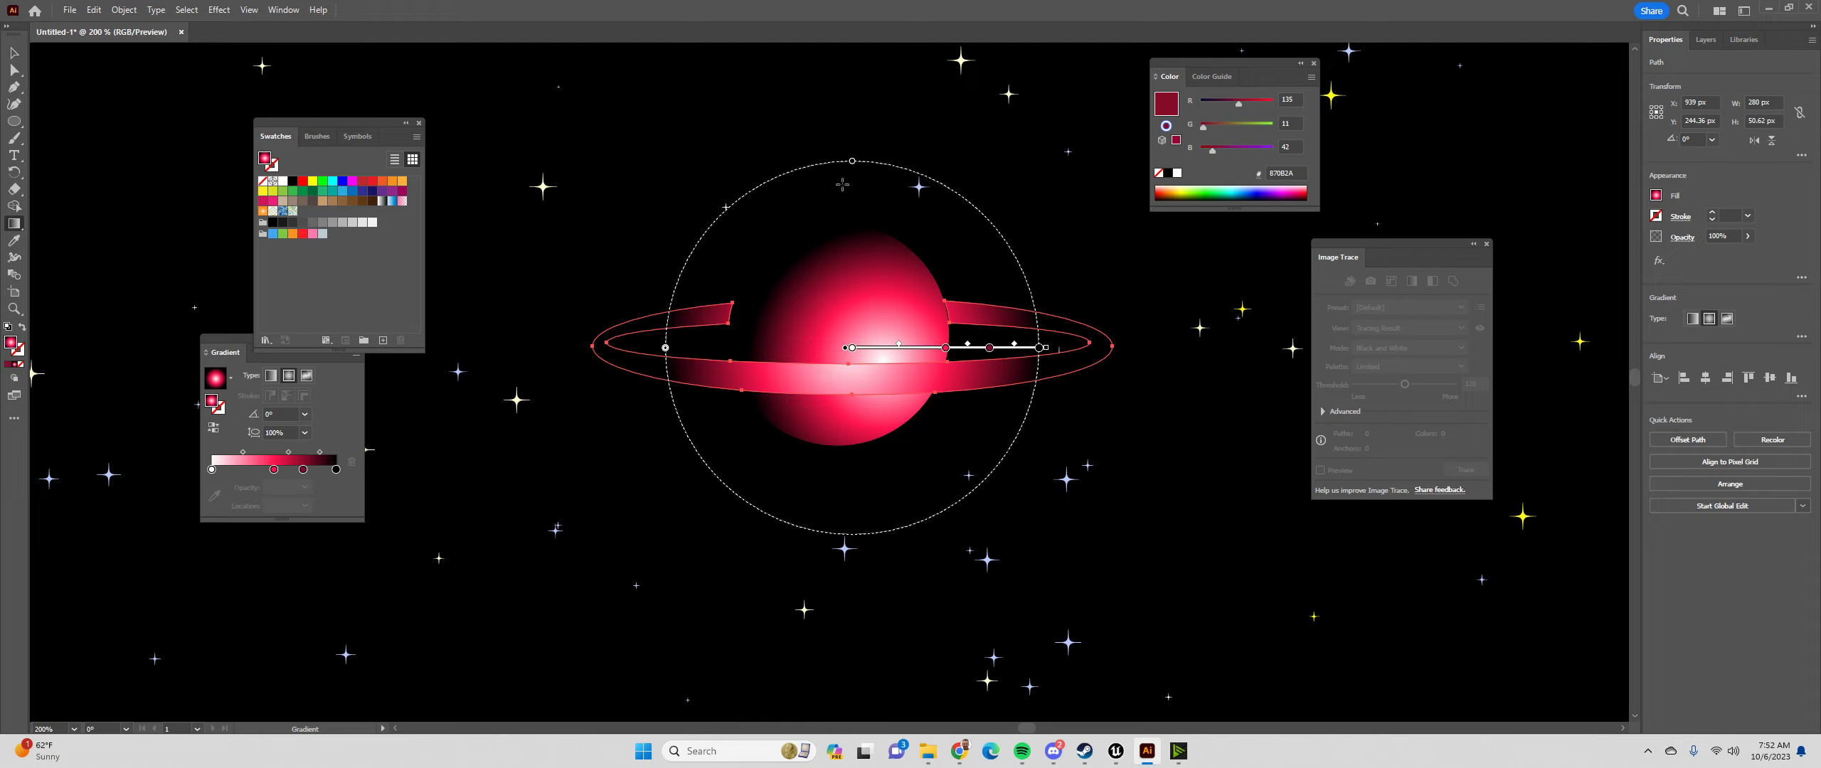
Flatten the ring's radial gradient to an aspect ratio of about 17.6% and widen it toward the ring's ends
{"action": "left_click_drag", "start_coordinate": [852, 163], "coordinate": [855, 328]}
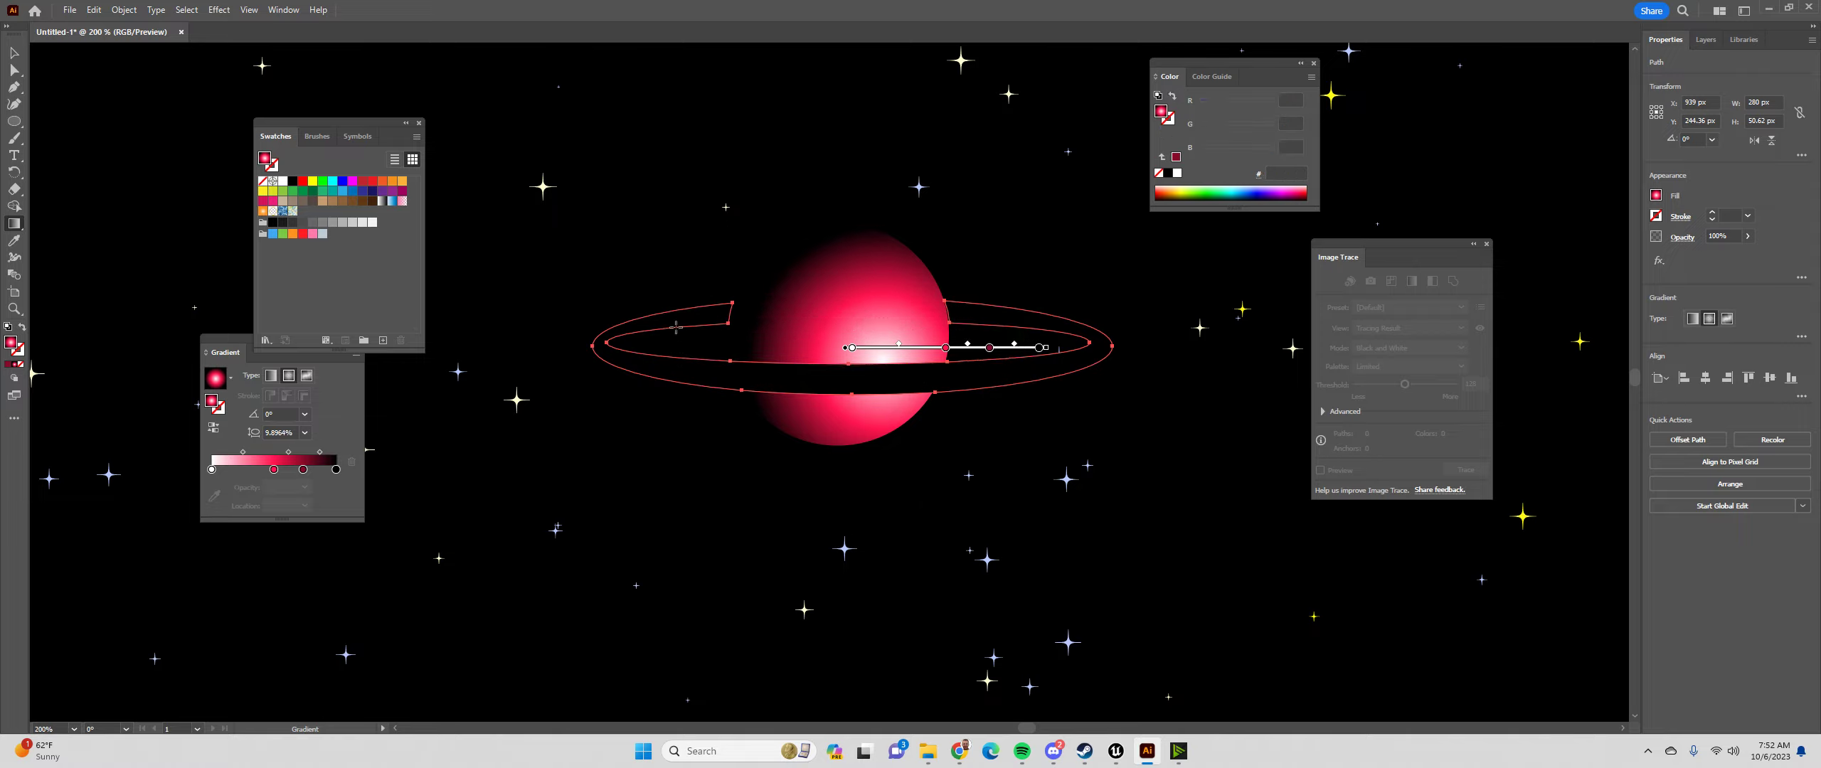
{"action": "left_click_drag", "start_coordinate": [1051, 352], "coordinate": [1069, 356]}
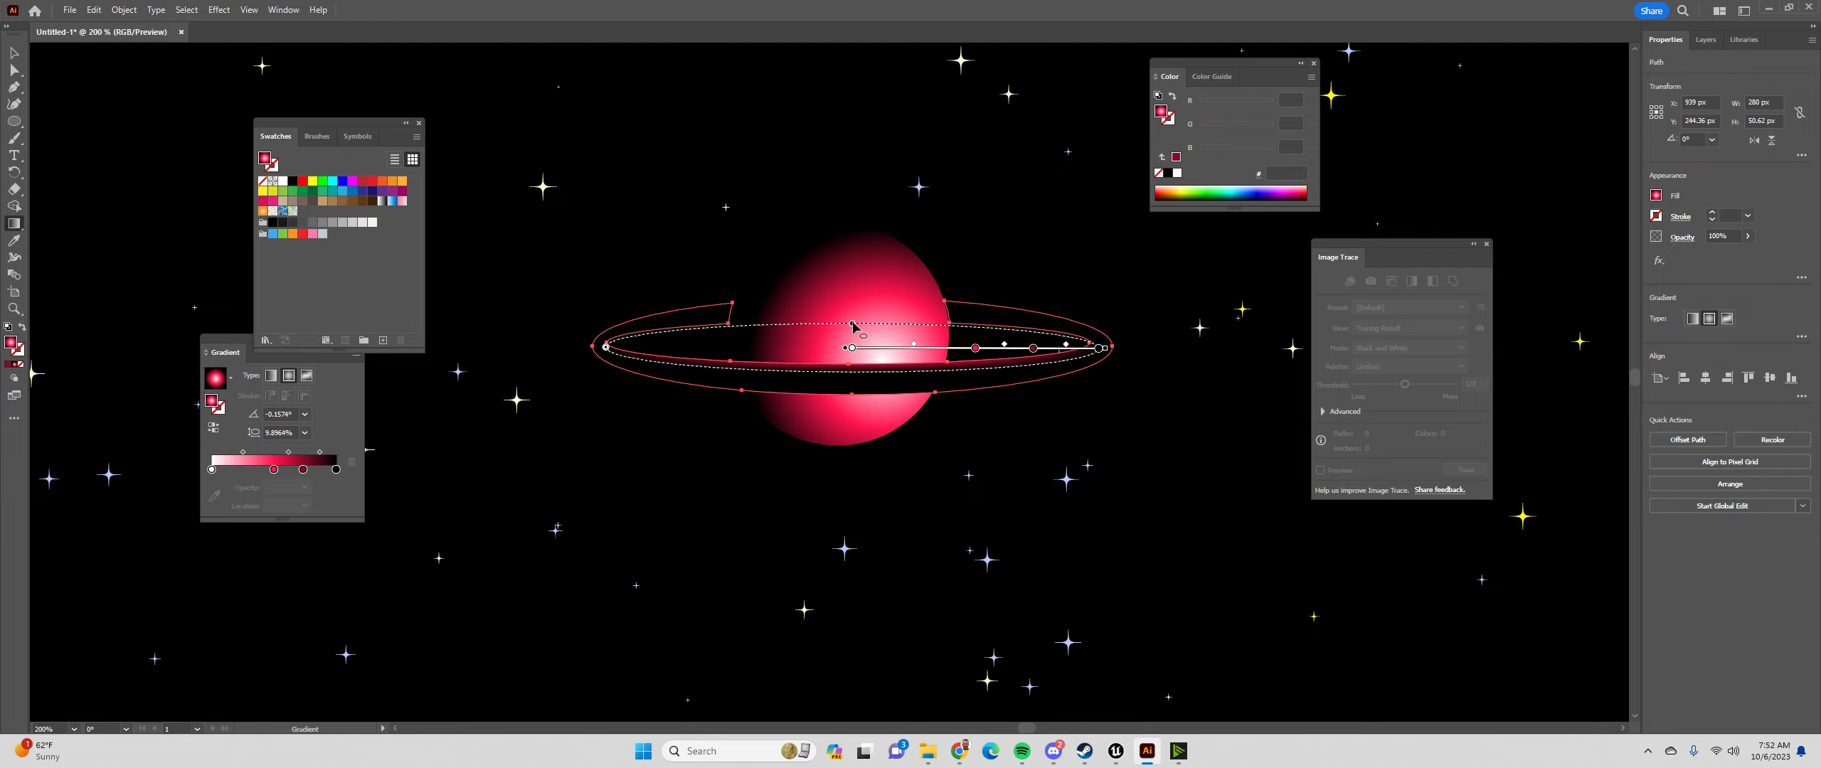
{"action": "left_click_drag", "start_coordinate": [853, 324], "coordinate": [859, 305]}
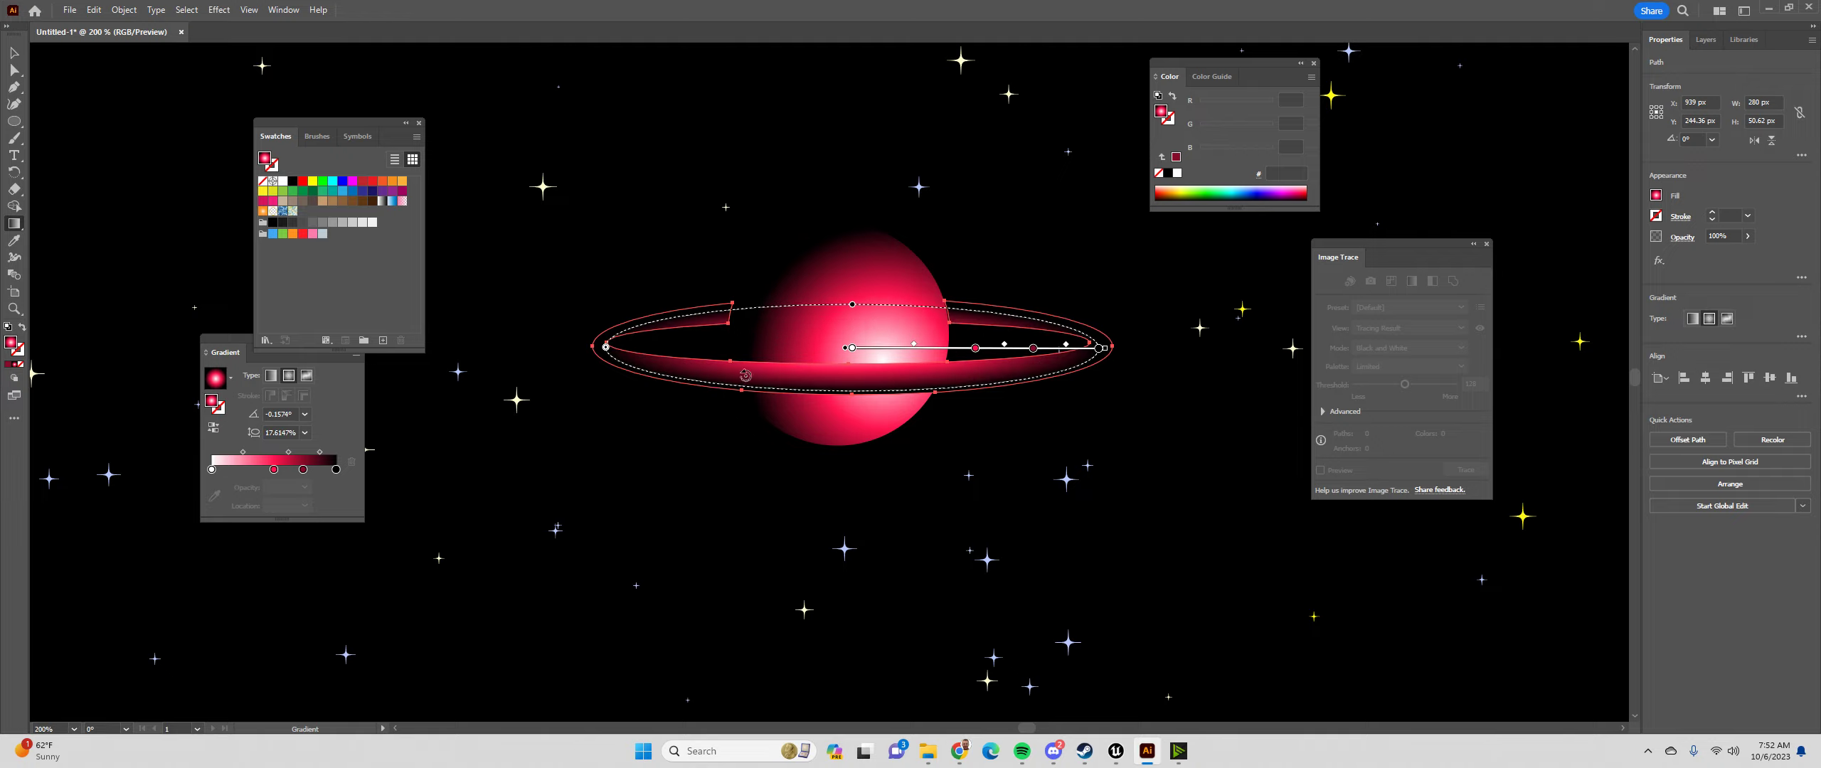
Reduce the ring's gradient to white and black and extend it to the outer edge with about 19.5% aspect ratio
{"action": "left_click", "coordinate": [1102, 350]}
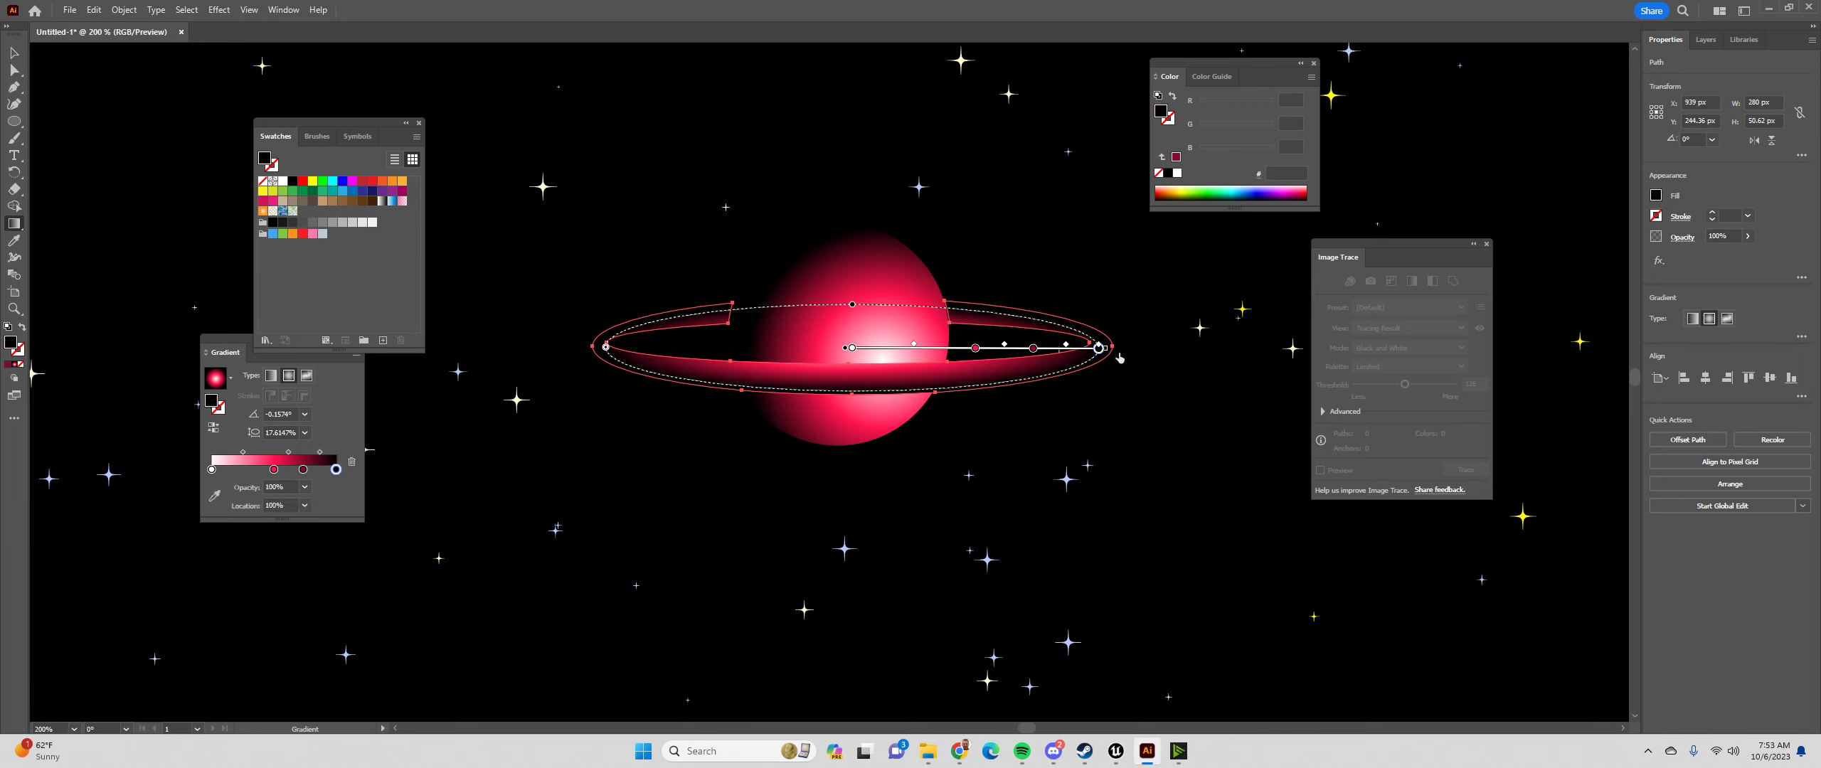
{"action": "left_click_drag", "start_coordinate": [1101, 350], "coordinate": [1120, 354]}
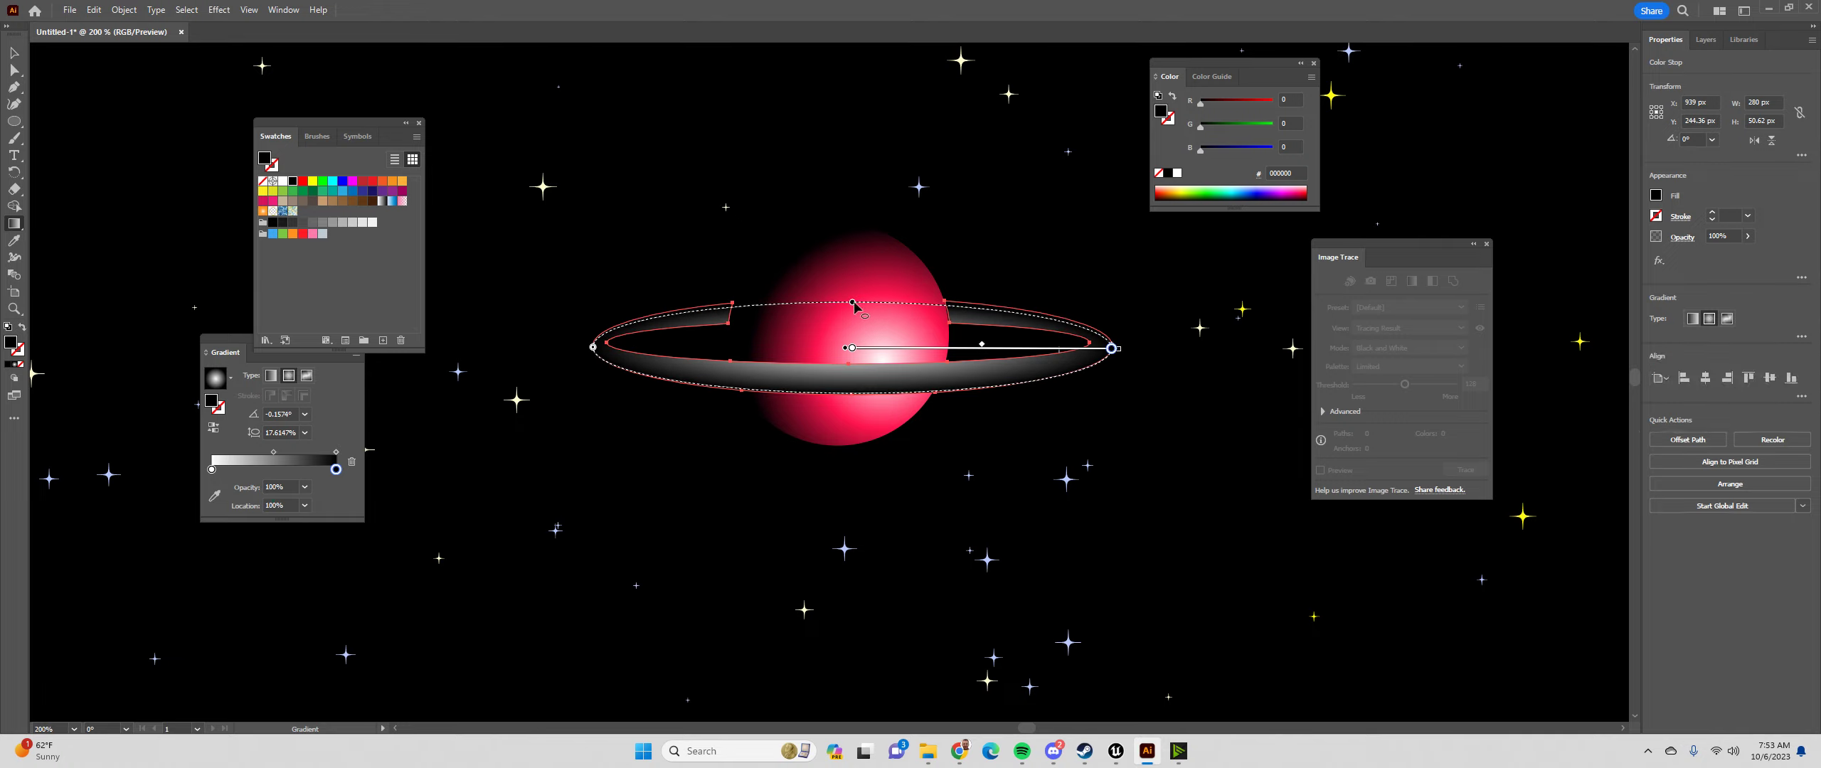
{"action": "left_click_drag", "start_coordinate": [853, 303], "coordinate": [852, 297]}
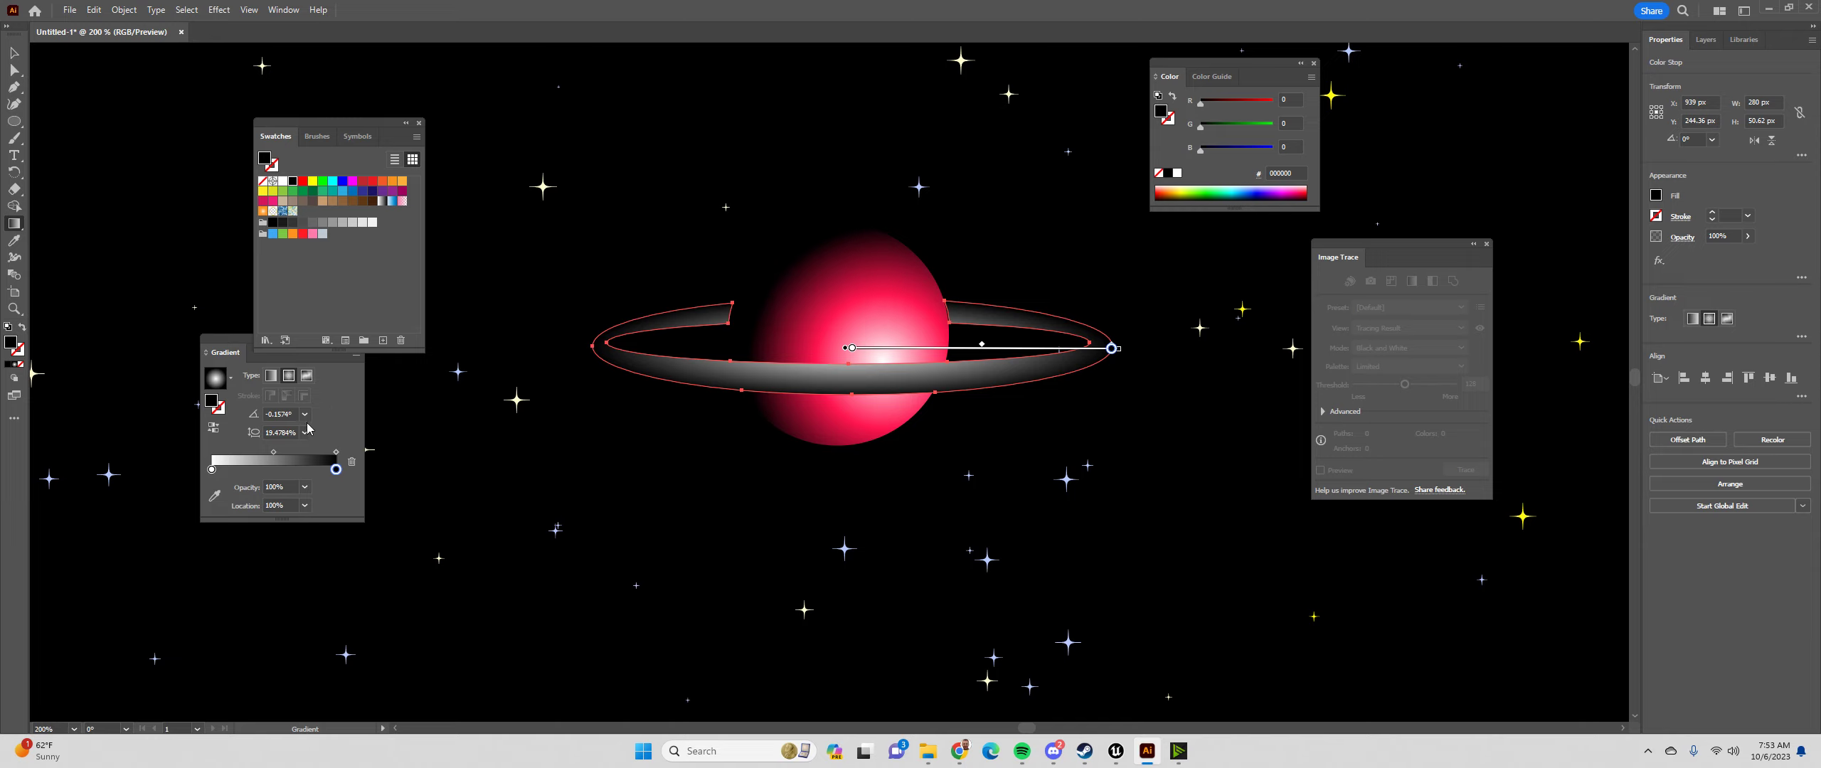
Set the outer color stop of the ring's gradient to blue 0000FF
{"action": "left_click", "coordinate": [334, 412]}
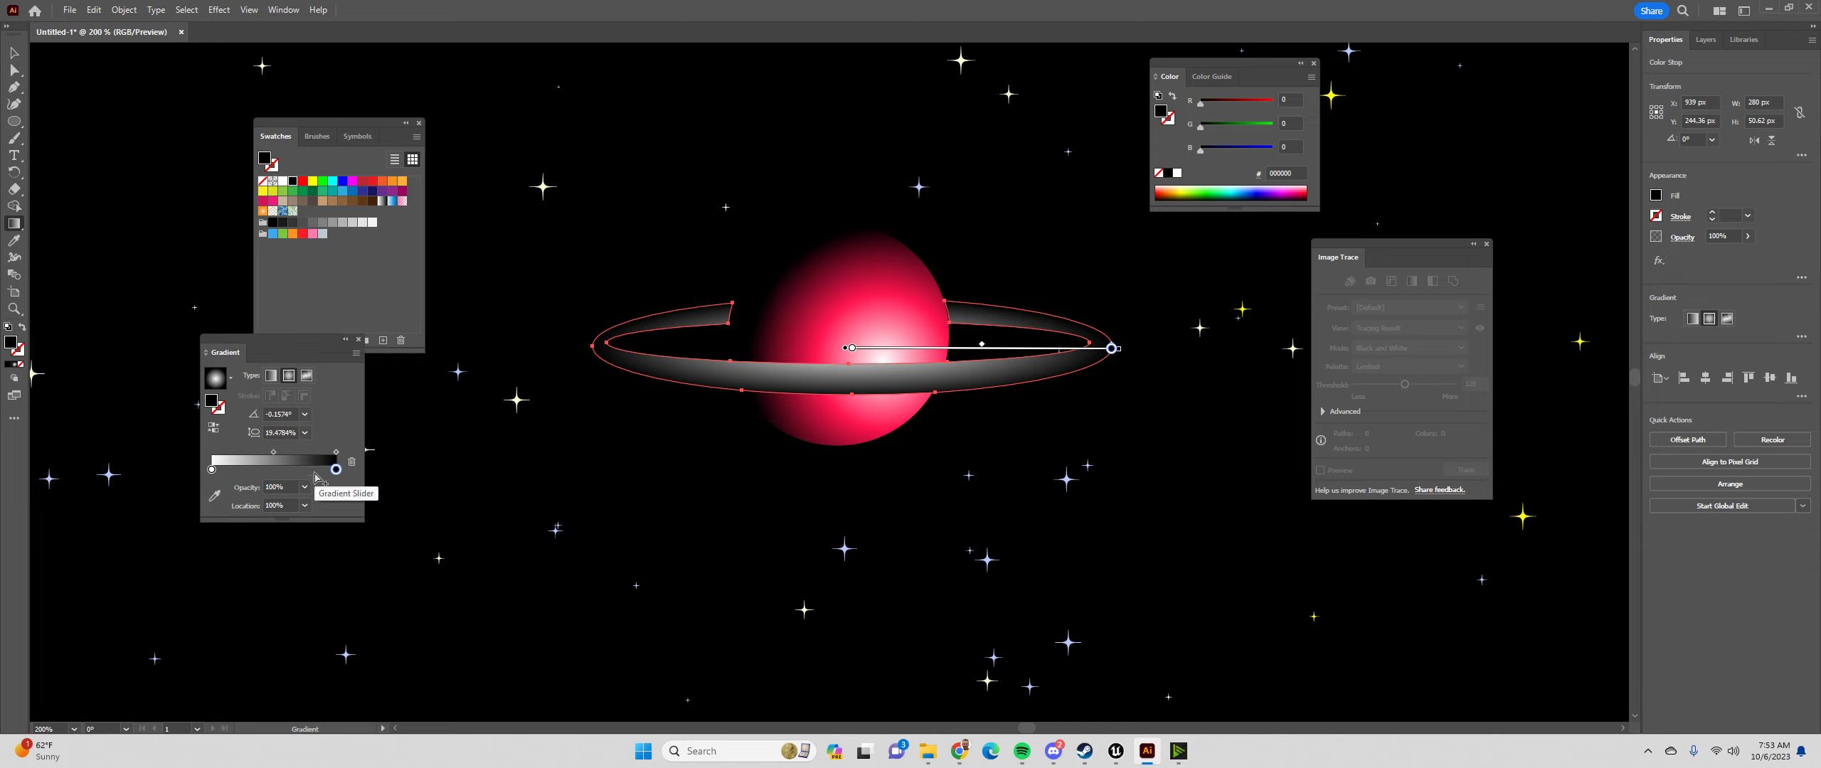
{"action": "double_click", "coordinate": [337, 471]}
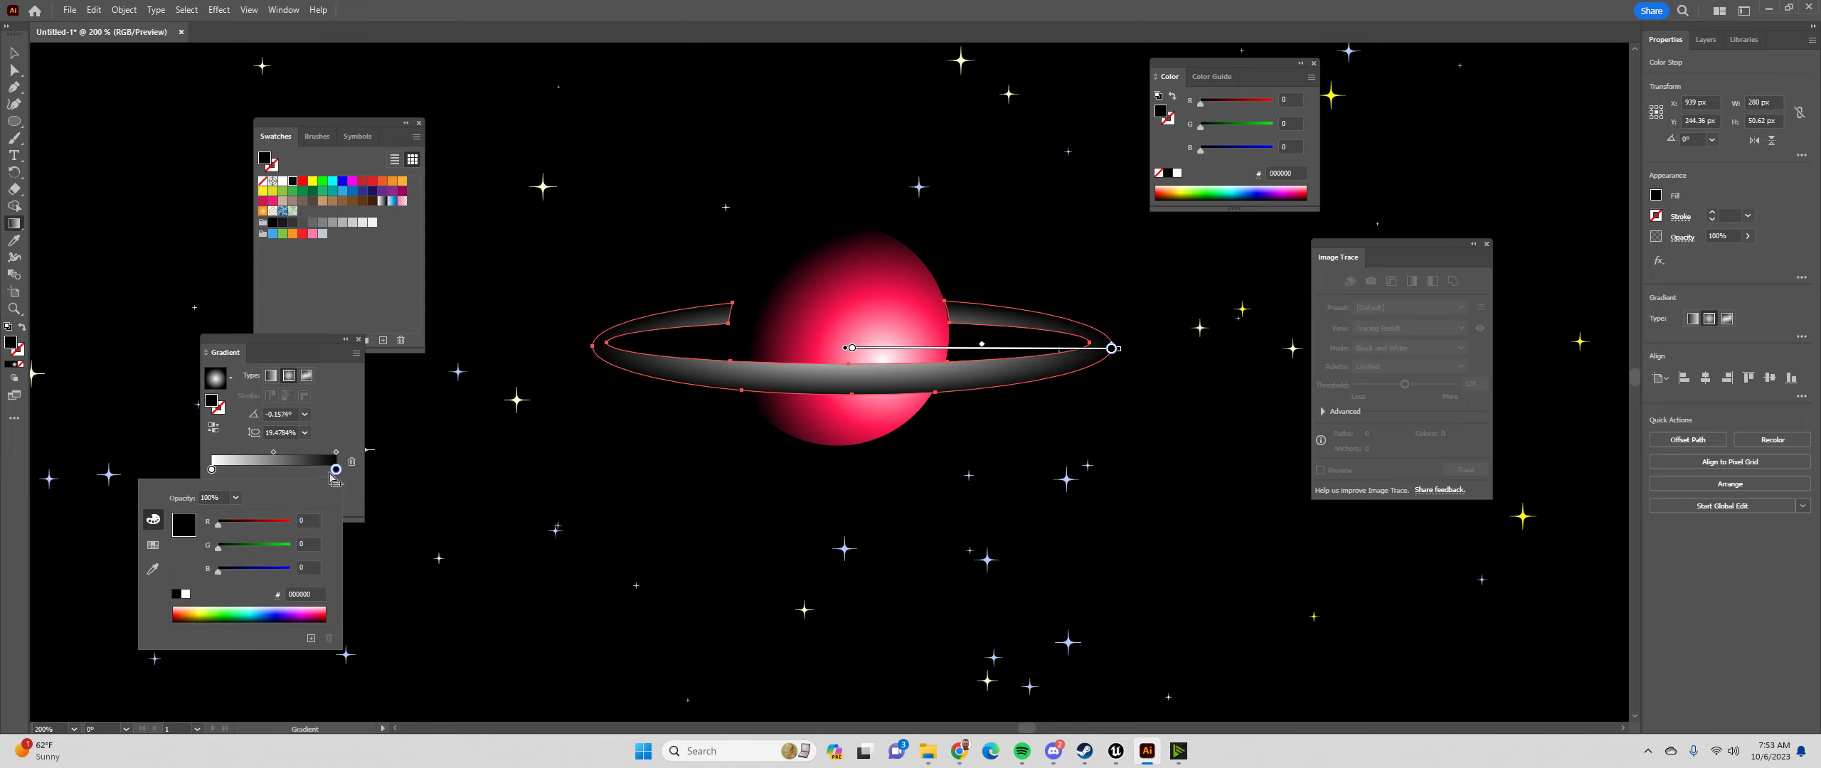
{"action": "left_click_drag", "start_coordinate": [219, 571], "coordinate": [293, 571]}
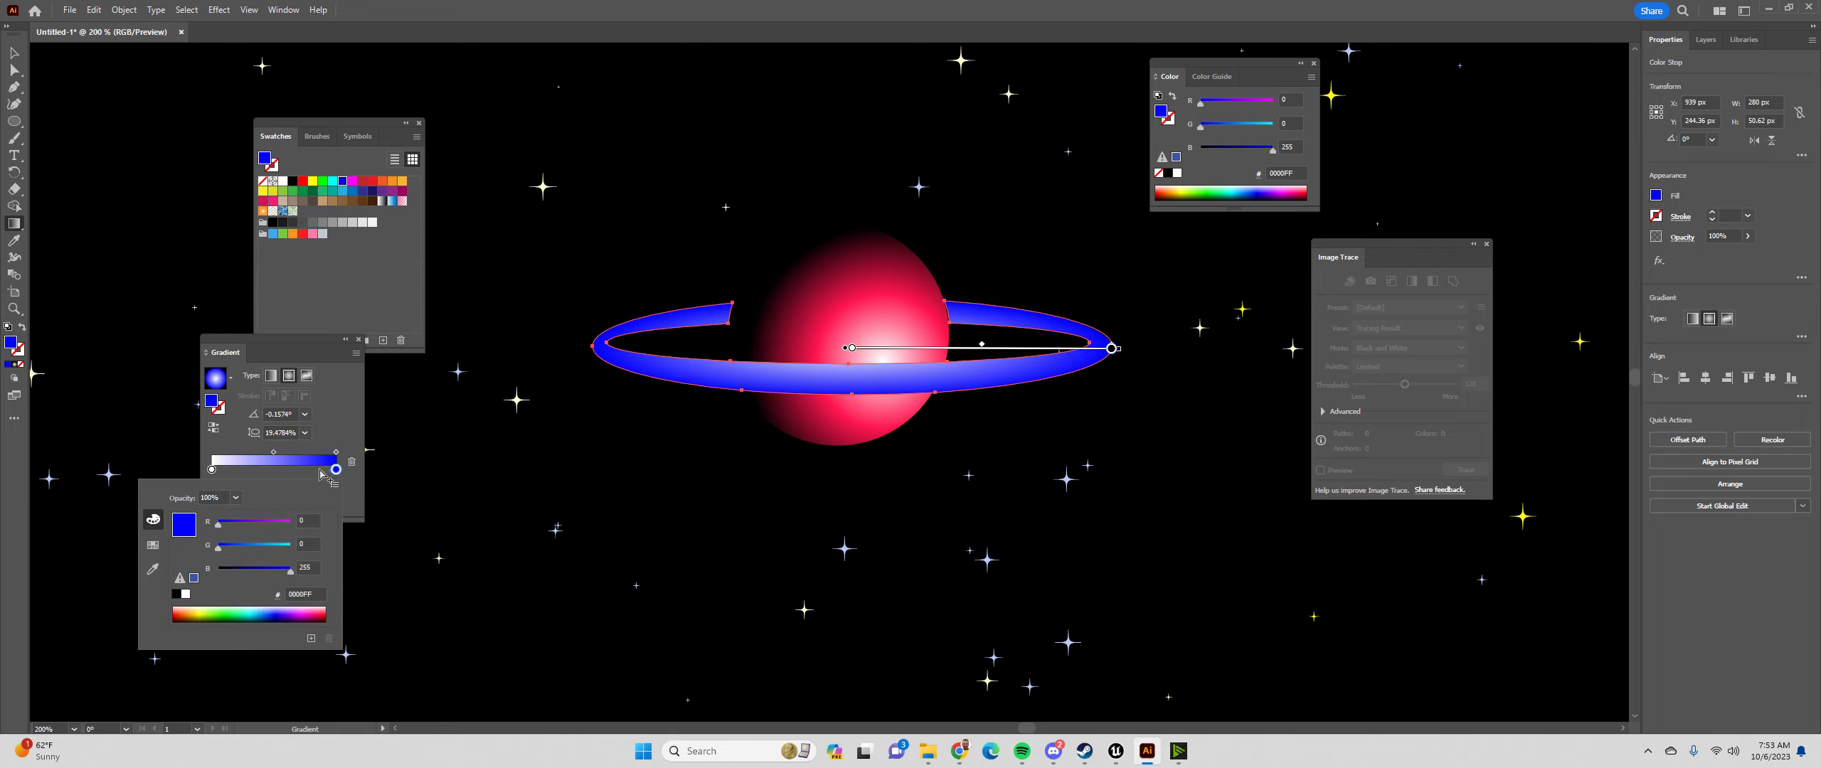
{"action": "key", "text": "Escape"}
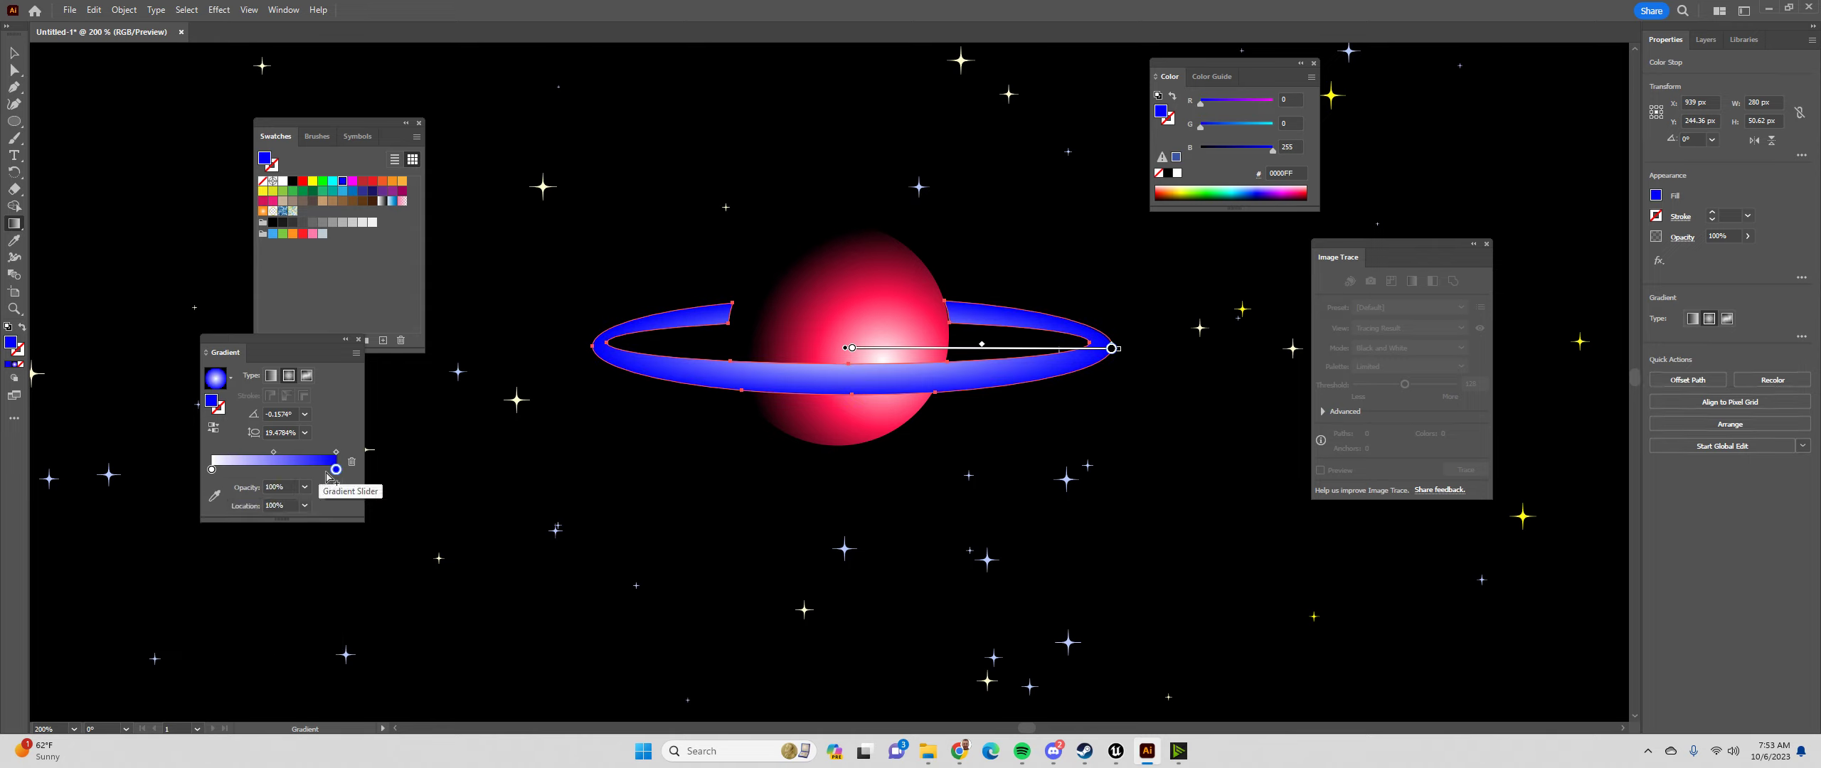
Add an orange FFAA00 stop and a blue 2400E9 stop just inside the outer end of the ring's gradient
{"action": "double_click", "coordinate": [326, 472]}
{"action": "left_click", "coordinate": [191, 612]}
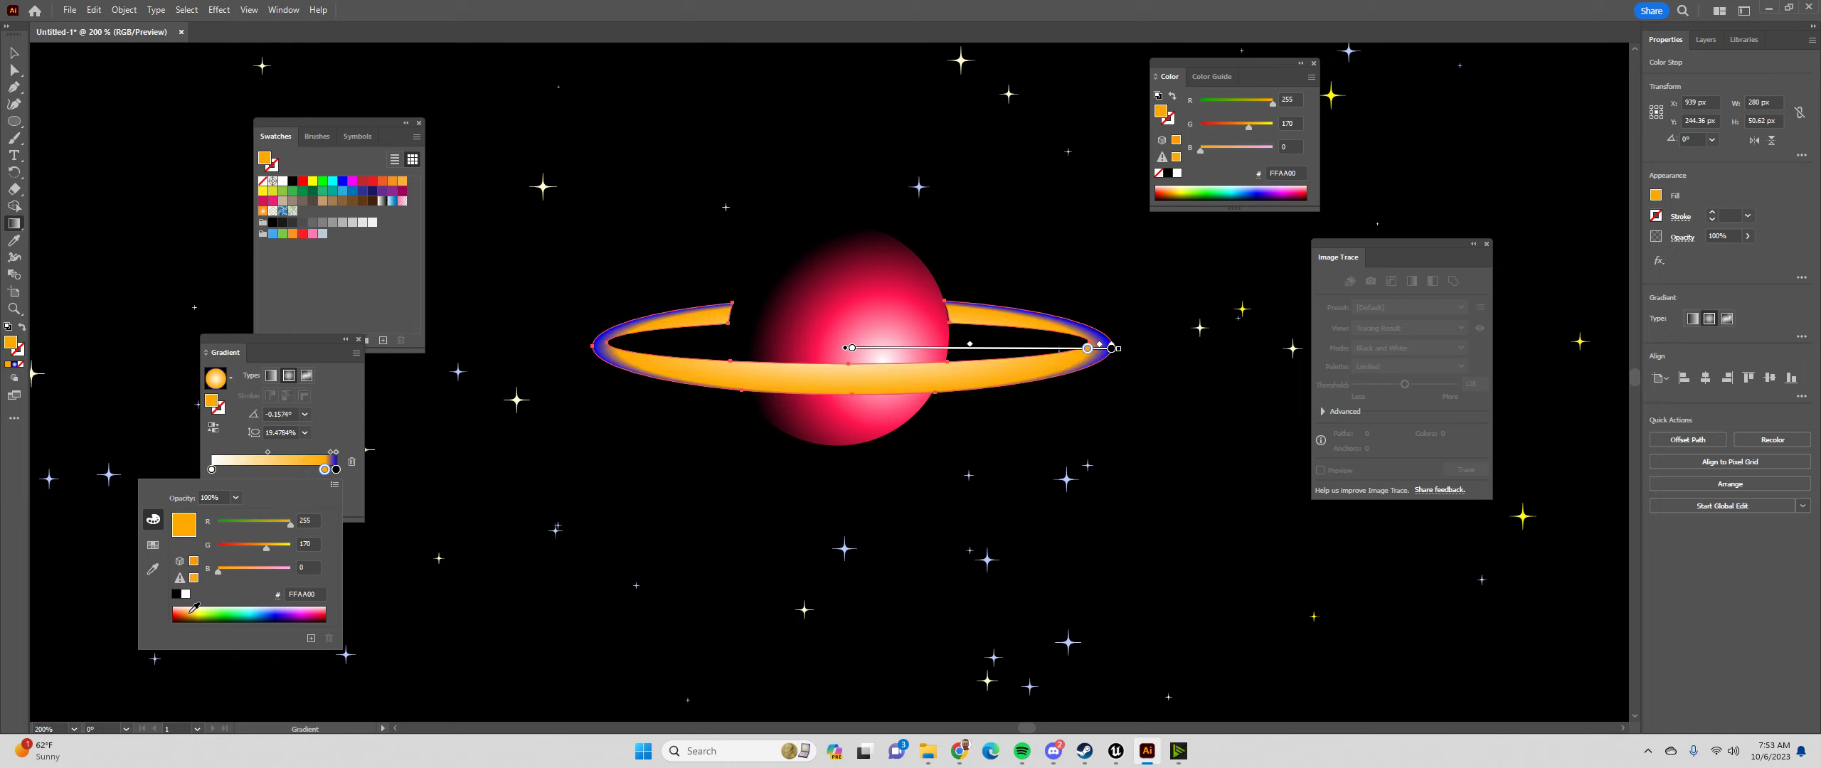
{"action": "double_click", "coordinate": [315, 471]}
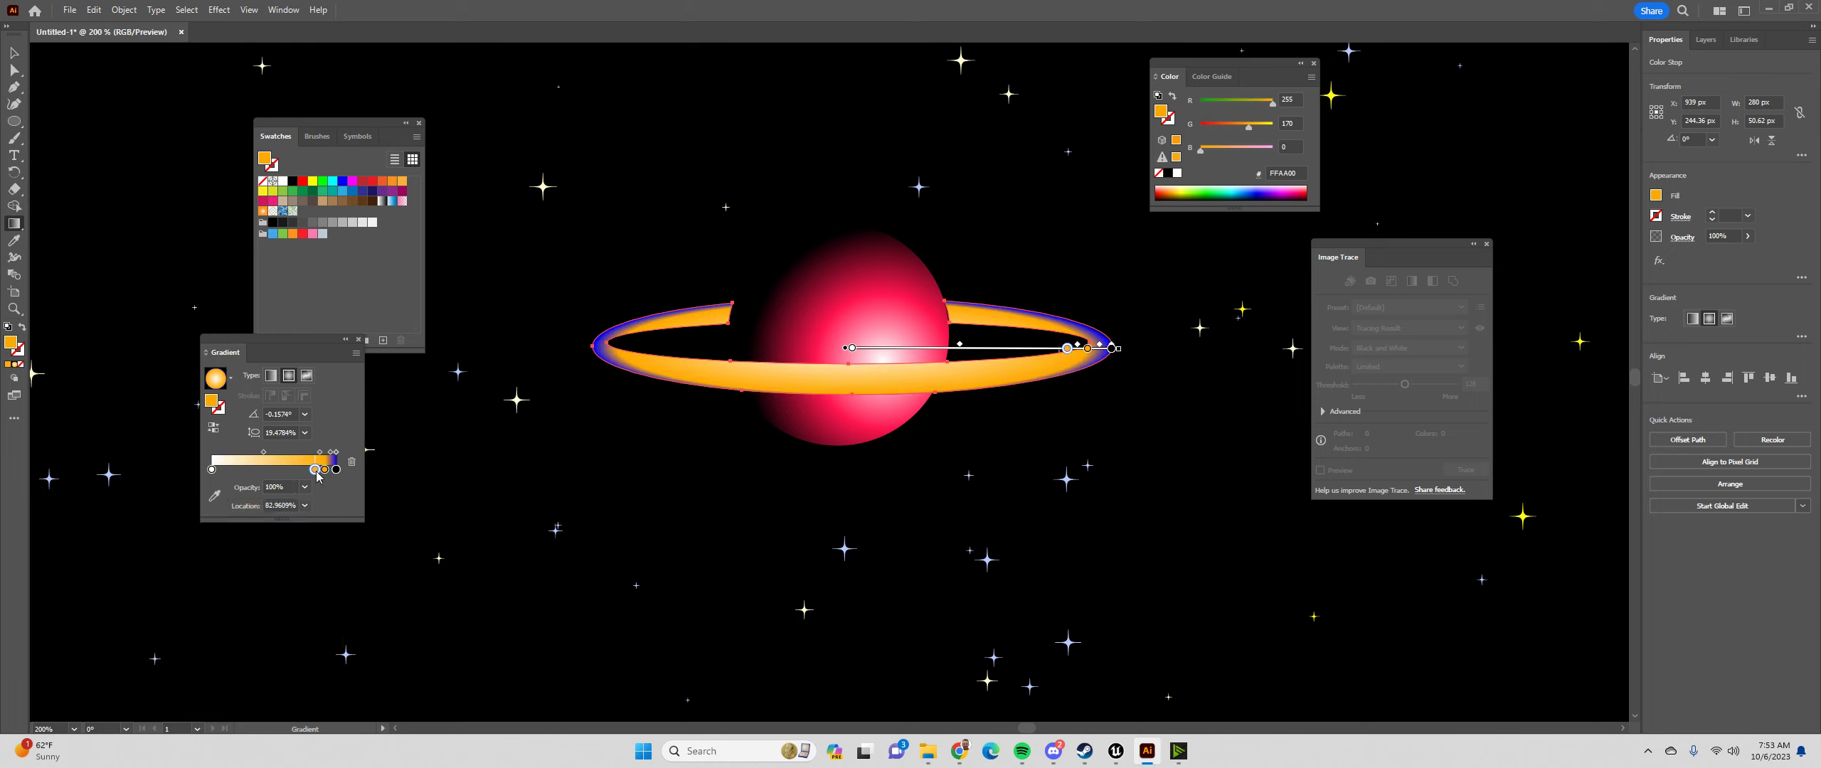
{"action": "left_click", "coordinate": [281, 611]}
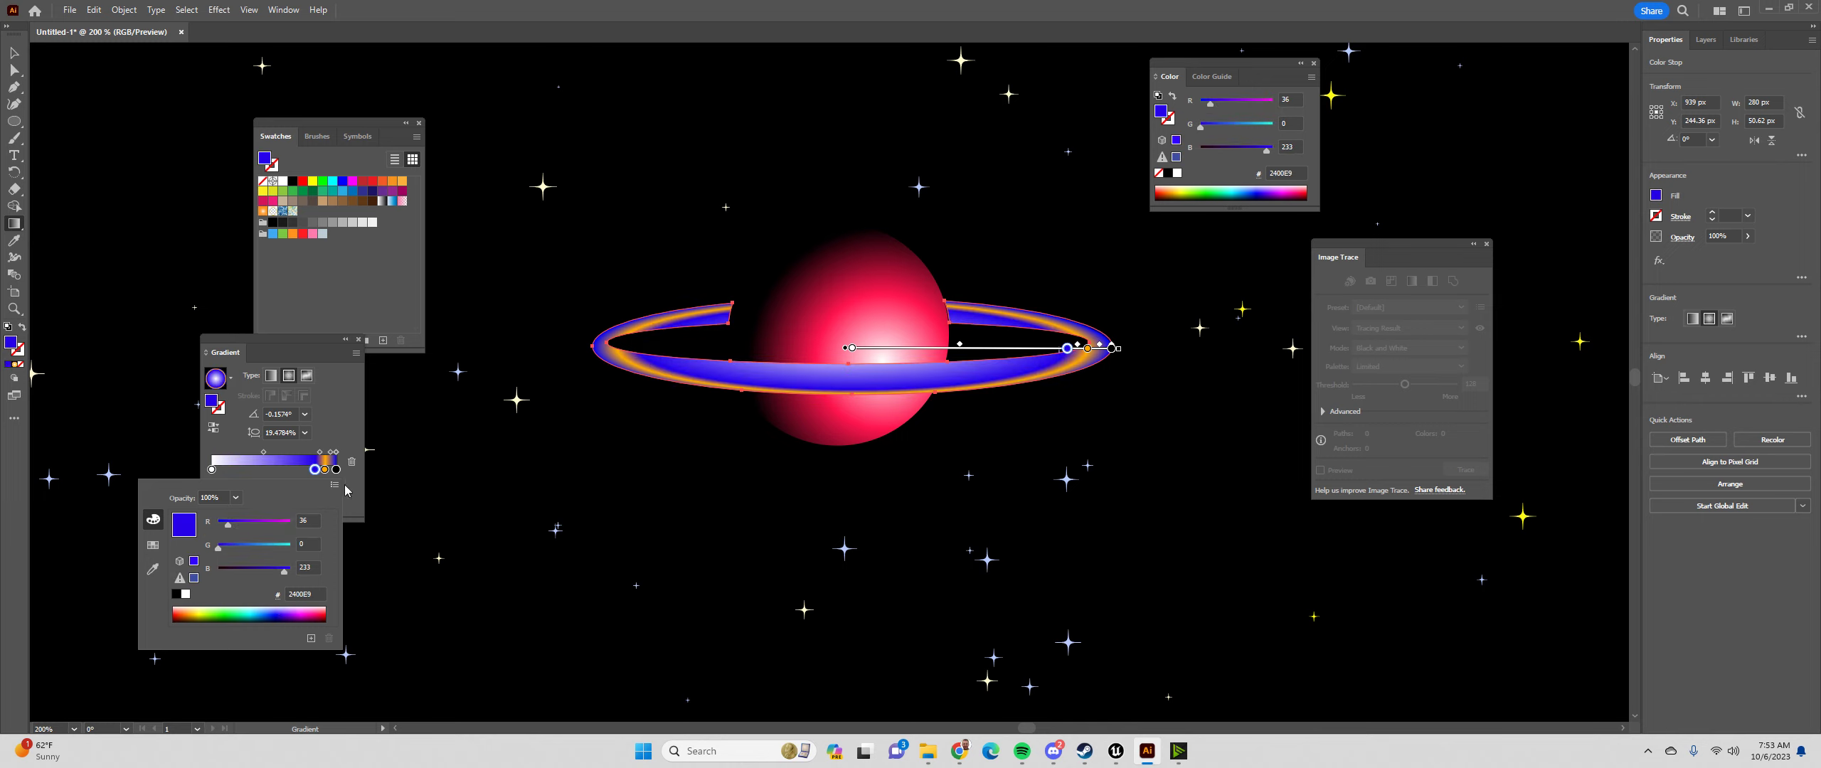
Recolor the outermost stop of the ring's gradient dark blue and add a yellow FFF915 stop inside the blue bands
{"action": "double_click", "coordinate": [336, 469]}
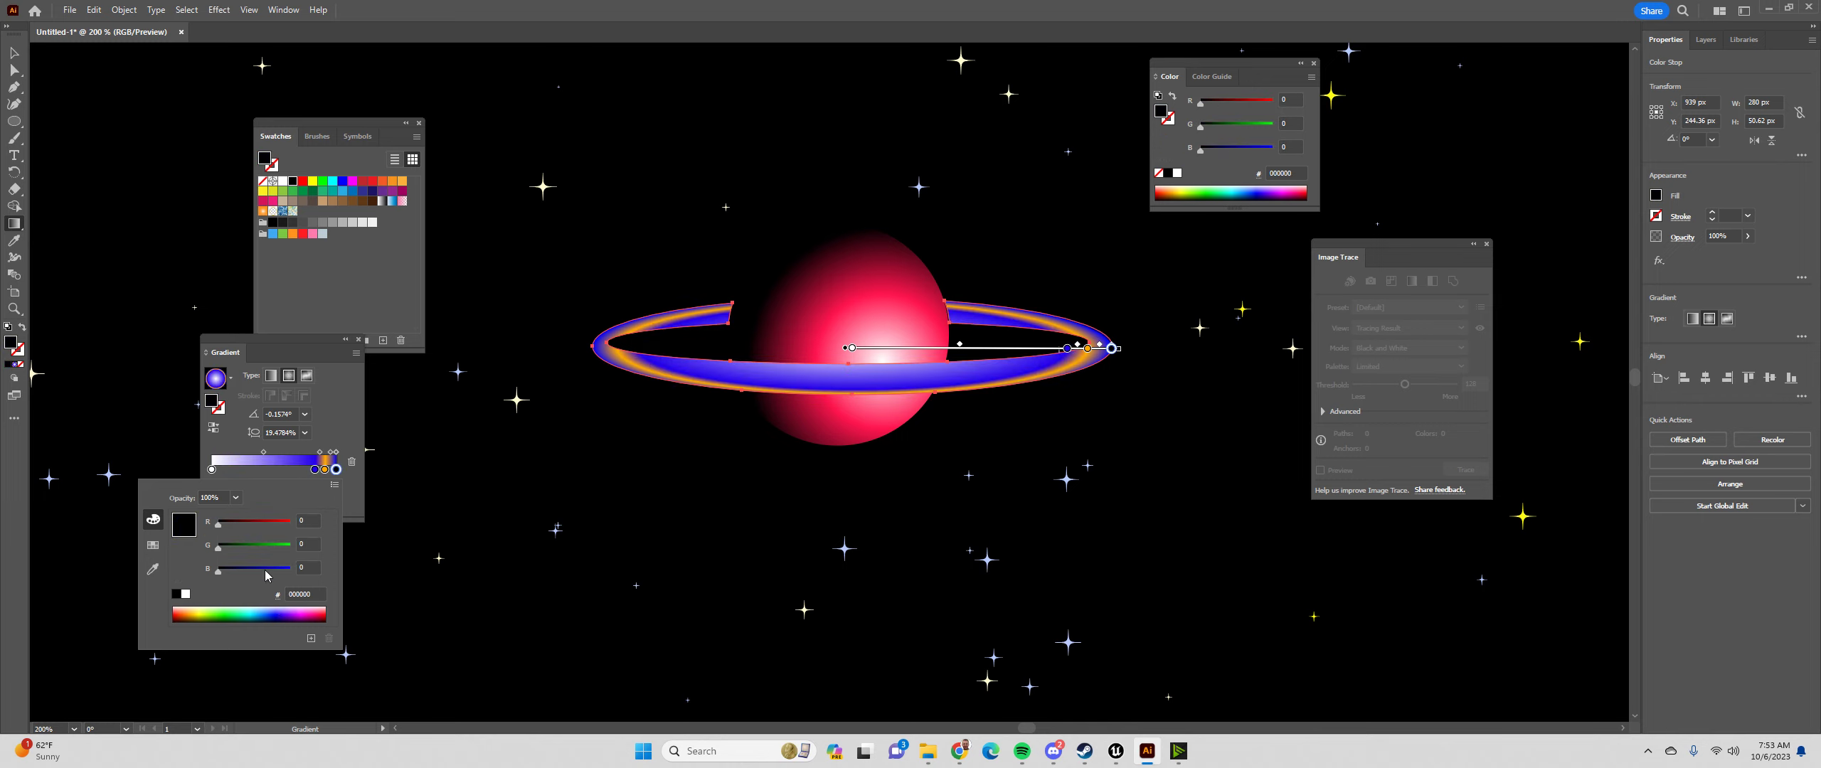
{"action": "left_click", "coordinate": [281, 611]}
{"action": "double_click", "coordinate": [304, 470]}
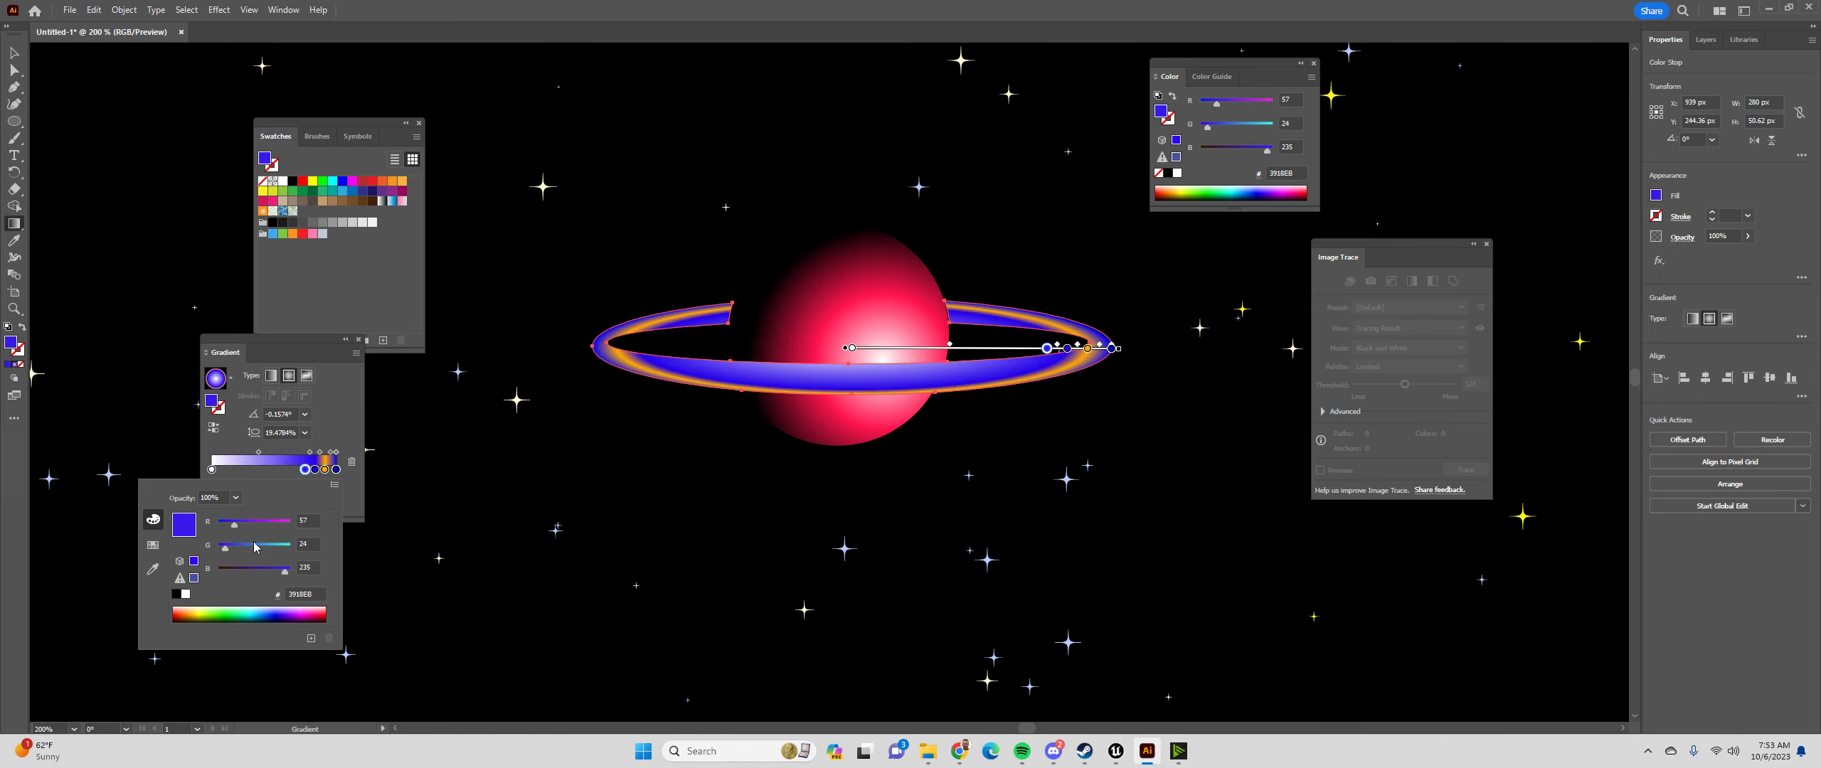
{"action": "left_click", "coordinate": [202, 607]}
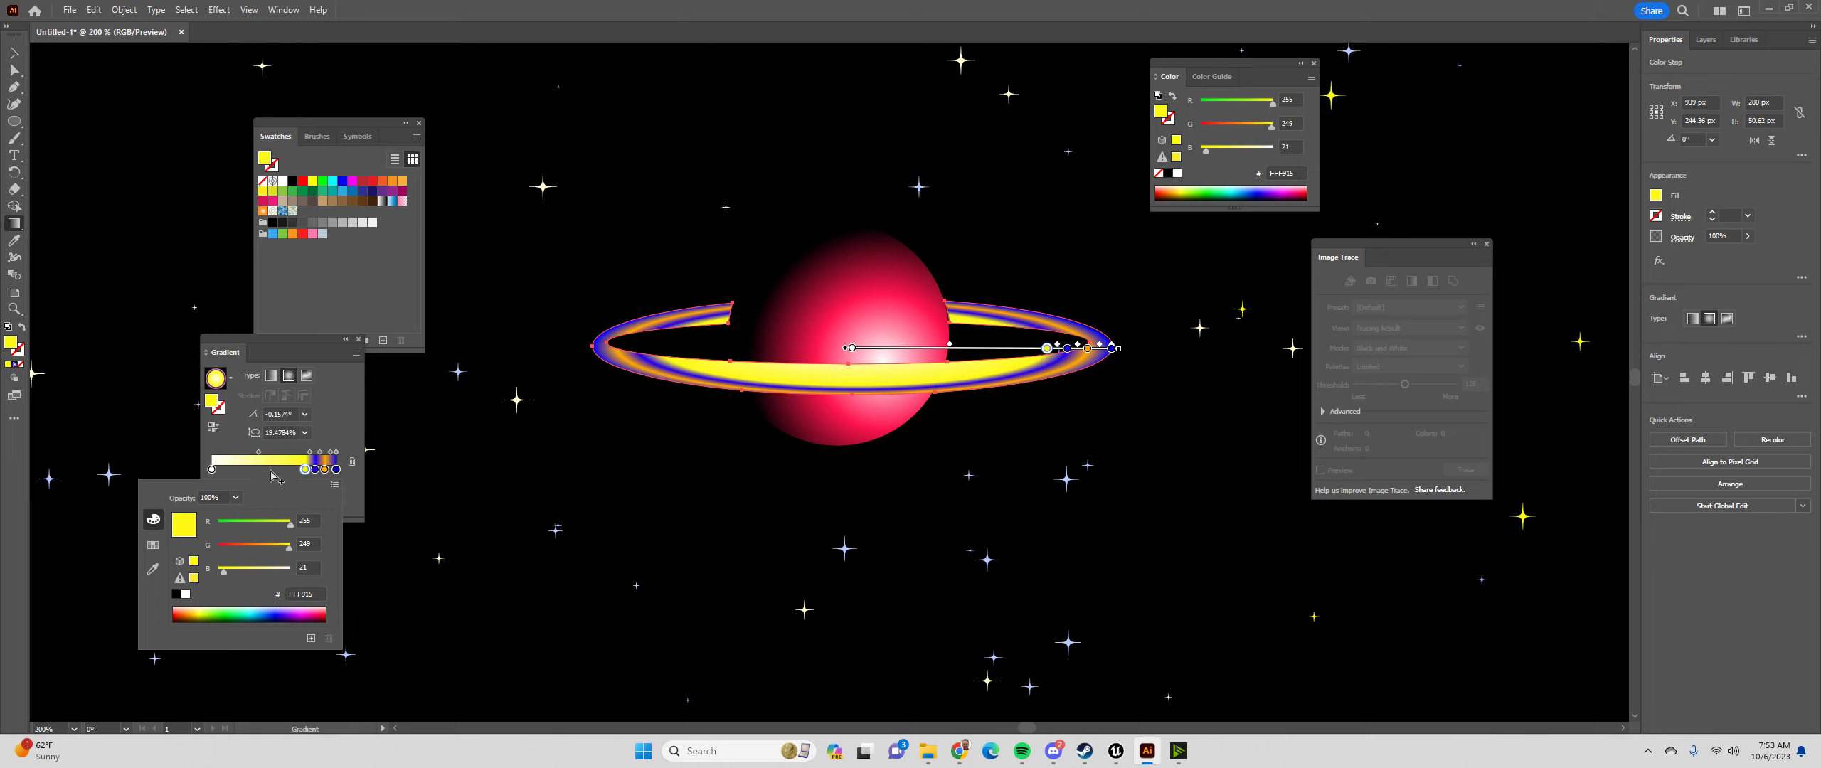
Add a red FF3F3F stop and an orange-yellow FFCA2A stop further inward on the ring's gradient
{"action": "double_click", "coordinate": [290, 470]}
{"action": "left_click", "coordinate": [173, 615]}
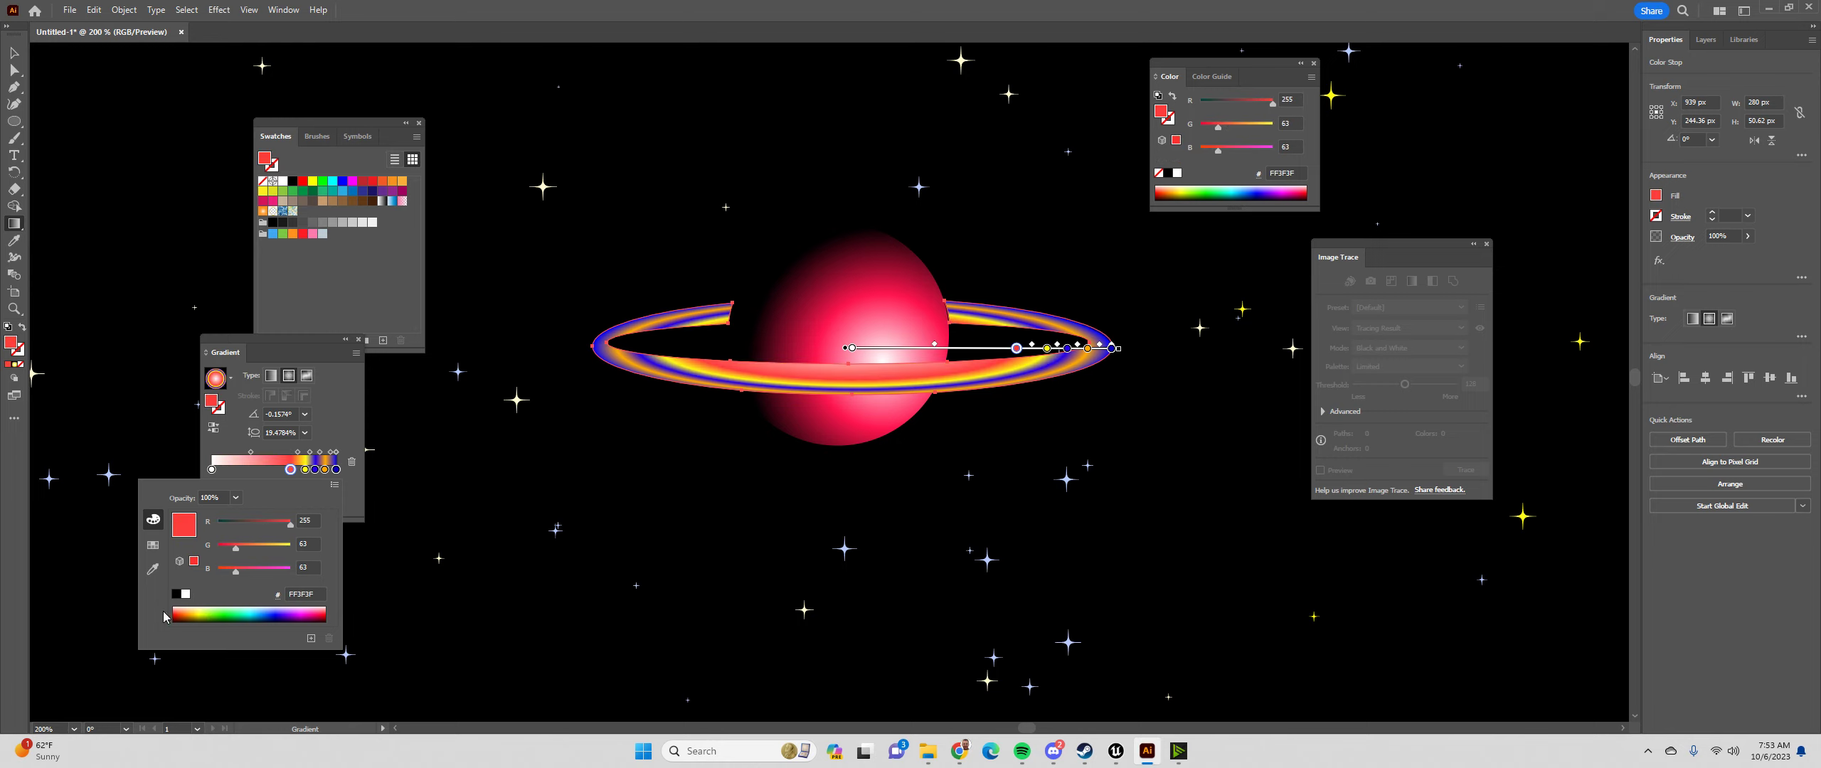
{"action": "double_click", "coordinate": [272, 470]}
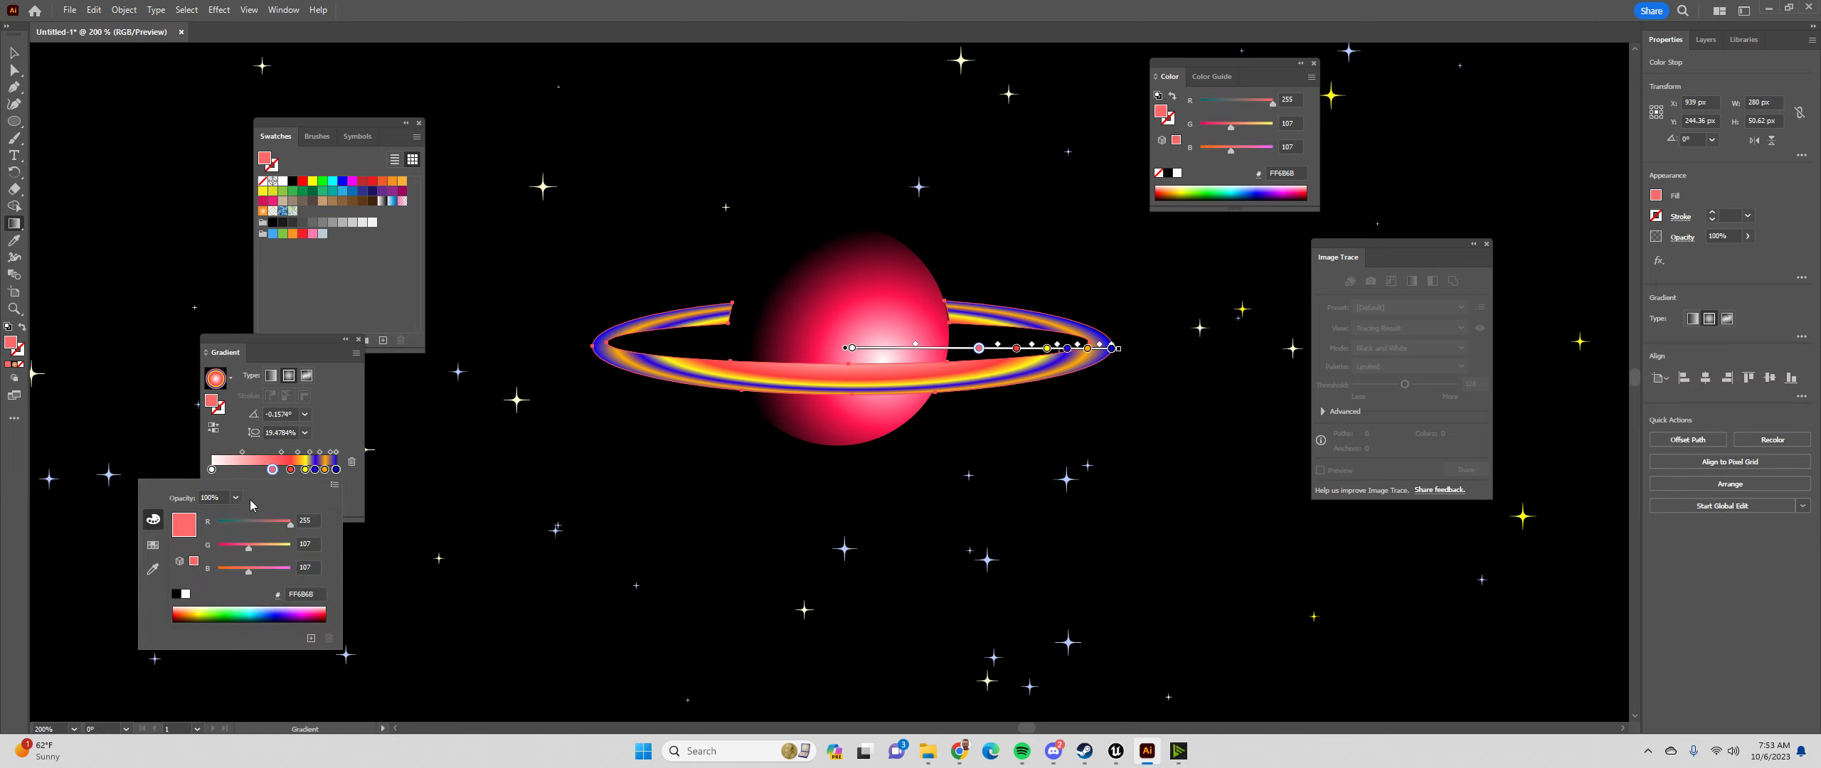
{"action": "left_click", "coordinate": [196, 612]}
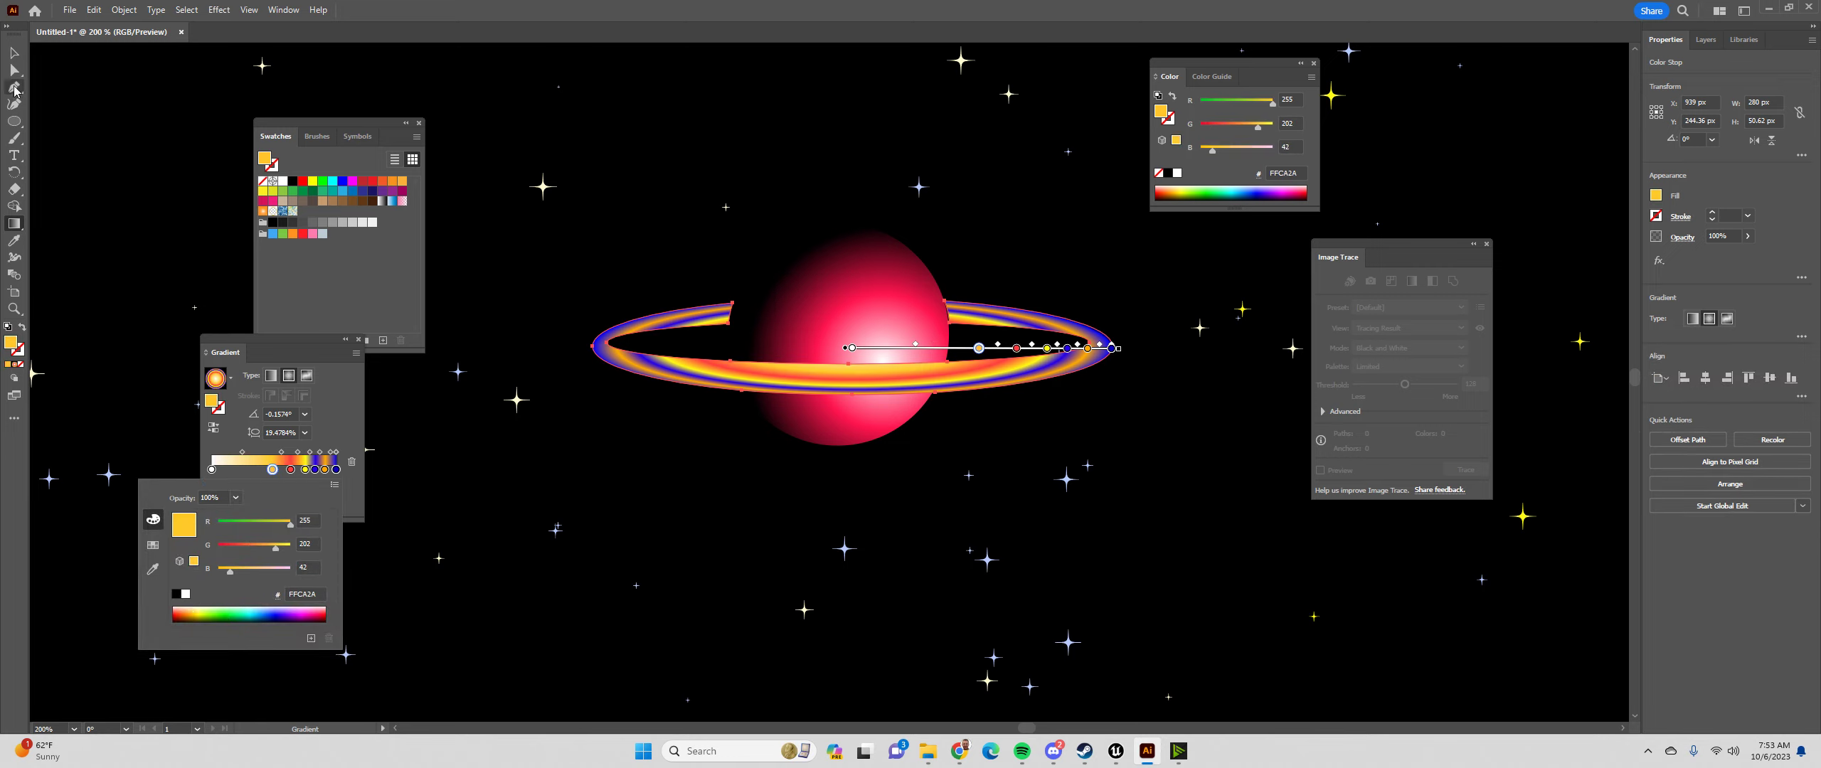
Shift the ring's radial gradient slightly upward and set its aspect ratio to about 19.6%
{"action": "left_click", "coordinate": [1118, 348]}
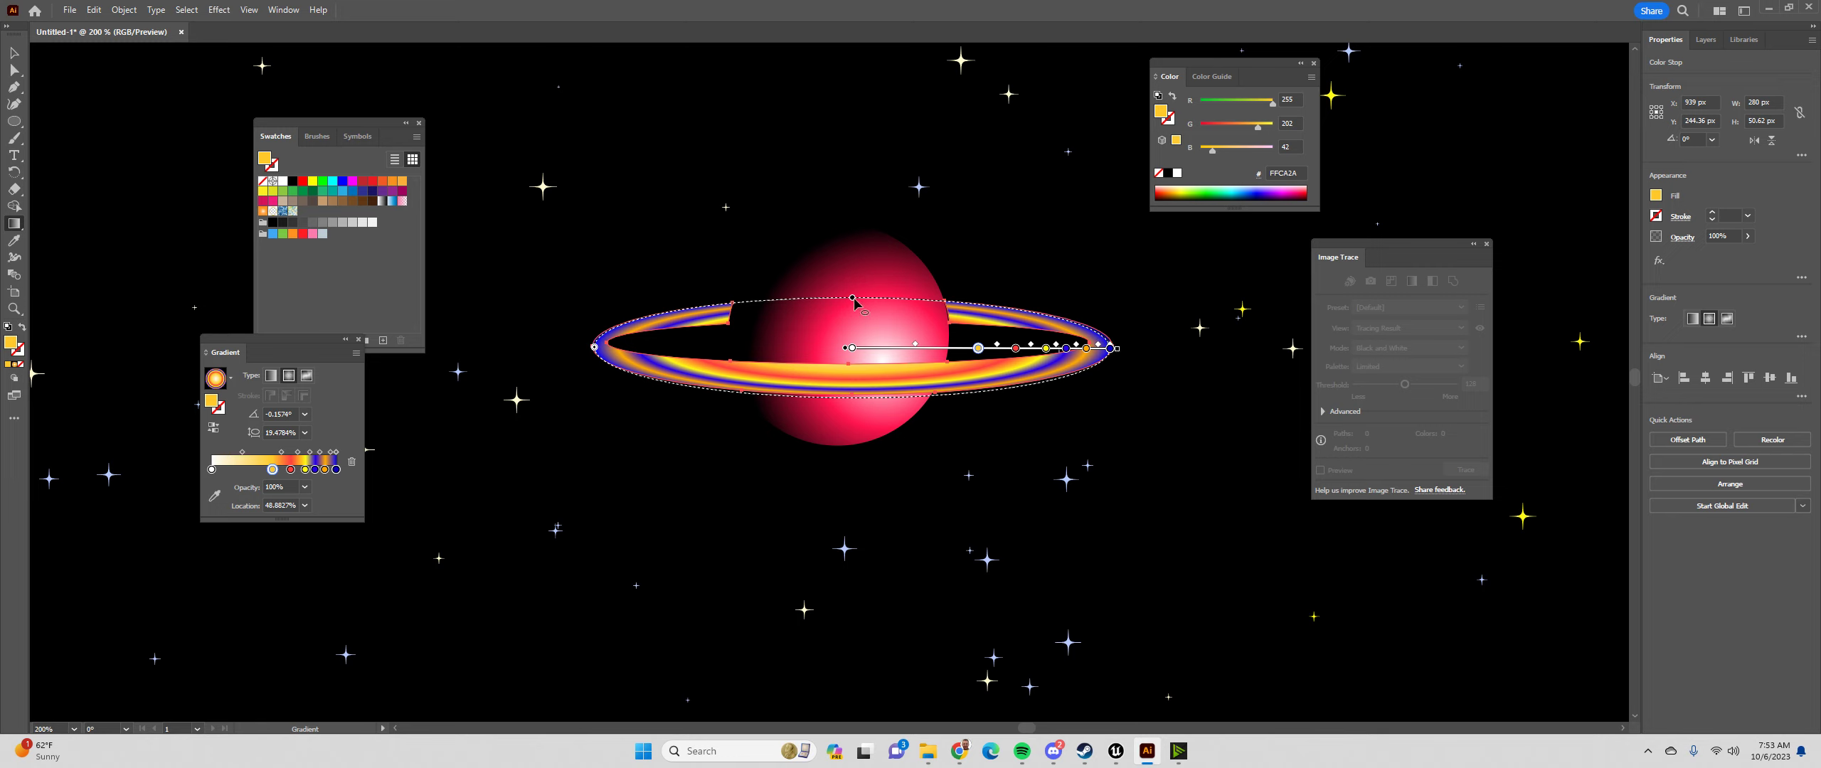
{"action": "left_click_drag", "start_coordinate": [852, 298], "coordinate": [855, 306]}
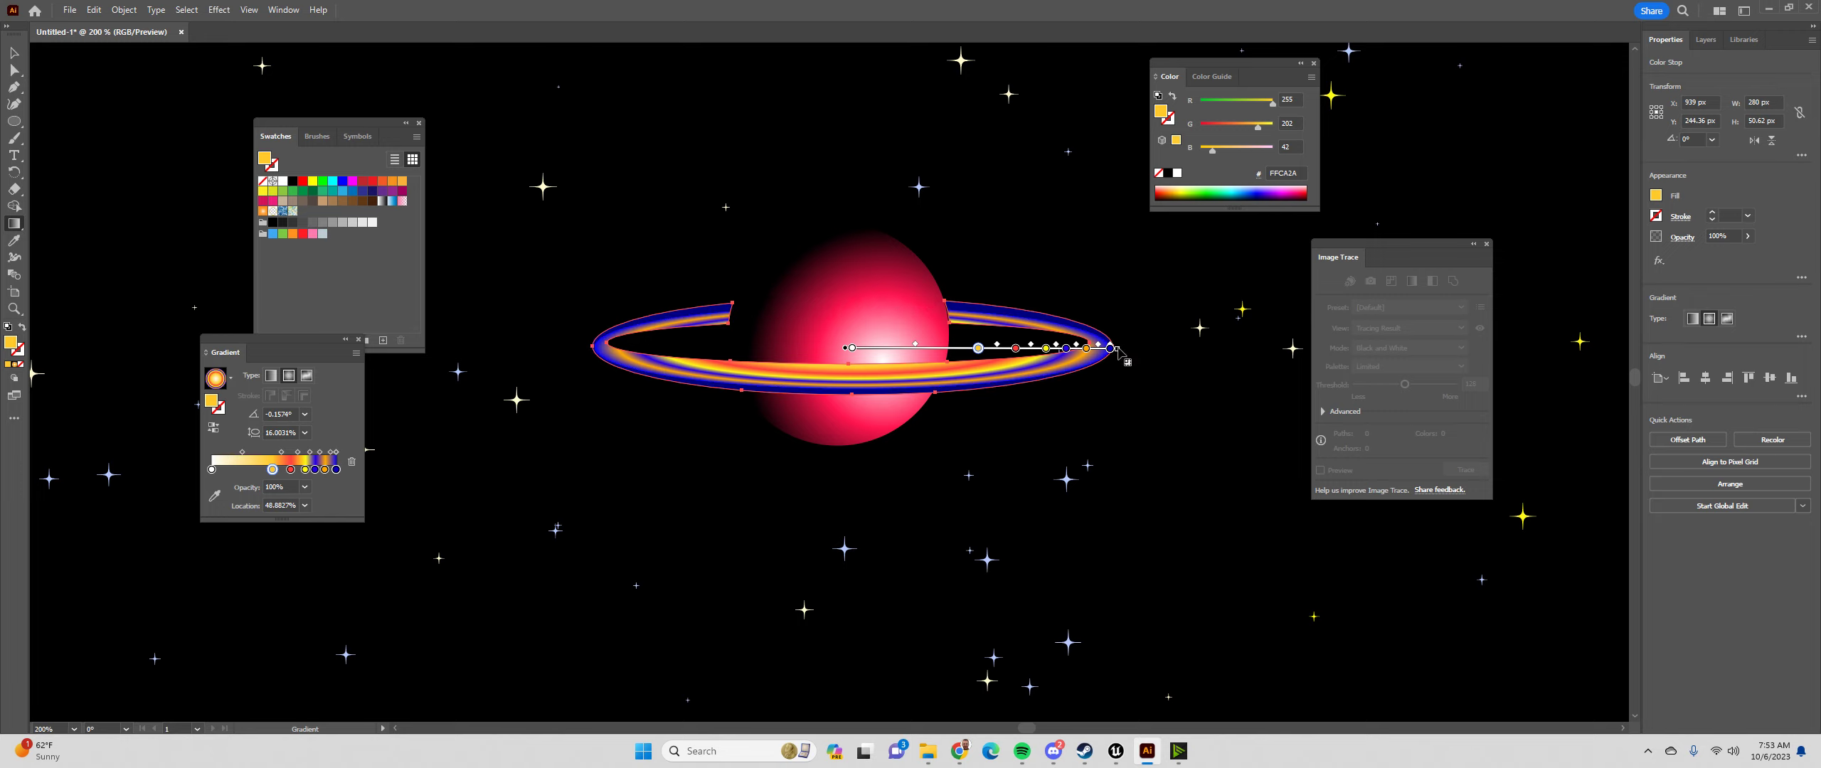
{"action": "left_click_drag", "start_coordinate": [1117, 349], "coordinate": [1117, 349]}
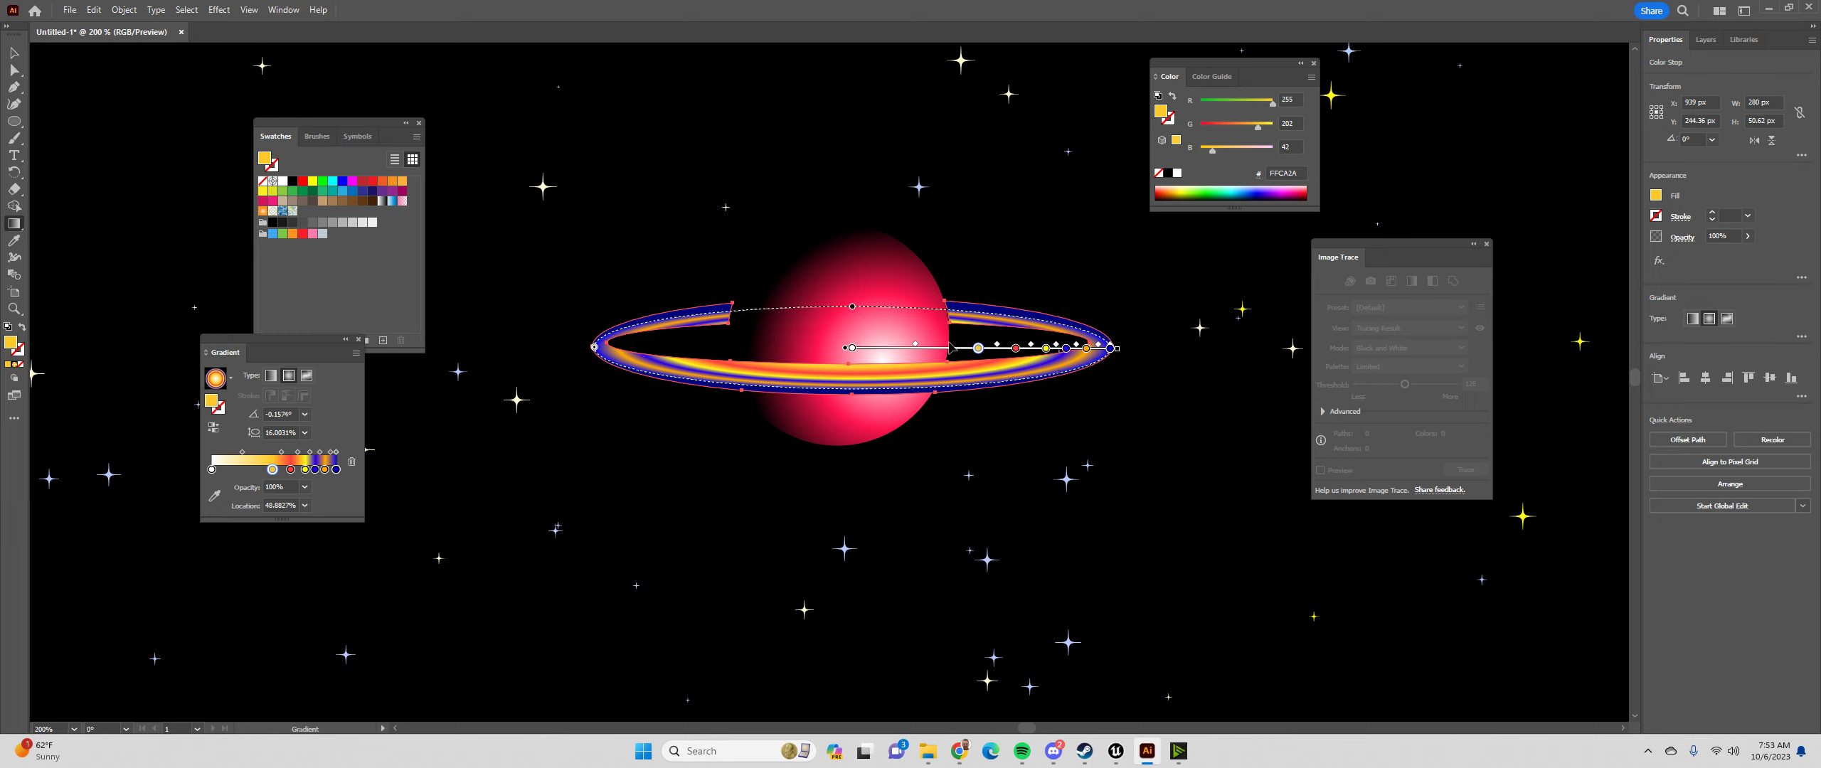
{"action": "left_click_drag", "start_coordinate": [934, 348], "coordinate": [933, 342]}
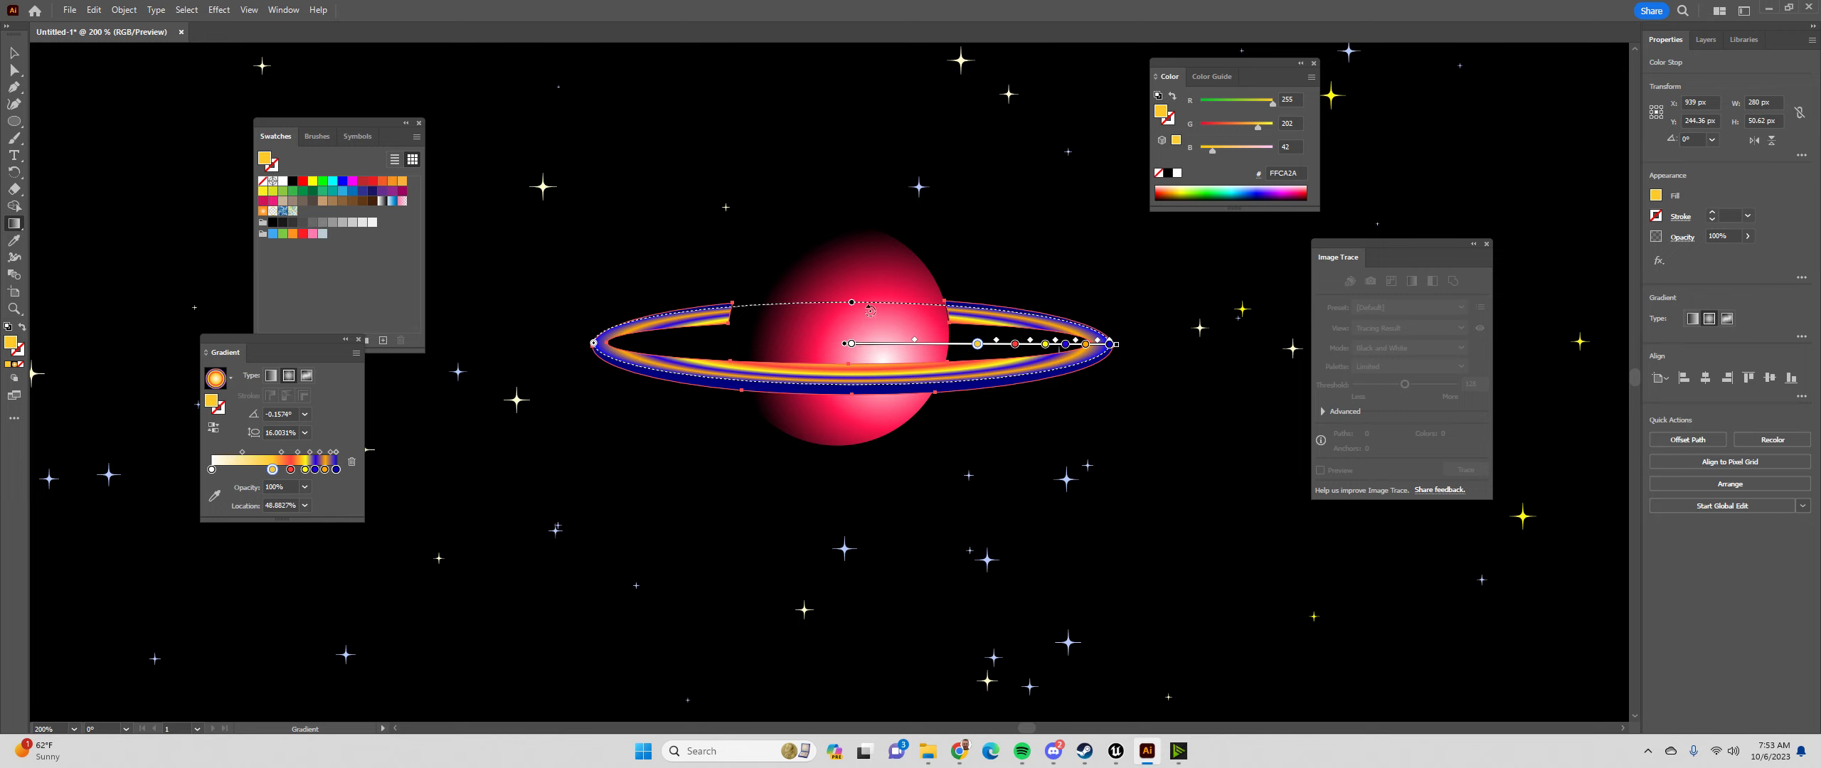
{"action": "left_click_drag", "start_coordinate": [852, 303], "coordinate": [828, 281]}
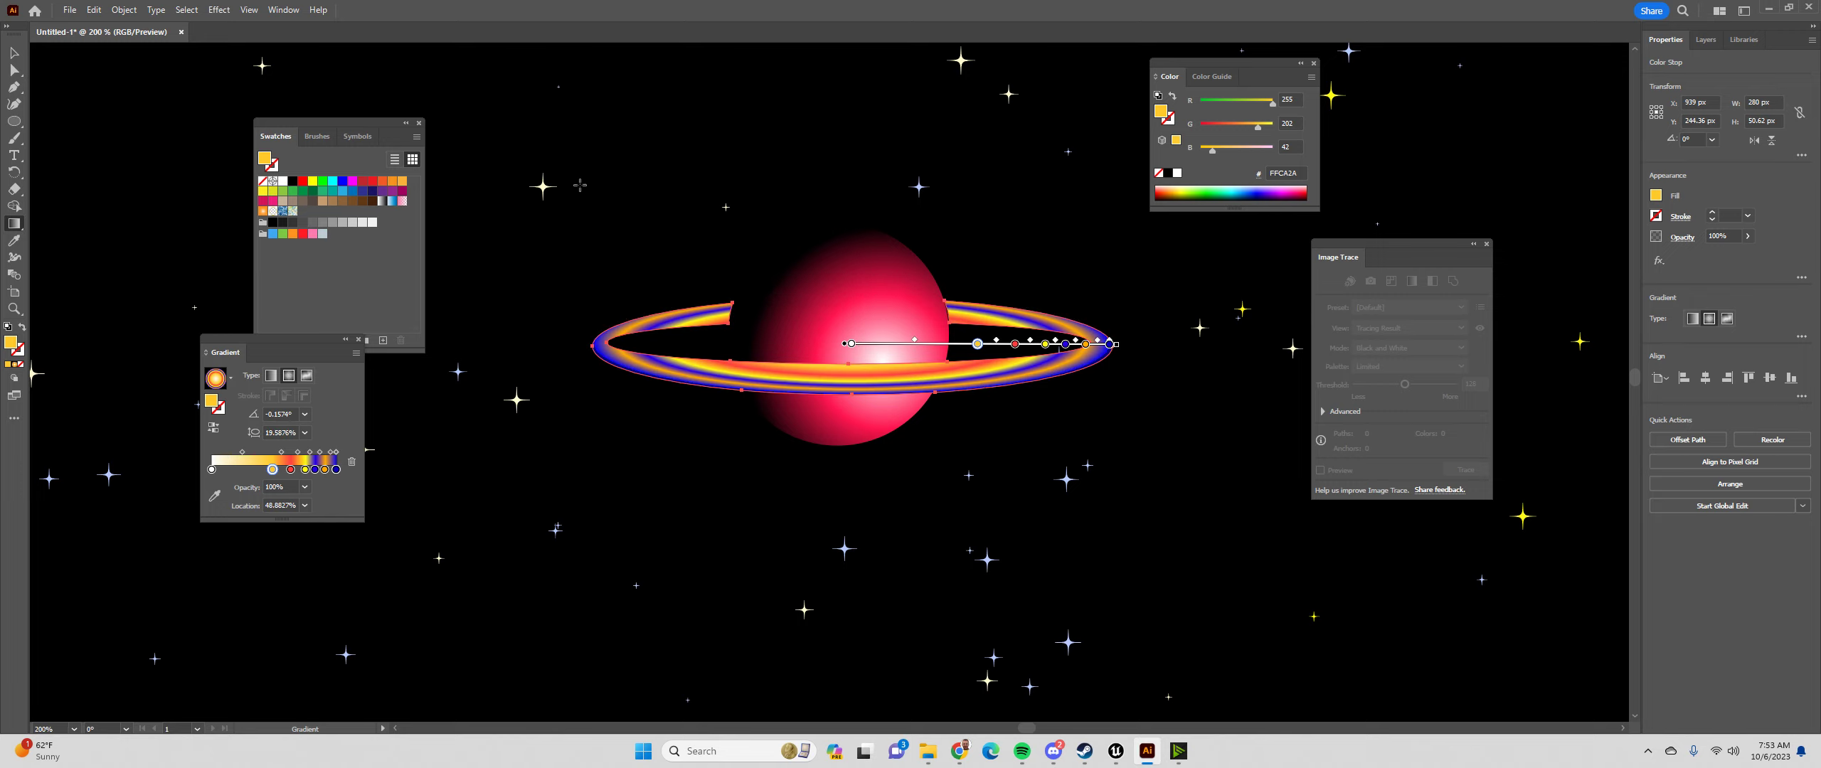
Select the finished ring and lower its opacity to 86%
{"action": "left_click", "coordinate": [14, 52]}
{"action": "left_click", "coordinate": [714, 141]}
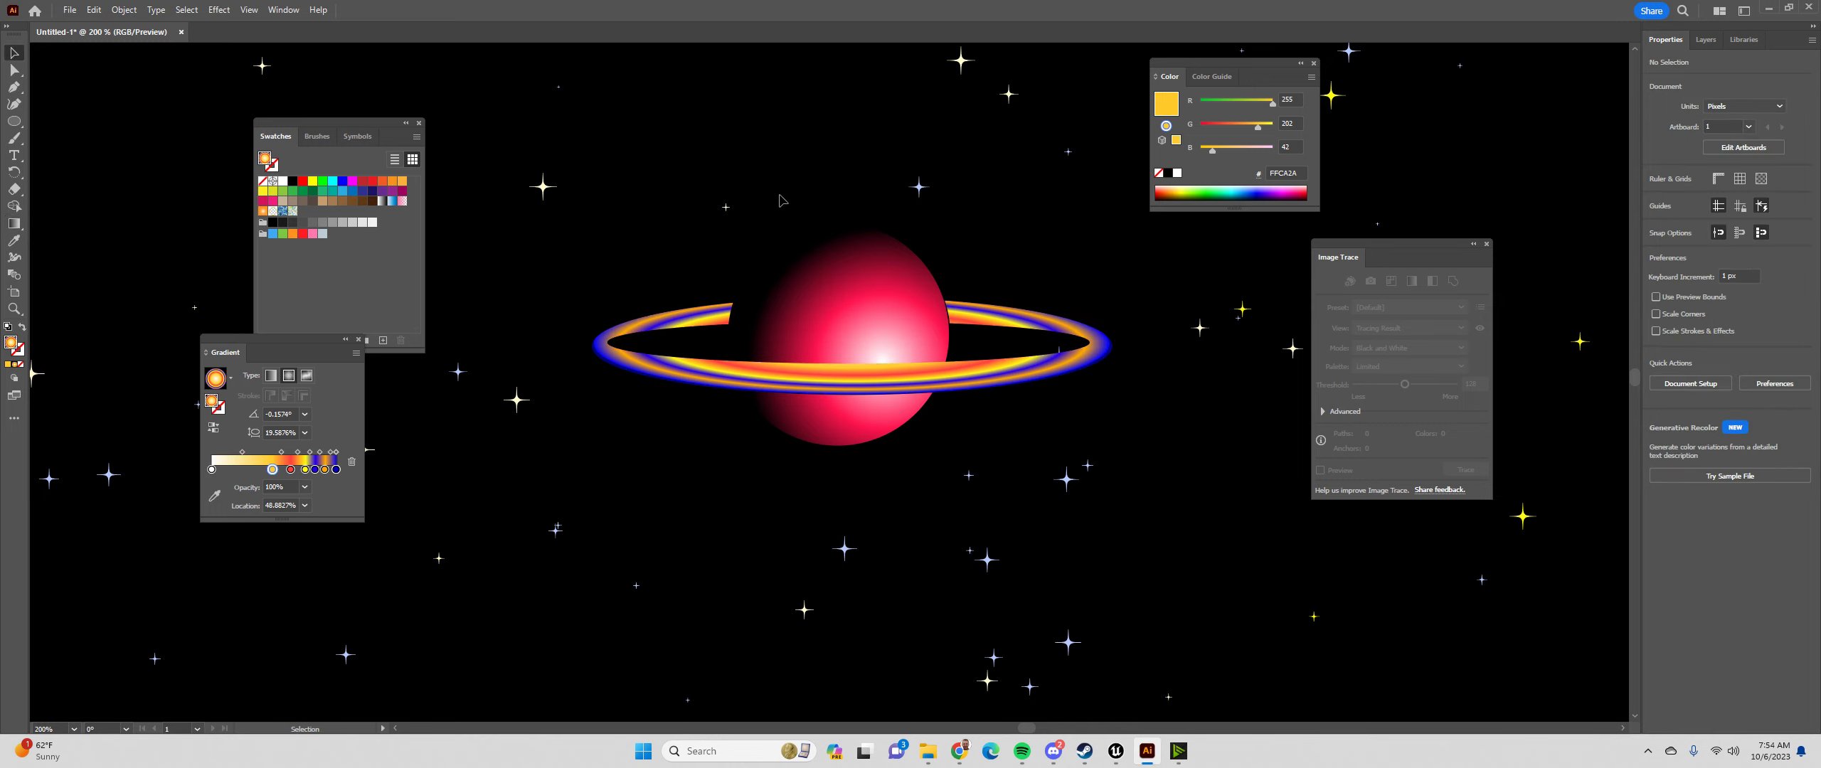
{"action": "left_click", "coordinate": [816, 387]}
{"action": "left_click", "coordinate": [1748, 237]}
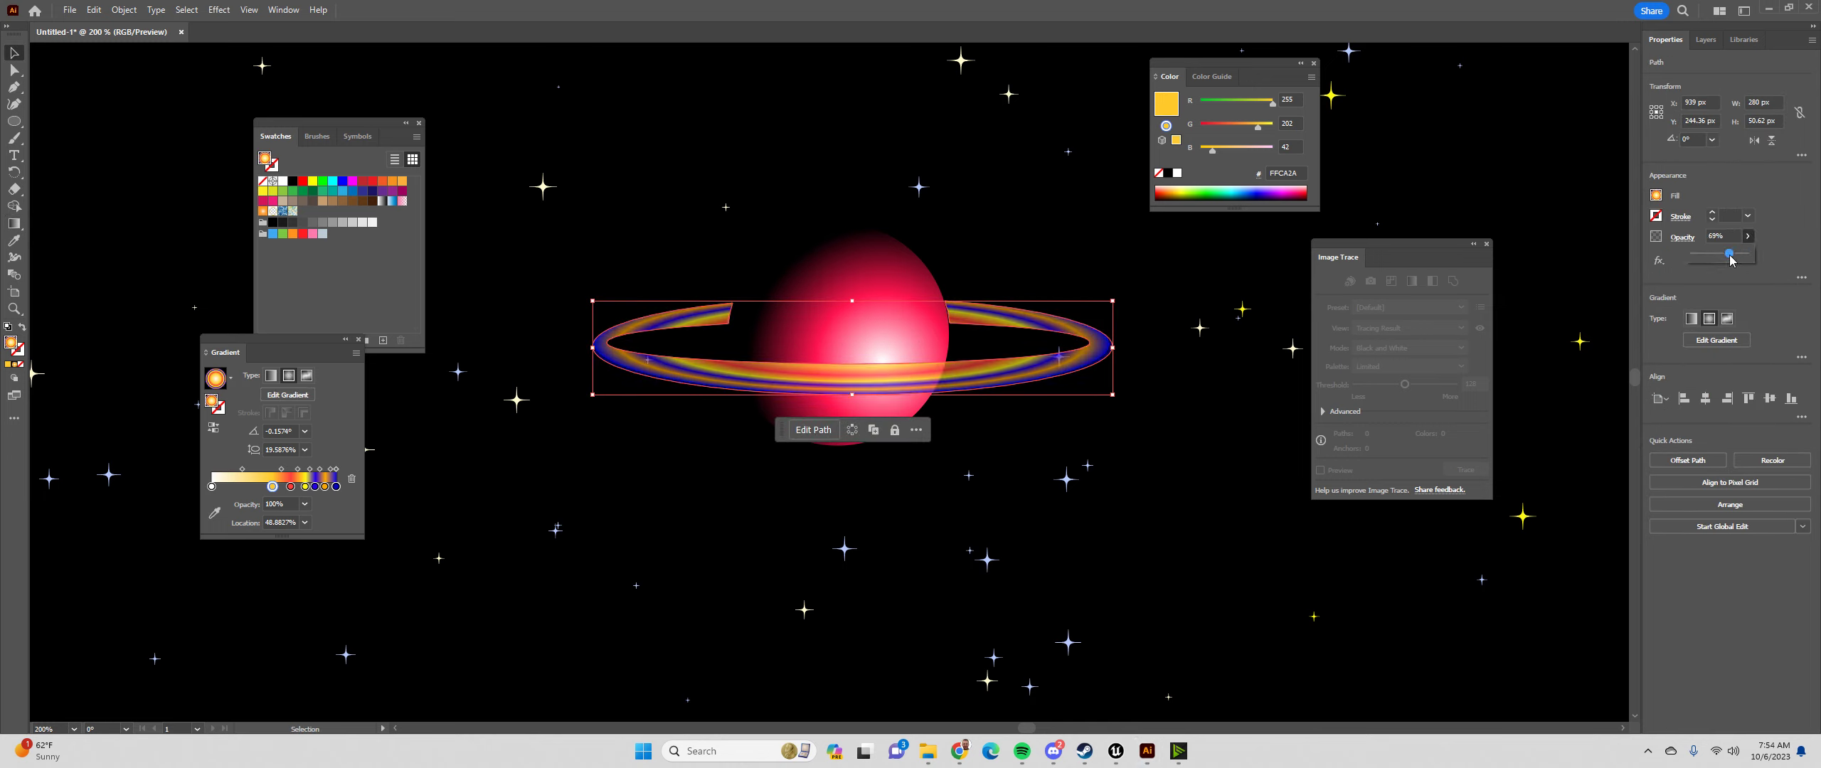
{"action": "left_click_drag", "start_coordinate": [1730, 258], "coordinate": [1740, 260]}
{"action": "left_click", "coordinate": [1231, 258]}
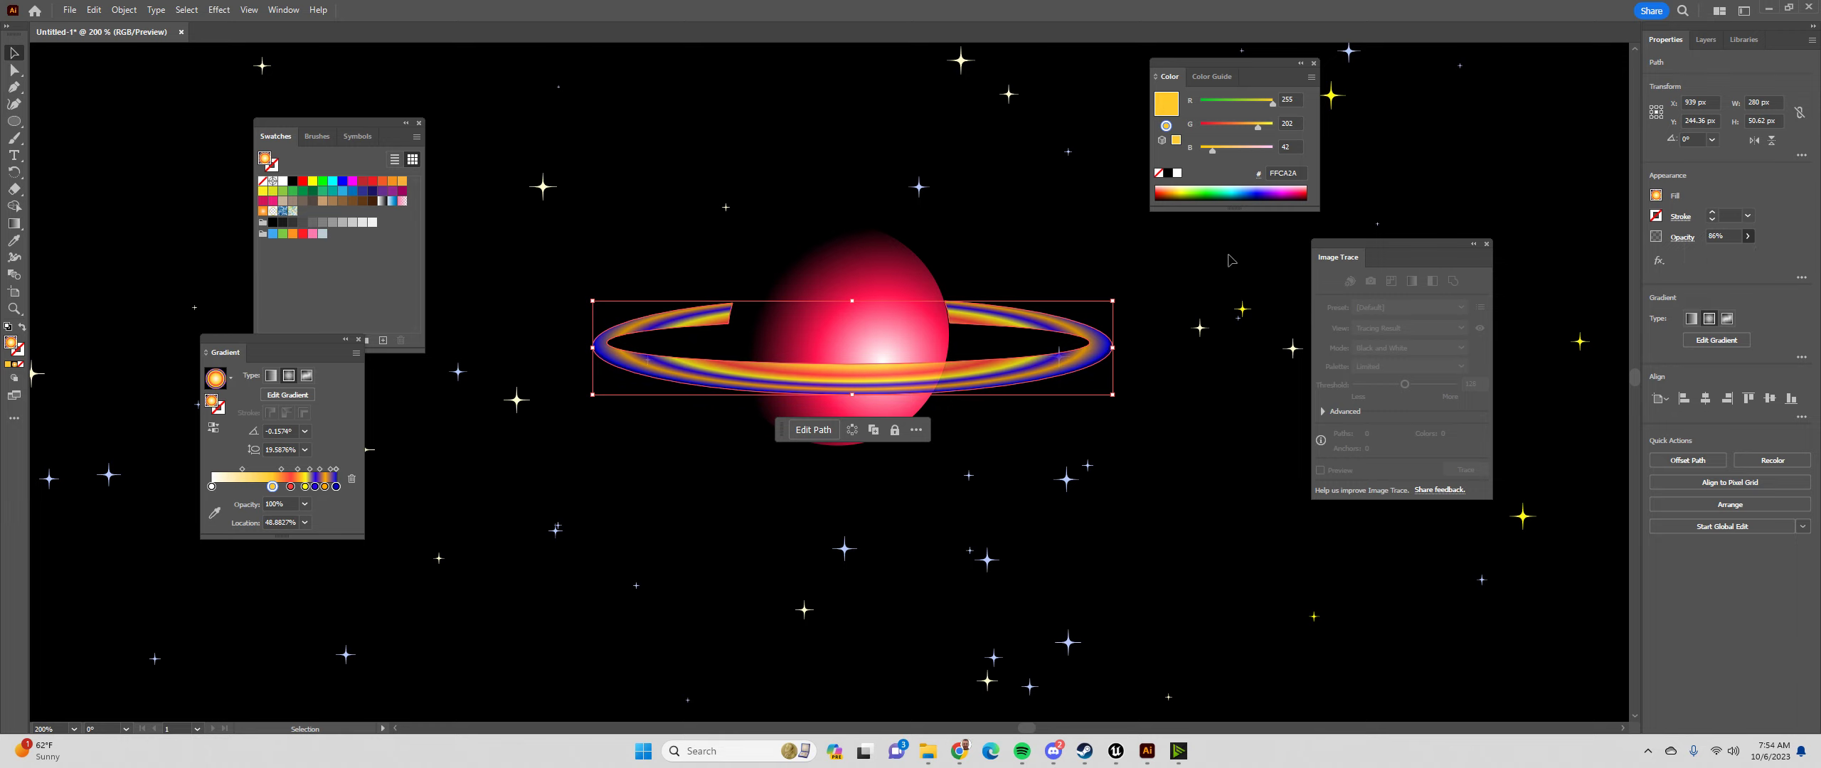
Try transforming the red planet's ring slightly, and undo the change
{"action": "scroll", "coordinate": [1215, 343], "scroll_direction": "down", "scroll_amount": 3}
{"action": "left_click_drag", "start_coordinate": [902, 496], "coordinate": [864, 510]}
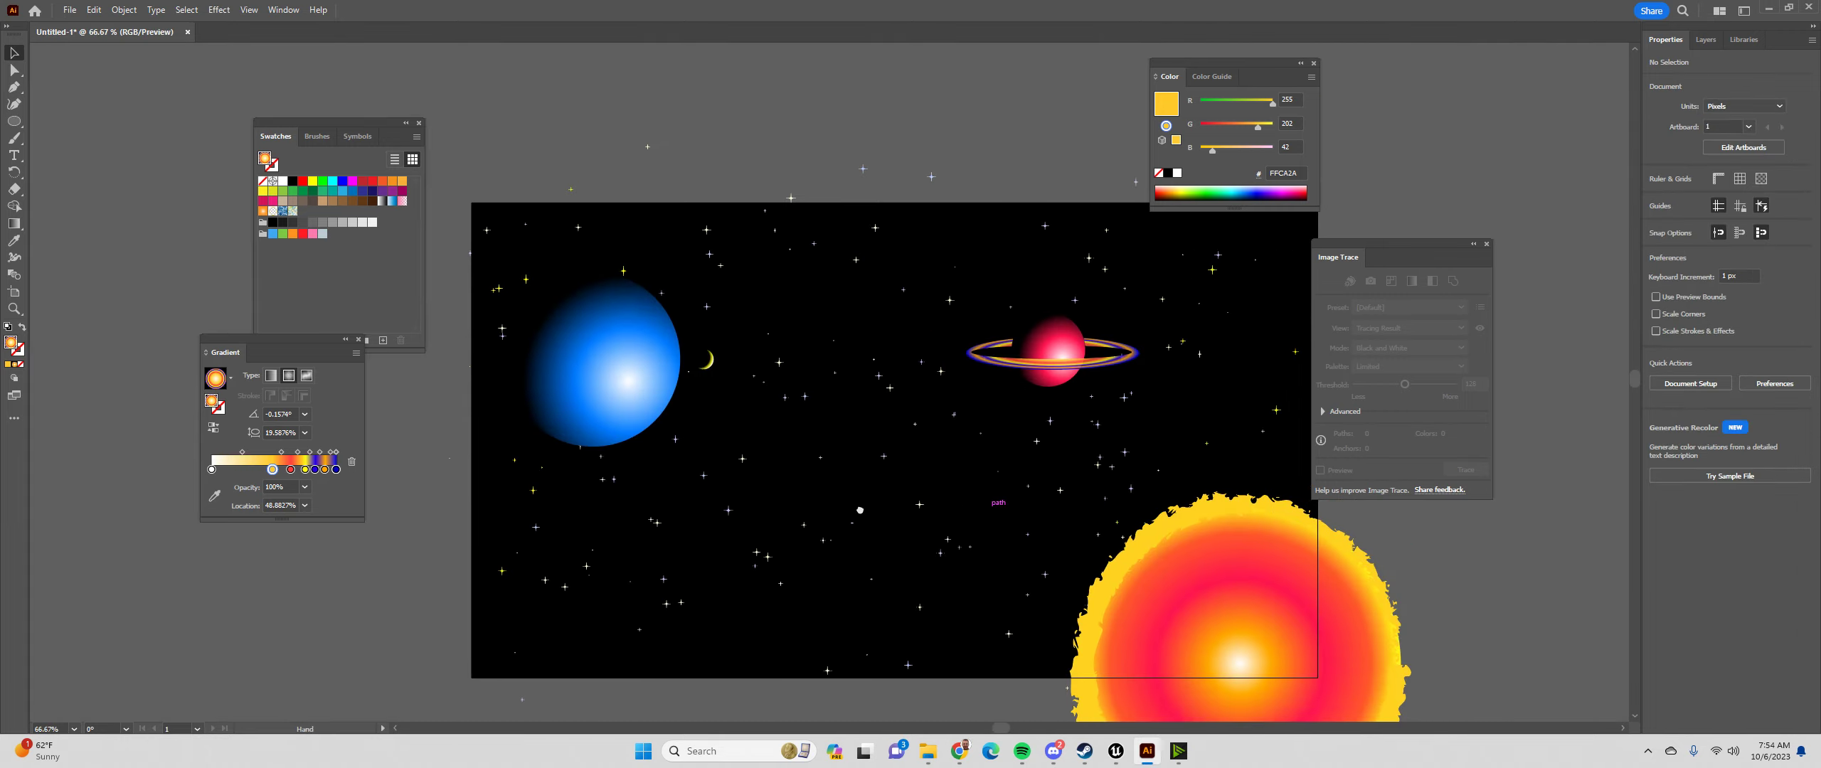
{"action": "scroll", "coordinate": [978, 356], "scroll_direction": "up", "scroll_amount": 2}
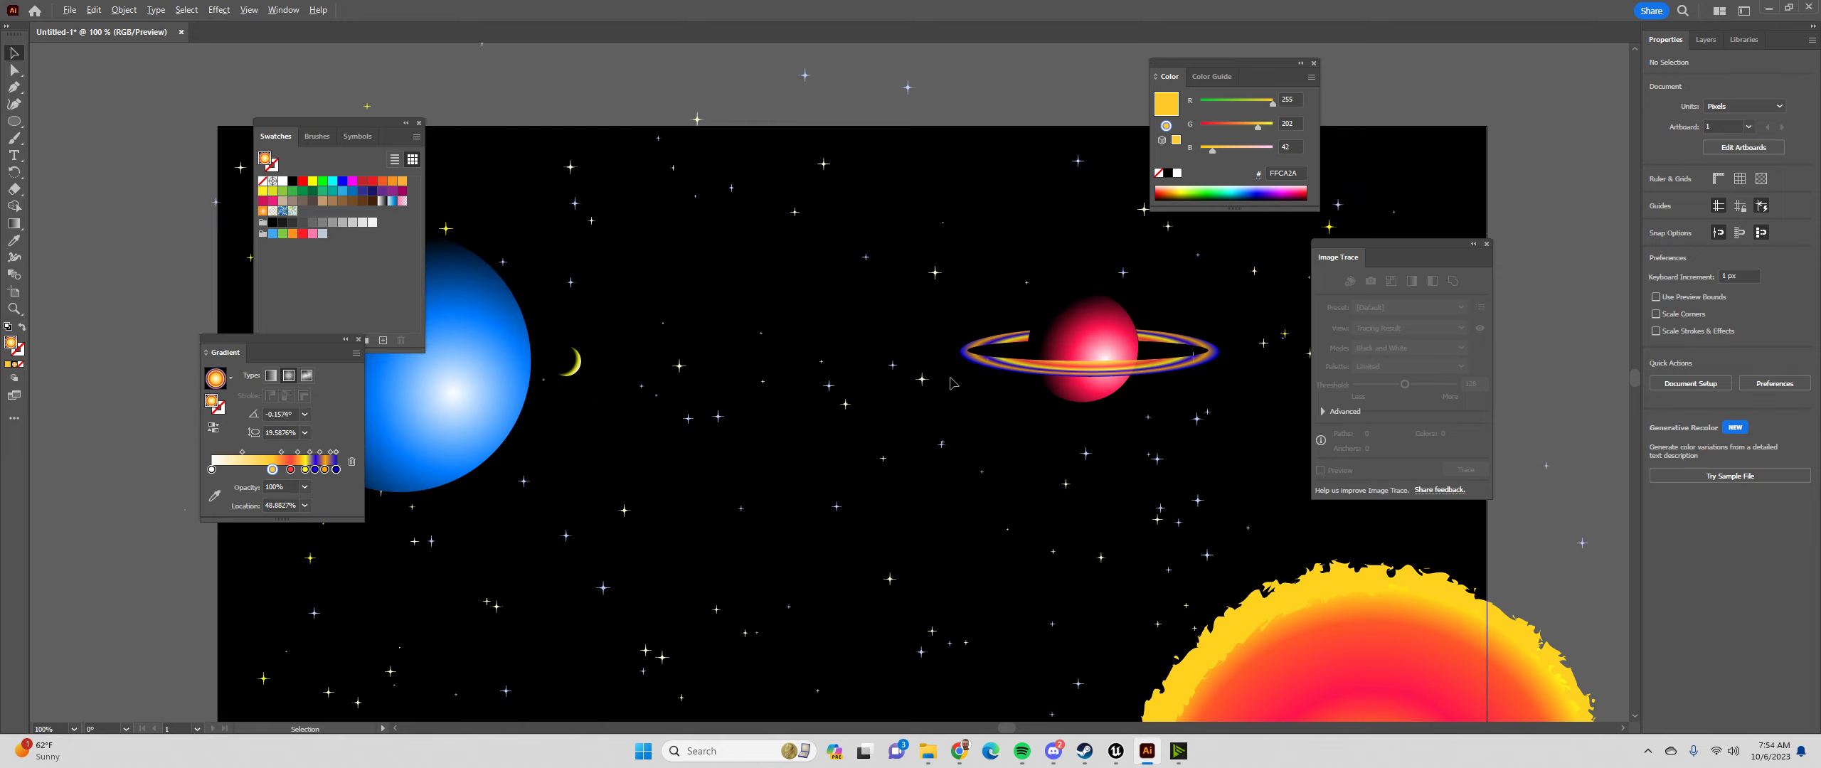
{"action": "scroll", "coordinate": [977, 356], "scroll_direction": "down", "scroll_amount": 1}
{"action": "left_click_drag", "start_coordinate": [824, 445], "coordinate": [856, 442]}
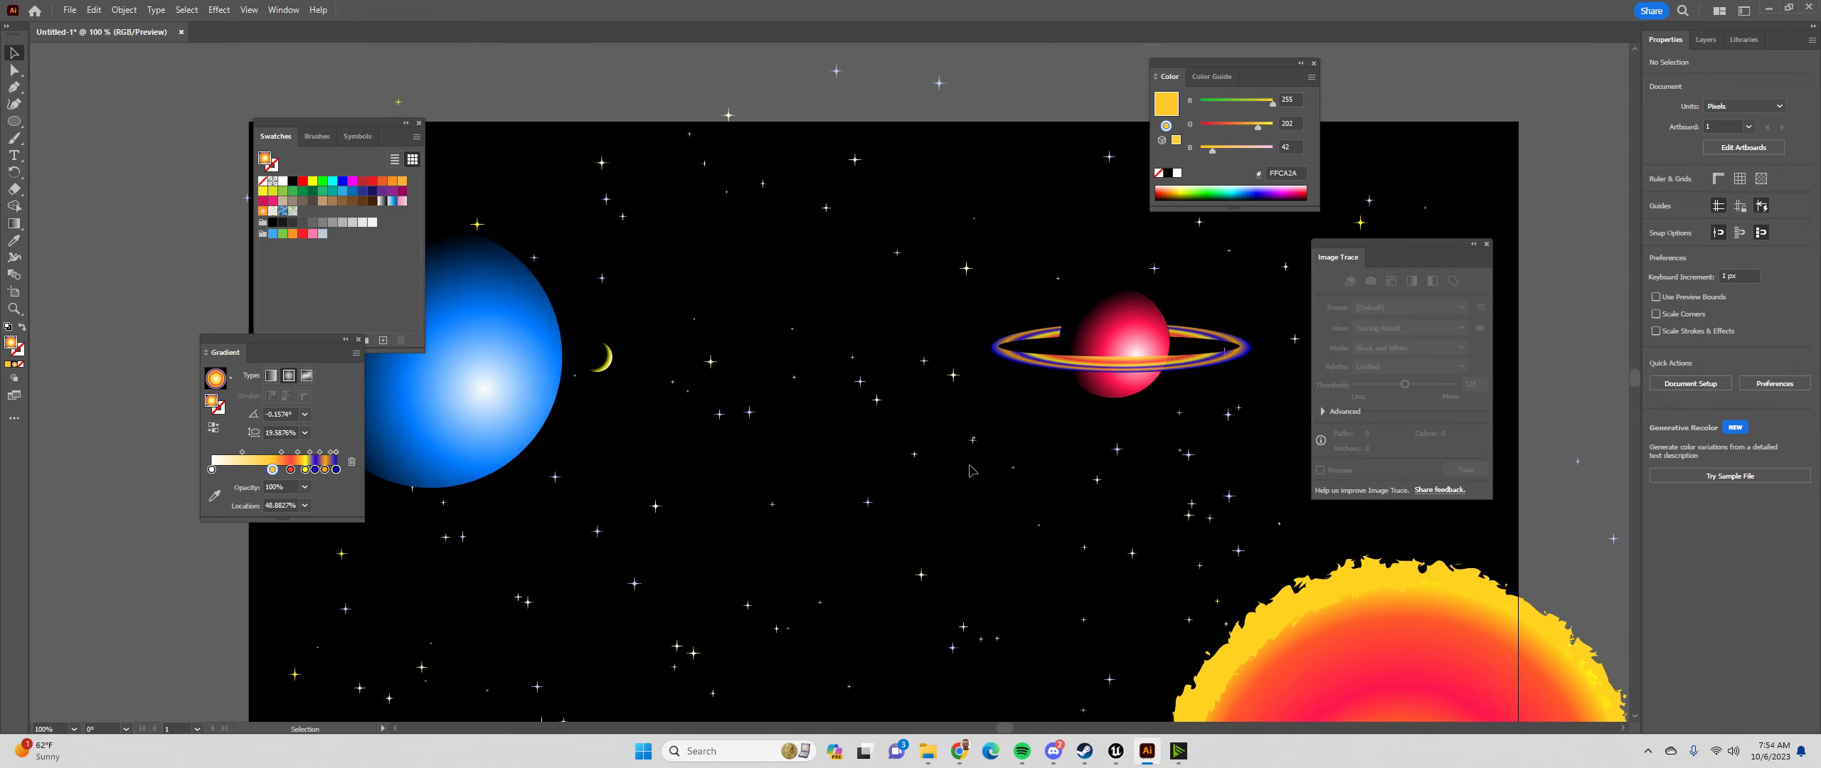
{"action": "left_click", "coordinate": [1179, 359]}
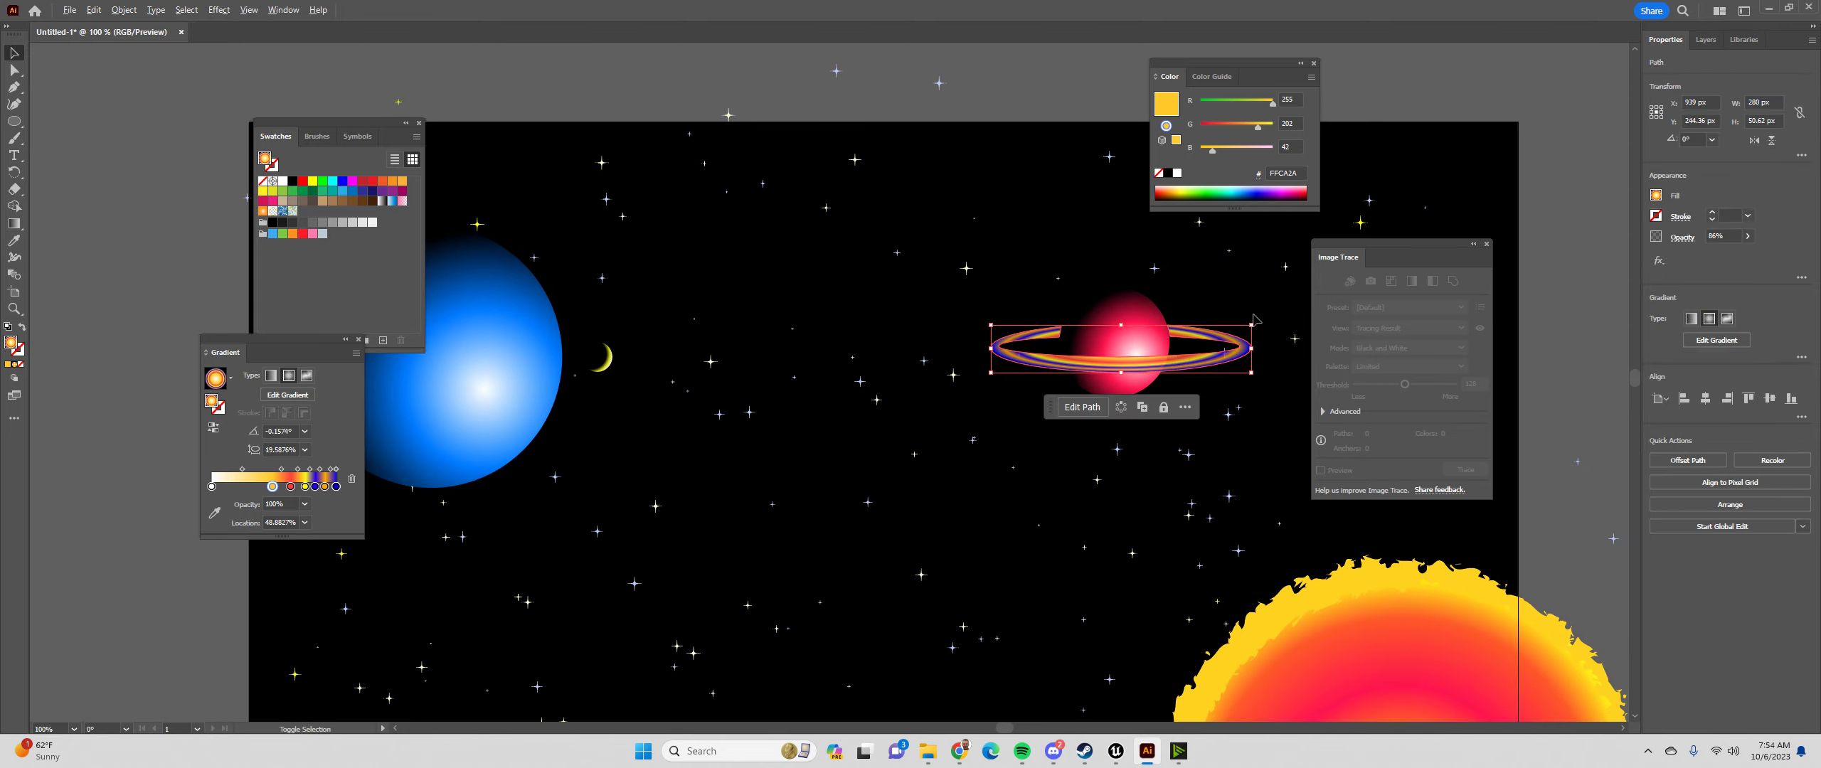
{"action": "left_click_drag", "start_coordinate": [1251, 328], "coordinate": [1249, 333]}
{"action": "key", "text": "ctrl+z"}
{"action": "left_click", "coordinate": [1007, 431]}
Switch to the browser and examine the cartoon rocket reference image in the spaceship search results
{"action": "left_click_drag", "start_coordinate": [846, 476], "coordinate": [855, 342]}
{"action": "left_click_drag", "start_coordinate": [734, 373], "coordinate": [777, 374]}
{"action": "left_click", "coordinate": [13, 121]}
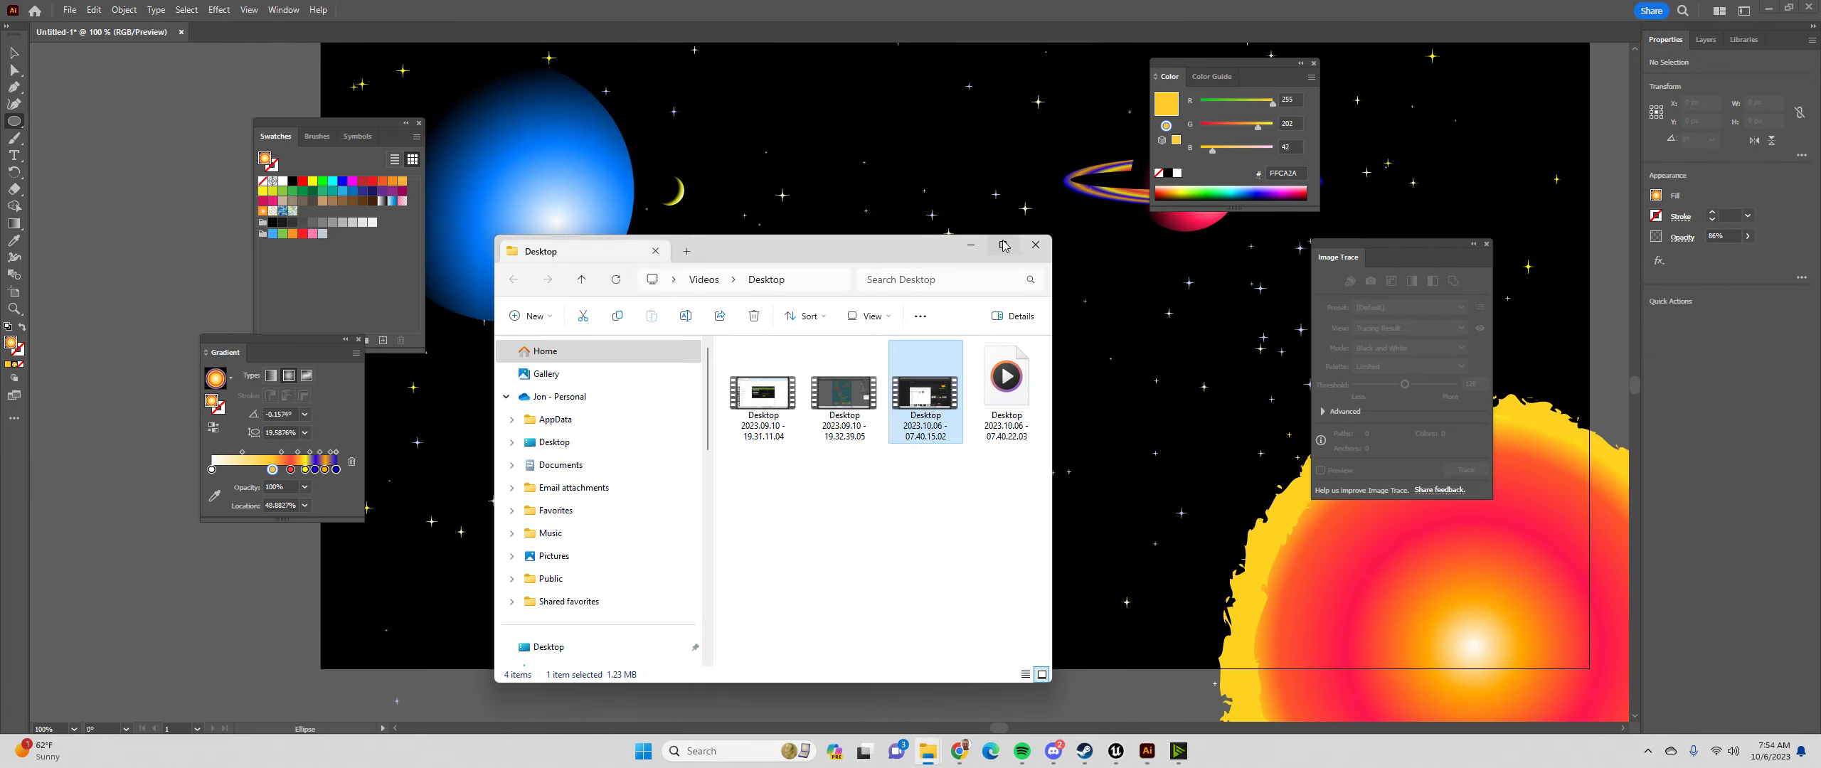
{"action": "left_click", "coordinate": [979, 248]}
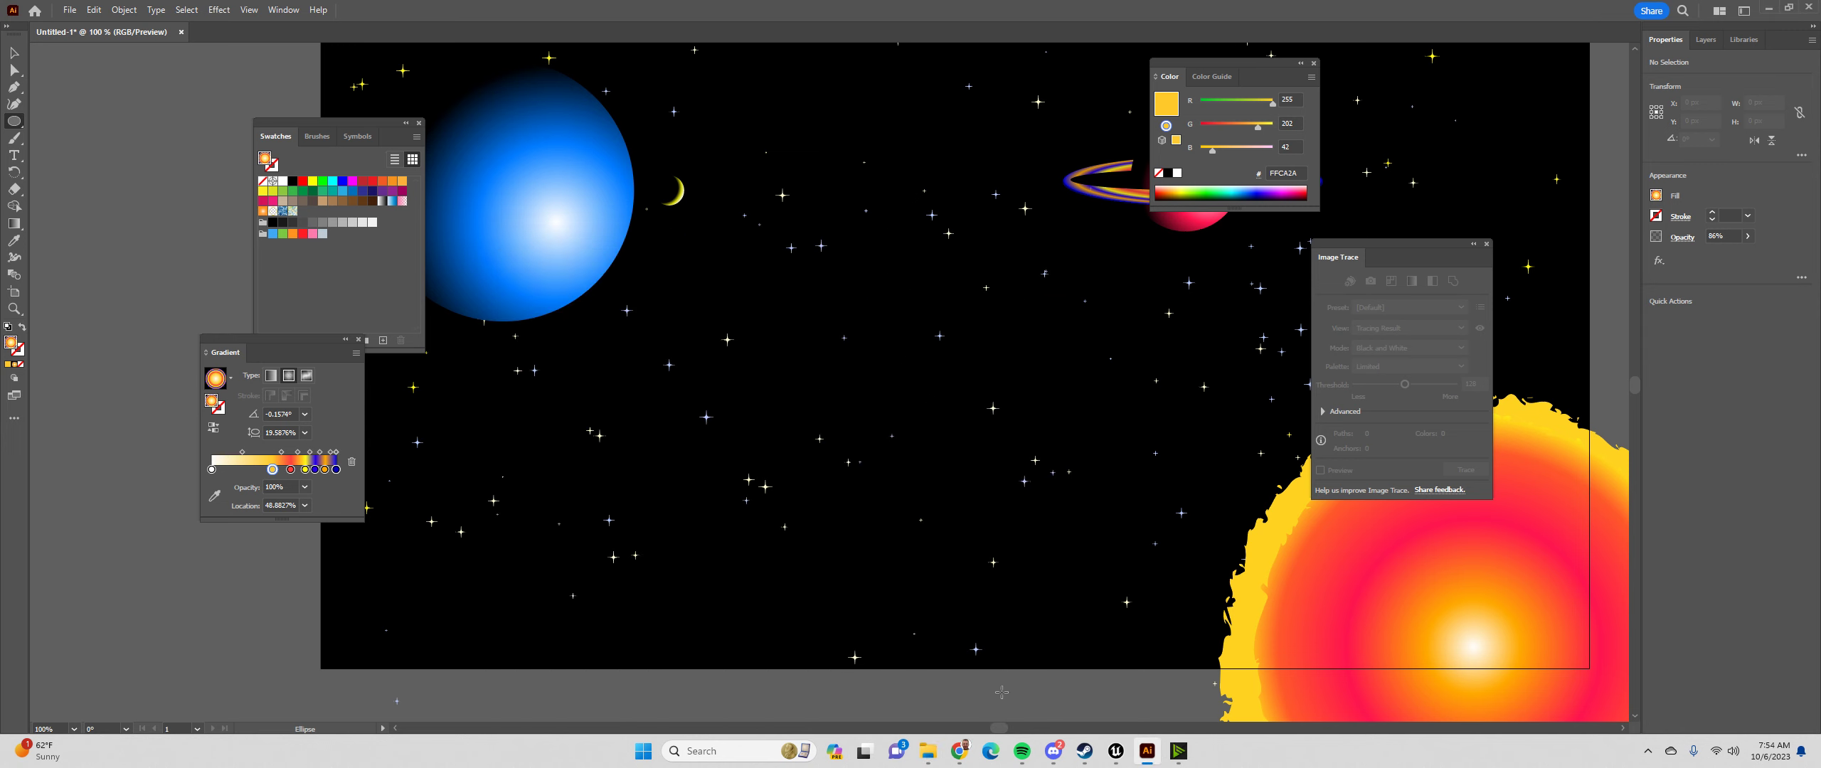
{"action": "left_click", "coordinate": [959, 751]}
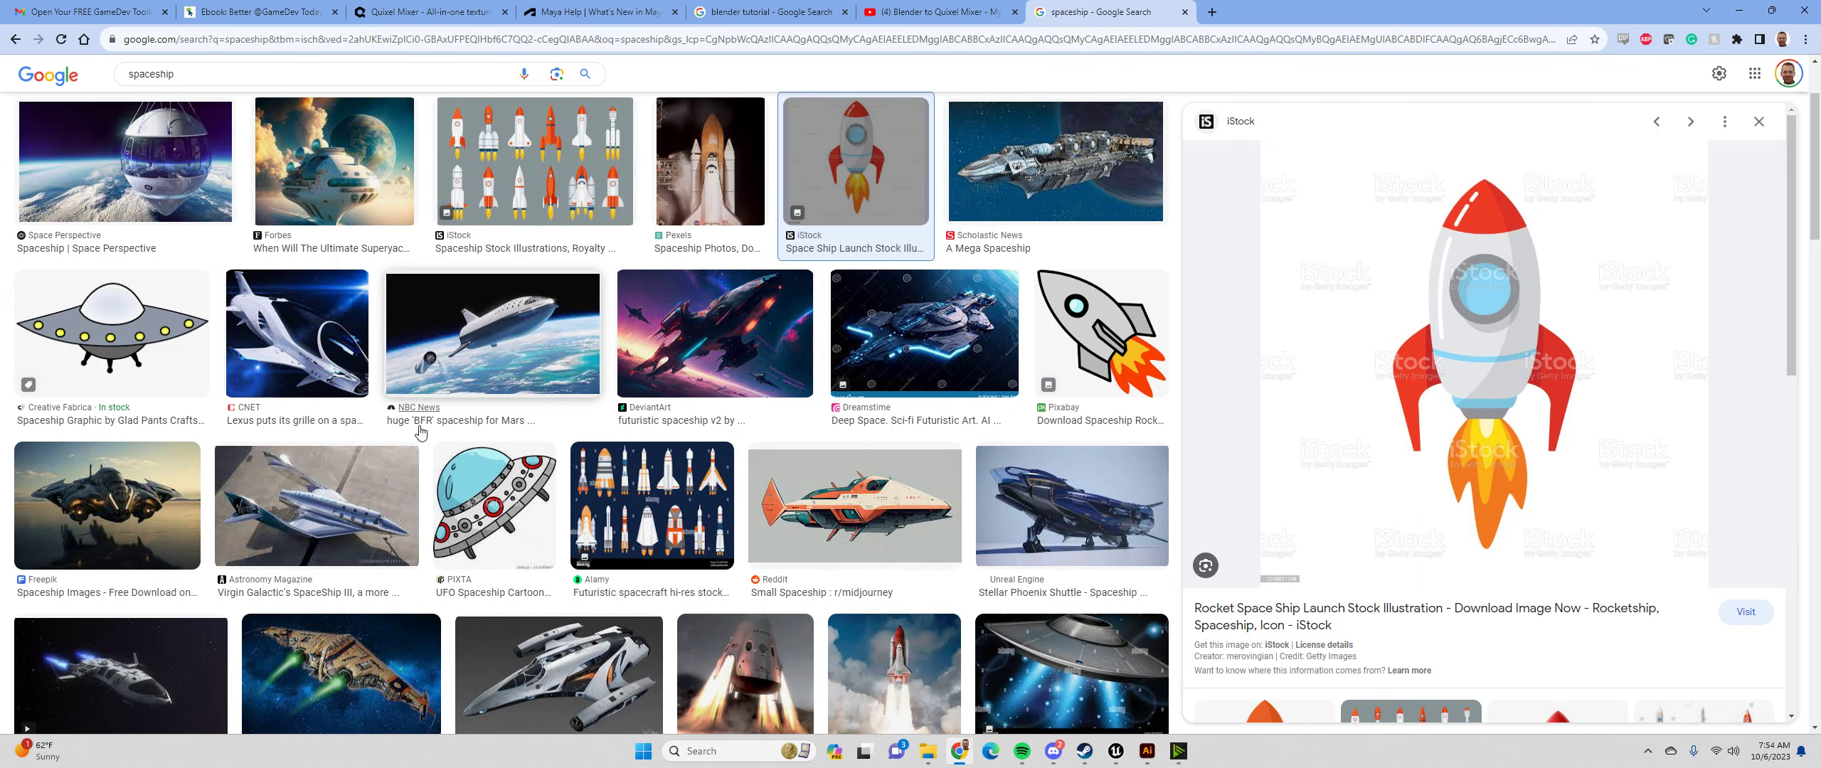
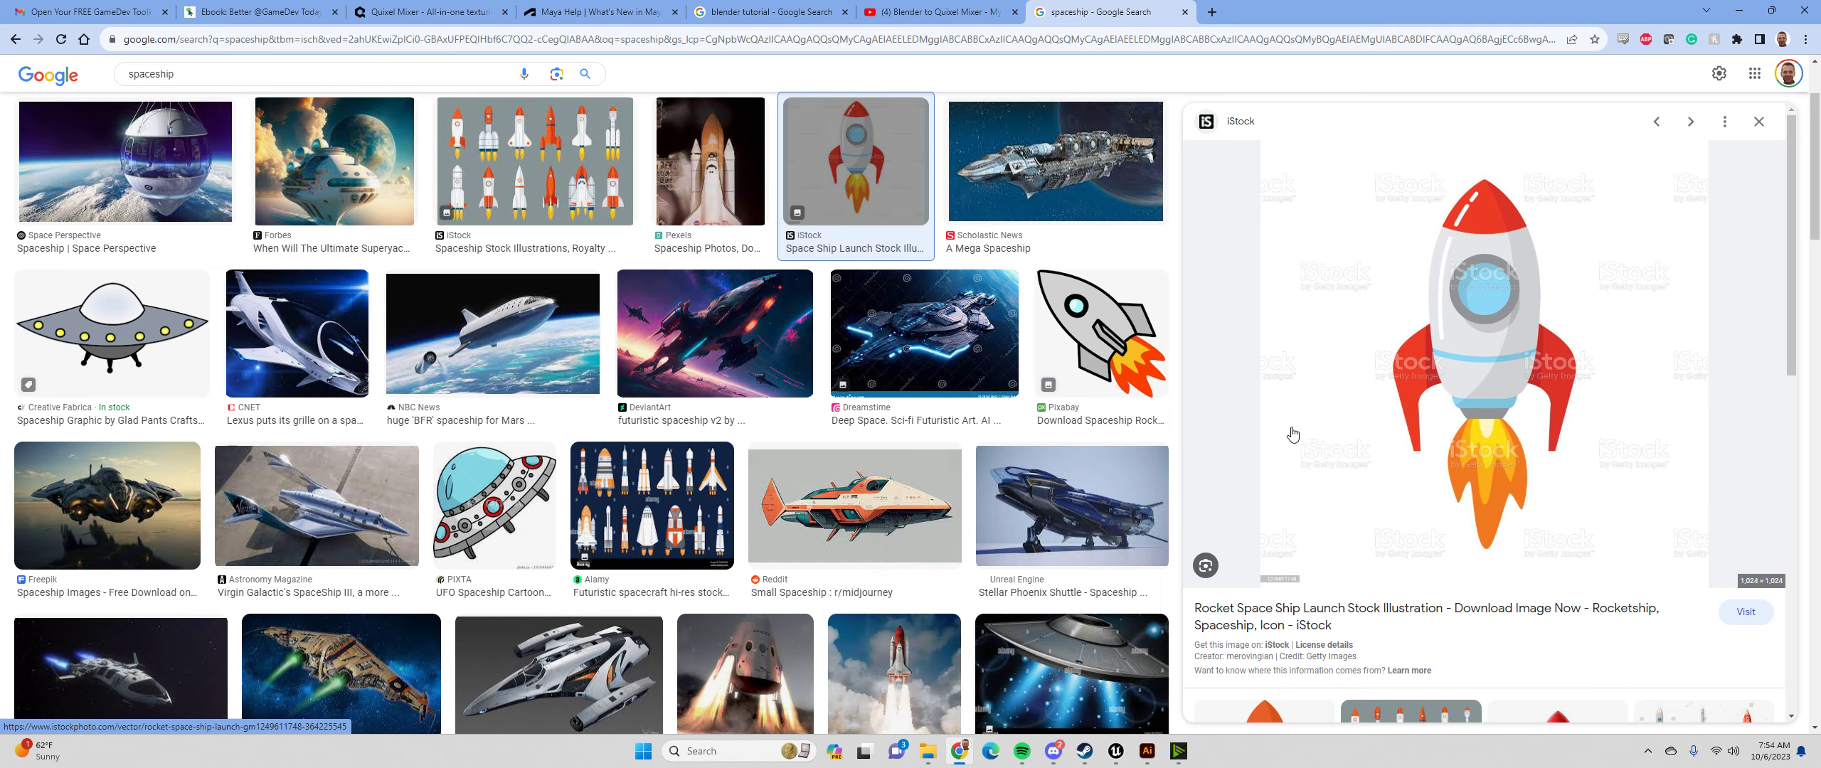
{"action": "key", "text": "alt+Tab"}
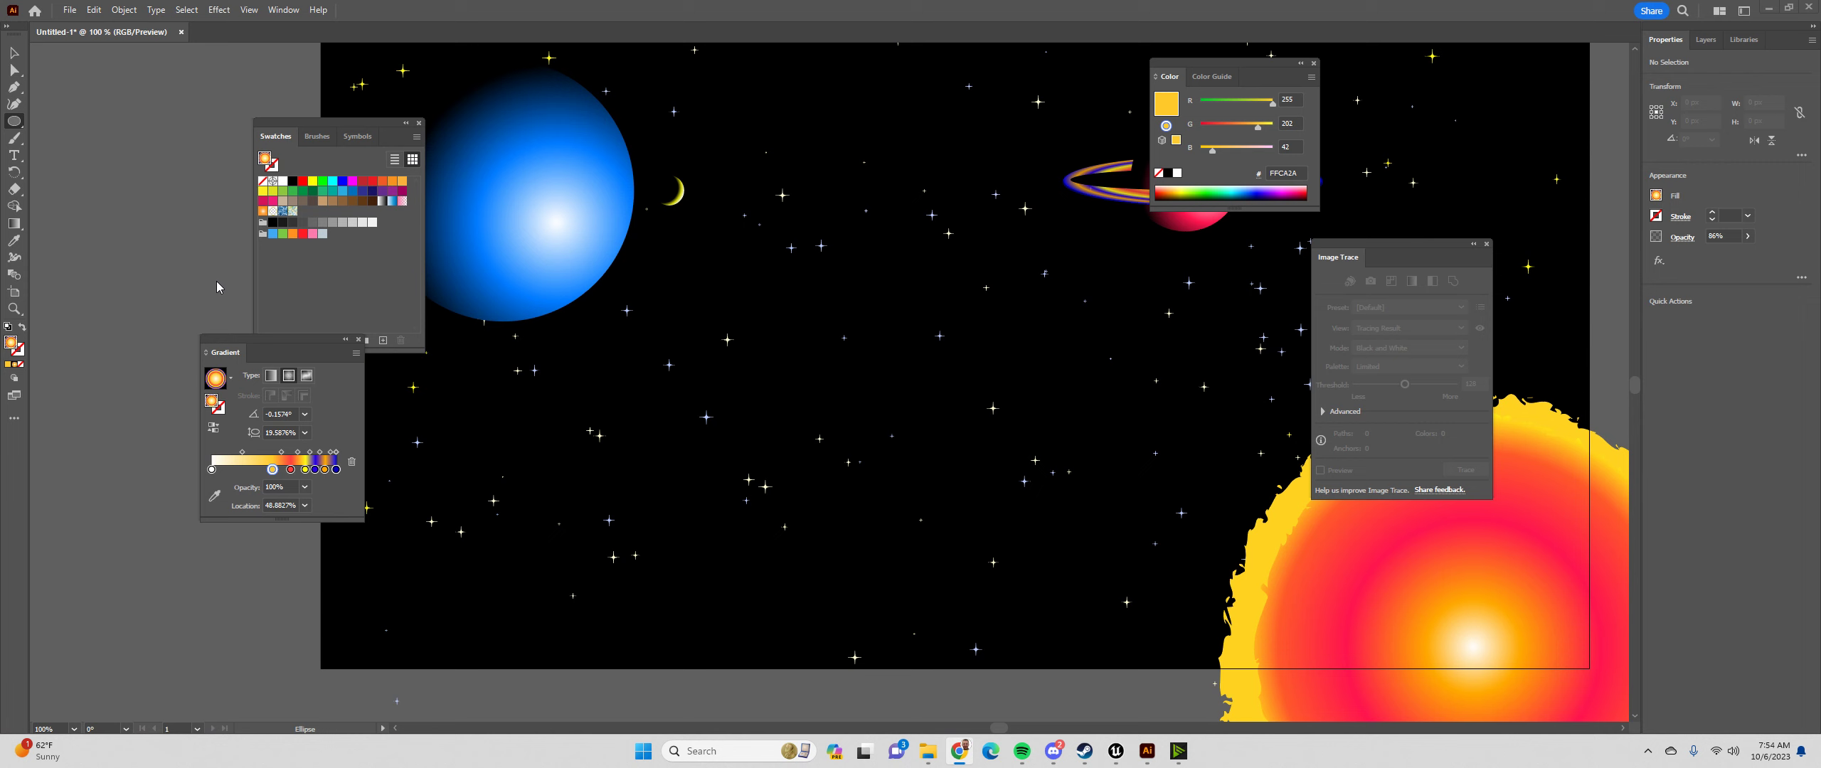
Create a three-sided polygon with a 50 px radius between the planets and fill it with yellow FFFF00
{"action": "left_click", "coordinate": [14, 123]}
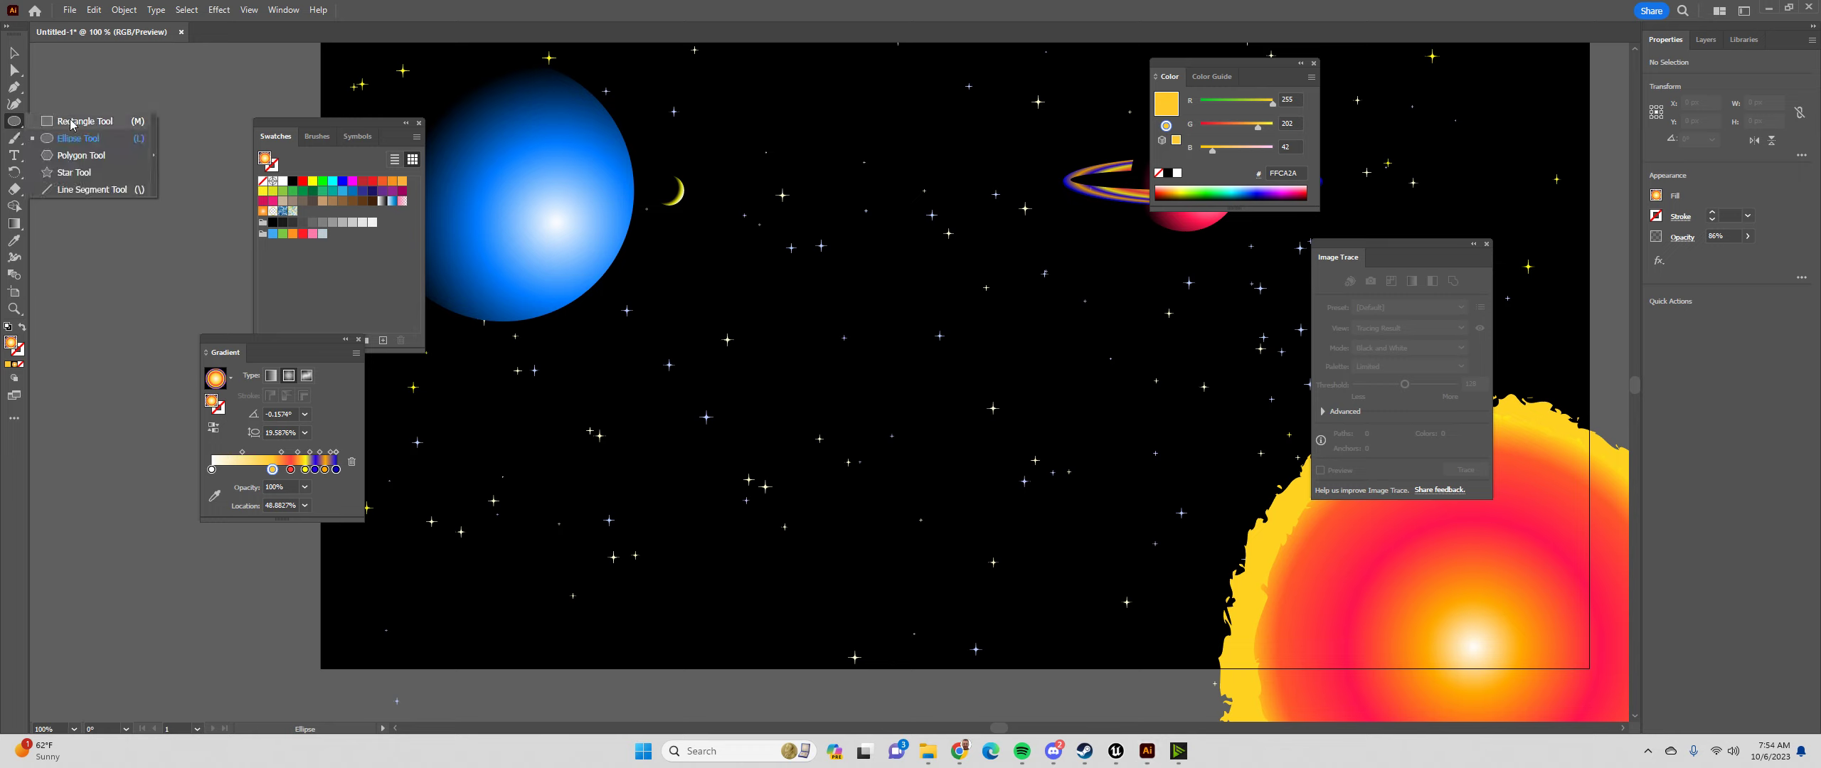
{"action": "left_click", "coordinate": [67, 164]}
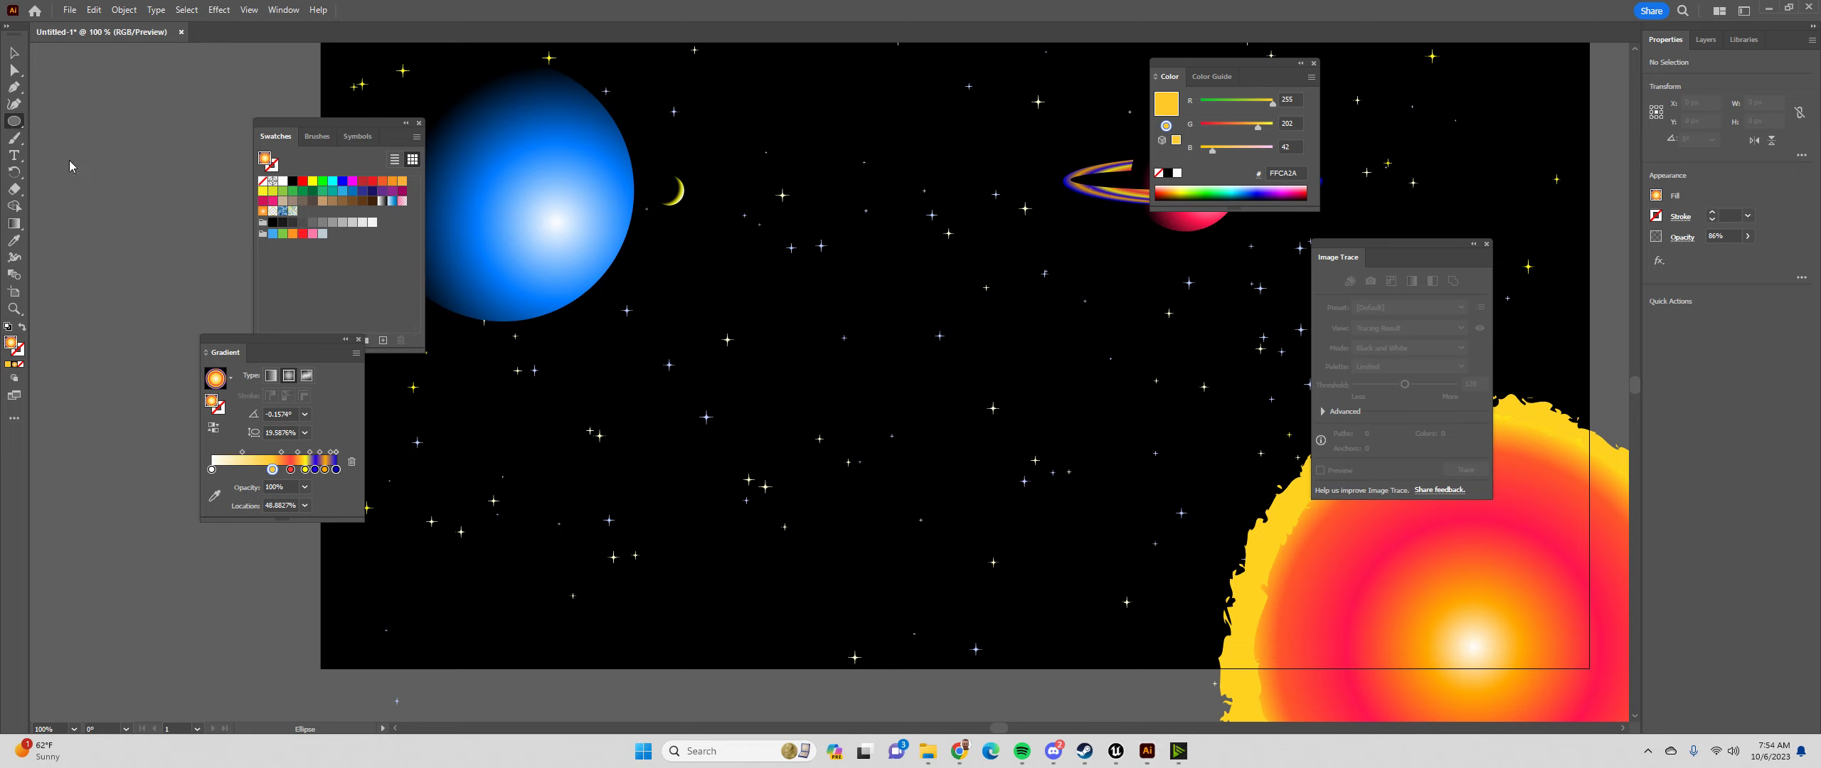
{"action": "left_click", "coordinate": [804, 304]}
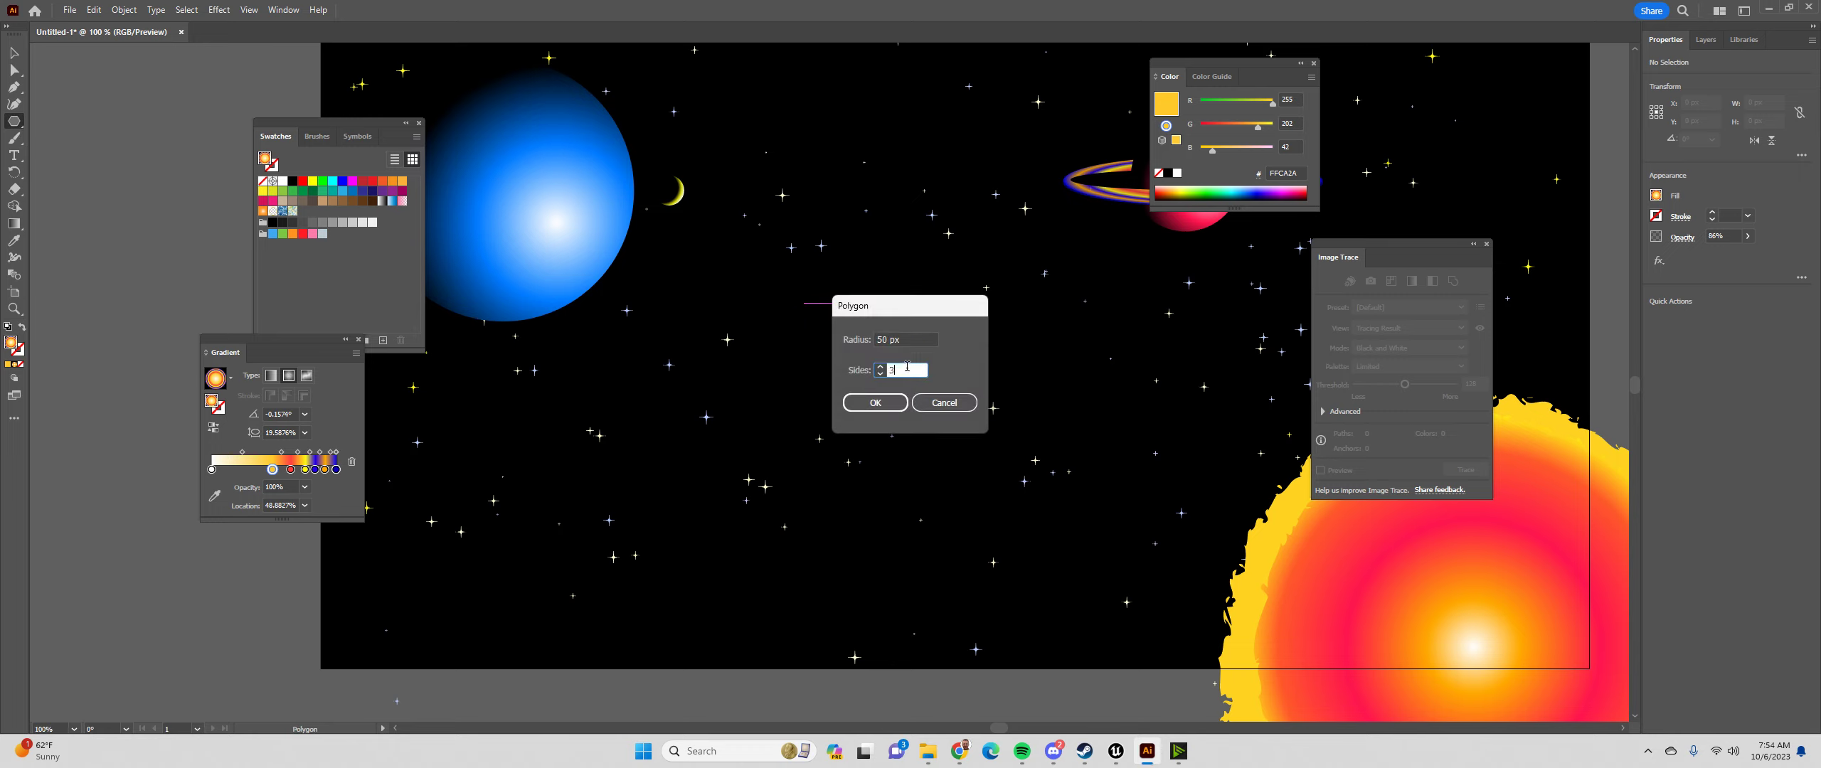
{"action": "left_click", "coordinate": [899, 404]}
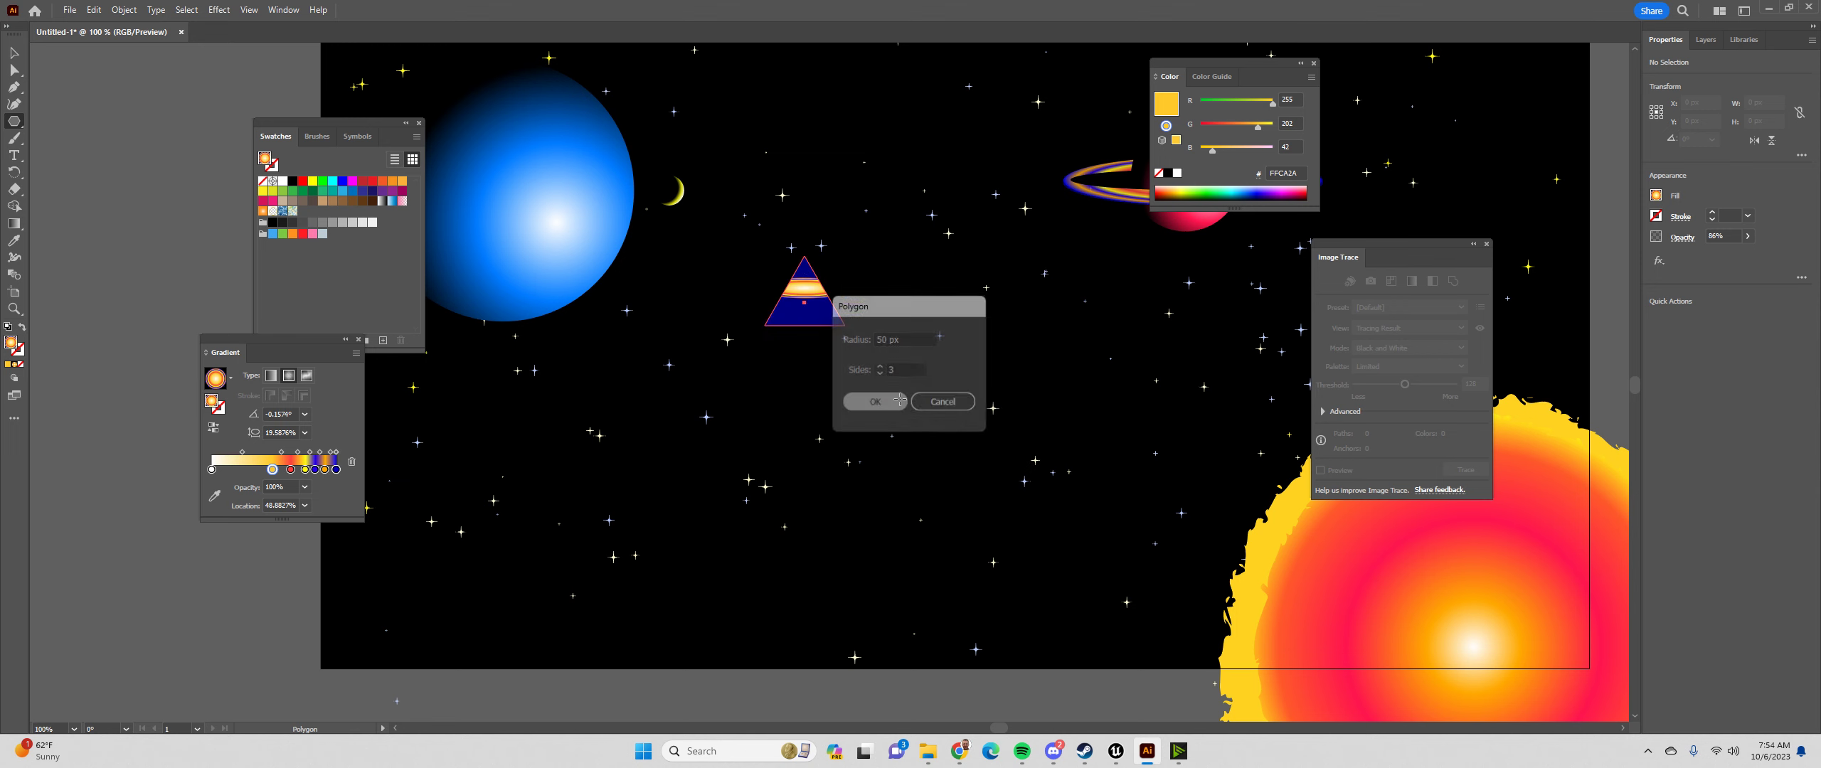
{"action": "left_click", "coordinate": [312, 181]}
Check the rocket reference and slightly round the top corner of the yellow triangle
{"action": "key", "text": "alt+Tab"}
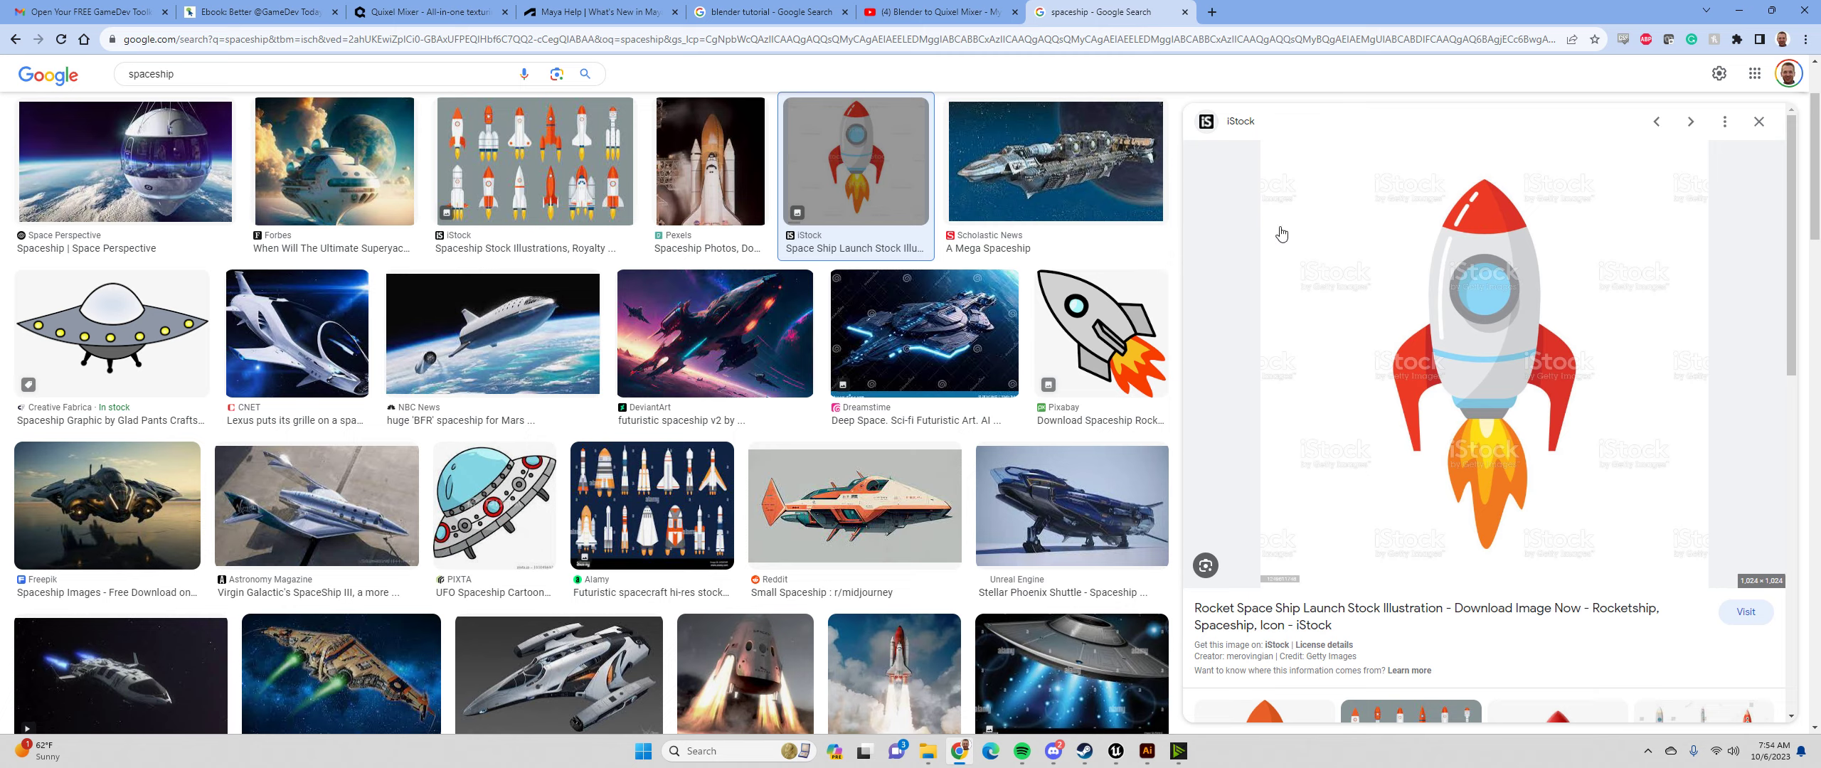
{"action": "key", "text": "alt+Tab"}
{"action": "scroll", "coordinate": [782, 292], "scroll_direction": "up", "scroll_amount": 5}
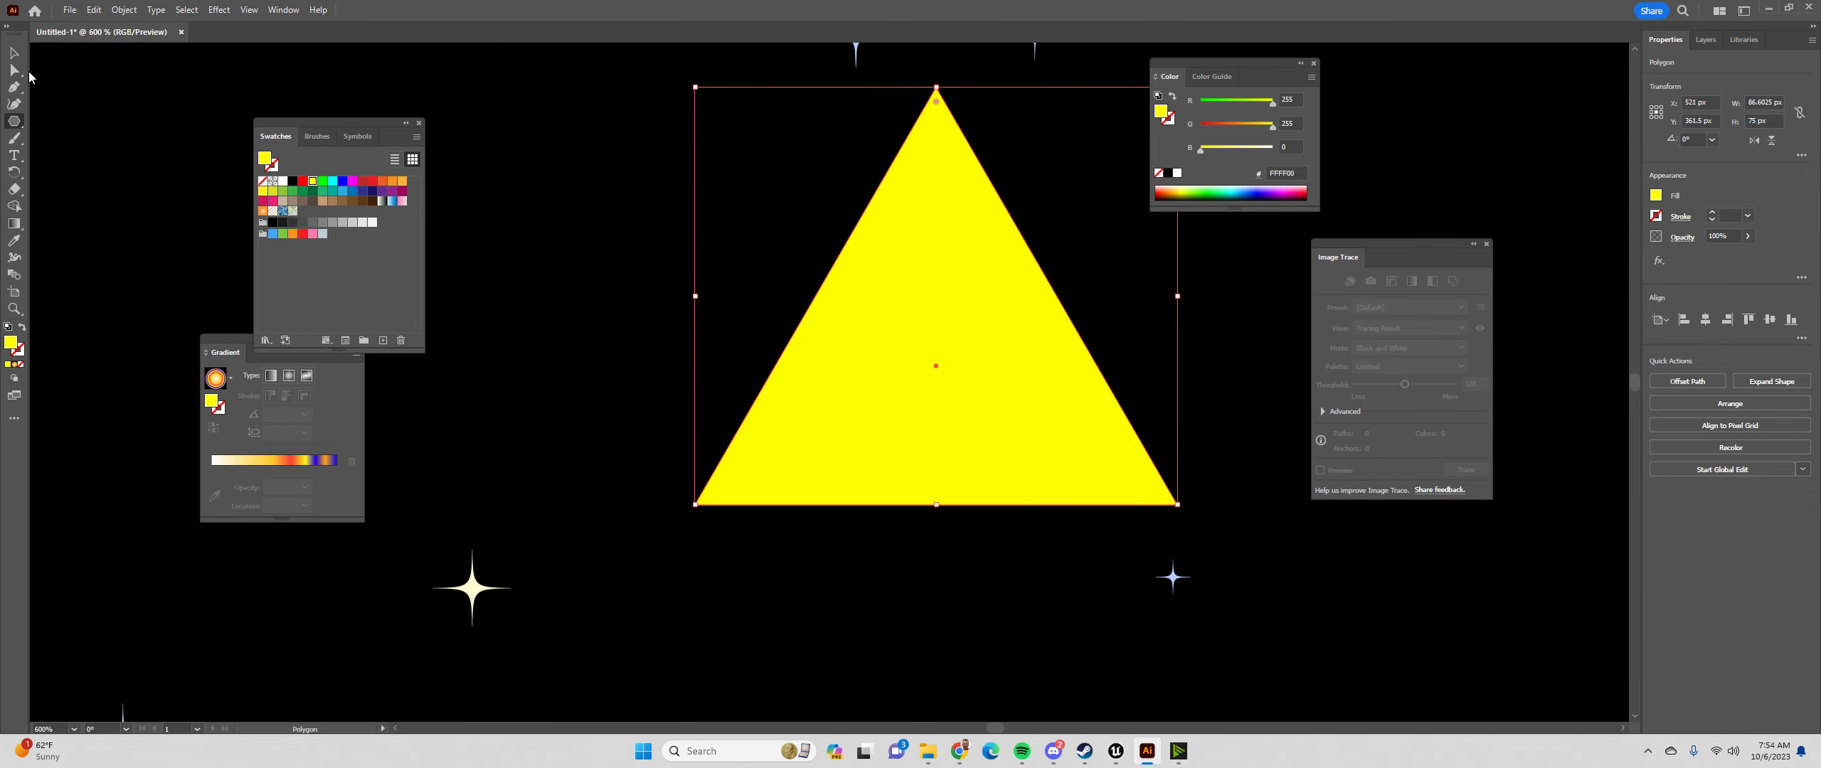
{"action": "left_click", "coordinate": [15, 70]}
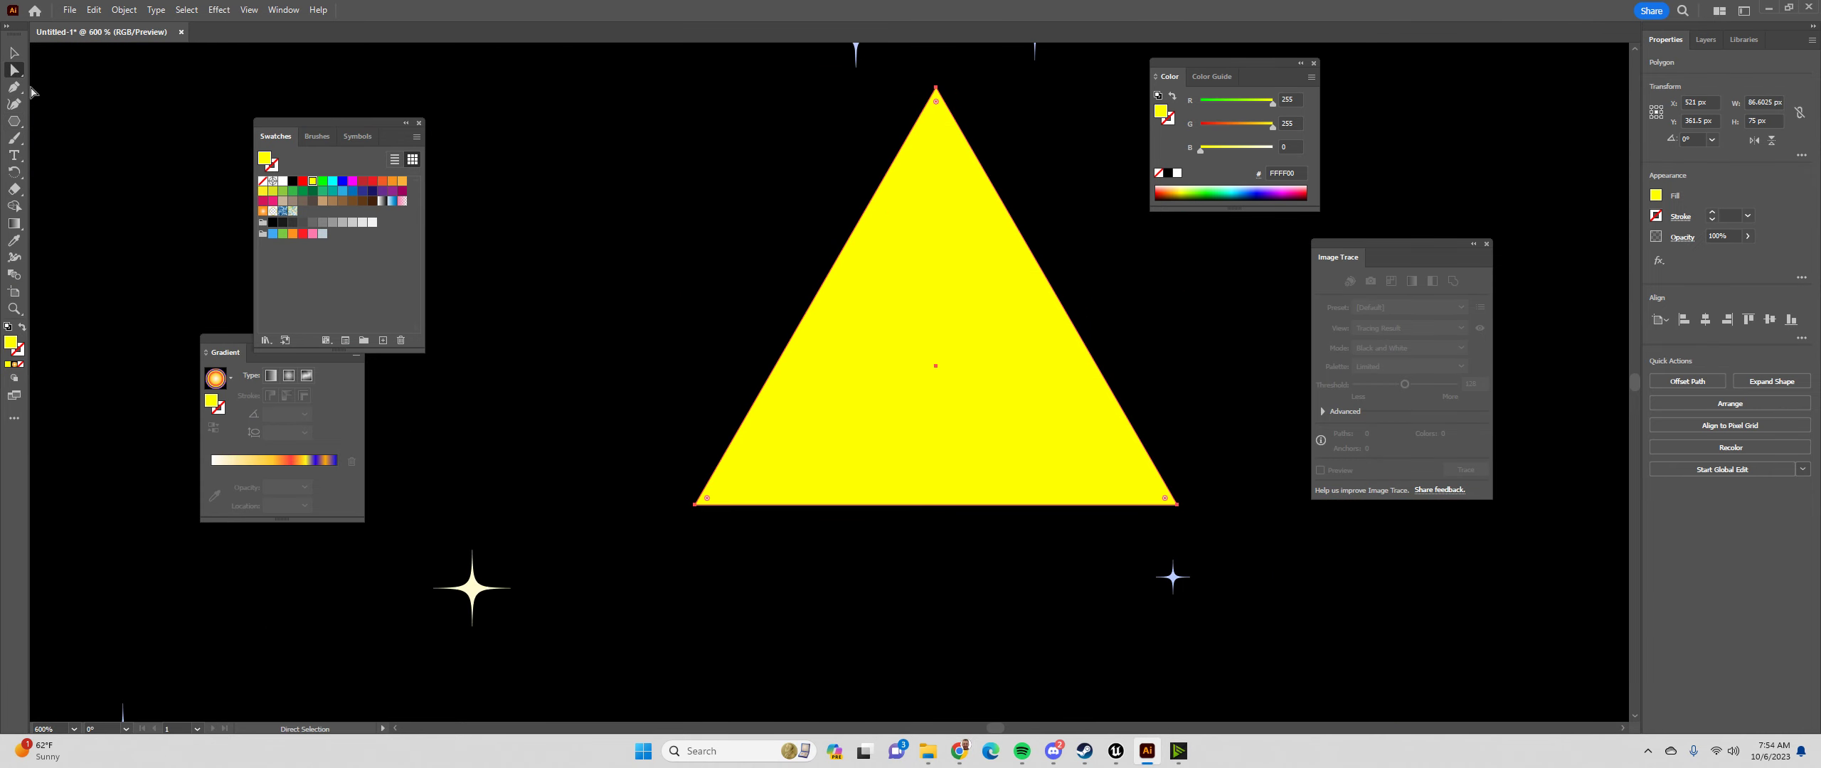
{"action": "left_click", "coordinate": [936, 88]}
{"action": "mouse_move", "coordinate": [936, 102]}
{"action": "left_mouse_down"}
{"action": "mouse_move", "coordinate": [938, 147]}
{"action": "mouse_move", "coordinate": [937, 112]}
{"action": "left_mouse_up"}
Compare with the rocket reference and draw a rectangle about 86 x 115 px directly below the triangle as the rocket's body
{"action": "key", "text": "alt+Tab"}
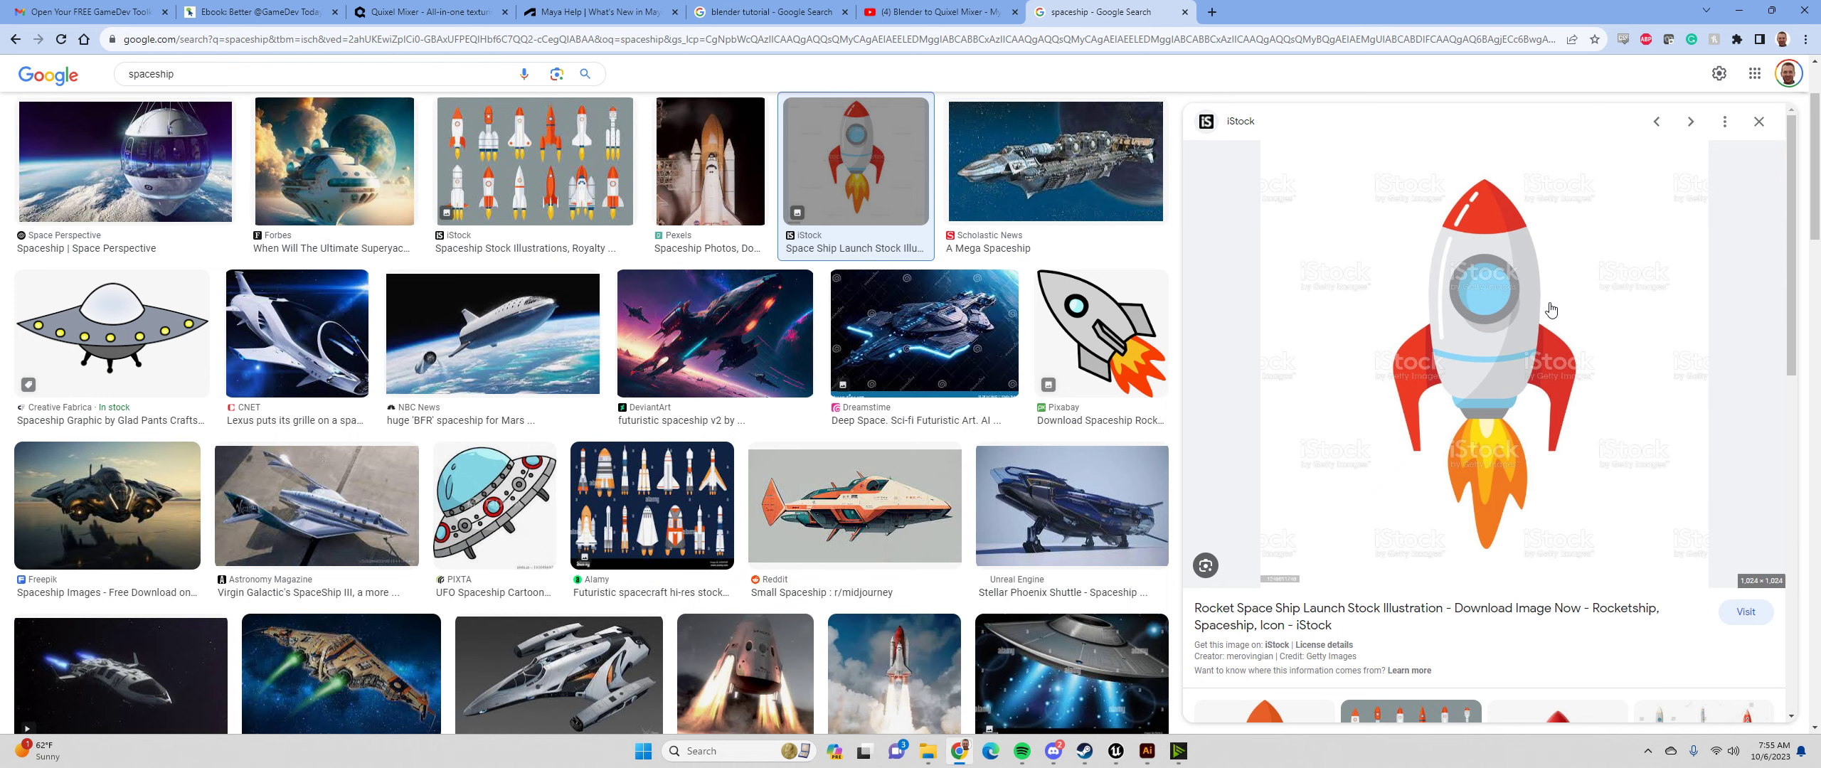
{"action": "key", "text": "alt+Tab"}
{"action": "left_click_drag", "start_coordinate": [935, 395], "coordinate": [876, 326]}
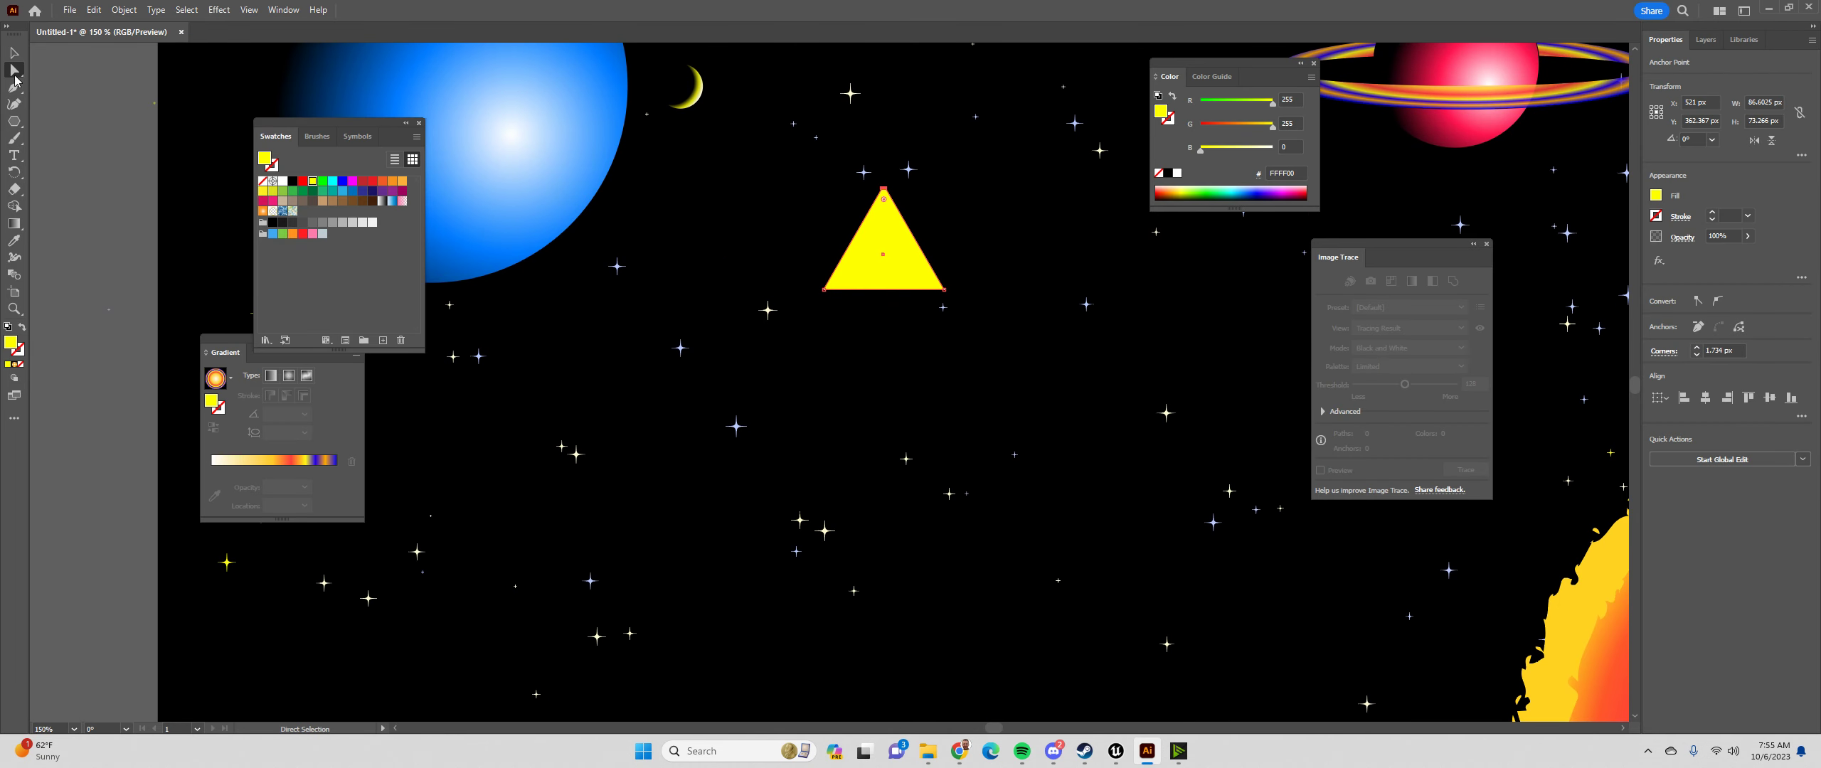
{"action": "left_click_drag", "start_coordinate": [14, 121], "coordinate": [60, 127]}
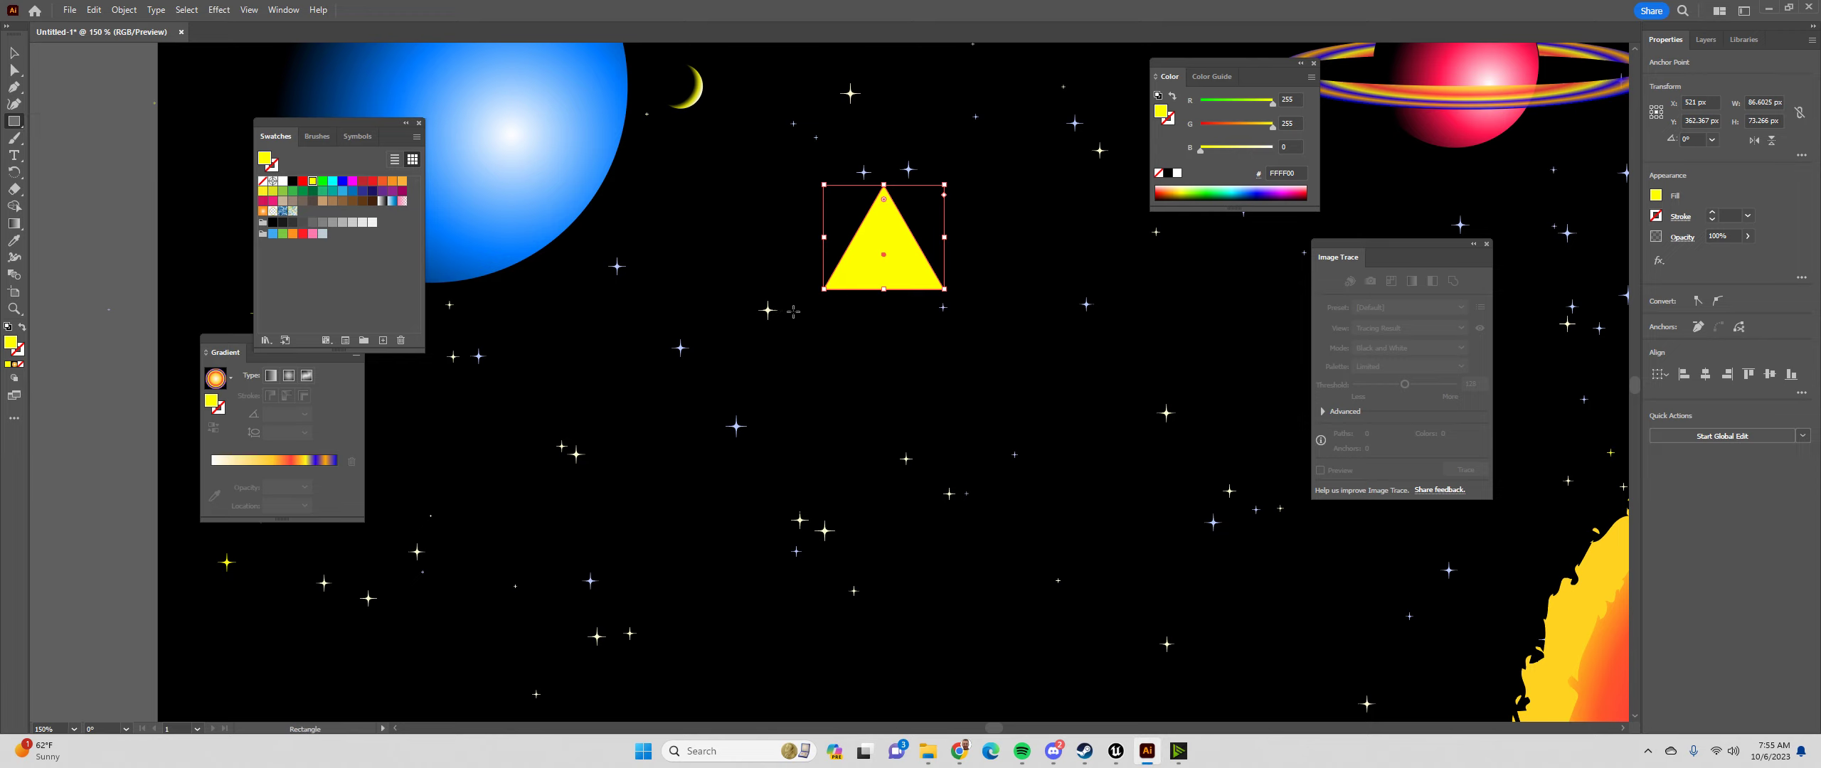
{"action": "left_click_drag", "start_coordinate": [823, 450], "coordinate": [944, 288]}
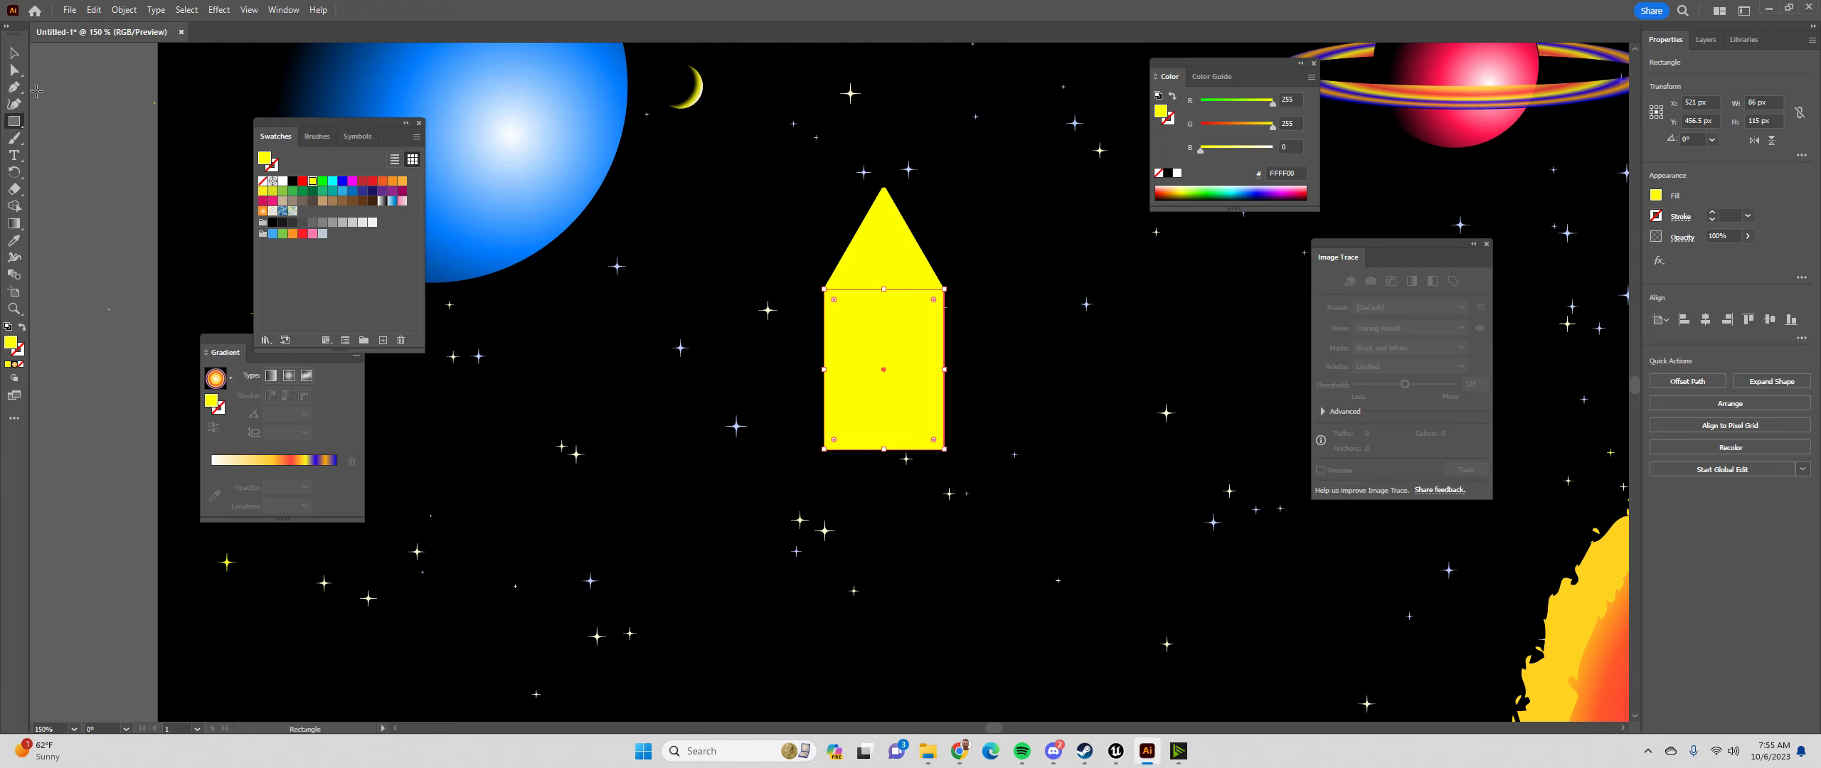
Round the two bottom corners of the rocket's rectangular body
{"action": "left_click", "coordinate": [15, 71]}
{"action": "left_click_drag", "start_coordinate": [1010, 428], "coordinate": [921, 426]}
{"action": "key", "text": "v"}
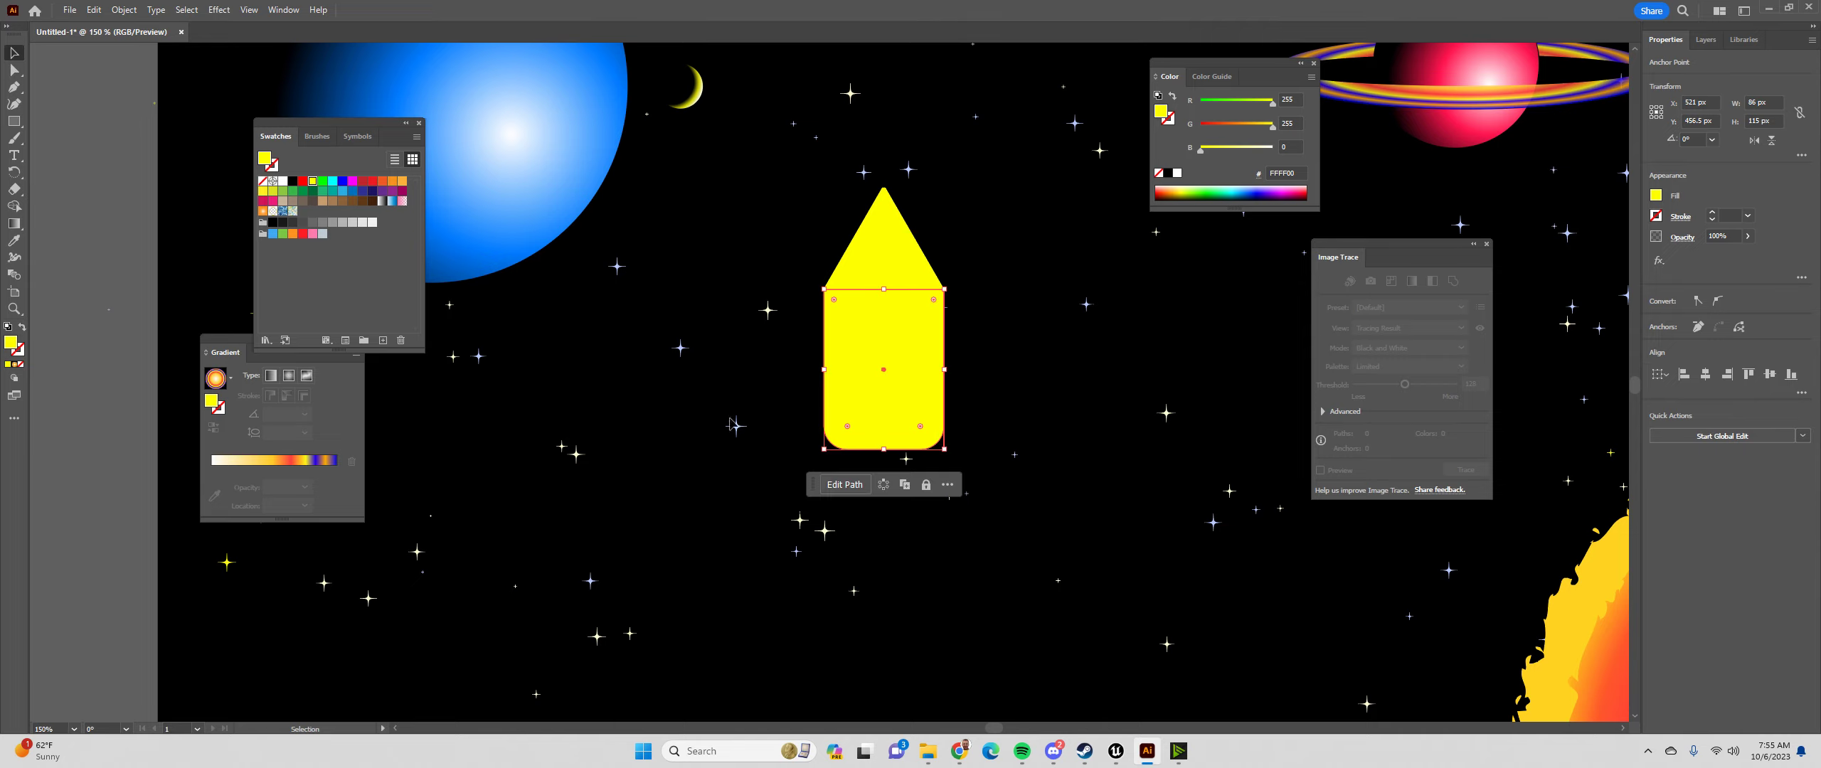
Lengthen the rocket's rectangular body downward to 156 px high and compare it with the rocket reference
{"action": "left_click_drag", "start_coordinate": [883, 450], "coordinate": [883, 506]}
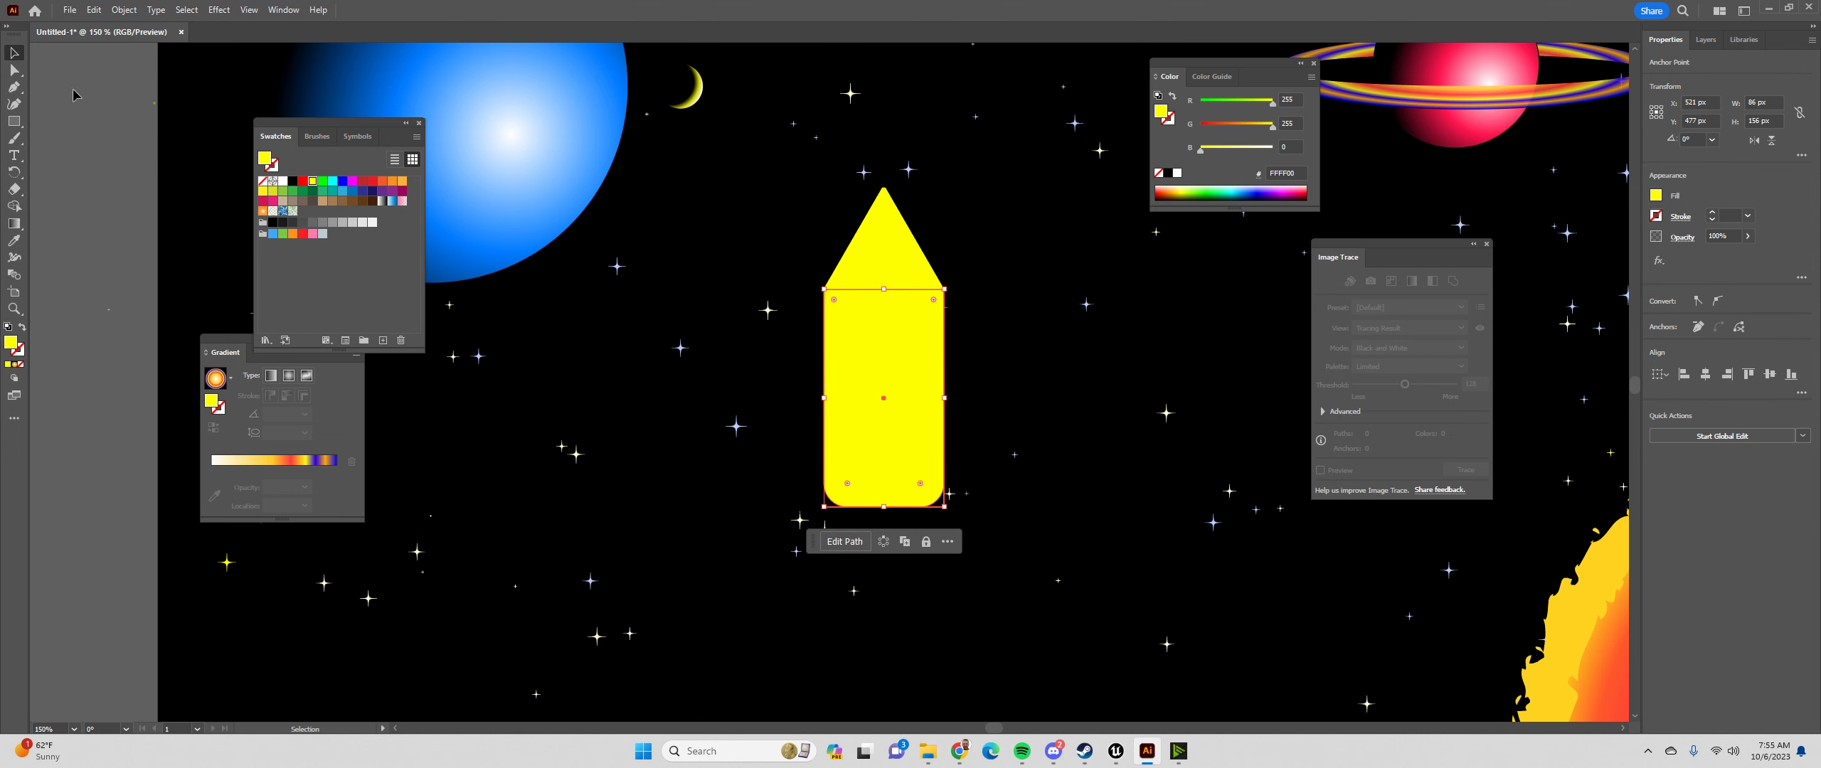
{"action": "key", "text": "alt+Tab"}
{"action": "key", "text": "alt+Tab"}
Move the anchor points of the body's rounded lower-left corner about 15 px inward to taper that side
{"action": "left_click", "coordinate": [17, 71]}
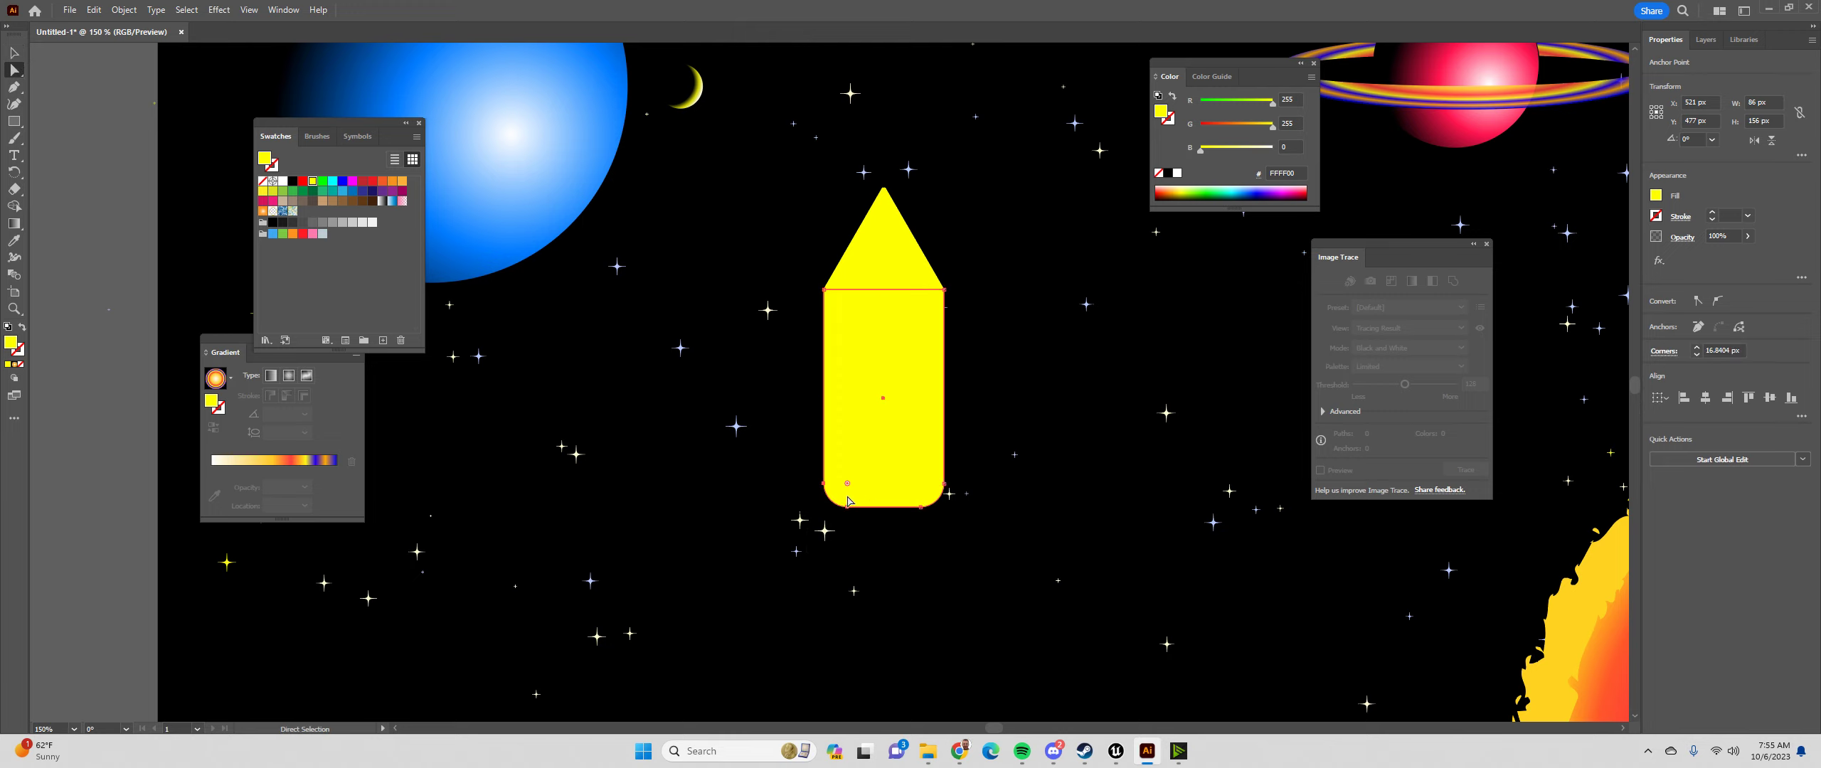
{"action": "key", "text": "ctrl+Right"}
{"action": "key", "text": "ctrl+Right"}
{"action": "key", "text": "ctrl+Right"}
{"action": "key", "text": "ctrl+Right"}
{"action": "key", "text": "ctrl+Right"}
{"action": "key", "text": "ctrl+Right"}
{"action": "key", "text": "ctrl+Right"}
{"action": "key", "text": "ctrl+Right"}
{"action": "key", "text": "ctrl+Right"}
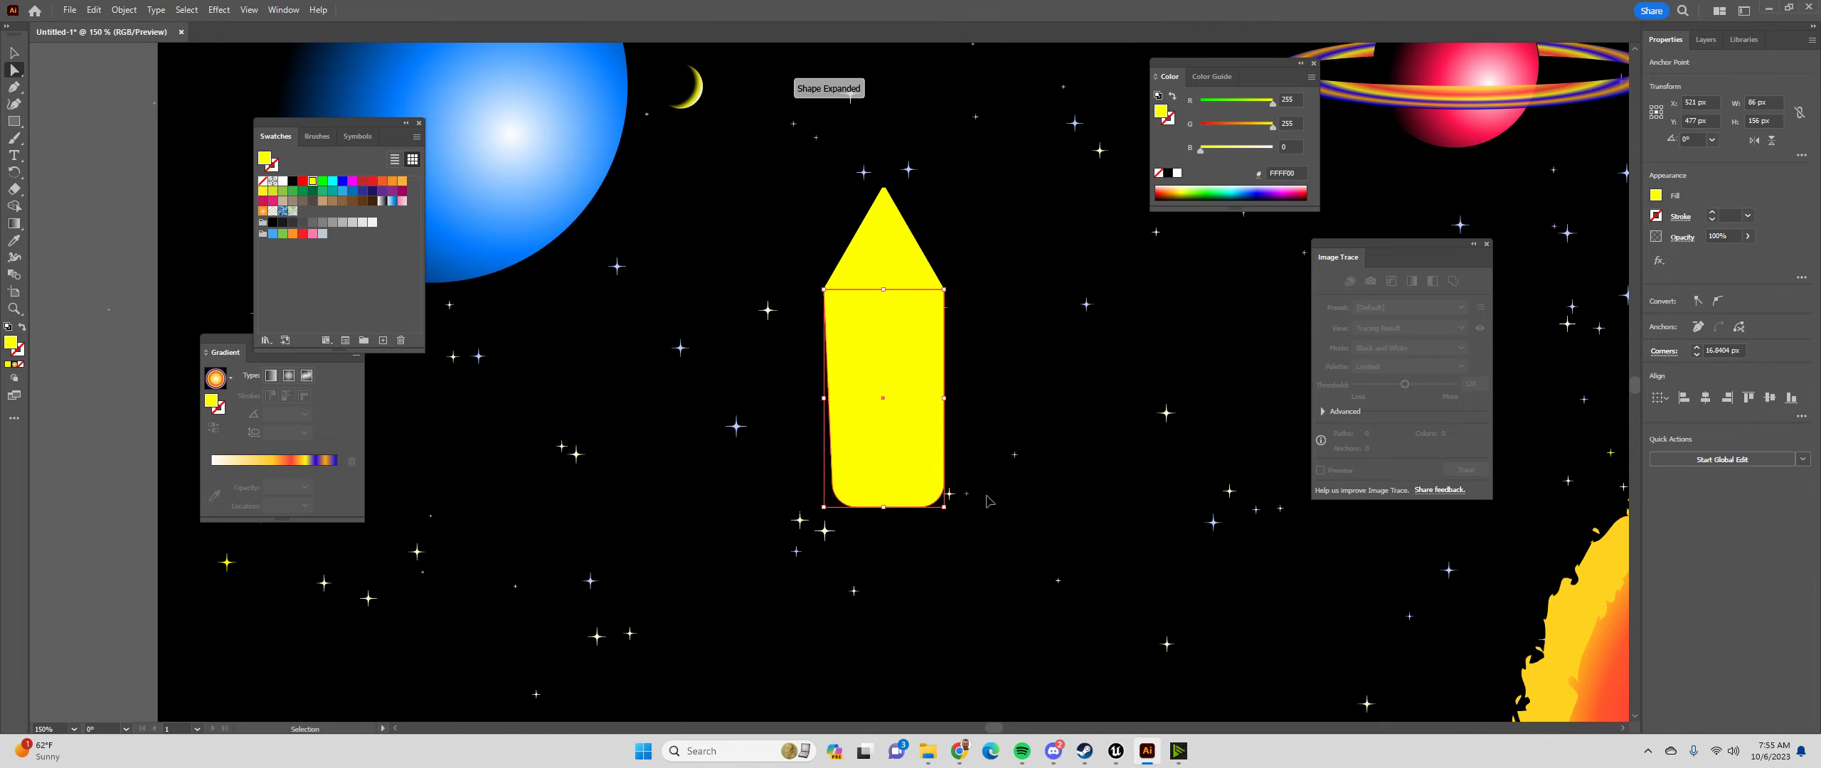
{"action": "key", "text": "Right"}
{"action": "key", "text": "Right"}
{"action": "key", "text": "Right"}
{"action": "key", "text": "Right"}
{"action": "key", "text": "Right"}
{"action": "key", "text": "Right"}
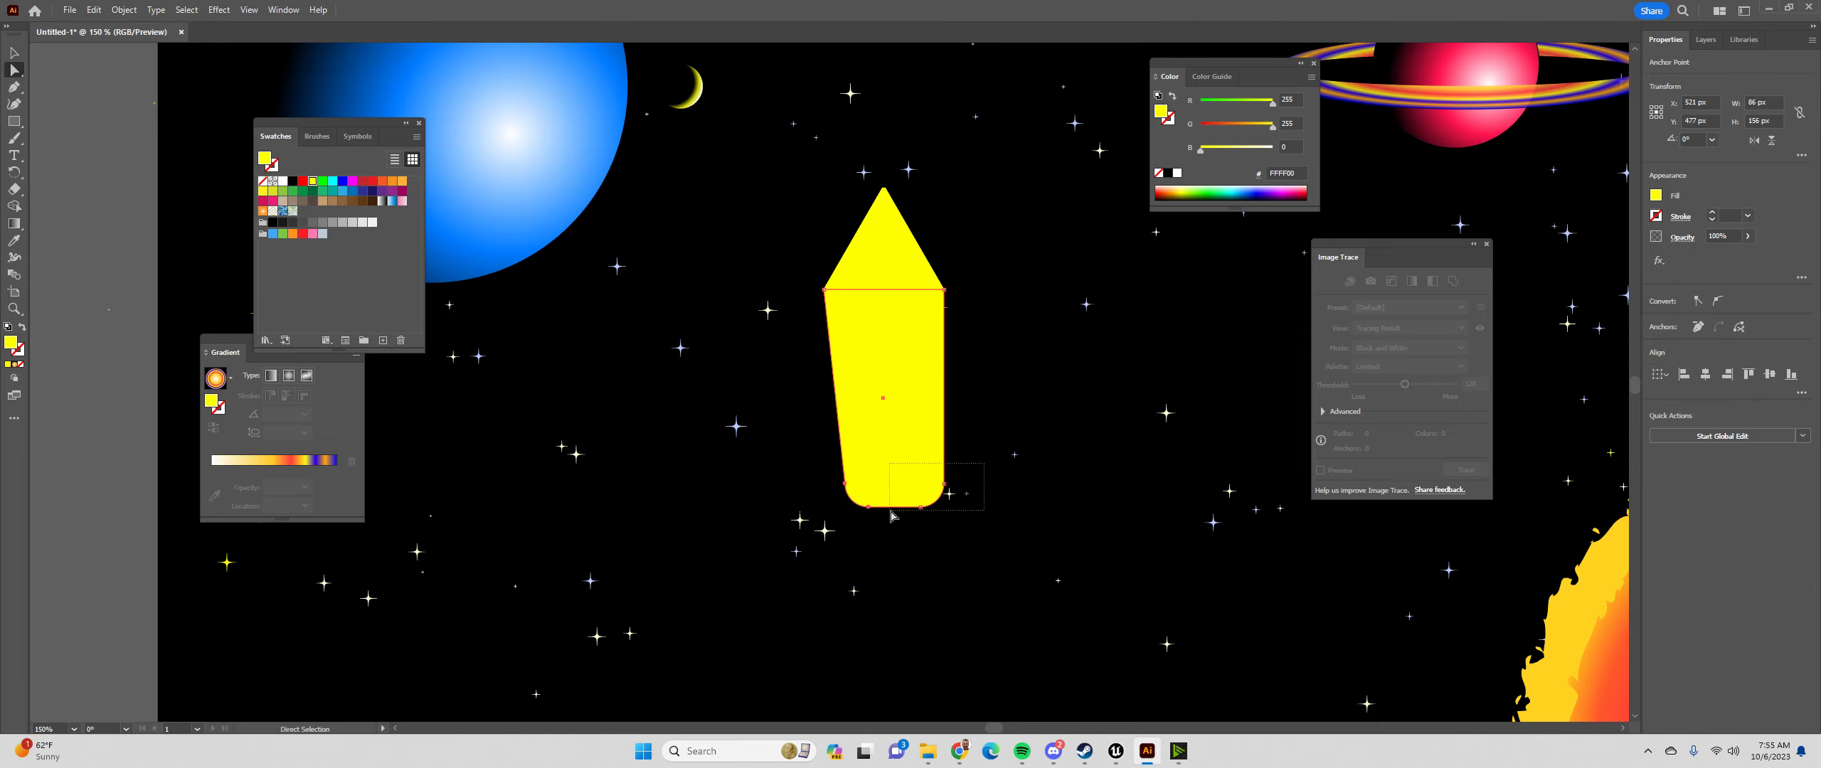
Taper the body's other side by moving its lower-right corner points about 15 px inward, then check the rocket reference
{"action": "key", "text": "Left"}
{"action": "key", "text": "Left"}
{"action": "key", "text": "Left"}
{"action": "key", "text": "Left"}
{"action": "key", "text": "Left"}
{"action": "key", "text": "Left"}
{"action": "key", "text": "Left"}
{"action": "key", "text": "Left"}
{"action": "key", "text": "Left"}
{"action": "key", "text": "Left"}
{"action": "key", "text": "Left"}
{"action": "key", "text": "Left"}
{"action": "key", "text": "Left"}
{"action": "key", "text": "Left"}
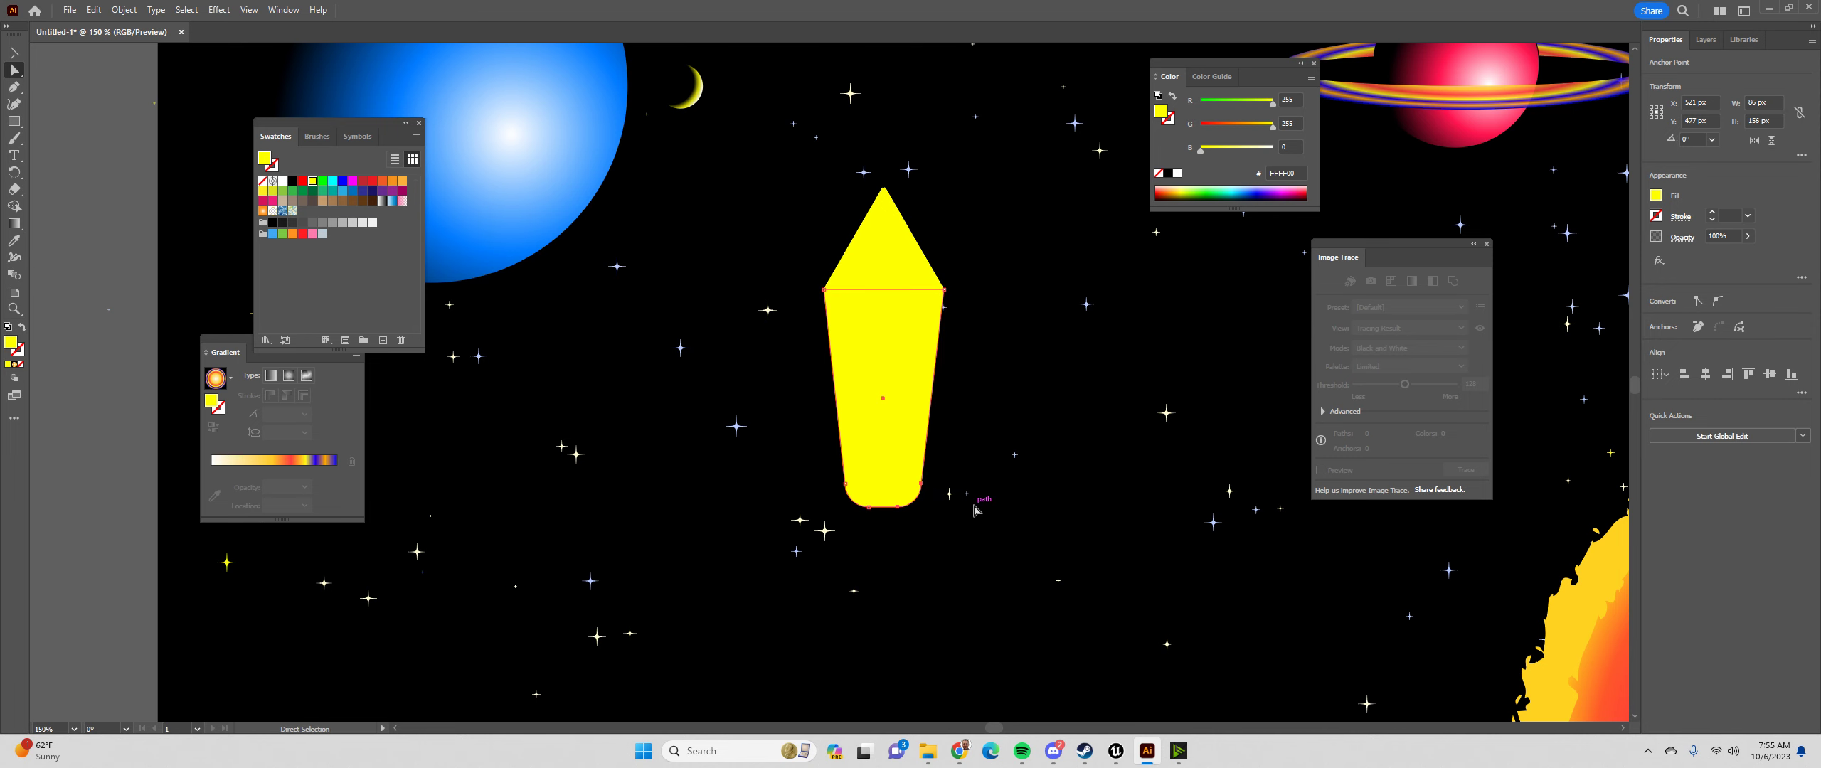
{"action": "left_click", "coordinate": [998, 518]}
{"action": "key", "text": "alt+Tab"}
{"action": "key", "text": "alt+Tab"}
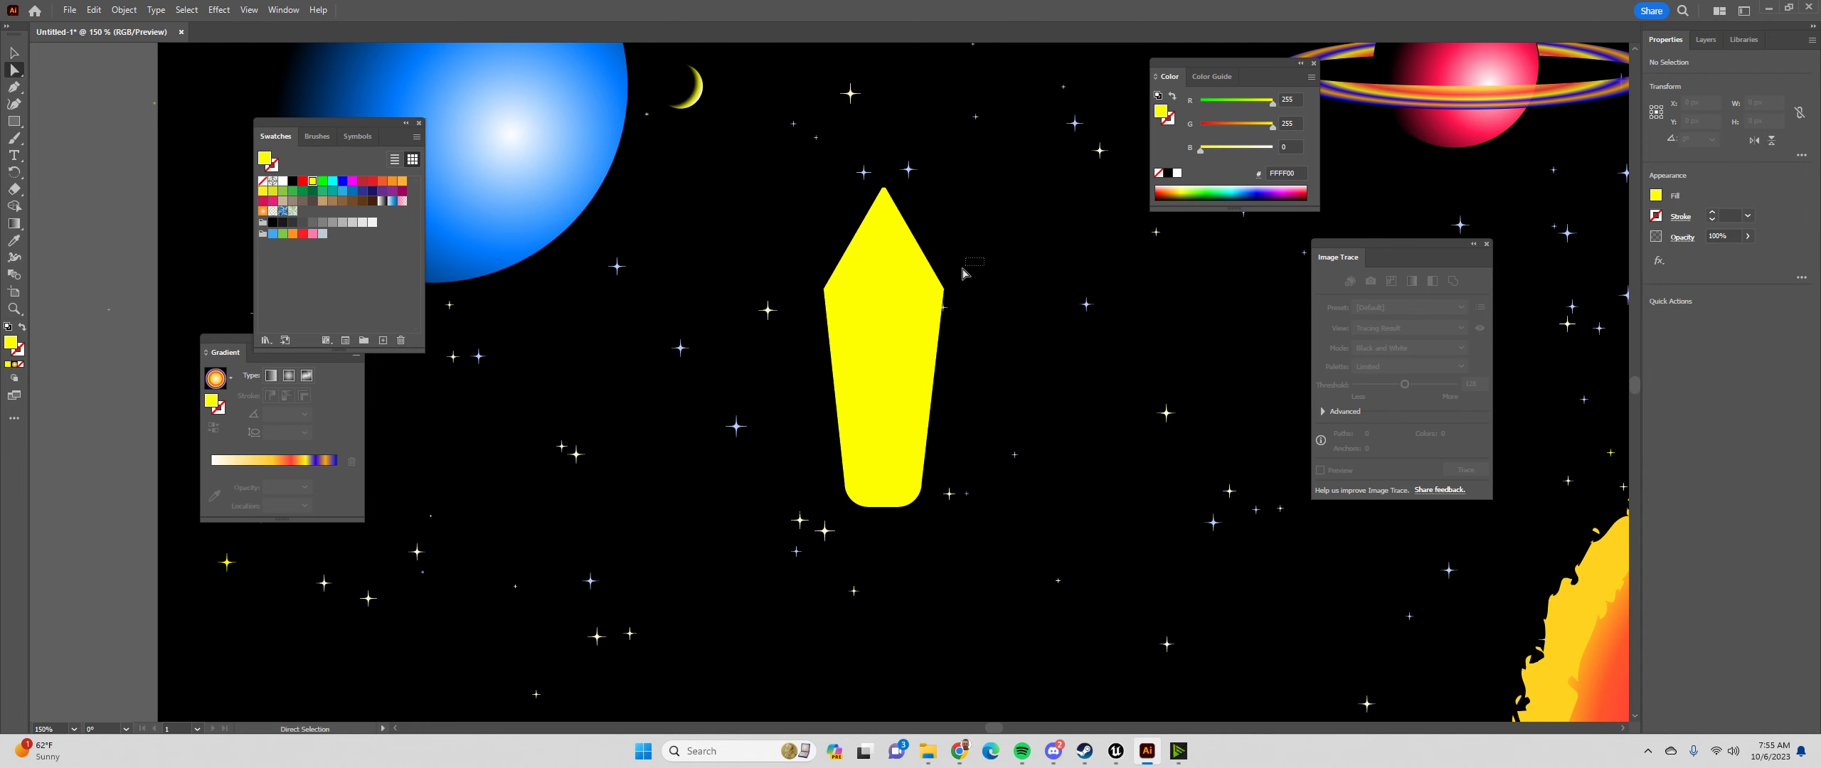
Merge the triangular nose and the tapered body into one shape with the Shape Builder
{"action": "left_click", "coordinate": [885, 317]}
{"action": "key", "text": "v"}
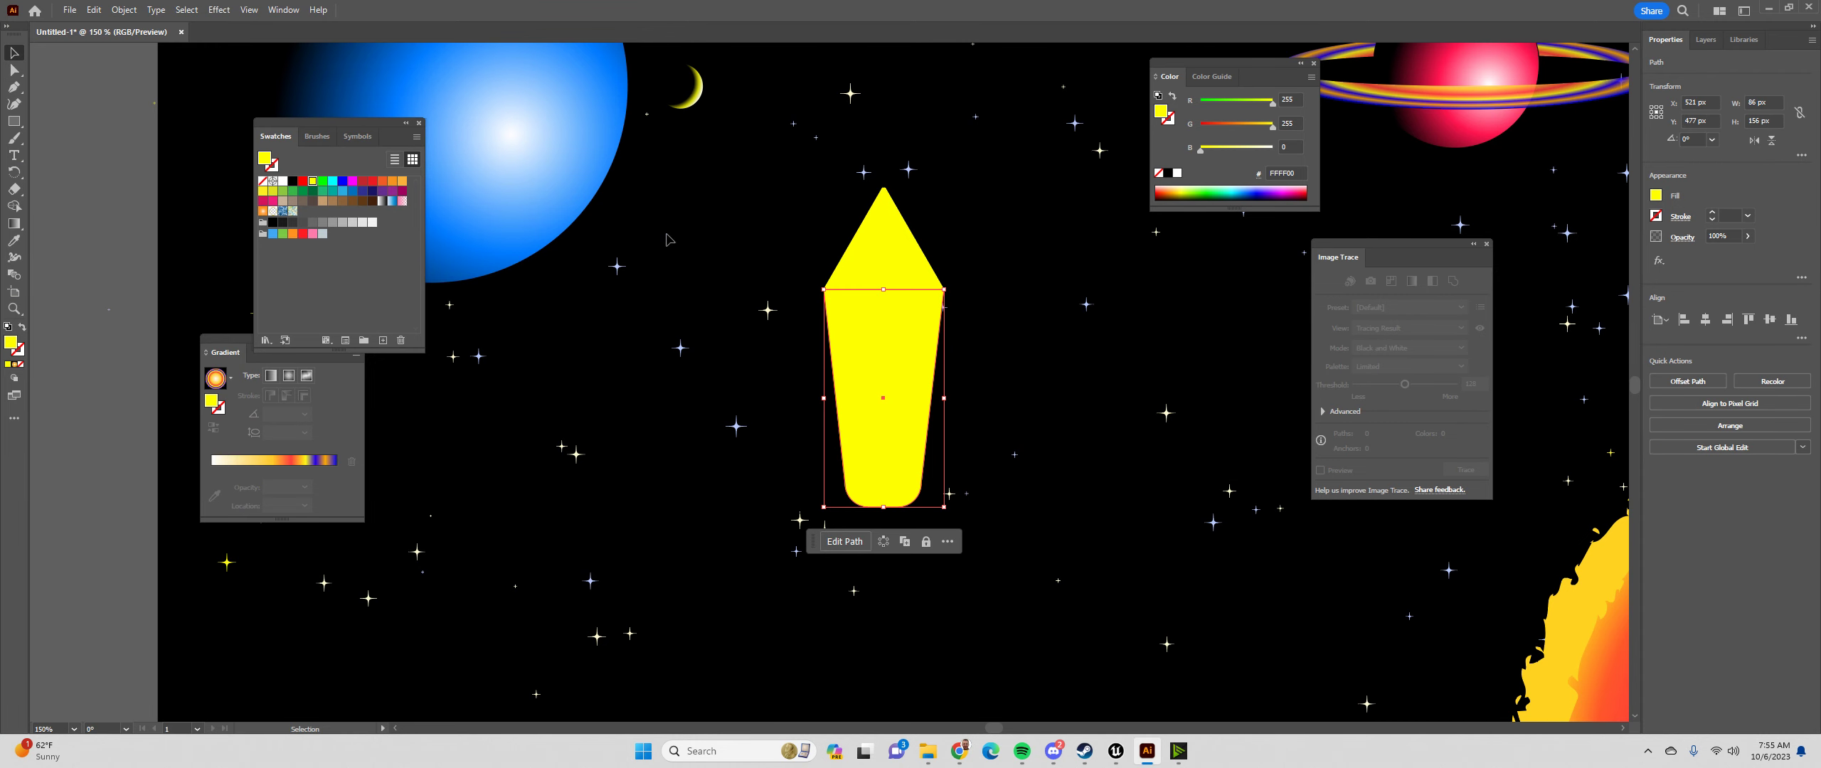
{"action": "left_click", "coordinate": [884, 242]}
{"action": "left_click", "coordinate": [920, 348], "text": "shift"}
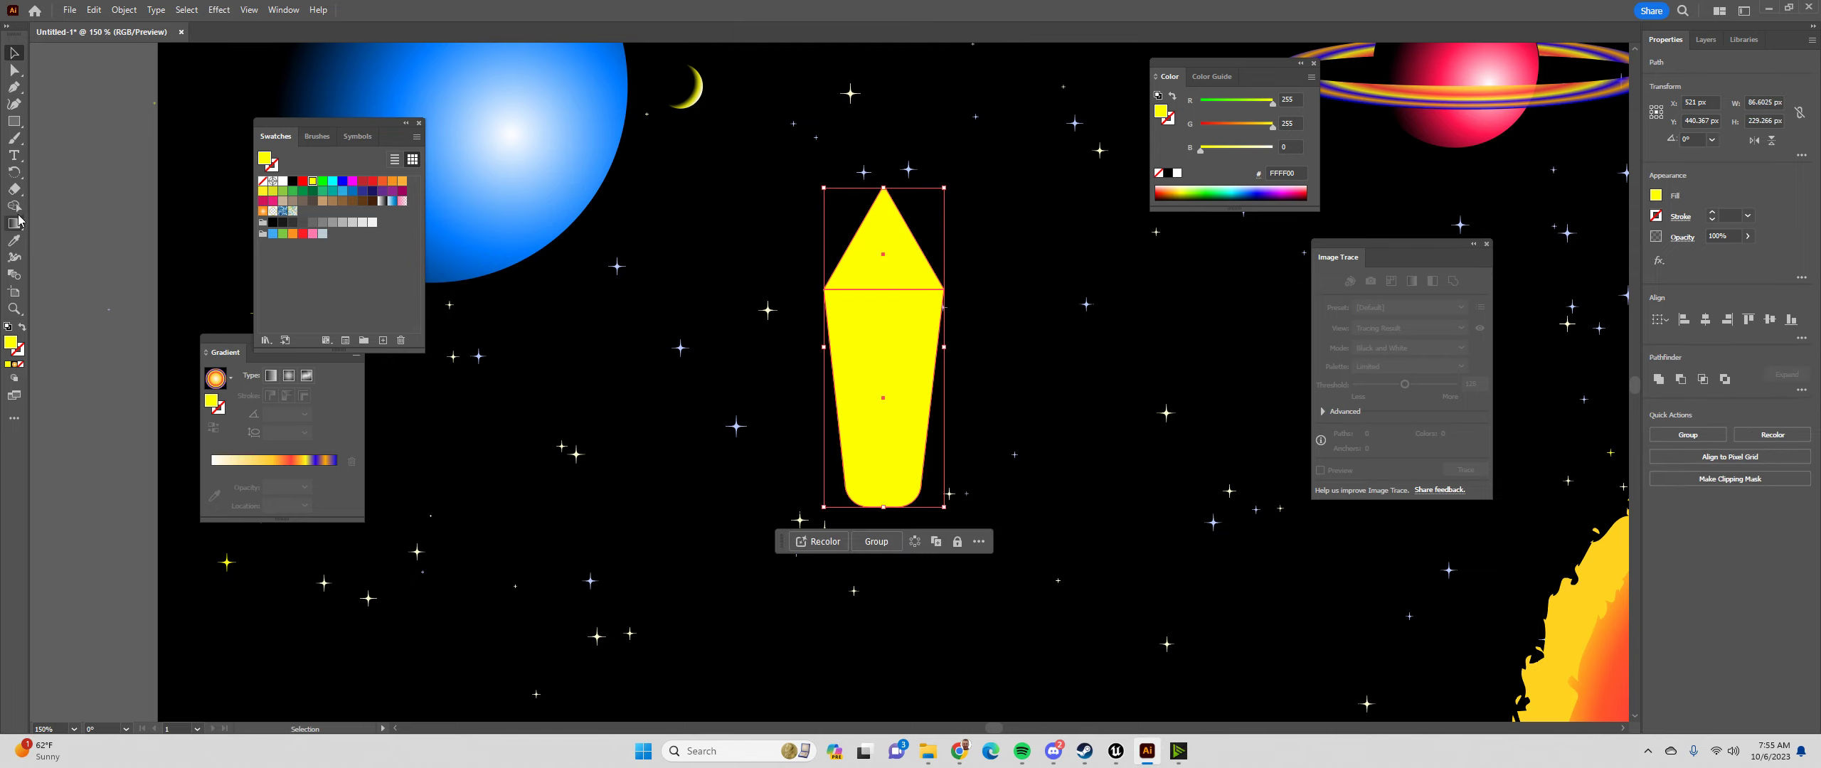
{"action": "left_click", "coordinate": [13, 207]}
{"action": "left_click_drag", "start_coordinate": [899, 266], "coordinate": [914, 356]}
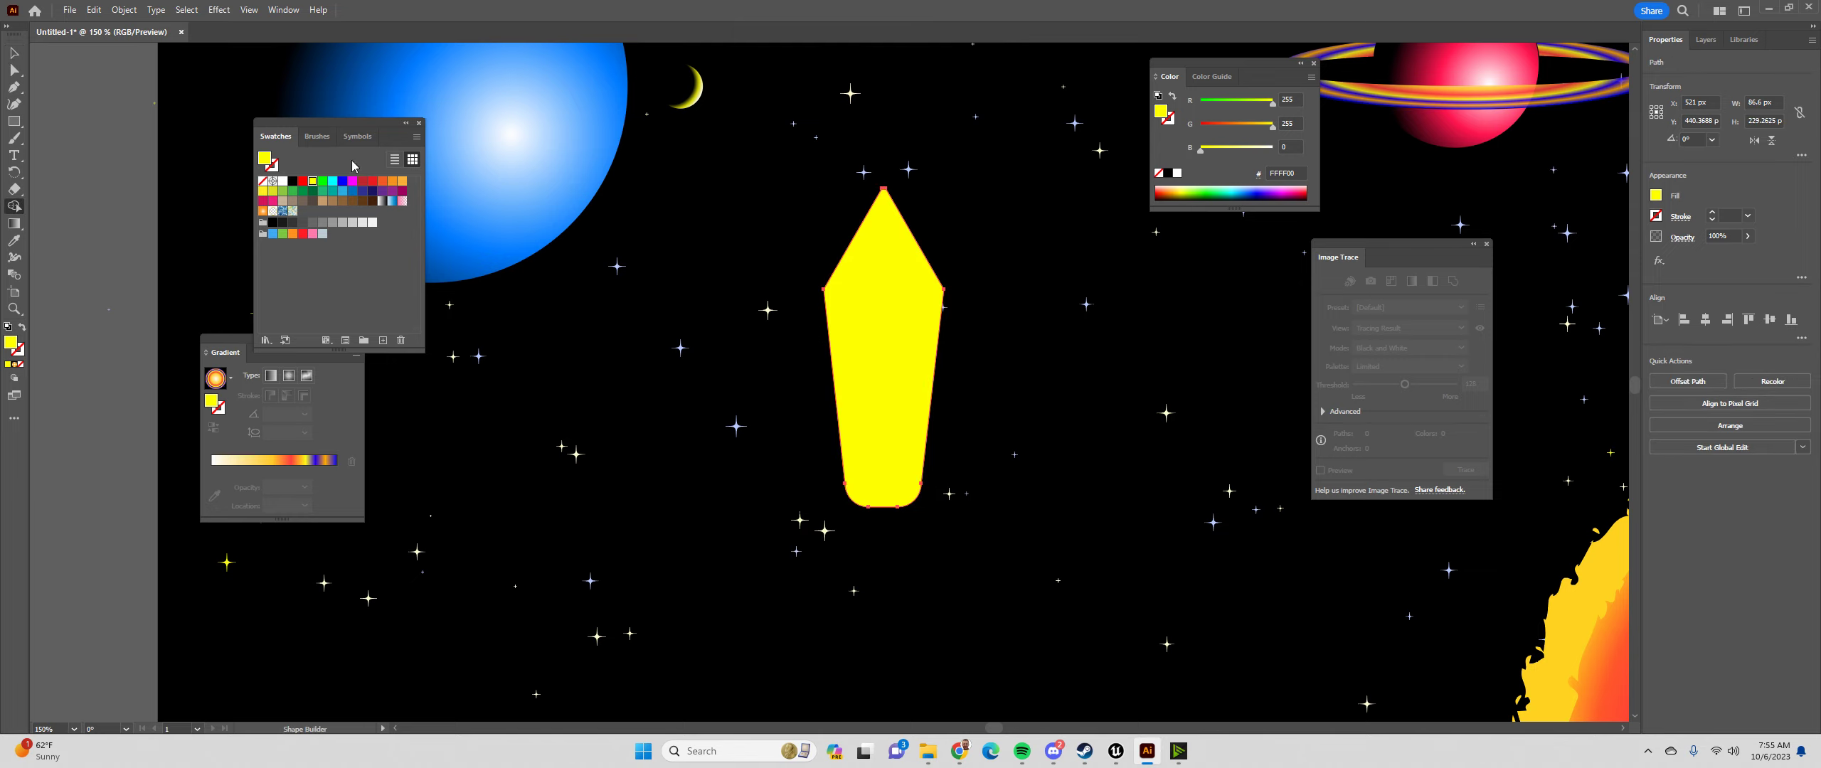
Select the anchor point at the rocket's right shoulder and compare the outline with the rocket reference
{"action": "left_click", "coordinate": [14, 69]}
{"action": "left_click_drag", "start_coordinate": [806, 276], "coordinate": [993, 310]}
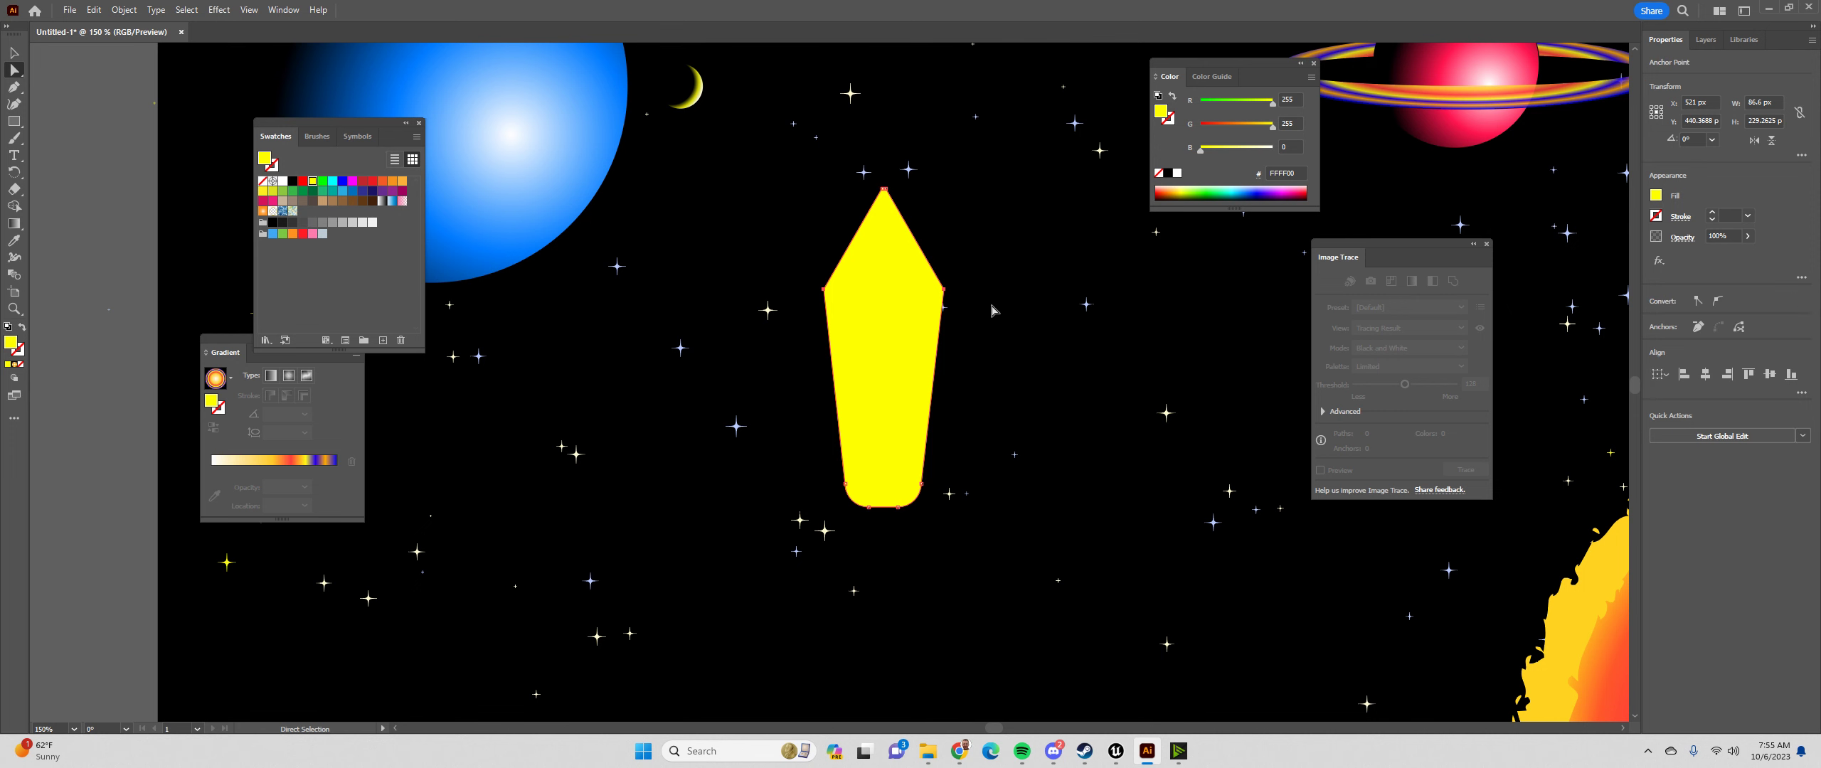
{"action": "left_click", "coordinate": [943, 291]}
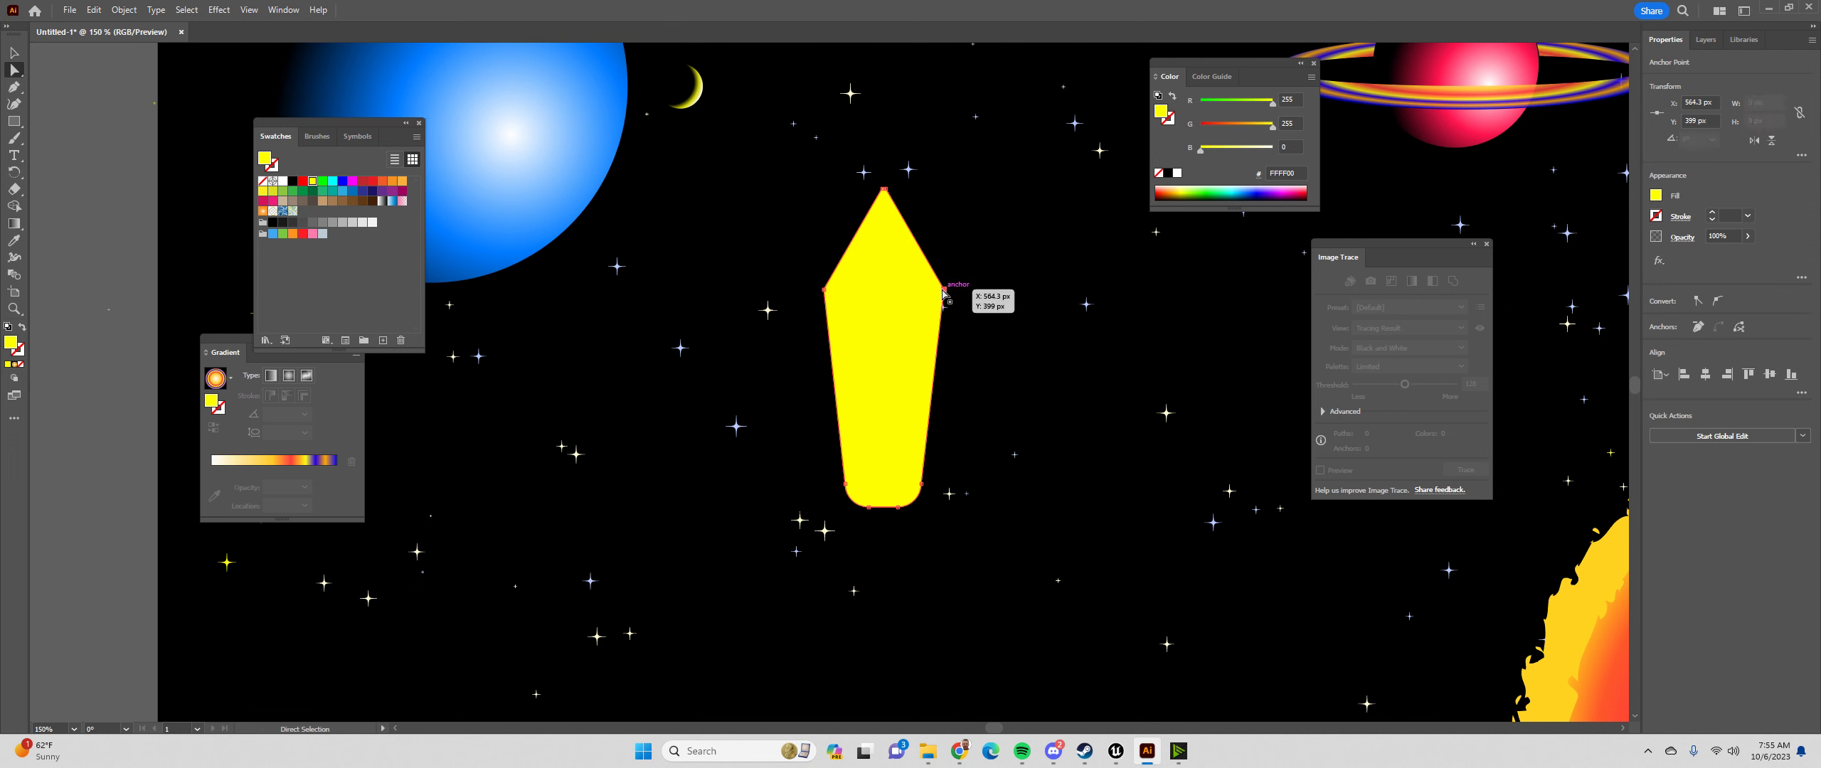
{"action": "key", "text": "alt+Tab"}
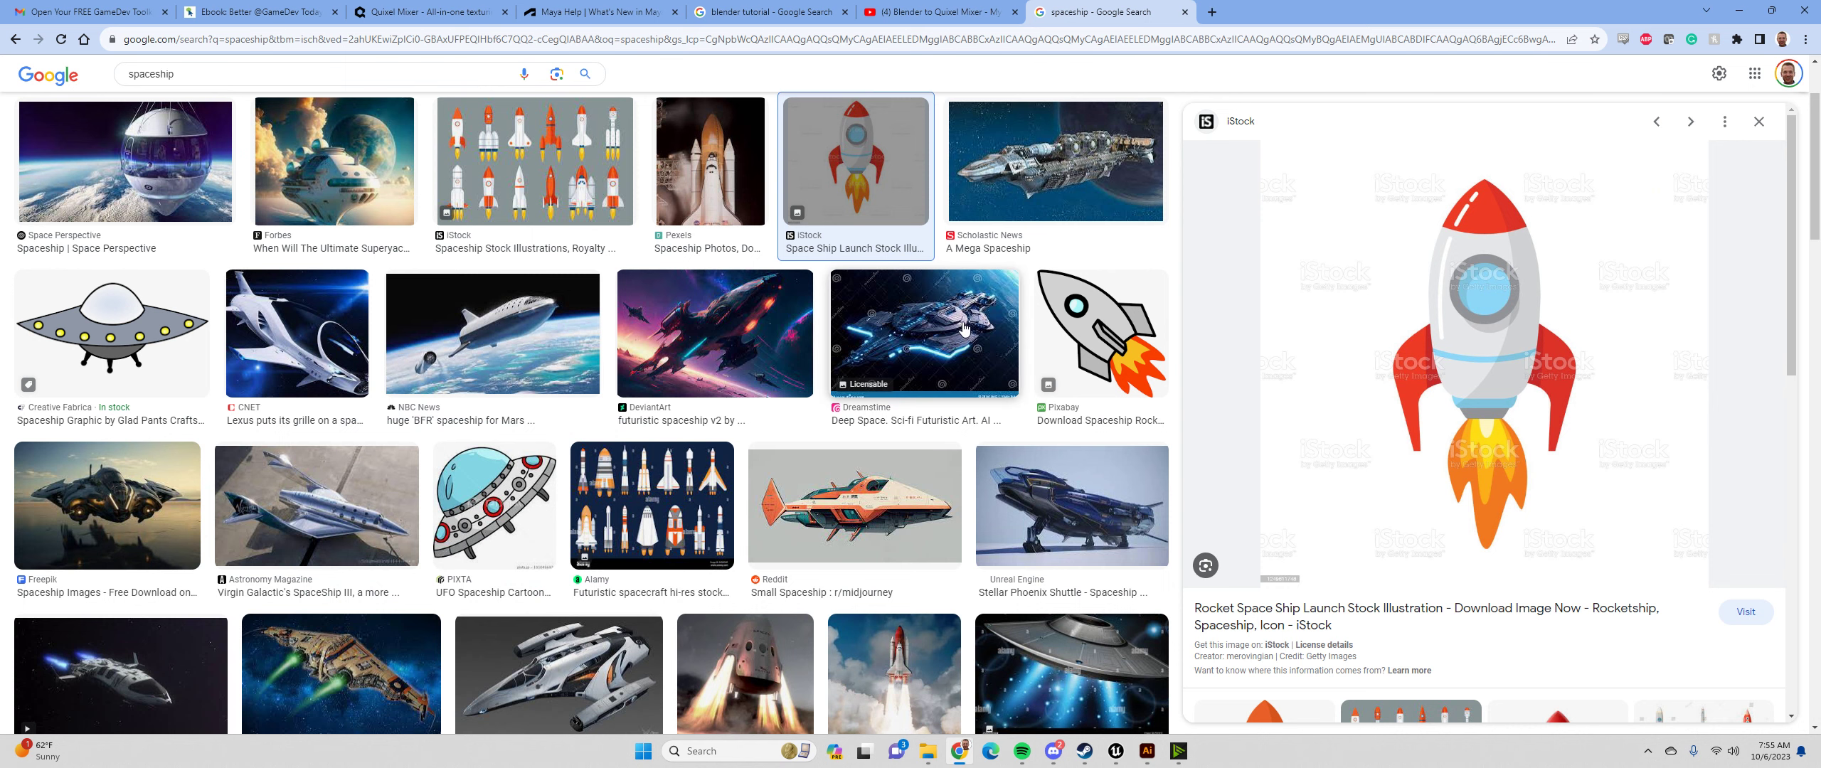
{"action": "key", "text": "alt+Tab"}
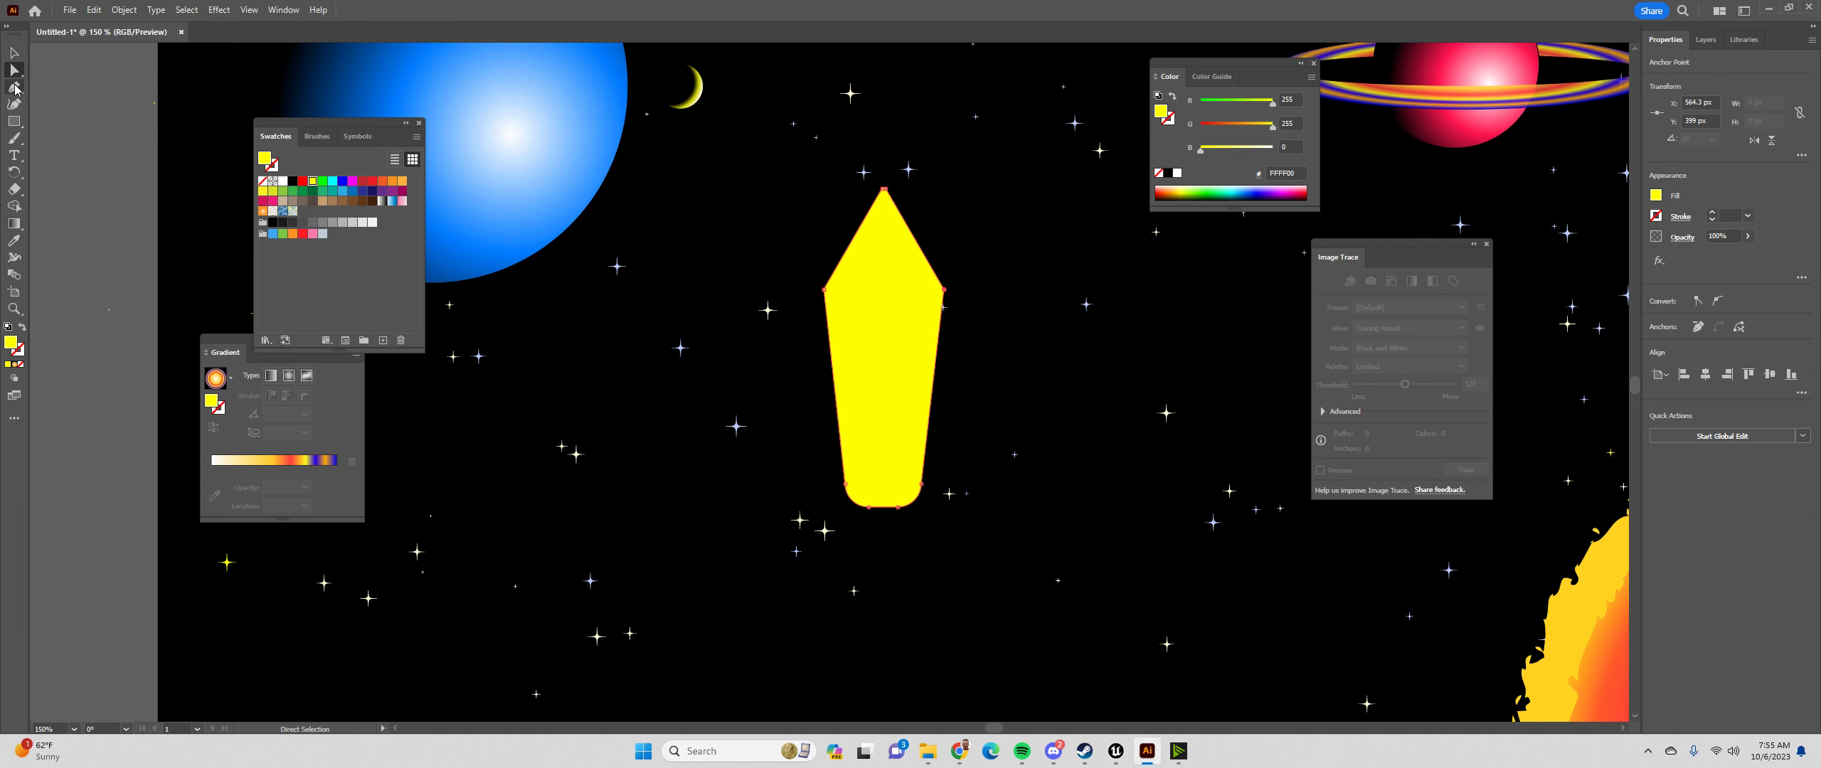
Draw a small rectangle, round its corners, rotate it 45° and place it as a fin on the rocket's lower left side
{"action": "left_click", "coordinate": [15, 89]}
{"action": "left_click", "coordinate": [15, 120]}
{"action": "mouse_move", "coordinate": [787, 402]}
{"action": "left_mouse_down"}
{"action": "mouse_move", "coordinate": [899, 437]}
{"action": "mouse_move", "coordinate": [807, 418]}
{"action": "left_mouse_up"}
{"action": "left_click", "coordinate": [14, 54]}
{"action": "left_click_drag", "start_coordinate": [866, 398], "coordinate": [841, 374]}
{"action": "left_click_drag", "start_coordinate": [826, 420], "coordinate": [829, 447]}
Copy the left fin to the rocket's lower right side and reflect the copy across the vertical axis
{"action": "left_click_drag", "start_coordinate": [840, 436], "coordinate": [960, 437]}
{"action": "right_click", "coordinate": [955, 444]}
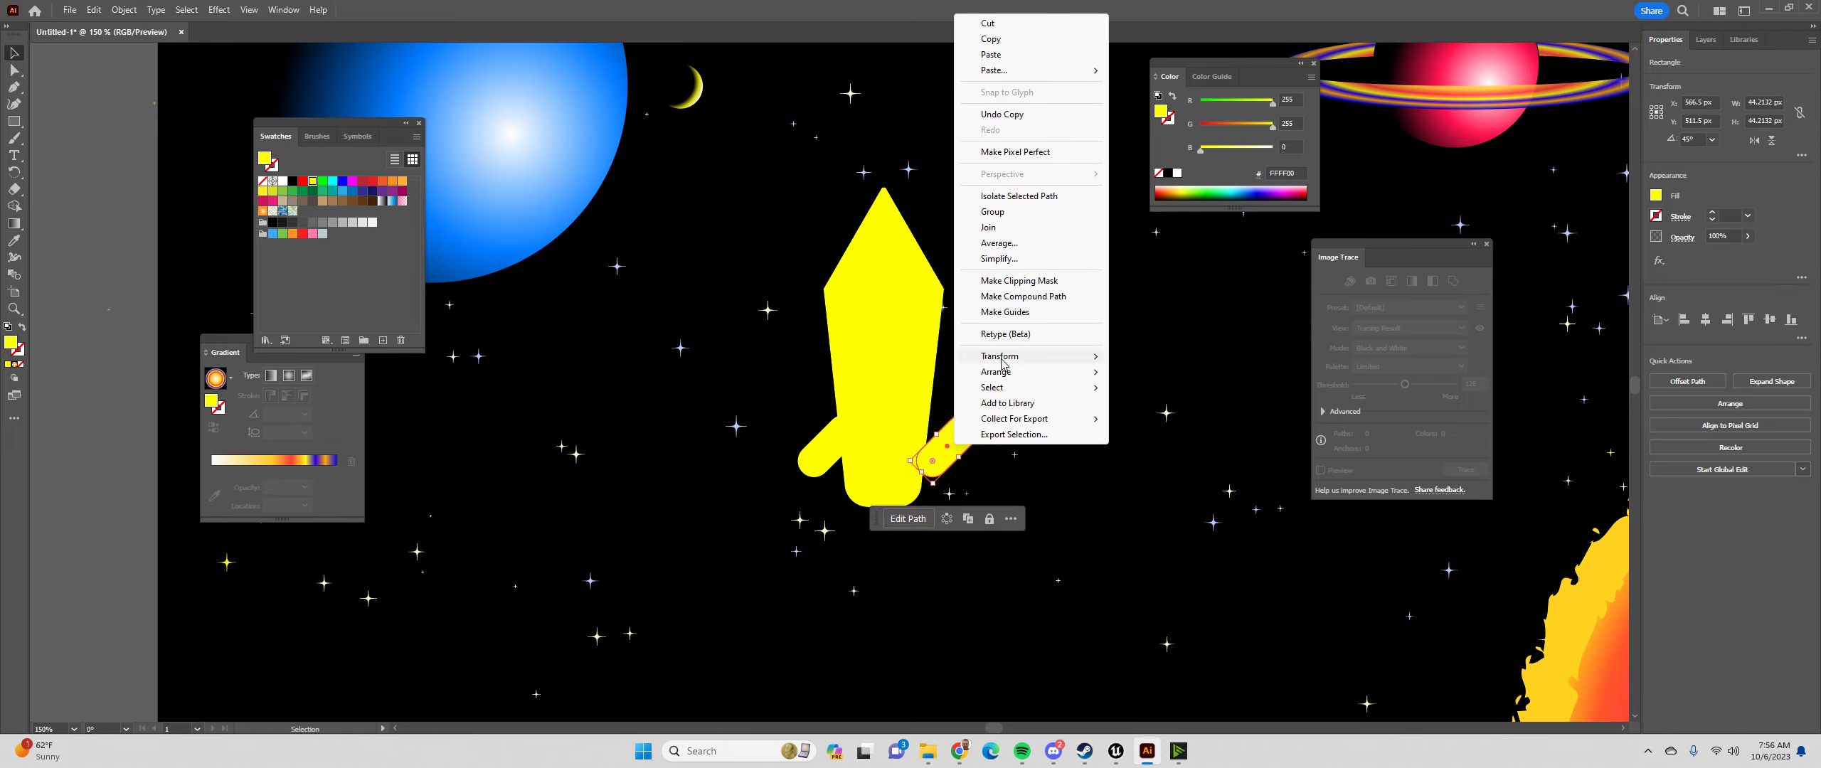
{"action": "mouse_move", "coordinate": [1010, 355]}
{"action": "left_click", "coordinate": [1147, 409]}
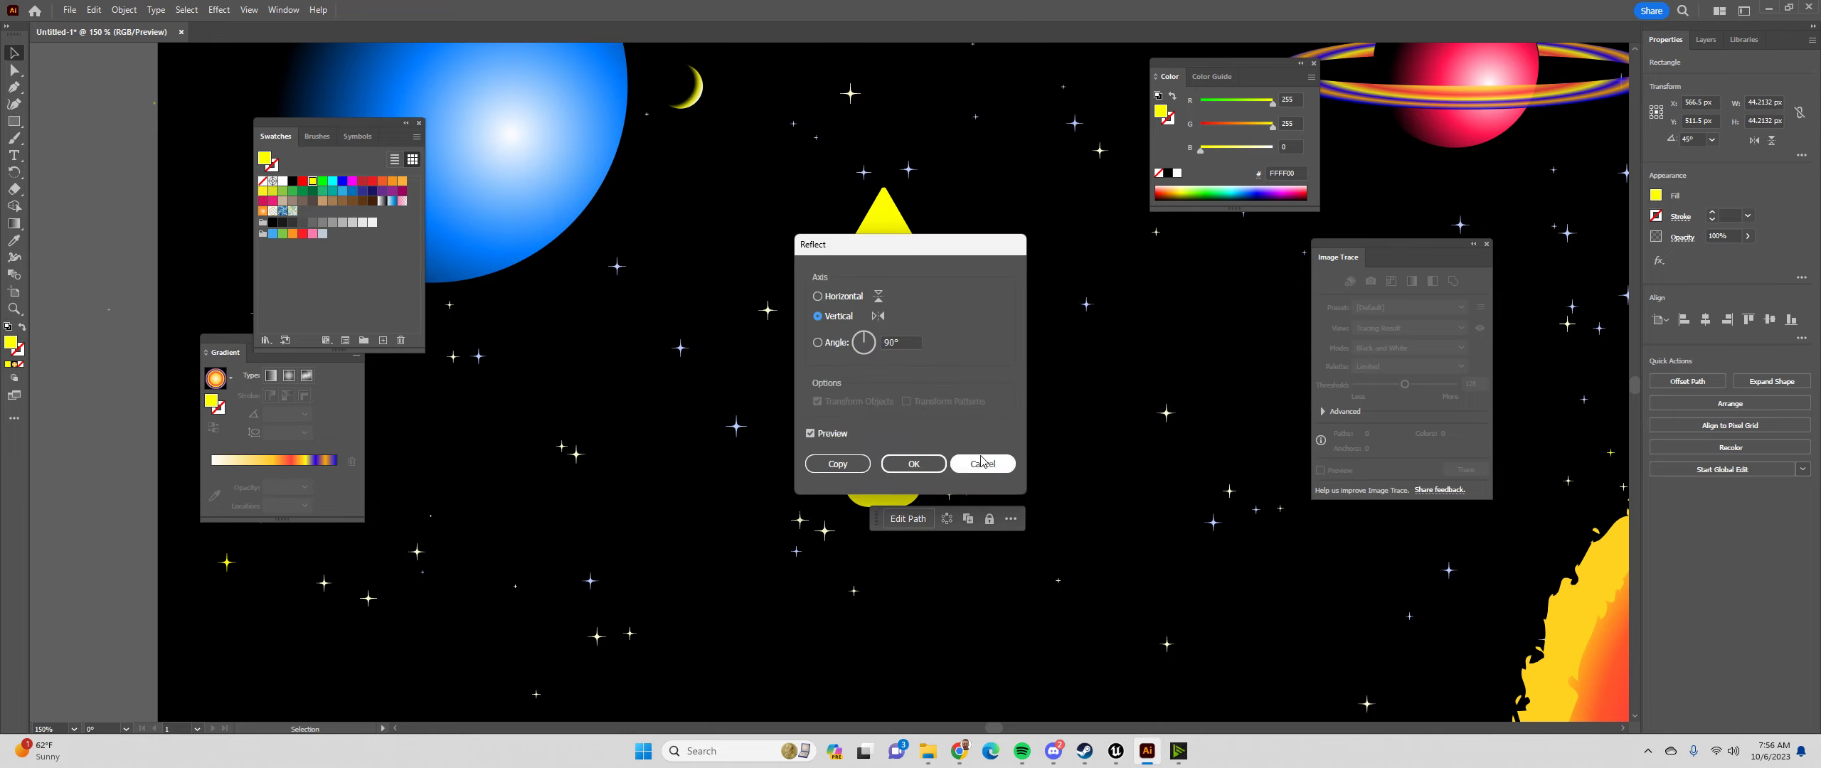
{"action": "left_click", "coordinate": [926, 462]}
{"action": "mouse_move", "coordinate": [944, 434]}
{"action": "left_mouse_down"}
{"action": "mouse_move", "coordinate": [931, 427]}
{"action": "mouse_move", "coordinate": [953, 426]}
{"action": "left_mouse_up"}
{"action": "key", "text": "ctrl+z"}
Check the rocket reference and draw an upright rectangle about 14 x 37 px extending down from the left fin's outer end
{"action": "key", "text": "alt+Tab"}
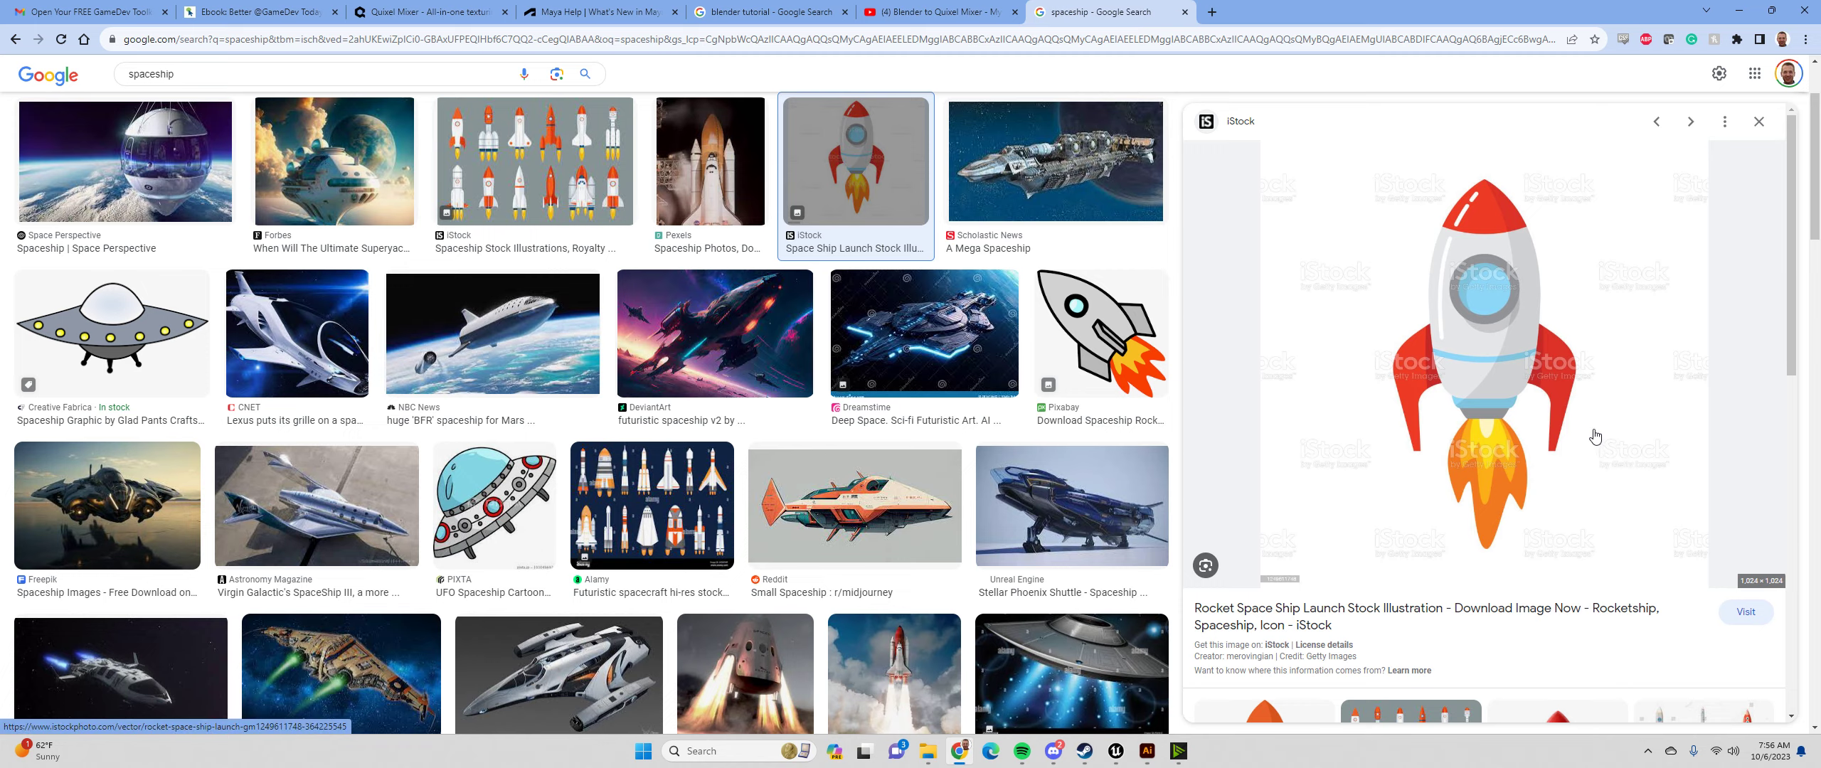
{"action": "key", "text": "alt+Tab"}
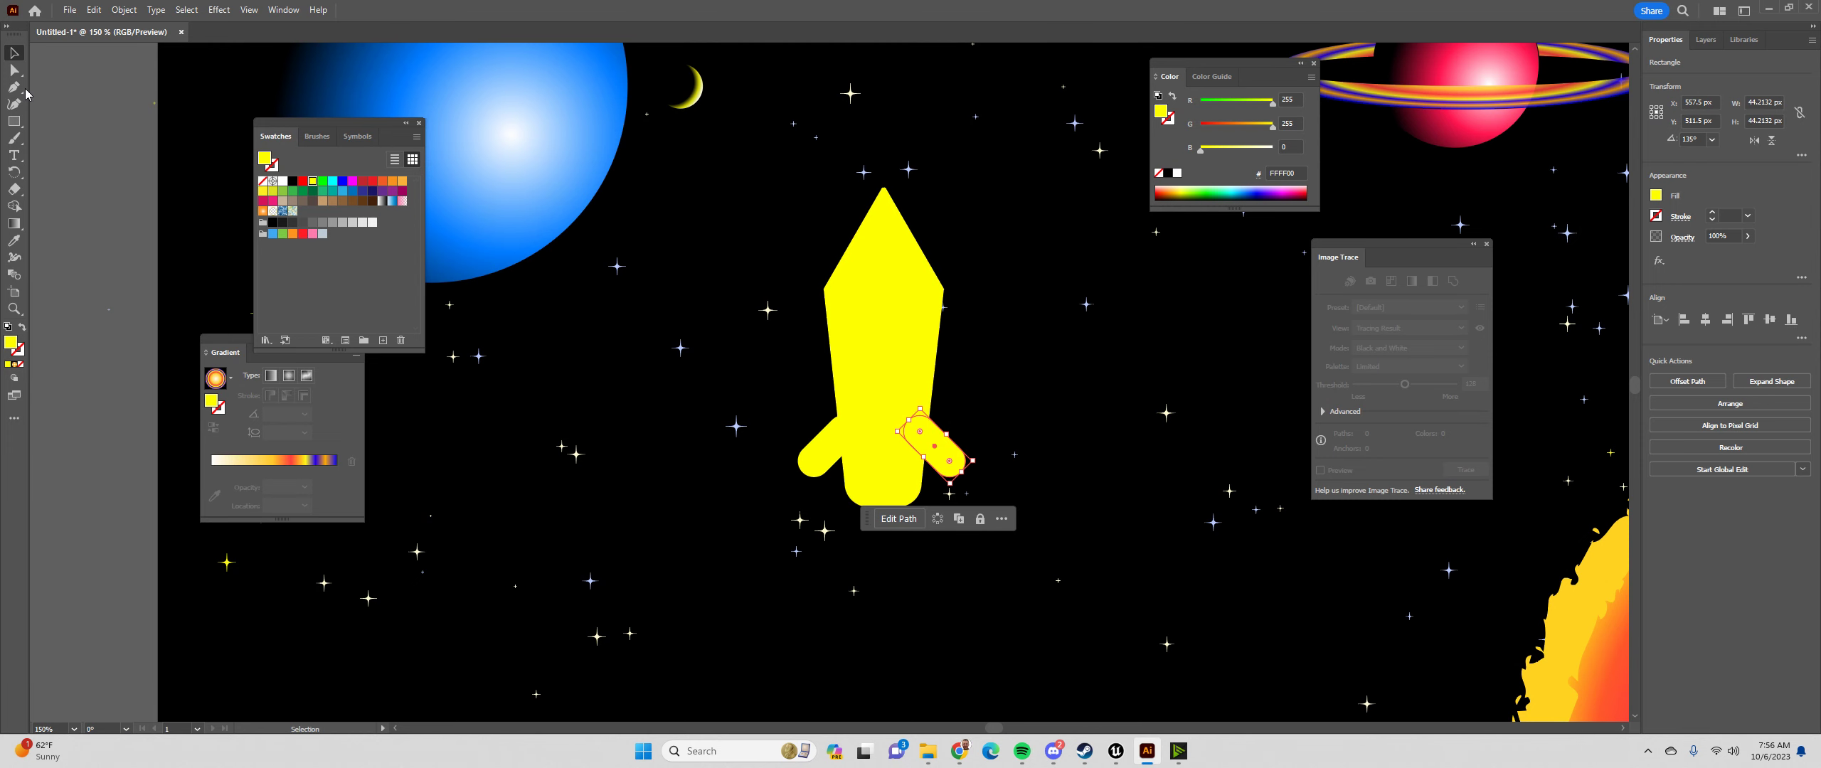
{"action": "left_click", "coordinate": [13, 121]}
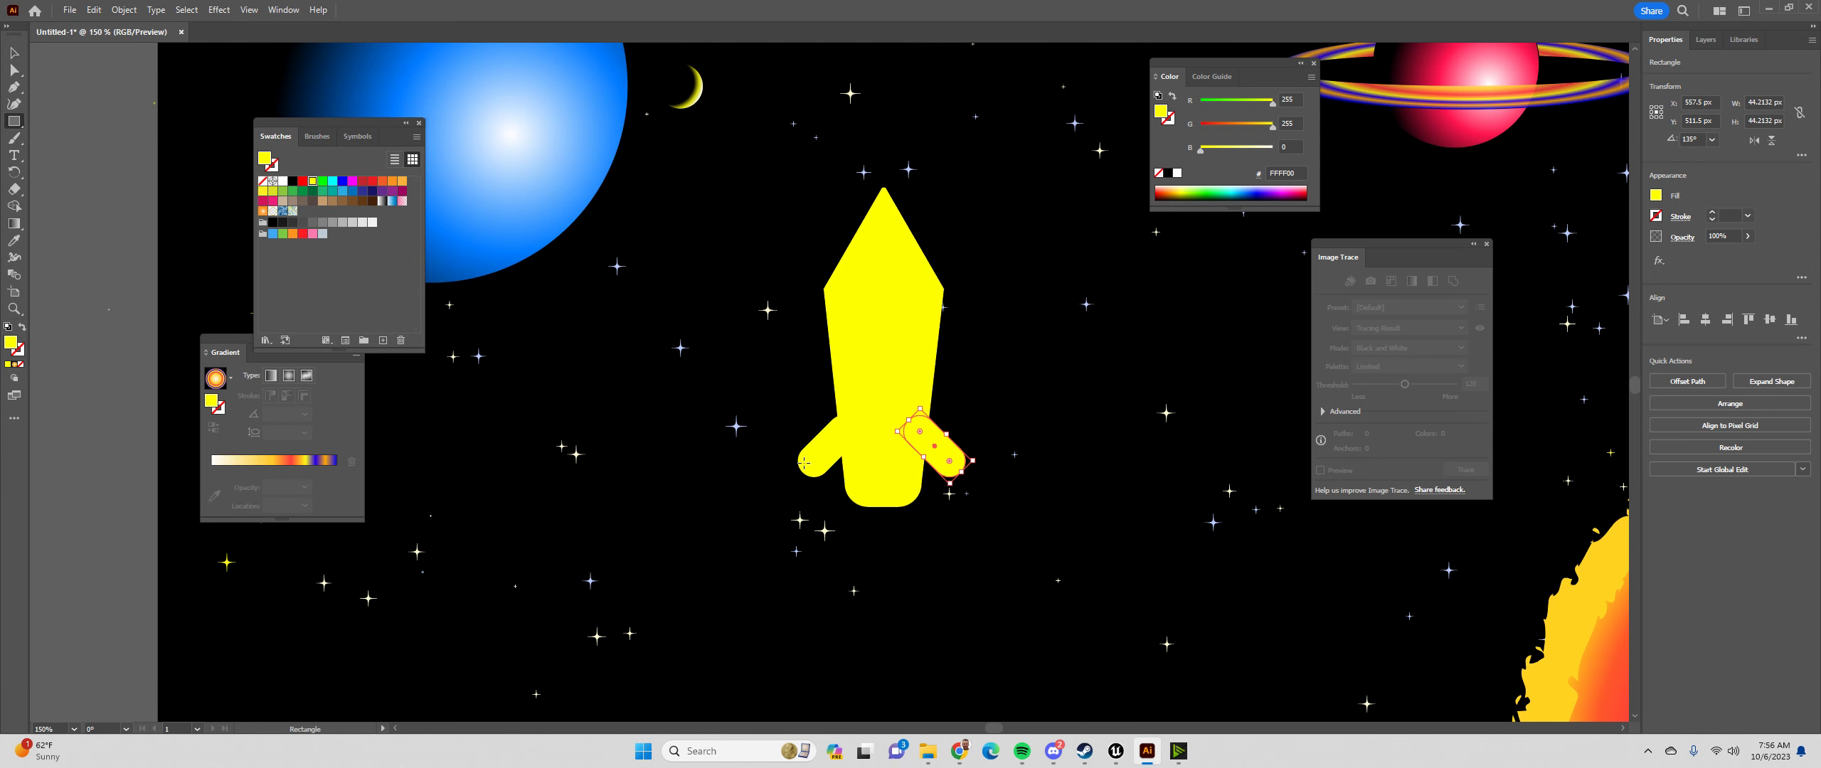
{"action": "left_click_drag", "start_coordinate": [804, 463], "coordinate": [824, 514]}
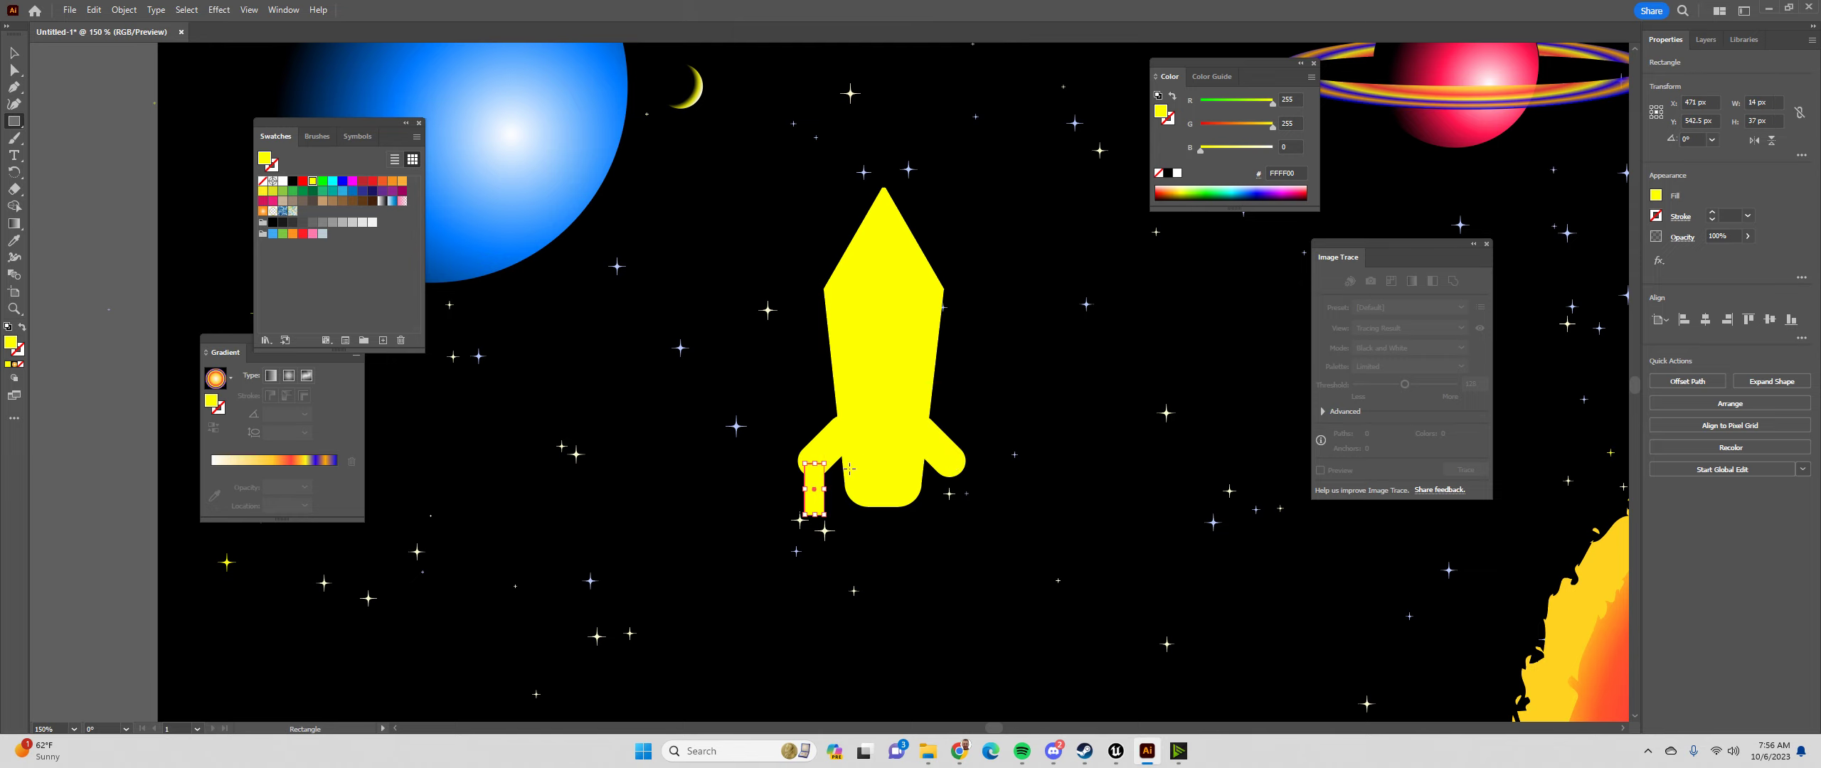
{"action": "left_click", "coordinate": [14, 69]}
Round the corners of the upright fin piece and place a matching copy at the right fin's outer end
{"action": "left_click_drag", "start_coordinate": [815, 480], "coordinate": [958, 479]}
{"action": "key", "text": "v"}
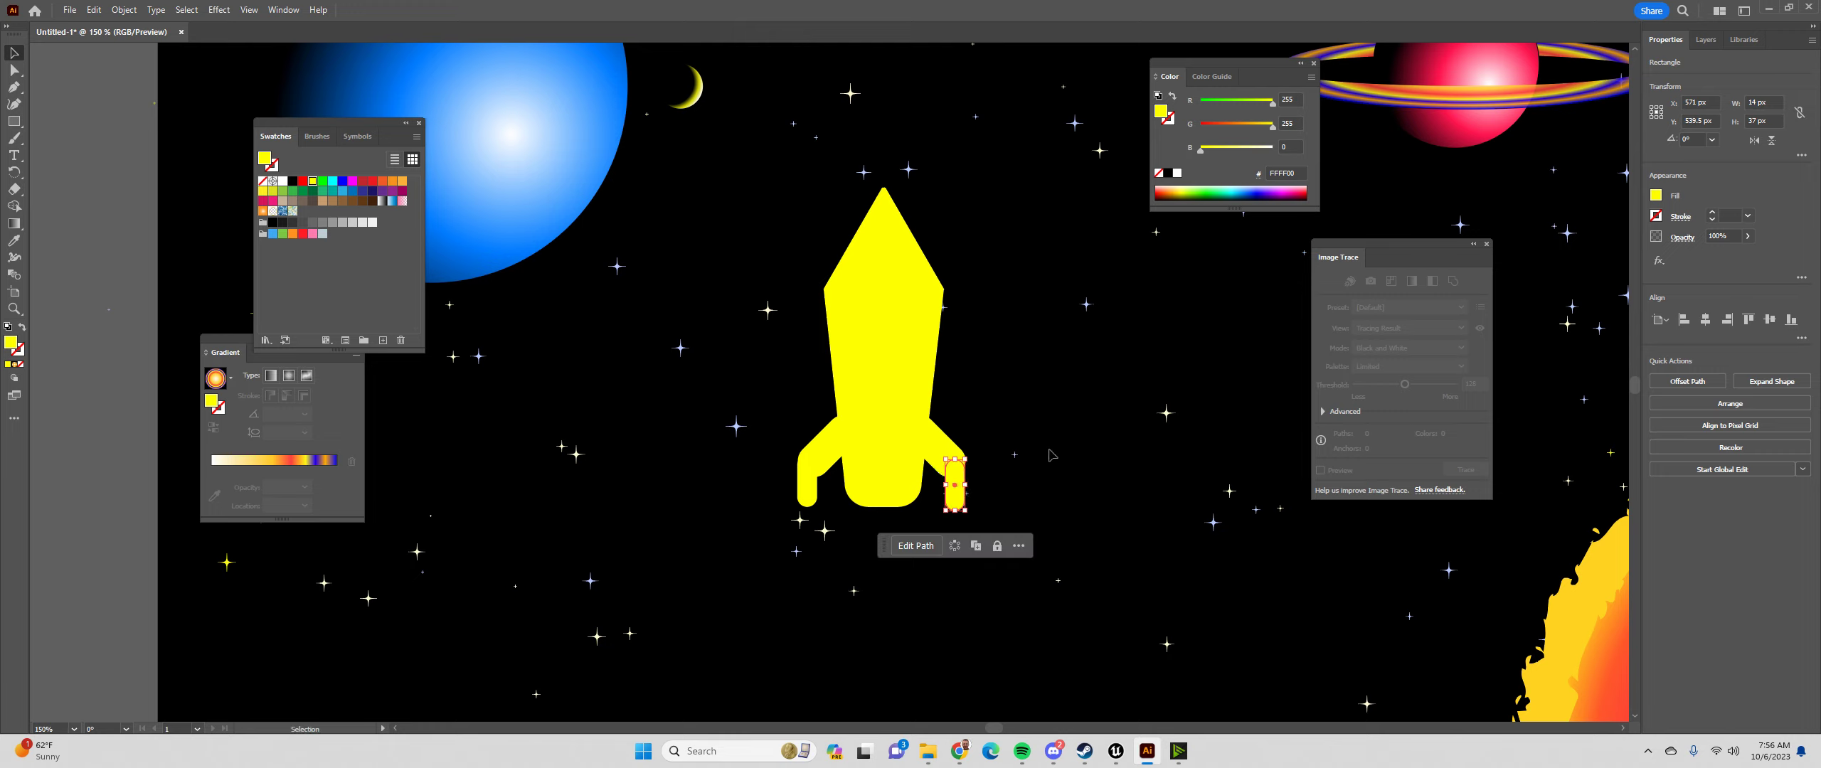
{"action": "left_click", "coordinate": [1056, 444]}
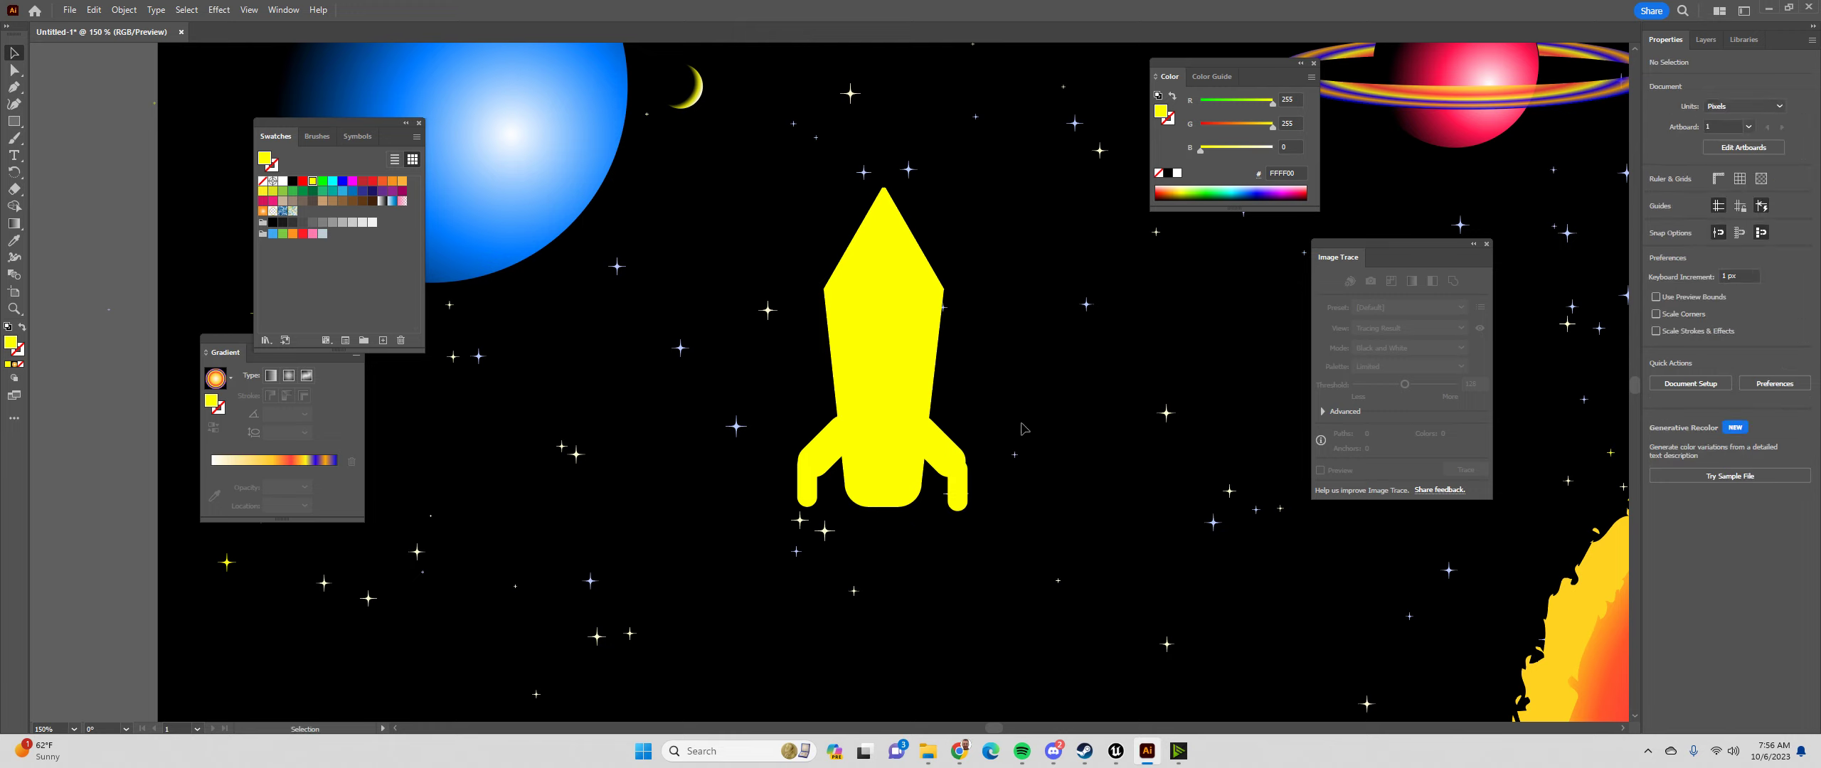
{"action": "left_click", "coordinate": [956, 484]}
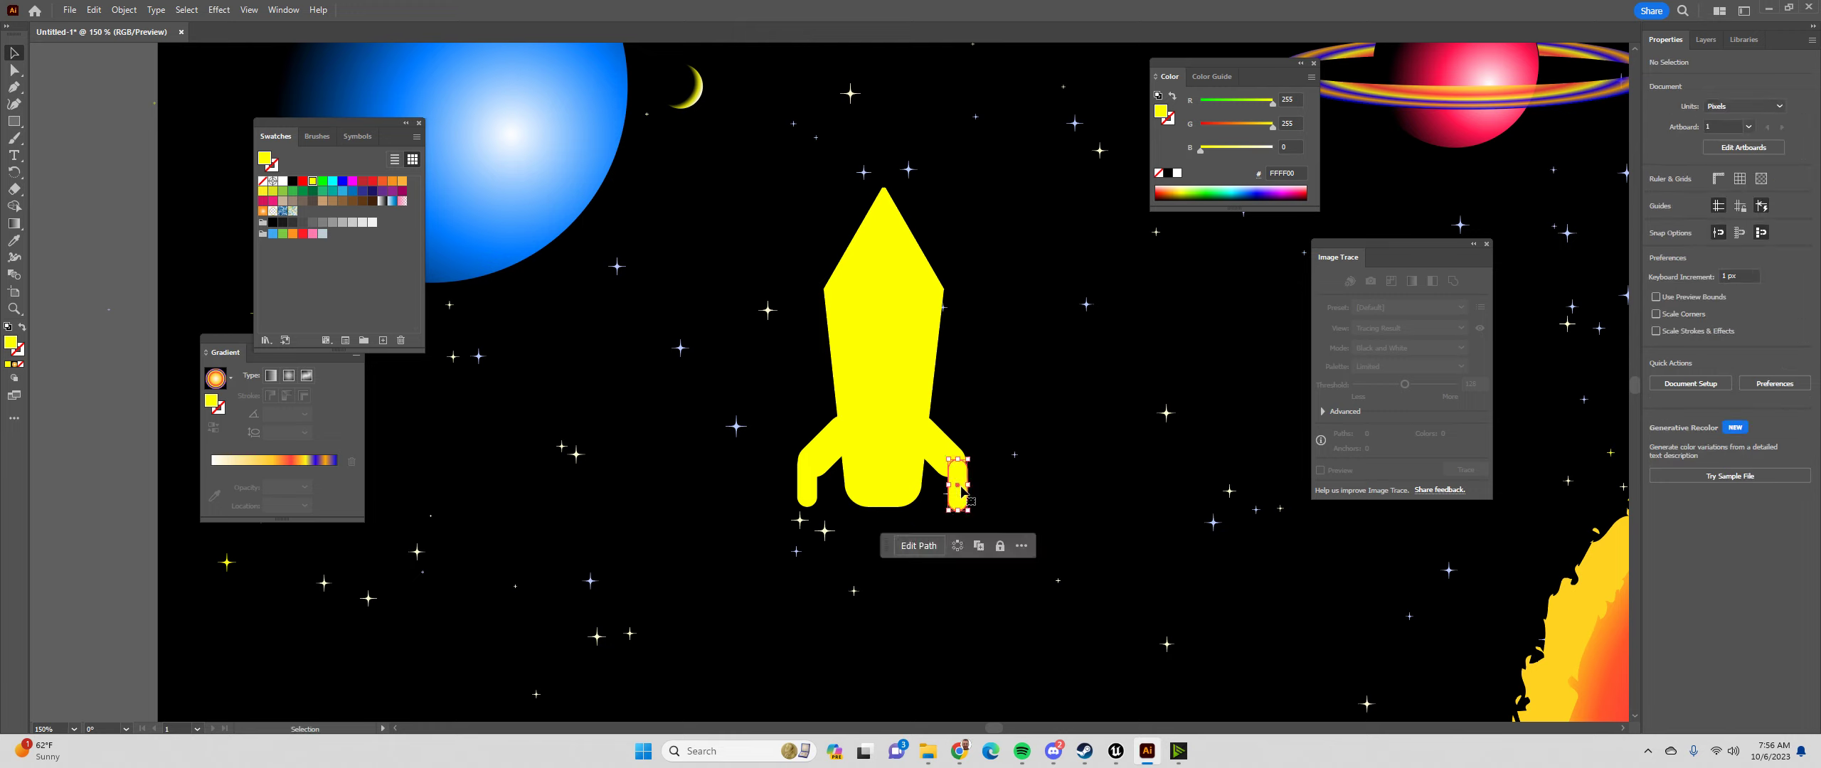
{"action": "left_click", "coordinate": [1056, 437]}
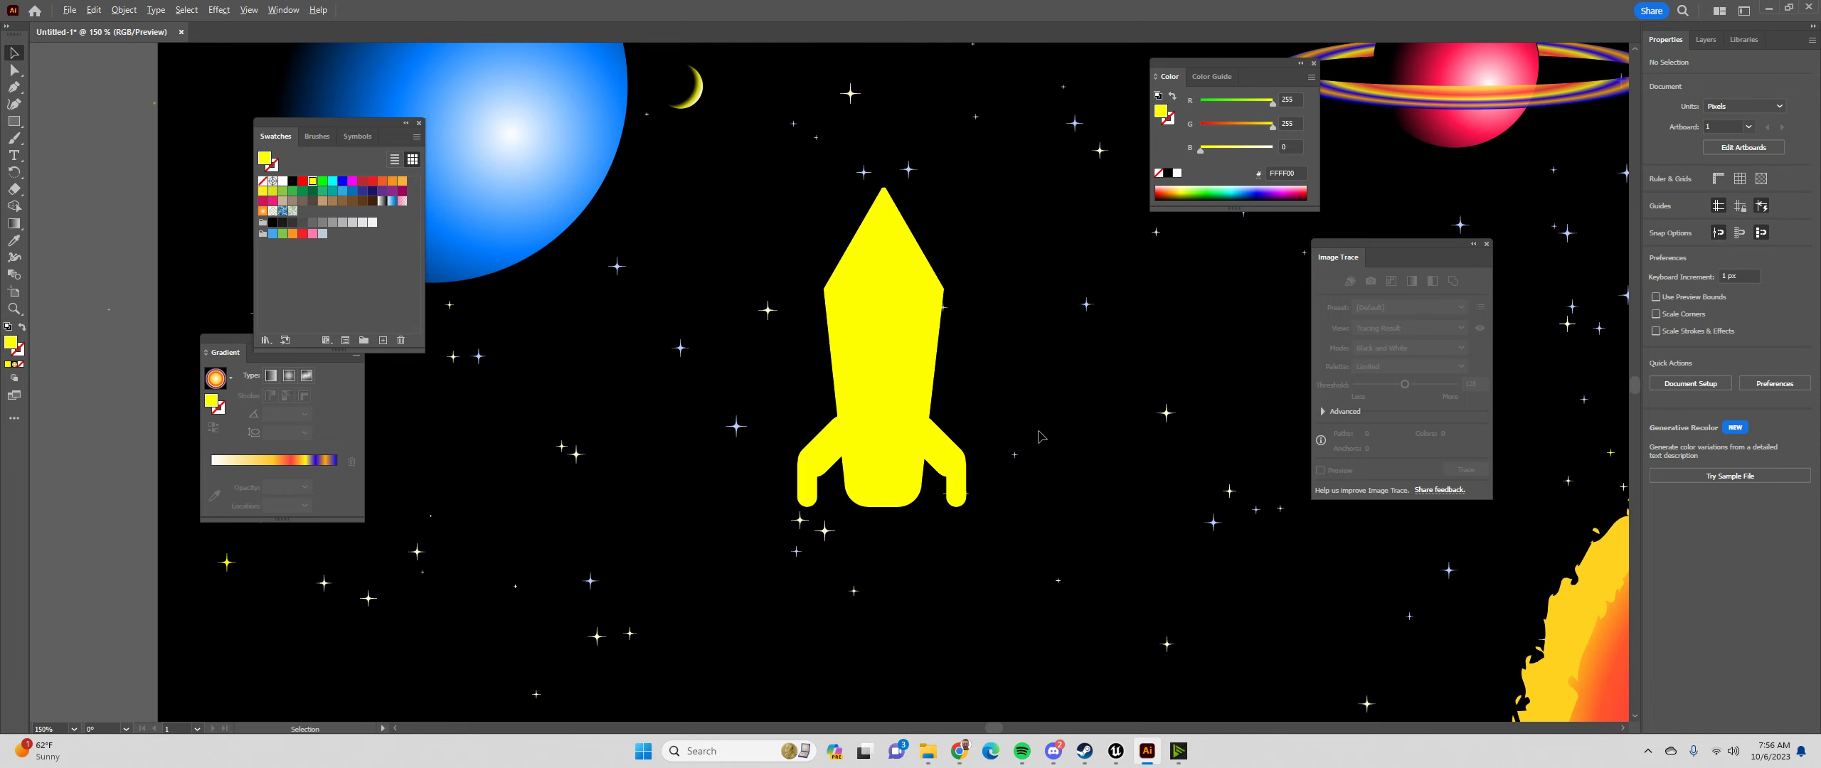
Check the rocket reference, draw a rectangle about 29 x 13 px below the body as a nozzle, and round its corners
{"action": "key", "text": "alt+Tab"}
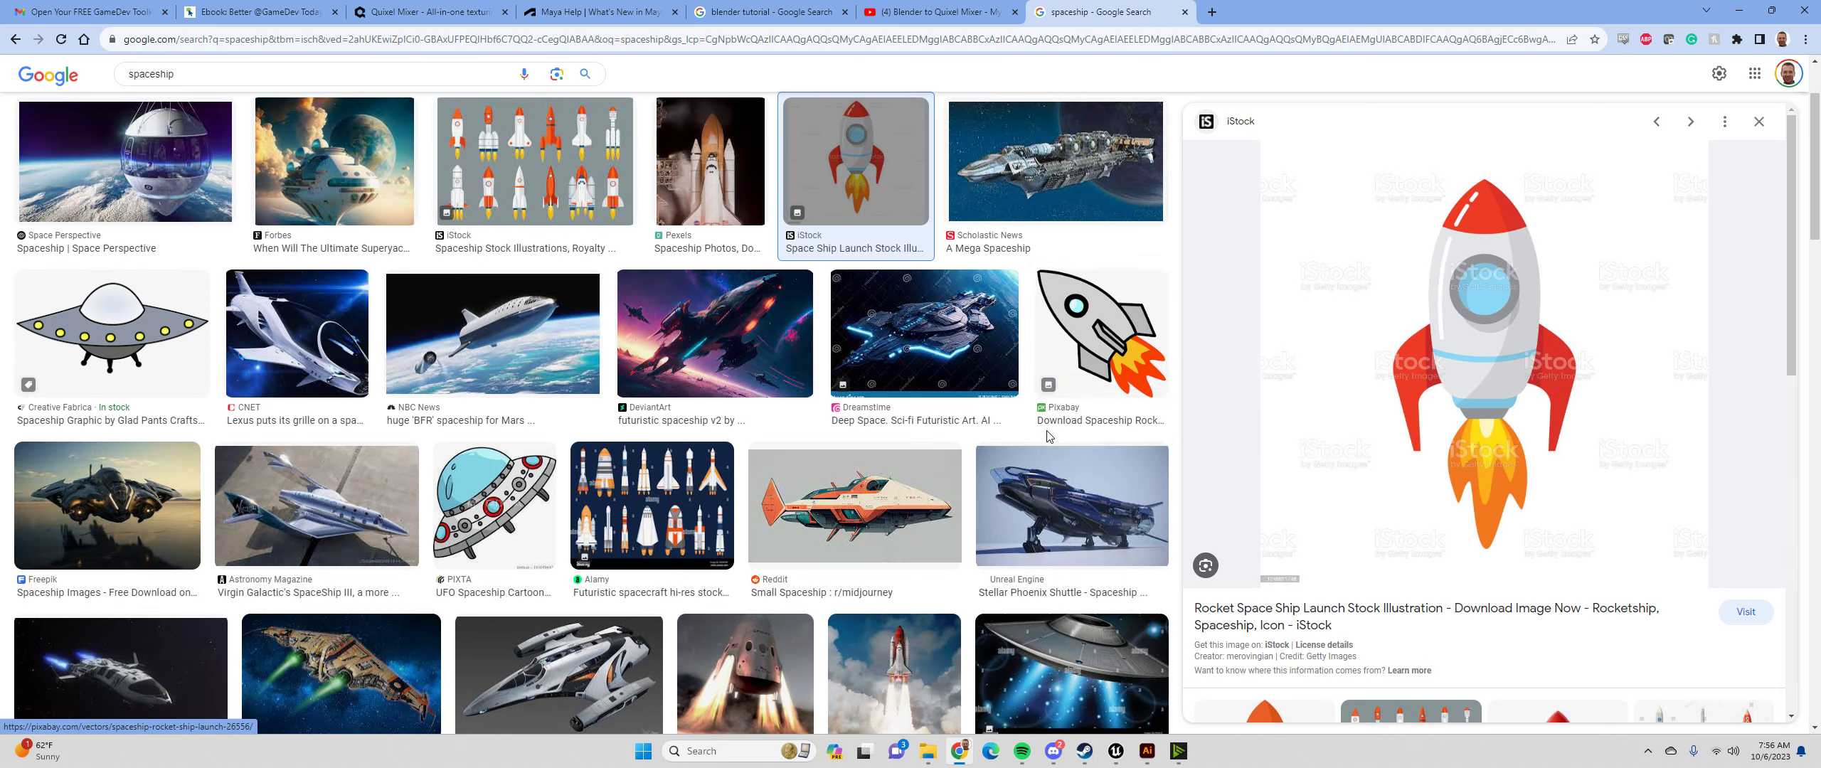
{"action": "key", "text": "alt+Tab"}
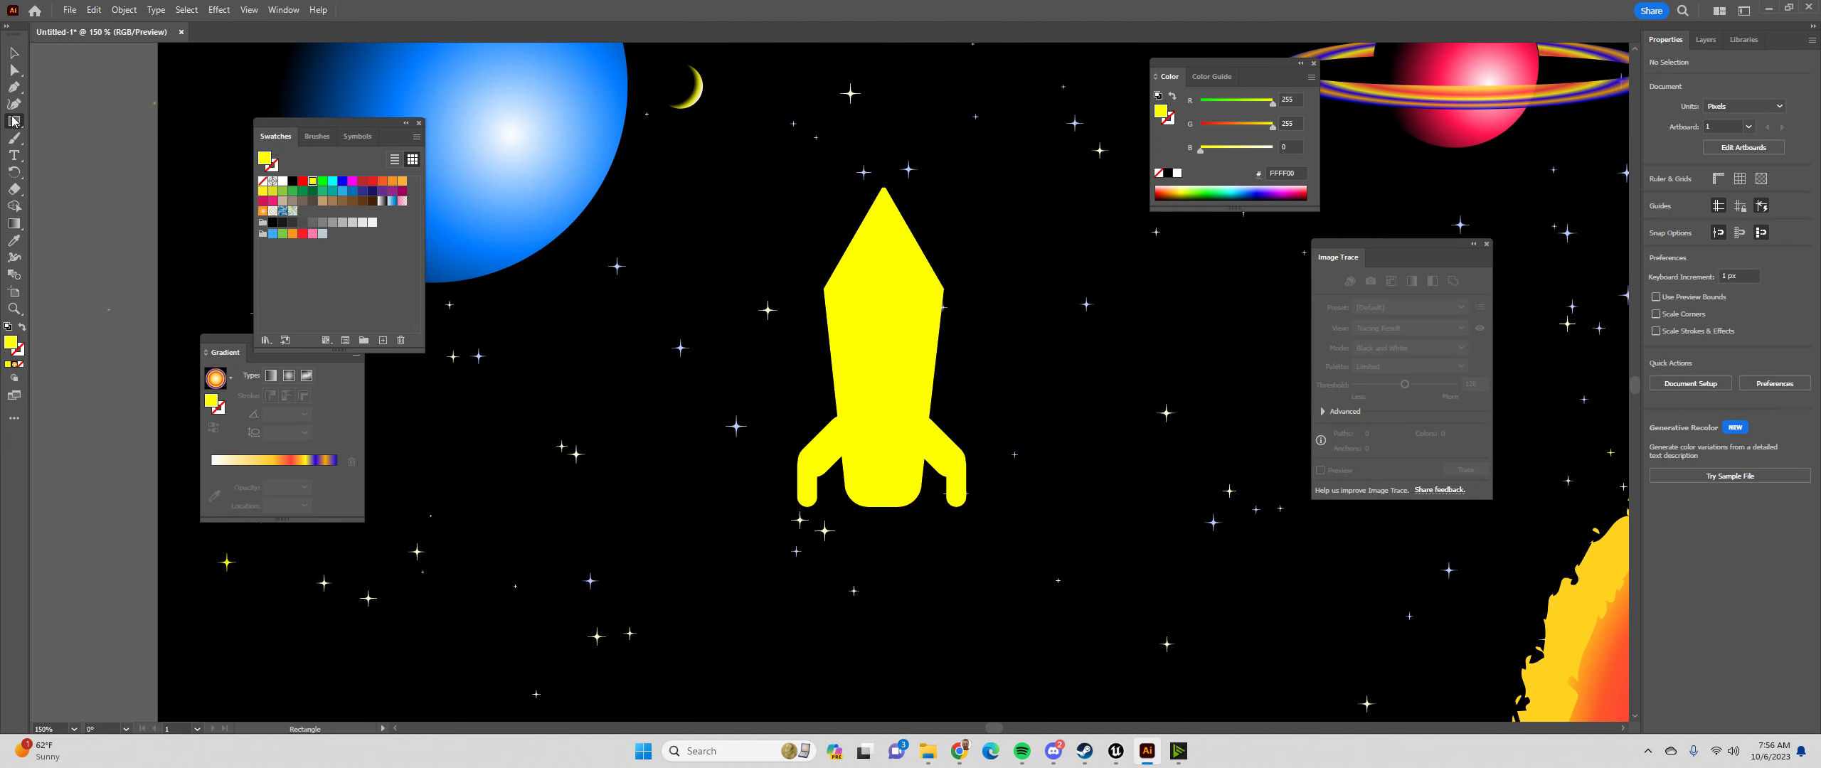
{"action": "left_click", "coordinate": [14, 121]}
{"action": "left_click_drag", "start_coordinate": [866, 500], "coordinate": [907, 520]}
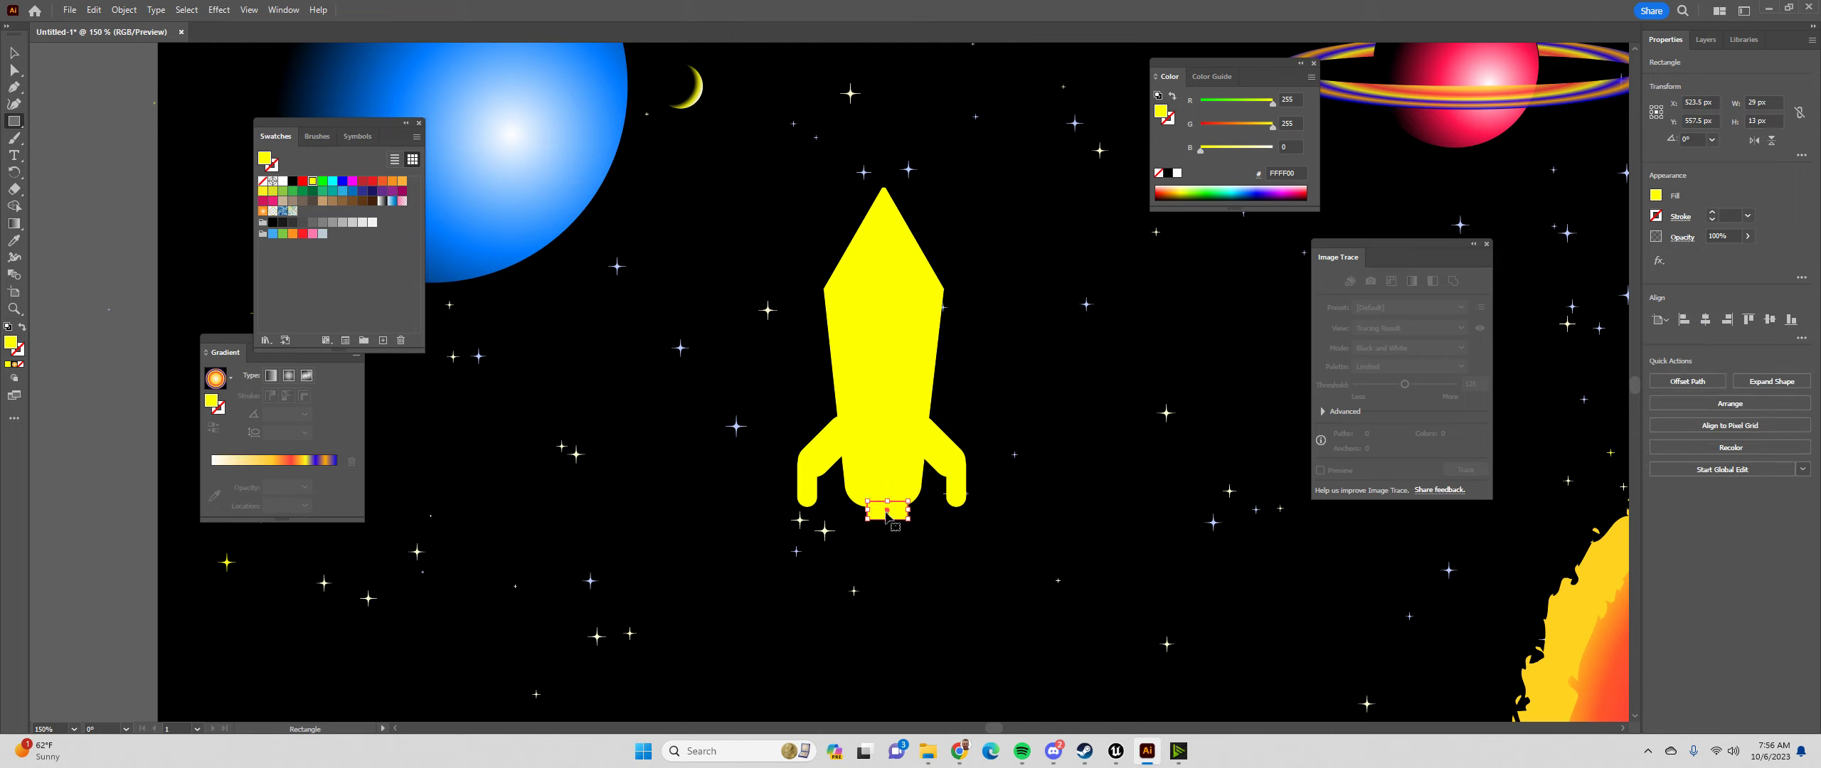
{"action": "left_click", "coordinate": [13, 70]}
{"action": "left_click_drag", "start_coordinate": [873, 507], "coordinate": [879, 510]}
Enlarge the nozzle to about 37 x 22 px and position it centrally under the rocket's body
{"action": "left_click", "coordinate": [13, 52]}
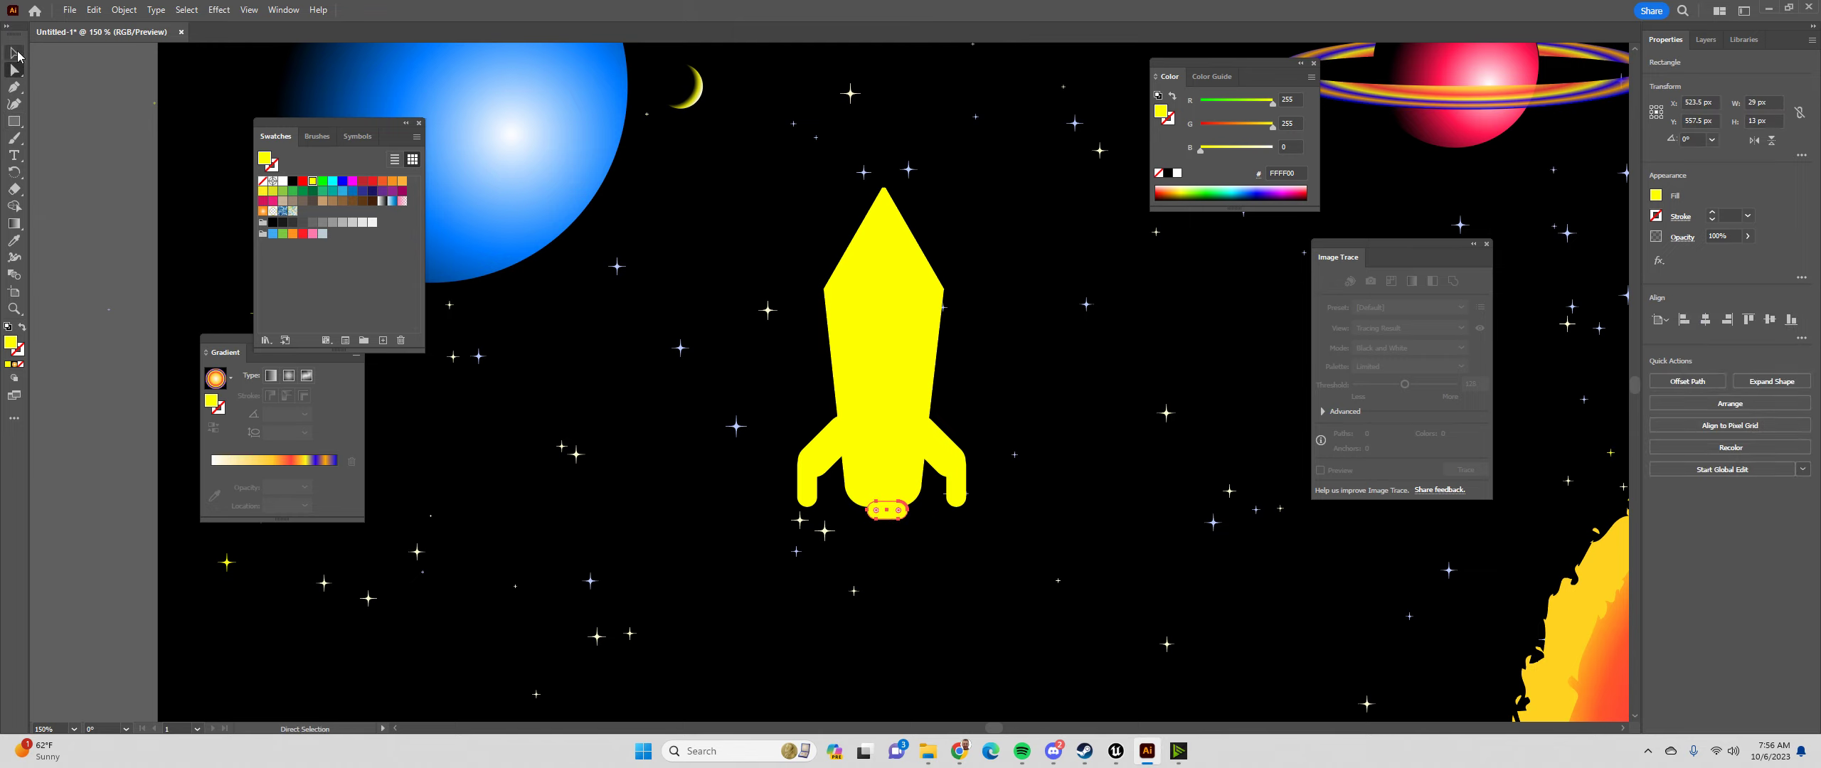
{"action": "left_click", "coordinate": [886, 510]}
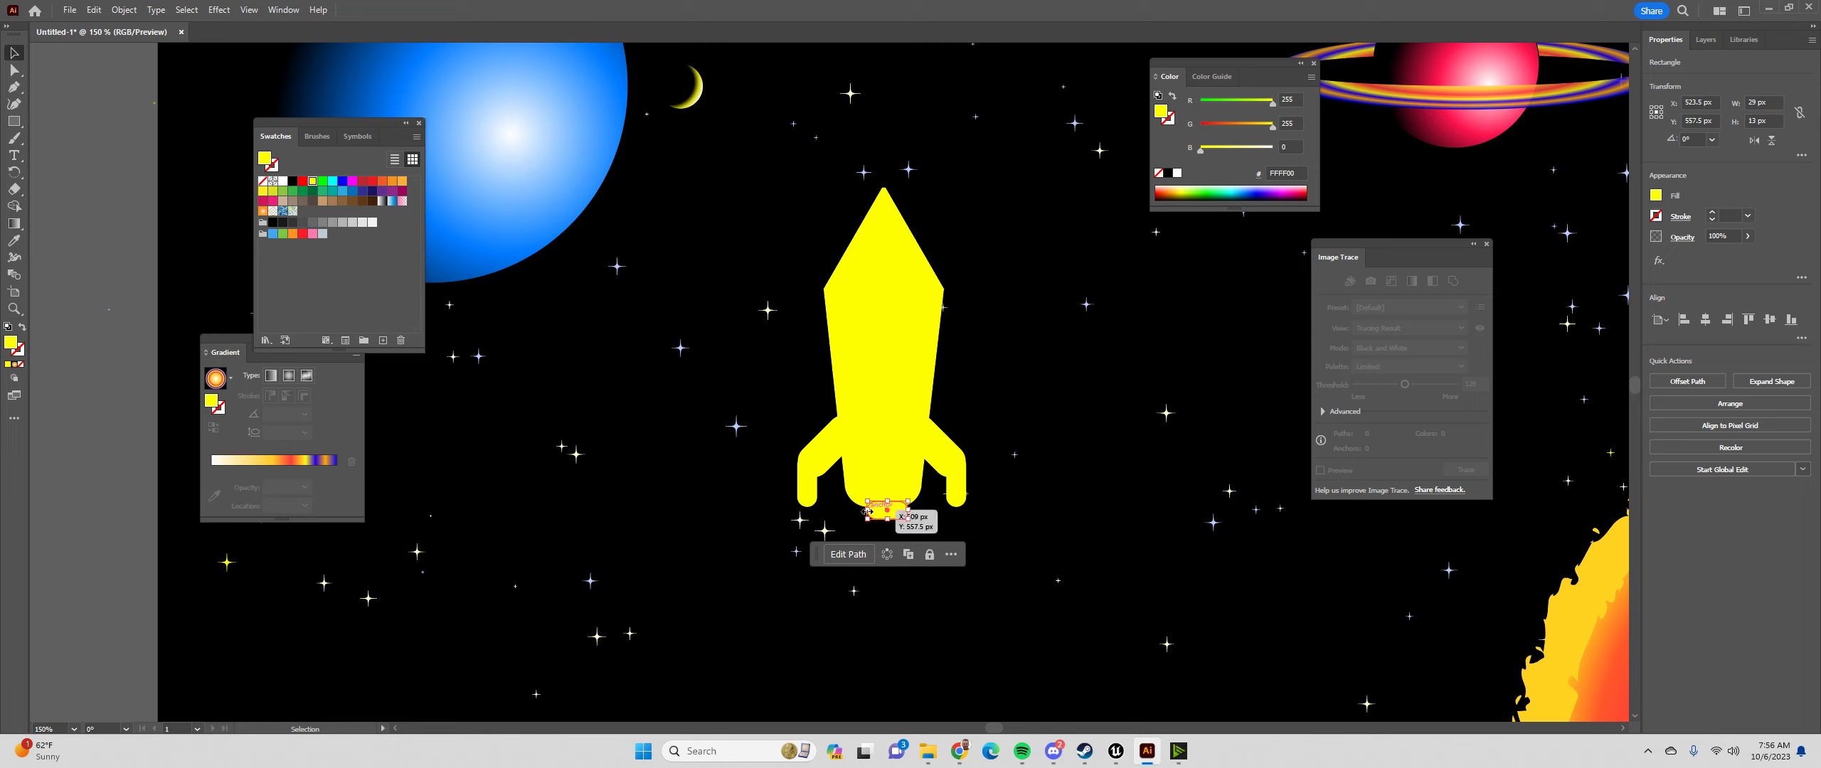
{"action": "left_click_drag", "start_coordinate": [867, 510], "coordinate": [910, 505]}
{"action": "left_click", "coordinate": [894, 533]}
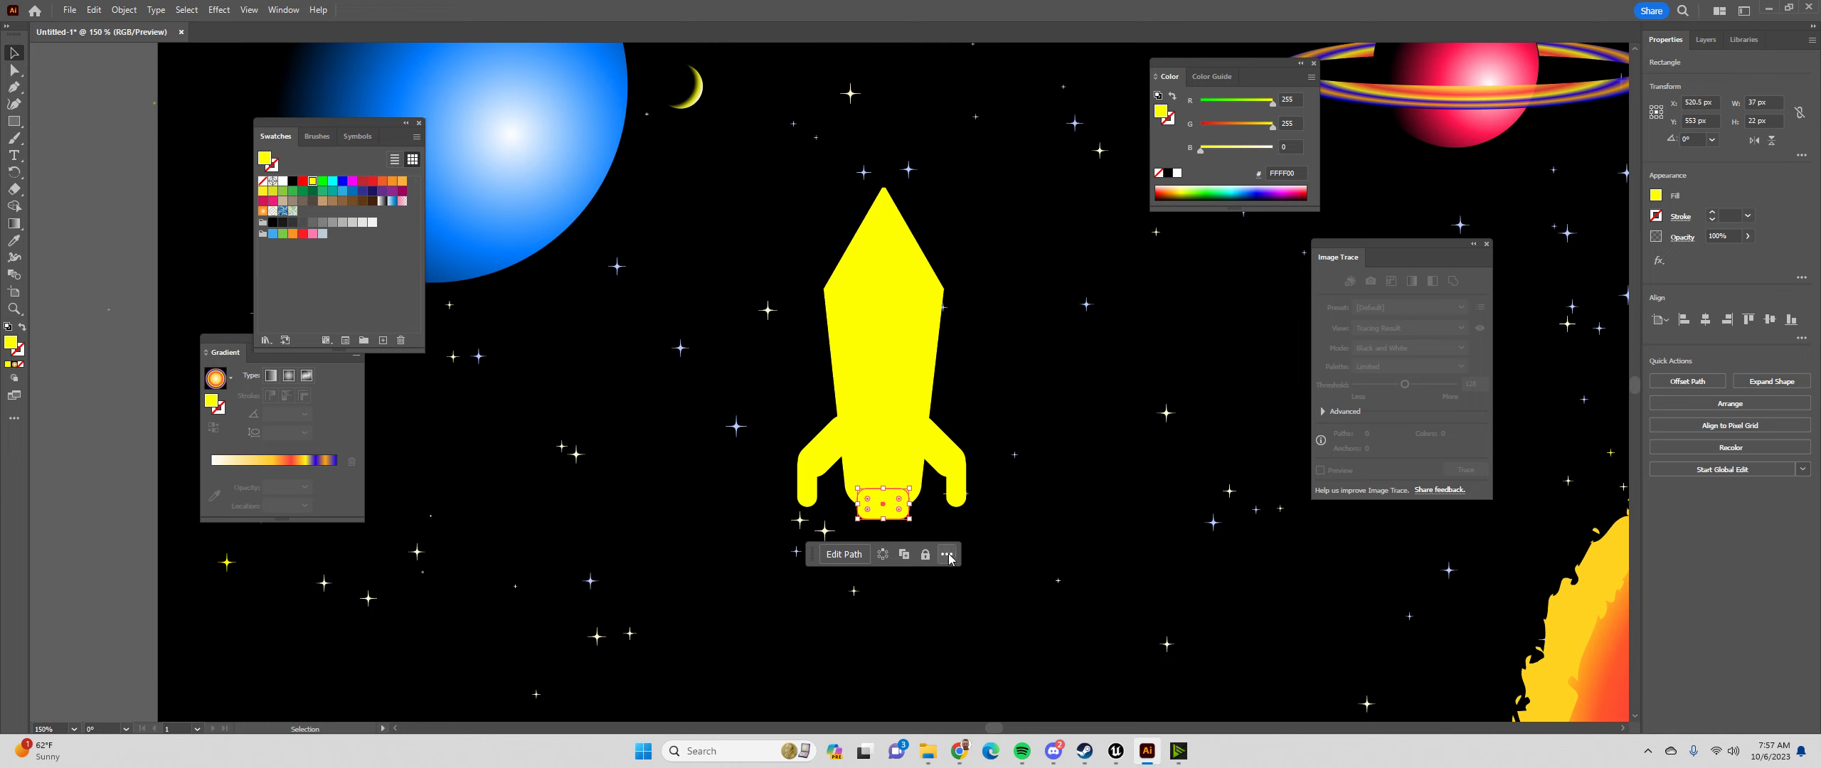
{"action": "left_click", "coordinate": [1031, 584]}
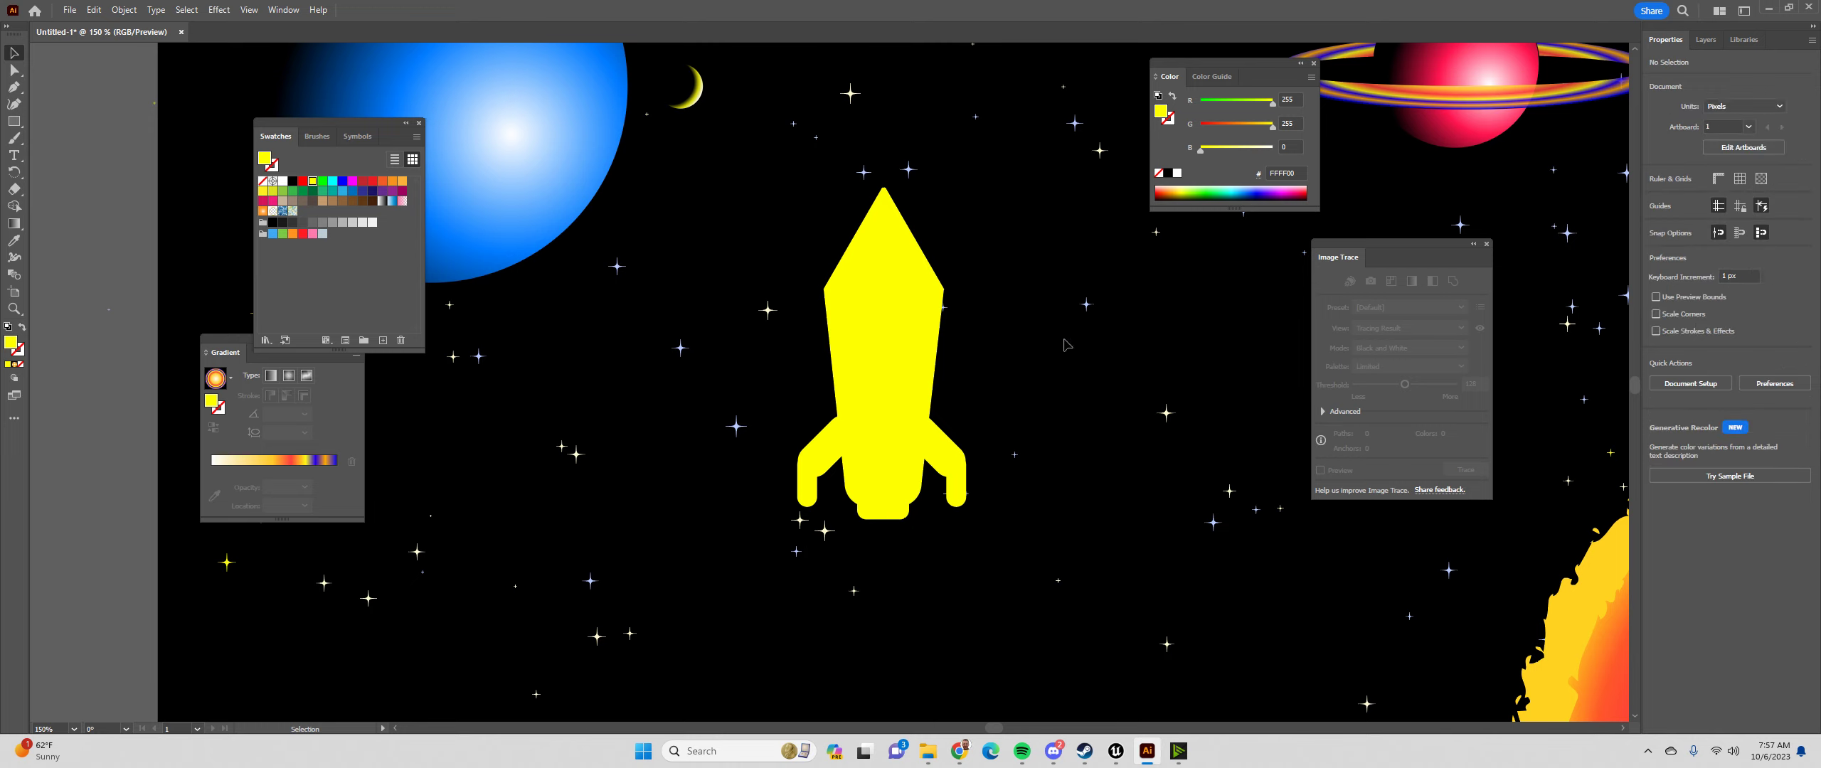
Select all the rocket's parts and fill them with grey 727272
{"action": "left_click_drag", "start_coordinate": [999, 236], "coordinate": [733, 555]}
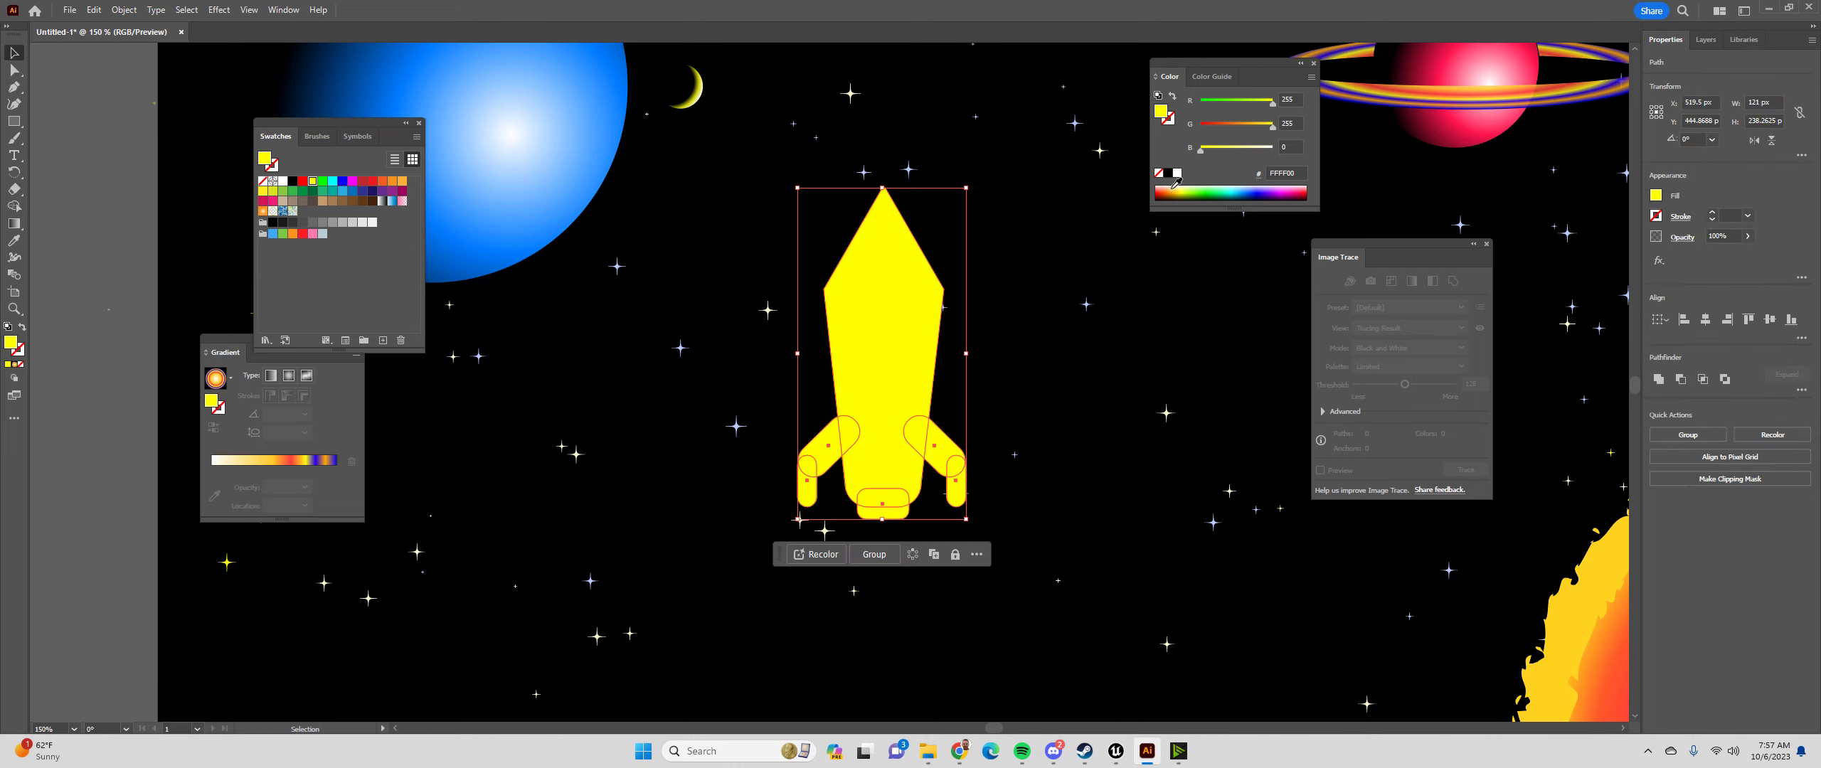
{"action": "double_click", "coordinate": [12, 344]}
{"action": "left_click_drag", "start_coordinate": [451, 363], "coordinate": [395, 355]}
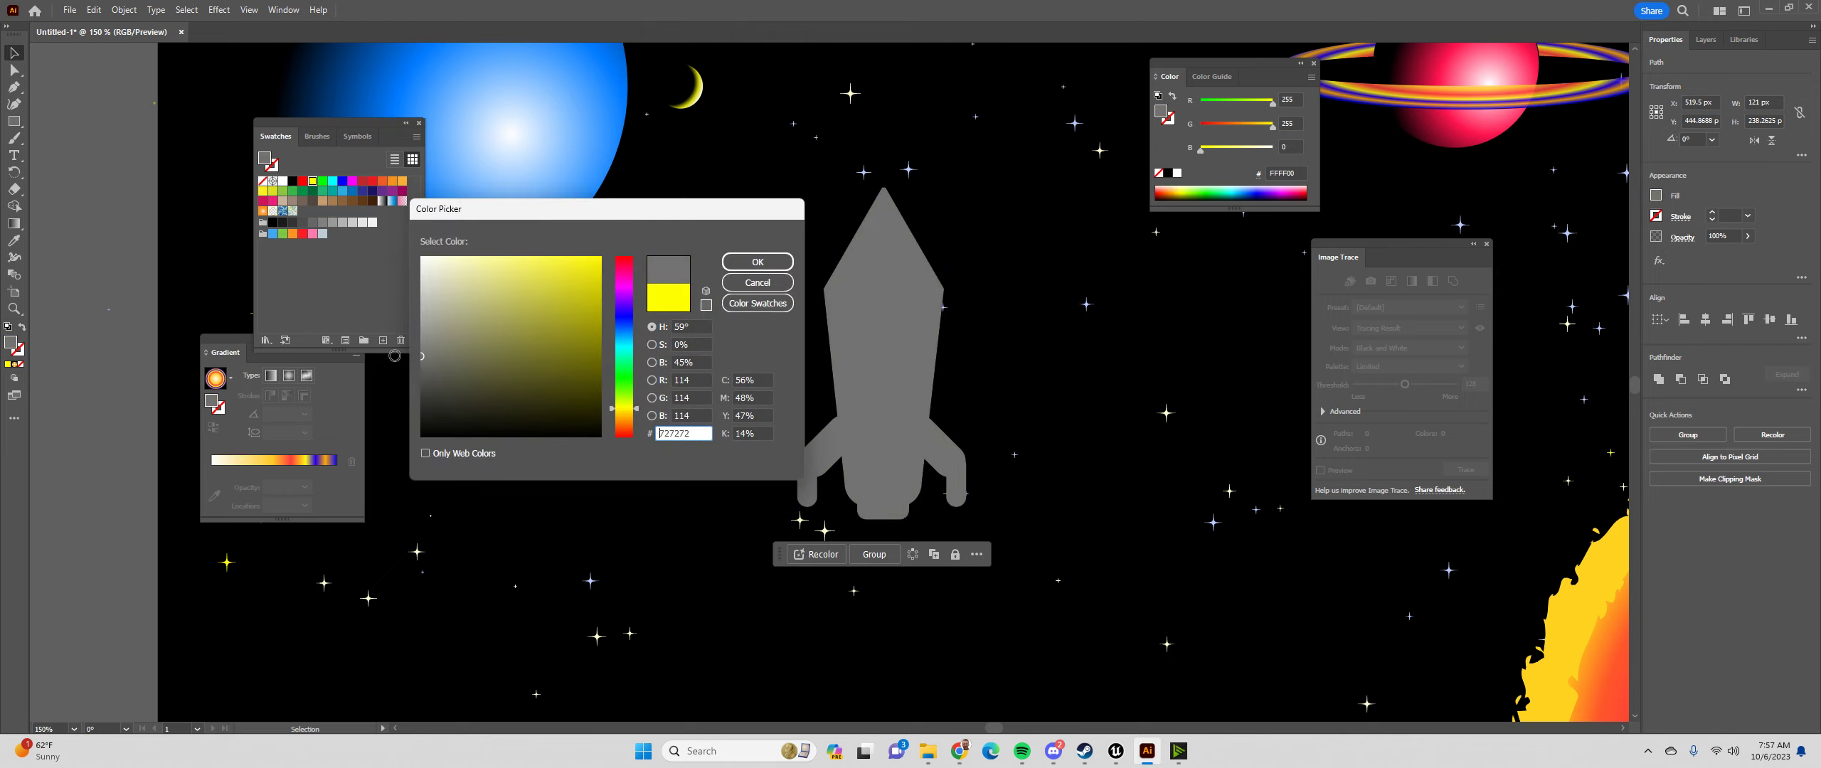
{"action": "left_click", "coordinate": [757, 262]}
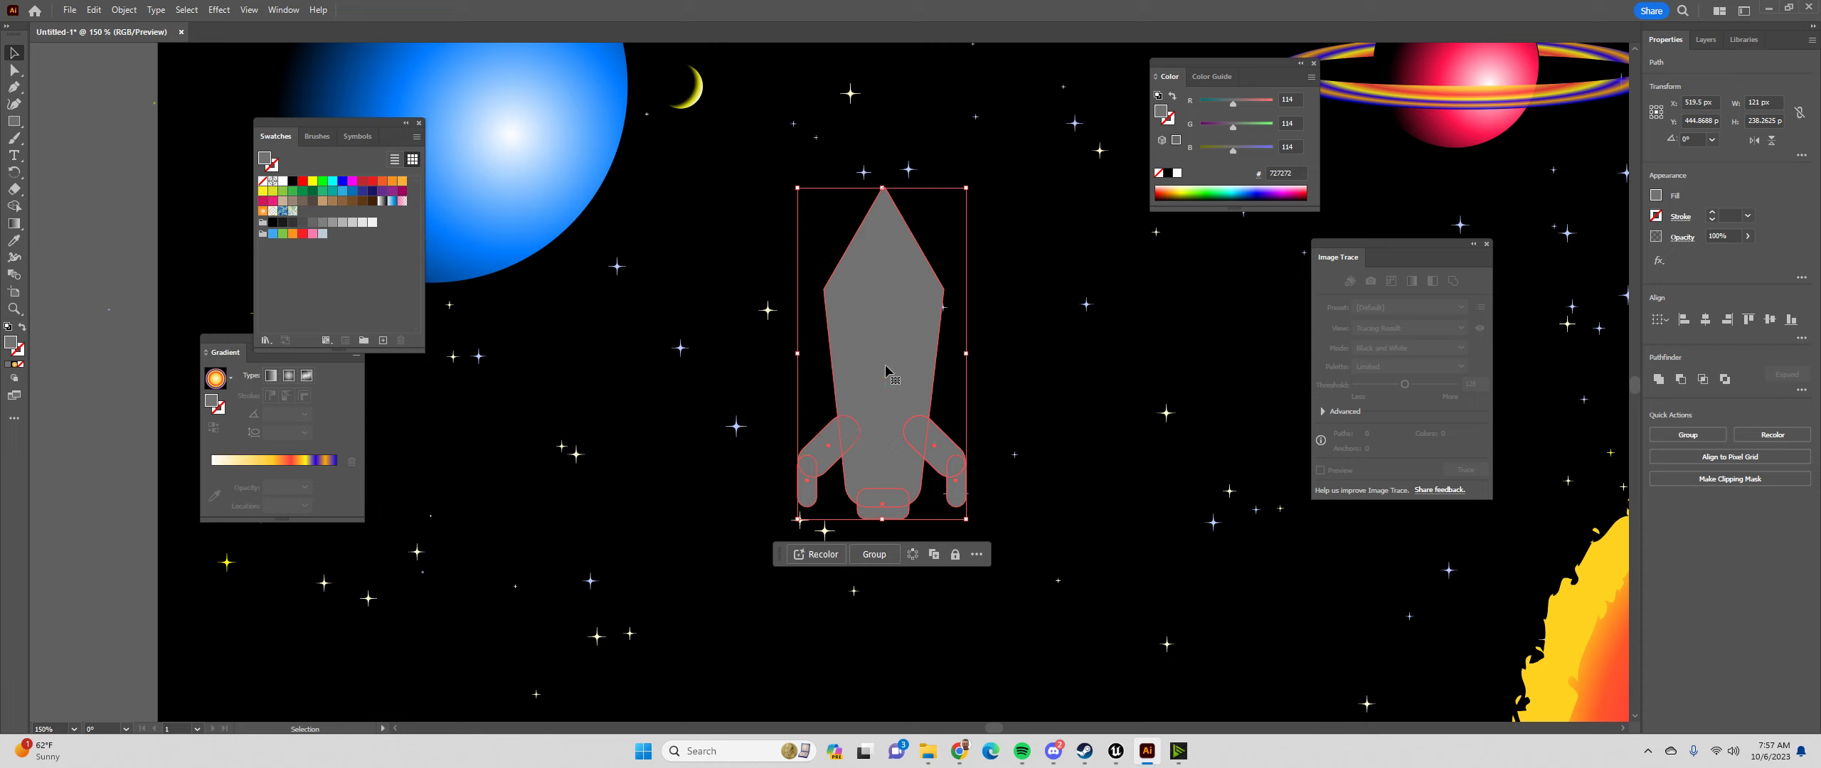
Unite all the rocket's parts into a single shape and move it slightly down and to the left
{"action": "left_click", "coordinate": [1657, 379]}
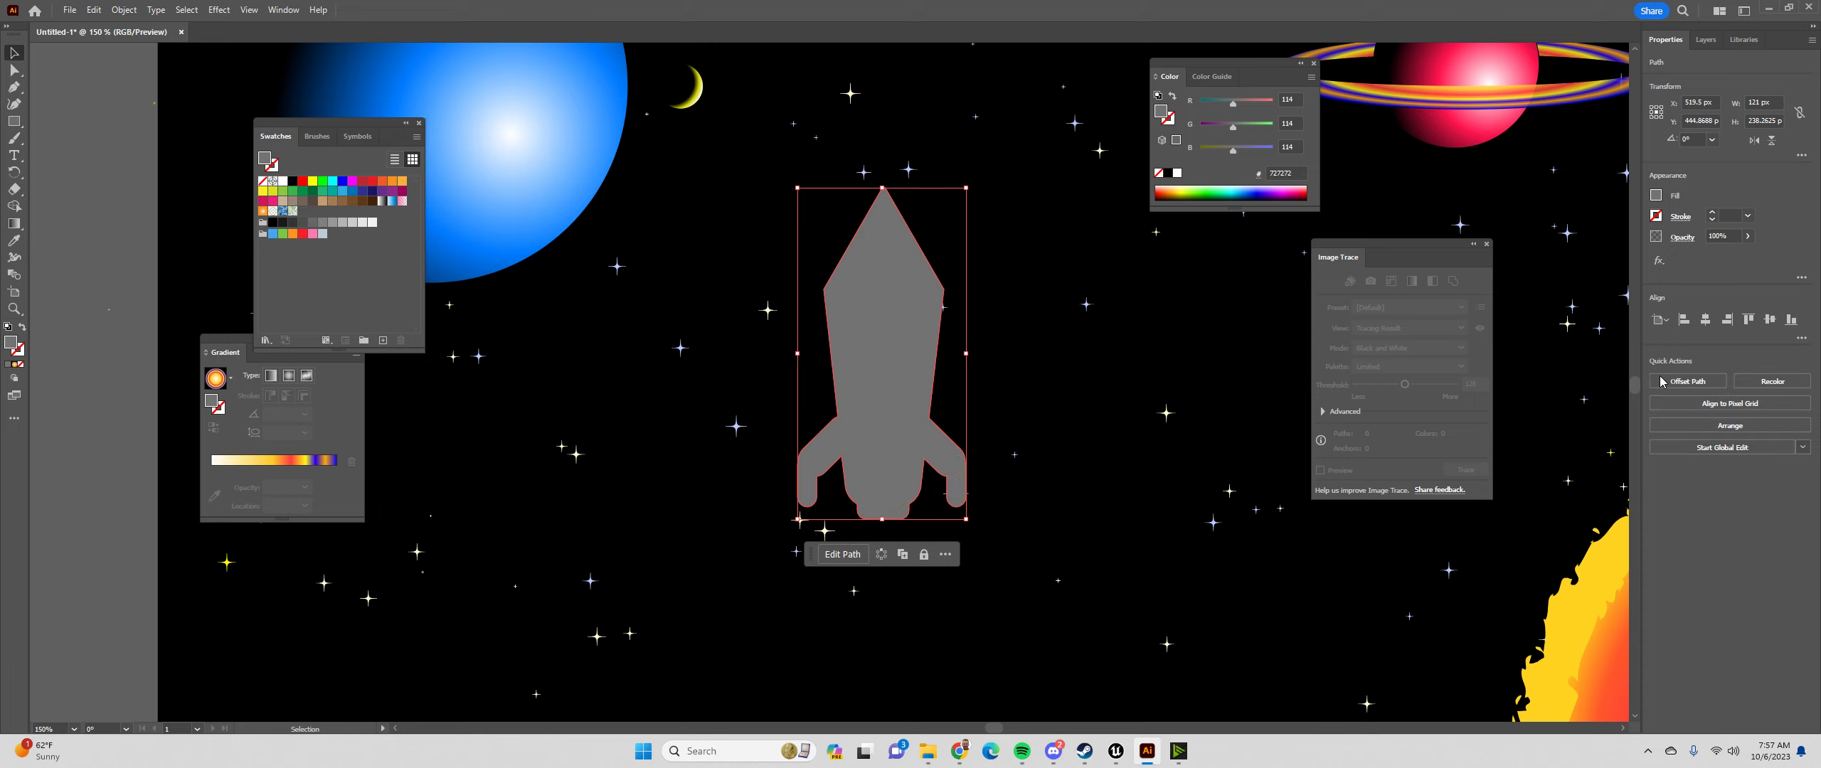
{"action": "left_click_drag", "start_coordinate": [881, 325], "coordinate": [833, 386]}
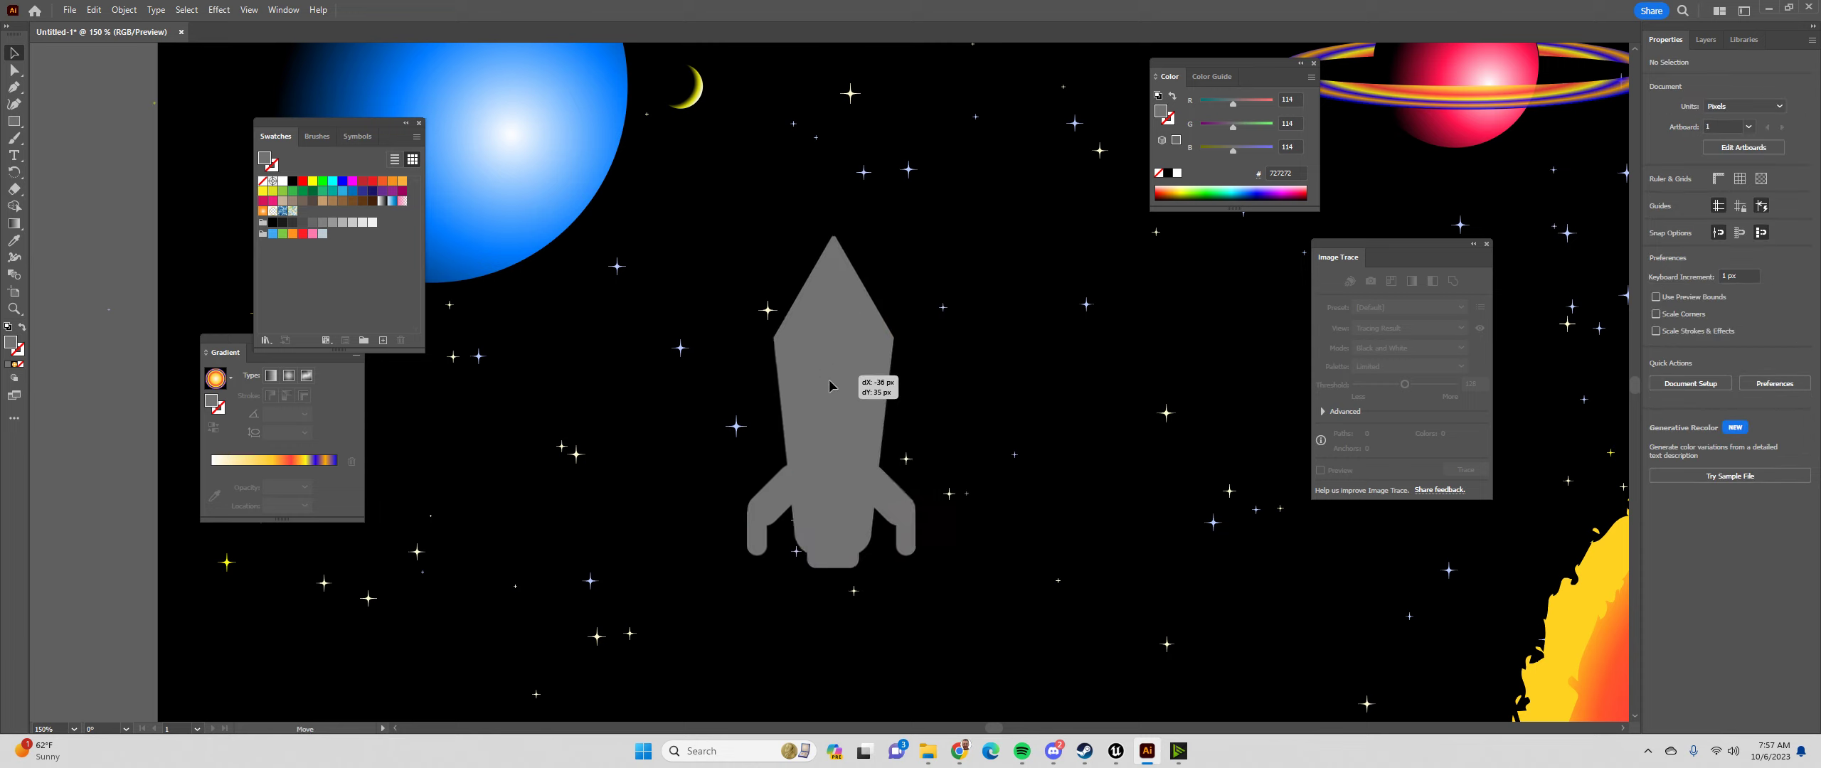
Try to move the rocket, and shift the corner anchor on one side of its nose inward
{"action": "left_click_drag", "start_coordinate": [924, 243], "coordinate": [1024, 456]}
{"action": "key", "text": "ctrl+z"}
{"action": "left_click", "coordinate": [15, 69]}
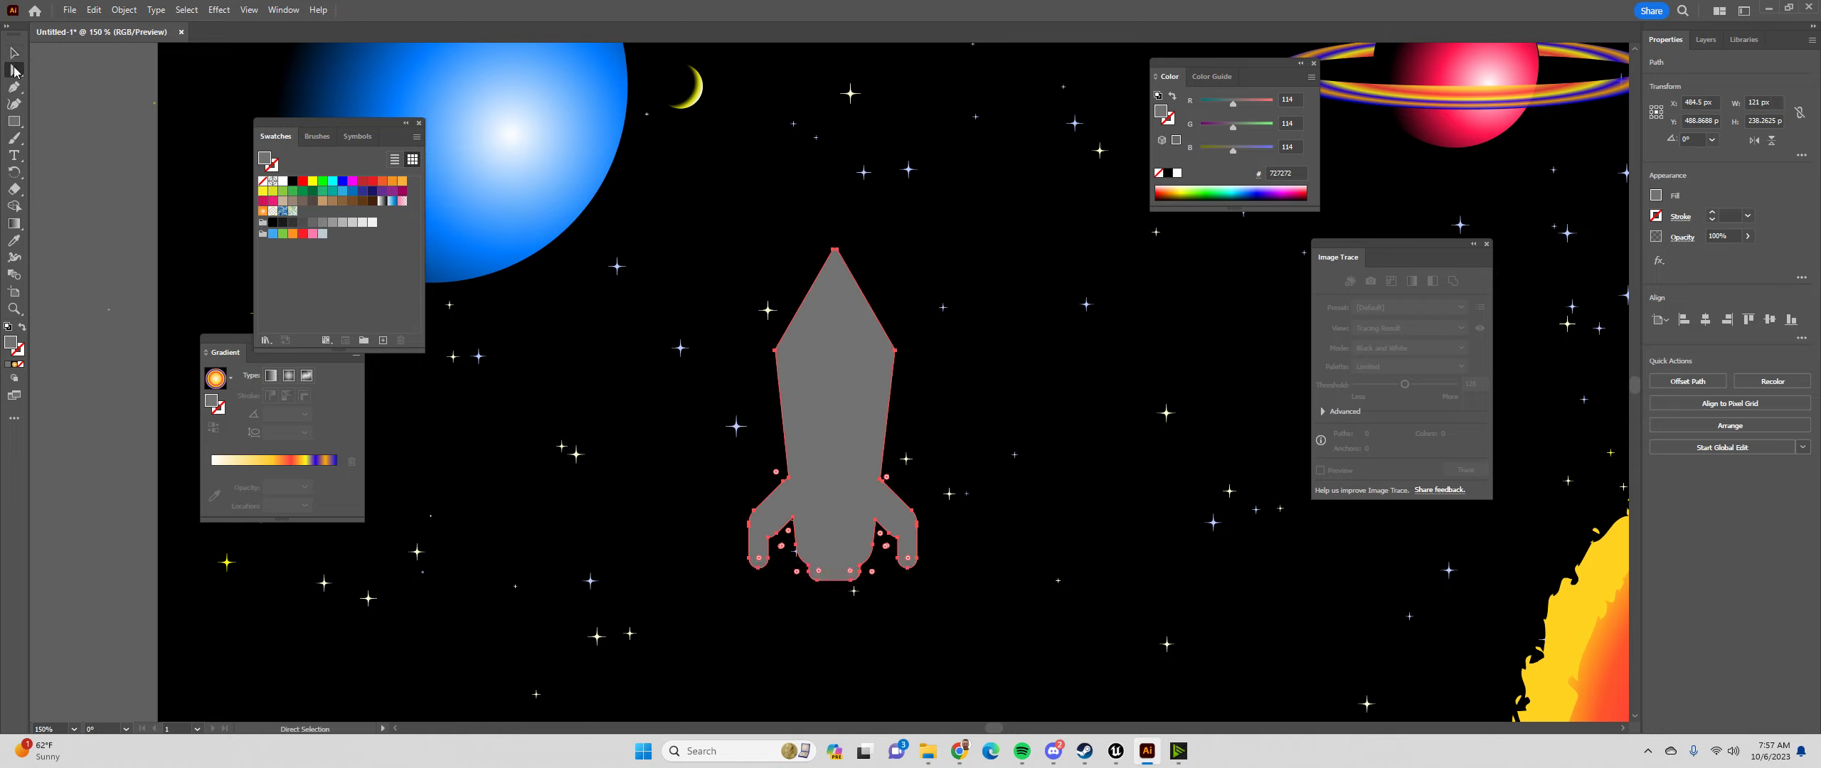
{"action": "left_click", "coordinate": [792, 349]}
{"action": "scroll", "coordinate": [882, 326], "scroll_direction": "up", "scroll_amount": 3}
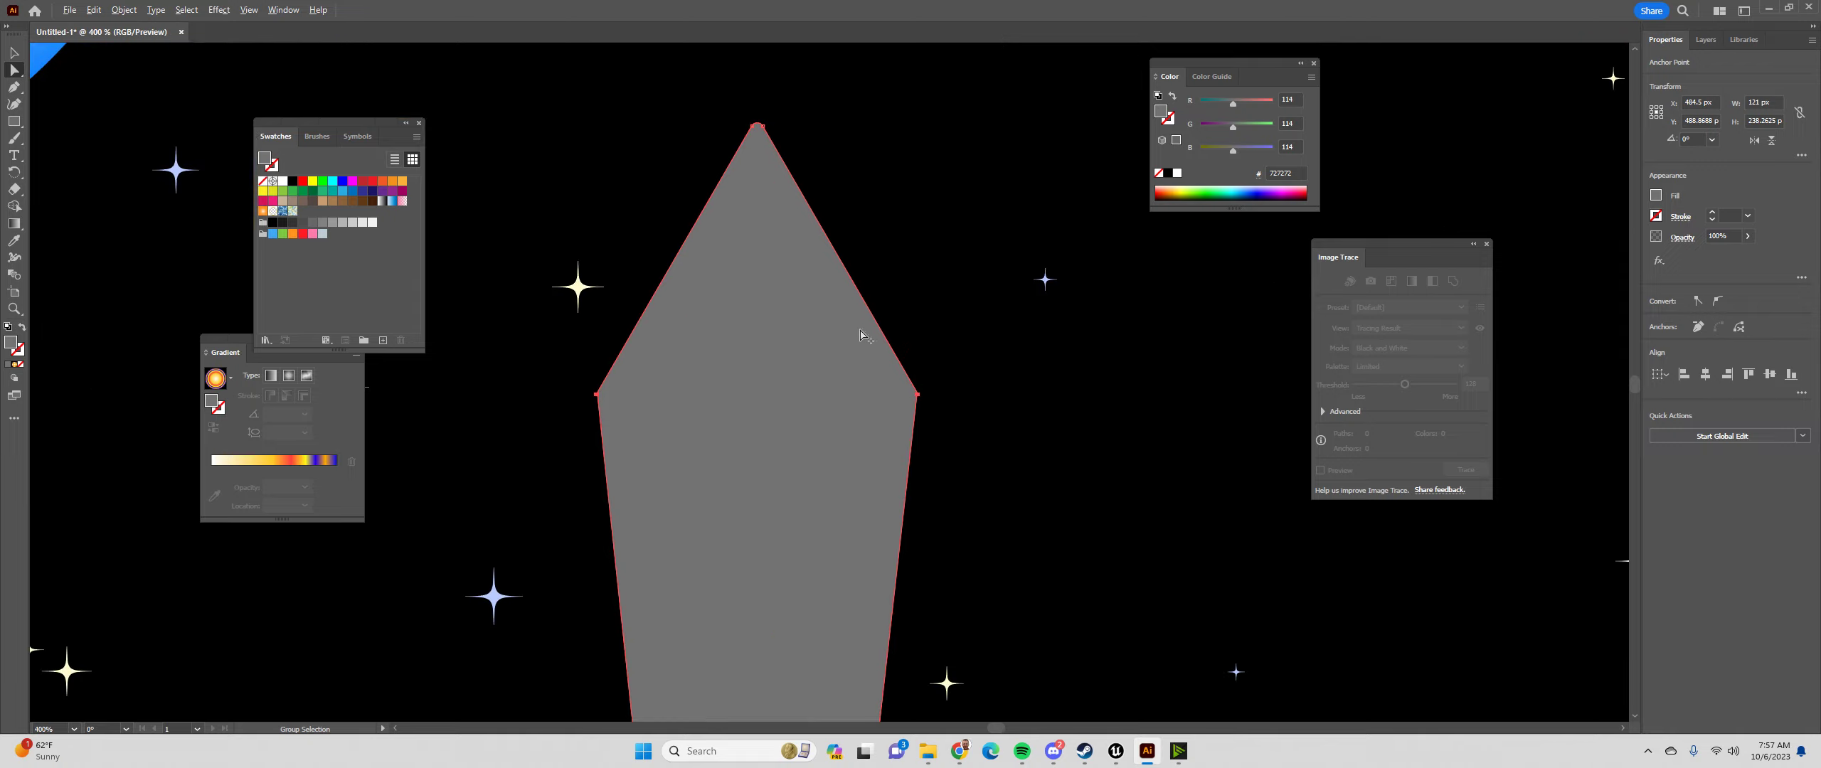
{"action": "left_click", "coordinate": [918, 394]}
{"action": "left_click_drag", "start_coordinate": [918, 394], "coordinate": [910, 370]}
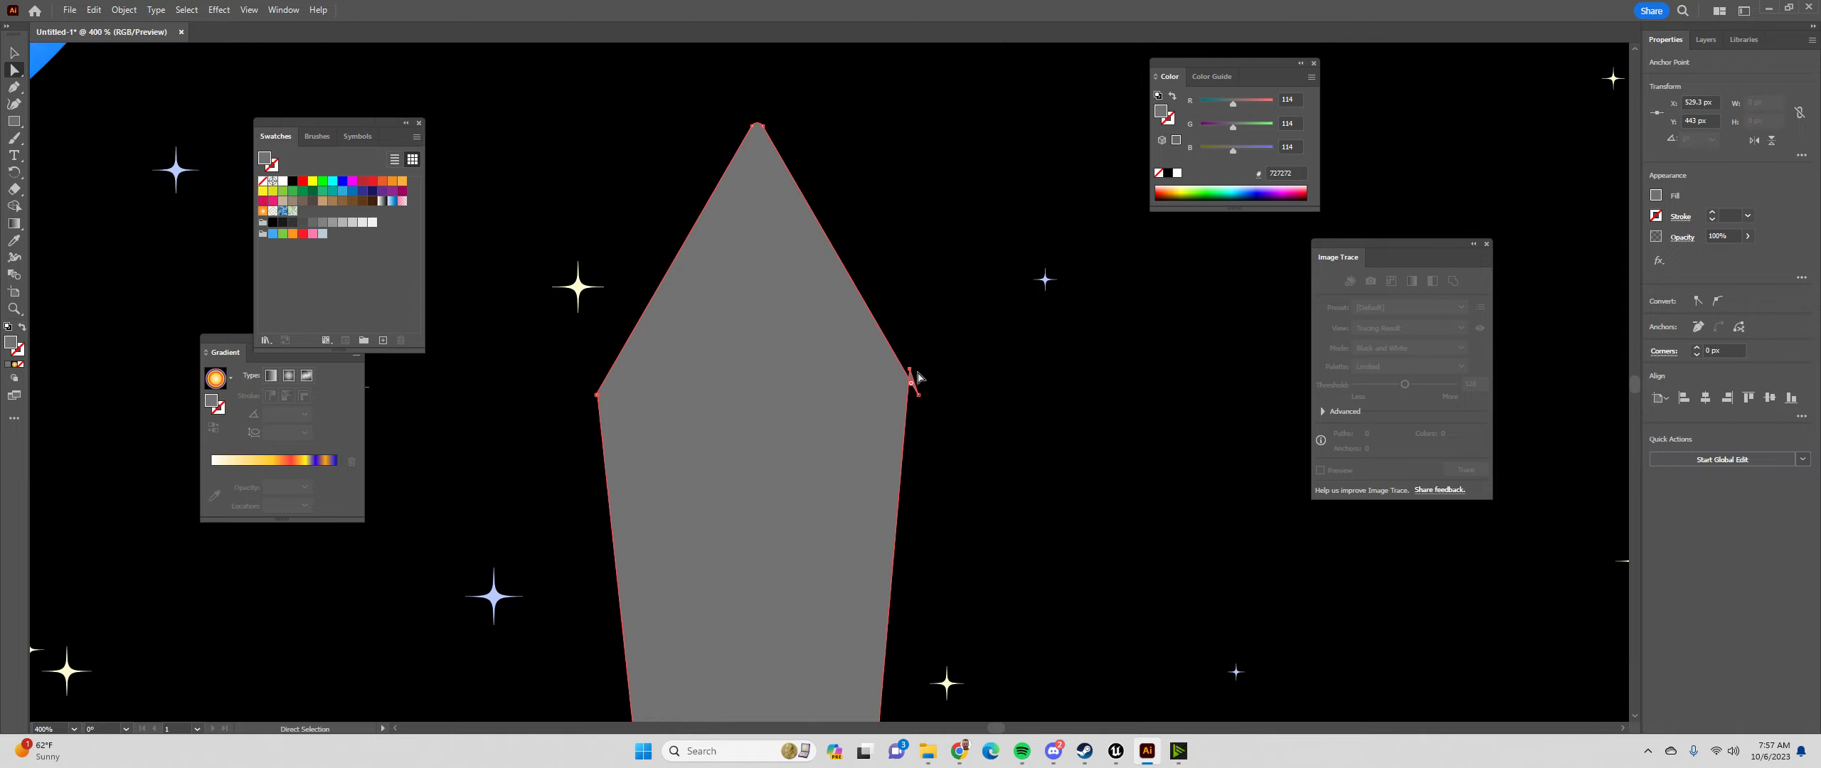
{"action": "key", "text": "ctrl+z"}
{"action": "left_click", "coordinate": [1042, 329]}
{"action": "scroll", "coordinate": [1041, 329], "scroll_direction": "down", "scroll_amount": 3}
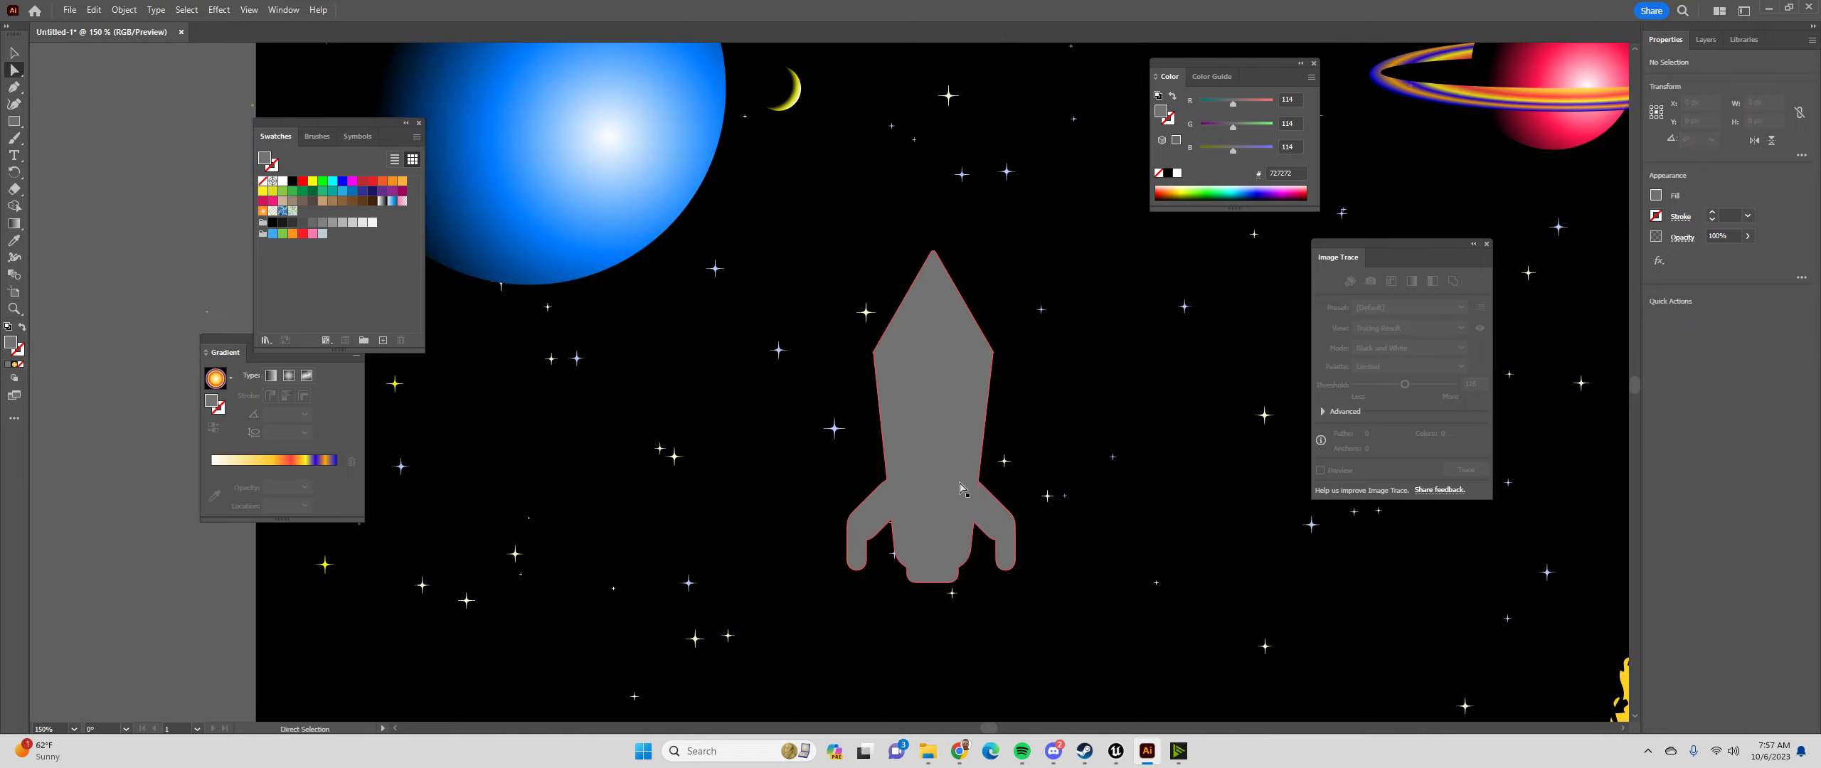
Check the rocket reference, fill the rocket with the current multicolour gradient, and make that gradient linear
{"action": "left_click_drag", "start_coordinate": [1033, 434], "coordinate": [950, 438]}
{"action": "key", "text": "alt+Tab"}
{"action": "key", "text": "alt+Tab"}
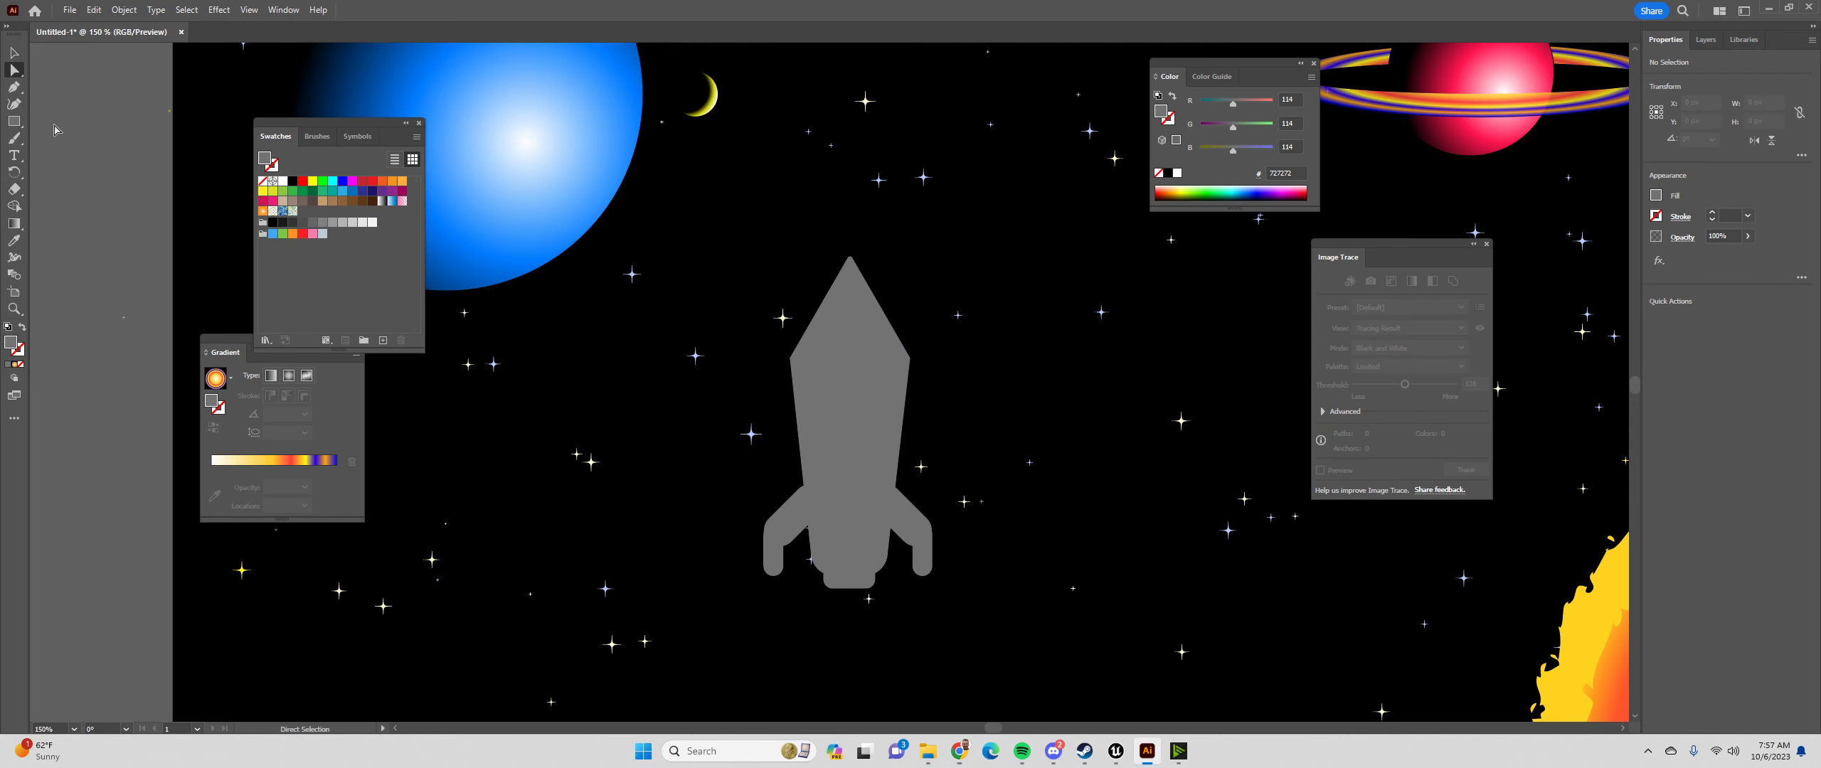
{"action": "left_click", "coordinate": [14, 225]}
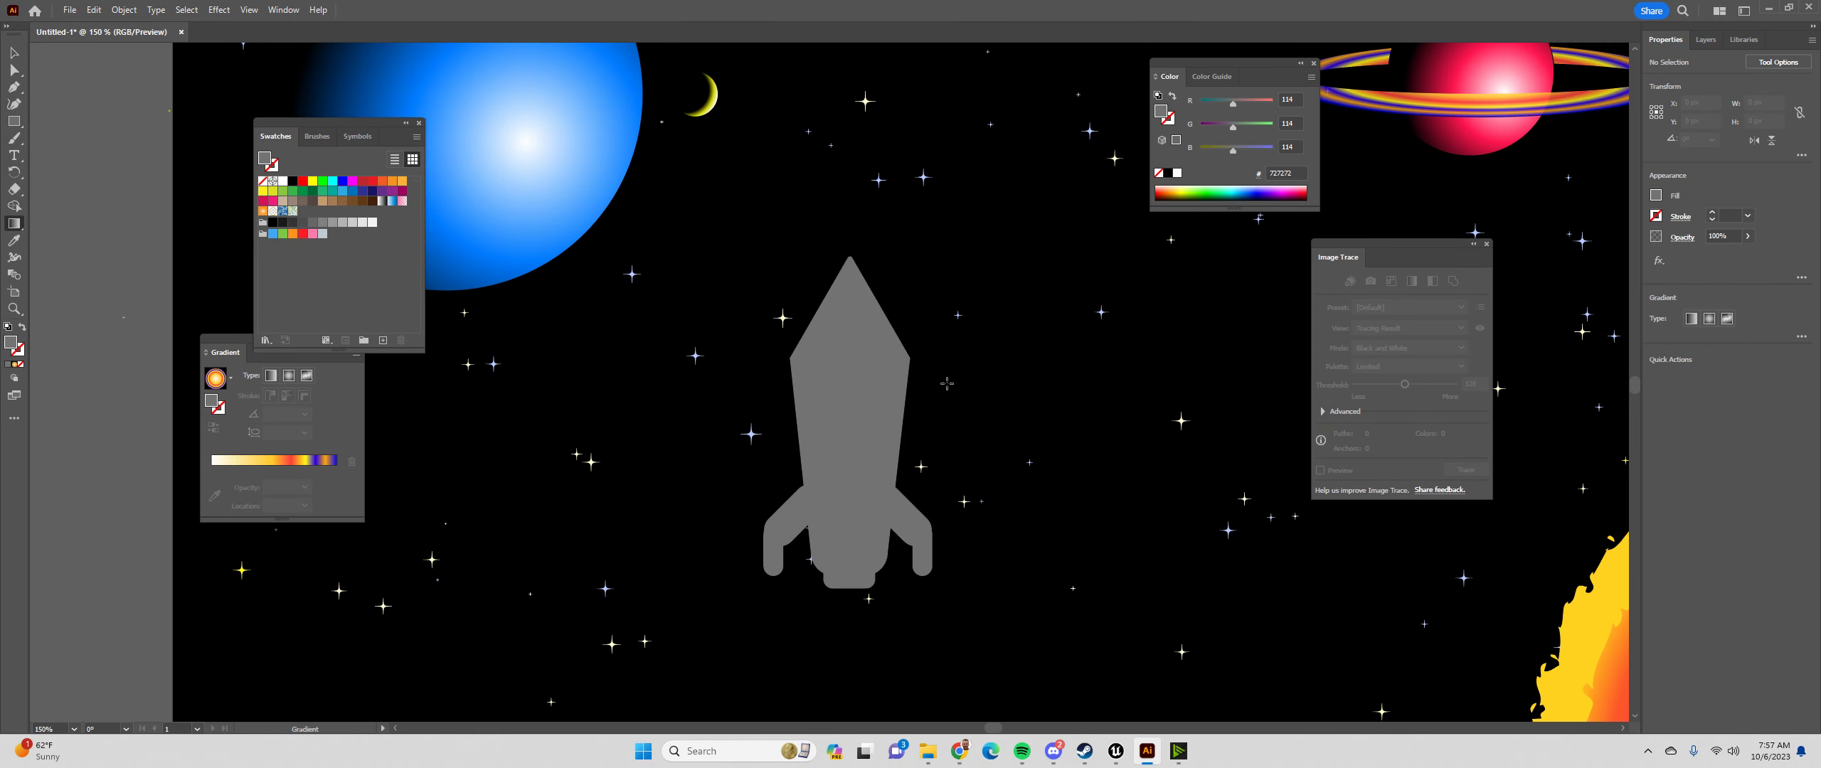
{"action": "left_click", "coordinate": [825, 381]}
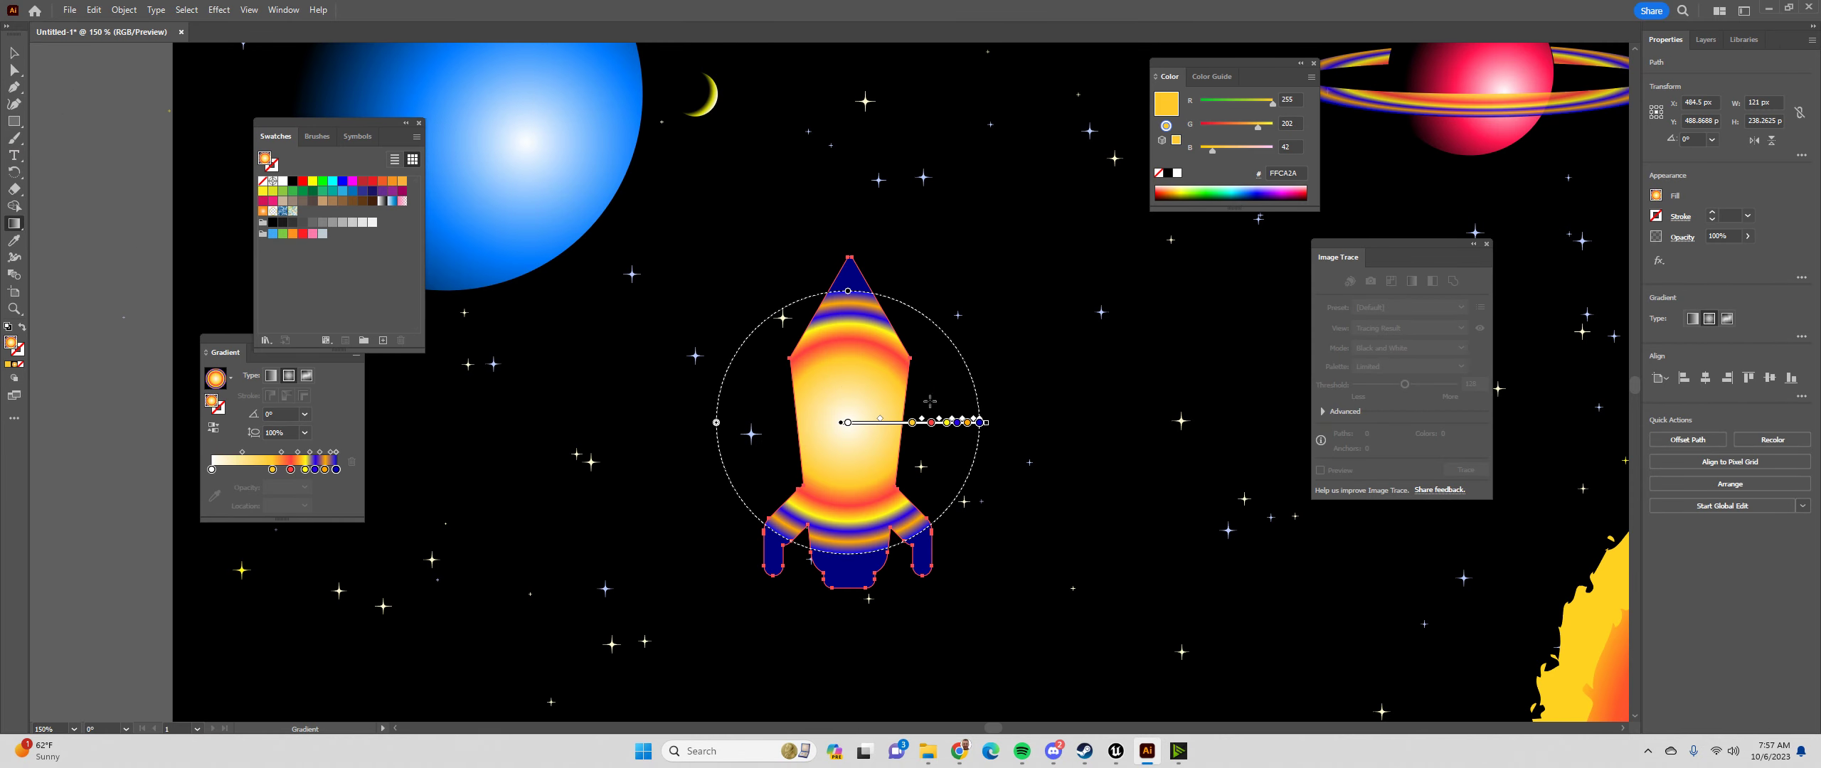
{"action": "left_click", "coordinate": [271, 376]}
{"action": "left_click", "coordinate": [232, 379]}
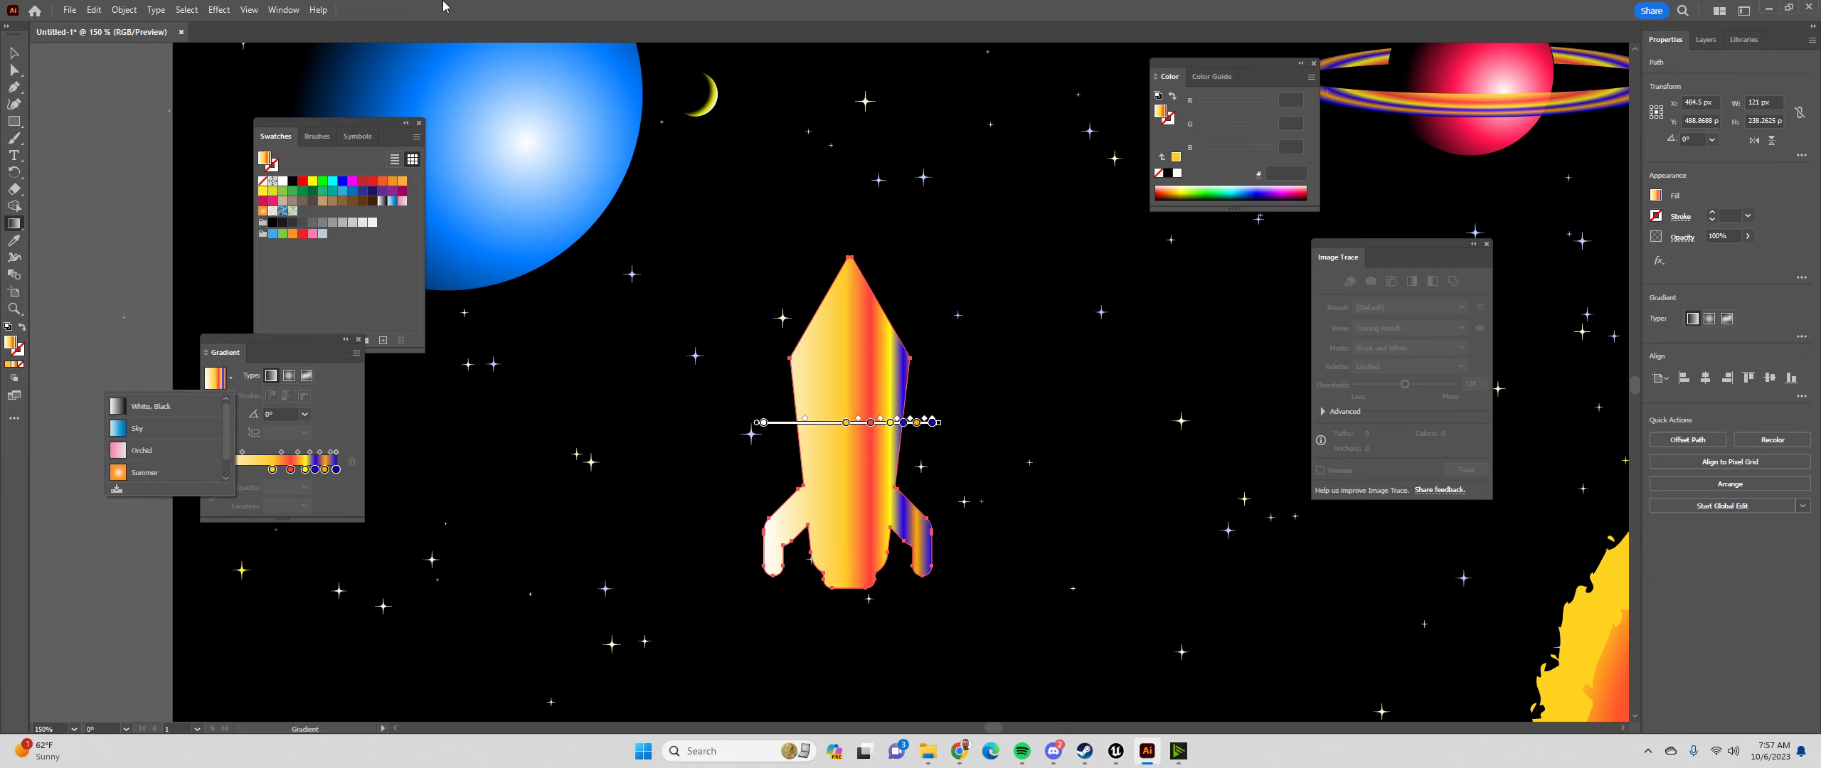
{"action": "left_click", "coordinate": [308, 7]}
{"action": "left_click", "coordinate": [283, 9]}
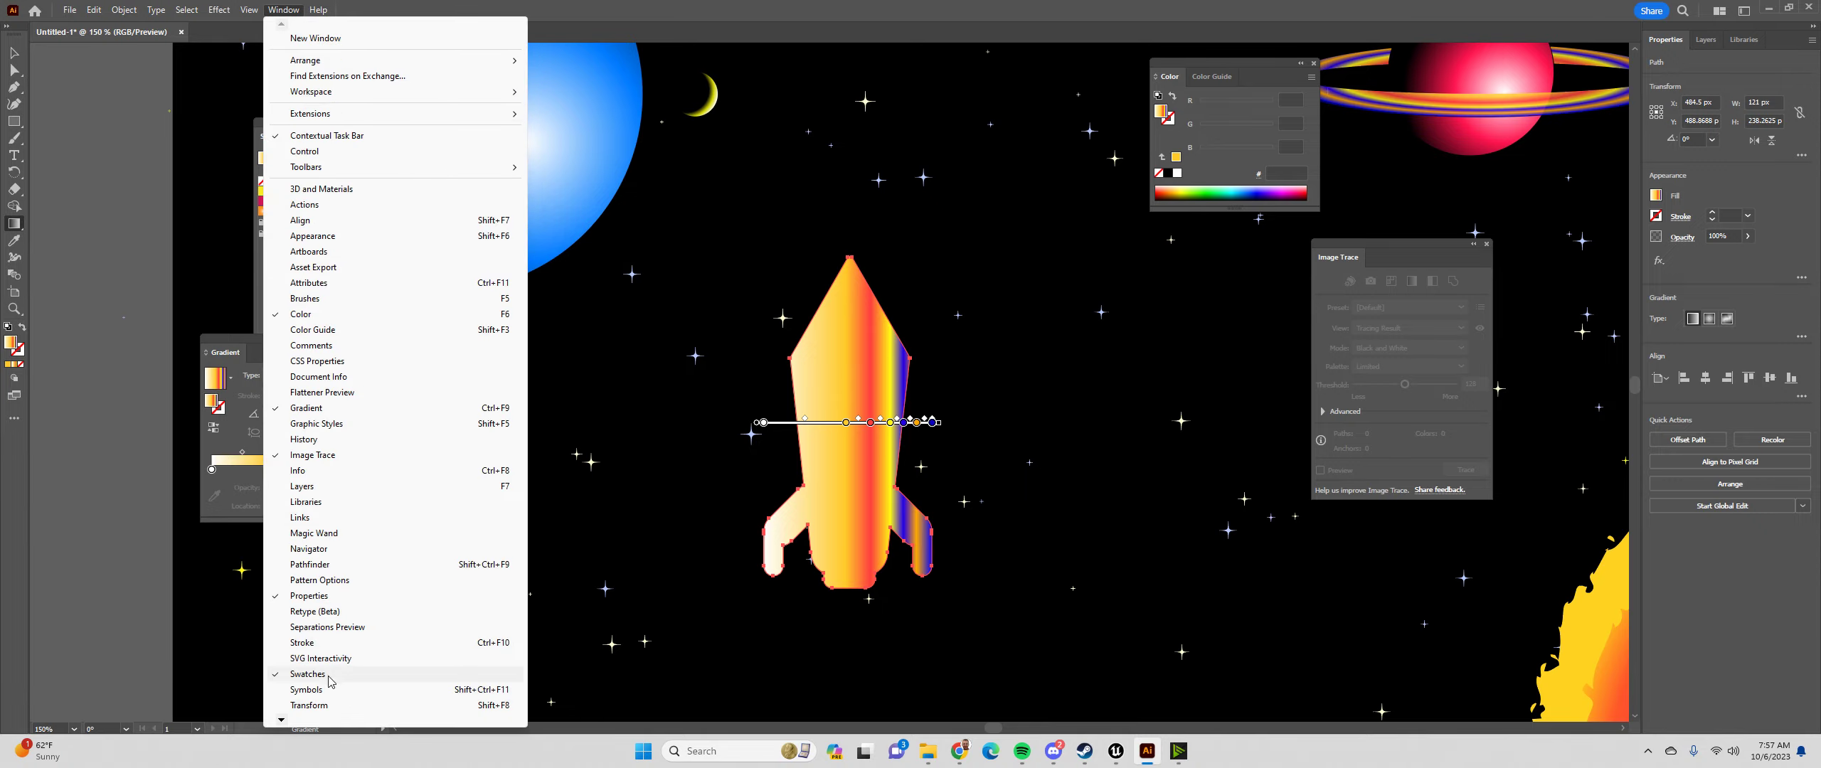
{"action": "left_click", "coordinate": [710, 6]}
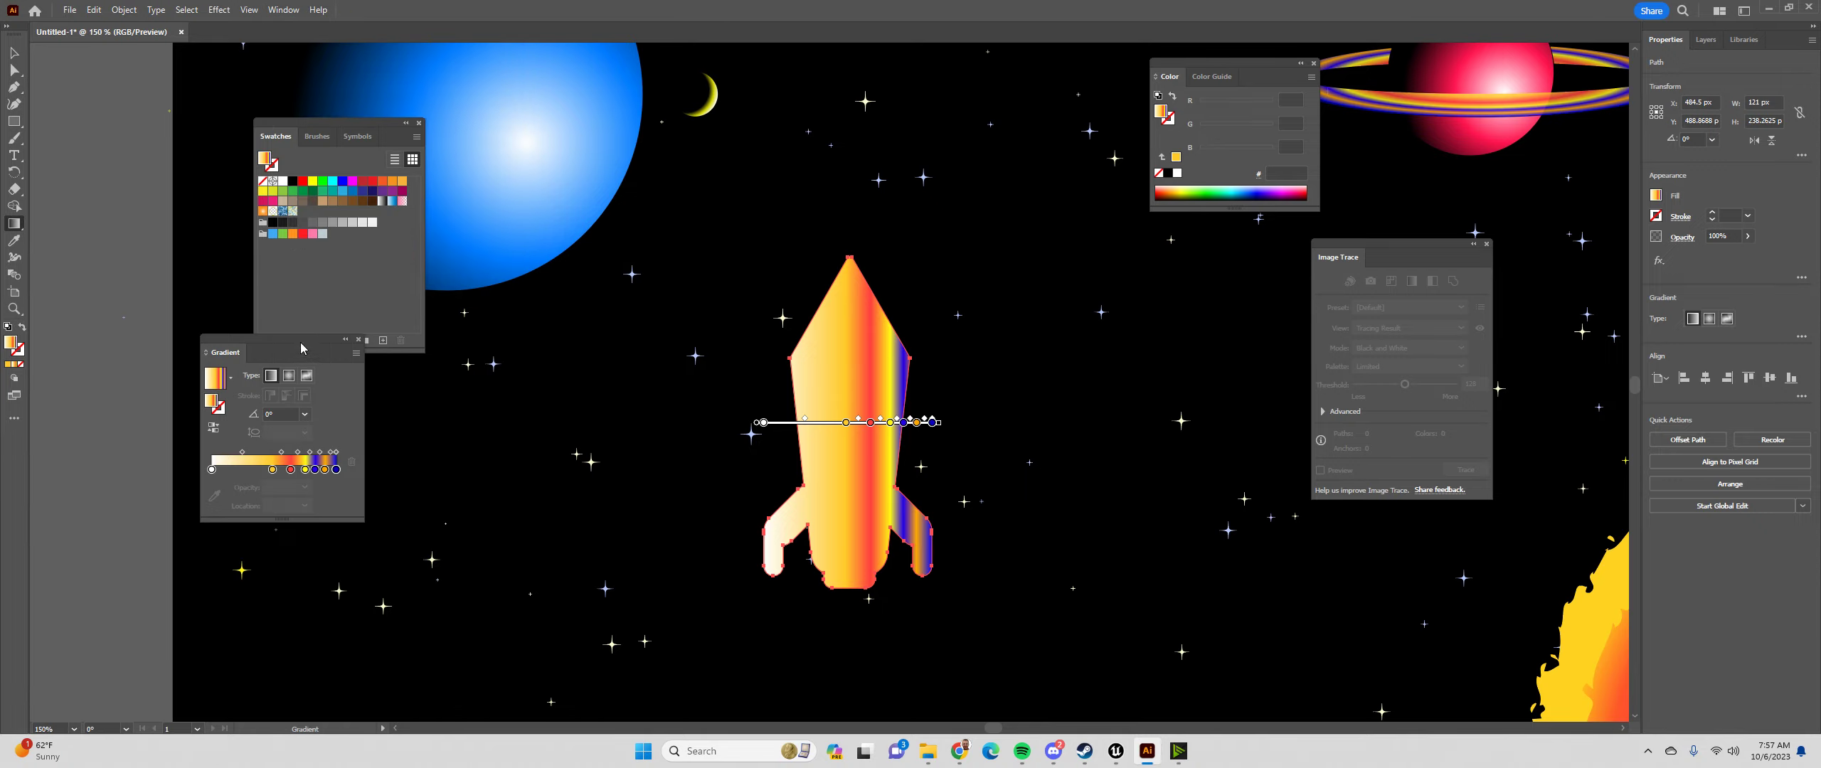
Open the Metal swatch library and fill the rocket with one of its light grey swatches
{"action": "left_click_drag", "start_coordinate": [301, 348], "coordinate": [301, 389]}
{"action": "left_click", "coordinate": [264, 340]}
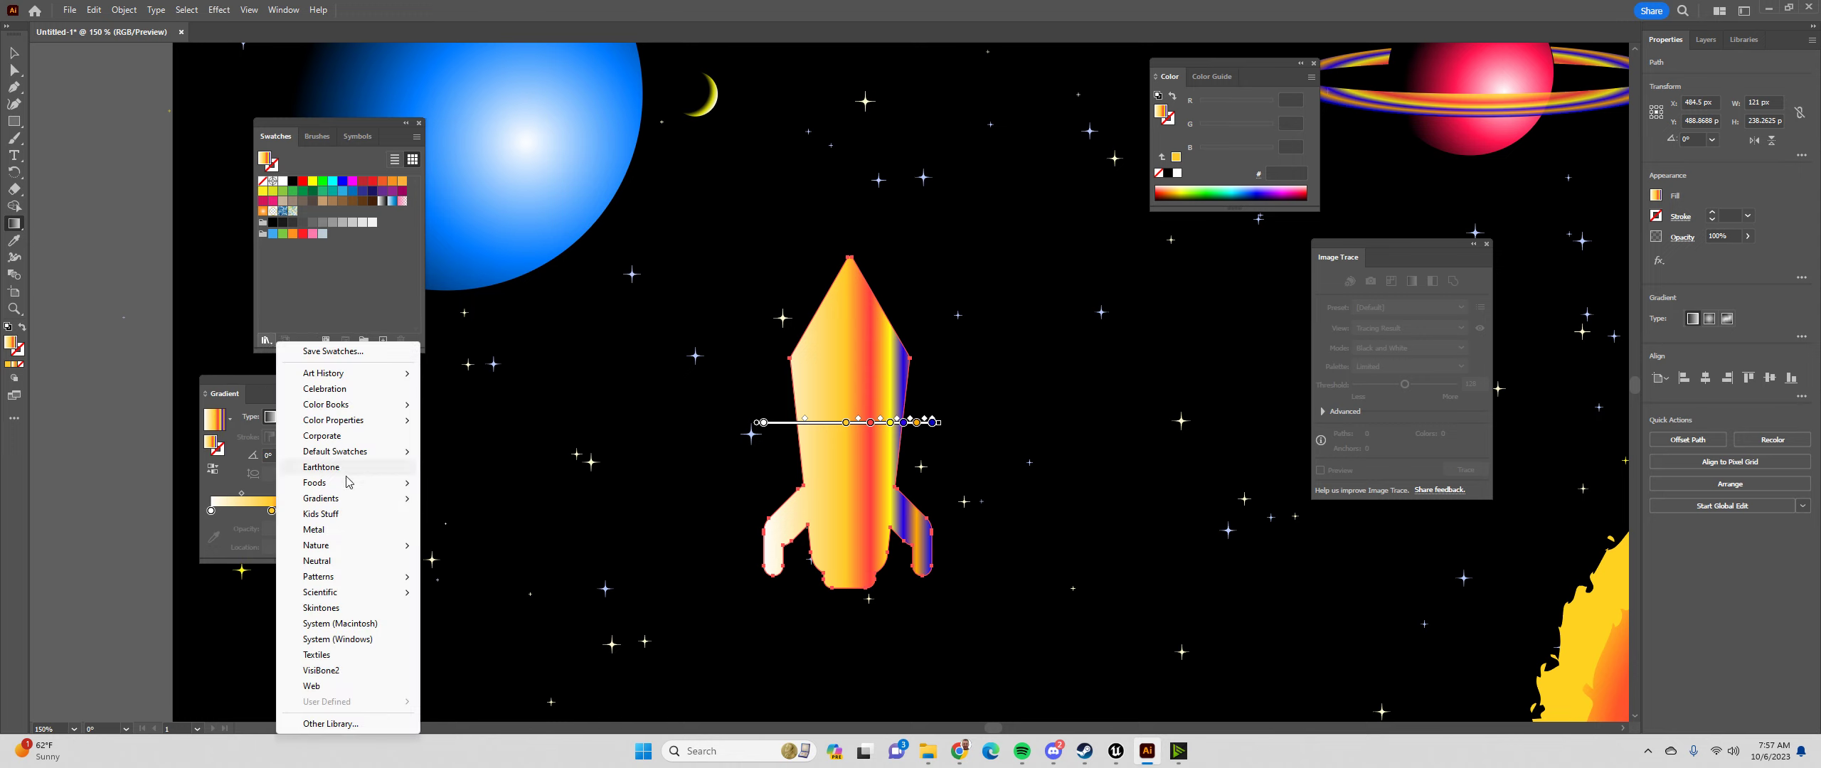
{"action": "left_click", "coordinate": [335, 531]}
{"action": "left_click", "coordinate": [847, 408]}
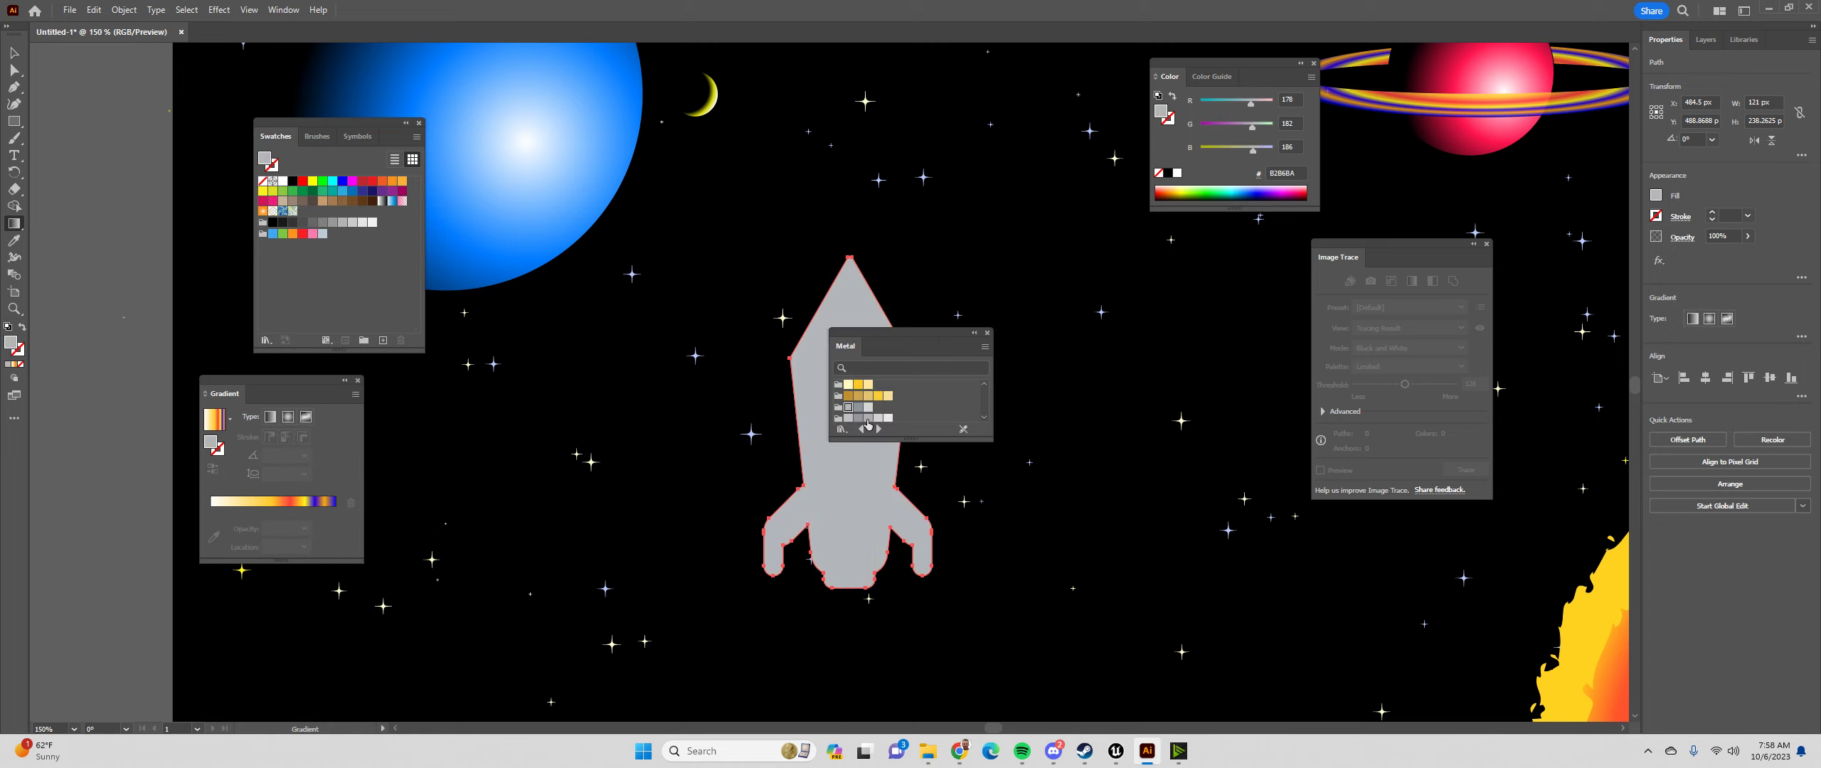
{"action": "left_click_drag", "start_coordinate": [896, 347], "coordinate": [1033, 365]}
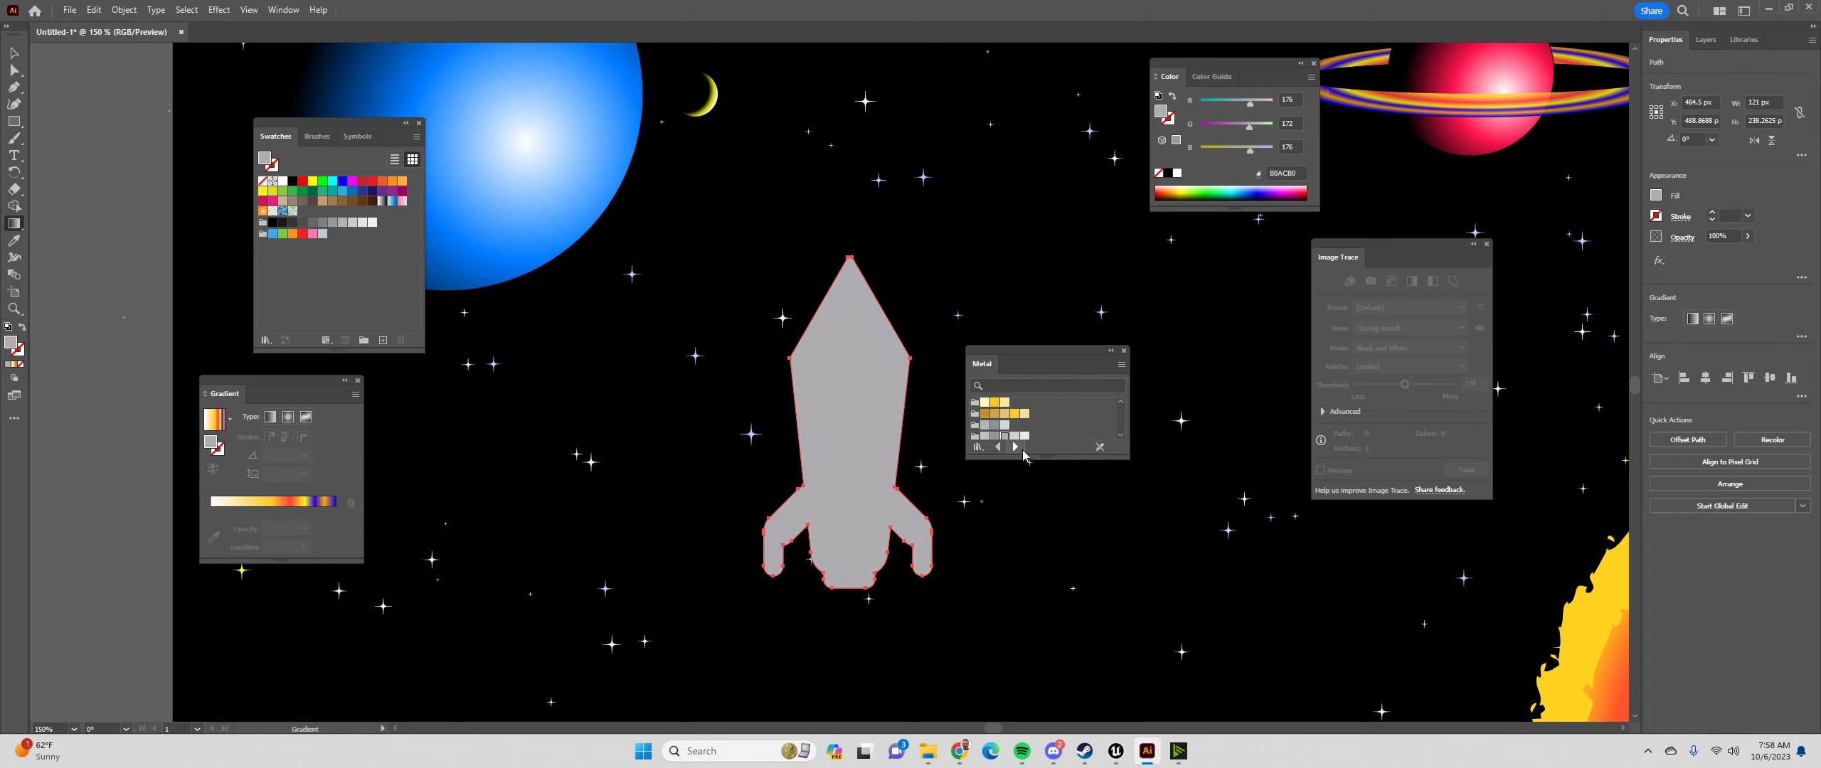
{"action": "scroll", "coordinate": [1049, 434], "scroll_direction": "down", "scroll_amount": 3}
Load the Metals gradient library and fill the rocket with a silver linear gradient
{"action": "left_click", "coordinate": [977, 446]}
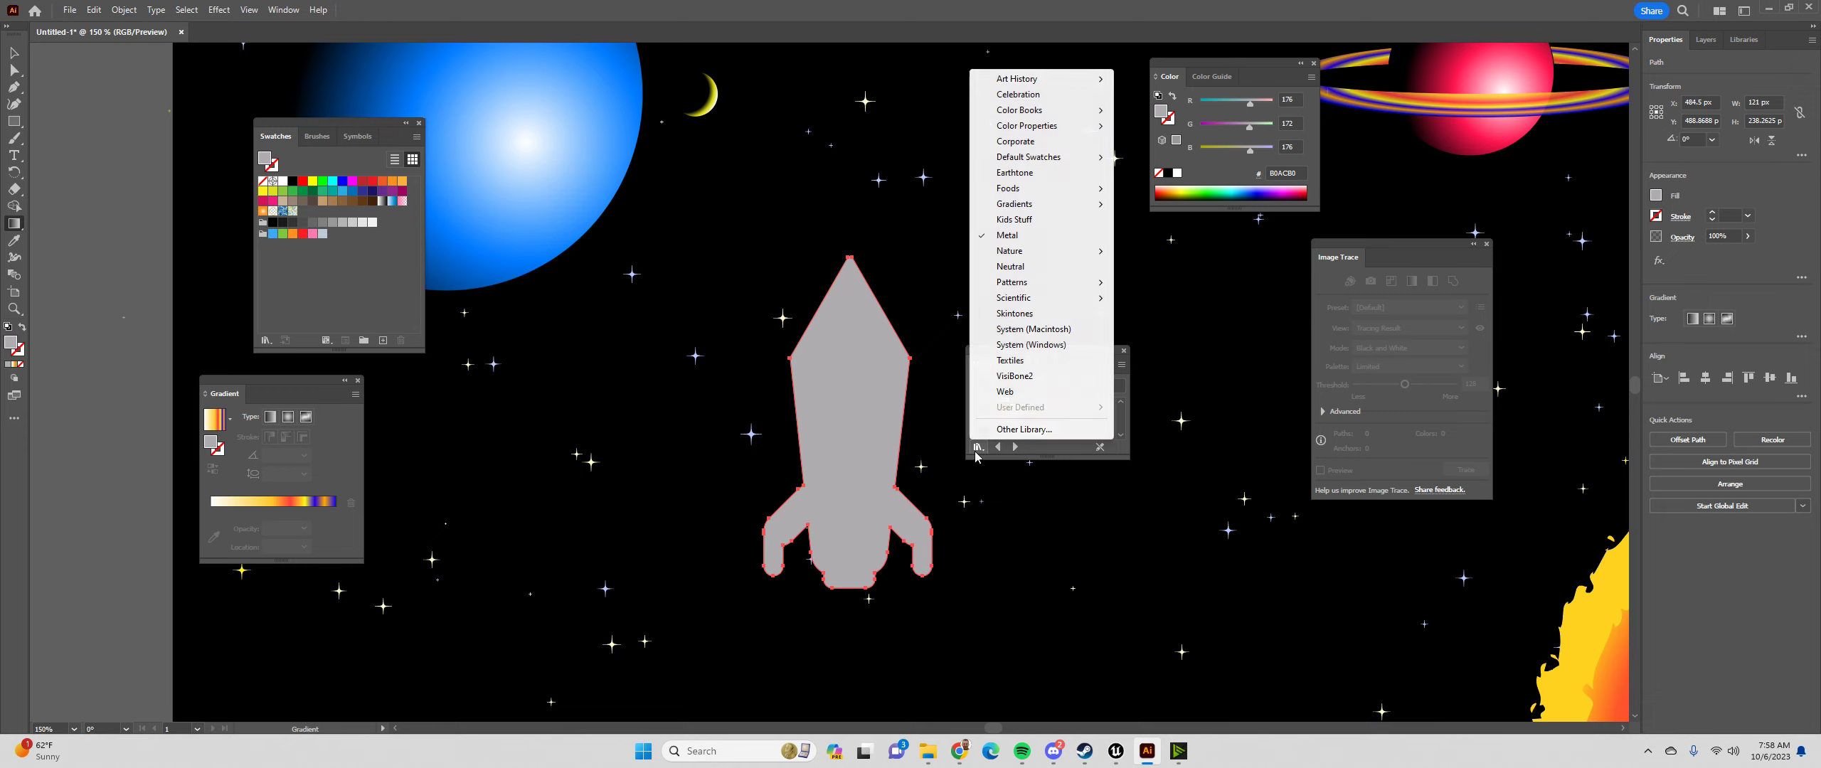
{"action": "mouse_move", "coordinate": [1022, 204]}
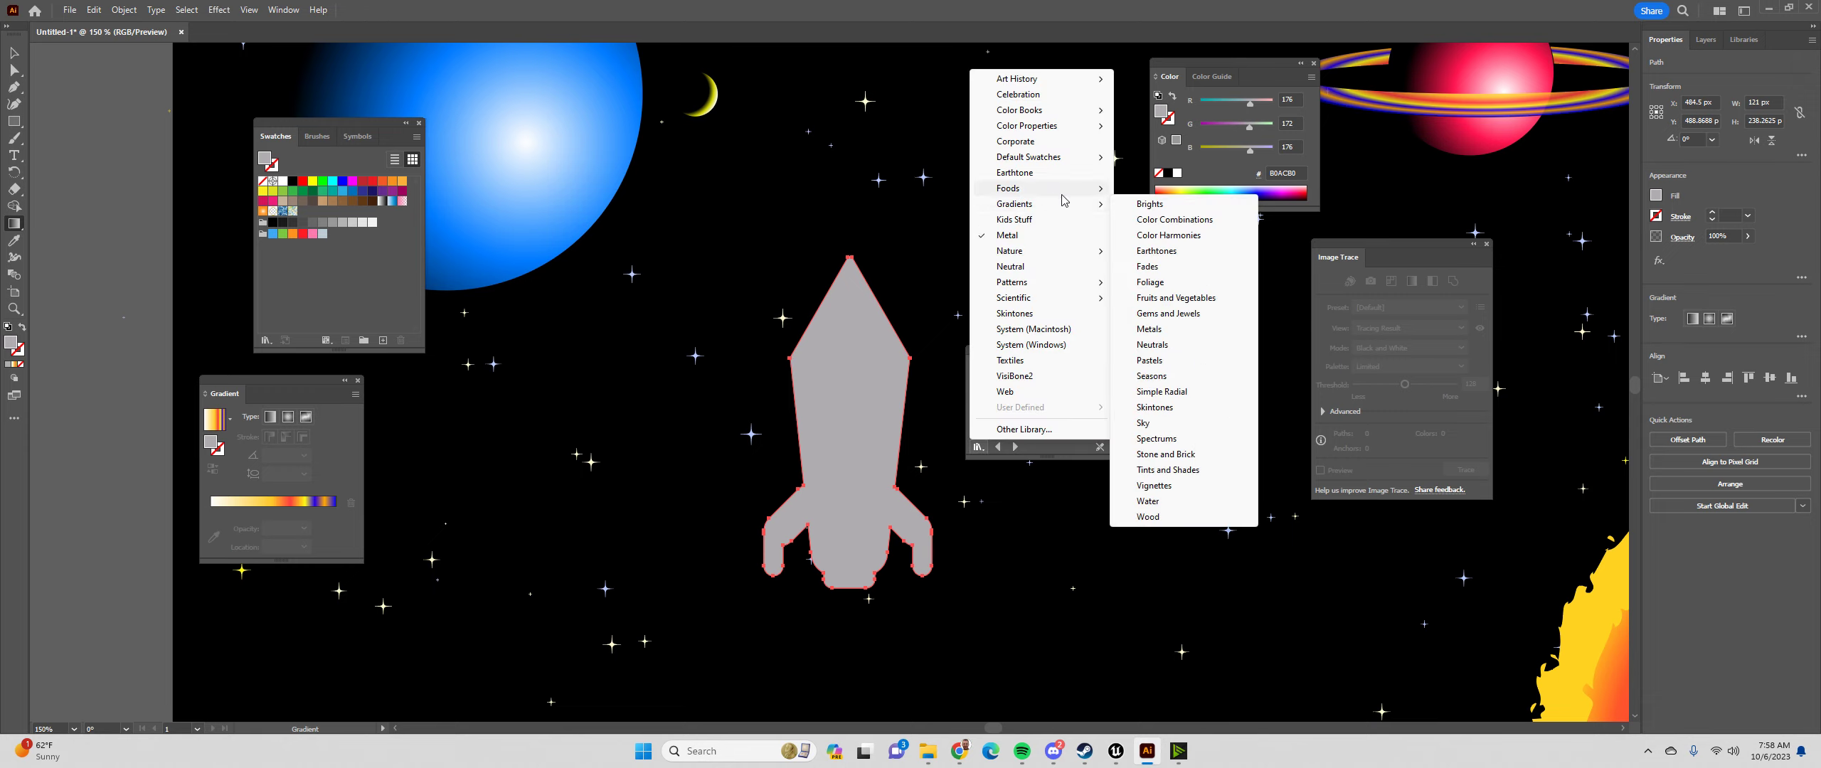
{"action": "left_click", "coordinate": [1162, 327]}
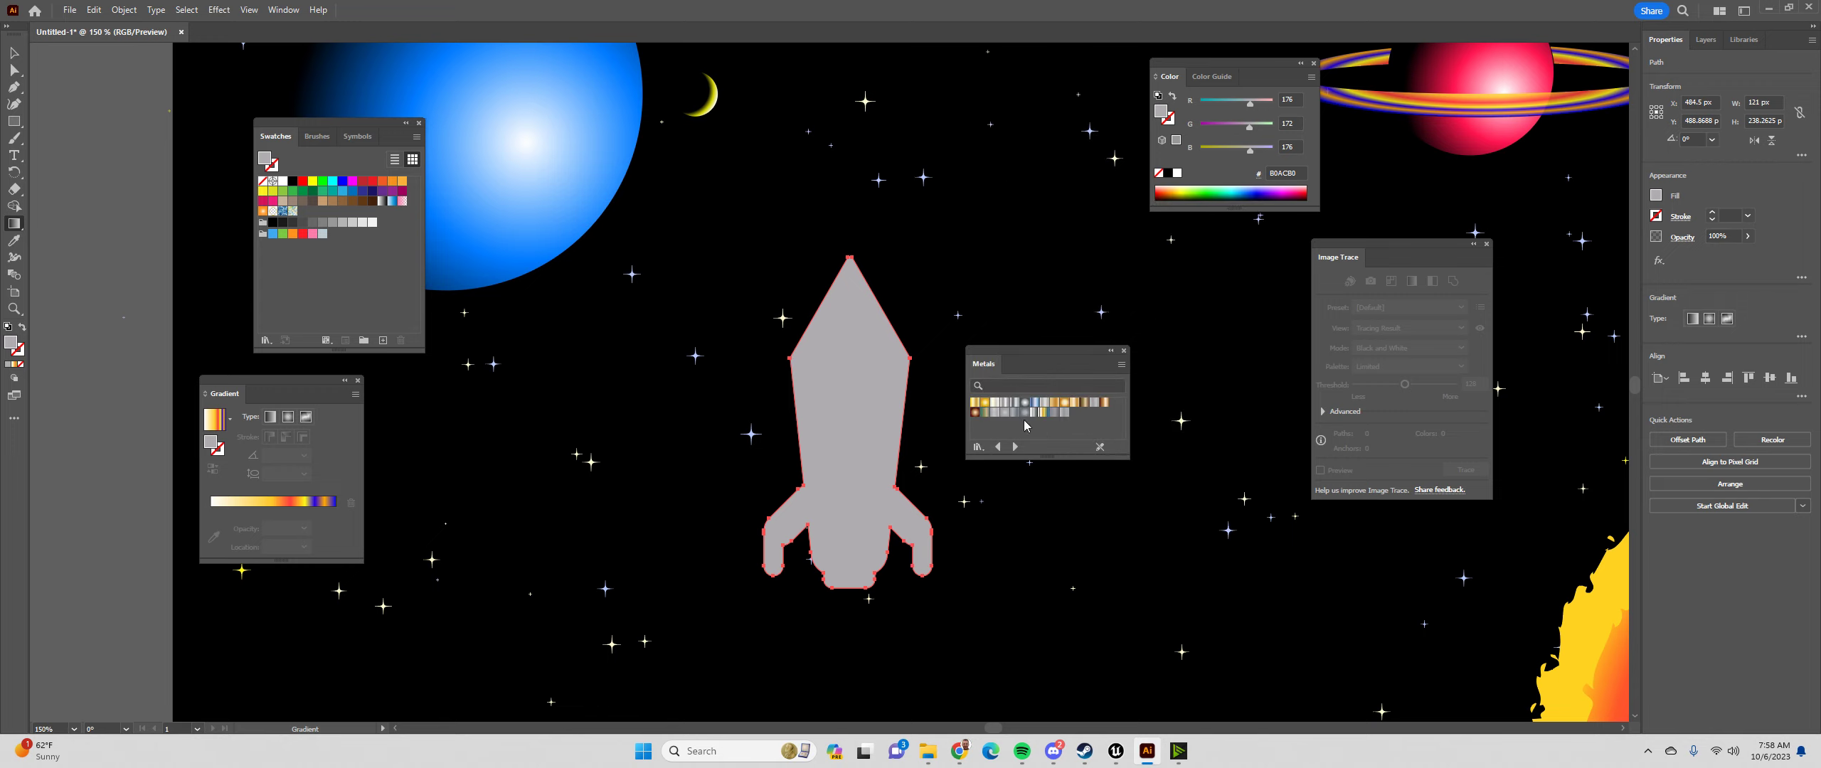
{"action": "left_click", "coordinate": [1004, 403]}
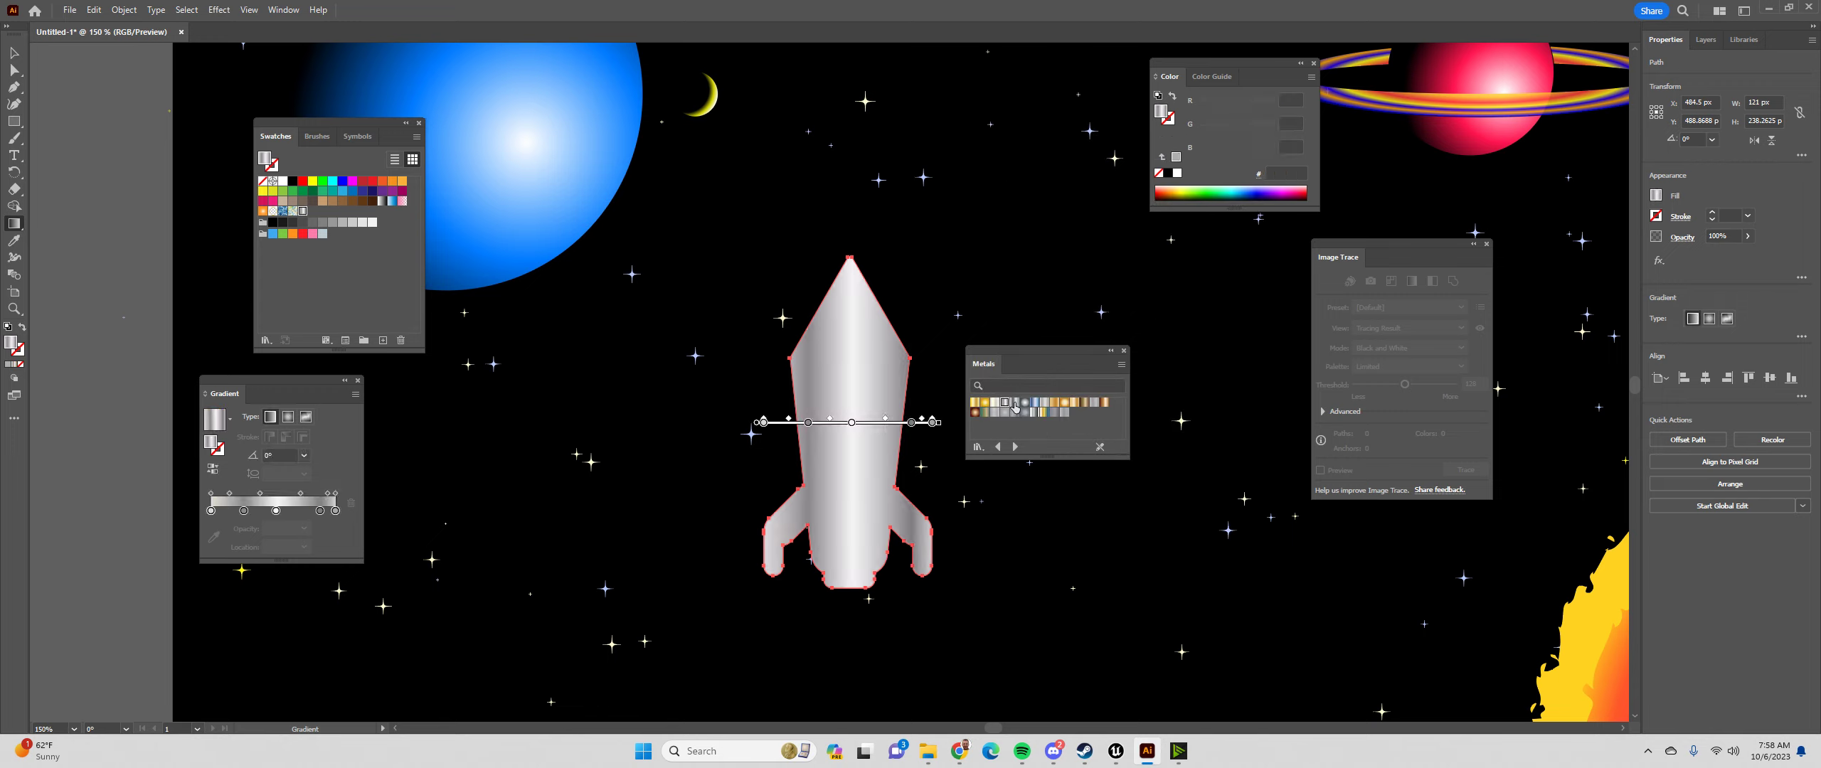
{"action": "left_click", "coordinate": [1015, 403]}
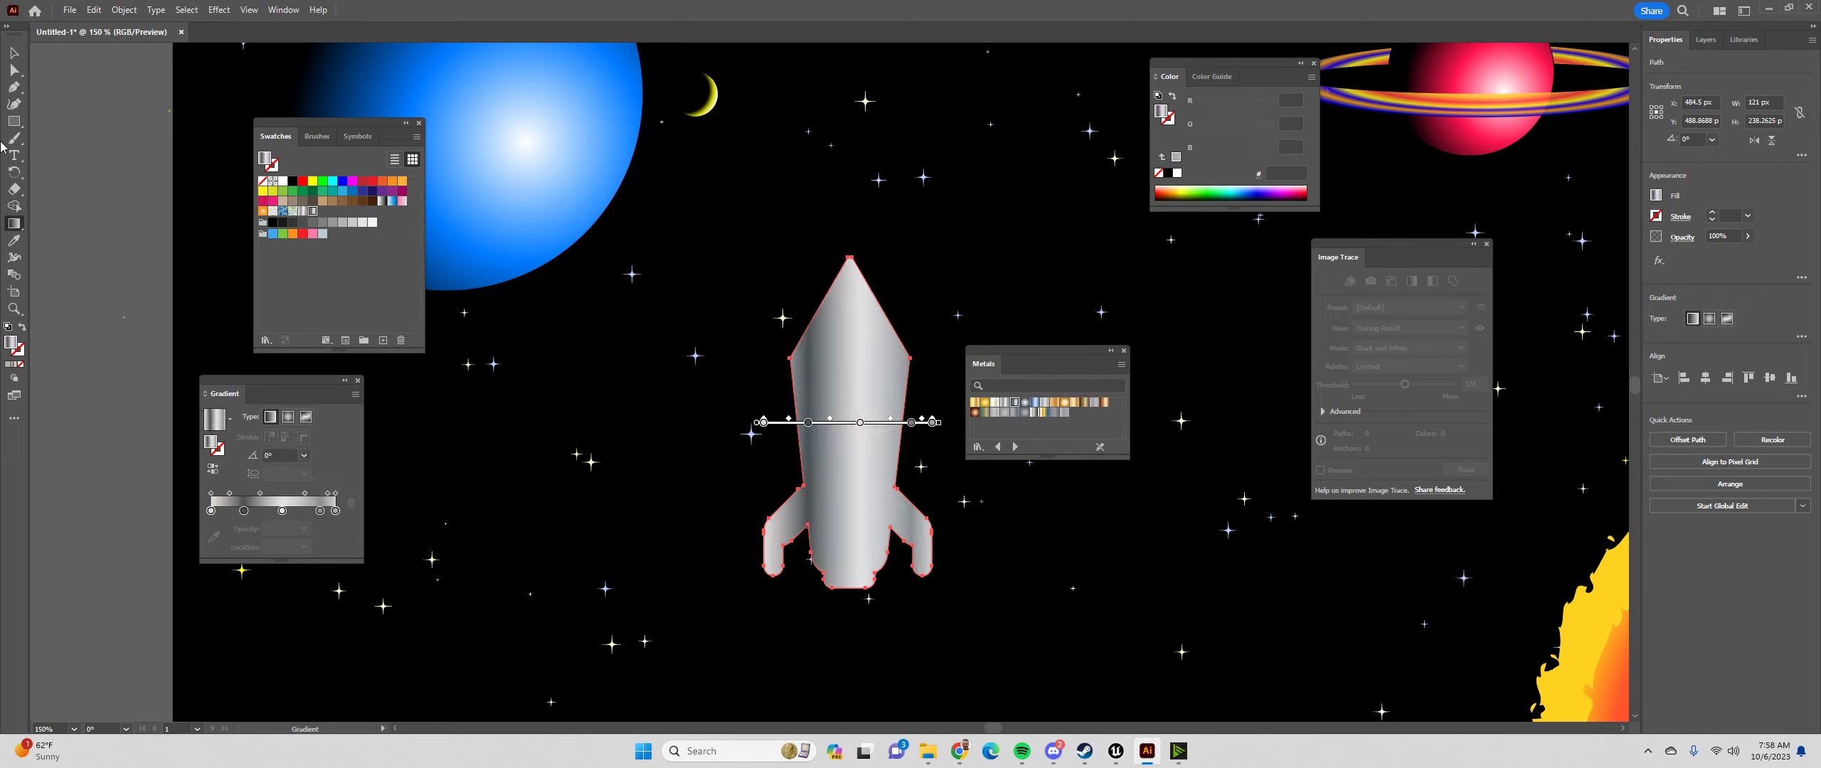
Rotate the rocket to 270° with its nose pointing right, shrink it to about 33 x 14 px, and place it below the crescent moon
{"action": "left_click", "coordinate": [14, 52]}
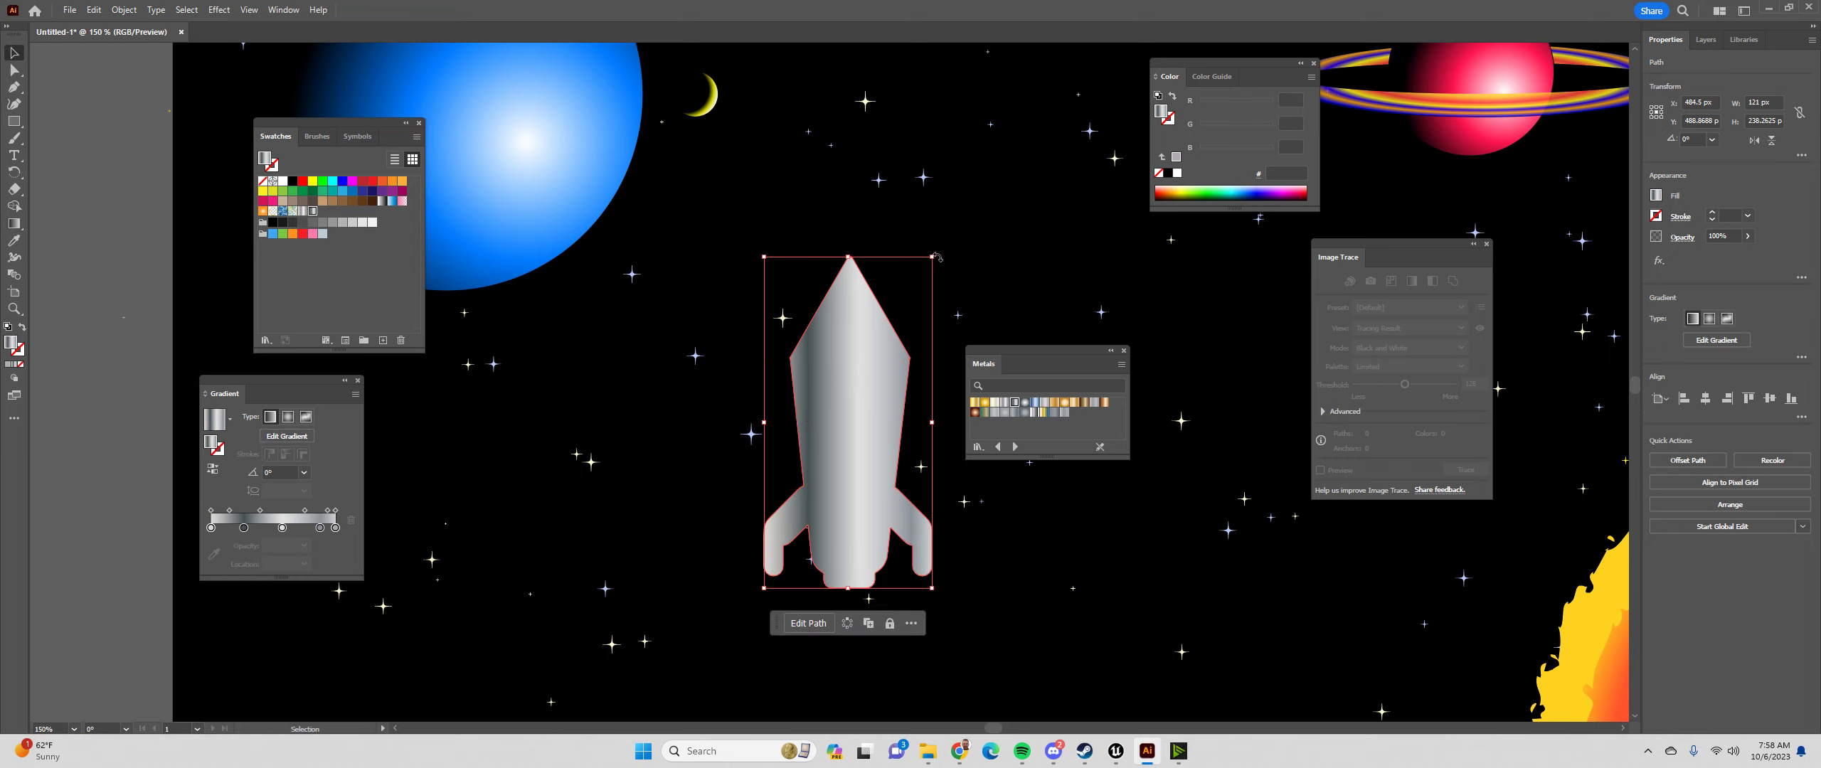
{"action": "left_click_drag", "start_coordinate": [933, 258], "coordinate": [783, 455]}
{"action": "left_click_drag", "start_coordinate": [774, 569], "coordinate": [696, 237]}
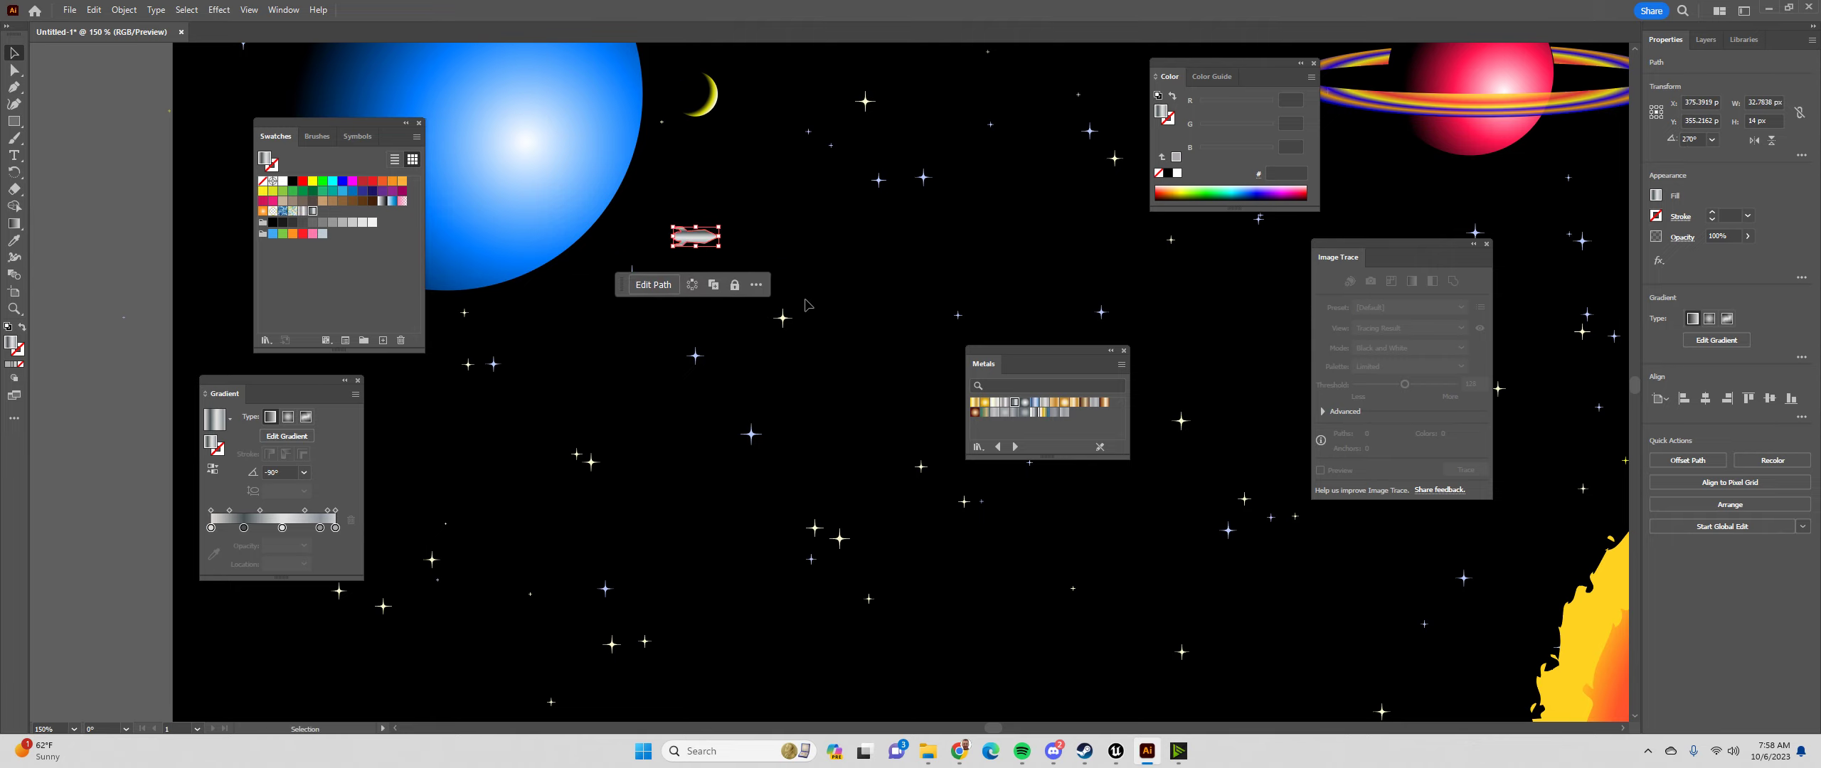
{"action": "left_click", "coordinate": [897, 280]}
{"action": "scroll", "coordinate": [870, 231], "scroll_direction": "down", "scroll_amount": 1}
{"action": "left_click_drag", "start_coordinate": [911, 245], "coordinate": [826, 368]}
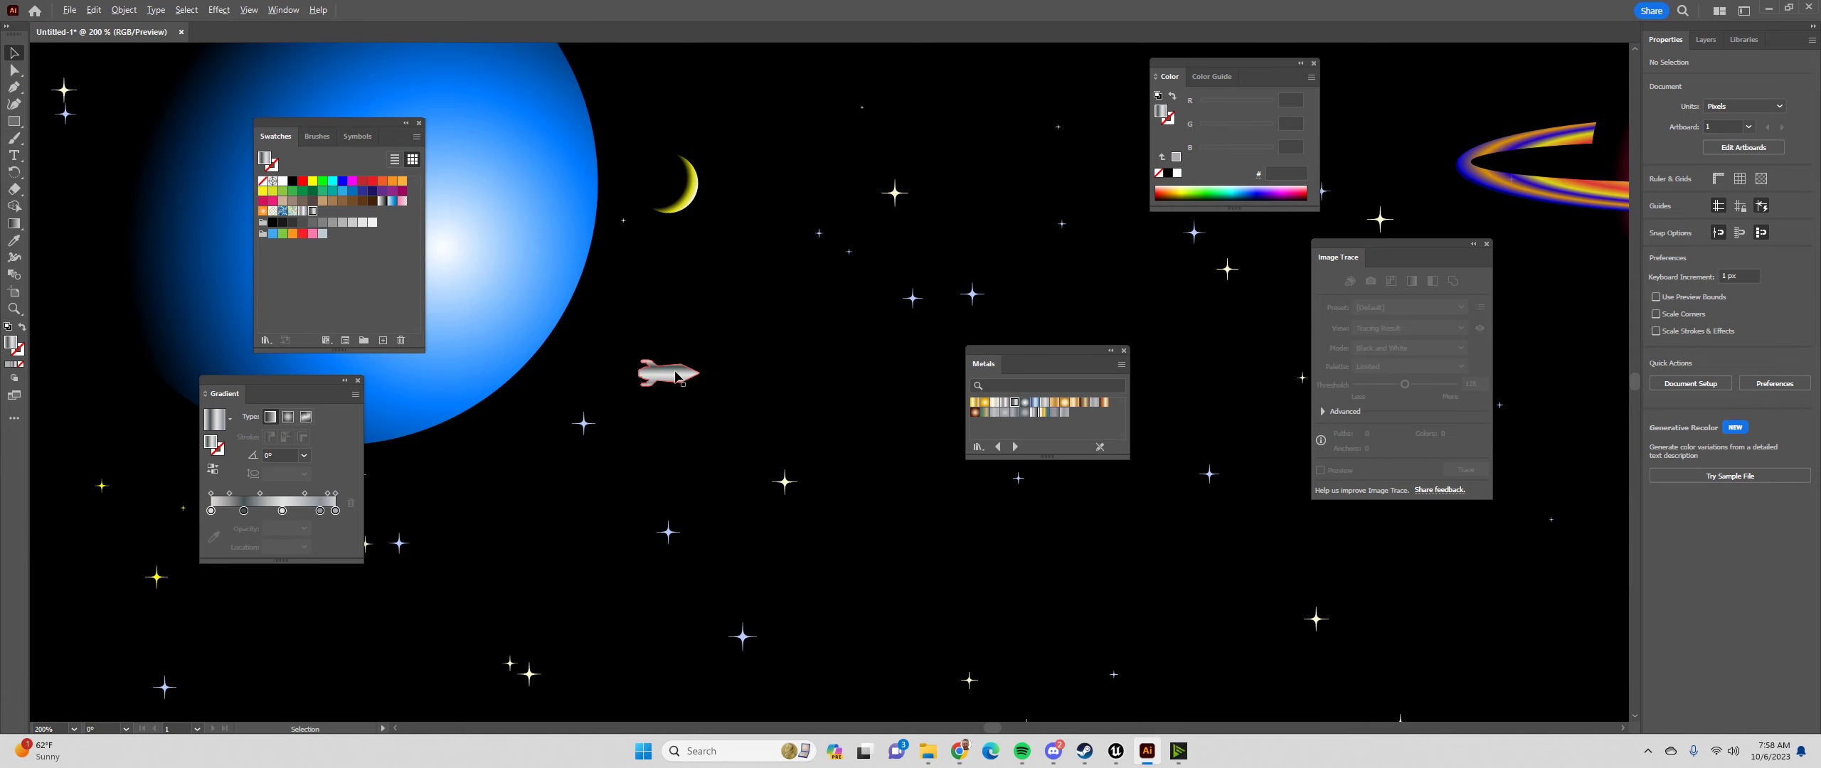
Draw a 9 x 4 px rectangle near the rocket's nose as a window and fill it with blue 0000FF
{"action": "scroll", "coordinate": [680, 374], "scroll_direction": "up", "scroll_amount": 7}
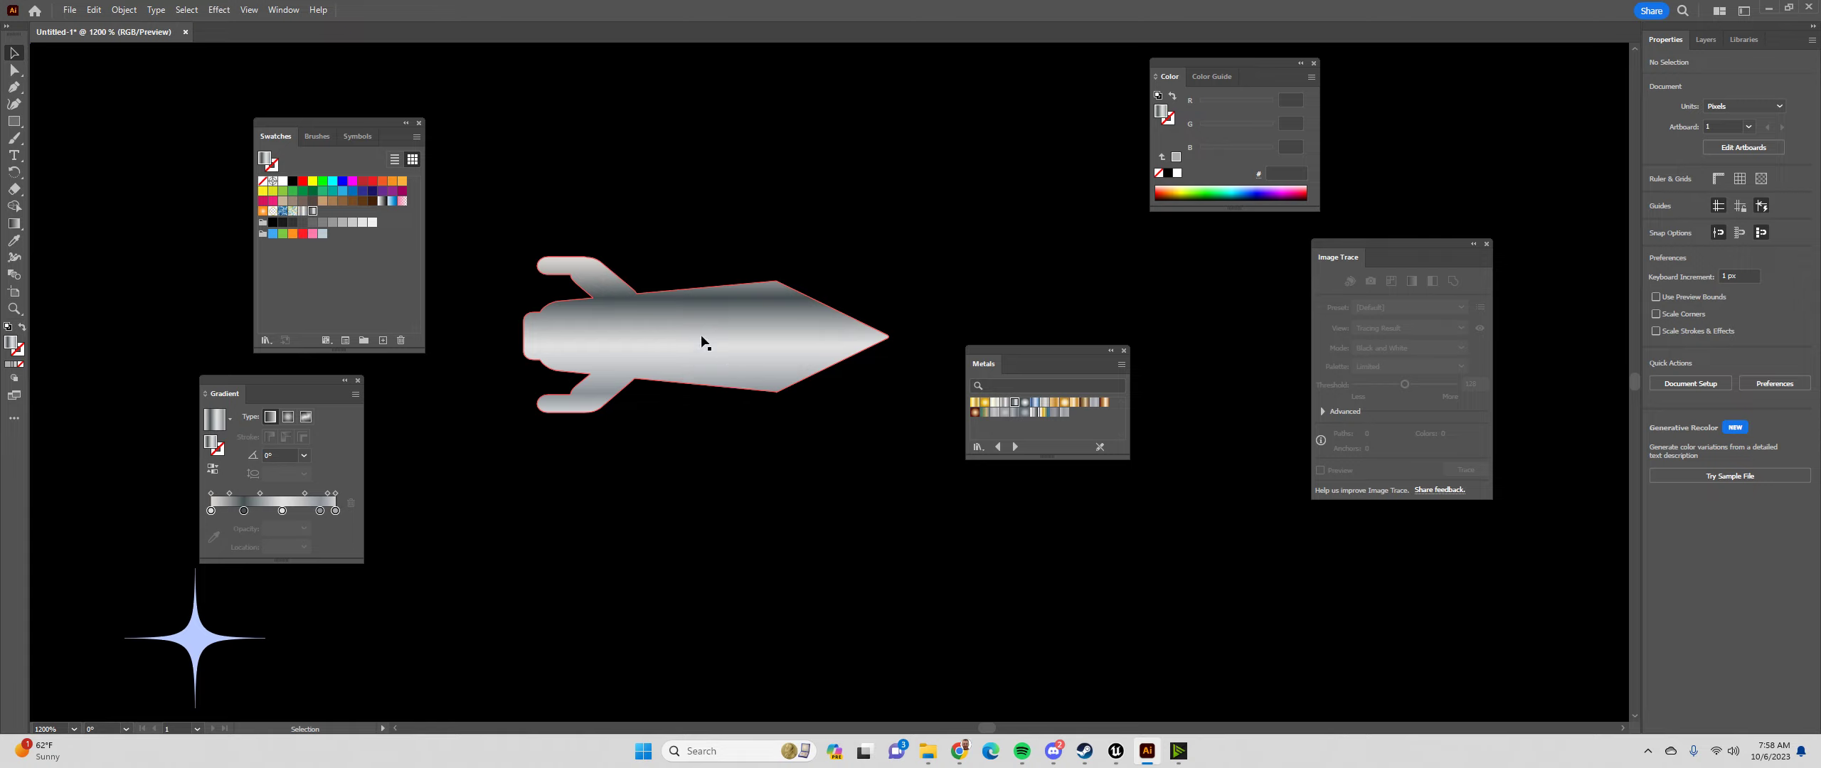
{"action": "left_click", "coordinate": [19, 120]}
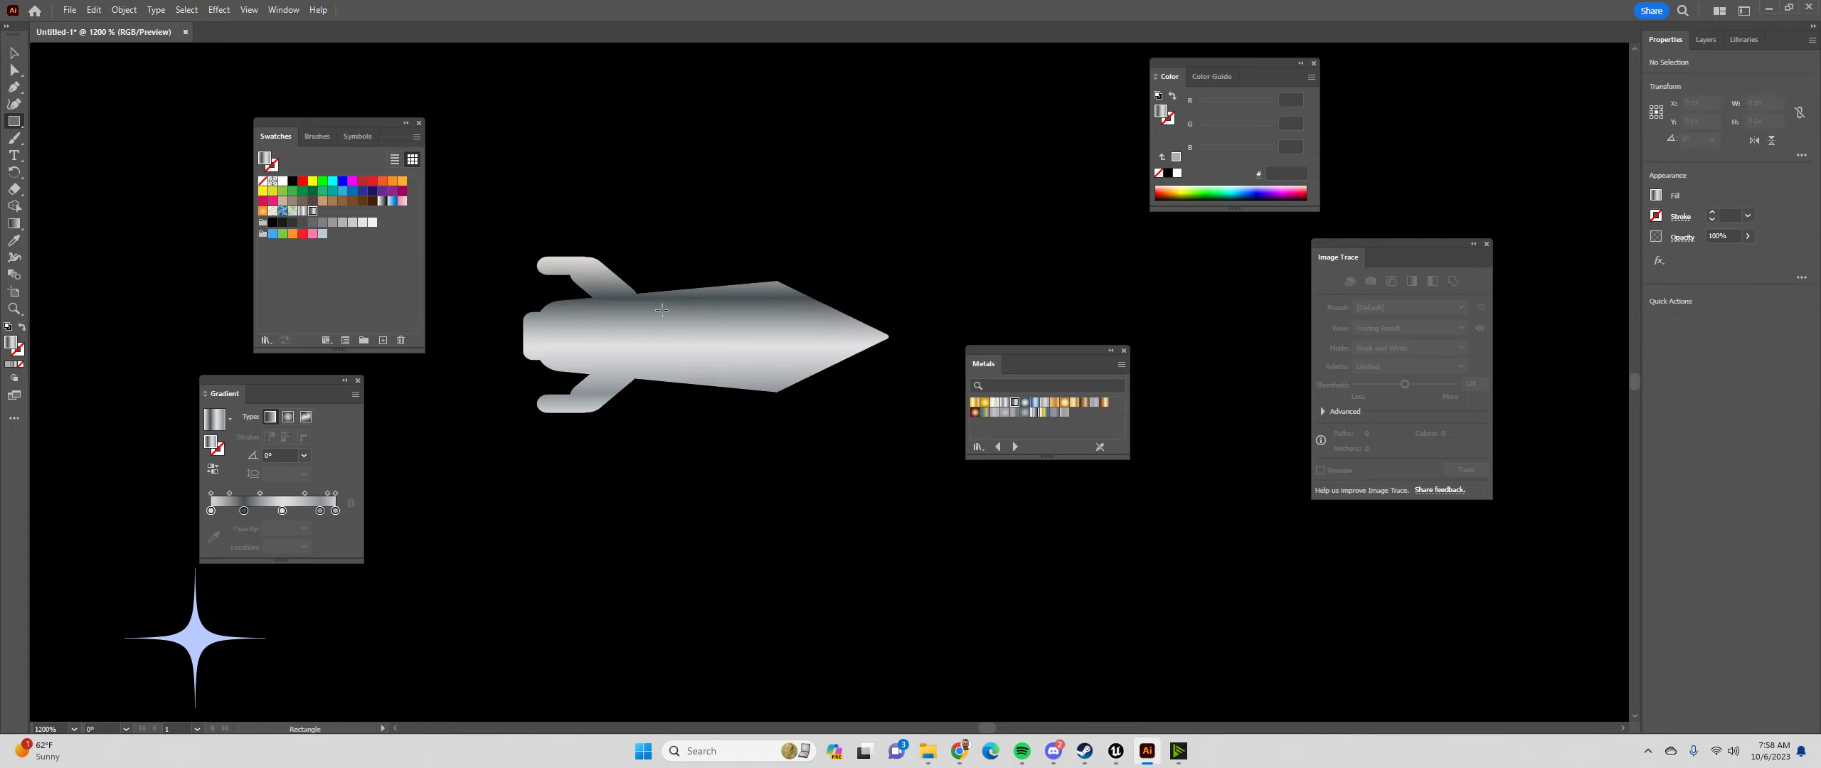
{"action": "left_click_drag", "start_coordinate": [713, 310], "coordinate": [813, 356]}
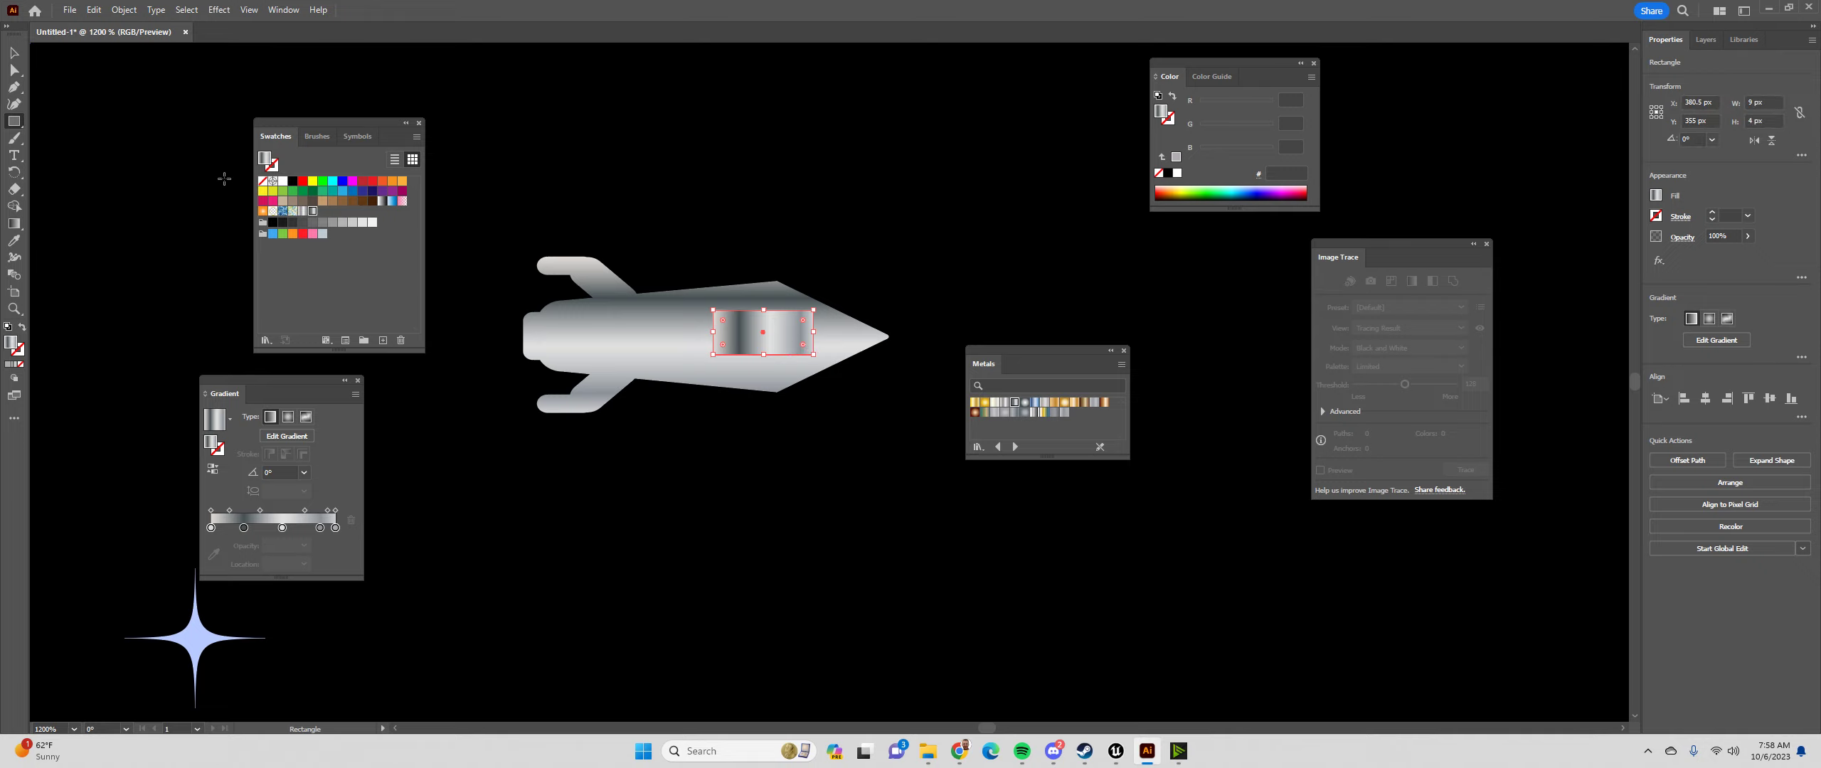
{"action": "left_click", "coordinate": [333, 182]}
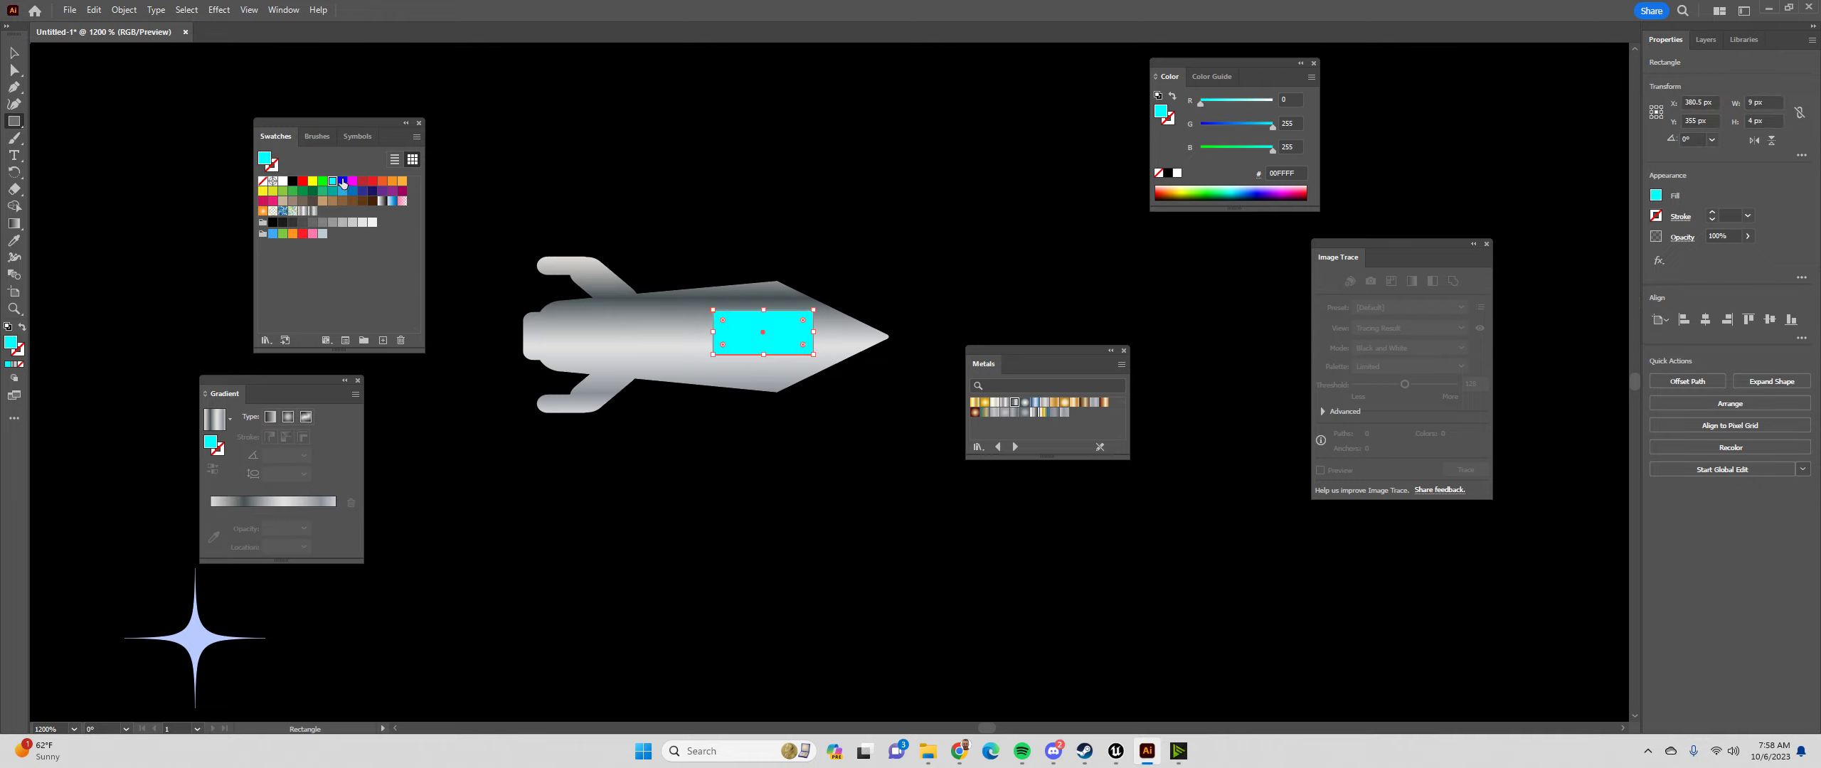
{"action": "left_click", "coordinate": [342, 183]}
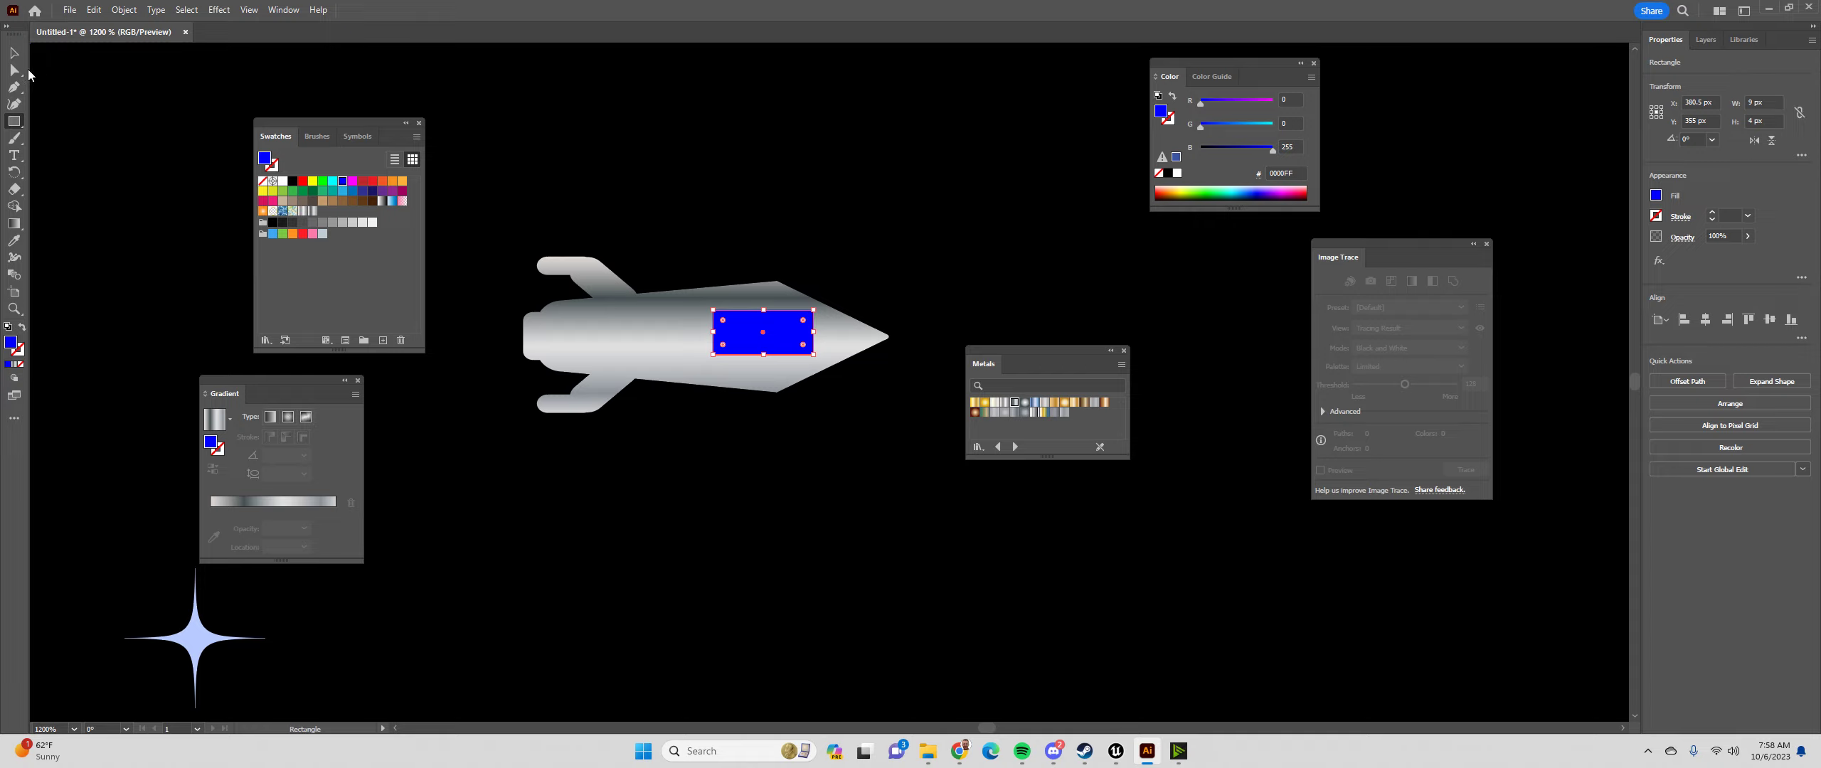
Try to stretch the blue window rectangle downward
{"action": "key", "text": "v"}
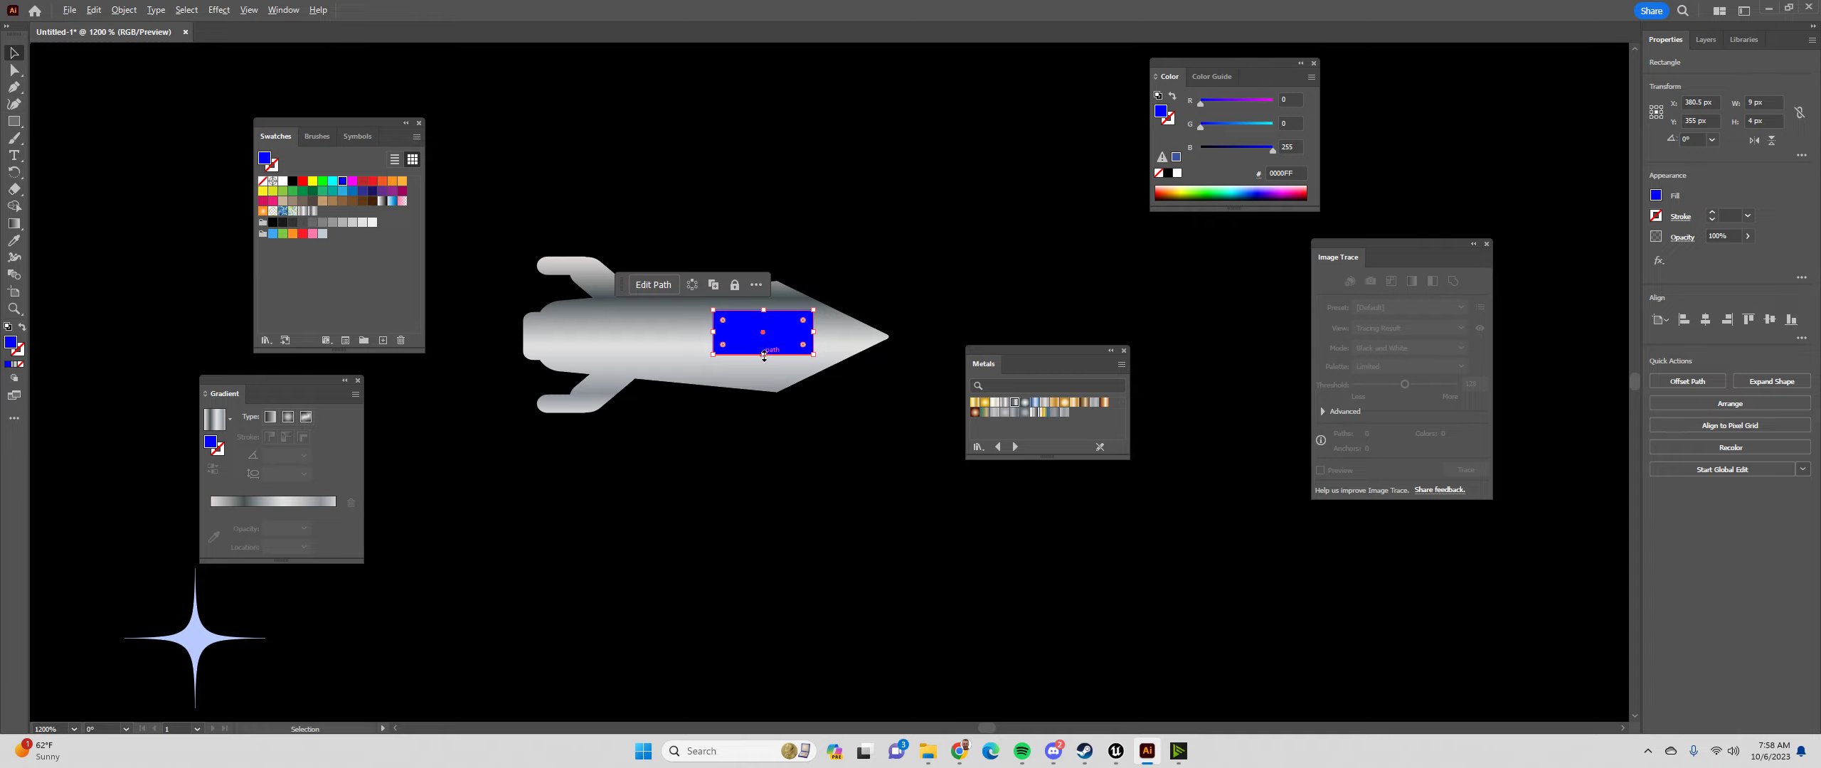
{"action": "left_click_drag", "start_coordinate": [764, 356], "coordinate": [760, 361]}
{"action": "key", "text": "ctrl+z"}
{"action": "left_click", "coordinate": [829, 179]}
Draw a vertical line across the rocket's tail with the Pen tool and separate the nozzle from the body along it with Shape Builder
{"action": "left_click_drag", "start_coordinate": [500, 291], "coordinate": [762, 313]}
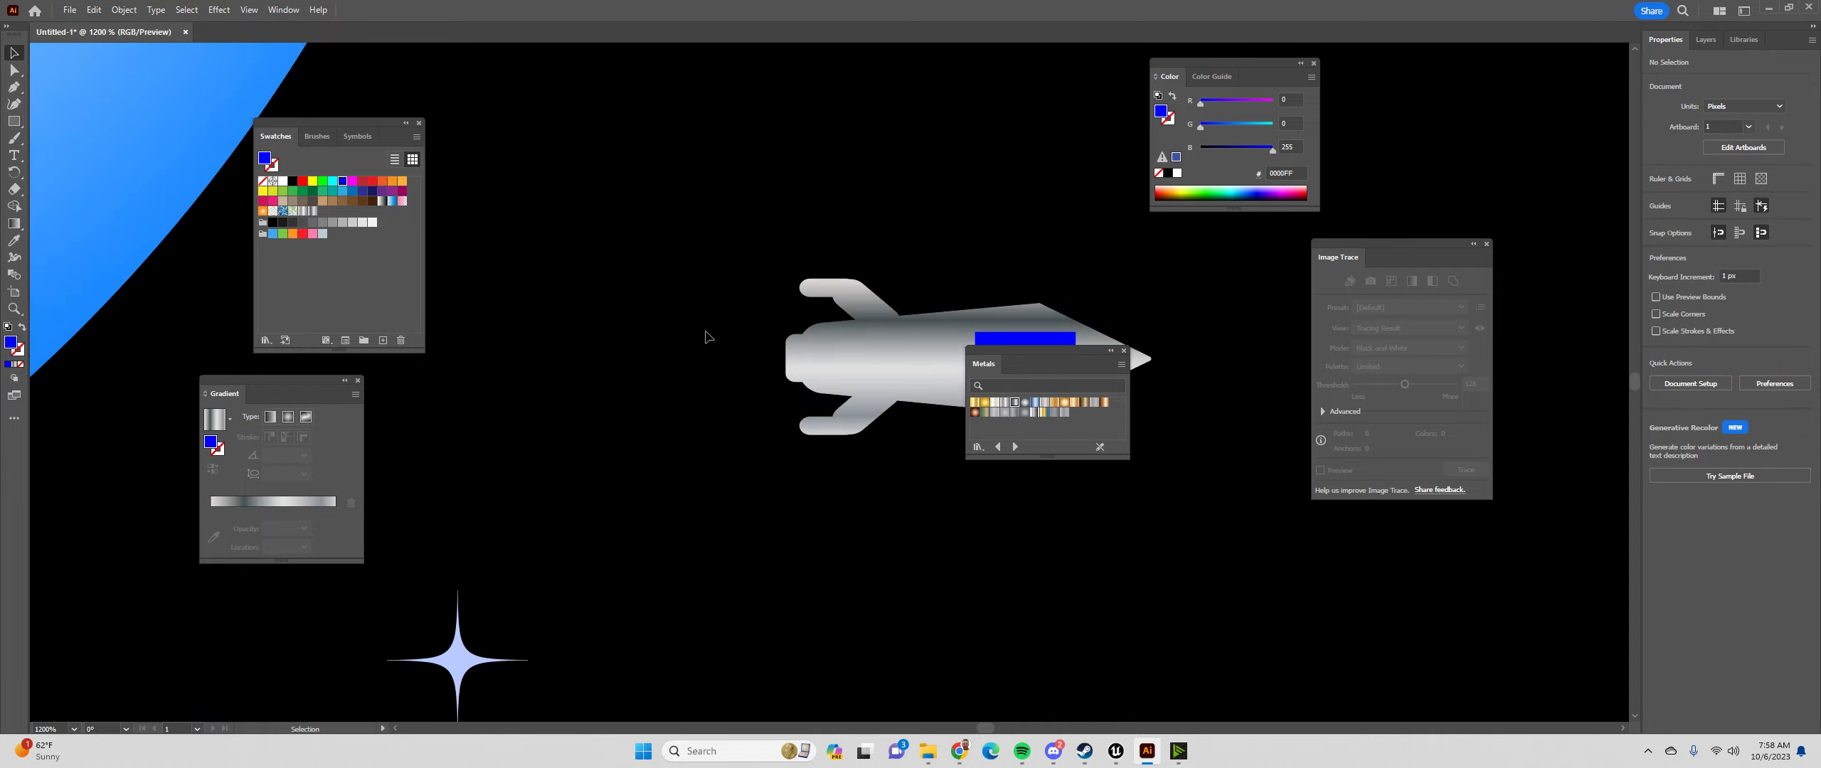
{"action": "left_click", "coordinate": [11, 88]}
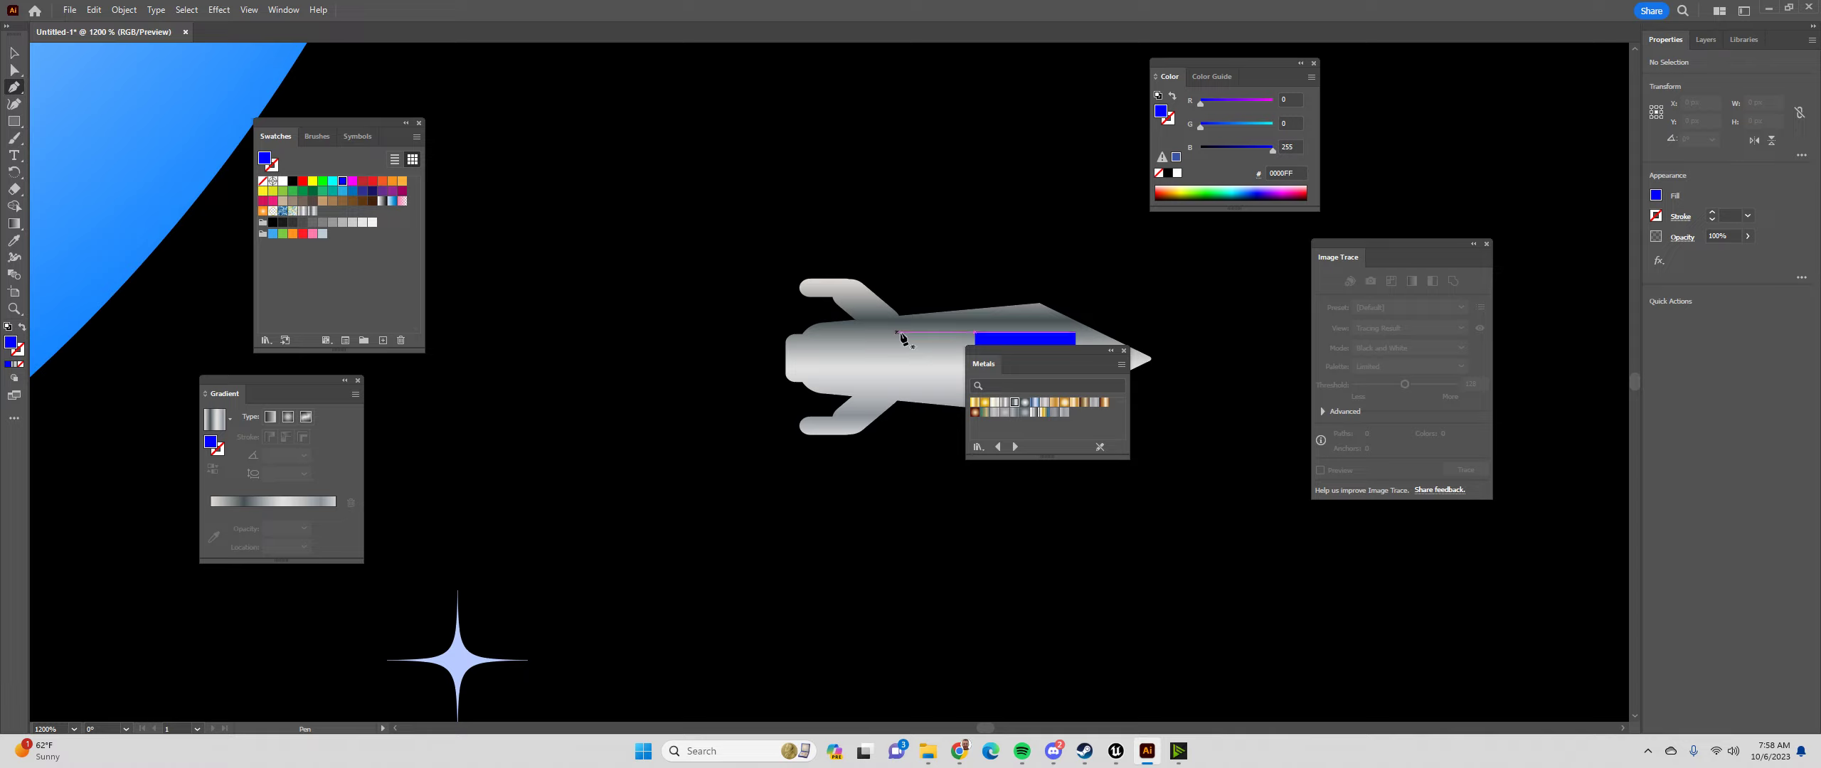
{"action": "left_click", "coordinate": [808, 311]}
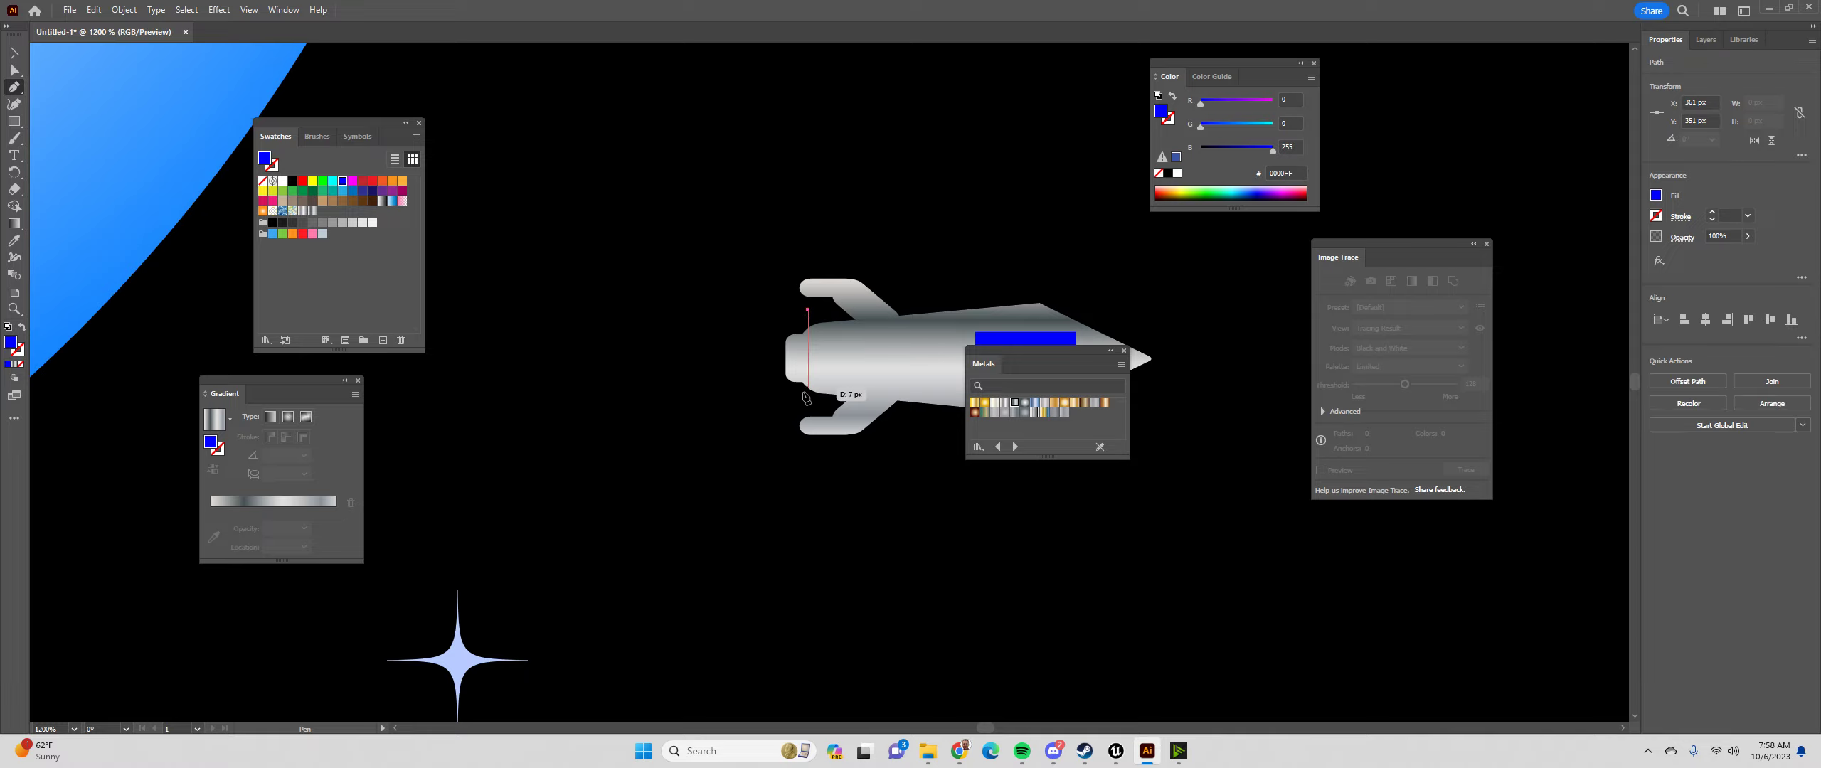
{"action": "left_click", "coordinate": [808, 398]}
{"action": "left_click", "coordinate": [14, 52]}
{"action": "left_click", "coordinate": [818, 367]}
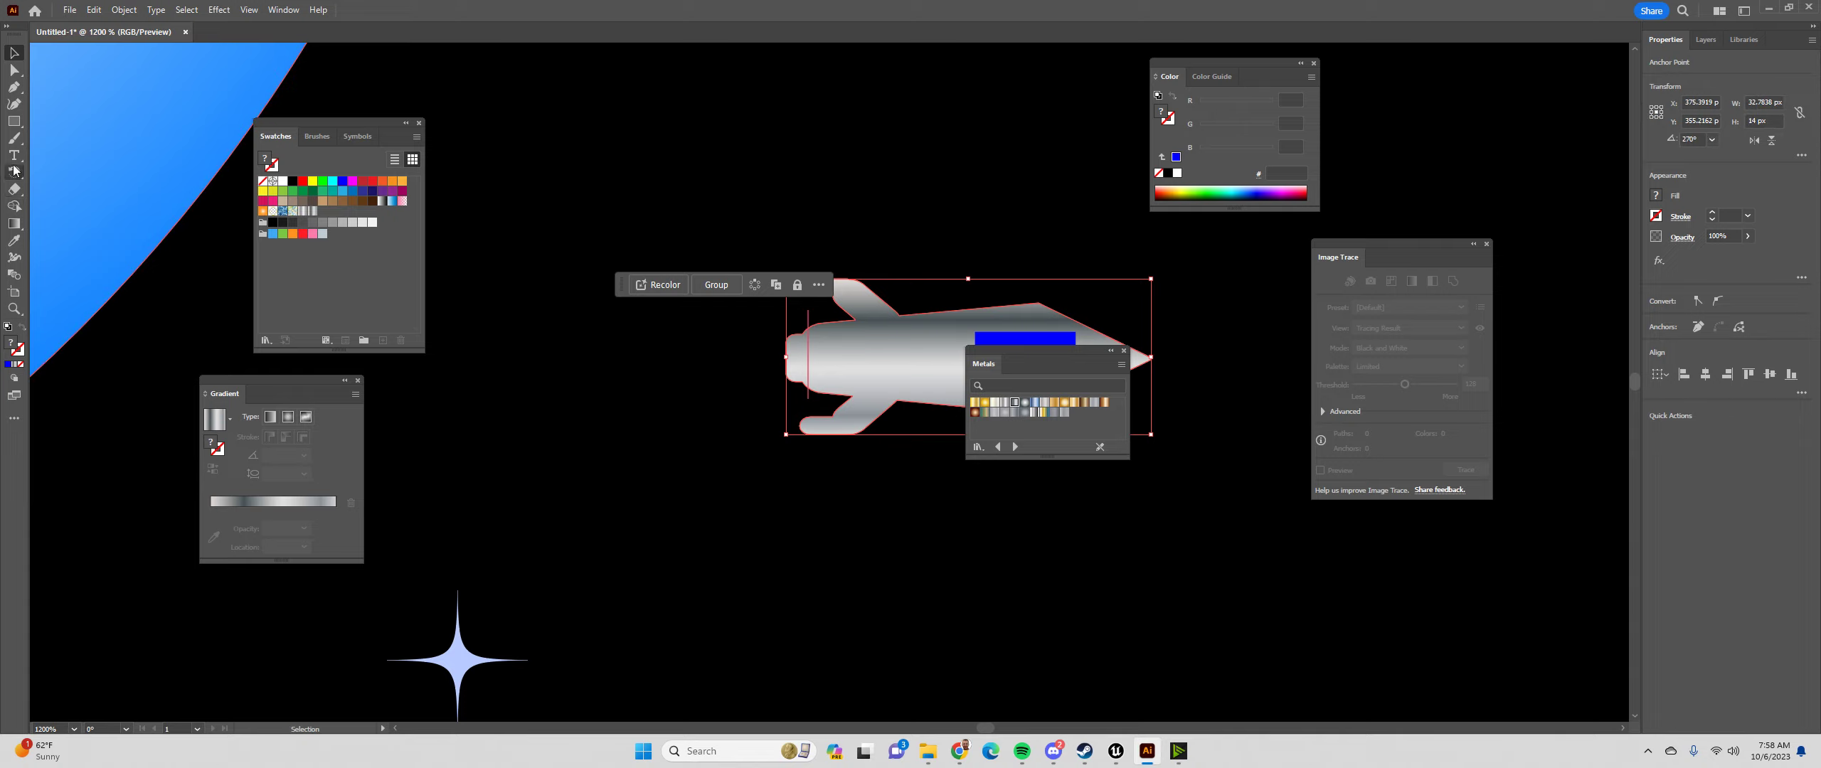
{"action": "left_click", "coordinate": [15, 206]}
{"action": "left_click", "coordinate": [813, 382]}
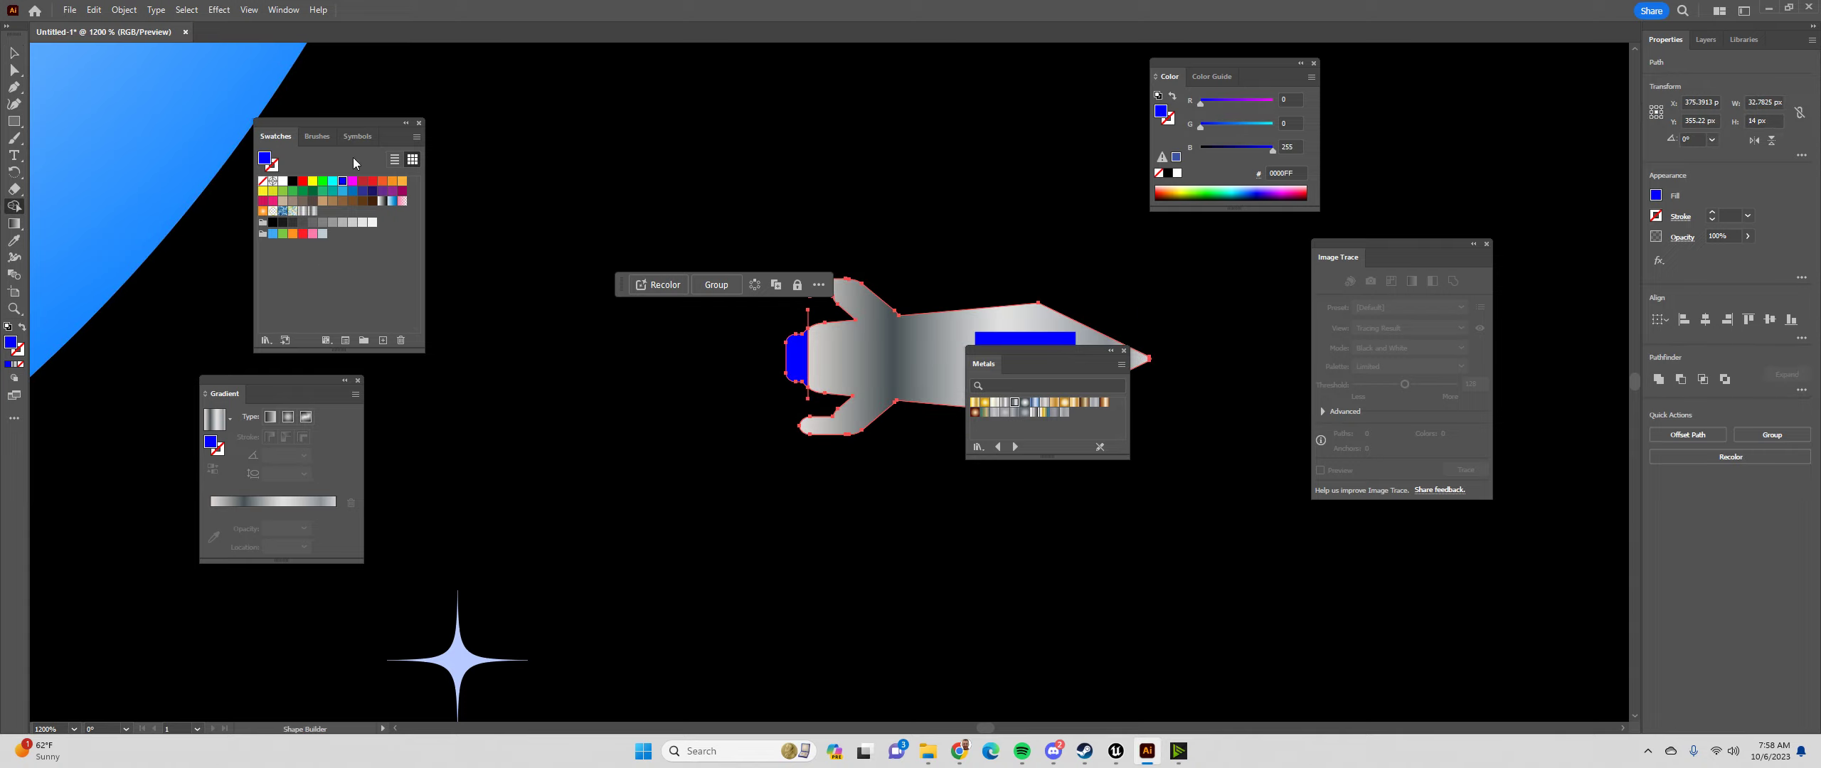
Fill the separated nozzle with a brownish orange, RGB 162, 77, 0
{"action": "left_click", "coordinate": [15, 54]}
{"action": "left_click", "coordinate": [648, 340]}
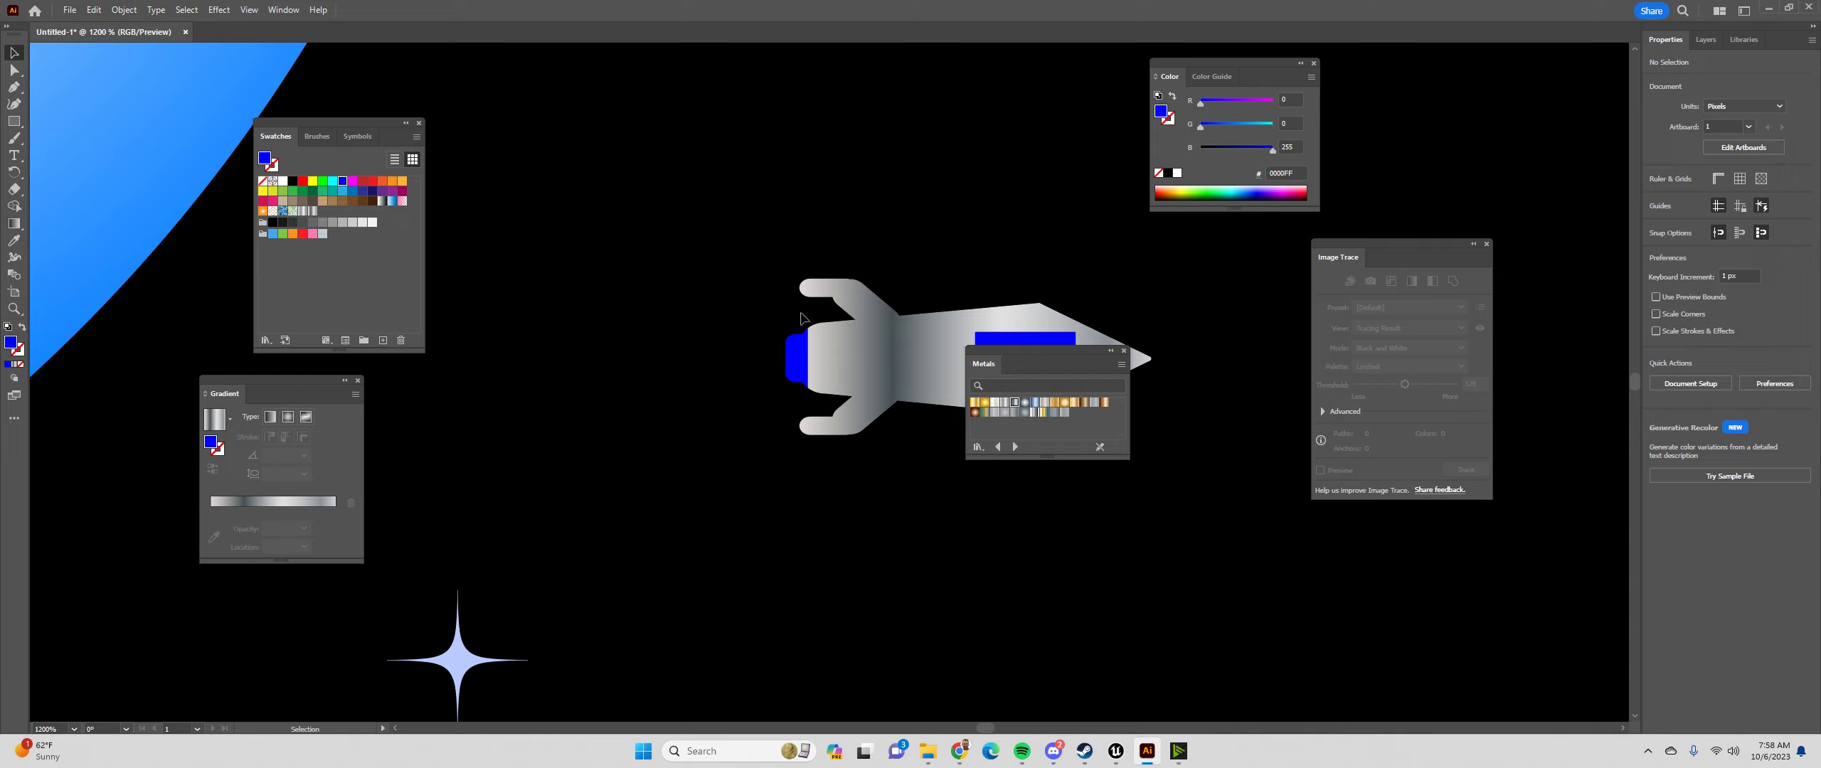
{"action": "left_click", "coordinate": [804, 371]}
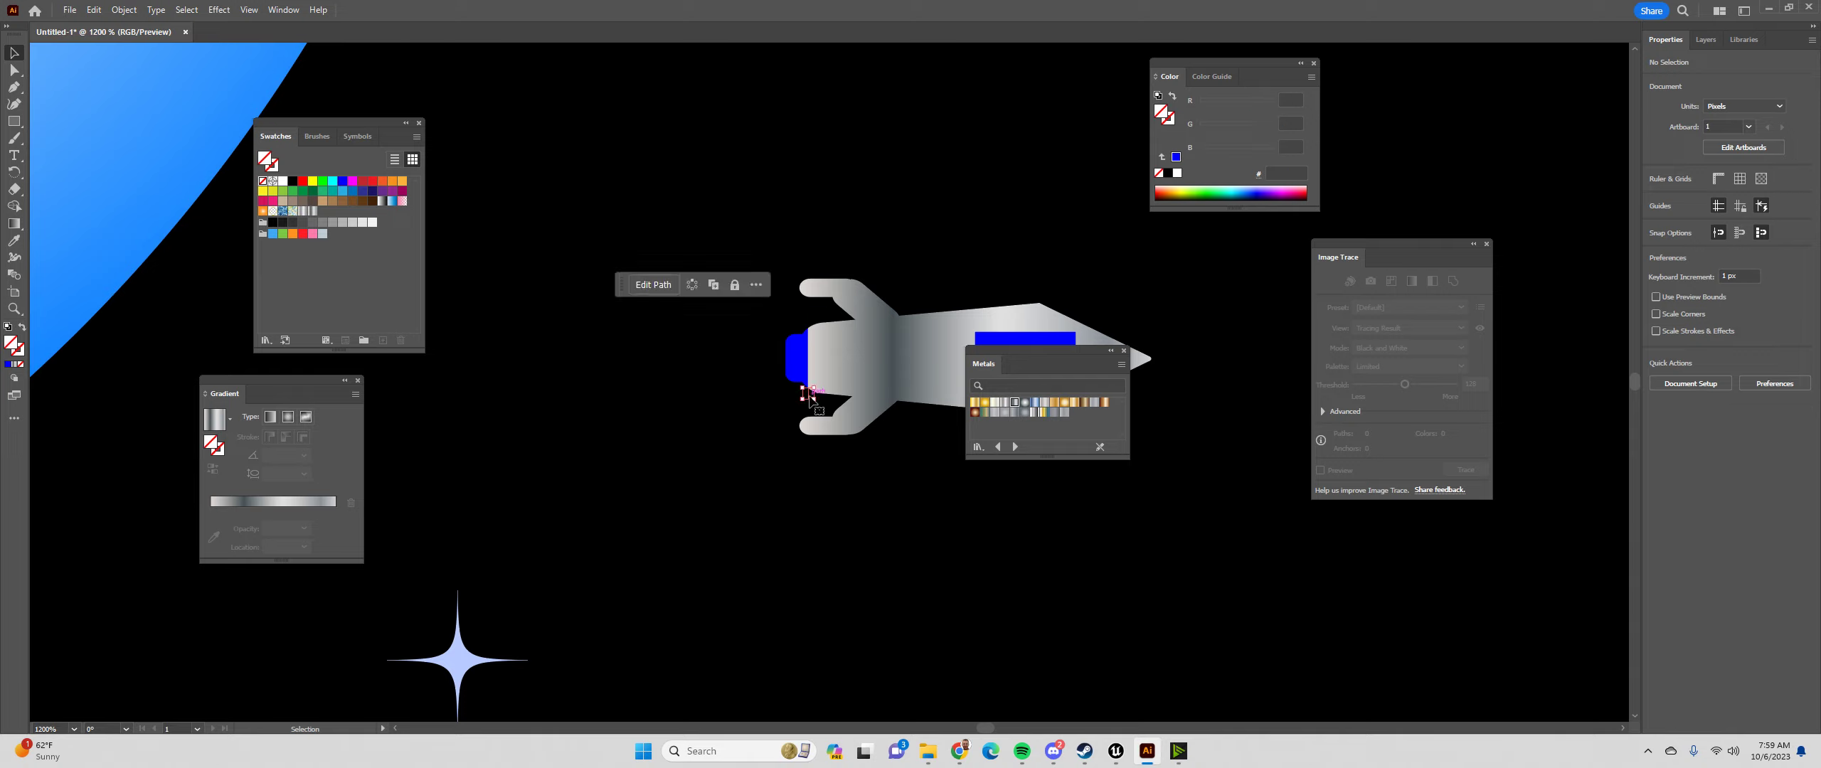
{"action": "left_click", "coordinate": [1183, 190]}
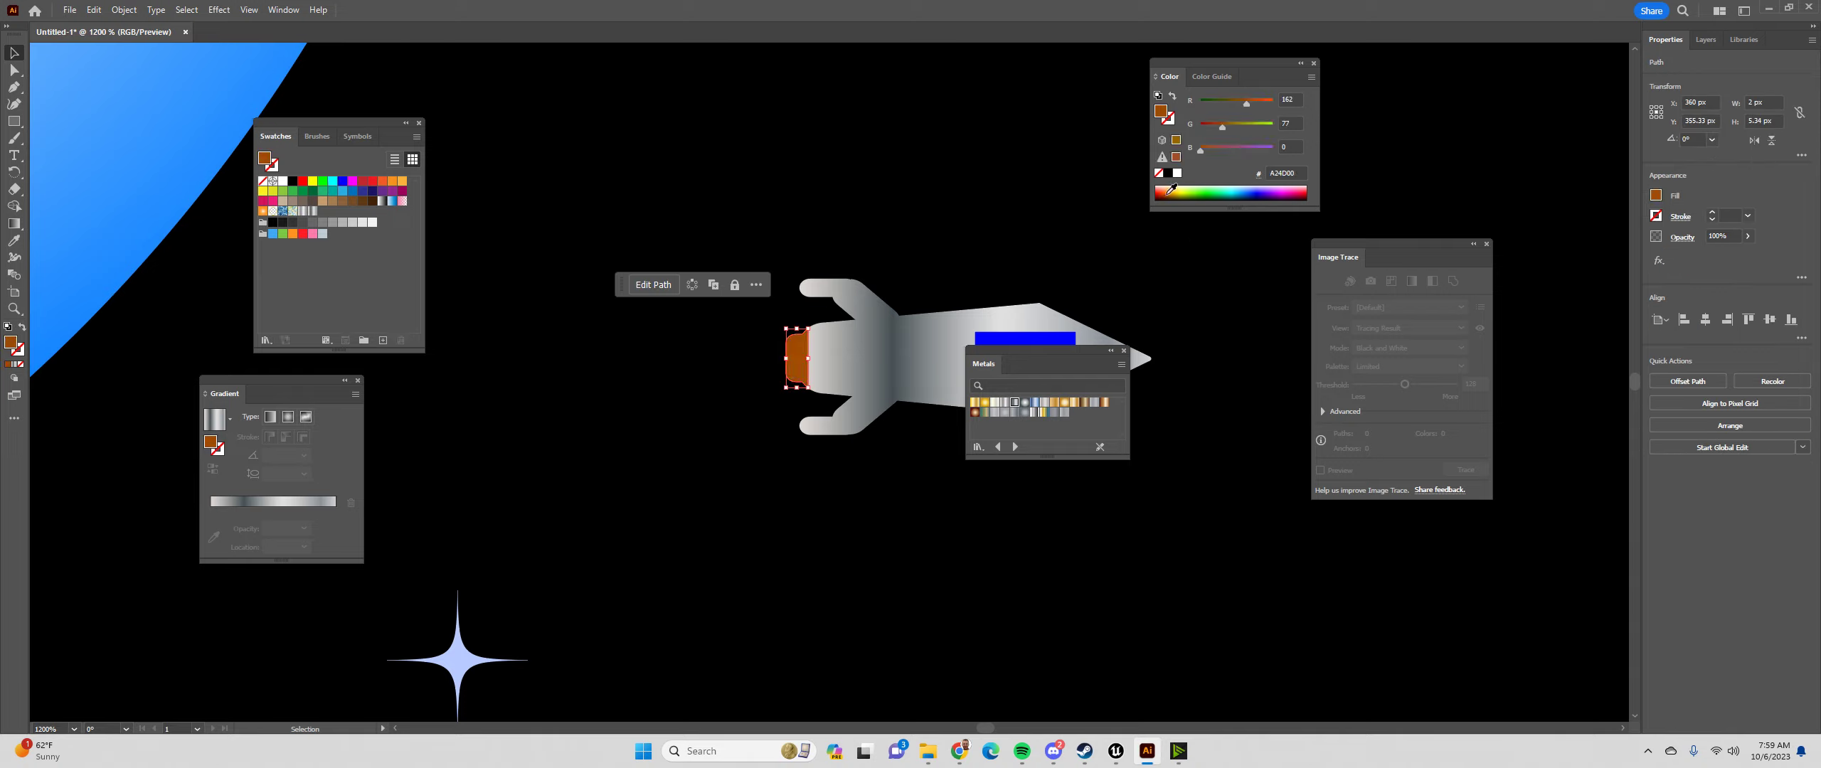
Deselect the nozzle and examine the finished rocket against the whole space scene
{"action": "left_click", "coordinate": [700, 190]}
{"action": "left_click_drag", "start_coordinate": [813, 179], "coordinate": [655, 193]}
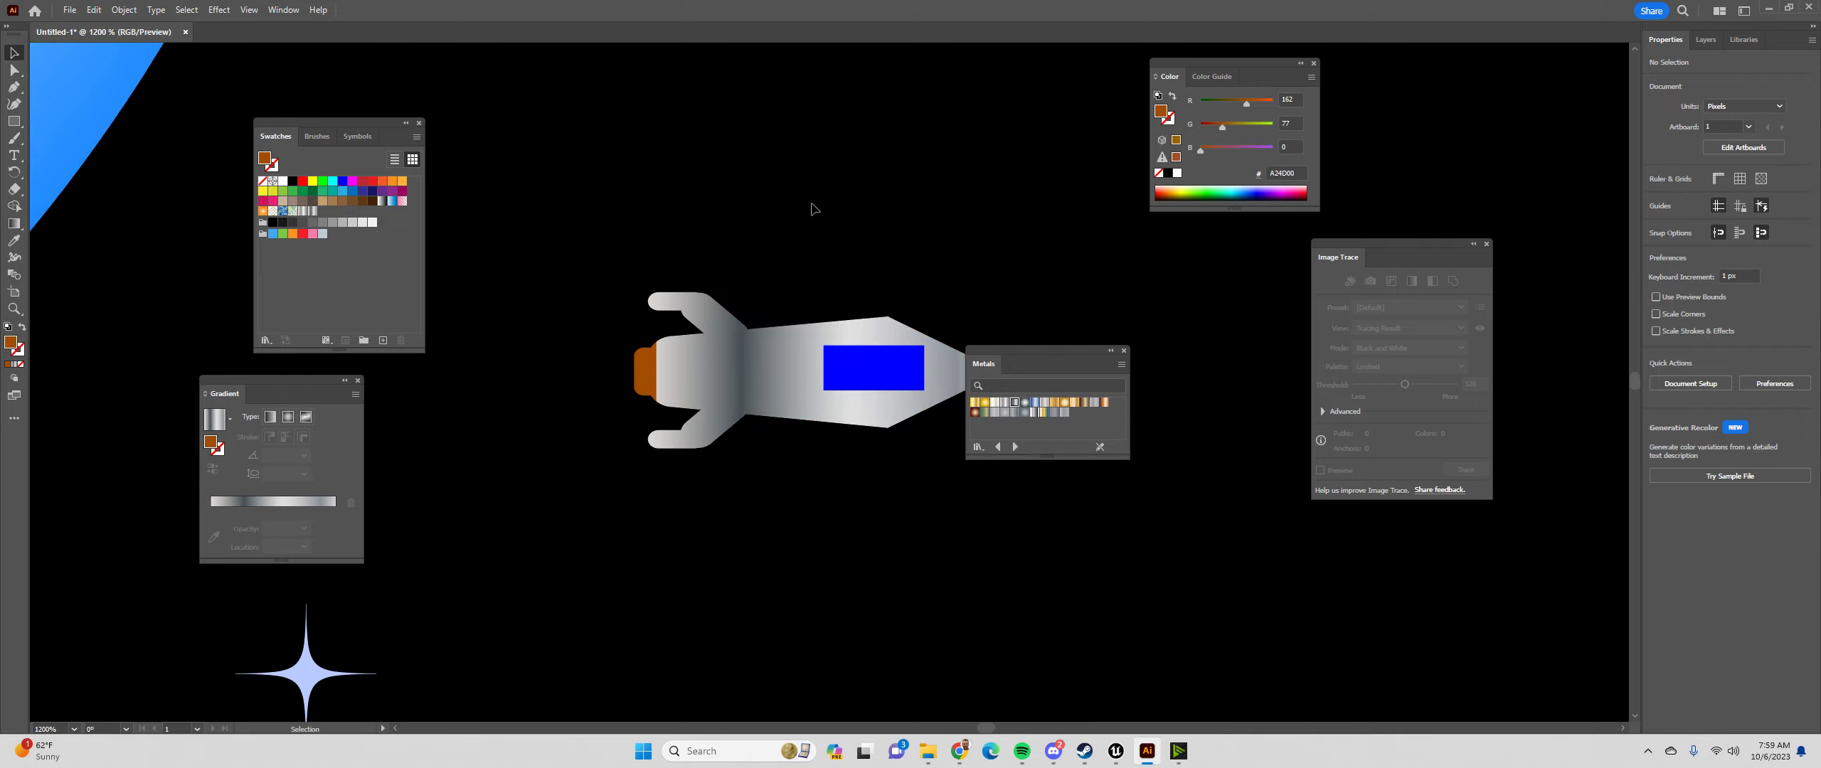
{"action": "scroll", "coordinate": [816, 462], "scroll_direction": "down", "scroll_amount": 4}
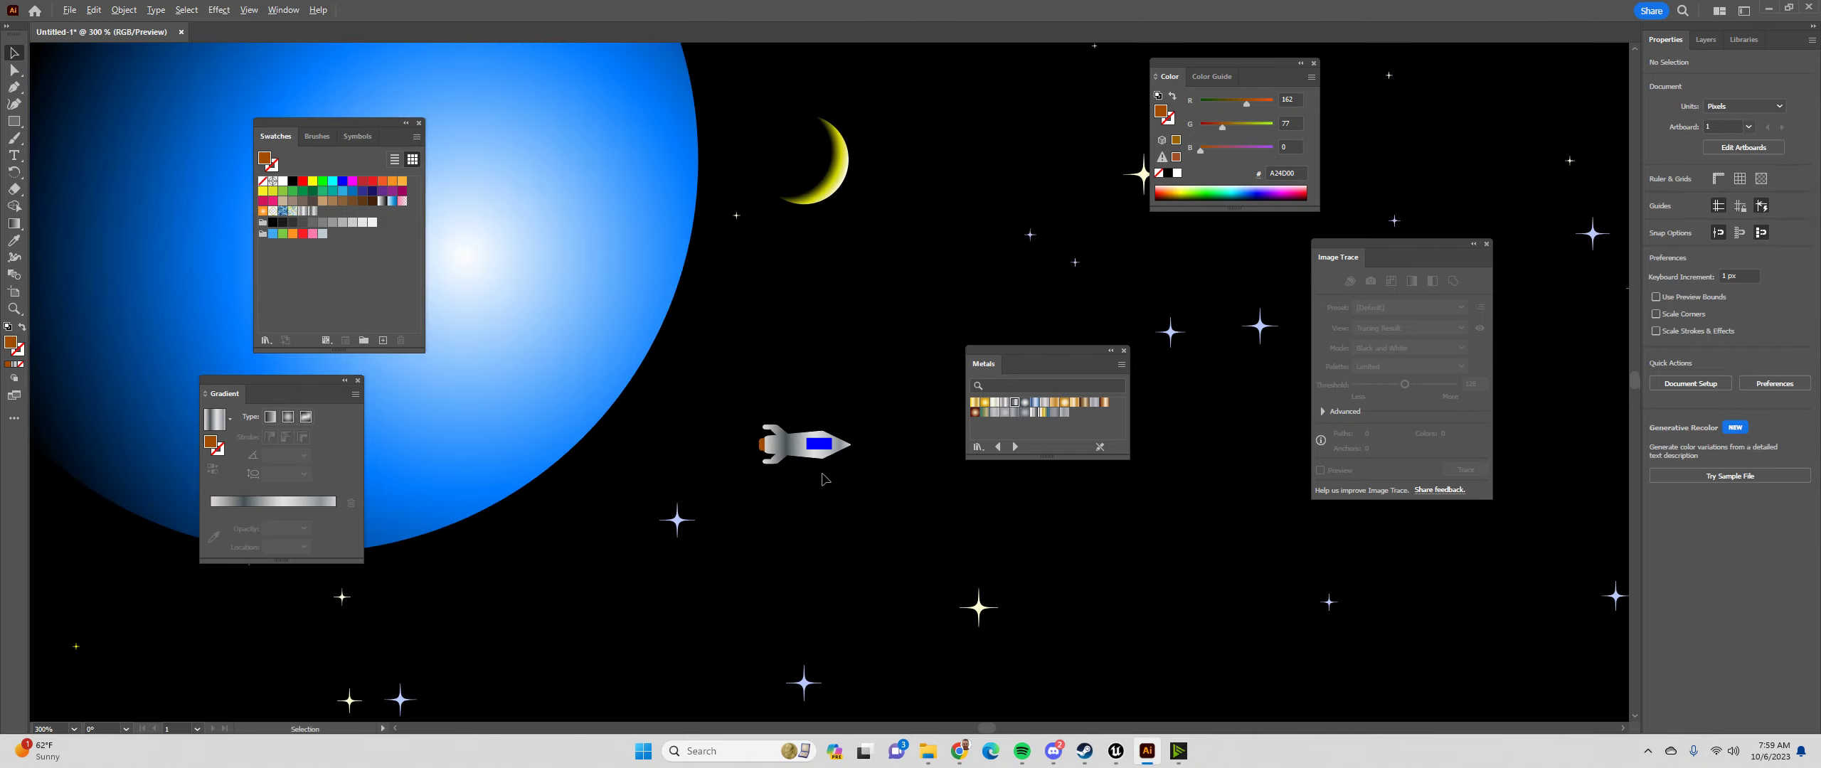
{"action": "scroll", "coordinate": [908, 516], "scroll_direction": "down", "scroll_amount": 2}
{"action": "left_click_drag", "start_coordinate": [1018, 536], "coordinate": [704, 331]}
{"action": "scroll", "coordinate": [703, 327], "scroll_direction": "down", "scroll_amount": 2}
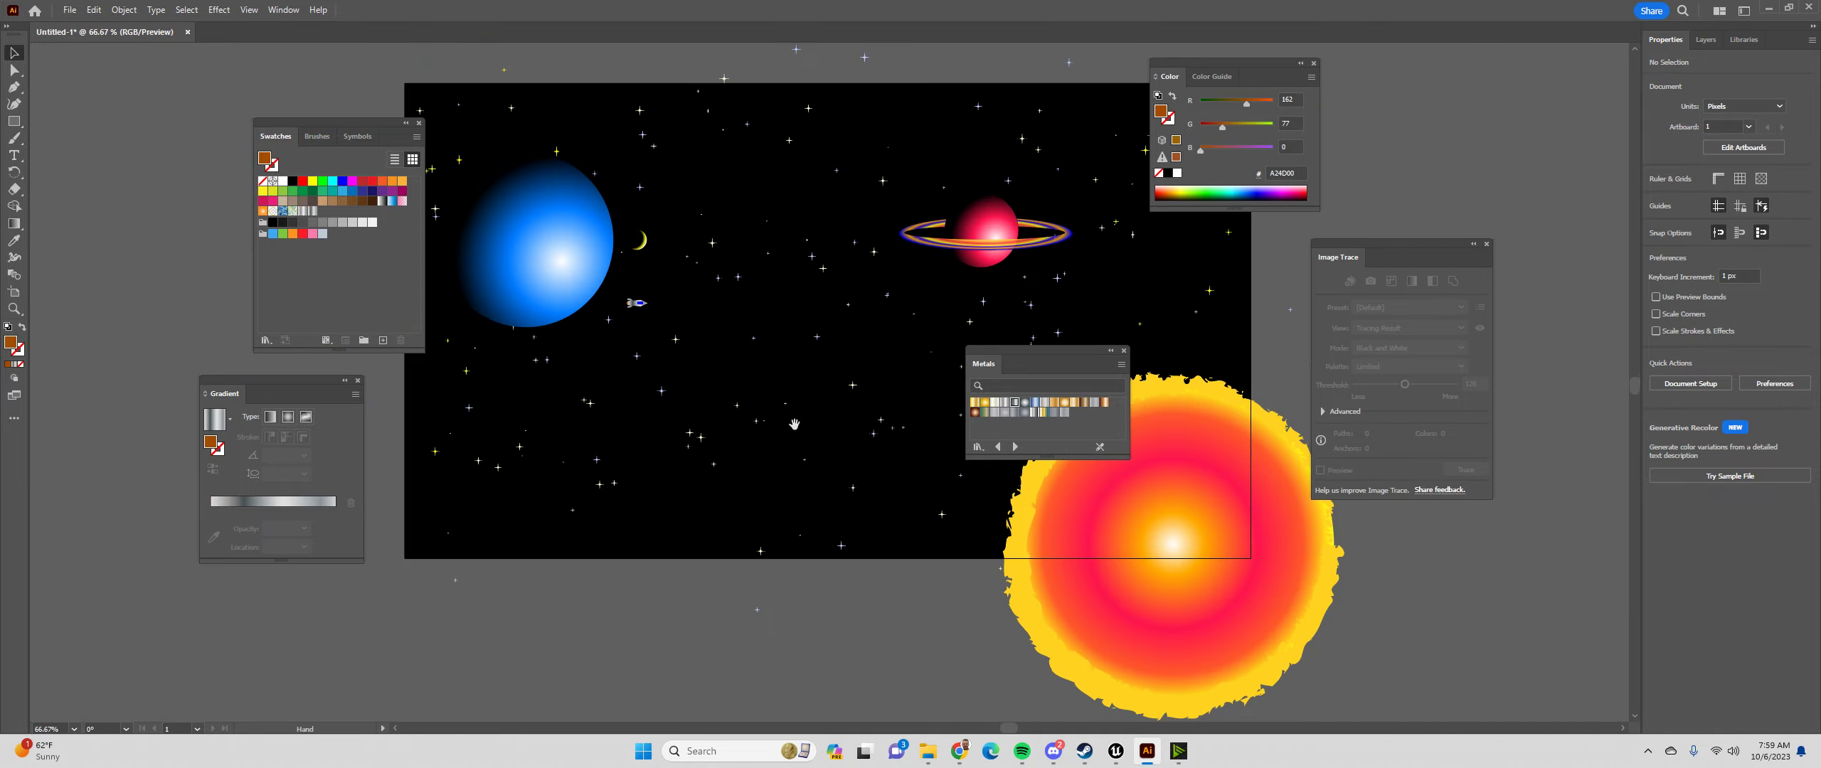
{"action": "left_click_drag", "start_coordinate": [809, 426], "coordinate": [788, 462]}
{"action": "left_click_drag", "start_coordinate": [782, 393], "coordinate": [849, 443]}
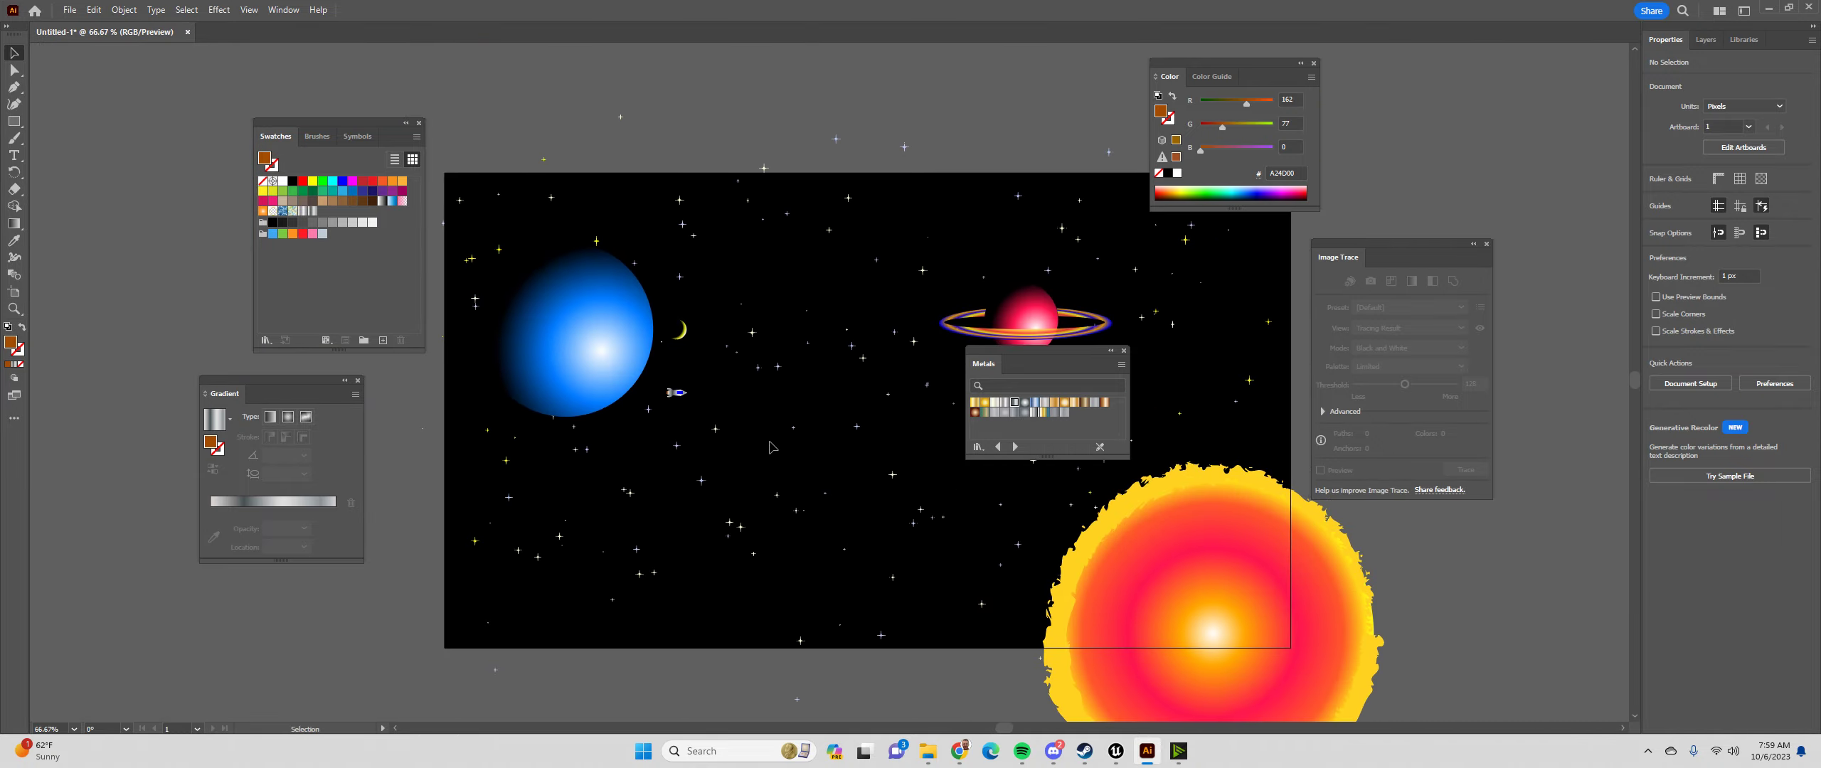
{"action": "scroll", "coordinate": [749, 402], "scroll_direction": "up", "scroll_amount": 1}
{"action": "scroll", "coordinate": [751, 403], "scroll_direction": "down", "scroll_amount": 2}
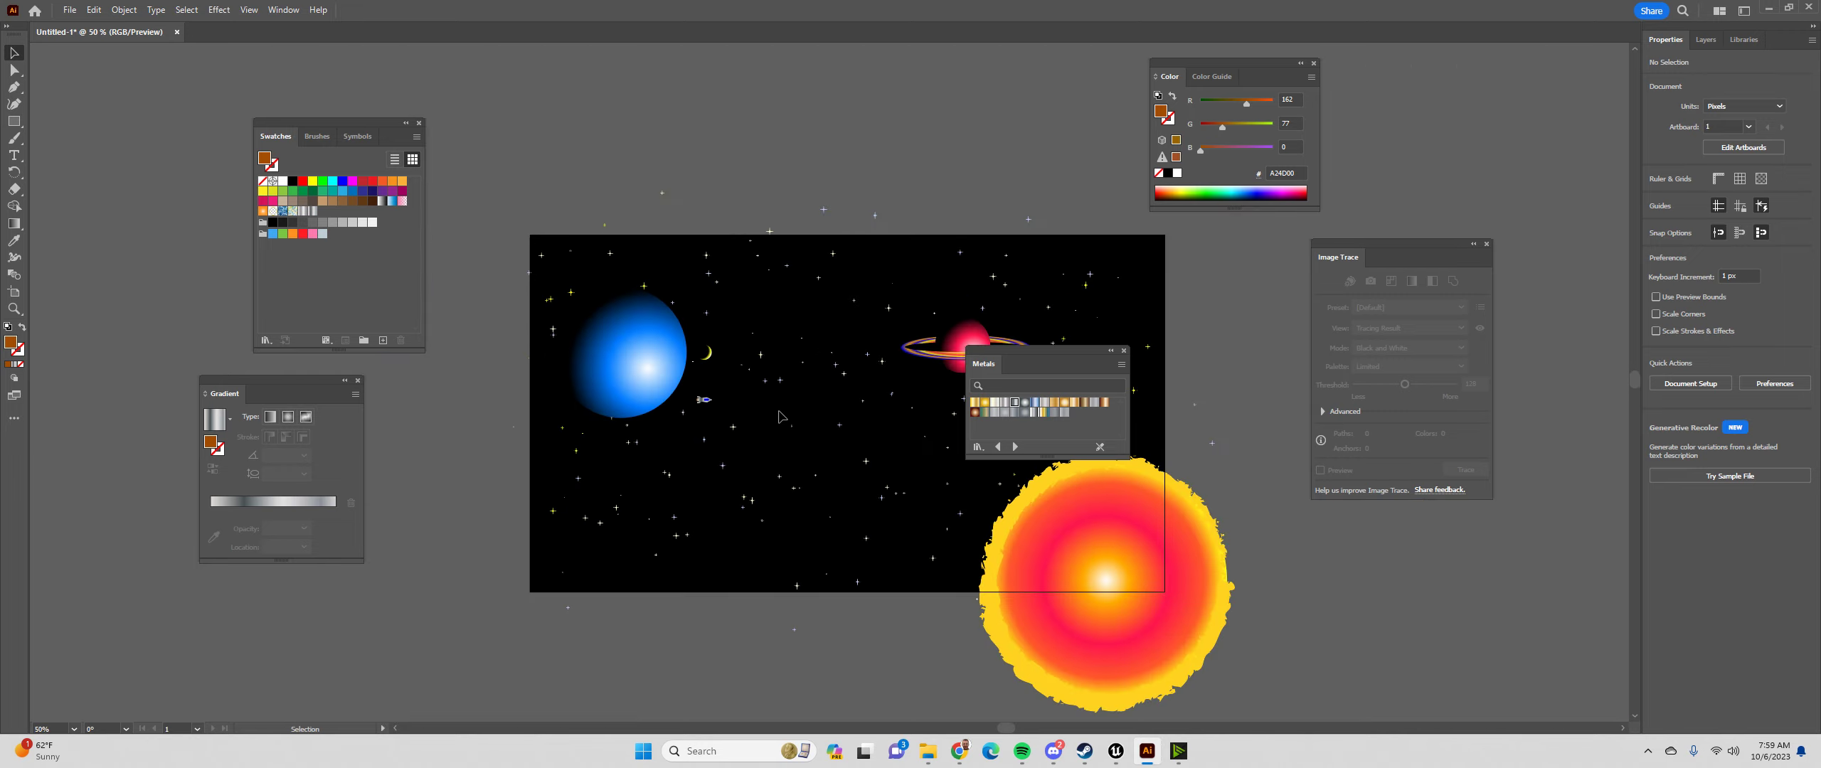
{"action": "mouse_move", "coordinate": [862, 461]}
{"action": "left_mouse_down"}
{"action": "mouse_move", "coordinate": [797, 435]}
{"action": "mouse_move", "coordinate": [845, 447]}
{"action": "left_mouse_up"}
{"action": "scroll", "coordinate": [782, 516], "scroll_direction": "up", "scroll_amount": 2}
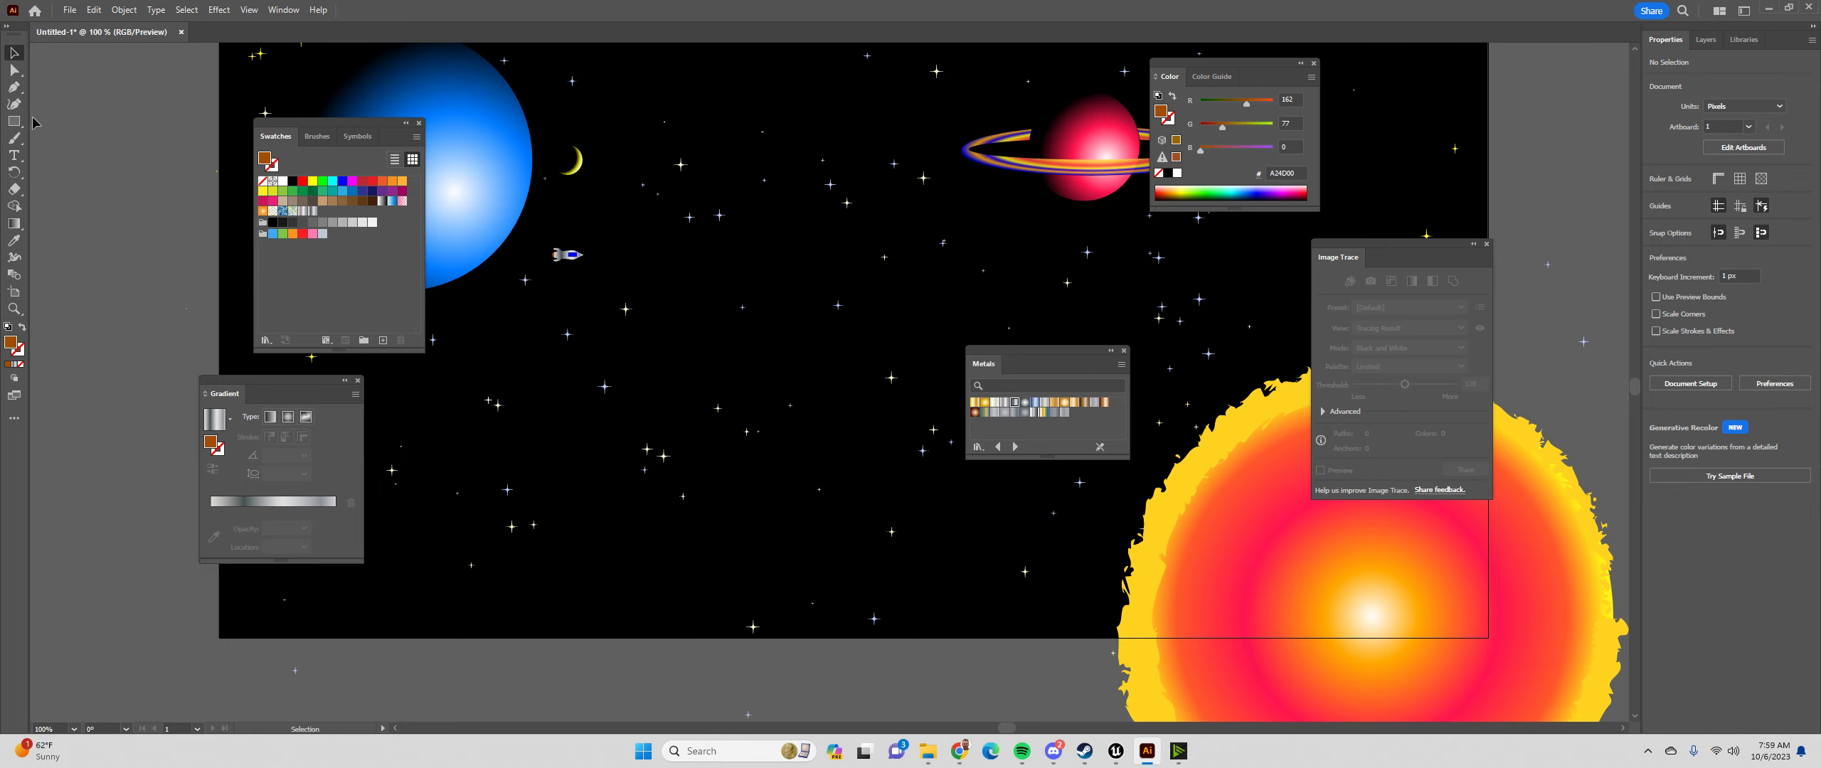
Draw an irregular closed asteroid shape about 219 x 230 px with the Pen tool in the empty space between the rocket and the sun
{"action": "left_click", "coordinate": [16, 88]}
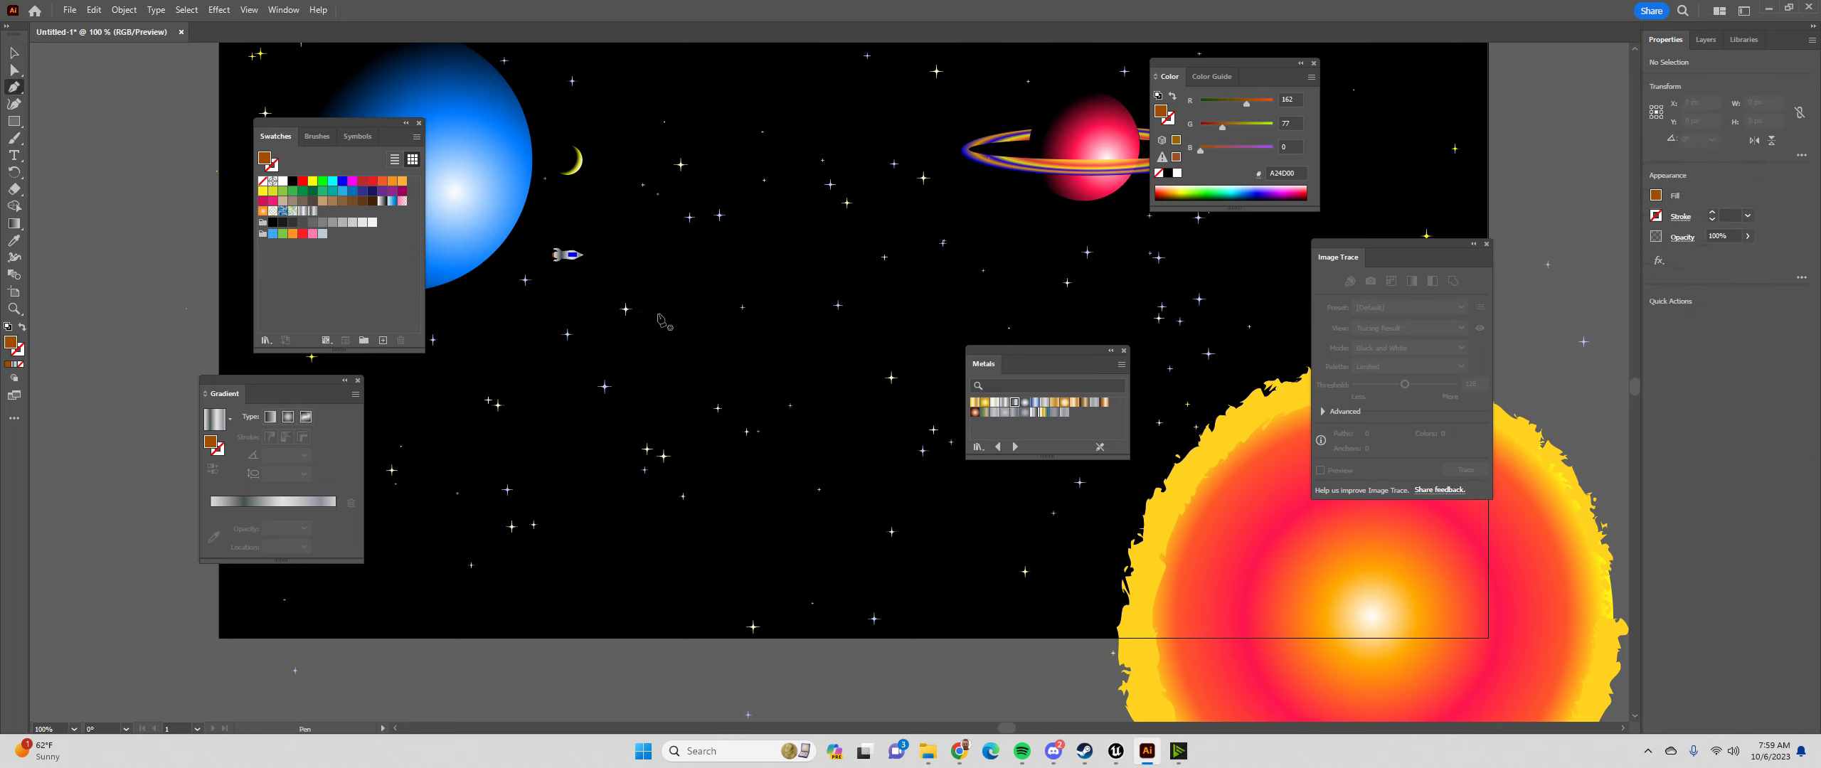
{"action": "left_click", "coordinate": [712, 365]}
{"action": "left_click_drag", "start_coordinate": [666, 390], "coordinate": [700, 446]}
{"action": "left_click_drag", "start_coordinate": [737, 467], "coordinate": [720, 504]}
{"action": "left_click_drag", "start_coordinate": [762, 516], "coordinate": [869, 433]}
{"action": "left_click", "coordinate": [862, 510]}
{"action": "left_click_drag", "start_coordinate": [864, 423], "coordinate": [859, 410]}
{"action": "left_click_drag", "start_coordinate": [836, 390], "coordinate": [801, 350]}
{"action": "left_click_drag", "start_coordinate": [808, 328], "coordinate": [771, 306]}
{"action": "left_click_drag", "start_coordinate": [763, 316], "coordinate": [763, 326]}
{"action": "left_click_drag", "start_coordinate": [758, 341], "coordinate": [732, 335]}
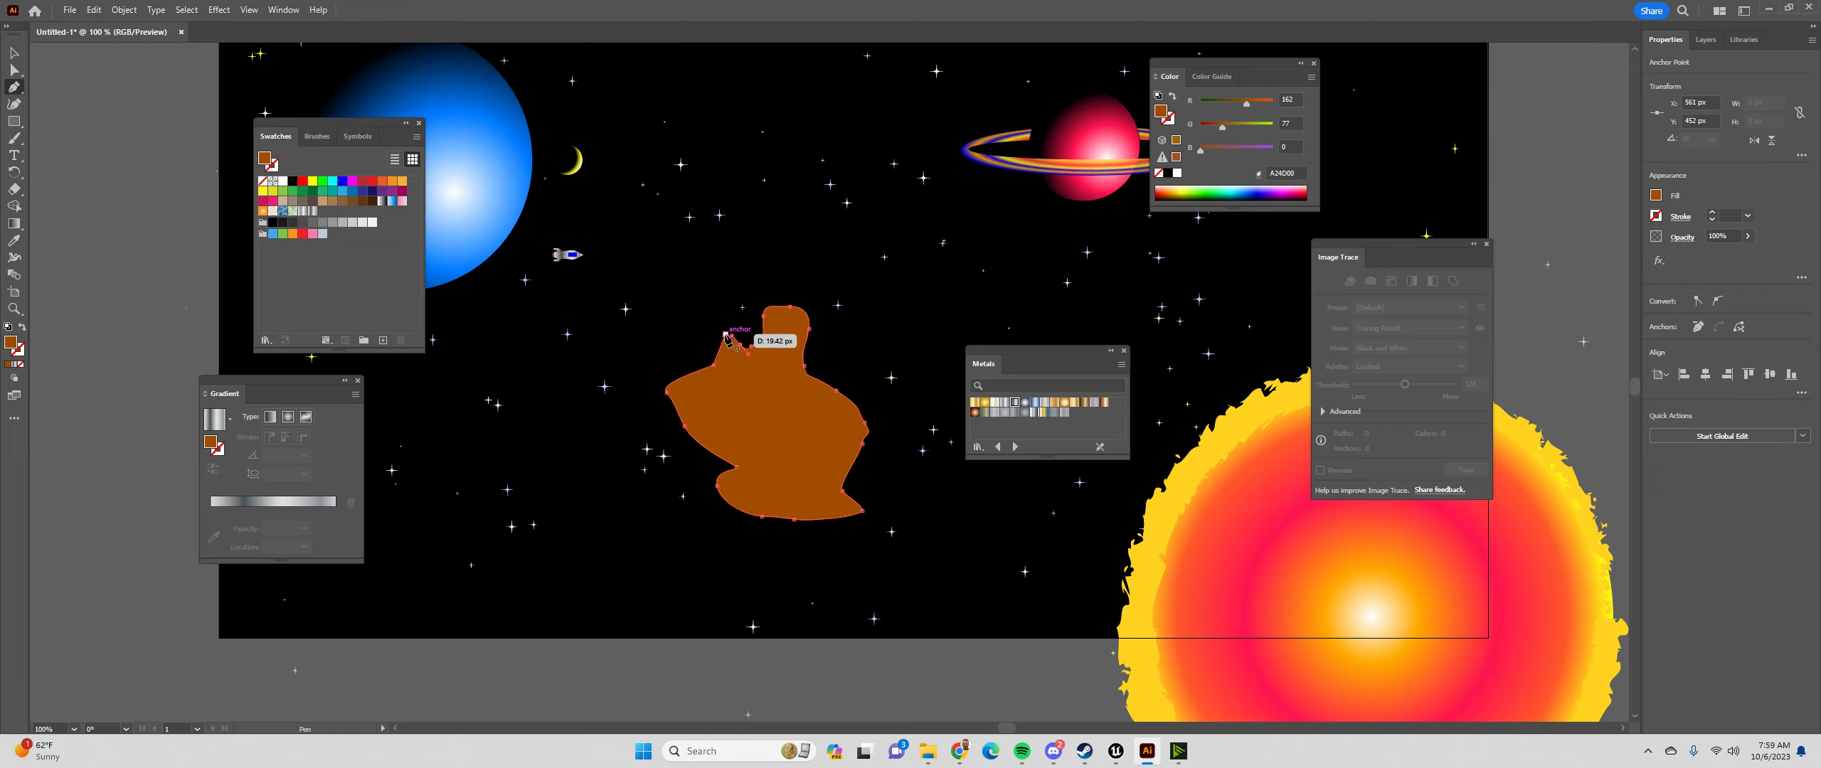
{"action": "left_click", "coordinate": [726, 335]}
Apply a freeform gradient to the asteroid and change its yellow upper stop to black
{"action": "left_click", "coordinate": [14, 223]}
{"action": "left_click", "coordinate": [47, 232]}
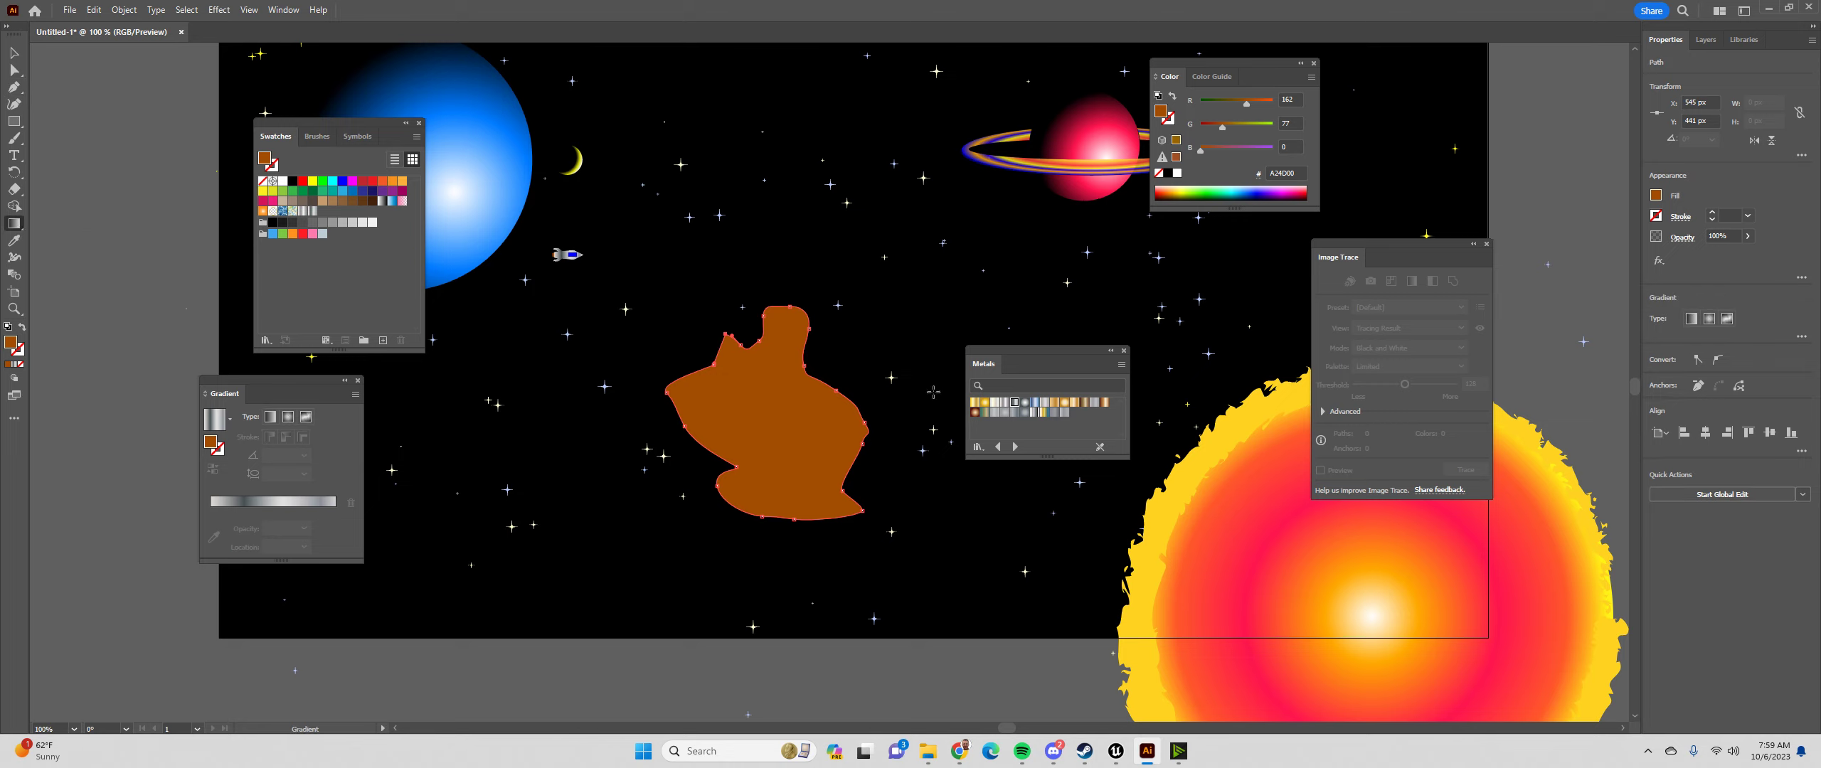
{"action": "left_click", "coordinate": [306, 420]}
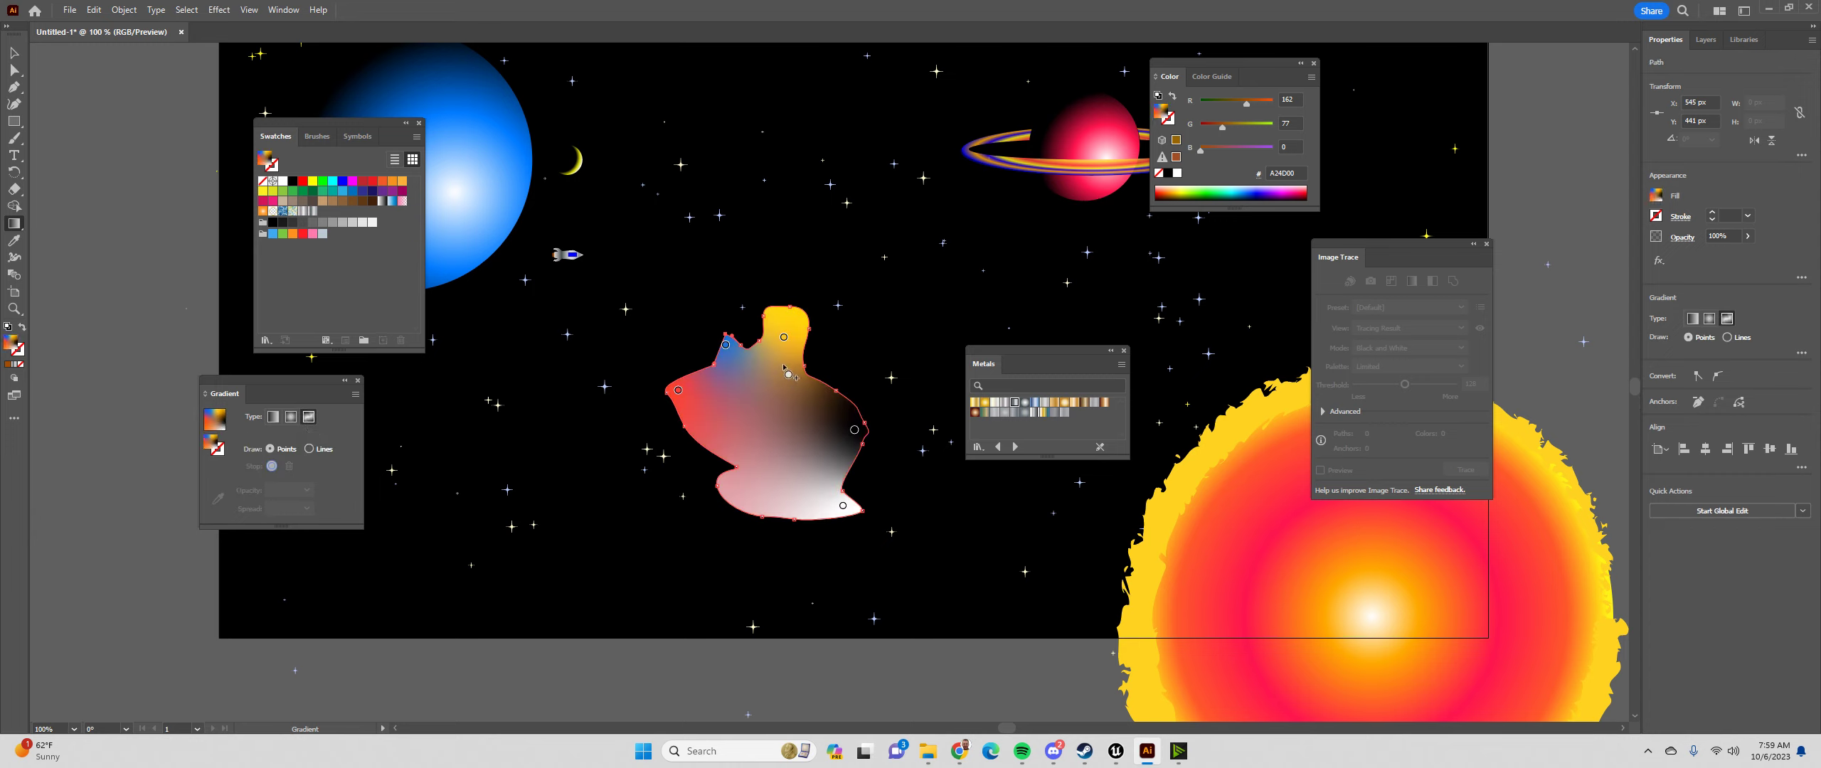
{"action": "double_click", "coordinate": [784, 339]}
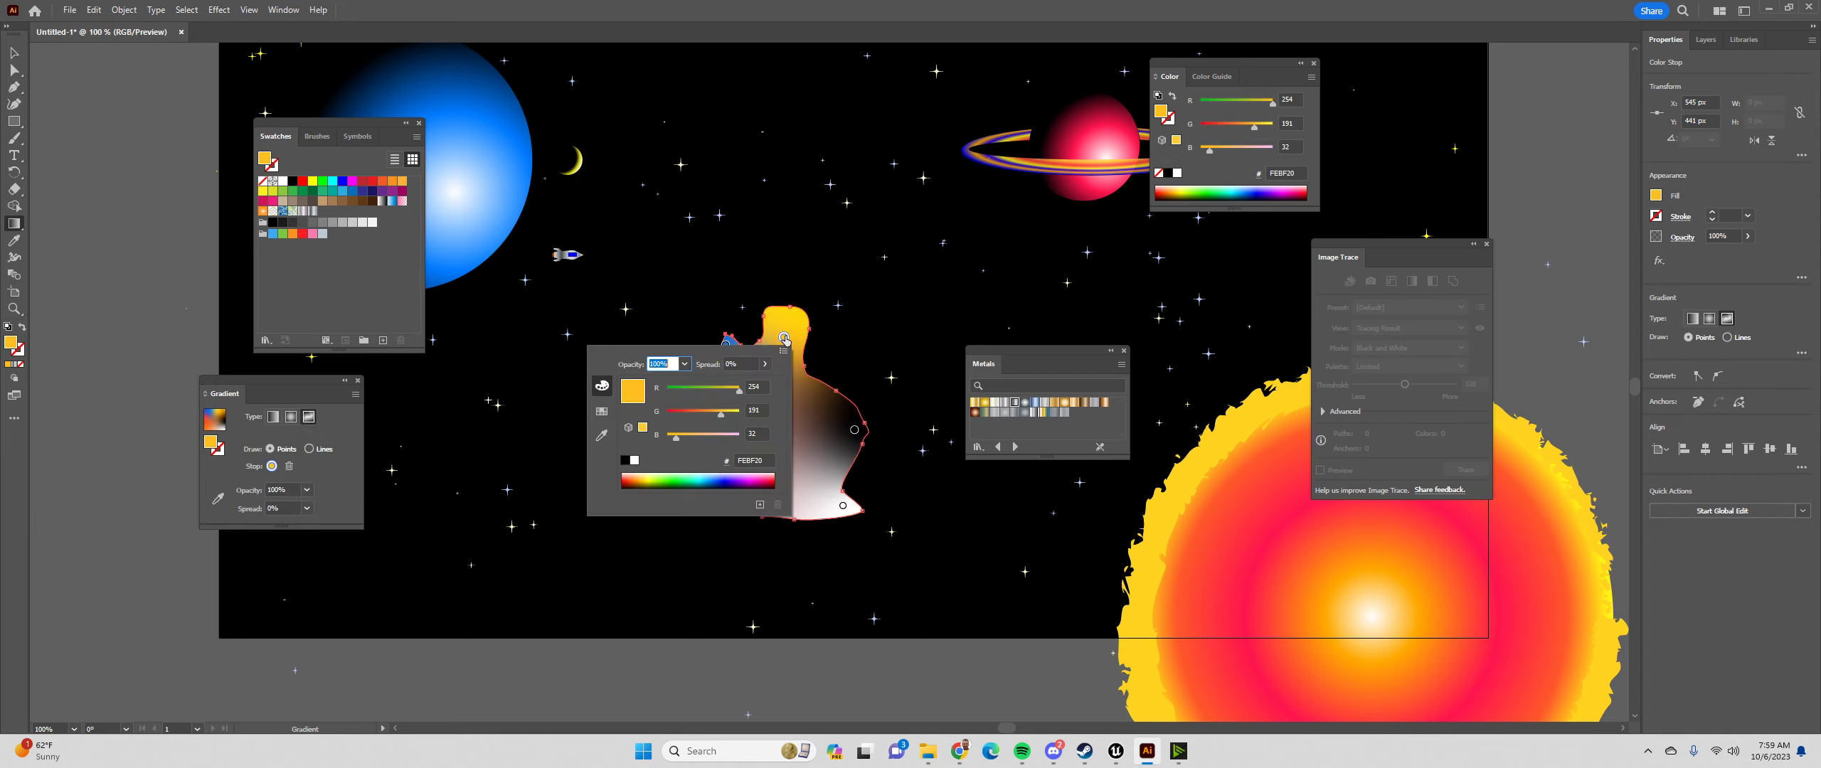
{"action": "left_click", "coordinate": [623, 461]}
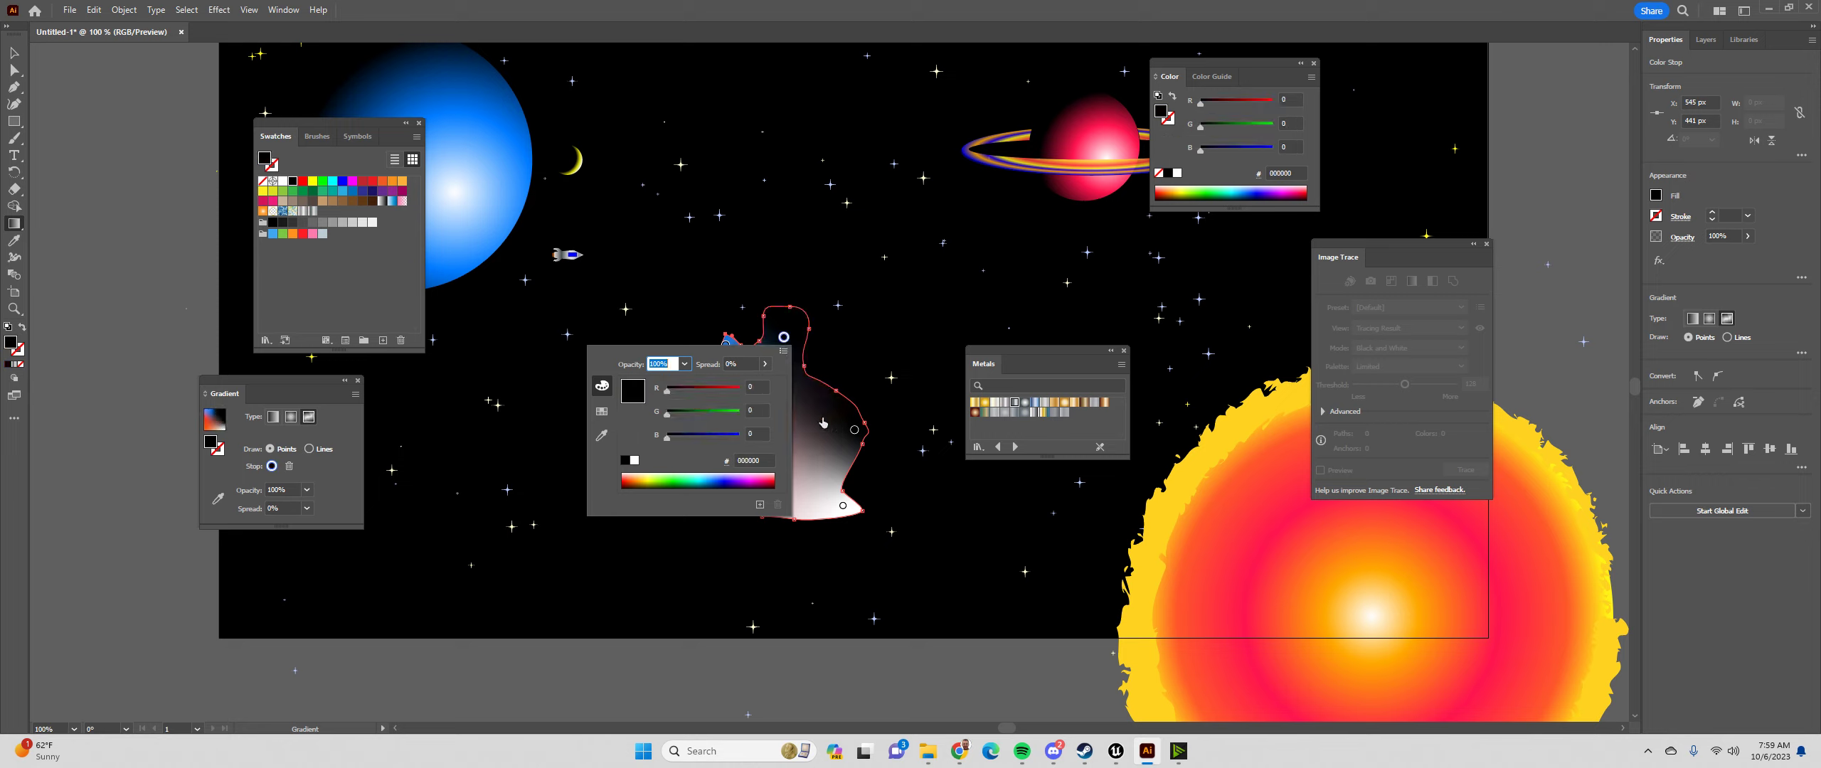
Scatter additional black colour stops across the body of the asteroid's freeform gradient
{"action": "left_click", "coordinate": [818, 421]}
{"action": "left_click", "coordinate": [793, 448]}
{"action": "left_click", "coordinate": [791, 487]}
{"action": "left_click", "coordinate": [722, 418]}
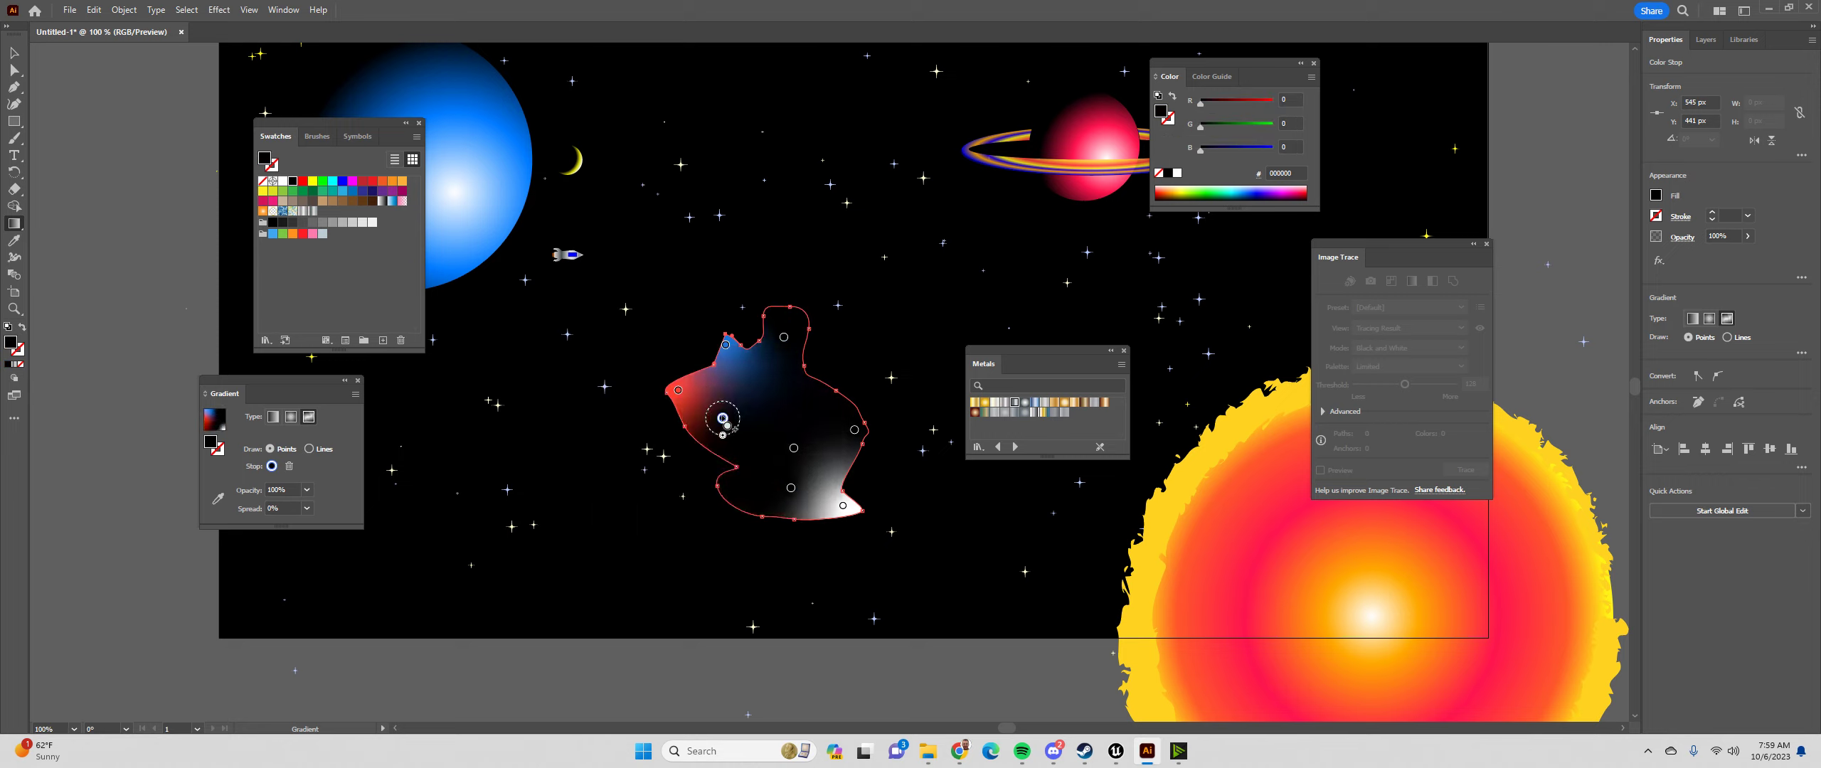
{"action": "left_click", "coordinate": [724, 384]}
{"action": "left_click", "coordinate": [775, 402]}
{"action": "left_click", "coordinate": [701, 387]}
{"action": "left_click", "coordinate": [822, 409]}
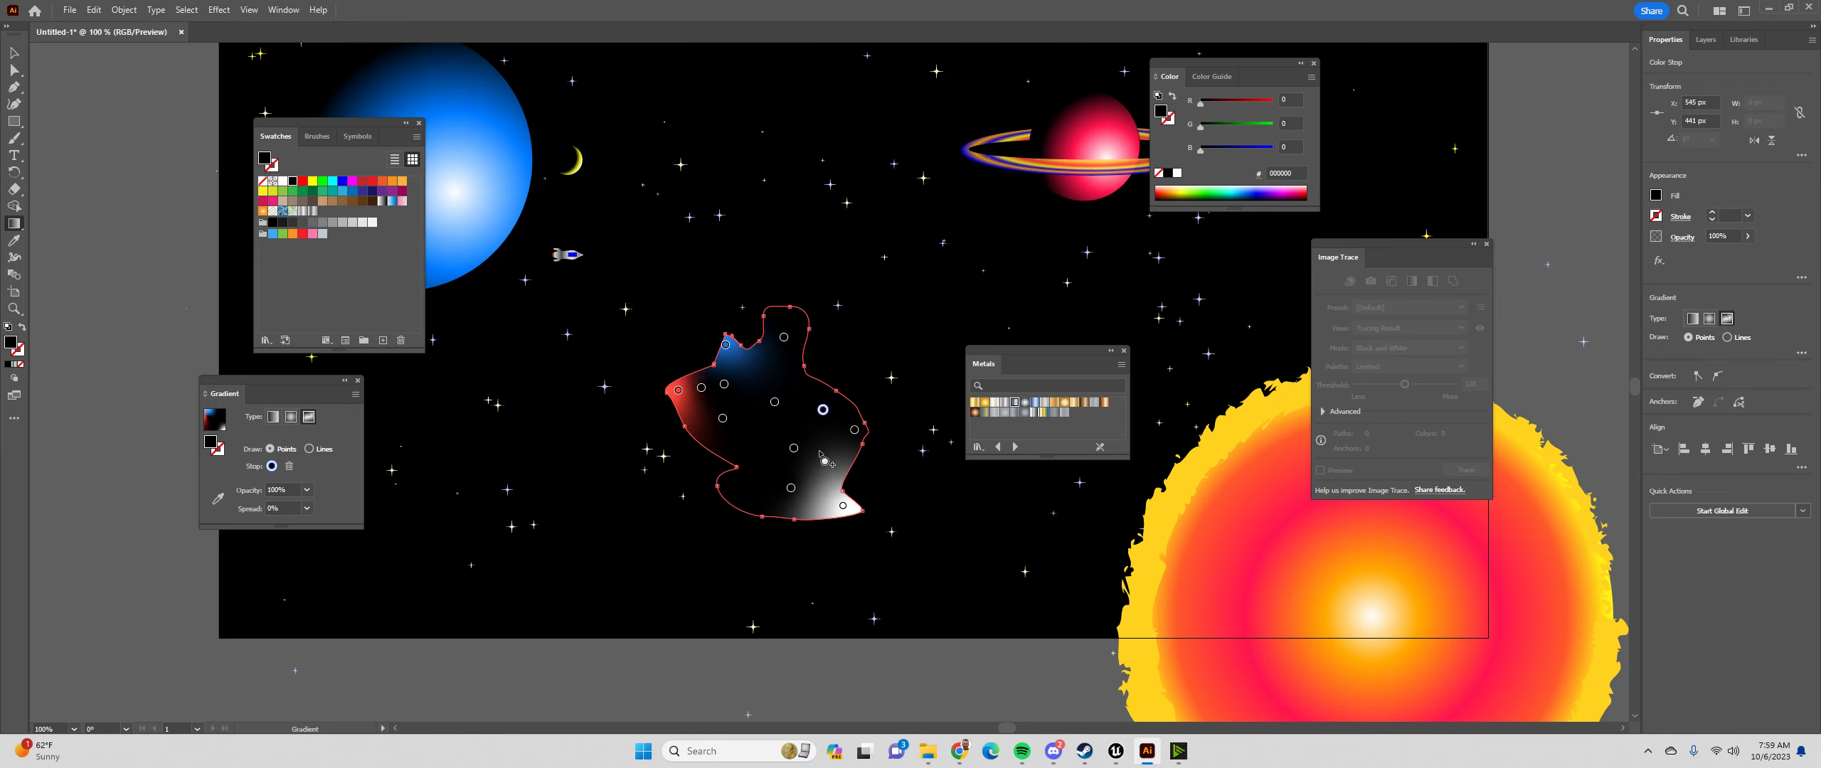
{"action": "left_click", "coordinate": [820, 463]}
{"action": "left_click", "coordinate": [819, 489]}
{"action": "left_click", "coordinate": [750, 360]}
Recolor the blue gradient stop in the asteroid's upper-left spike to brown 705A37
{"action": "left_click", "coordinate": [725, 345]}
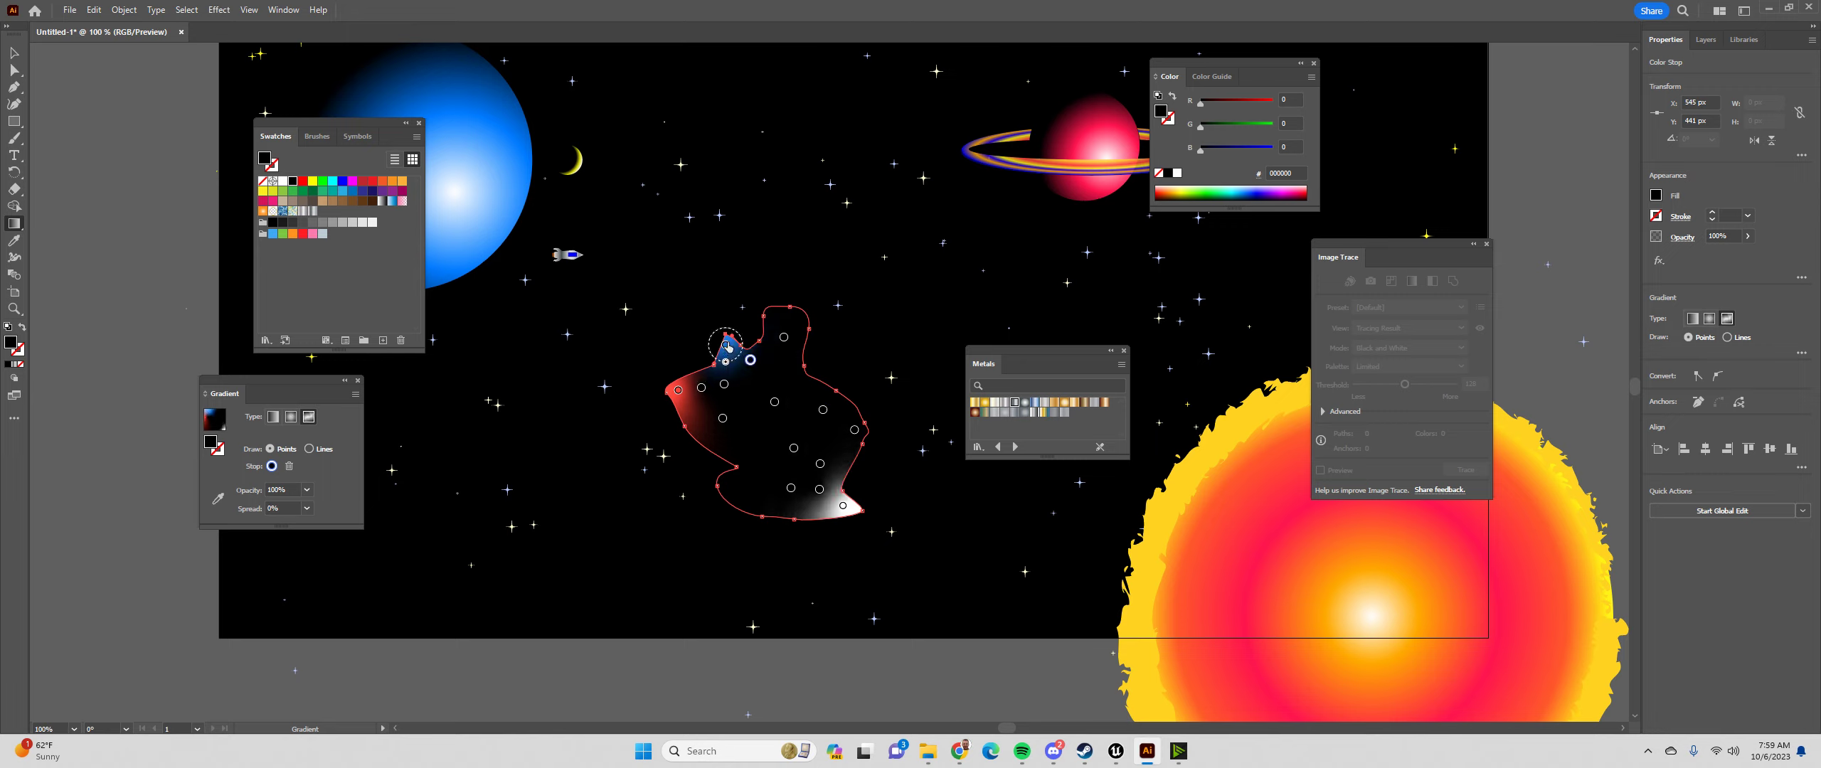
{"action": "double_click", "coordinate": [211, 444]}
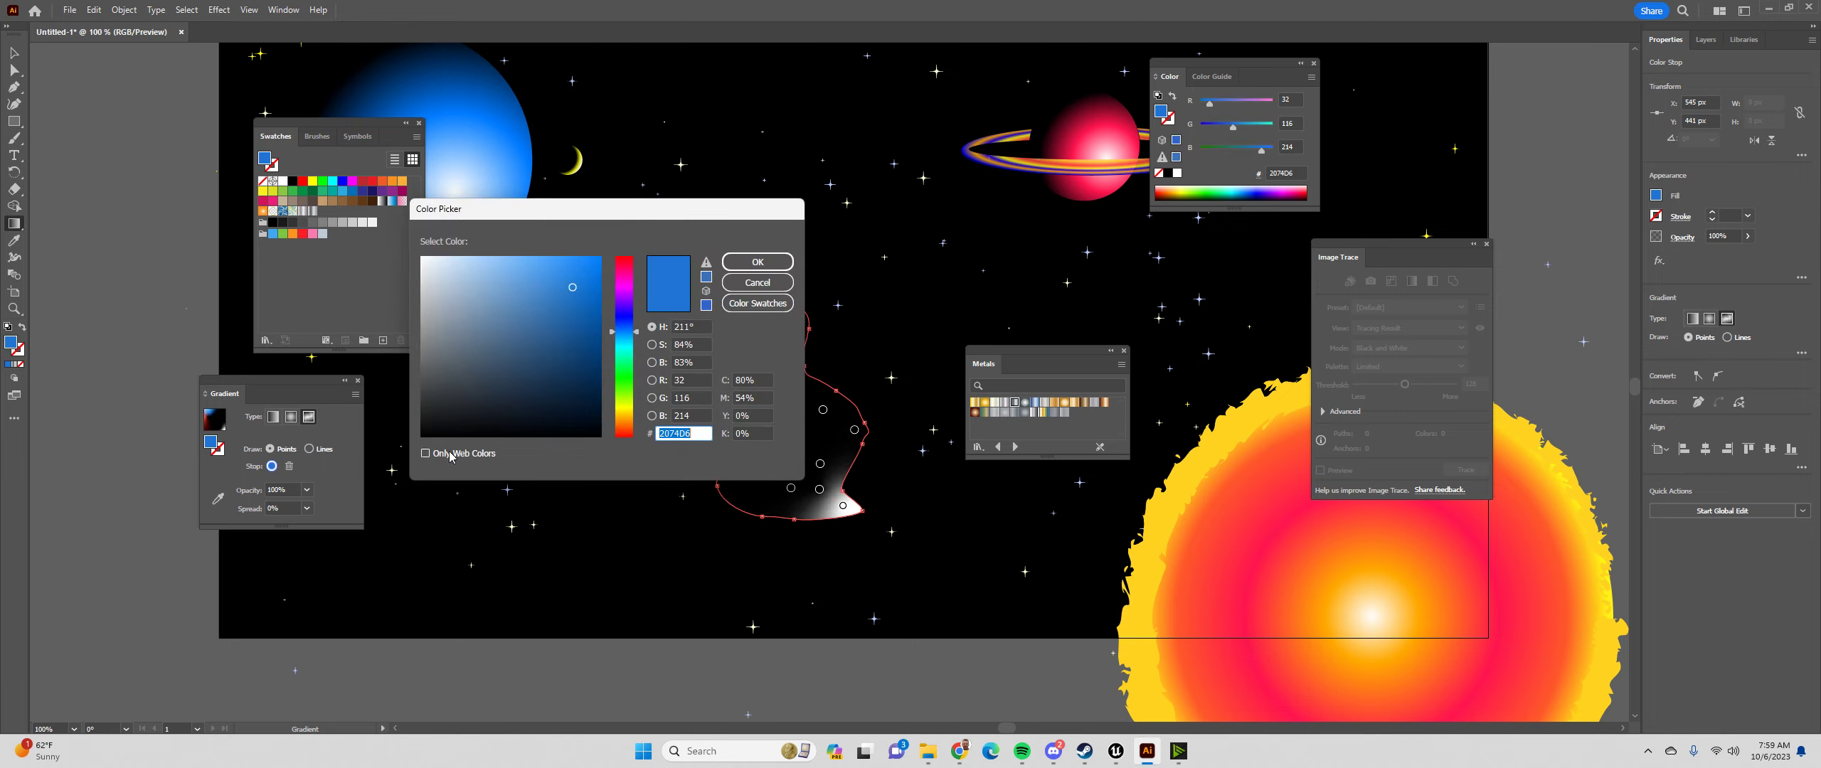
{"action": "left_click", "coordinate": [623, 410]}
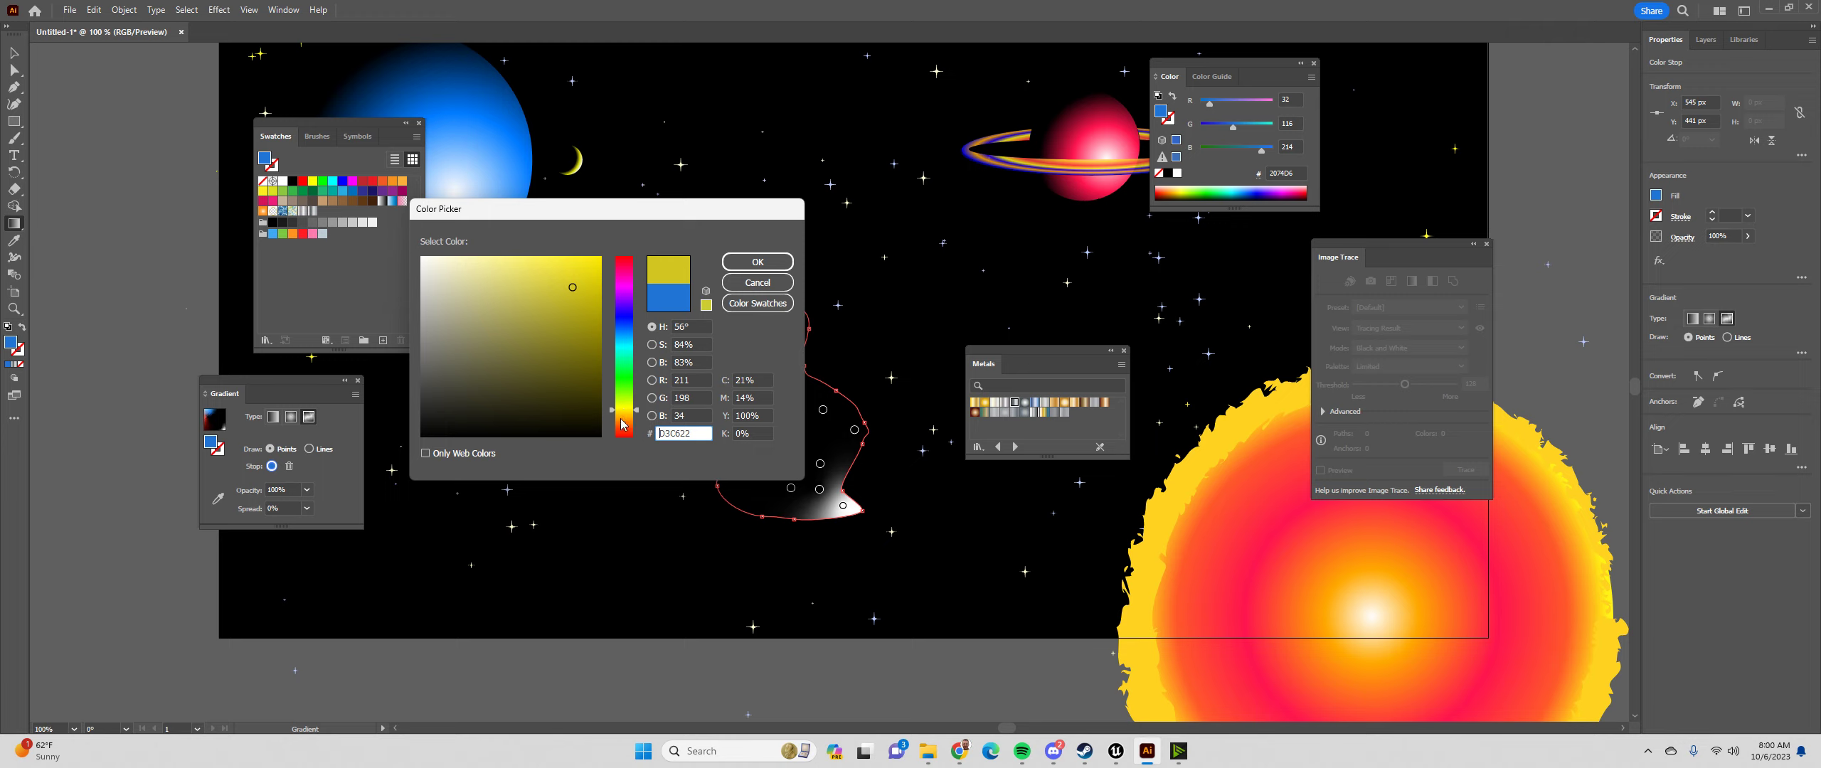
{"action": "left_click", "coordinate": [621, 419]}
{"action": "left_click_drag", "start_coordinate": [531, 353], "coordinate": [513, 358]}
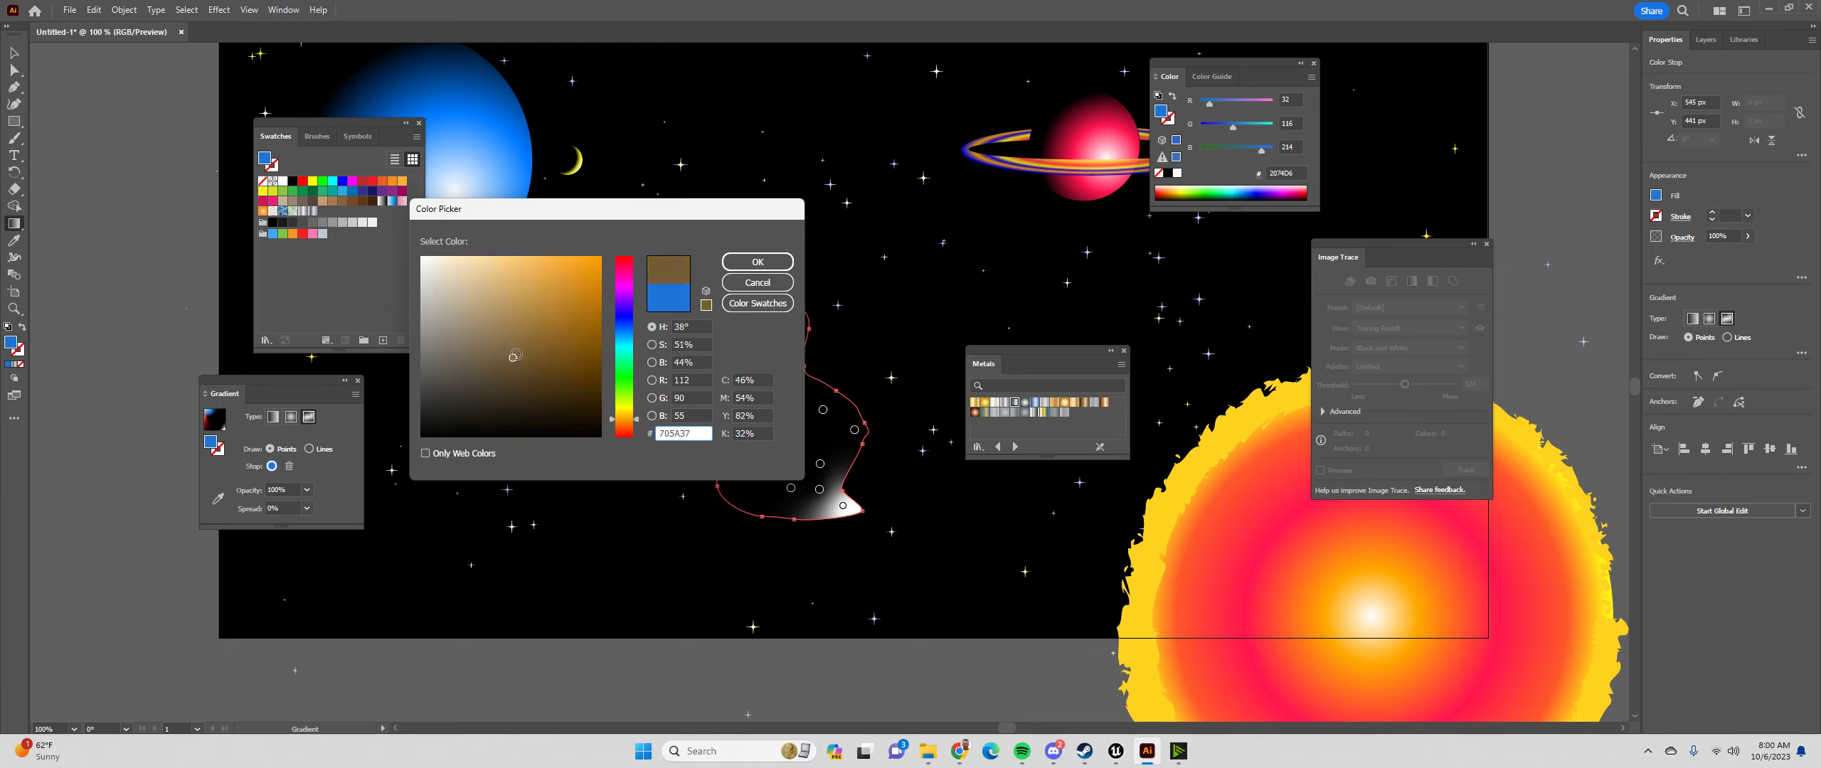
{"action": "left_click", "coordinate": [756, 262]}
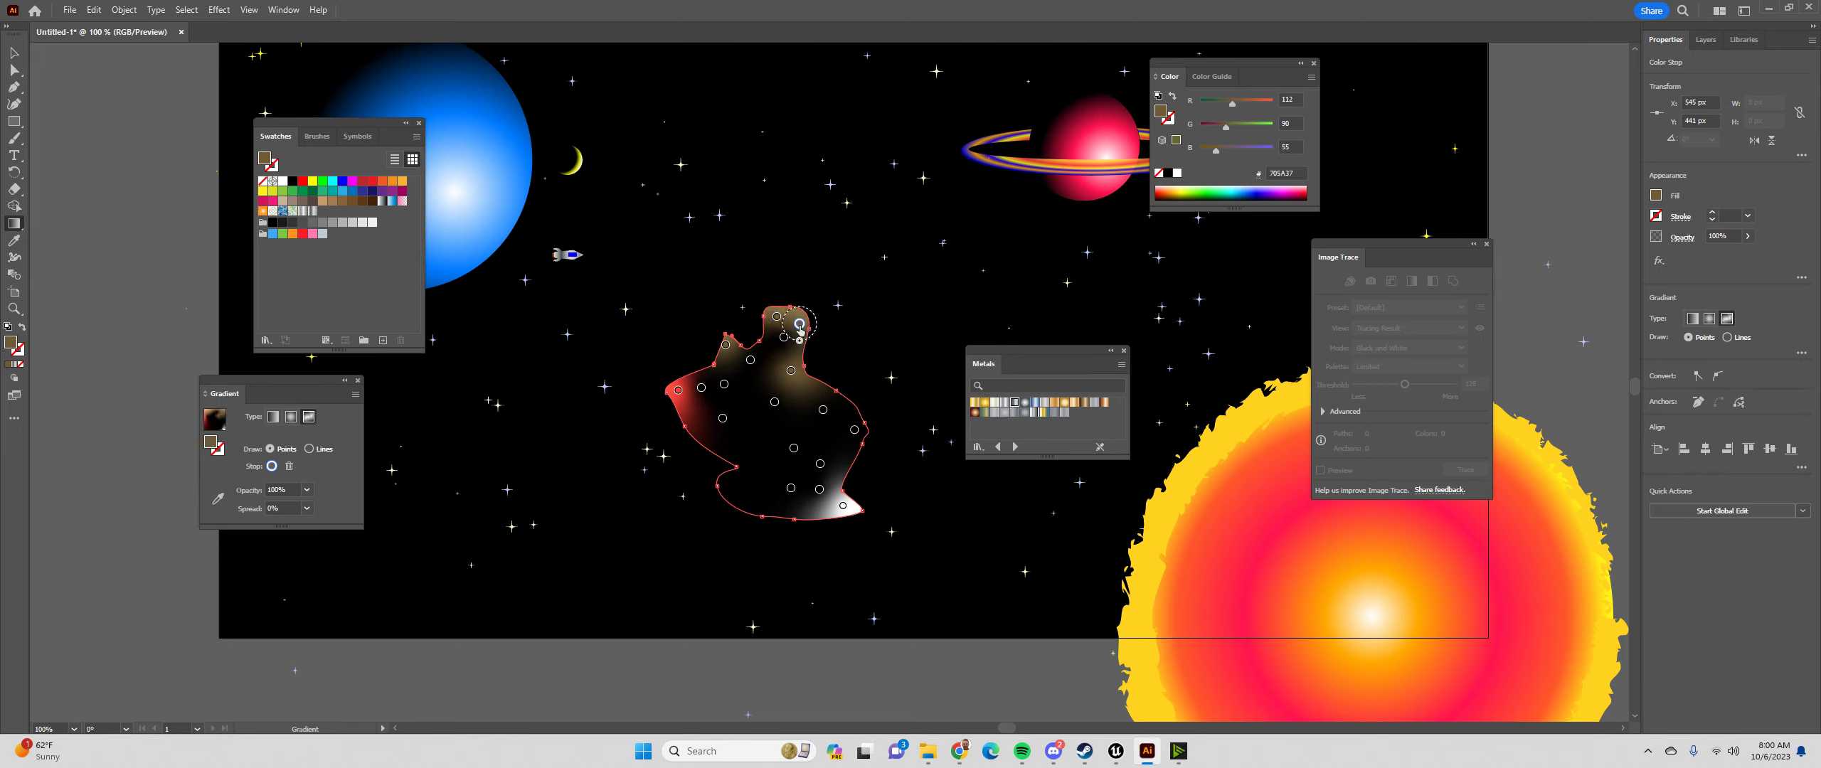
Add brown stops in the asteroid's upper knob and middle, and black stops around its left side
{"action": "left_click_drag", "start_coordinate": [800, 327], "coordinate": [802, 424]}
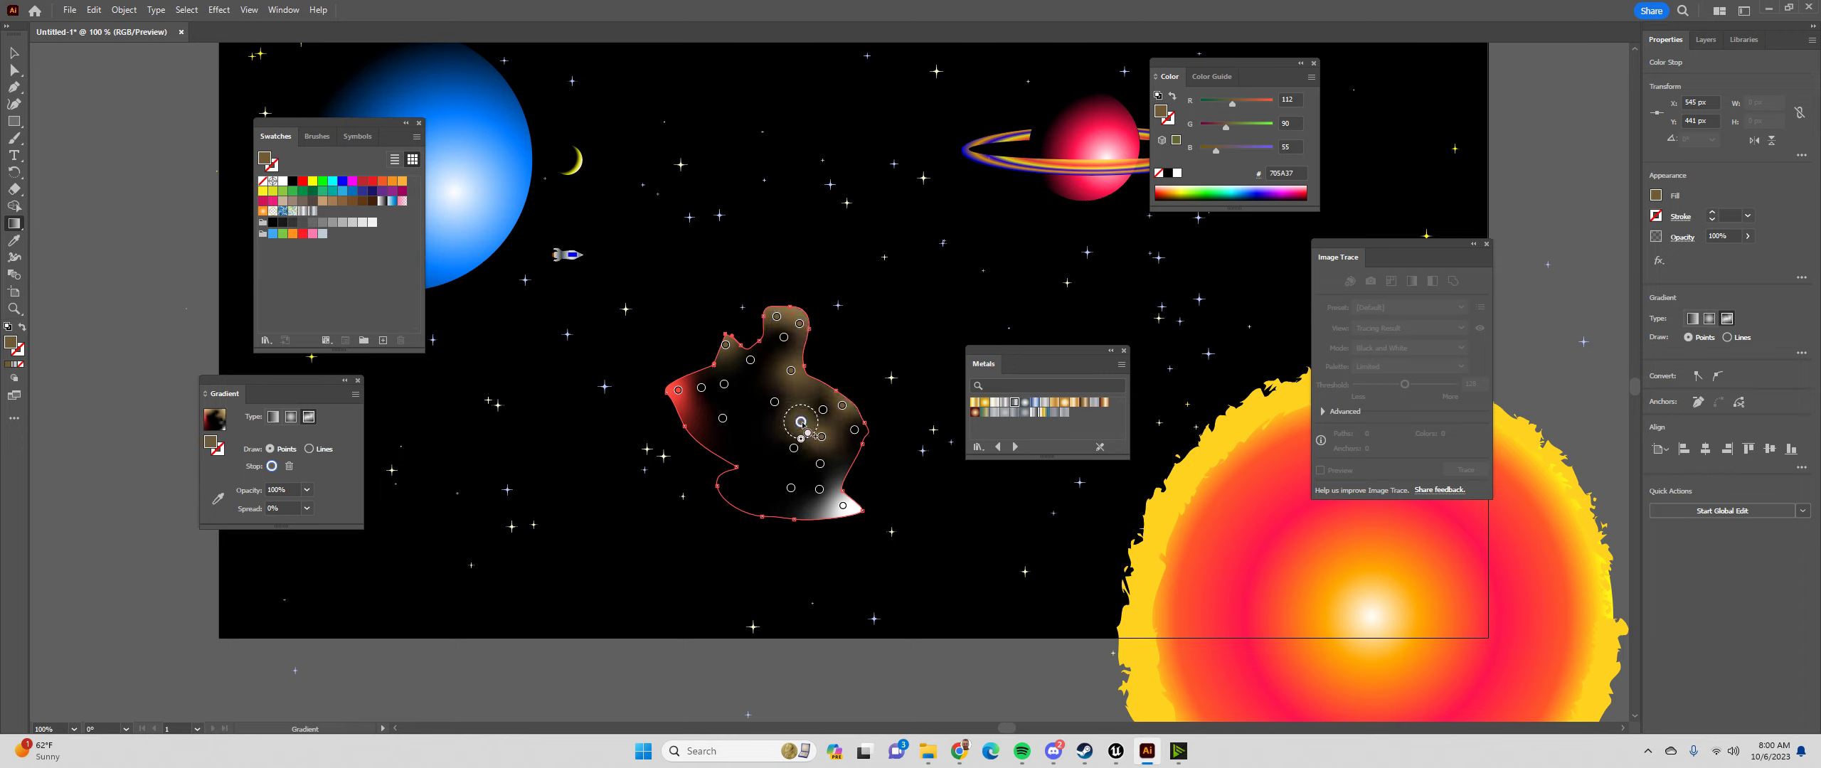
{"action": "left_click", "coordinate": [762, 428]}
{"action": "left_click", "coordinate": [724, 384]}
{"action": "left_click", "coordinate": [752, 392]}
{"action": "left_click", "coordinate": [728, 362]}
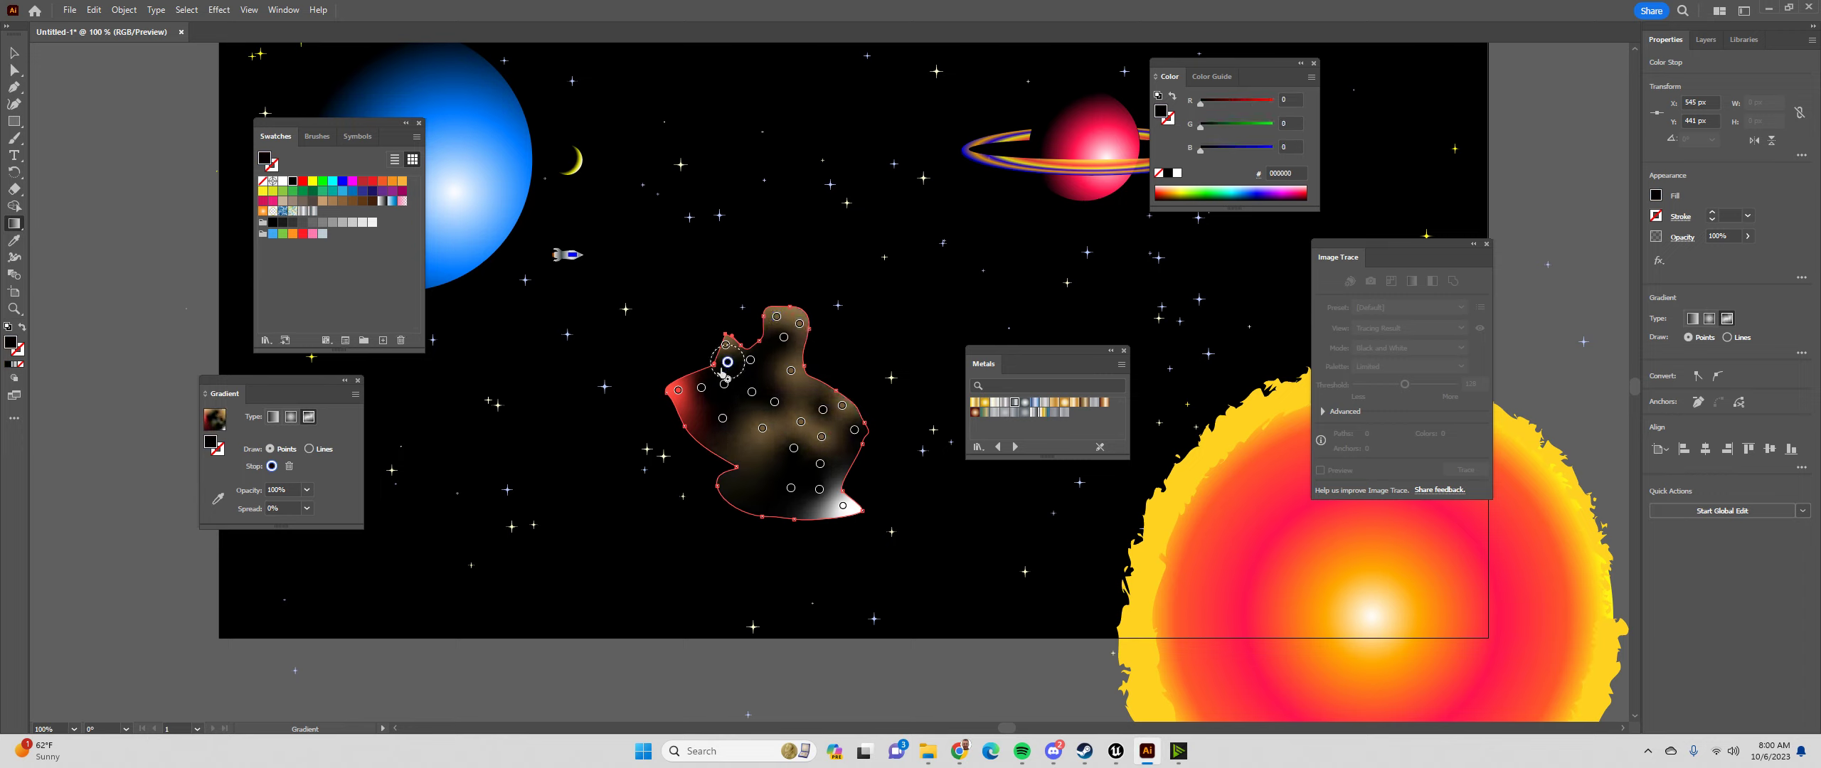
{"action": "left_click", "coordinate": [690, 380]}
{"action": "left_click", "coordinate": [692, 404]}
{"action": "left_click", "coordinate": [704, 432]}
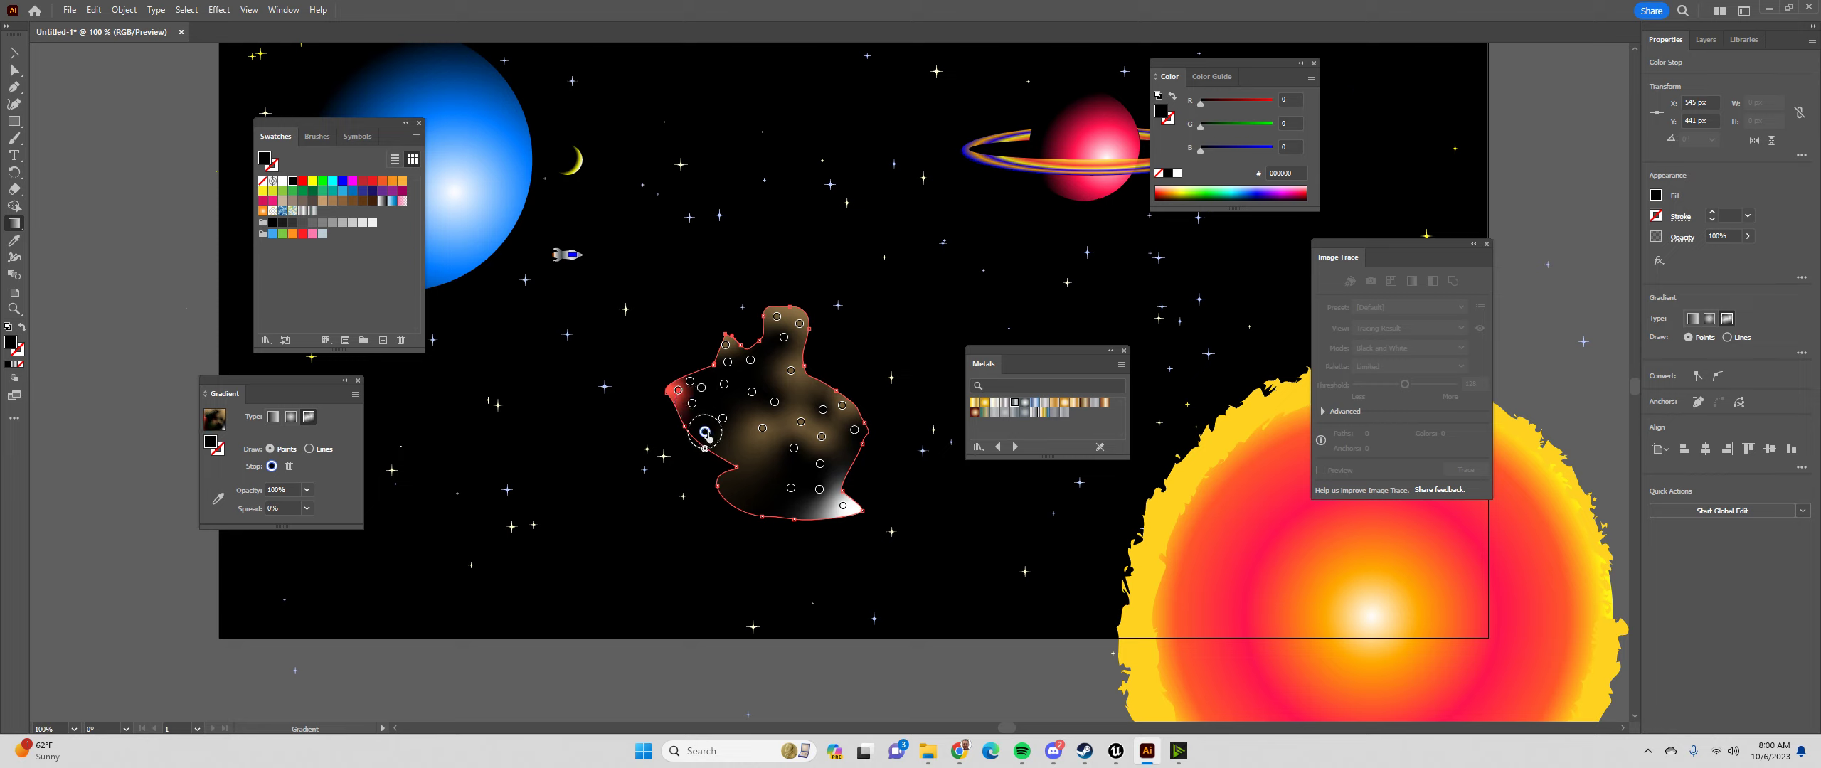
Replace the red stop at the asteroid's left tip with a brown one and add another brown stop beside it
{"action": "left_click", "coordinate": [801, 422]}
{"action": "left_click", "coordinate": [700, 412]}
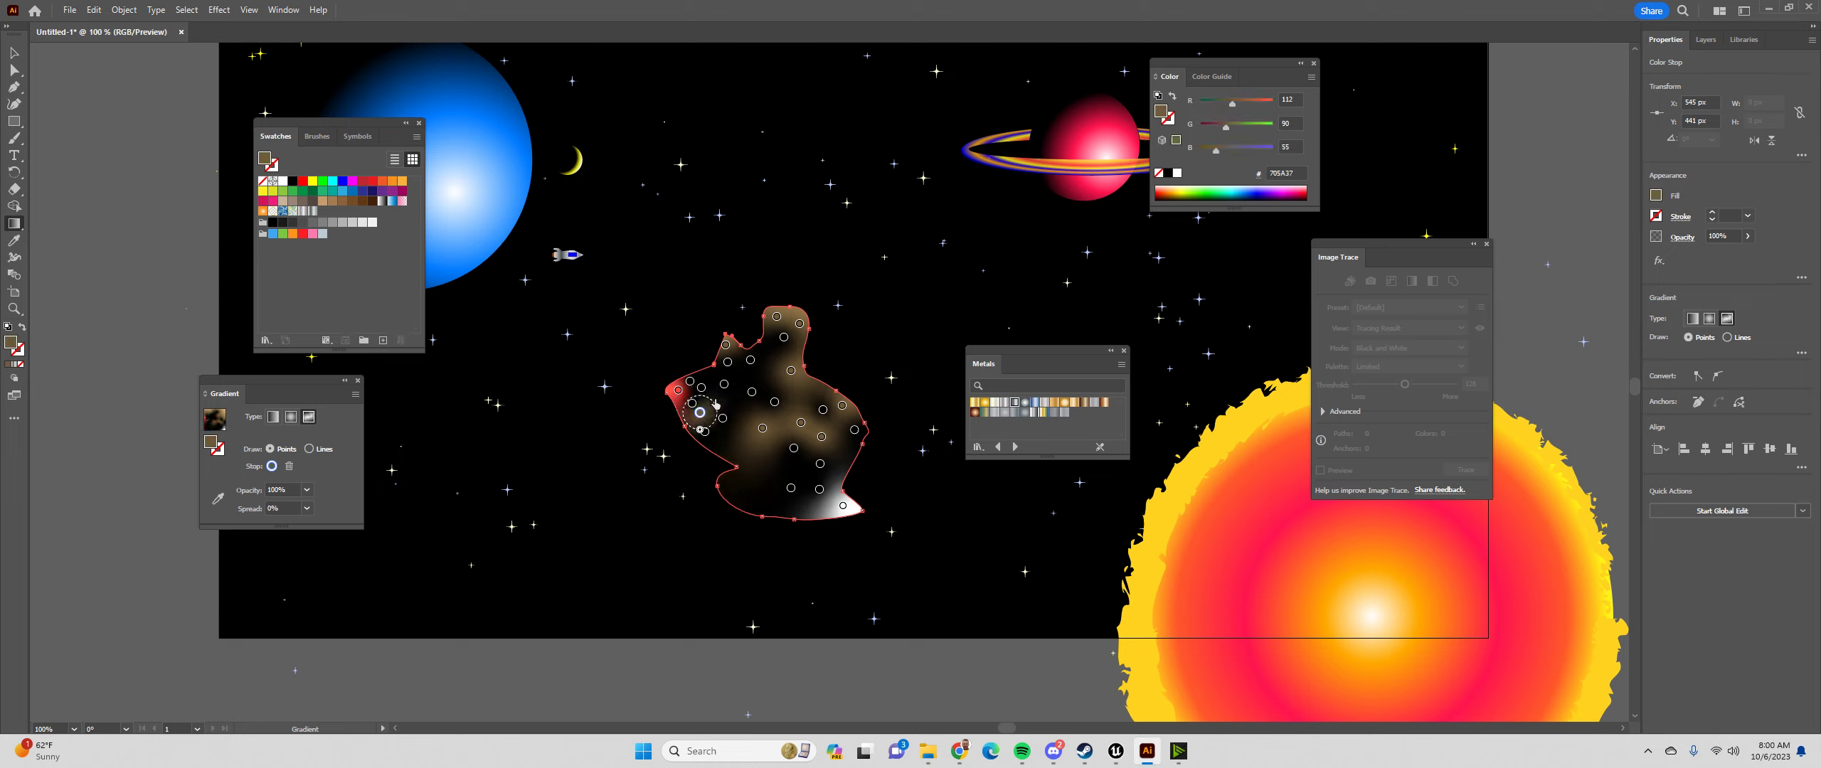
{"action": "left_click", "coordinate": [676, 392]}
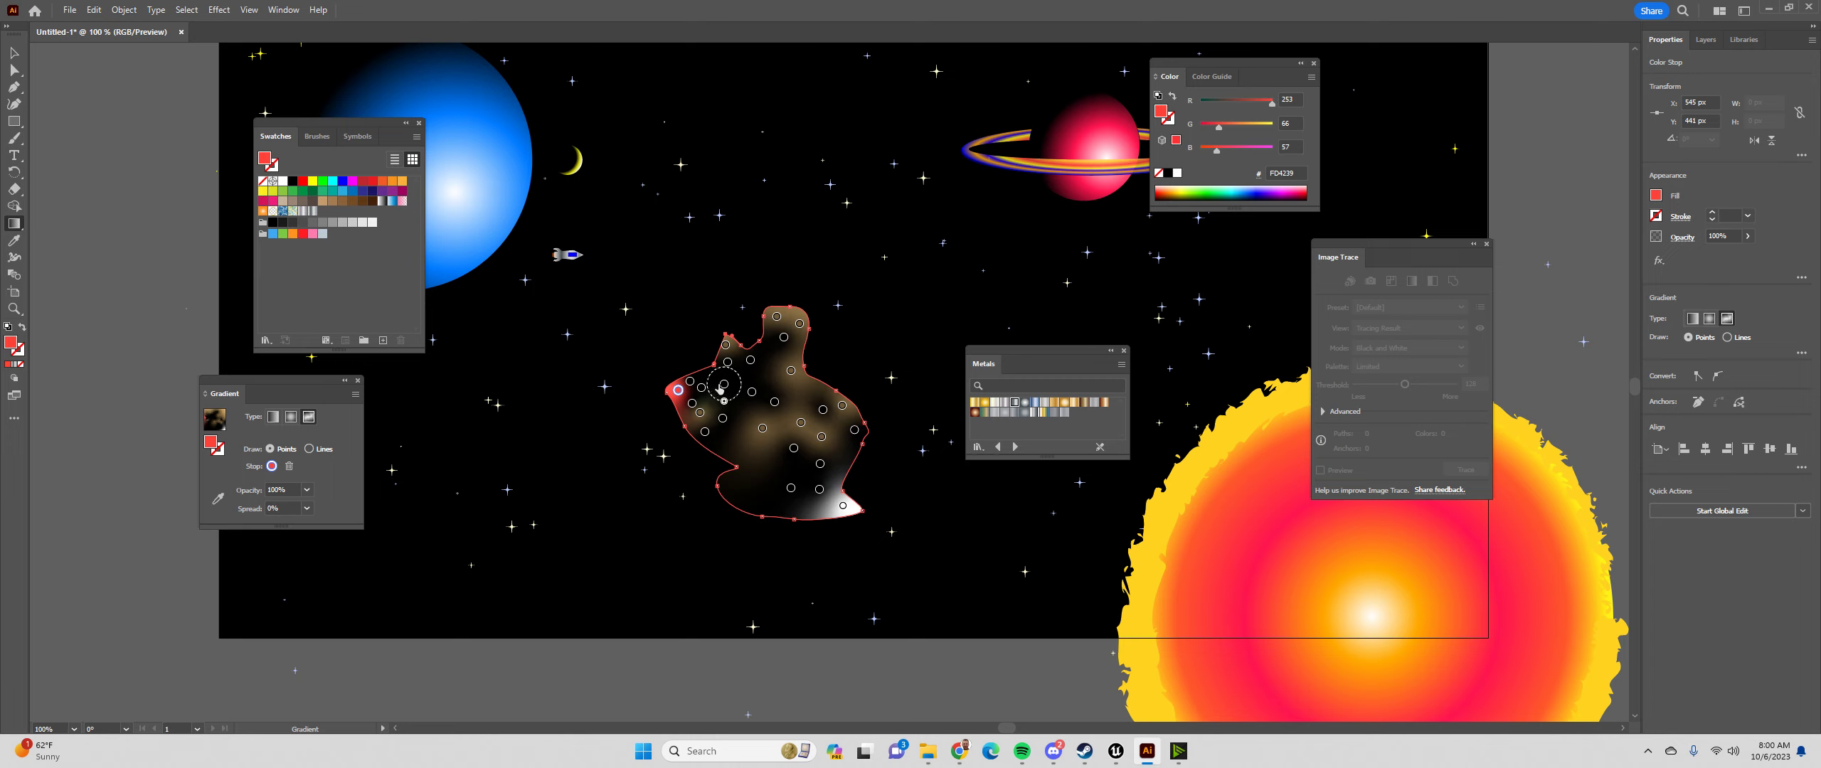
{"action": "key", "text": "Delete"}
{"action": "left_click", "coordinate": [672, 394]}
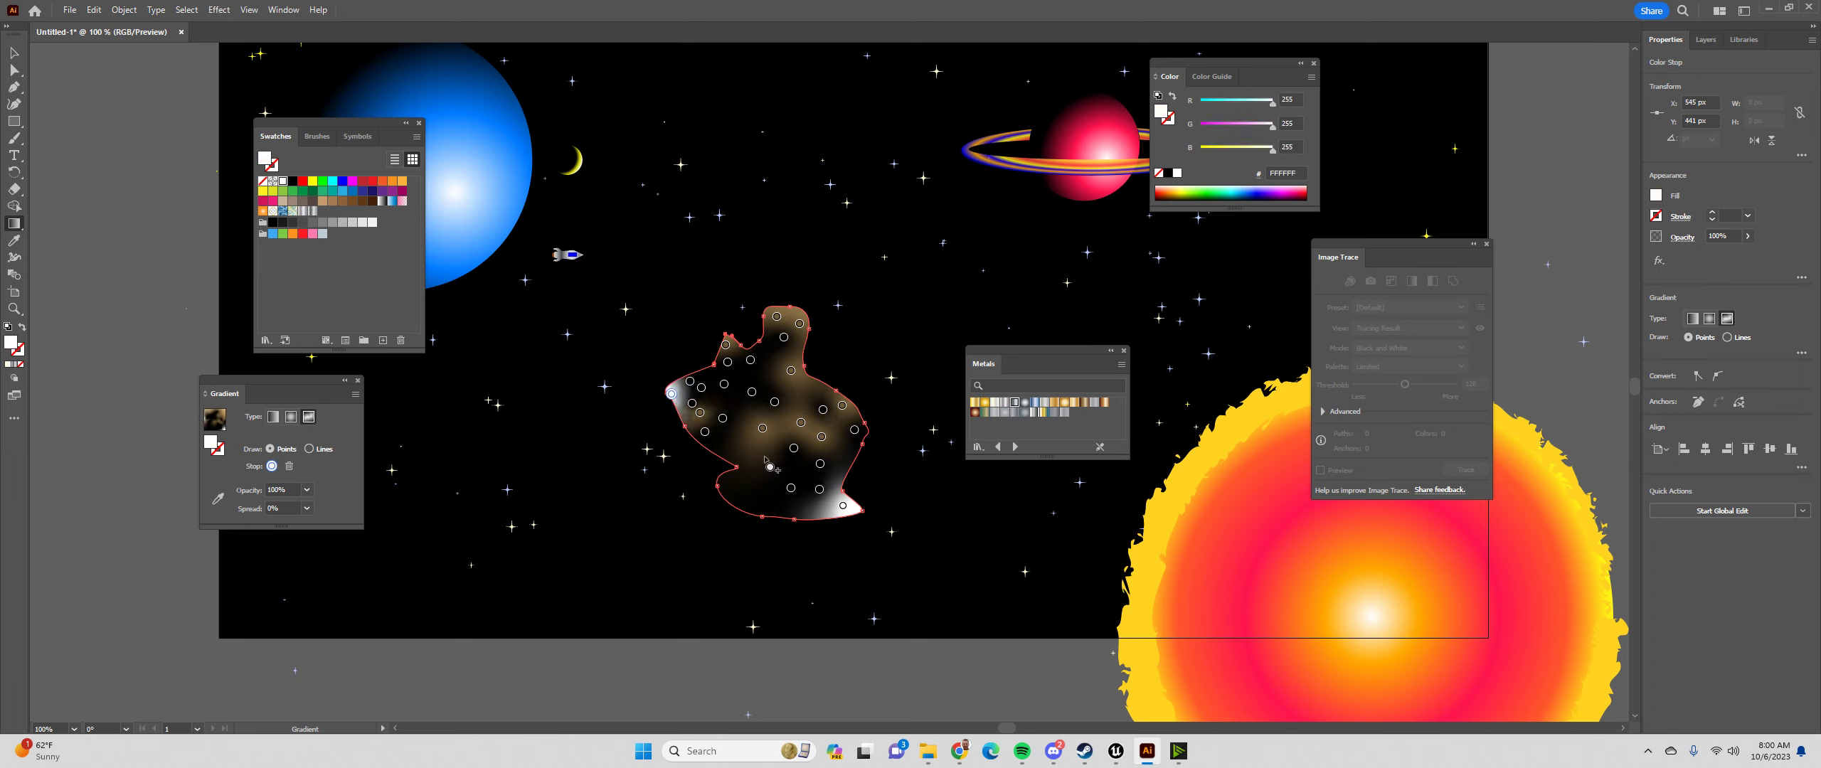
{"action": "key", "text": "ctrl+z"}
{"action": "left_click", "coordinate": [800, 423]}
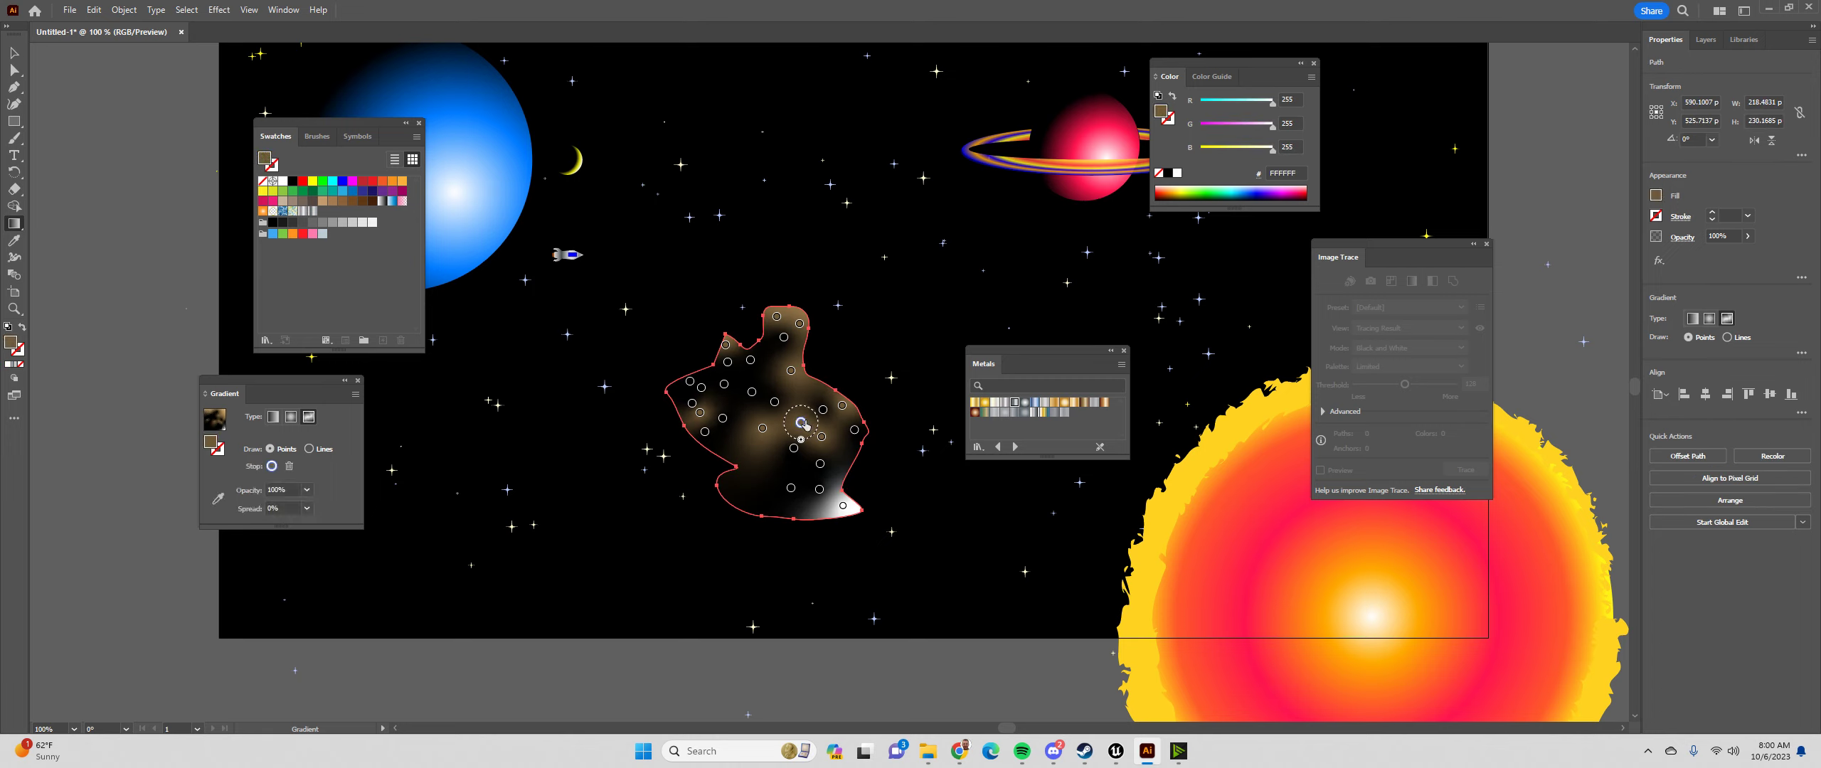
{"action": "left_click", "coordinate": [679, 394]}
Add more brown stops to the asteroid's lower part and upper middle, undoing the last one placed near its right edge
{"action": "left_click", "coordinate": [758, 467]}
{"action": "left_click", "coordinate": [776, 502]}
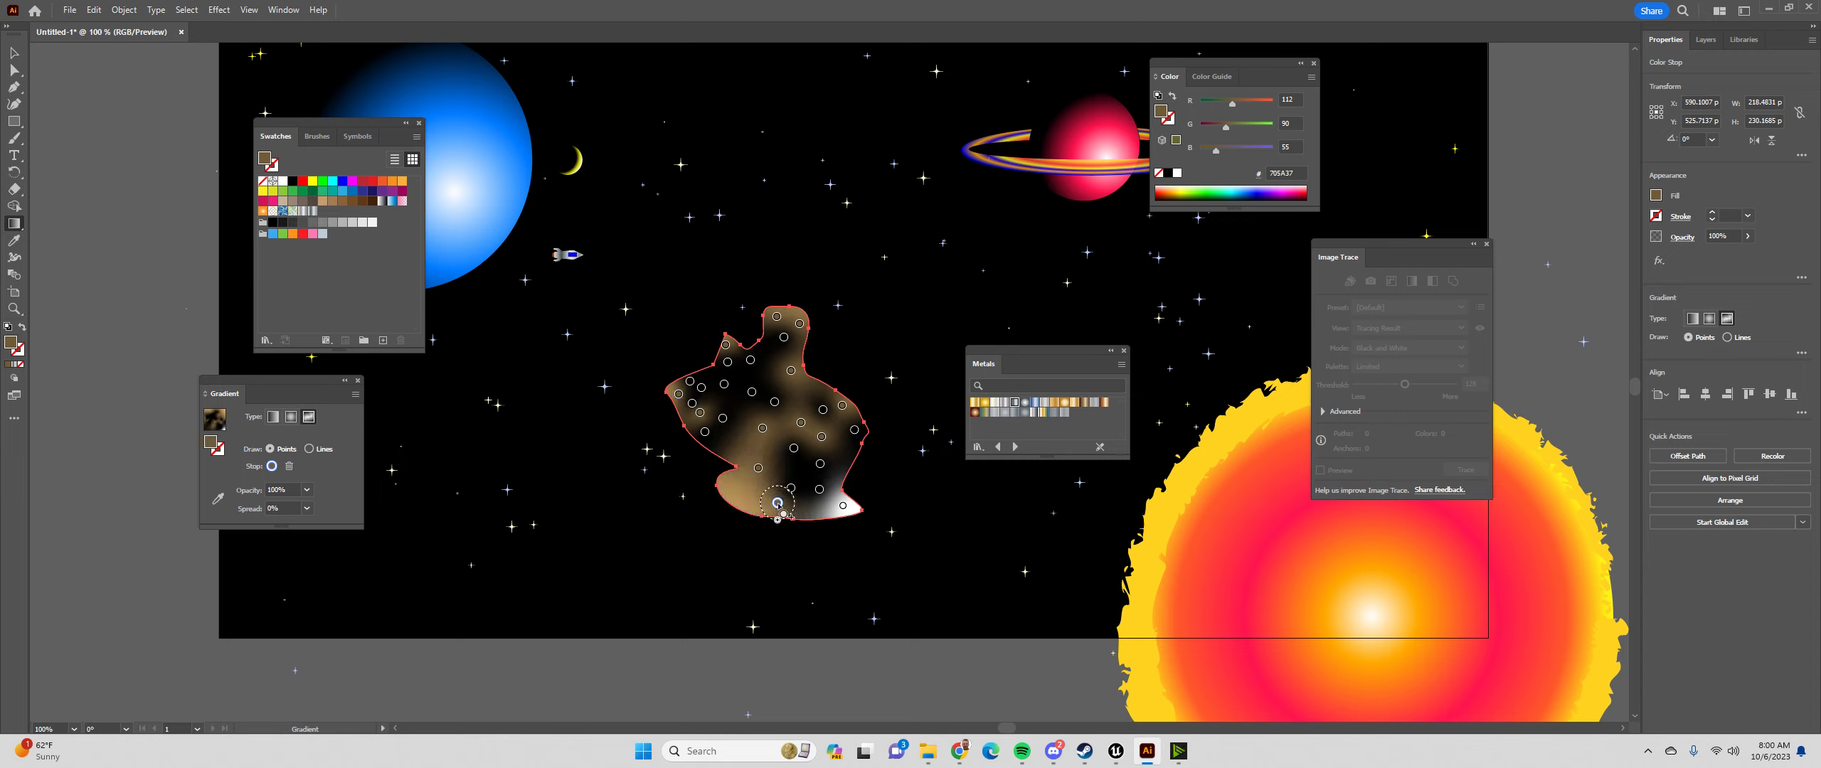
{"action": "left_click", "coordinate": [738, 402]}
{"action": "left_click", "coordinate": [742, 373]}
{"action": "left_click", "coordinate": [765, 377]}
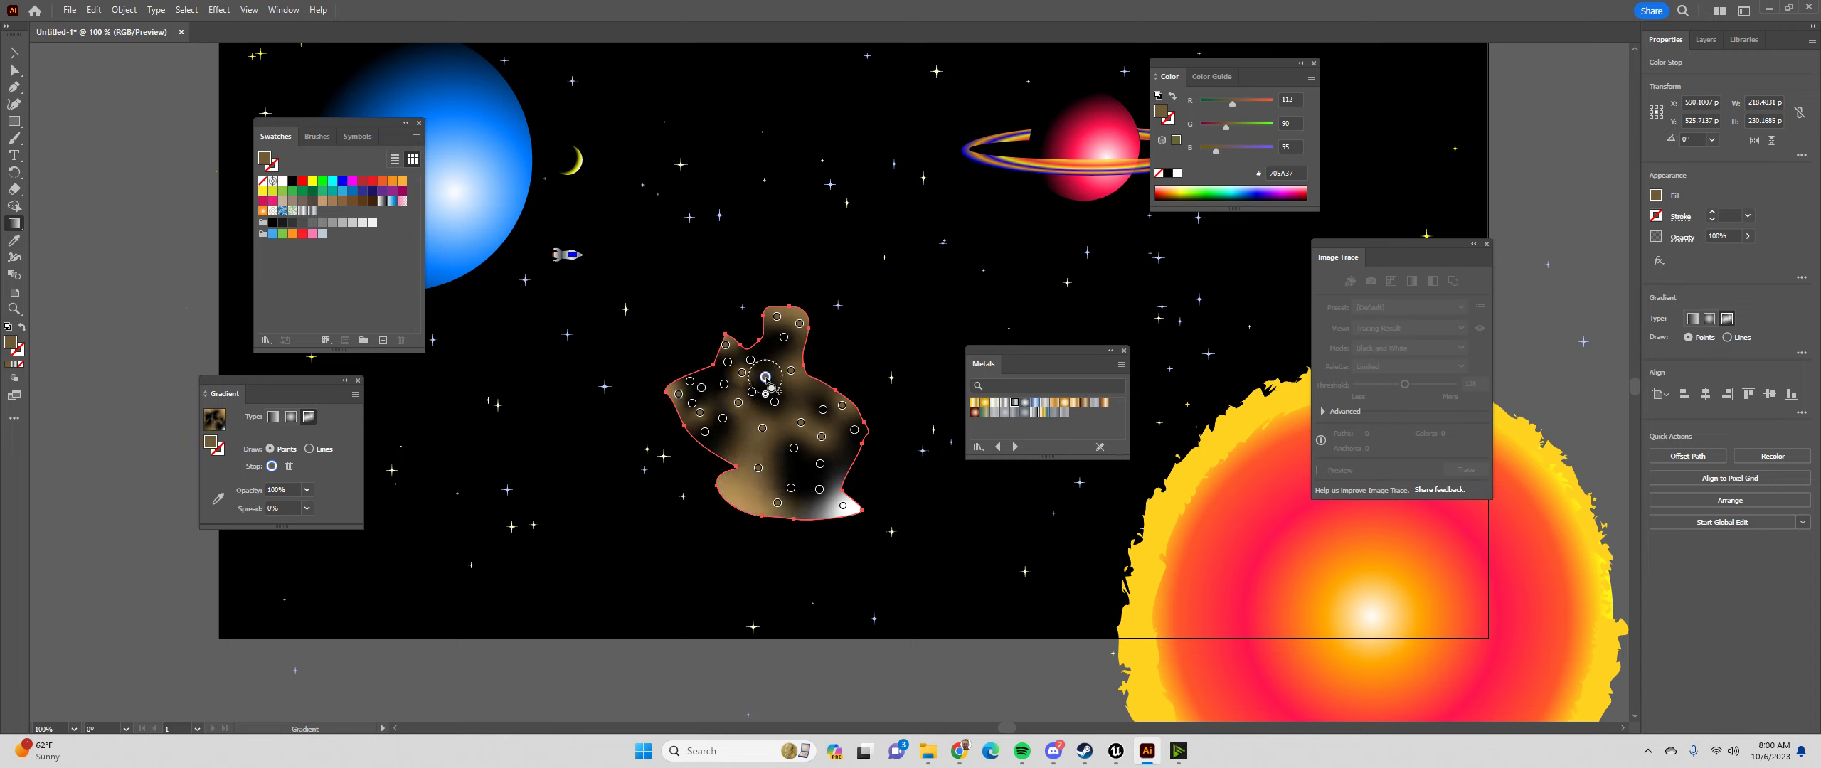
{"action": "left_click", "coordinate": [798, 470]}
{"action": "left_click", "coordinate": [833, 458]}
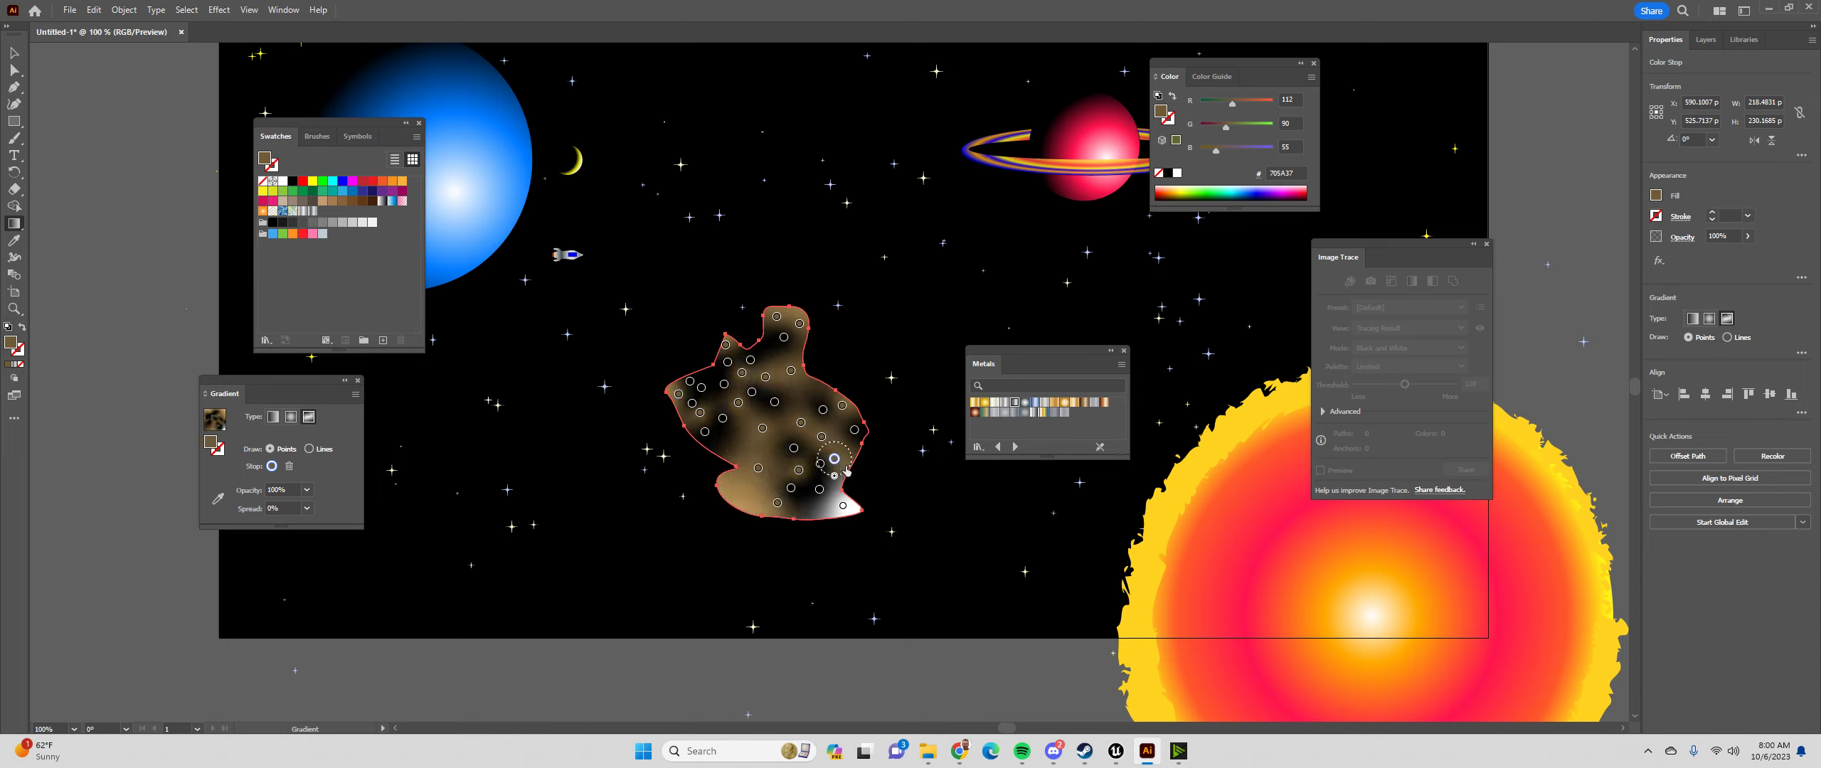
{"action": "key", "text": "ctrl+z"}
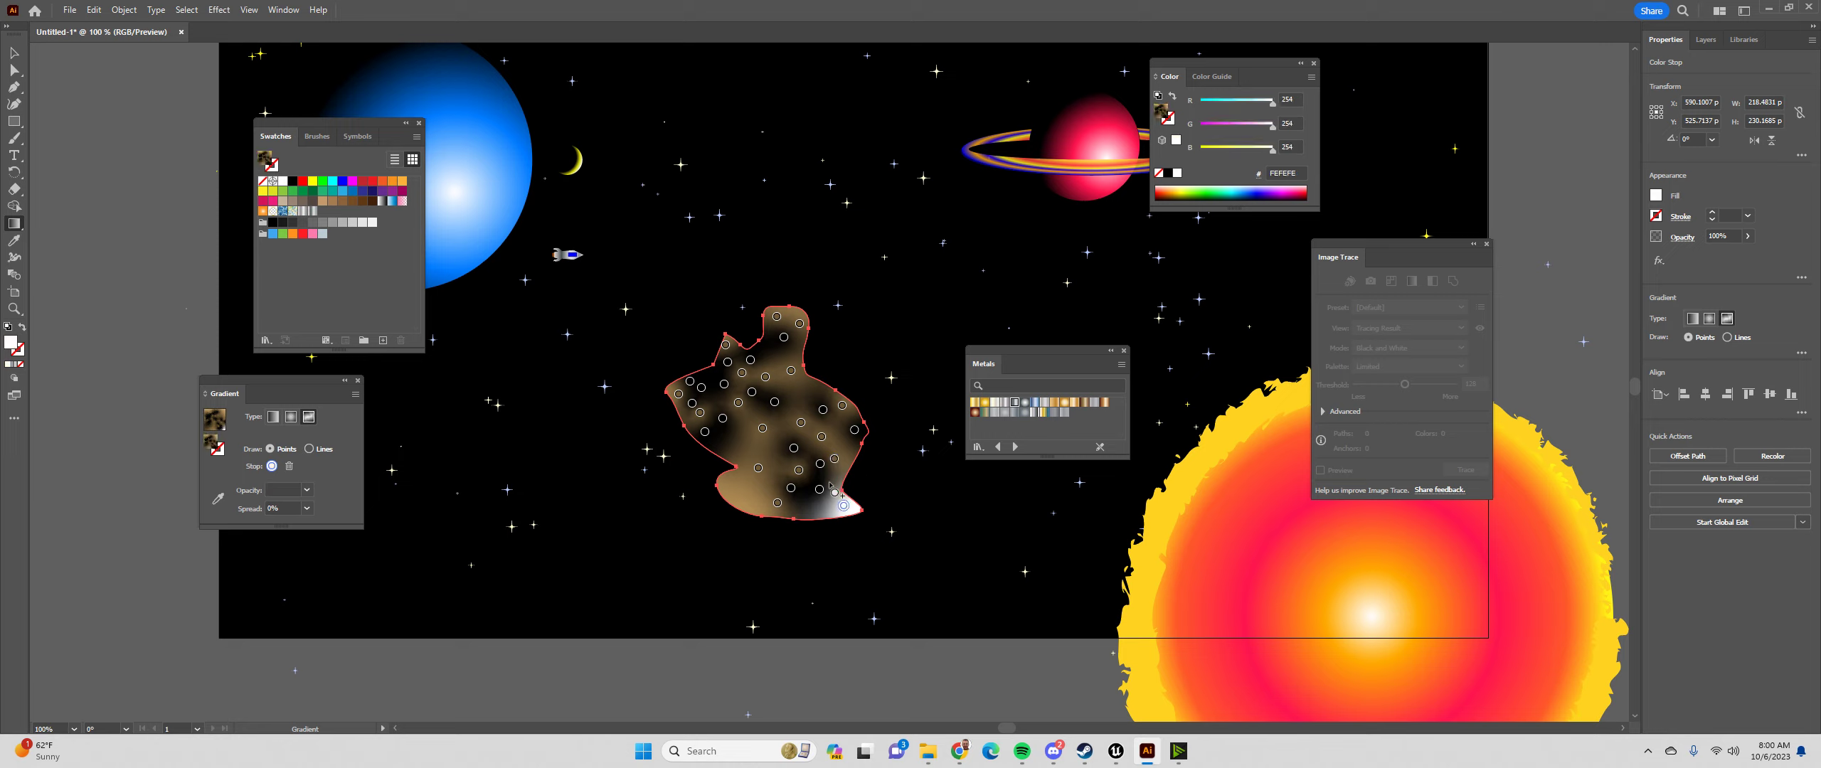
Remove the white stop at the asteroid's lower-right tip and add black stops in its lower-left area
{"action": "left_click", "coordinate": [820, 489]}
{"action": "left_click", "coordinate": [744, 494]}
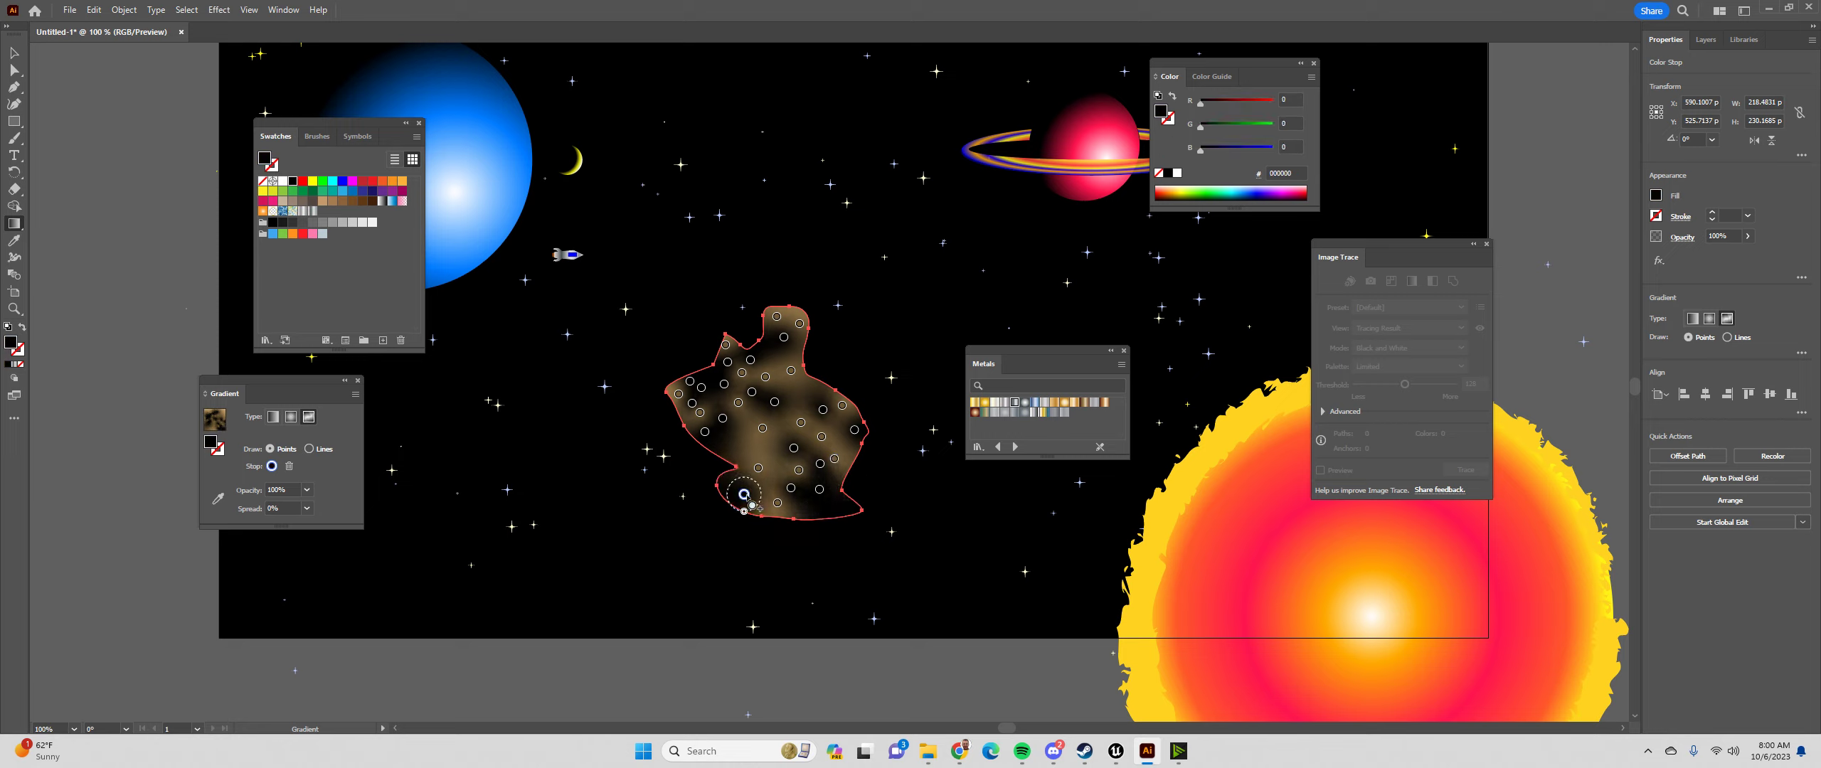
{"action": "left_click", "coordinate": [745, 446]}
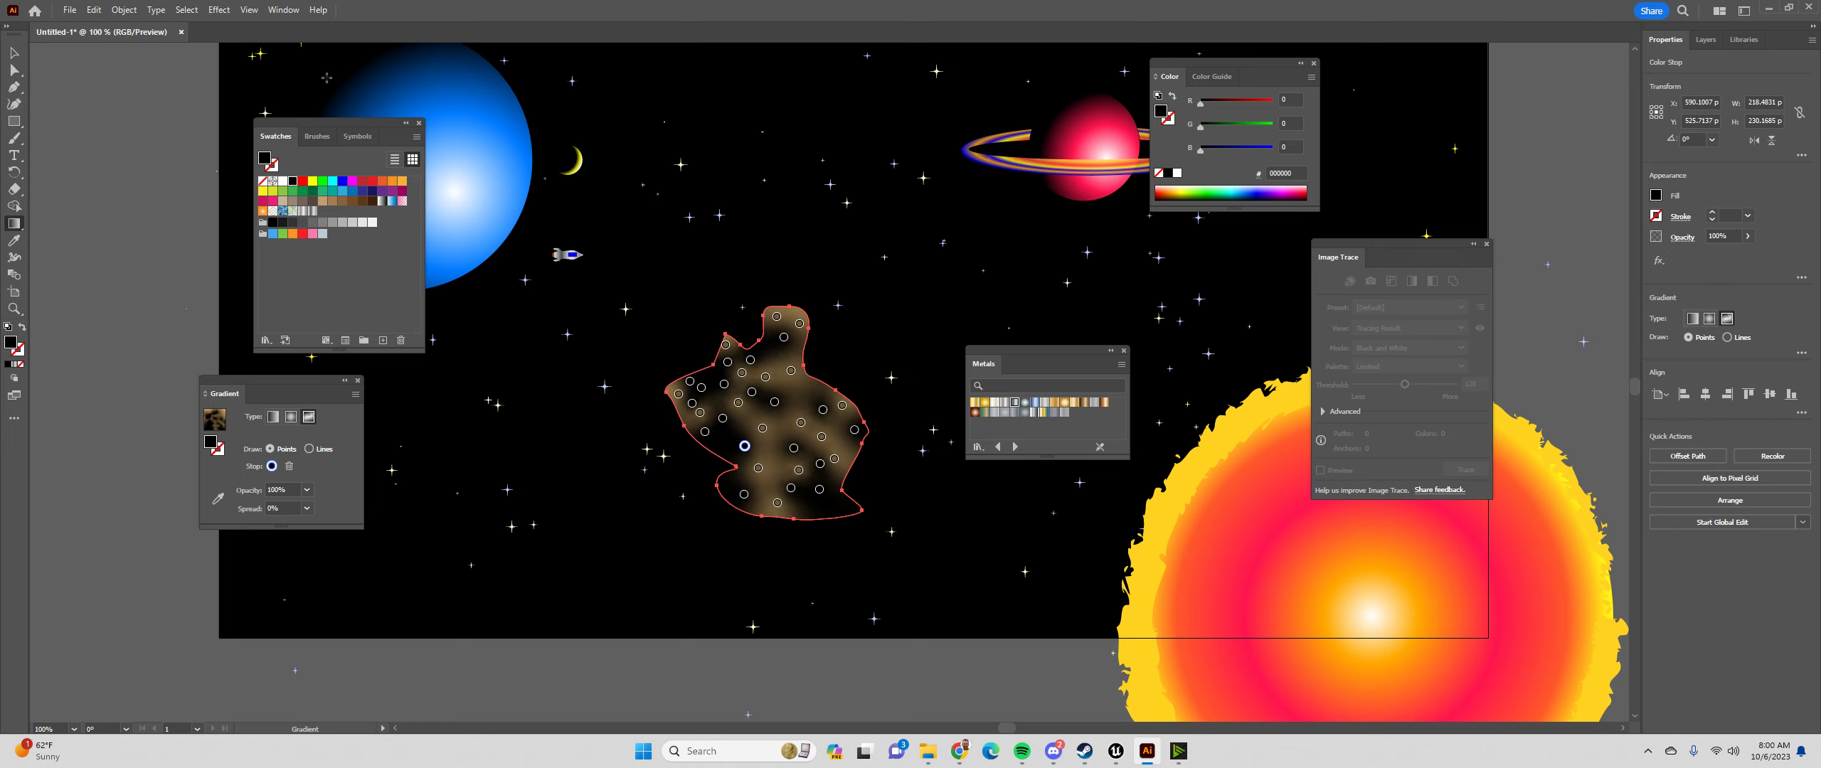
Scale the asteroid down to about 28 x 29 px, place it below and to the right of the rocket, and deselect it
{"action": "left_click", "coordinate": [12, 54]}
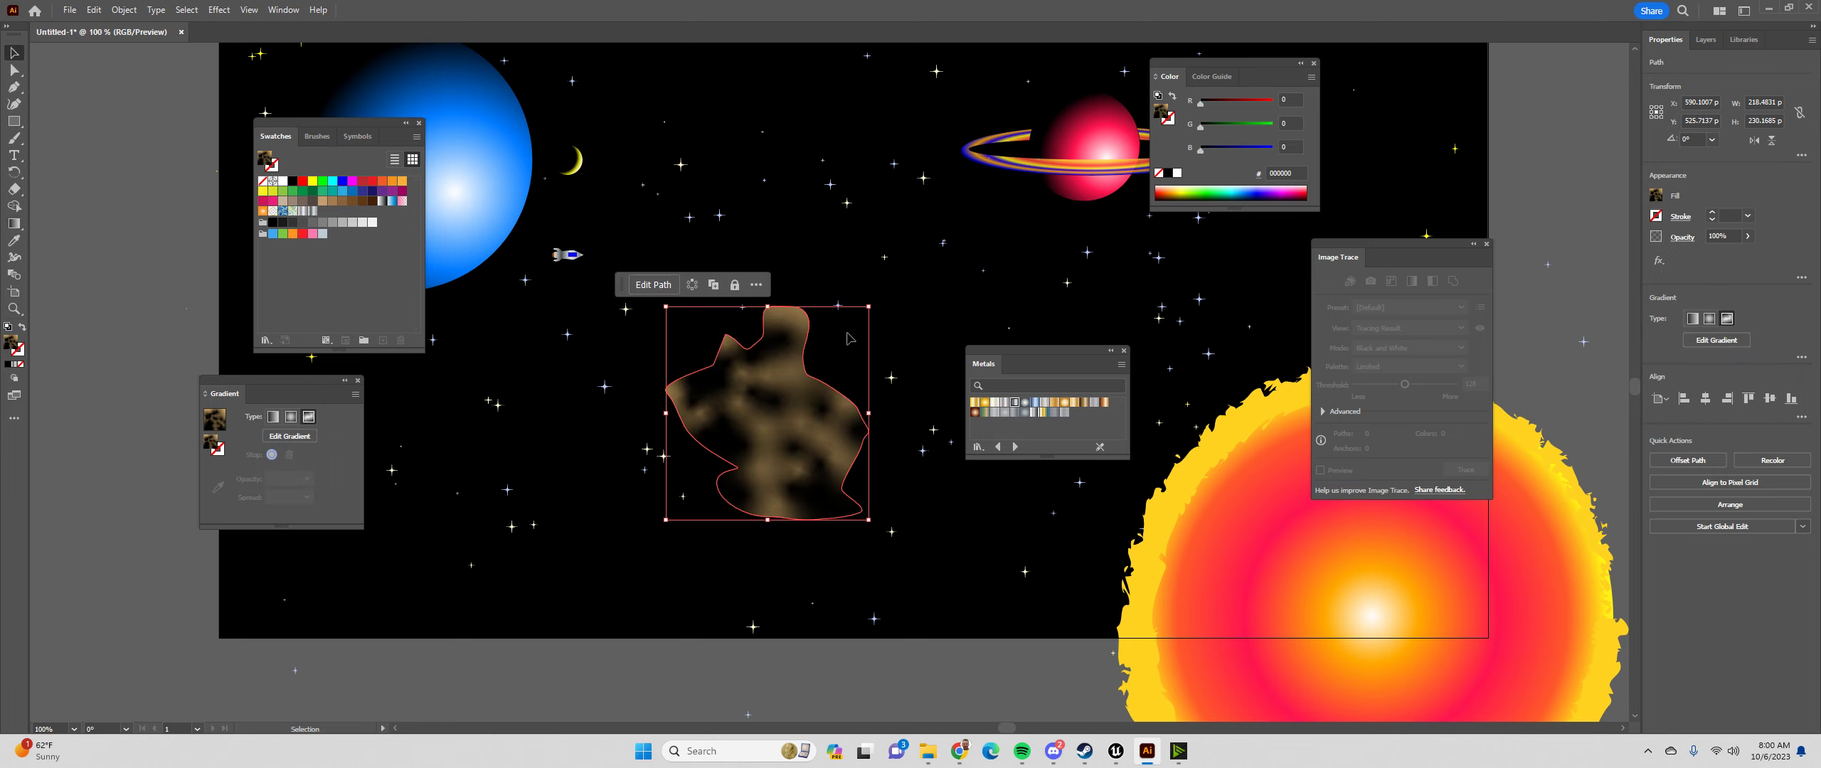
{"action": "left_click_drag", "start_coordinate": [869, 307], "coordinate": [581, 207]}
{"action": "scroll", "coordinate": [785, 418], "scroll_direction": "up", "scroll_amount": 3}
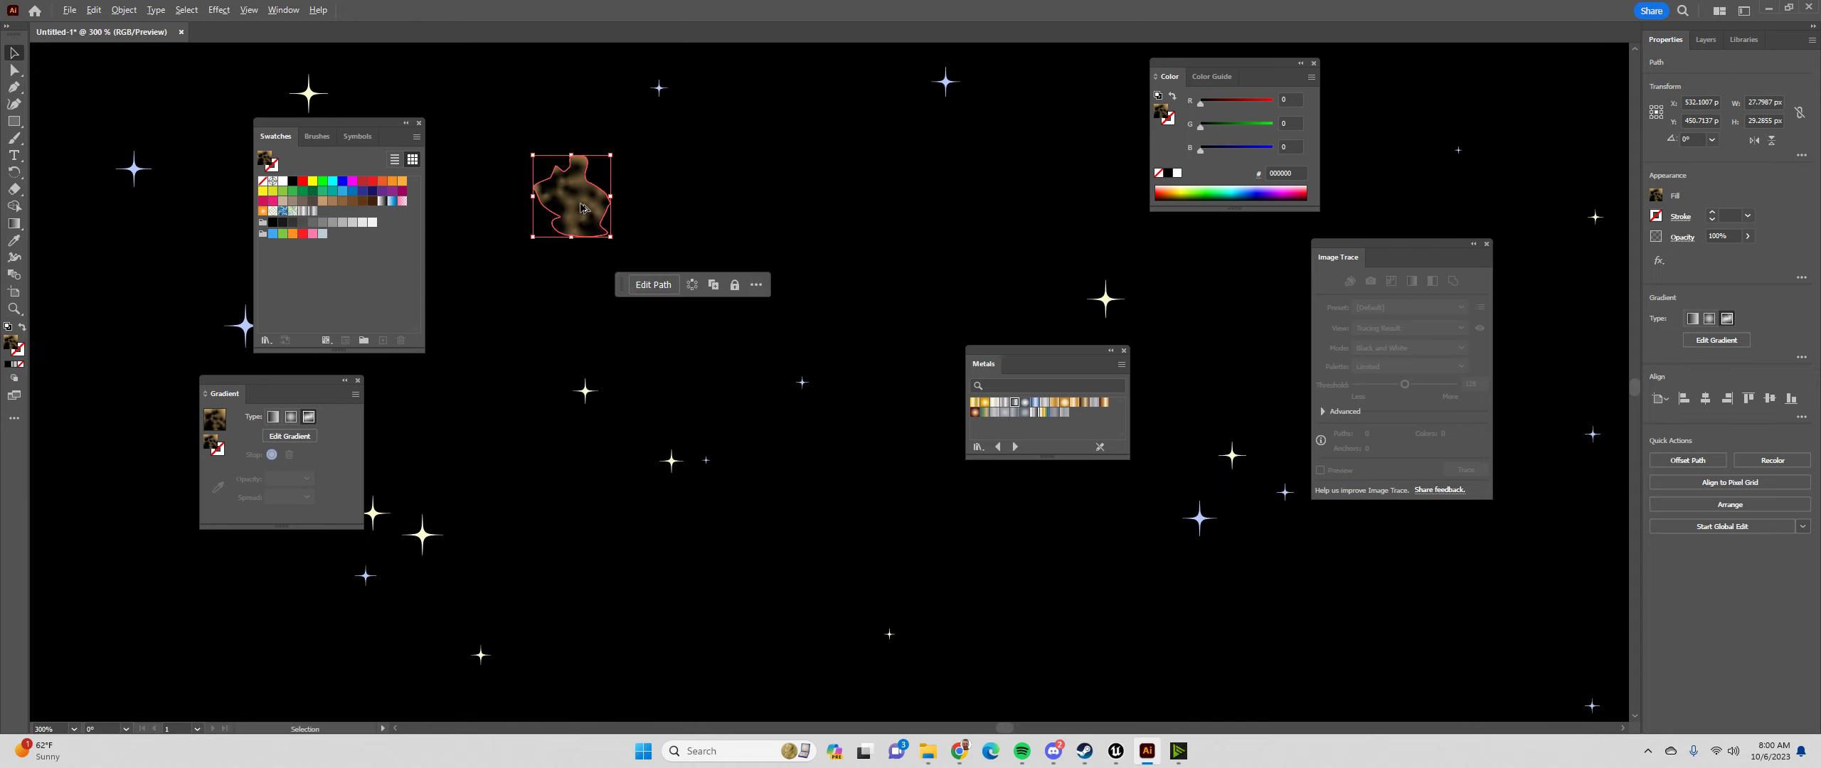
{"action": "left_click", "coordinate": [737, 256]}
{"action": "scroll", "coordinate": [738, 254], "scroll_direction": "down", "scroll_amount": 3}
{"action": "left_click_drag", "start_coordinate": [728, 287], "coordinate": [812, 368]}
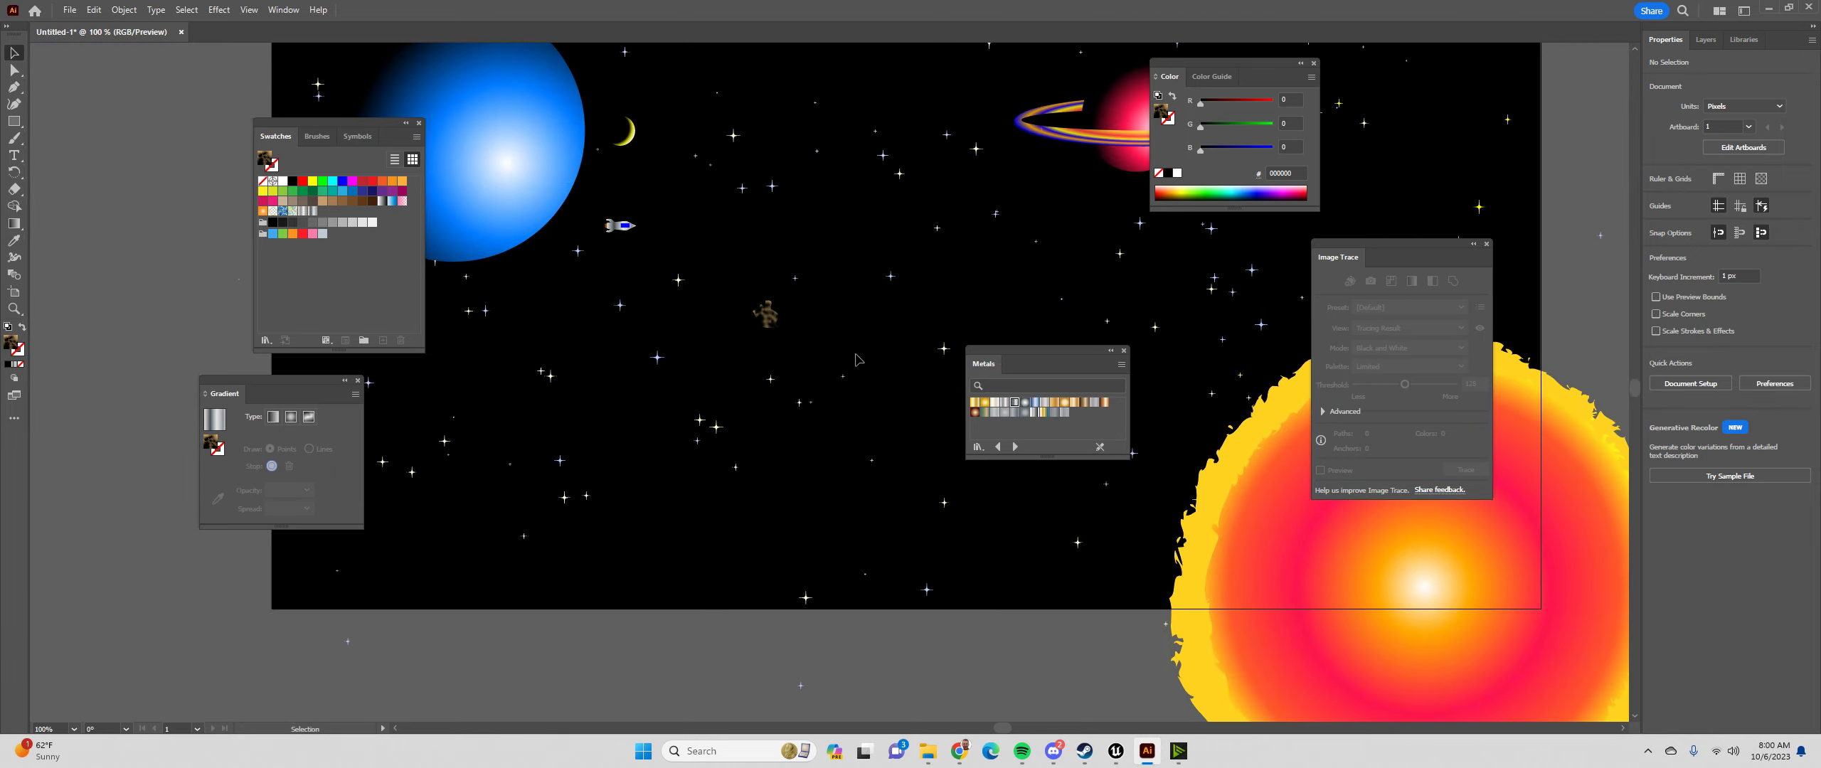
{"action": "scroll", "coordinate": [858, 359], "scroll_direction": "up", "scroll_amount": 3}
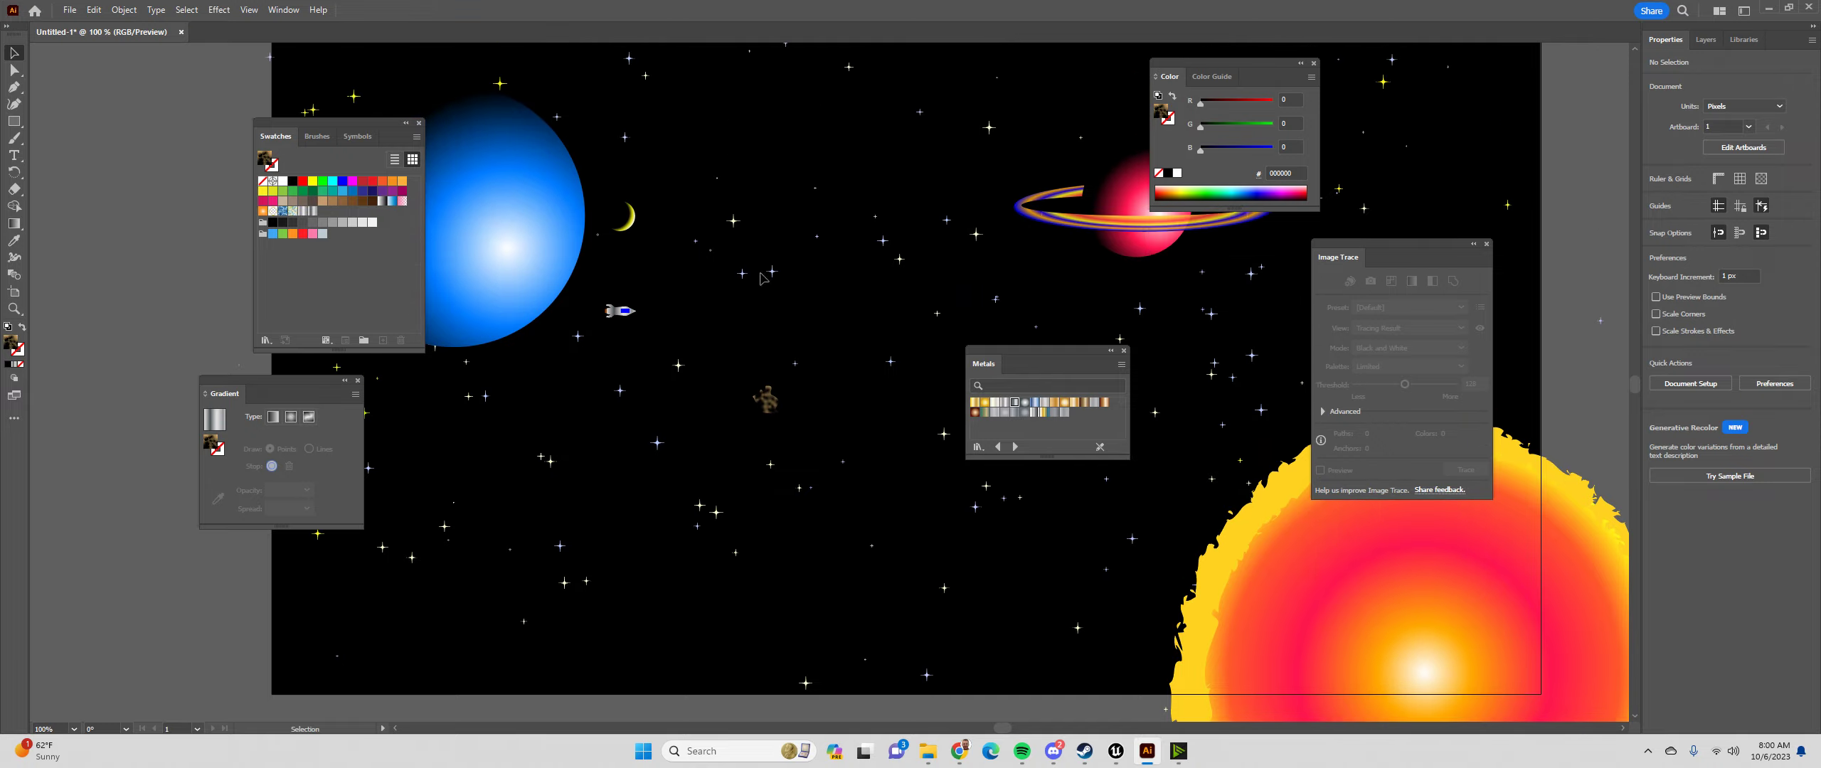
{"action": "left_click", "coordinate": [78, 9]}
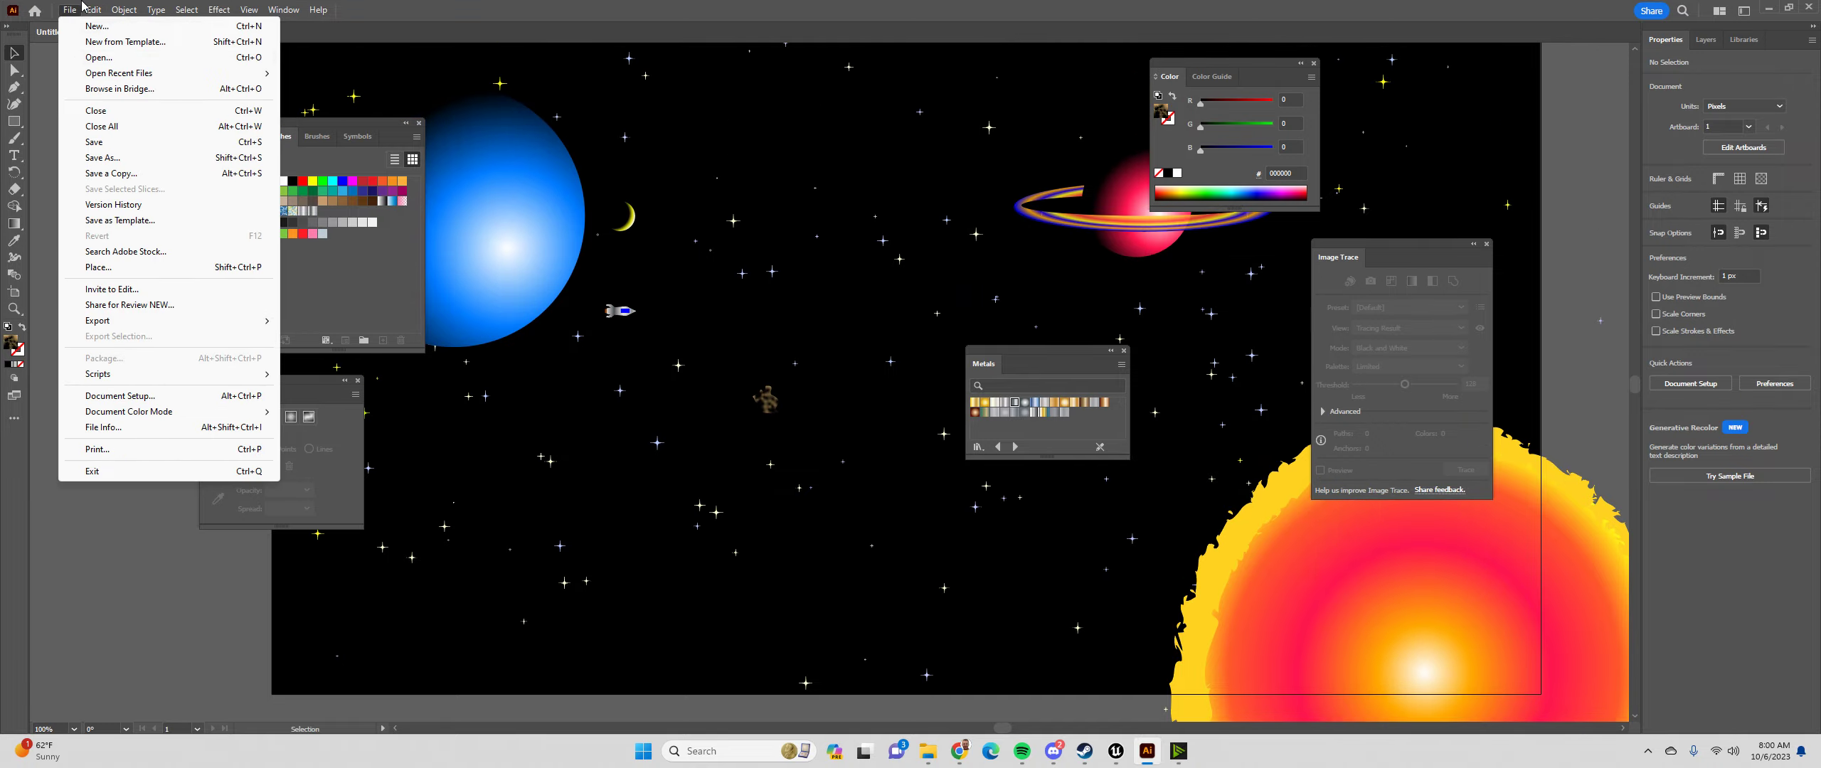
{"action": "left_click", "coordinate": [101, 157]}
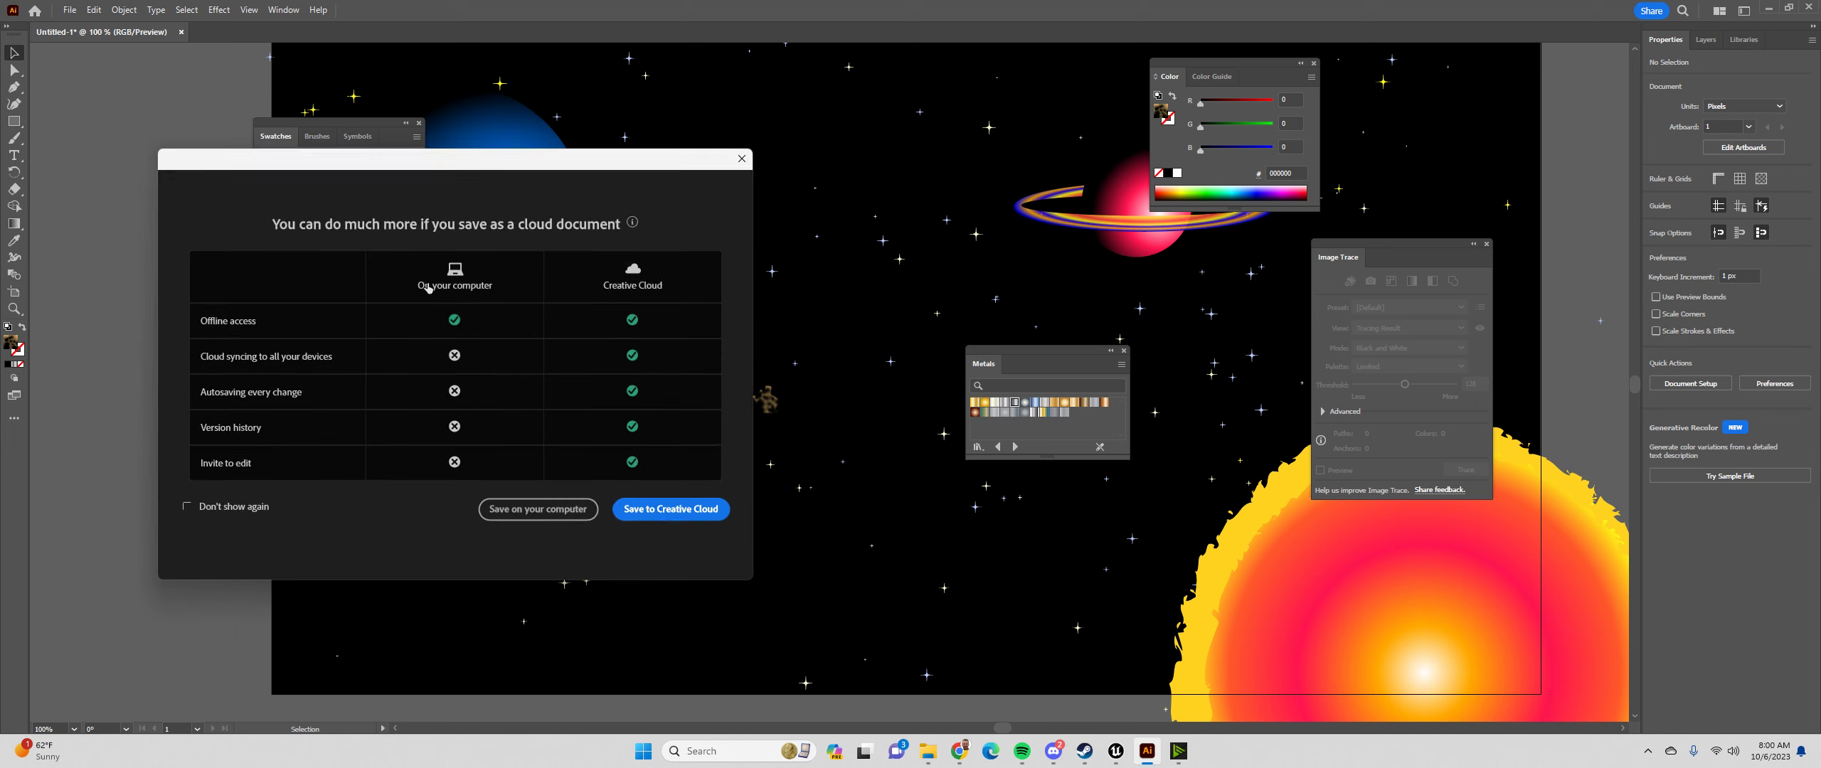
{"action": "left_click", "coordinate": [676, 523]}
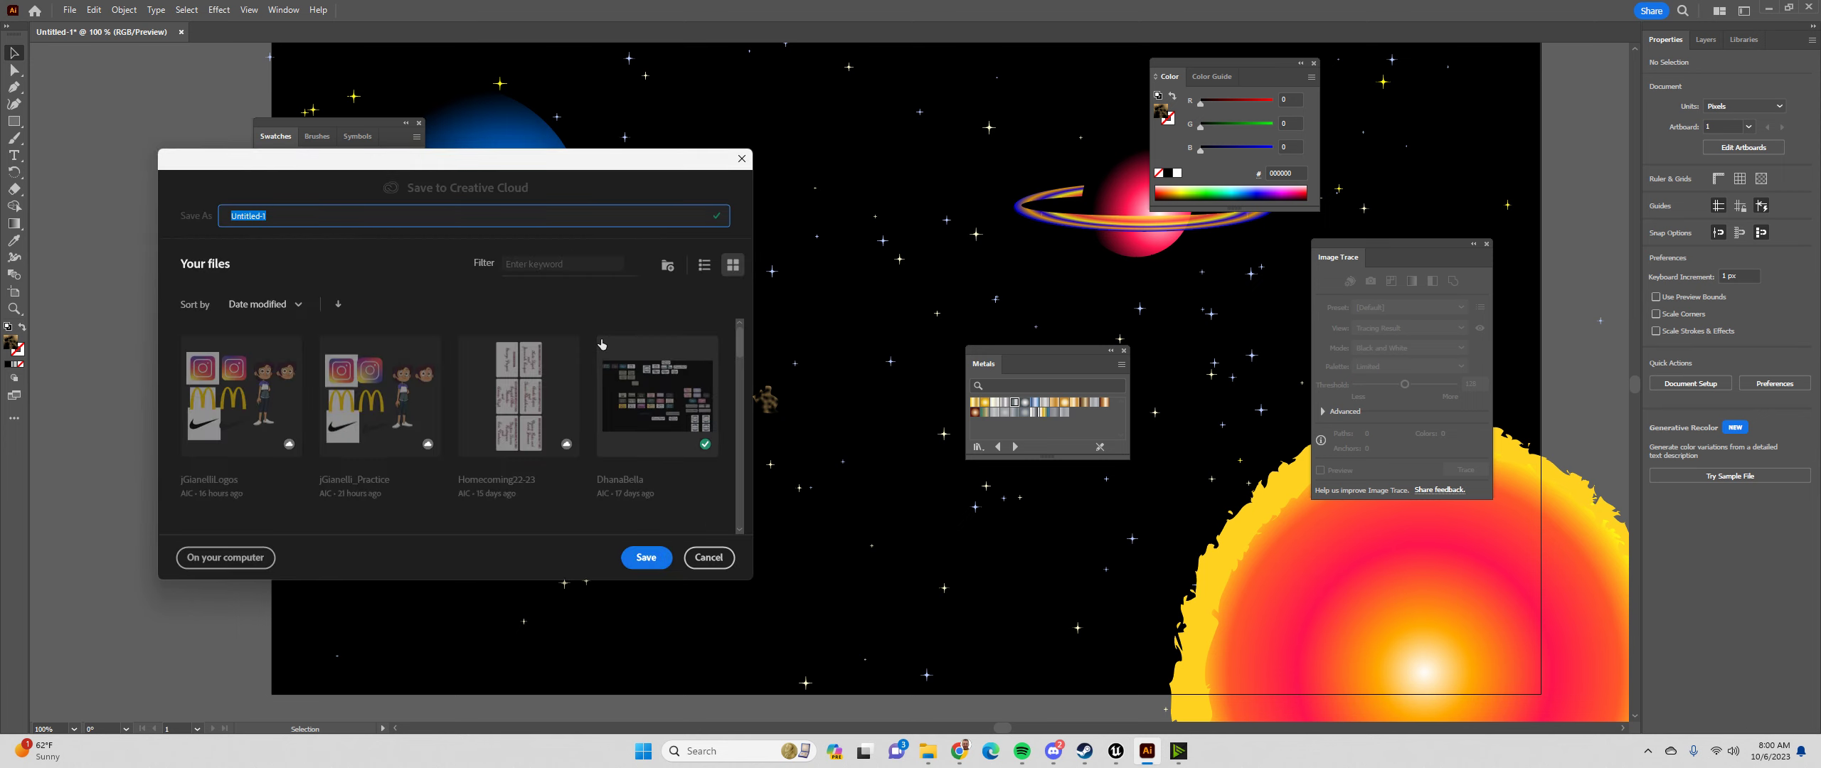
{"action": "type", "text": "Name_SolarSystem"}
{"action": "left_click", "coordinate": [708, 557]}
Save the document to Creative Cloud, naming it with the author's name followed by _SolarSystem
{"action": "left_click", "coordinate": [70, 10]}
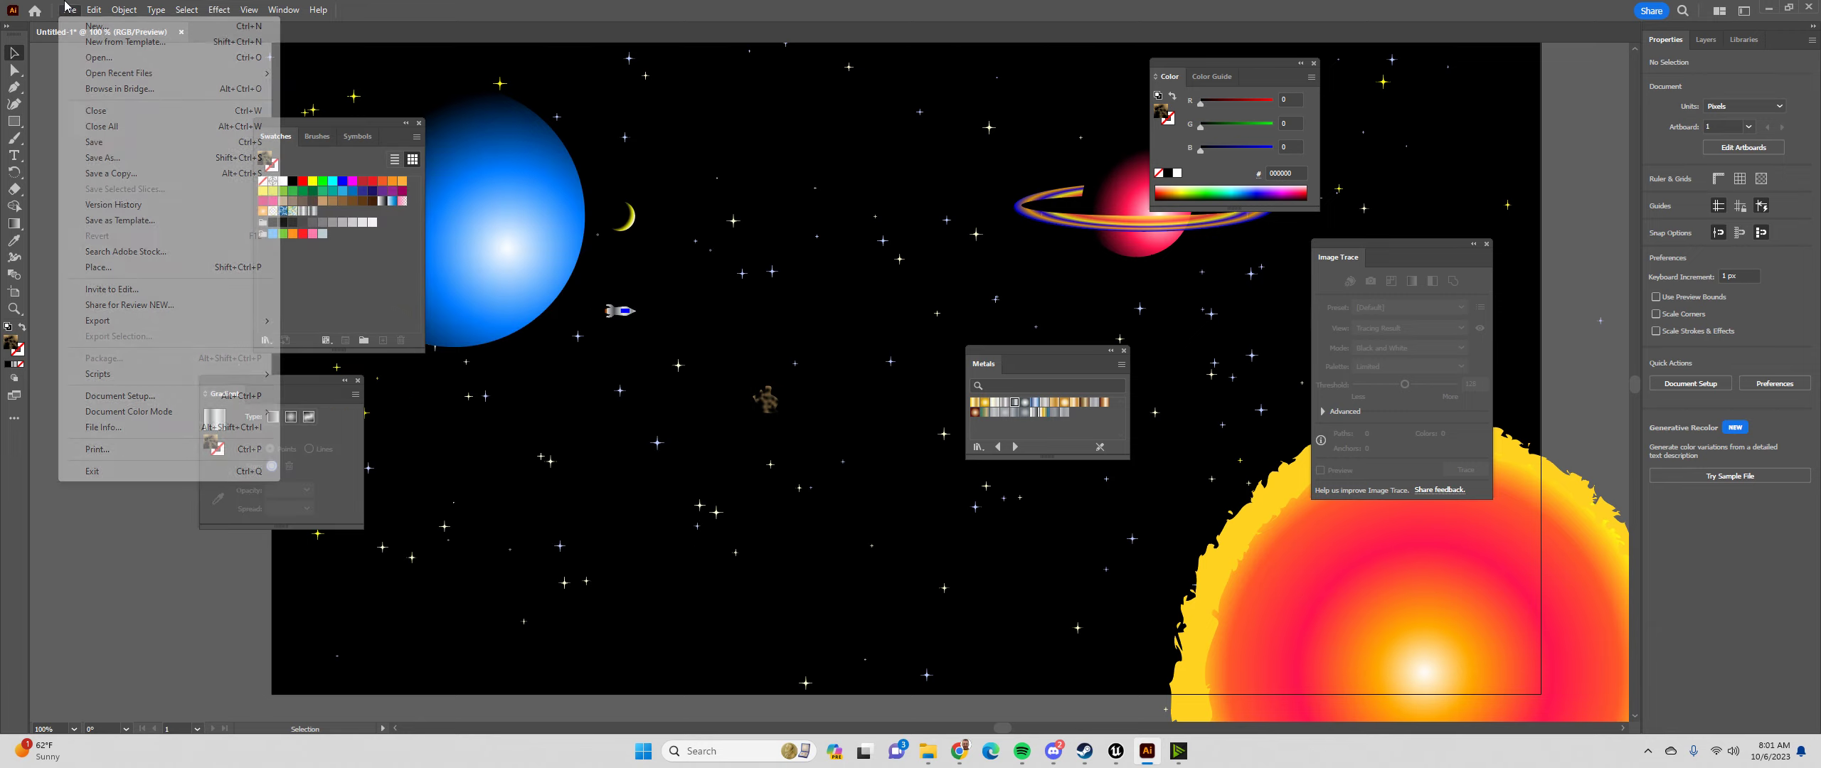
{"action": "left_click", "coordinate": [113, 159]}
{"action": "left_click", "coordinate": [670, 508]}
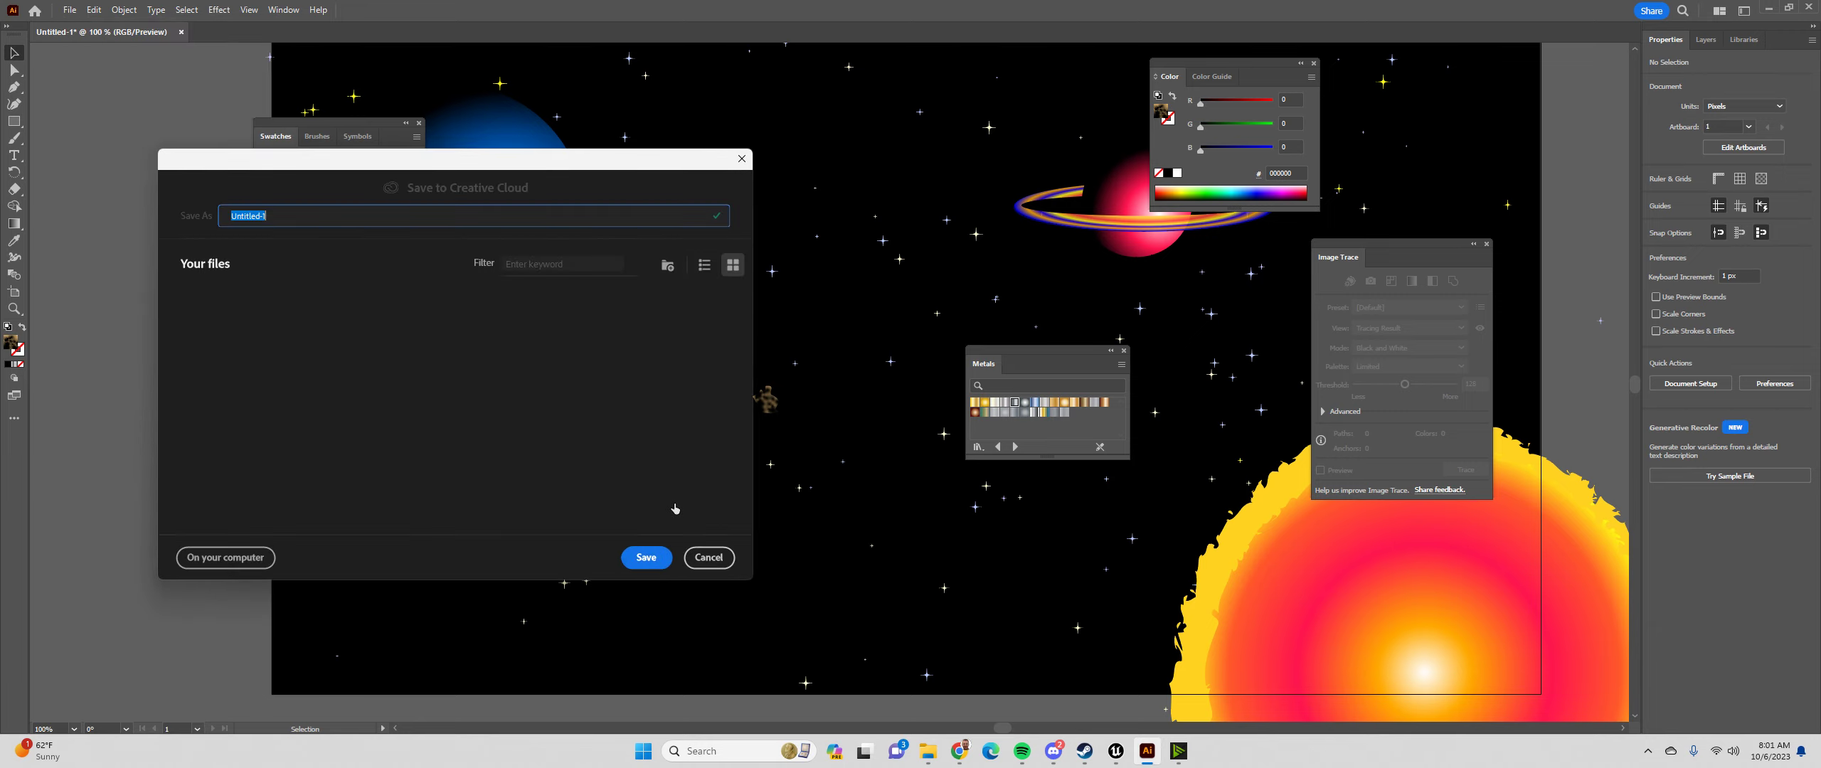
{"action": "type", "text": "j"}
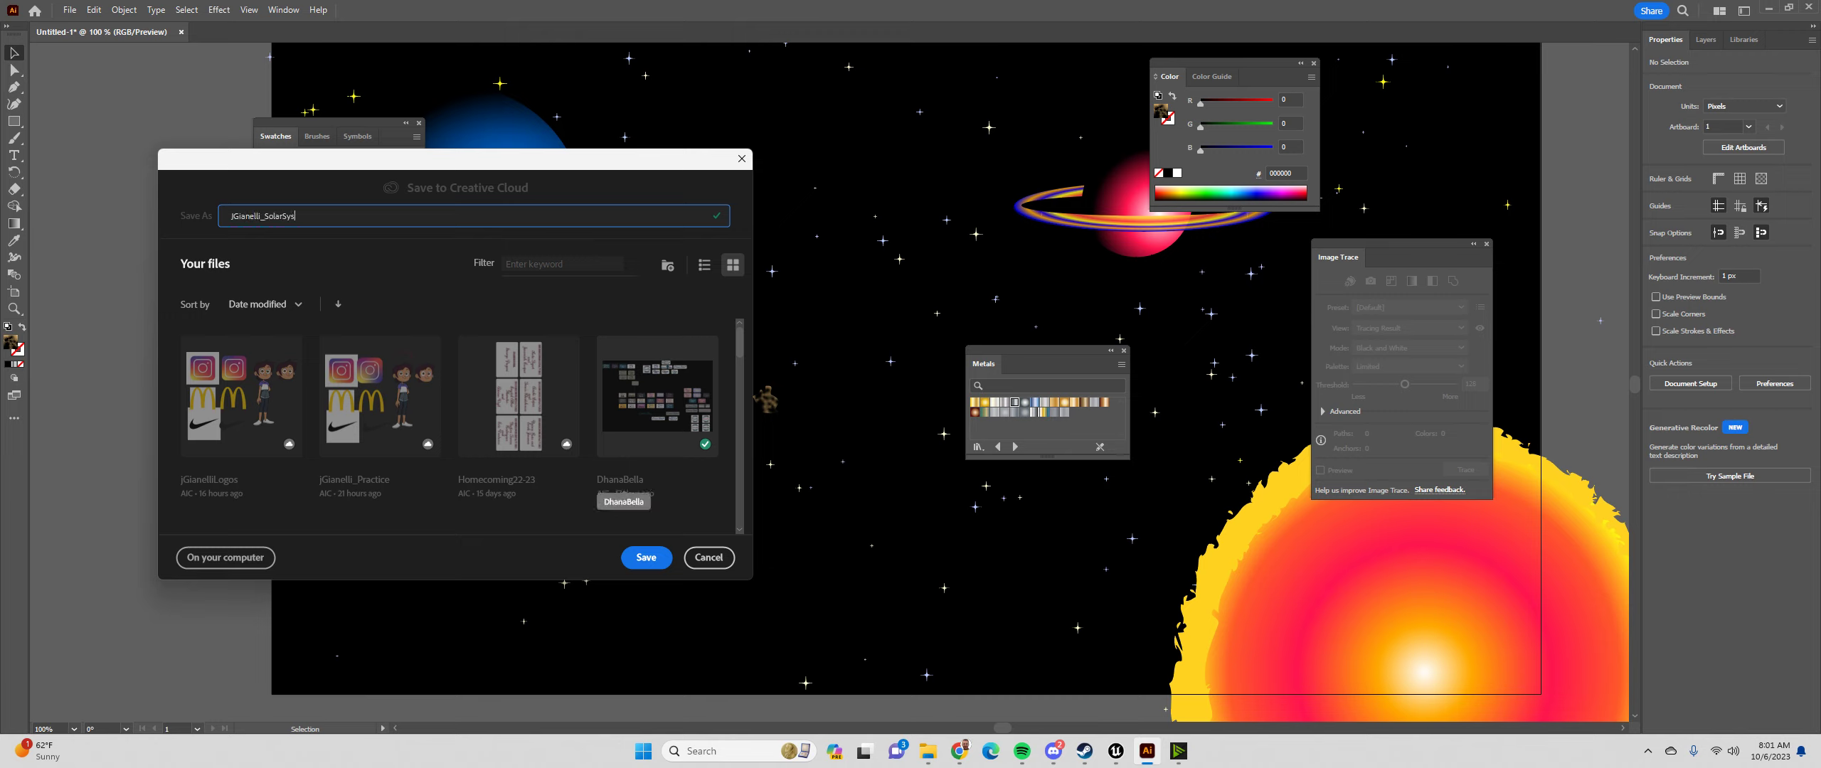
{"action": "type", "text": "Gianelli_SolarSystem"}
{"action": "left_click", "coordinate": [646, 556]}
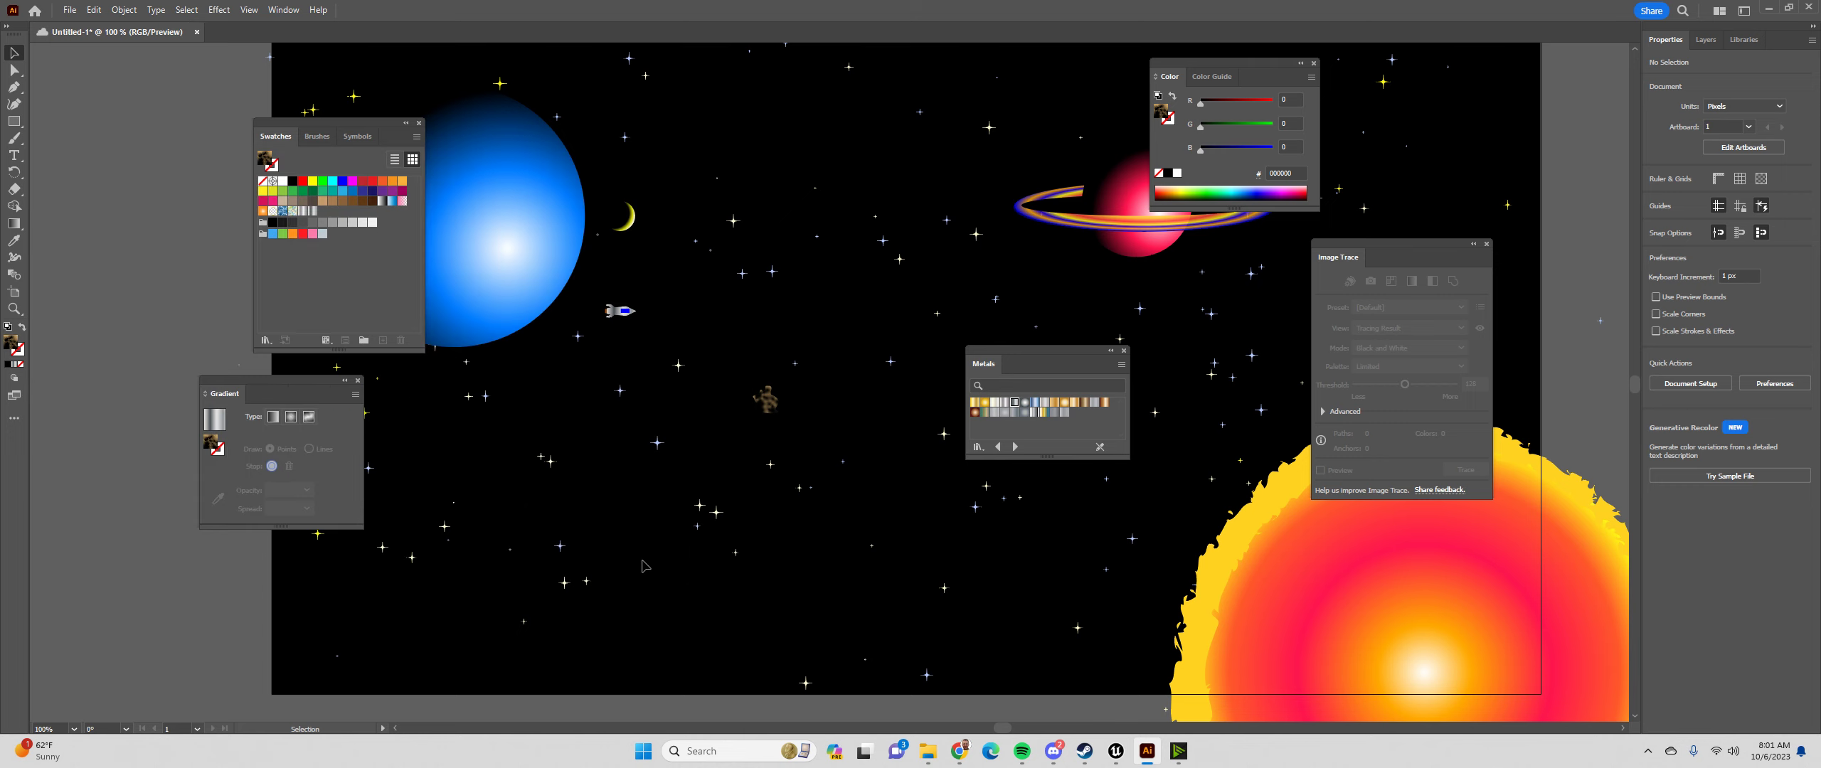
Export the scene as a PNG with Use Artboards off, at High (300 ppi) resolution with a white background
{"action": "left_click", "coordinate": [74, 7]}
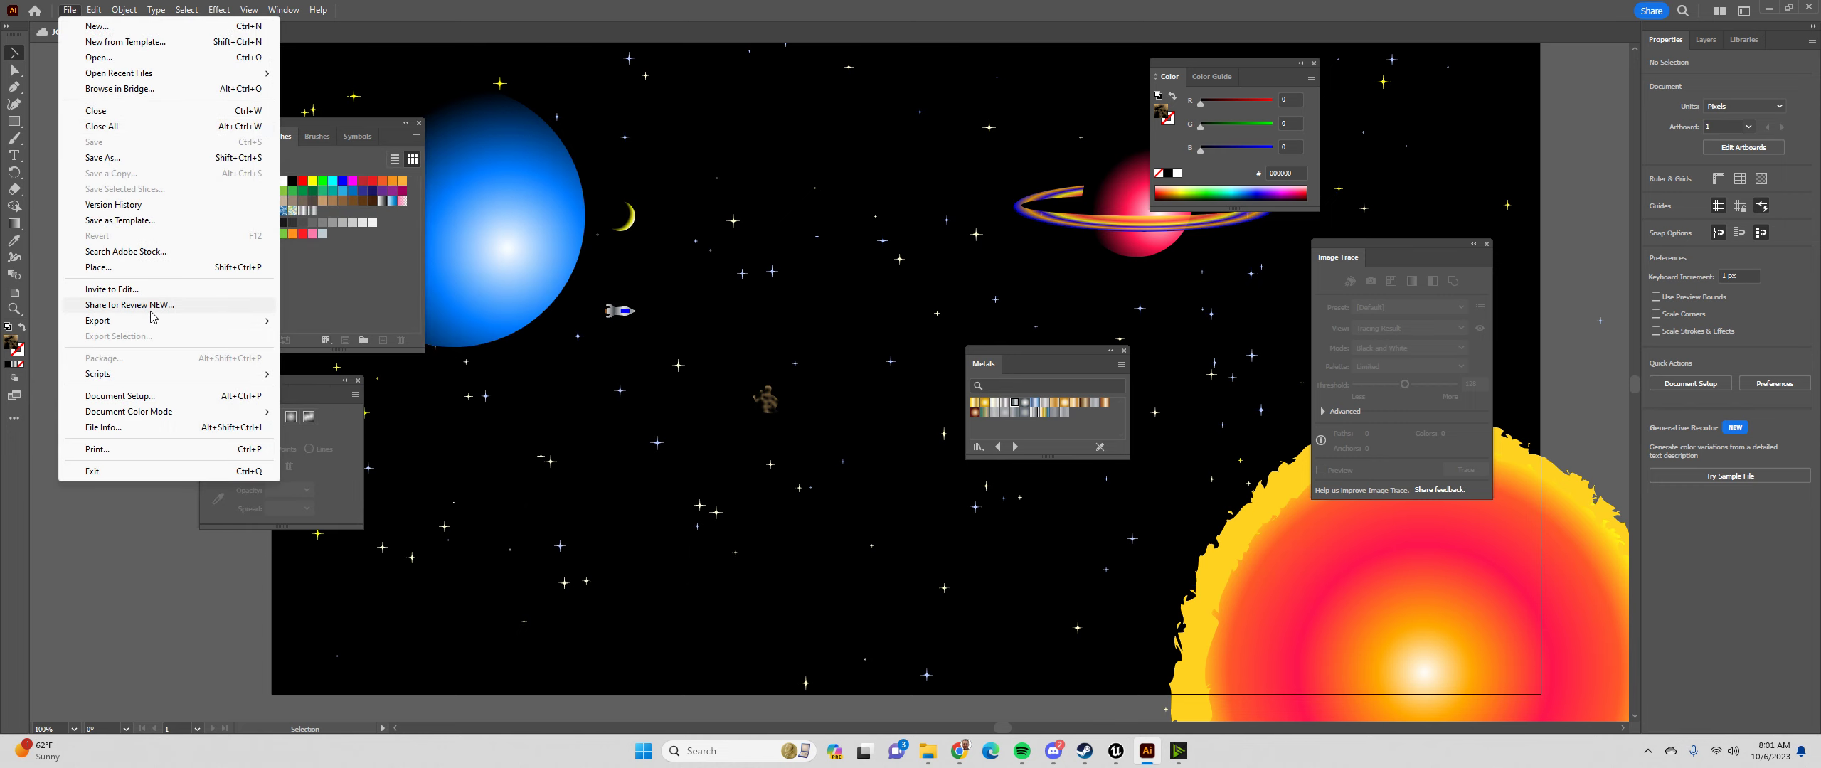
{"action": "mouse_move", "coordinate": [153, 321]}
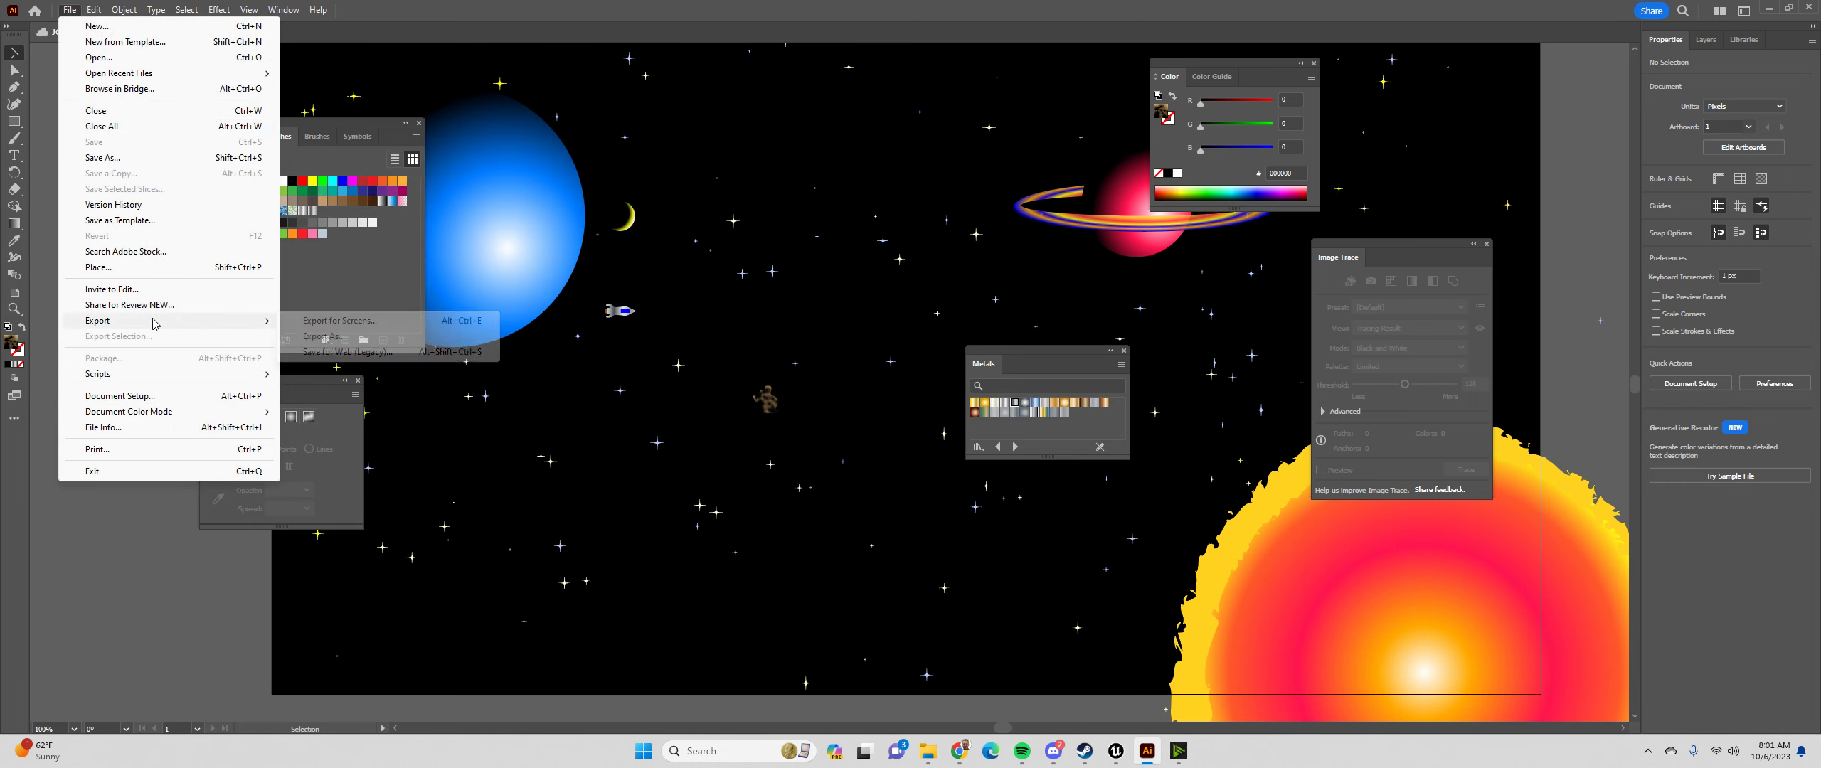
{"action": "left_click", "coordinate": [318, 336]}
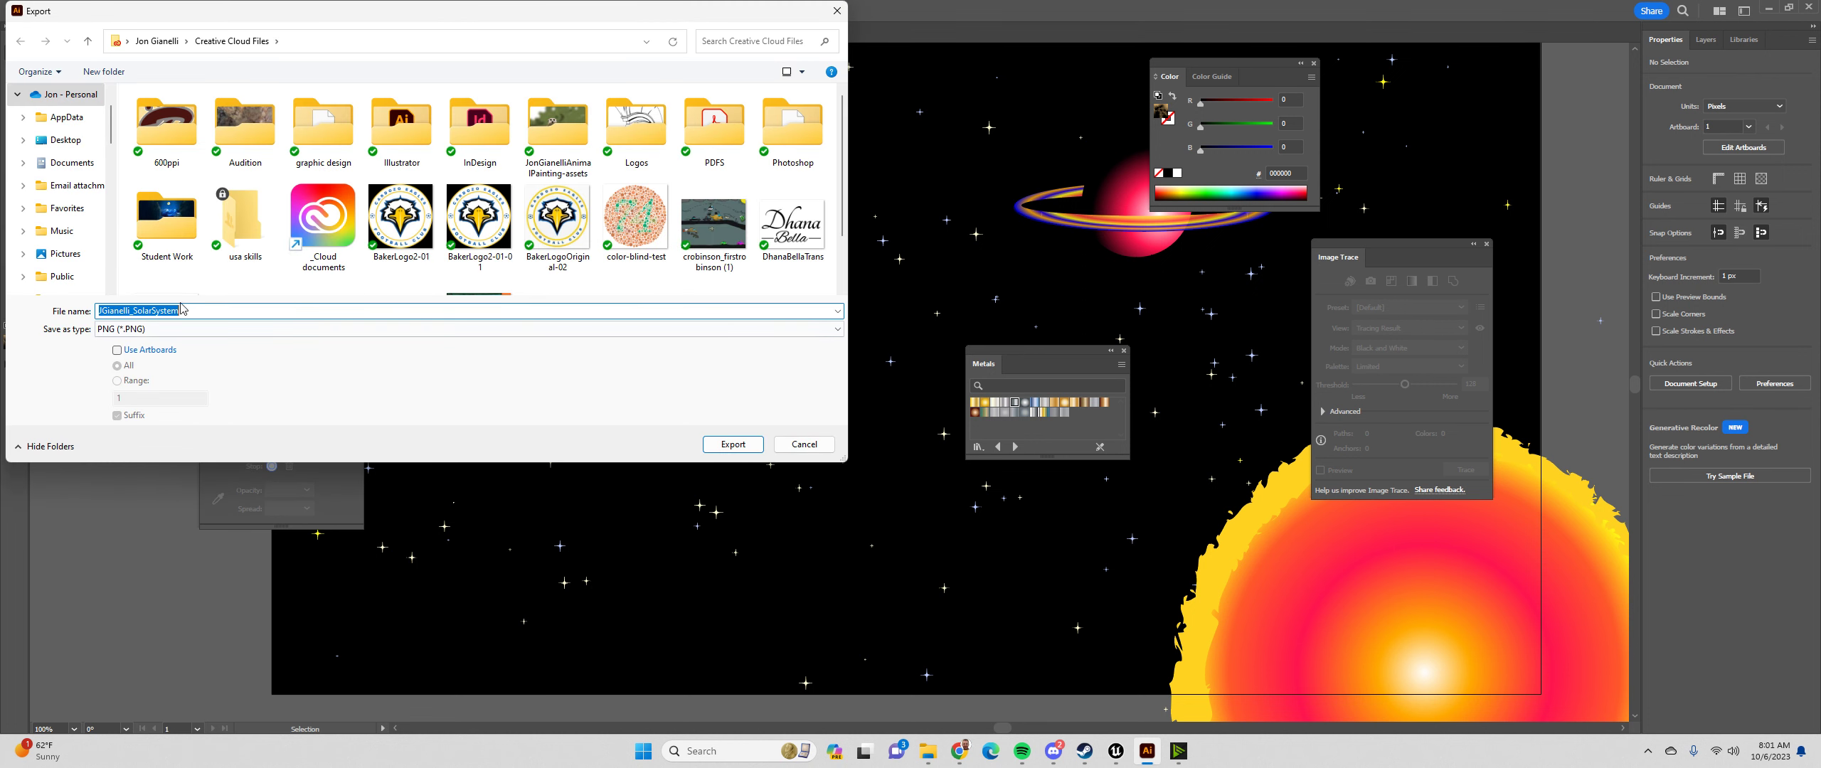
{"action": "left_click", "coordinate": [170, 357]}
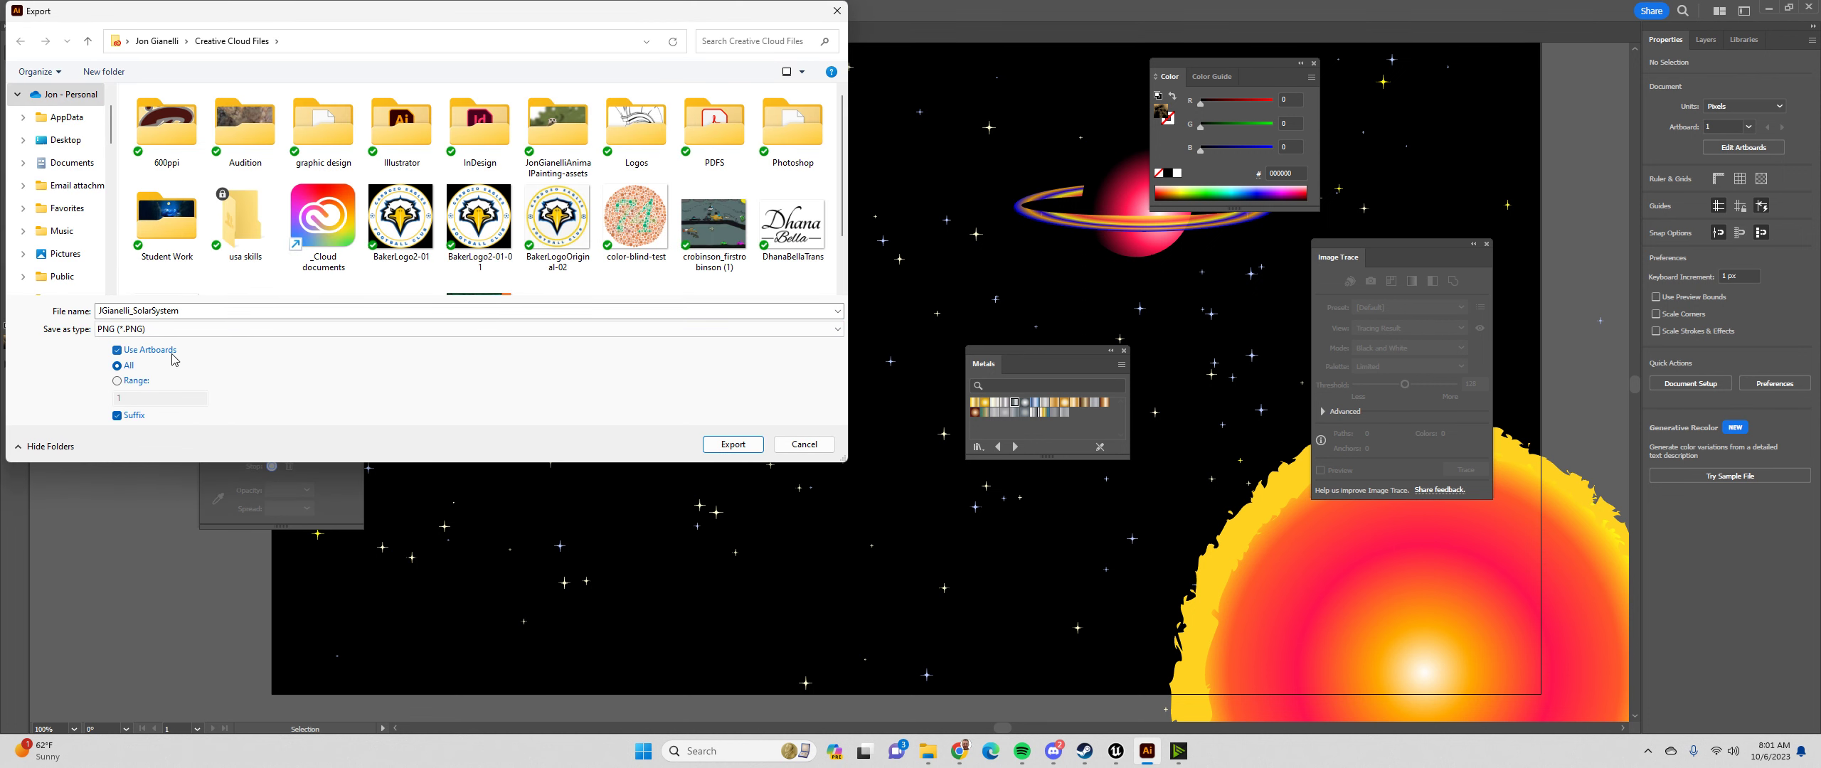
{"action": "scroll", "coordinate": [68, 185], "scroll_direction": "down", "scroll_amount": 5}
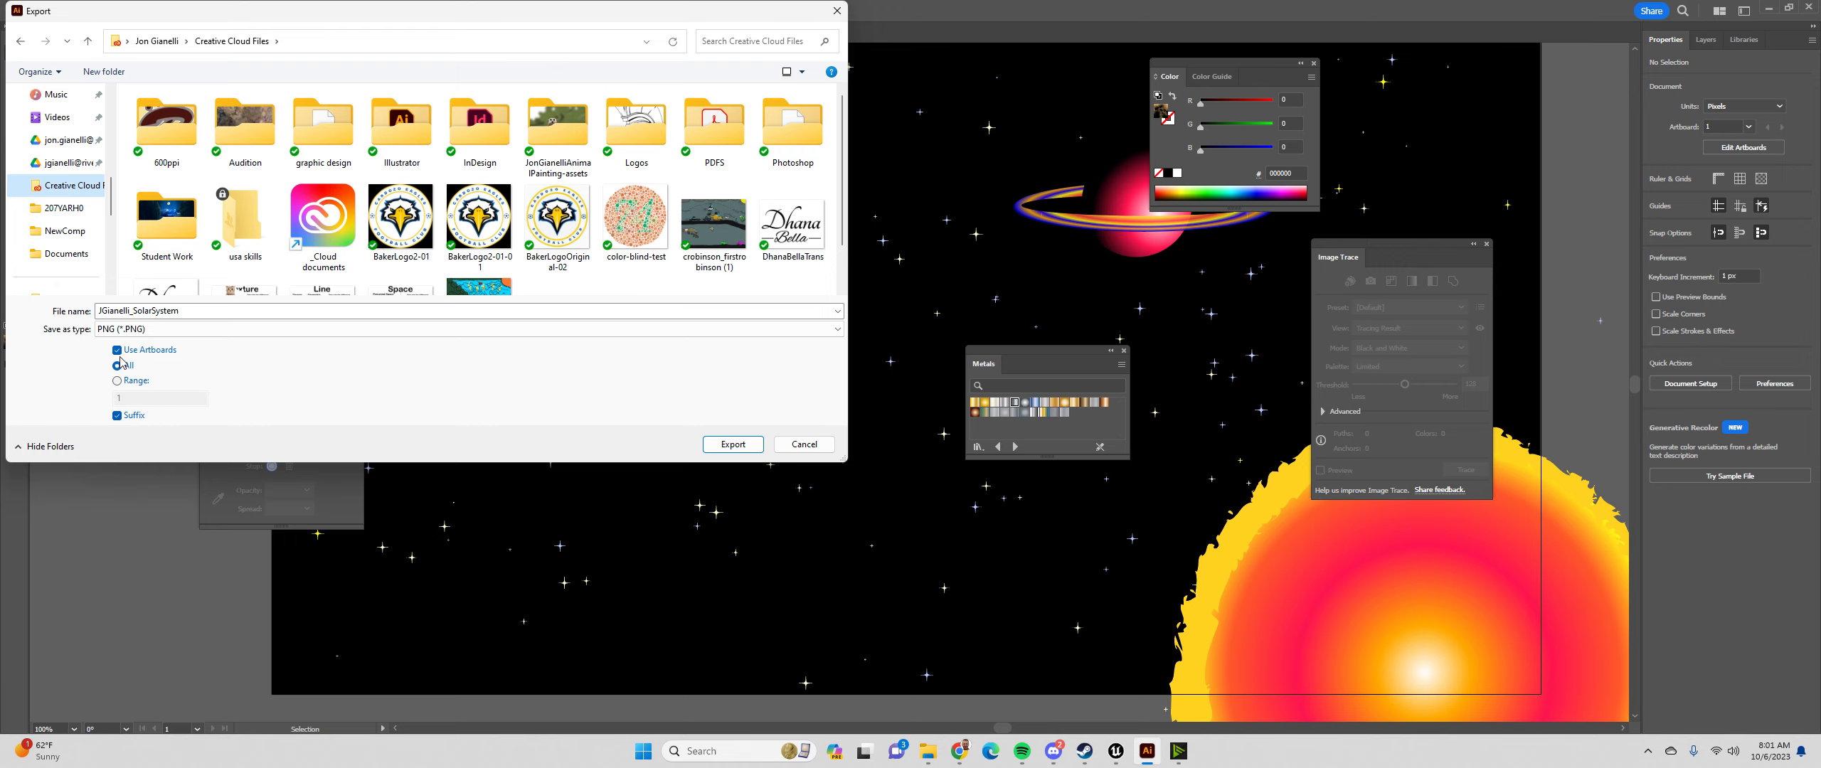
{"action": "left_click", "coordinate": [117, 351]}
{"action": "left_click", "coordinate": [737, 447]}
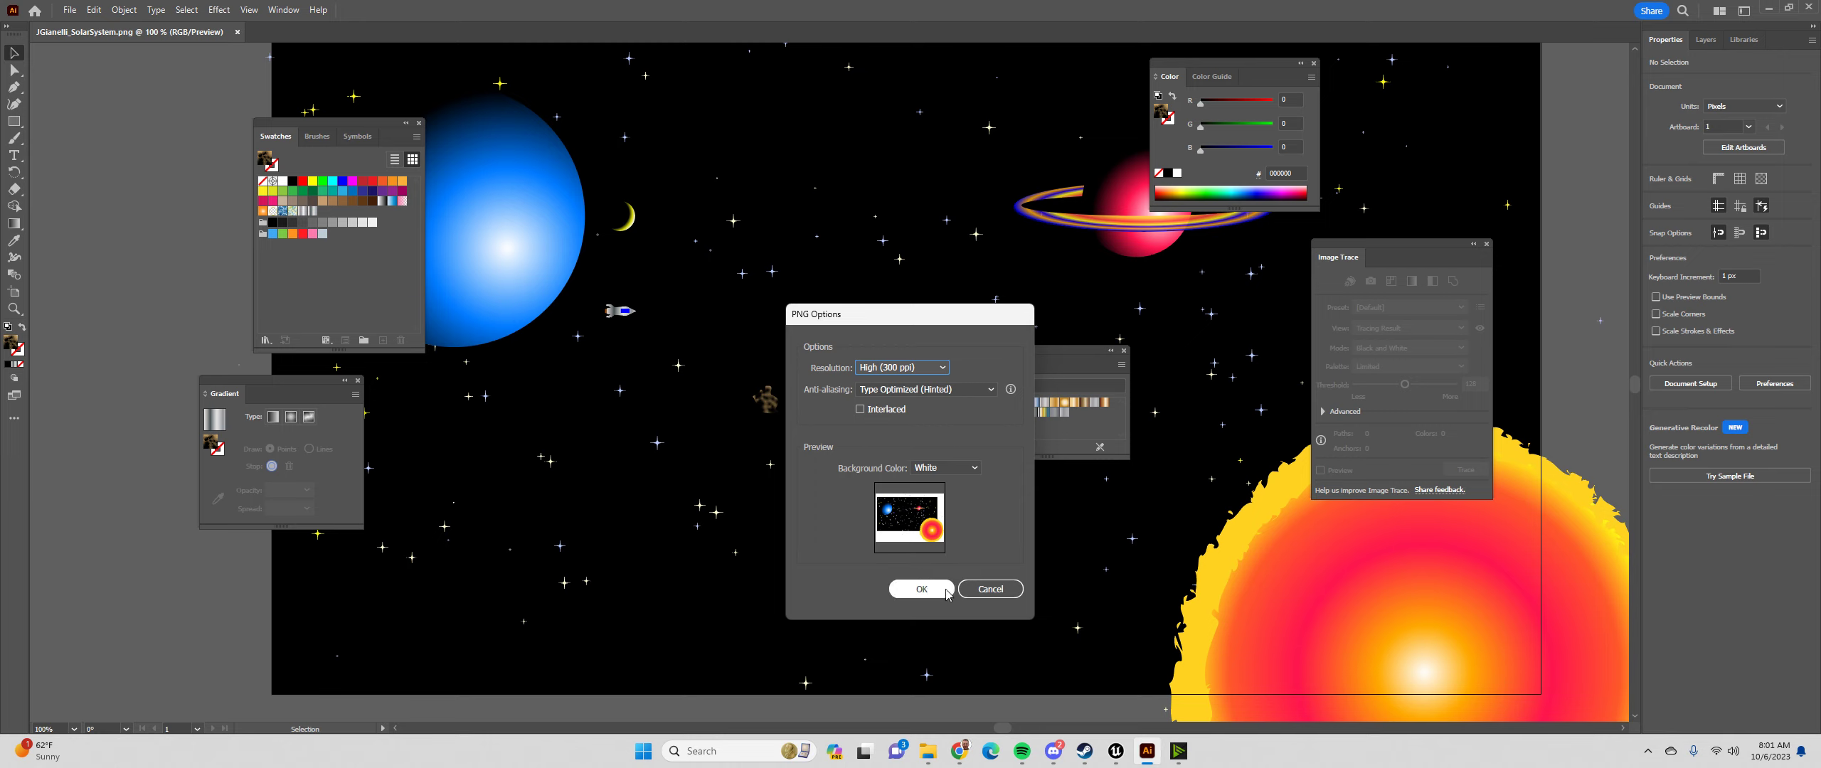
{"action": "left_click", "coordinate": [945, 592]}
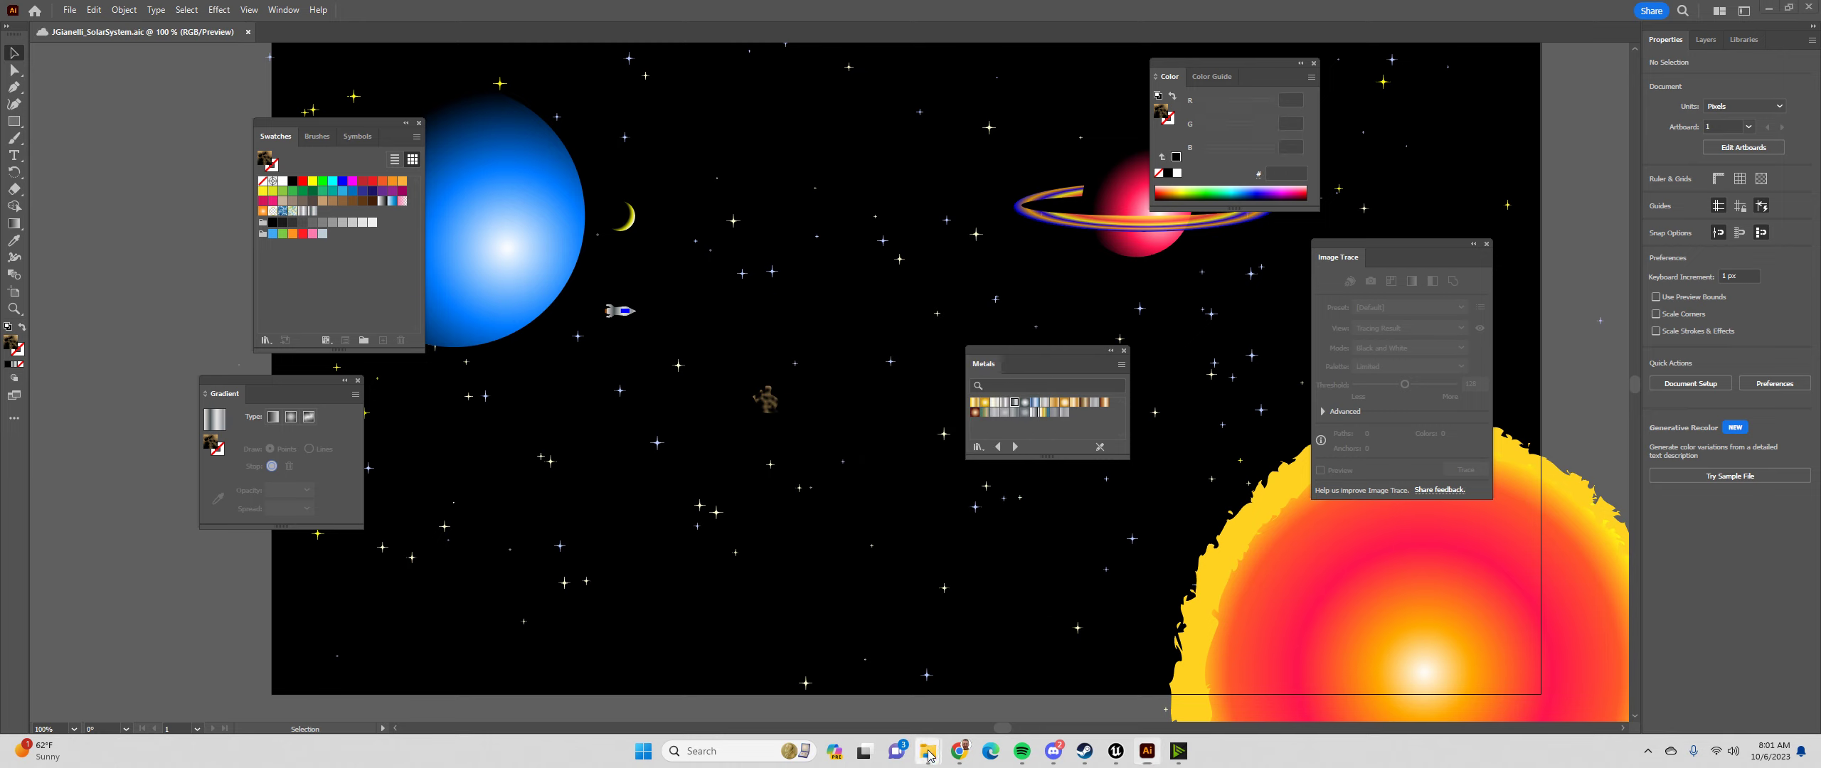
Switch to File Explorer, view the exported SolarSystem PNG from the Creative Cloud Files folder, and return to Illustrator
{"action": "left_click", "coordinate": [978, 678]}
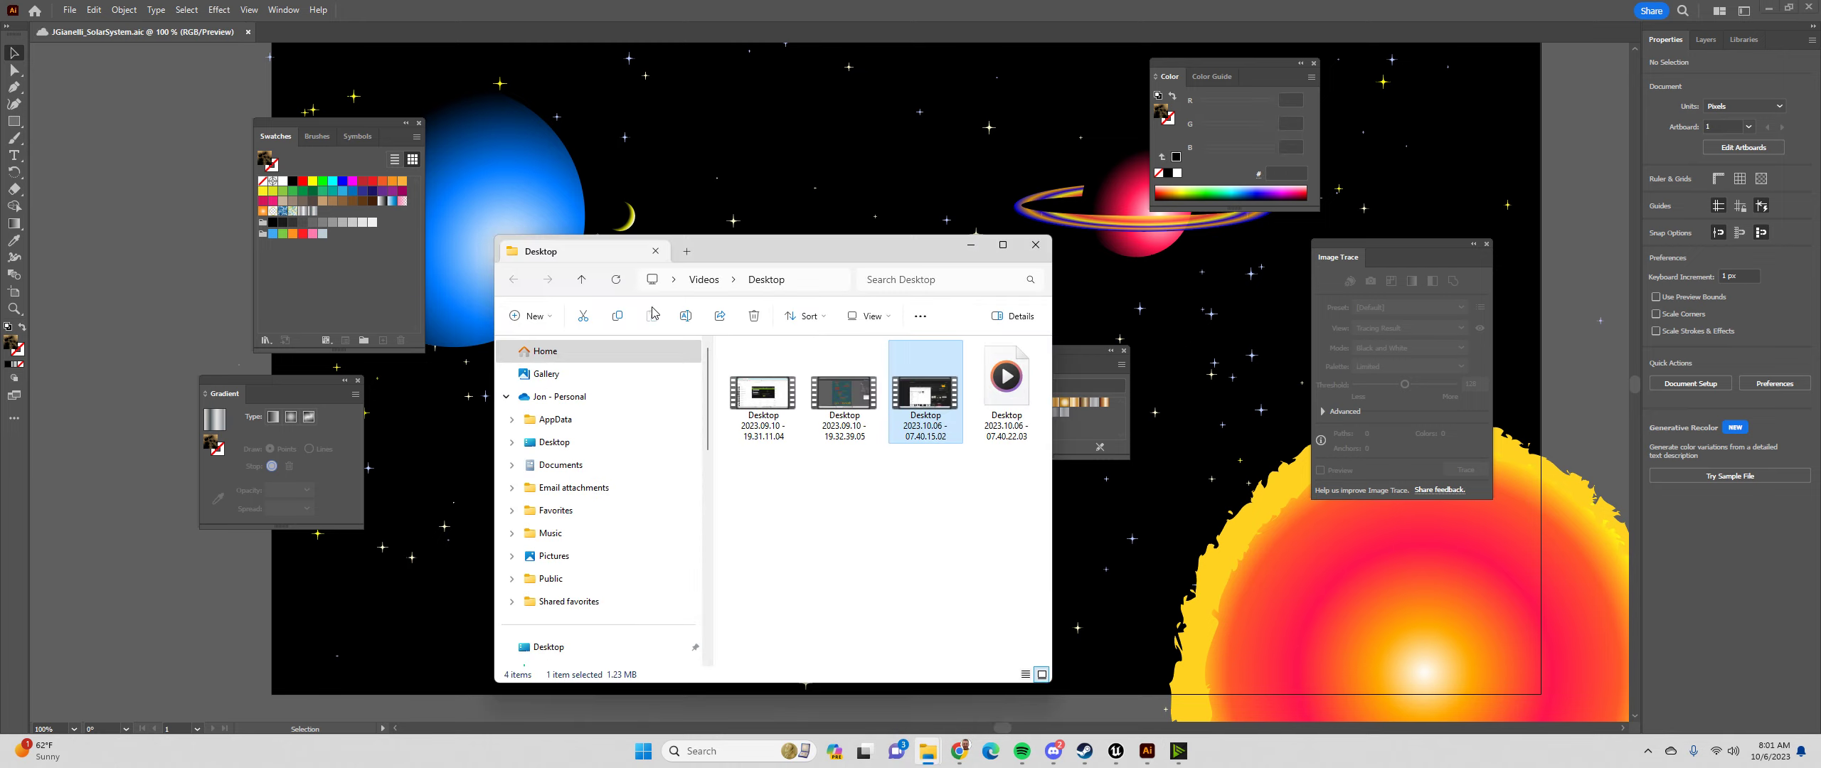
{"action": "scroll", "coordinate": [569, 463], "scroll_direction": "down", "scroll_amount": 2}
{"action": "left_click", "coordinate": [567, 482]}
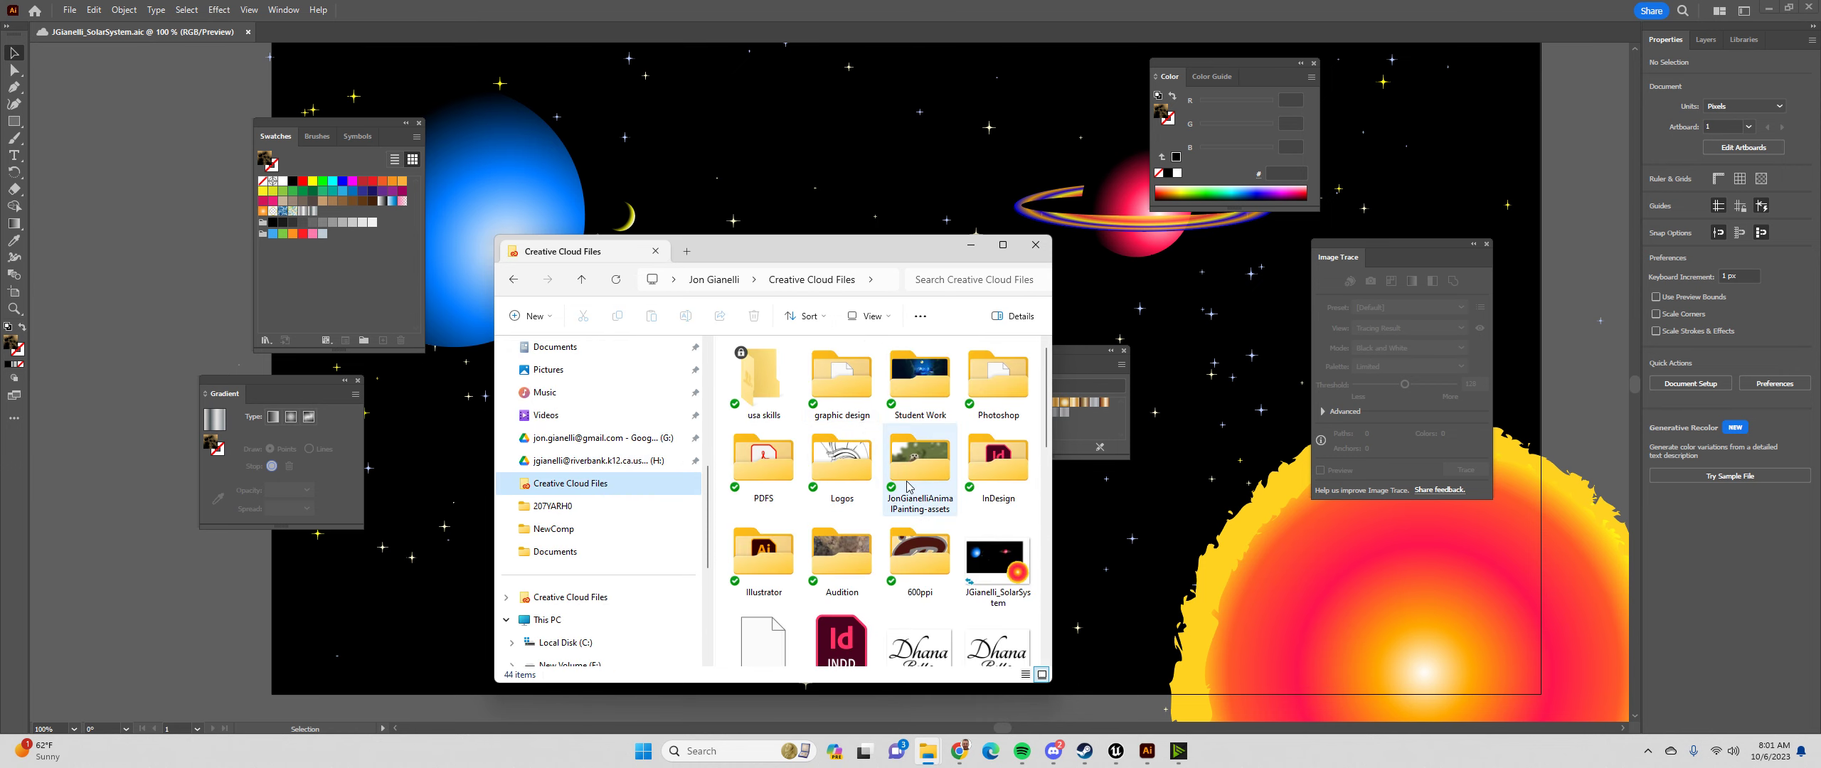
{"action": "scroll", "coordinate": [996, 455], "scroll_direction": "down", "scroll_amount": 2}
{"action": "left_click", "coordinate": [999, 449]}
{"action": "double_click", "coordinate": [1000, 449]}
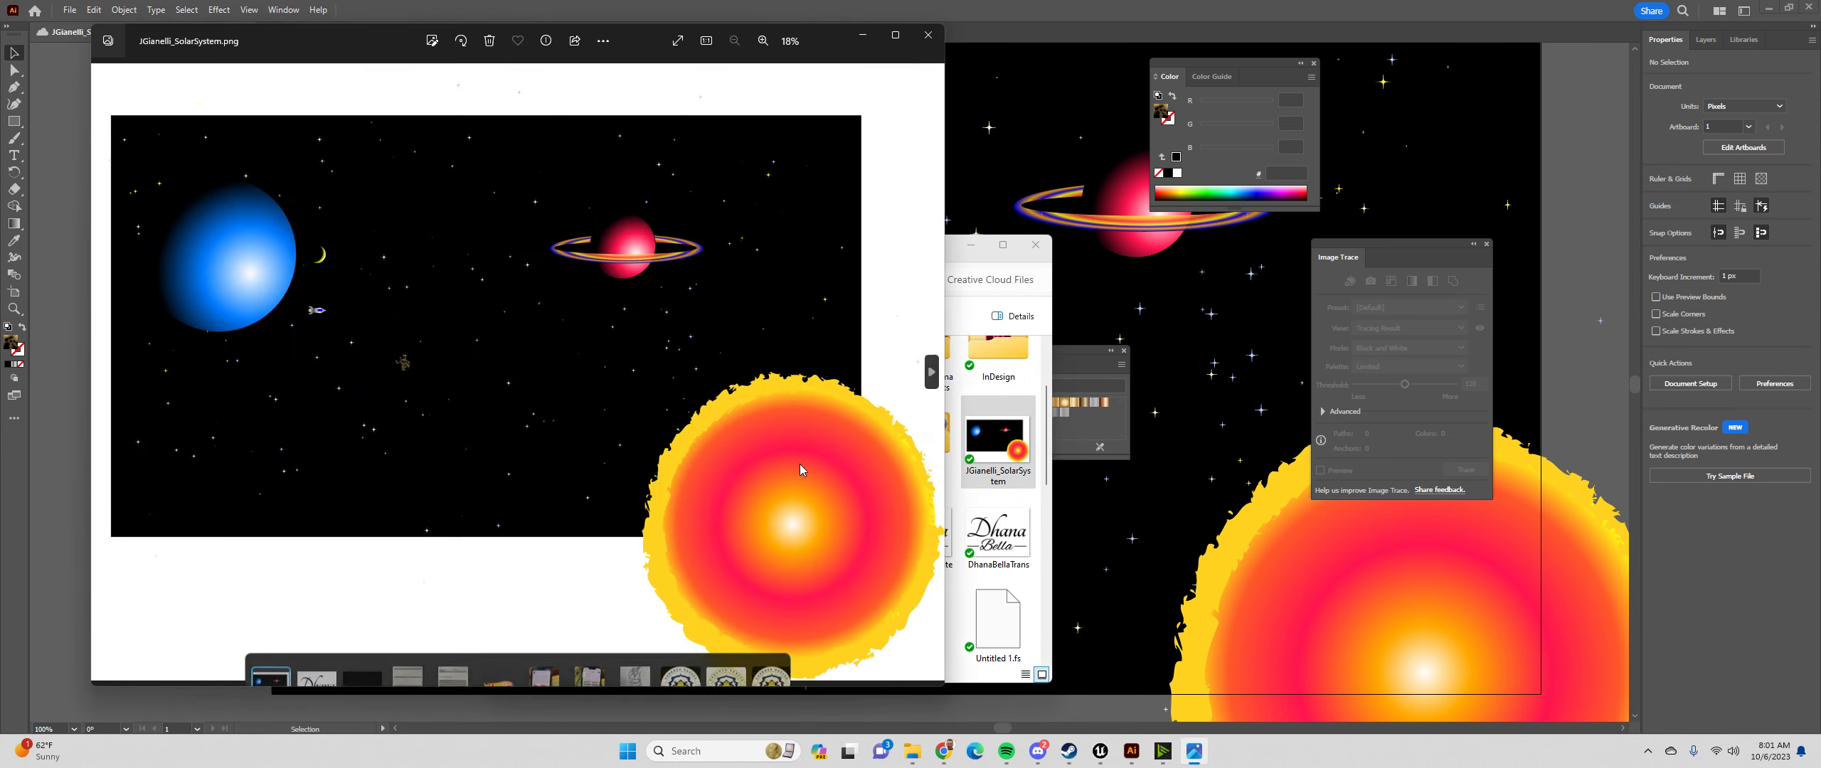
{"action": "left_click", "coordinate": [709, 5]}
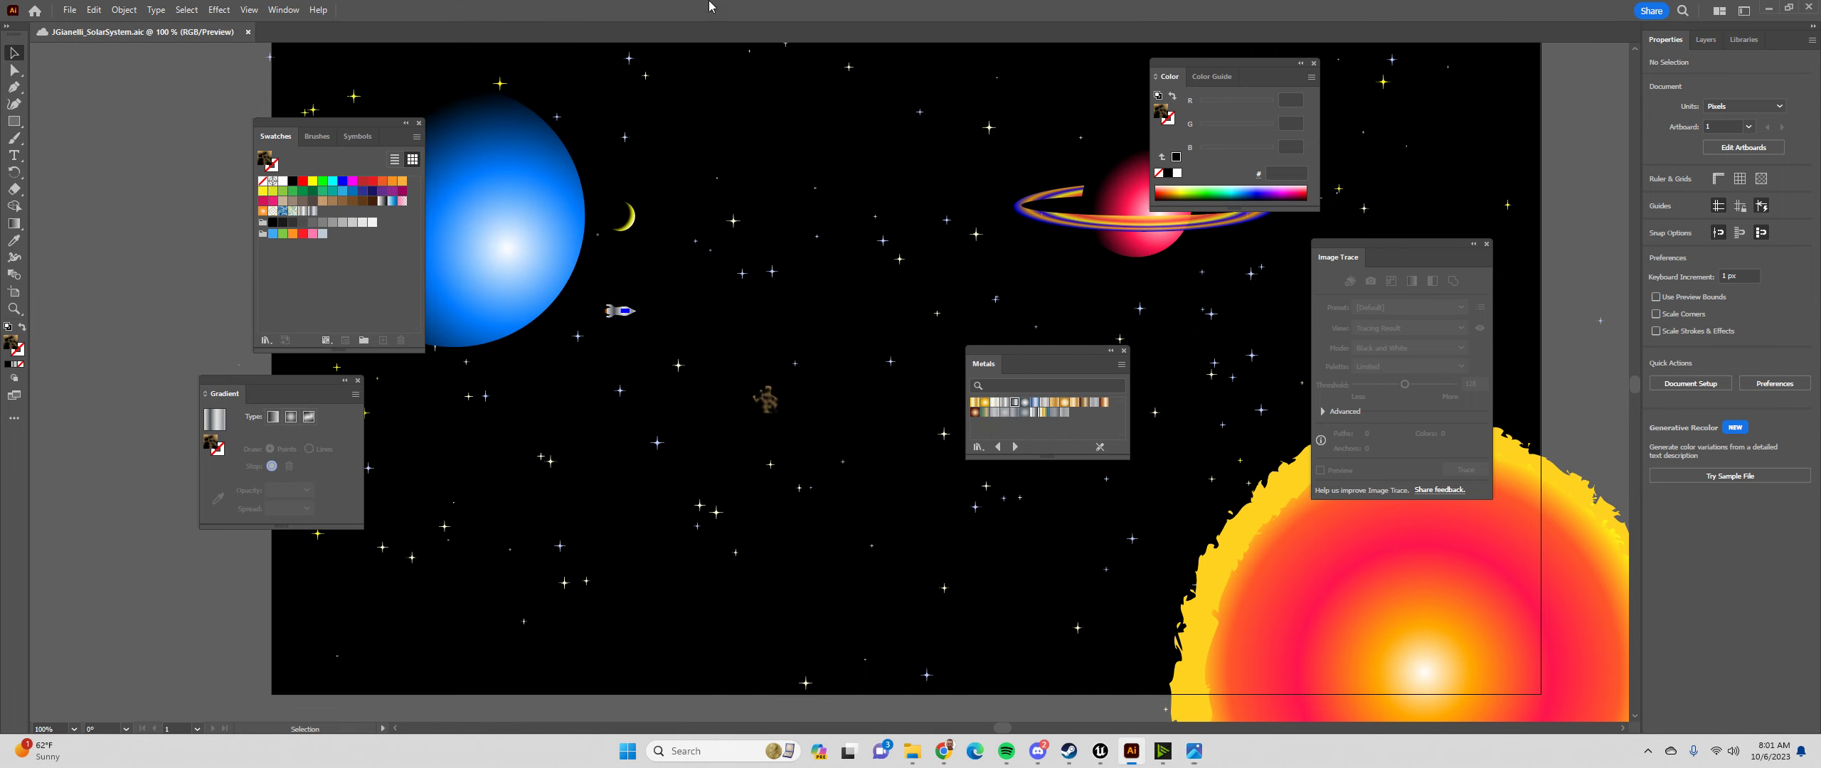
Export the scene again as a PNG with Use Artboards on for all artboards, keeping the offered PNG options
{"action": "left_click", "coordinate": [68, 10]}
{"action": "mouse_move", "coordinate": [214, 321]}
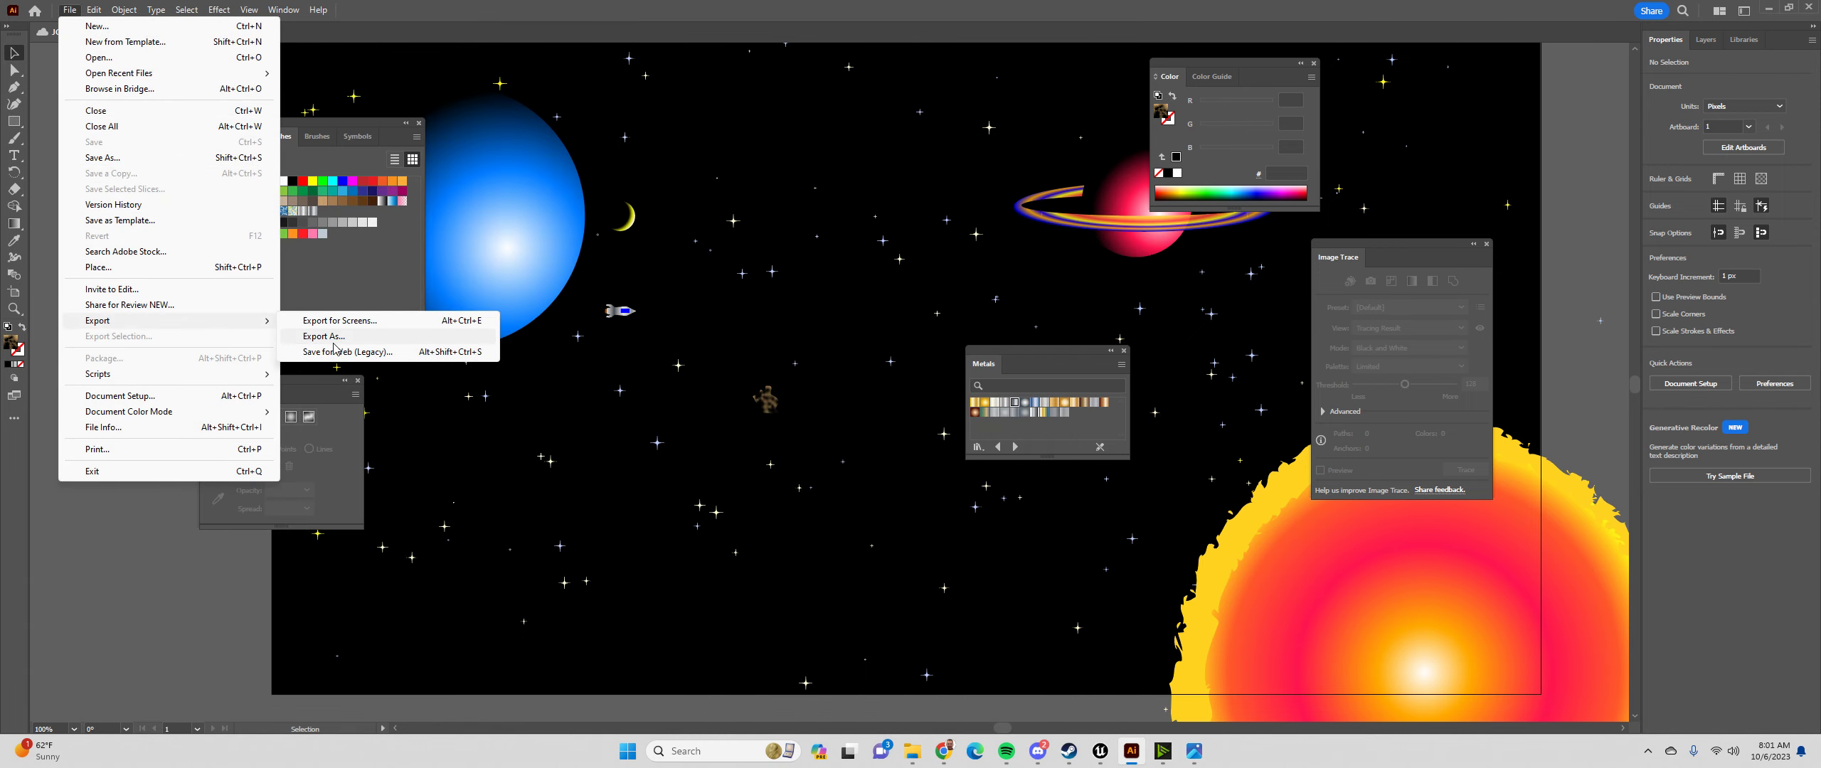
{"action": "left_click", "coordinate": [333, 340]}
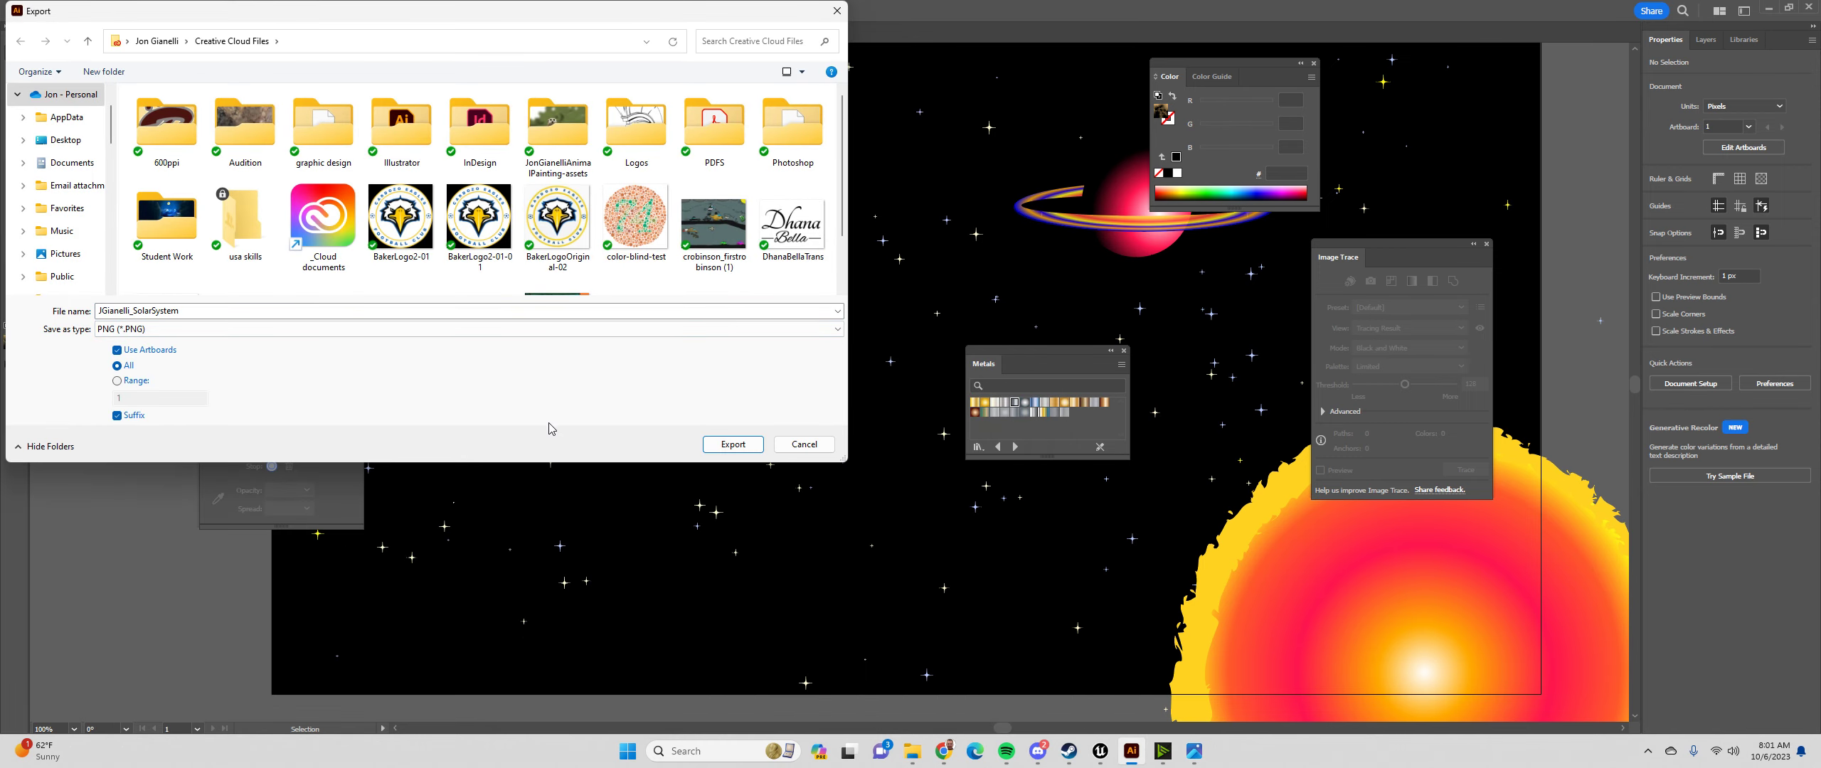
{"action": "left_click", "coordinate": [752, 455]}
{"action": "left_click", "coordinate": [924, 589]}
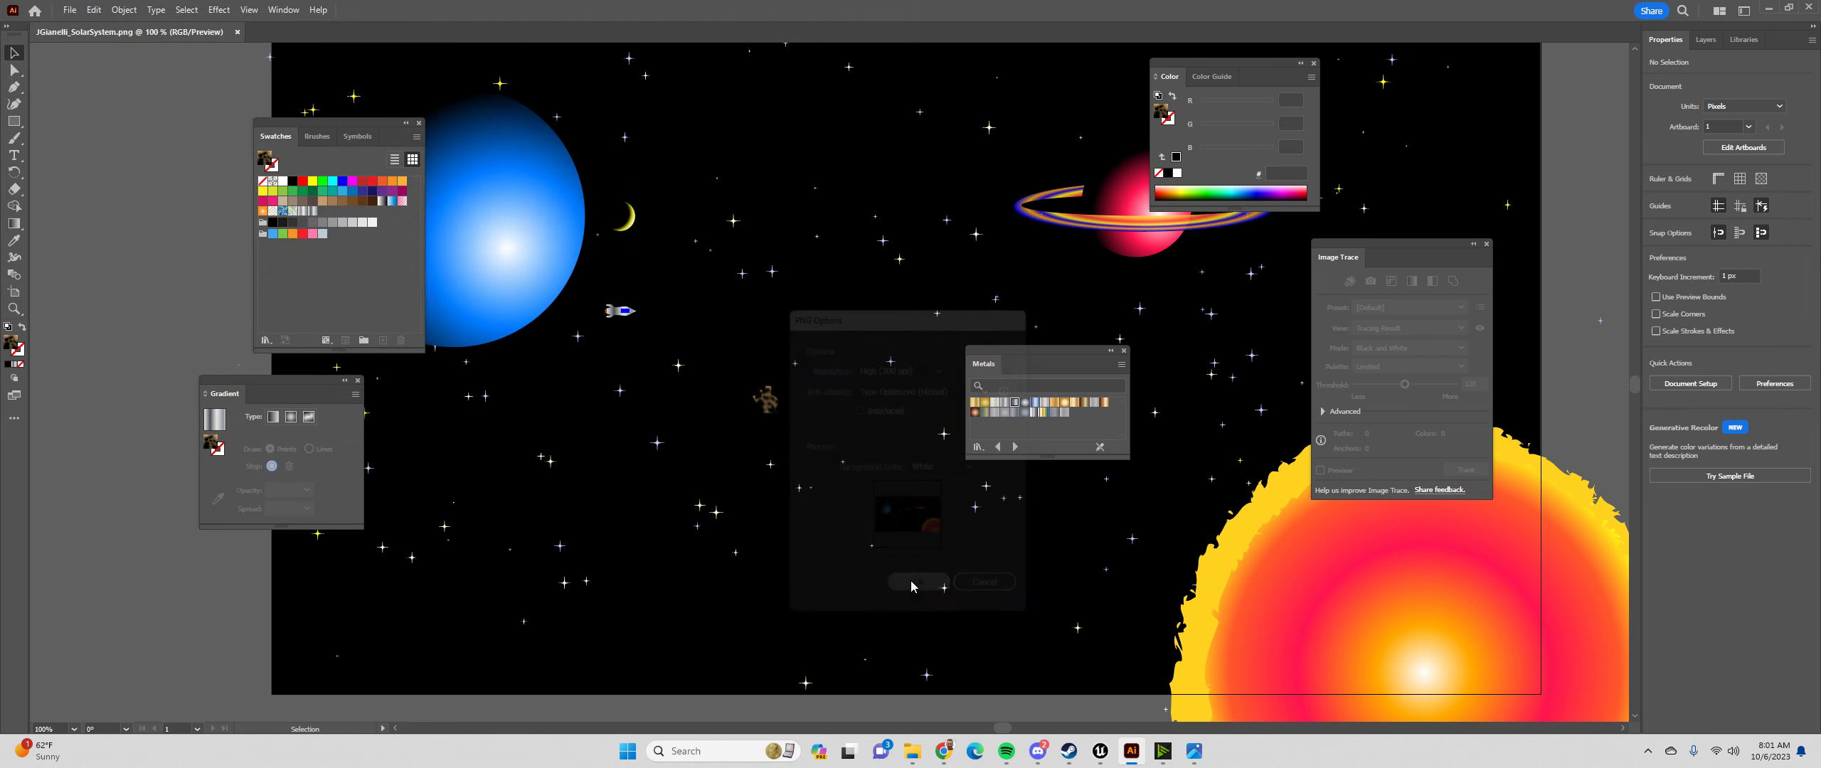
Compare the artboard-clipped PNG with the unclipped one in the image viewer, then close both viewer windows and return to Illustrator
{"action": "mouse_move", "coordinate": [912, 751]}
{"action": "left_click", "coordinate": [967, 693]}
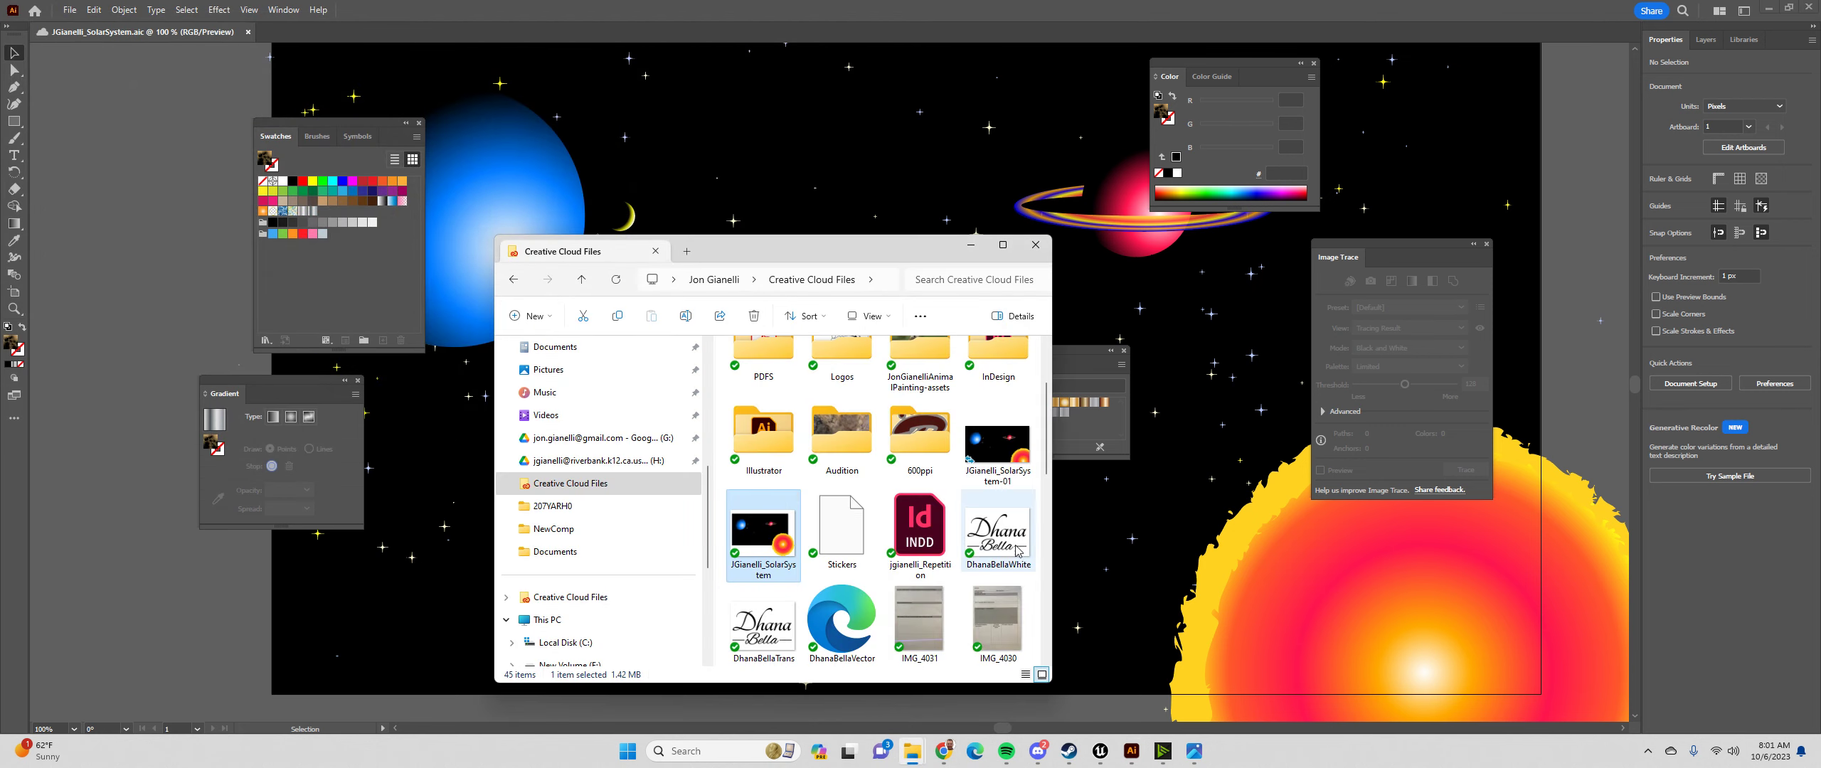
{"action": "double_click", "coordinate": [791, 539]}
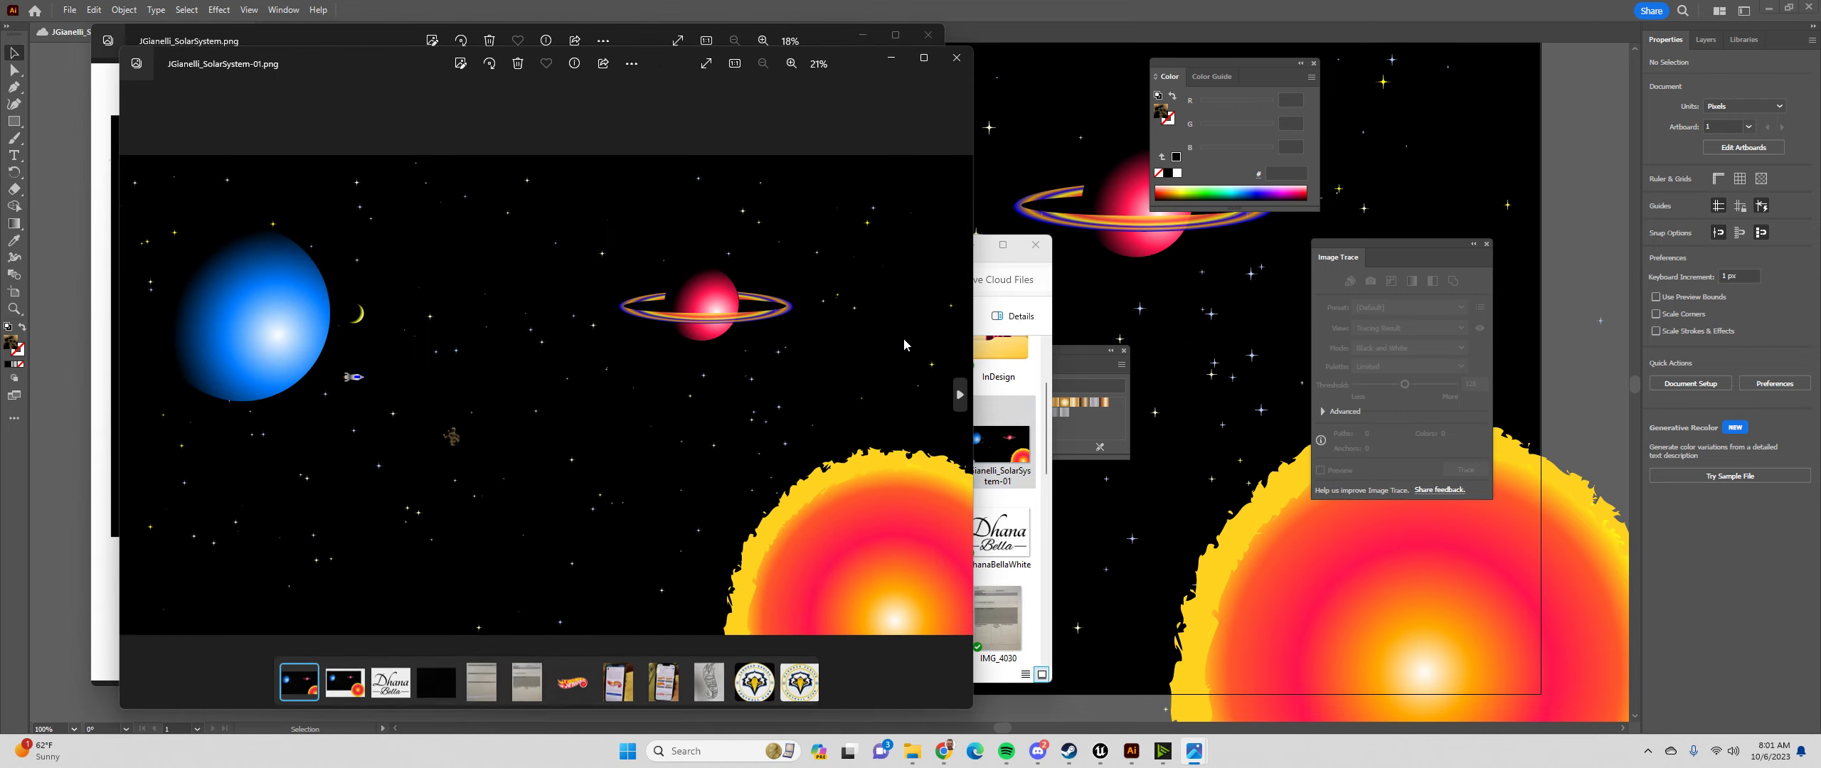
{"action": "key", "text": "Left"}
{"action": "key", "text": "Right"}
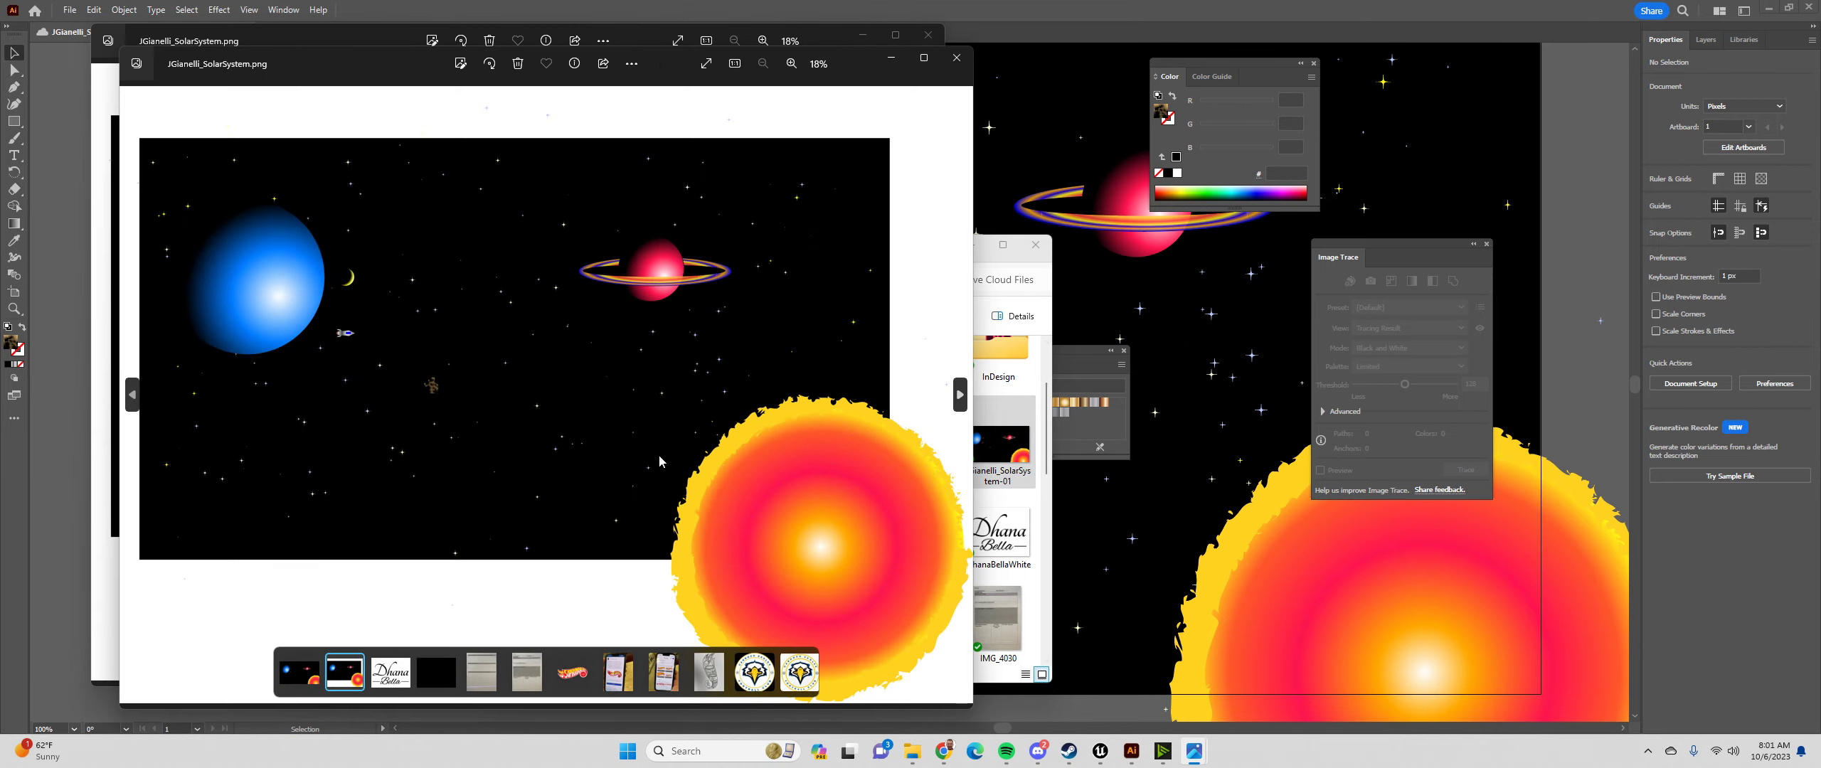
{"action": "key", "text": "Left"}
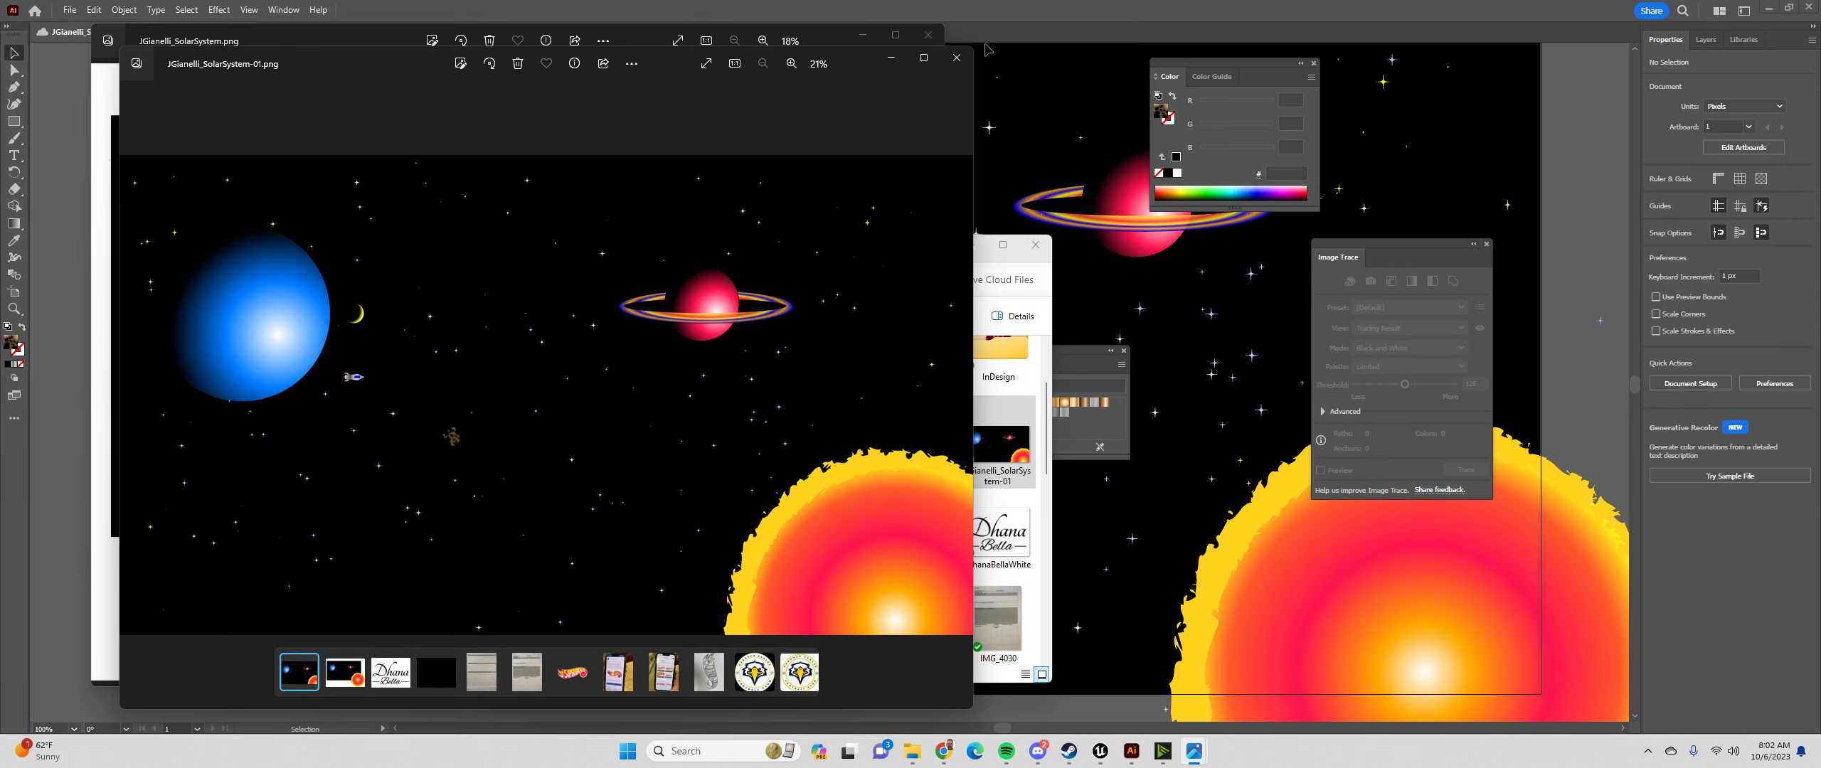
{"action": "left_click", "coordinate": [957, 58]}
{"action": "left_click", "coordinate": [928, 35]}
{"action": "left_click", "coordinate": [700, 146]}
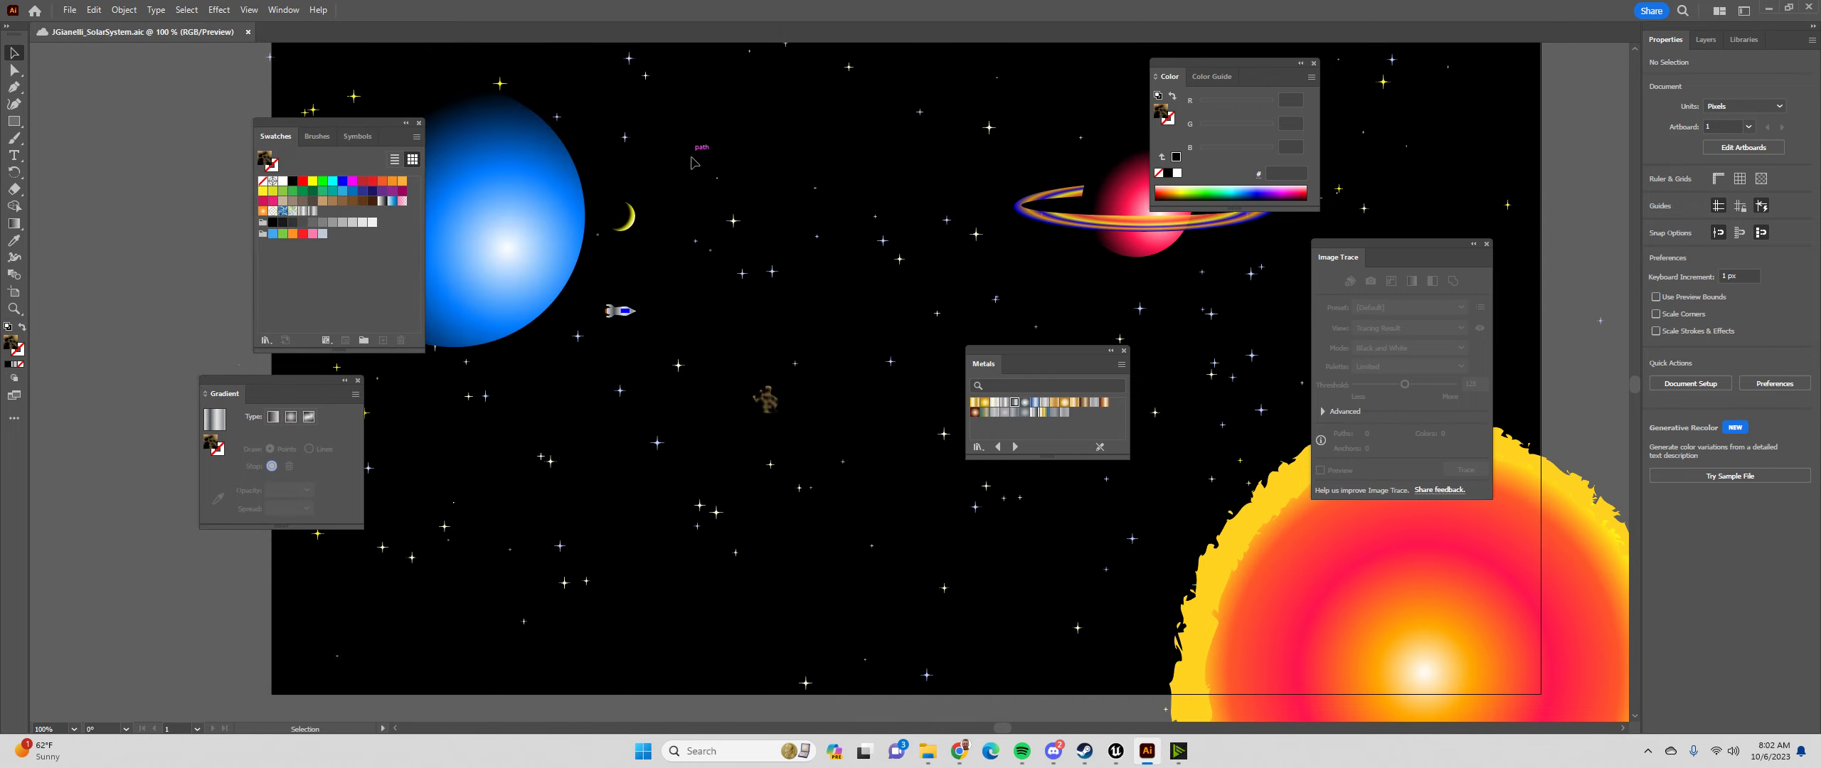